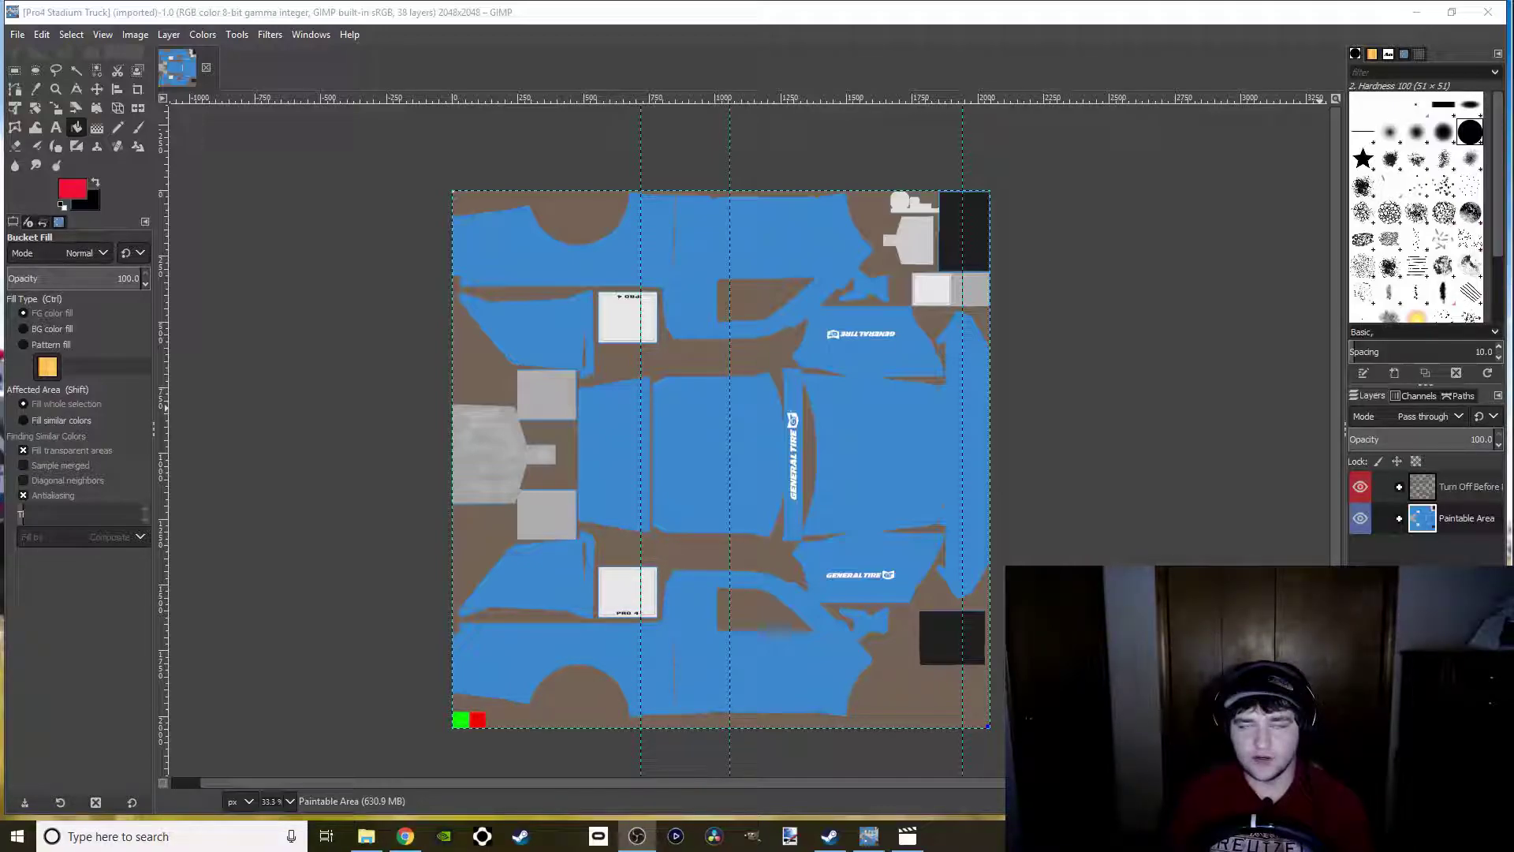
Hide the Mask layer and the whole Turn Off Before group, and collapse that group
left_click(629, 527)
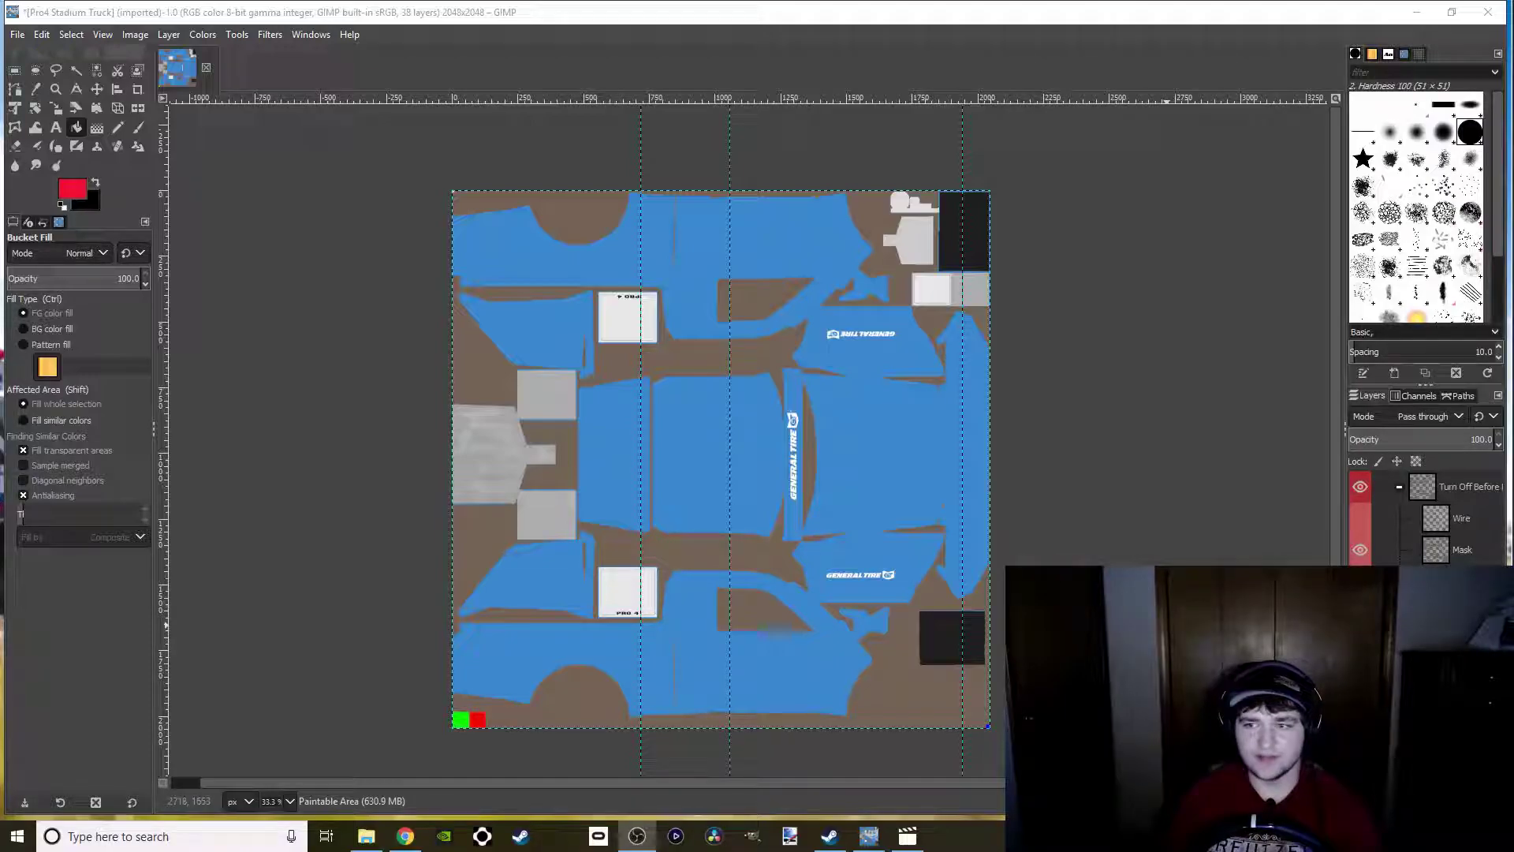
left_click(1358, 551)
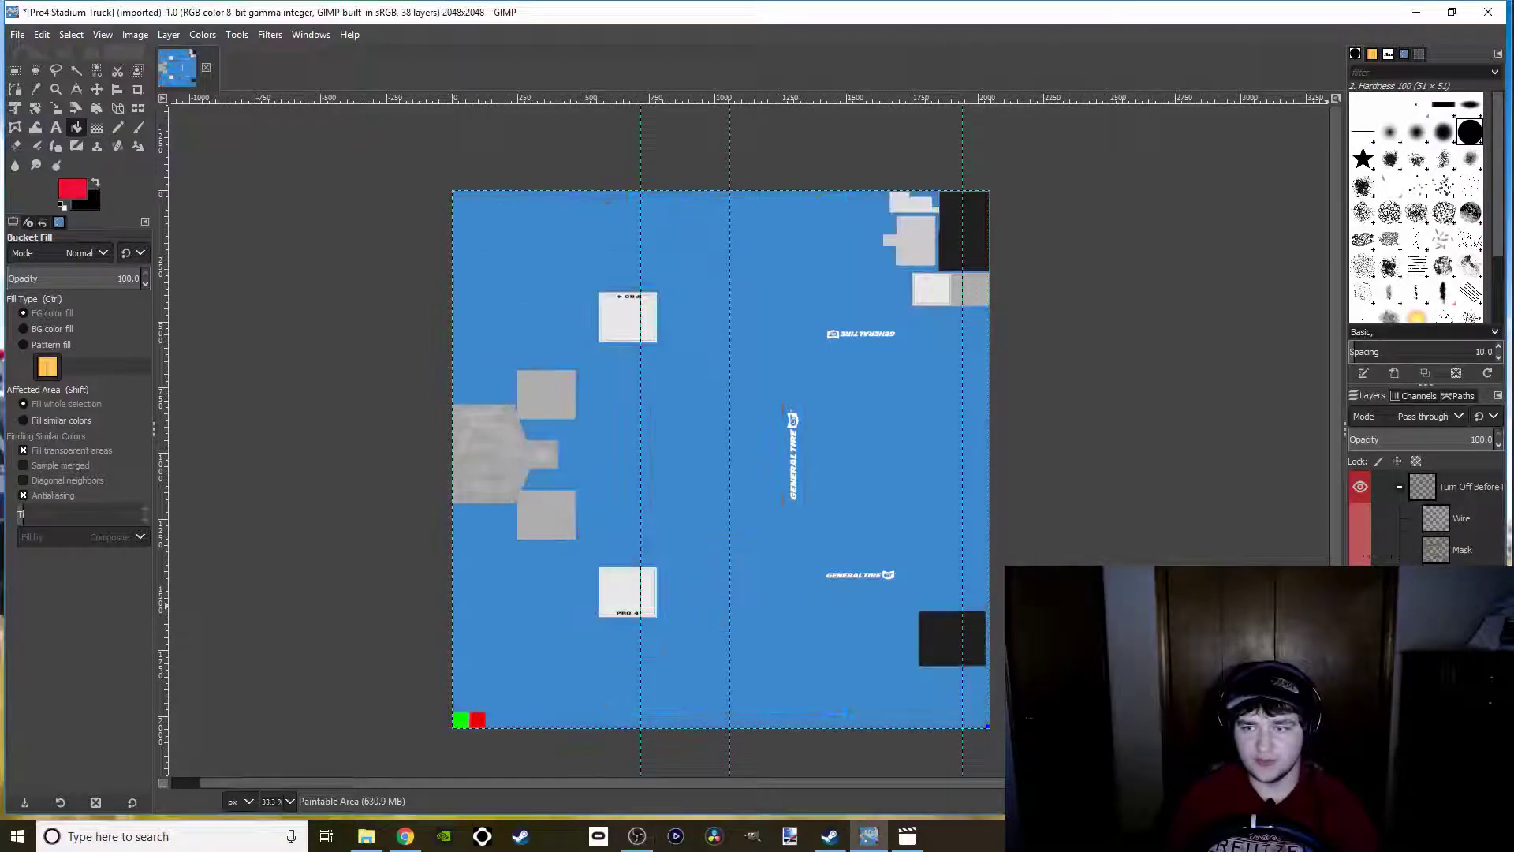
left_click(1359, 486)
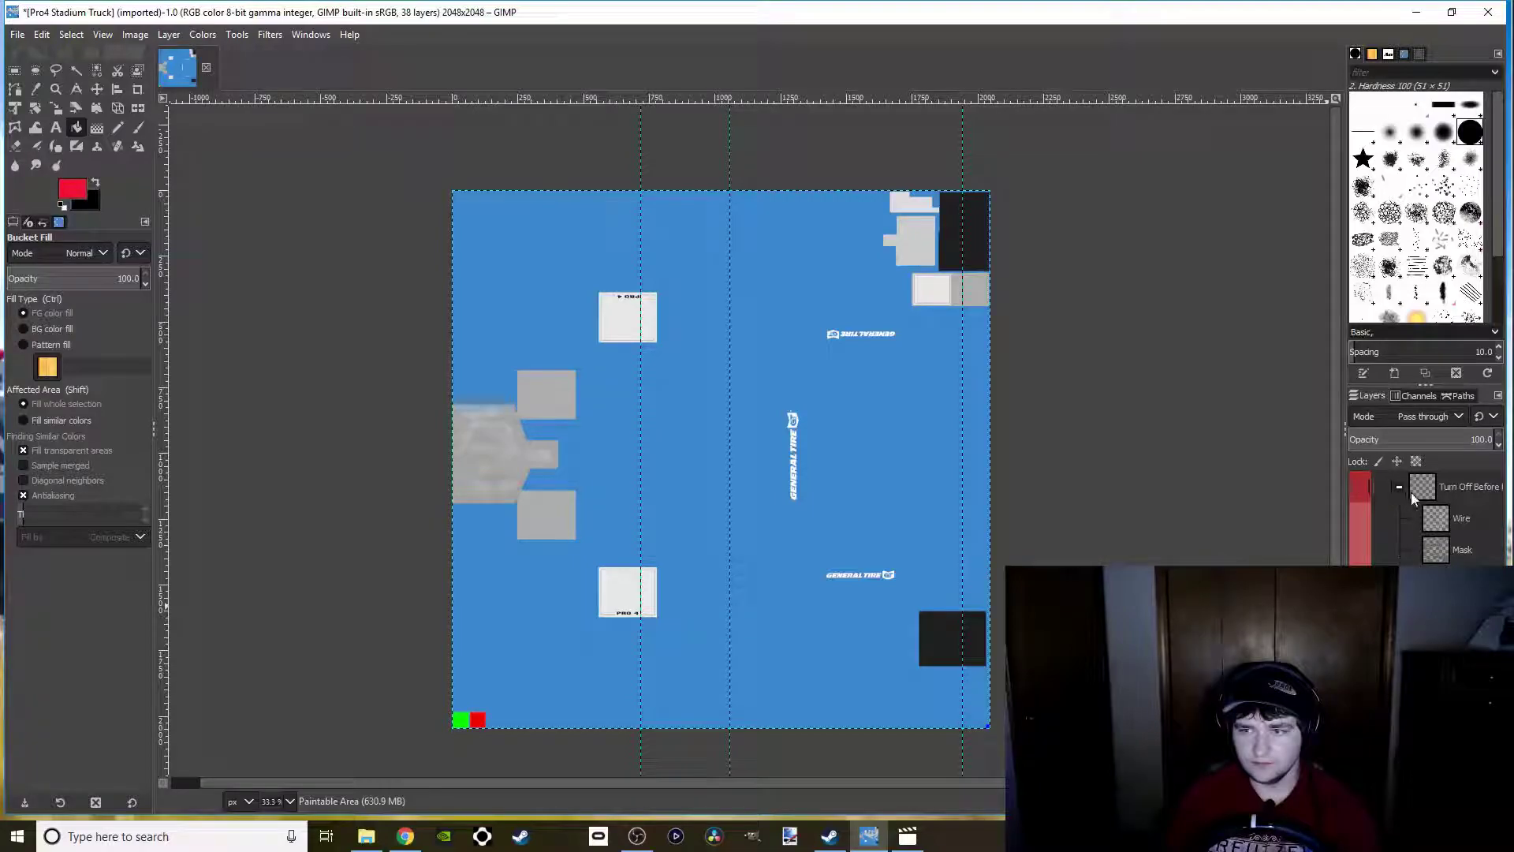
left_click(1400, 489)
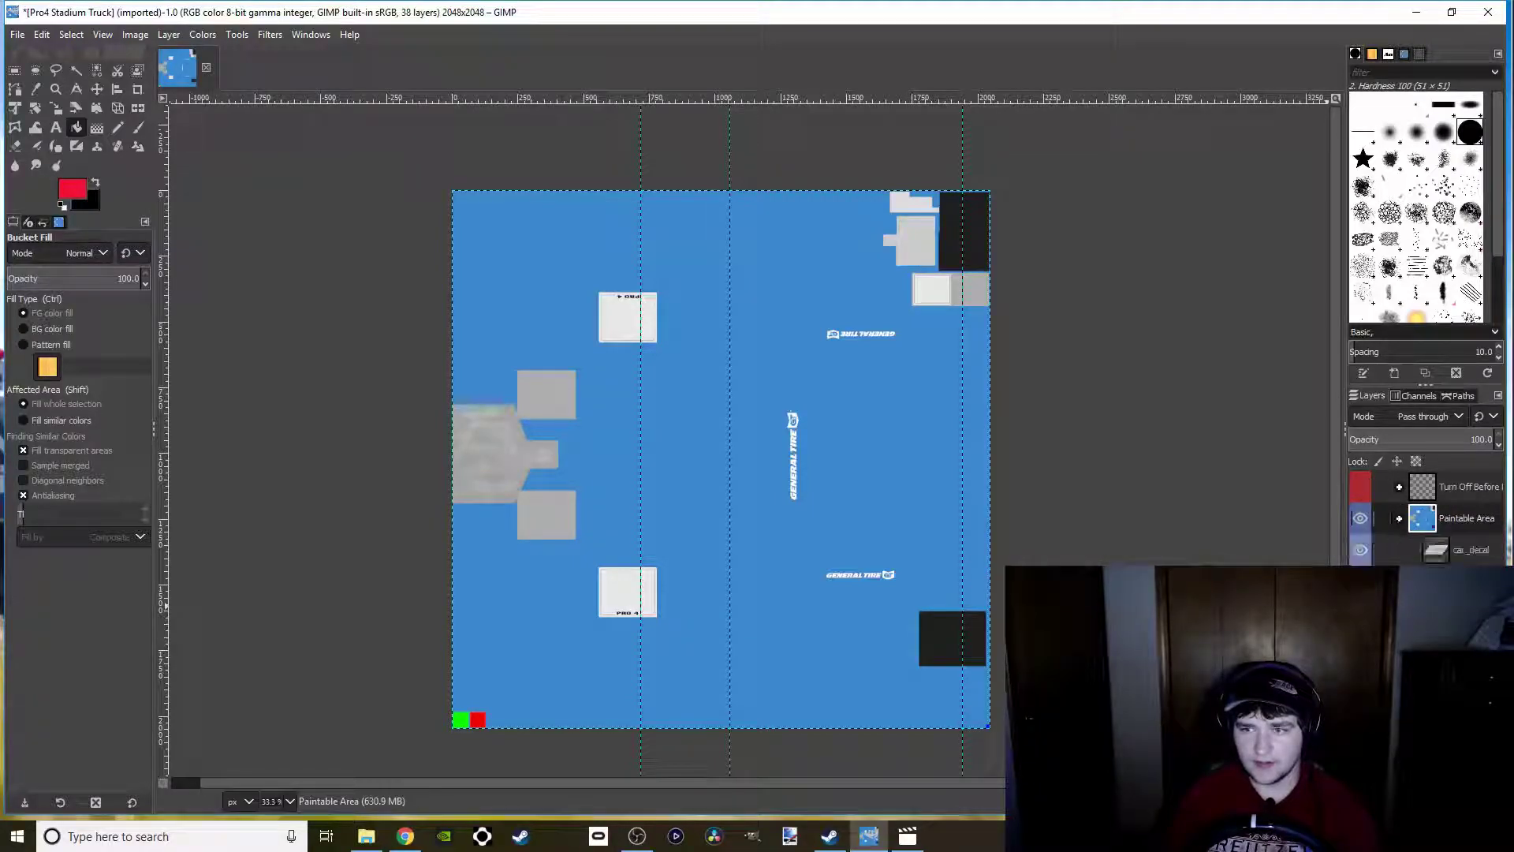
In the Paintable Area group, hide car_decal and the other layers covering the car patterns, including the solid blue one
left_click(1362, 556)
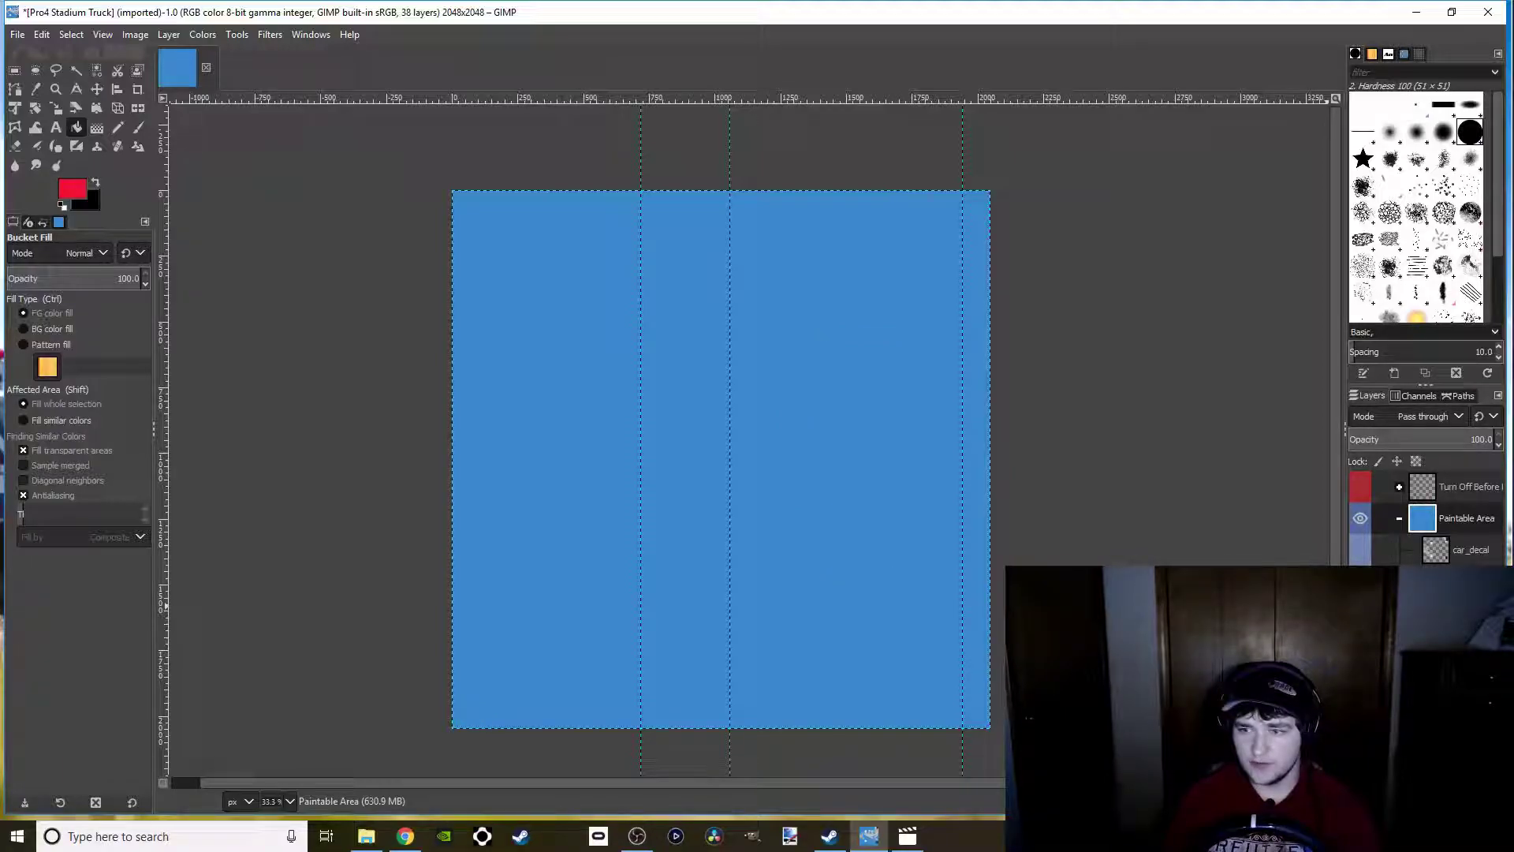
key("ctrl+z")
scroll(1419, 521, "down", 2)
scroll(1420, 520, "down", 1)
key("ctrl+z")
key("ctrl+z")
key("ctrl+z")
key("ctrl+z")
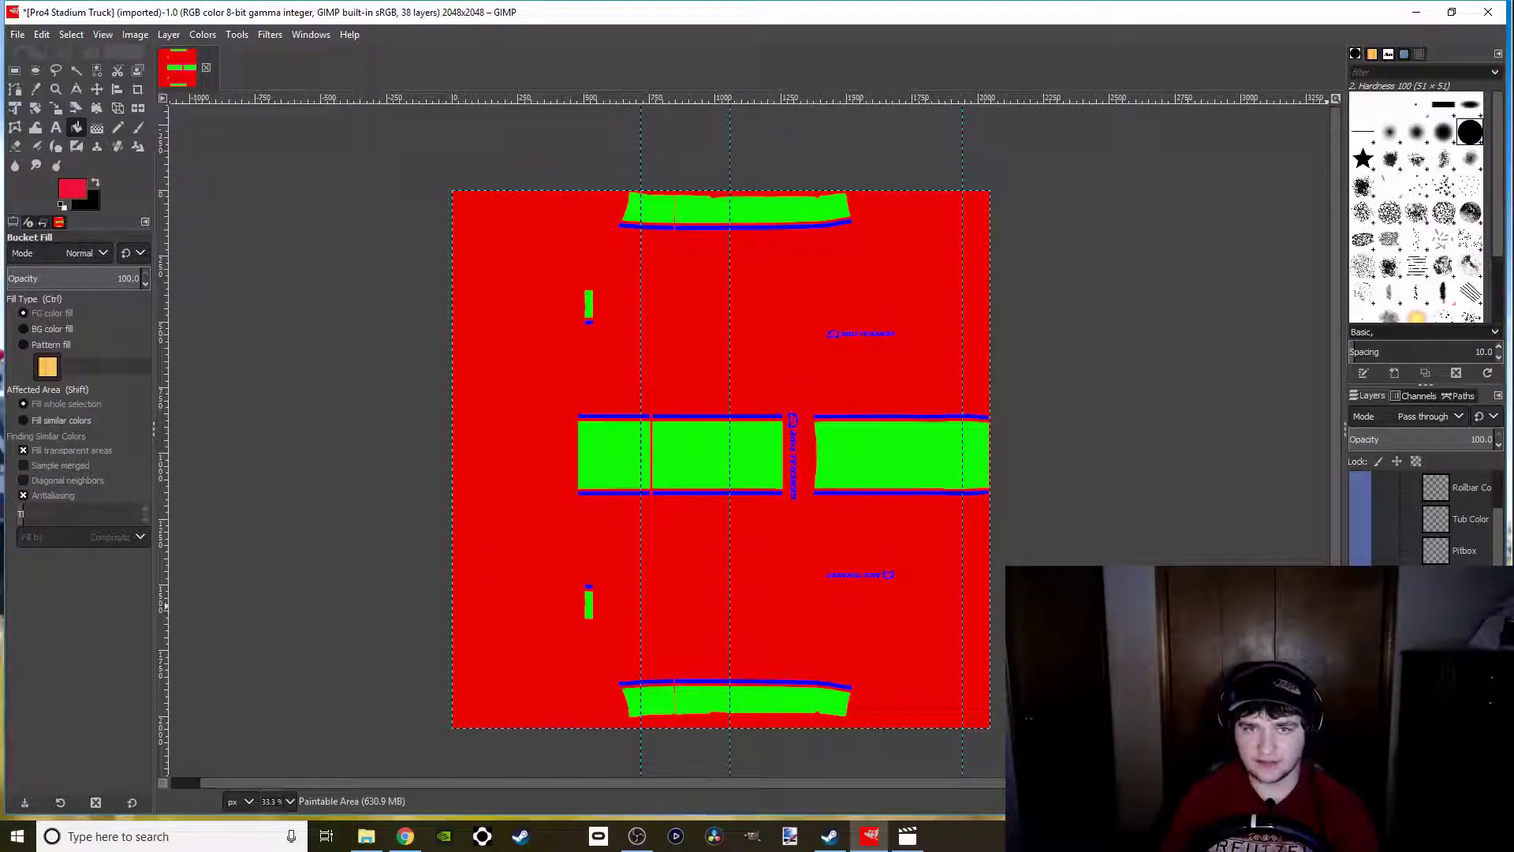
Hide the car pattern layers one after another until the flame pattern is the one on show
scroll(1360, 521, "down", 5)
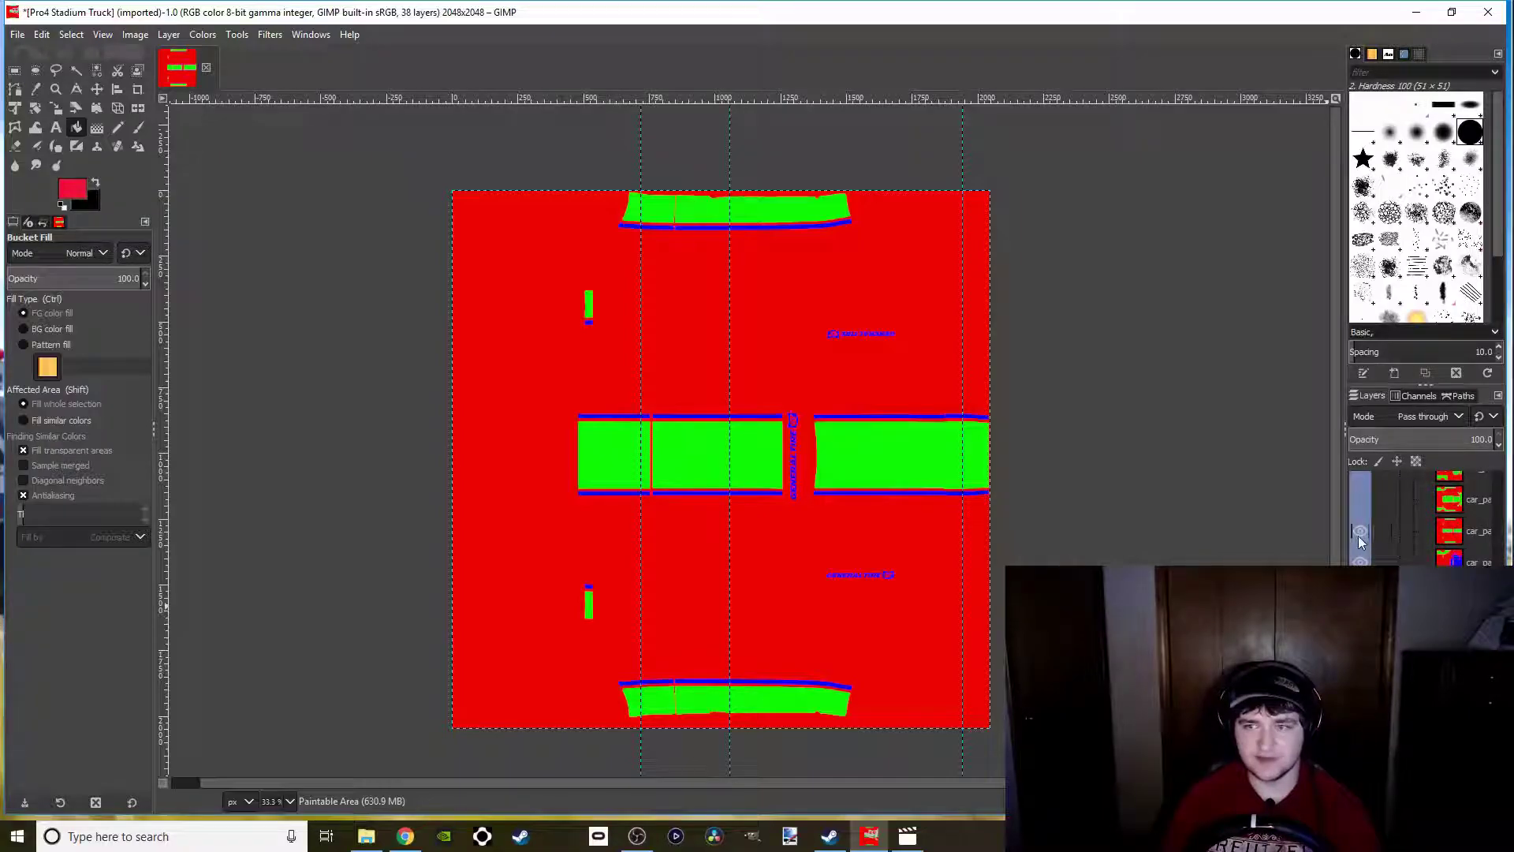
key("ctrl+z")
key("ctrl+z")
key("ctrl+z")
key("ctrl+z")
key("ctrl+z")
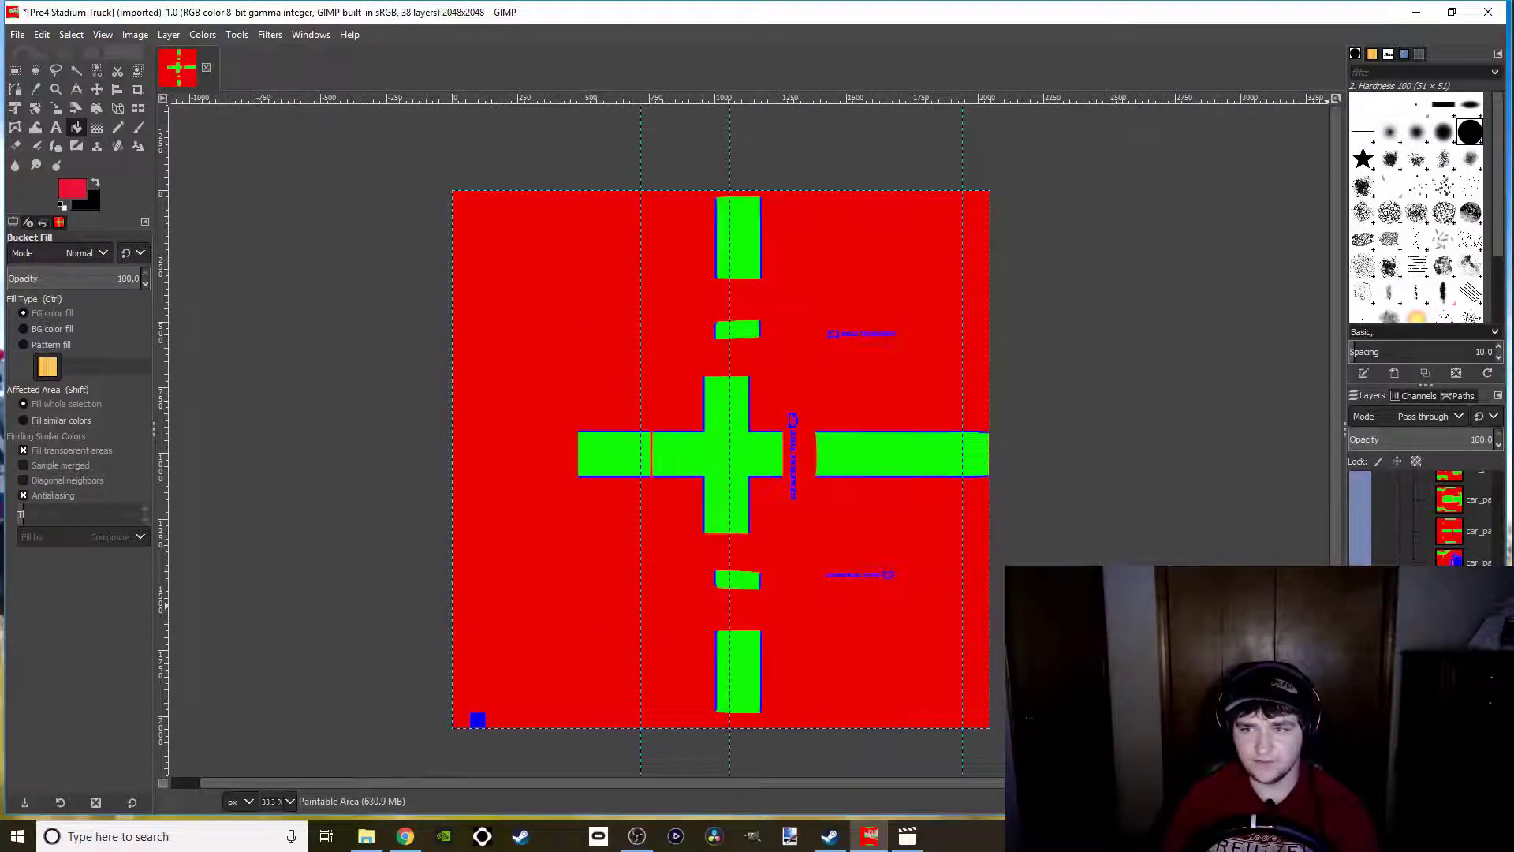
key("ctrl+z")
key("ctrl+z")
key("ctrl+z")
key("ctrl+z")
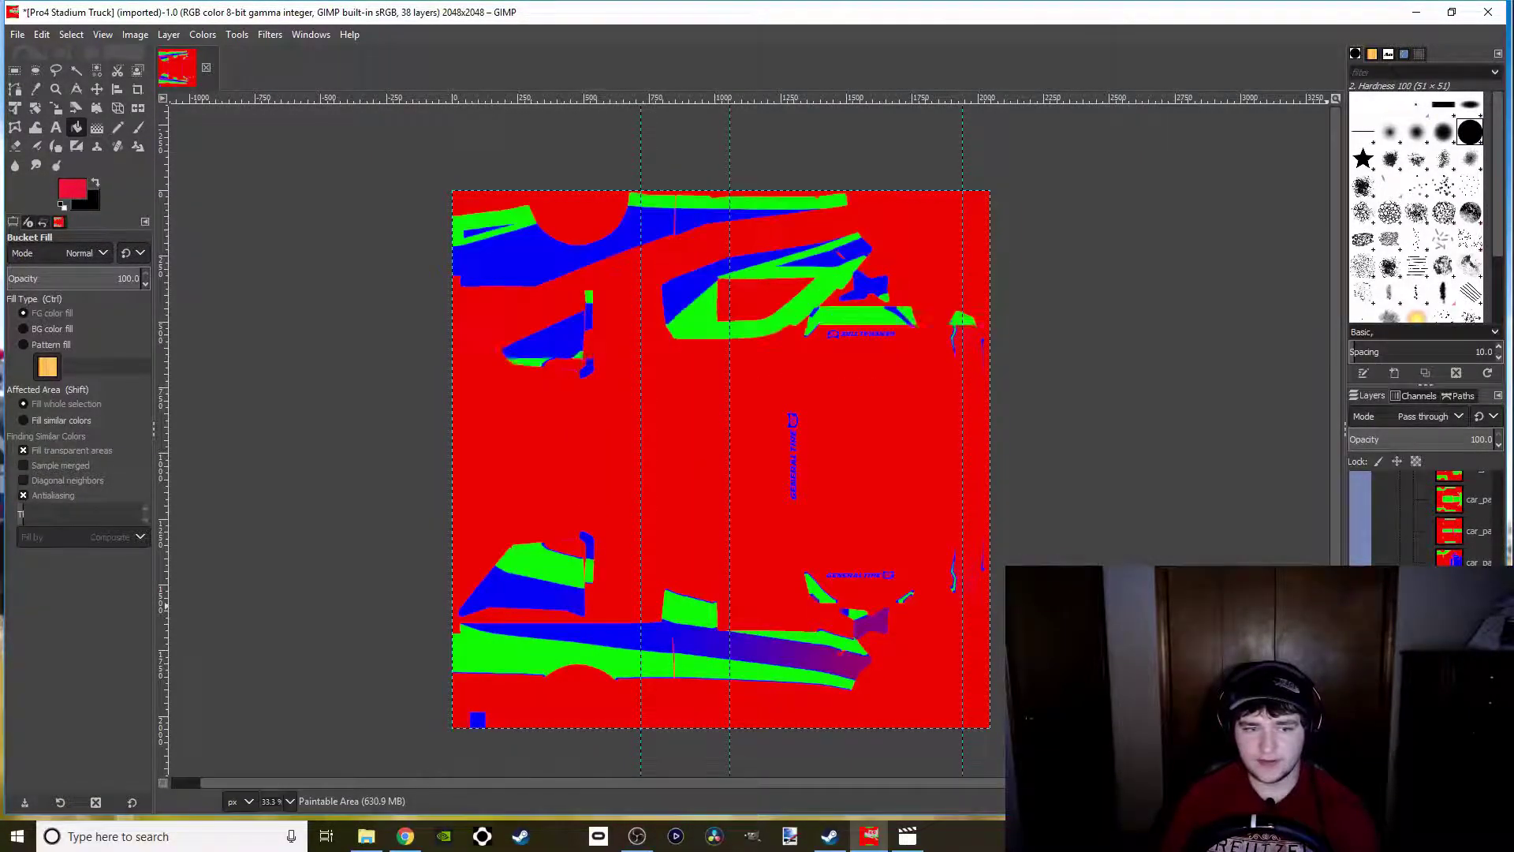
key("ctrl+z")
key("ctrl+z")
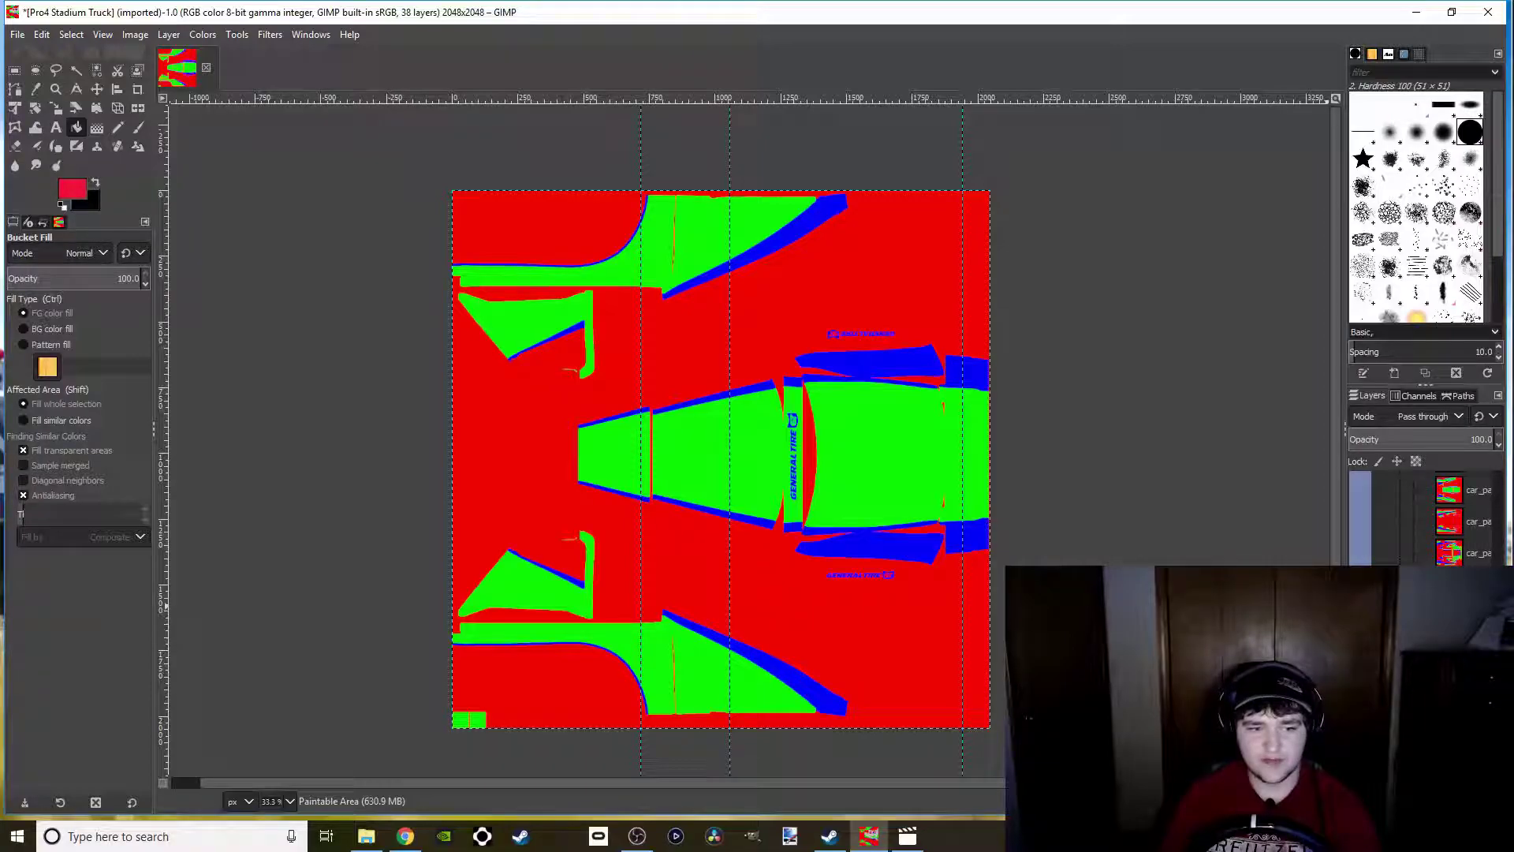
key("ctrl+z")
key("ctrl+z")
key("ctrl+z")
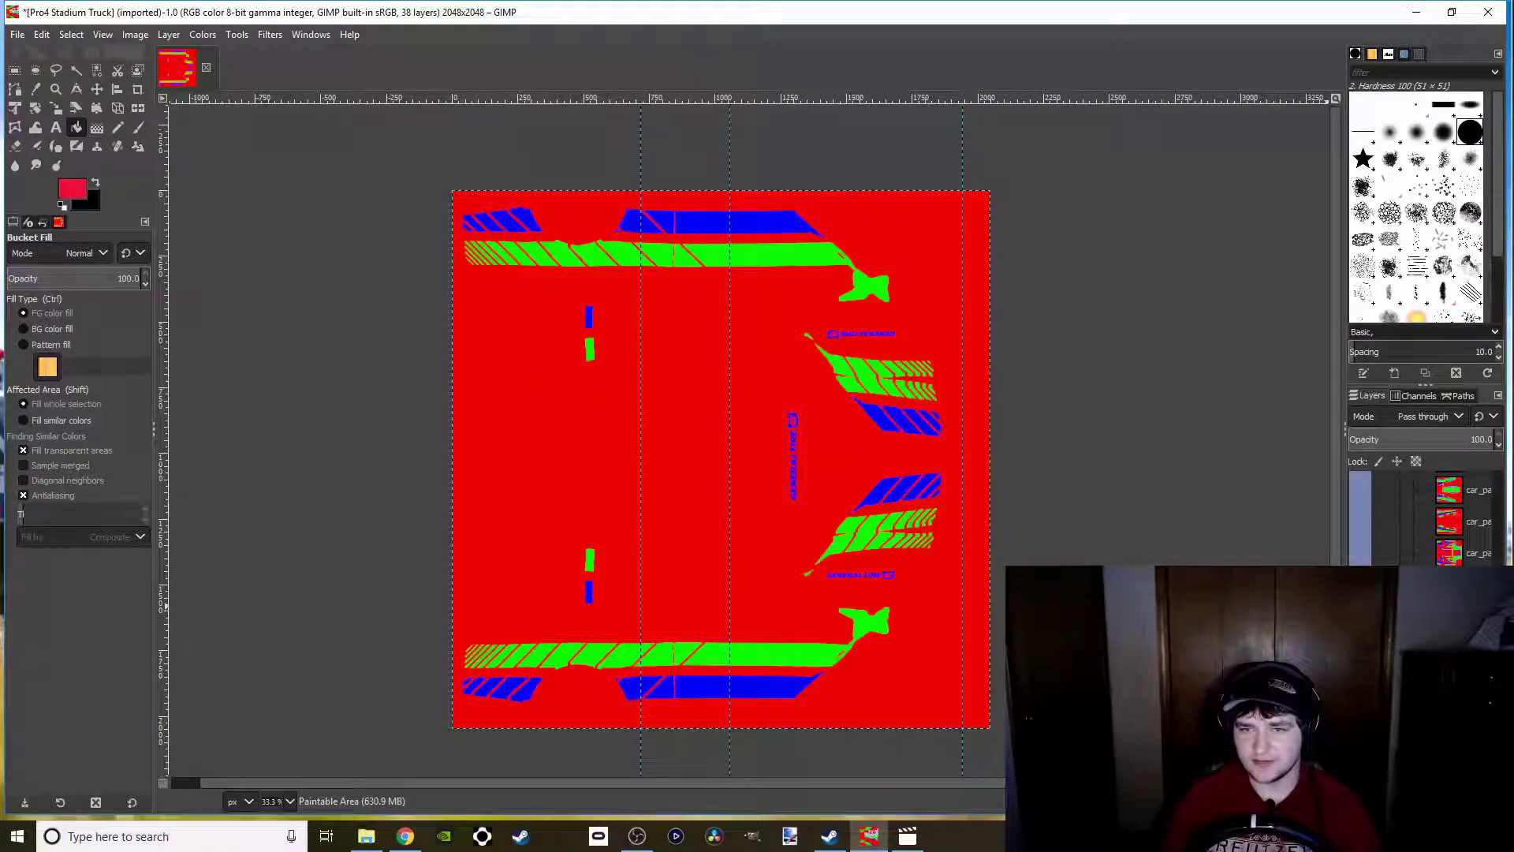
key("ctrl+z")
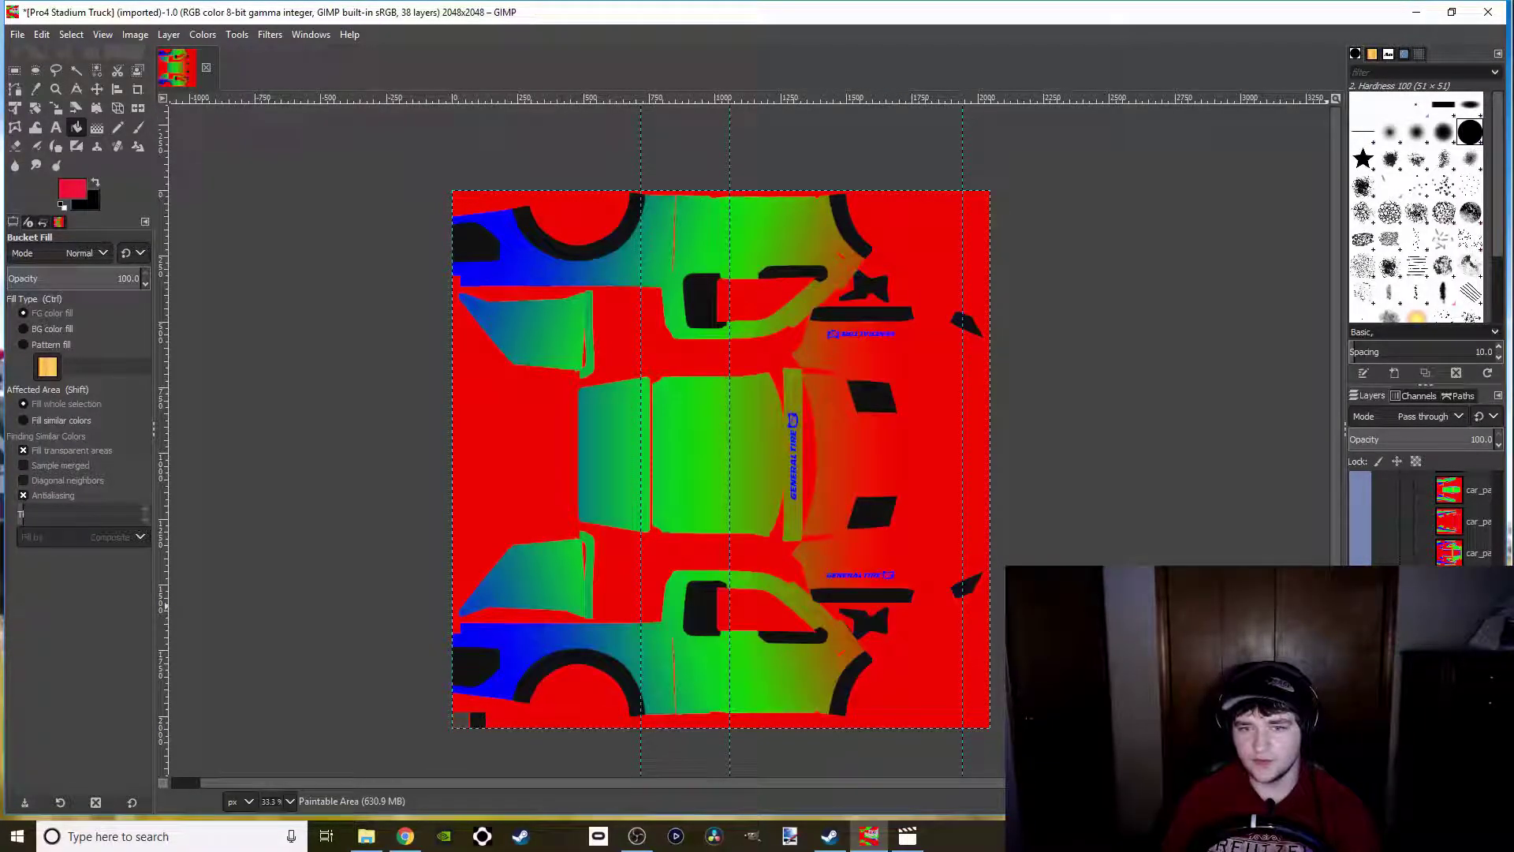
key("ctrl+z")
key("ctrl+z")
key("ctrl+z")
key("ctrl+z")
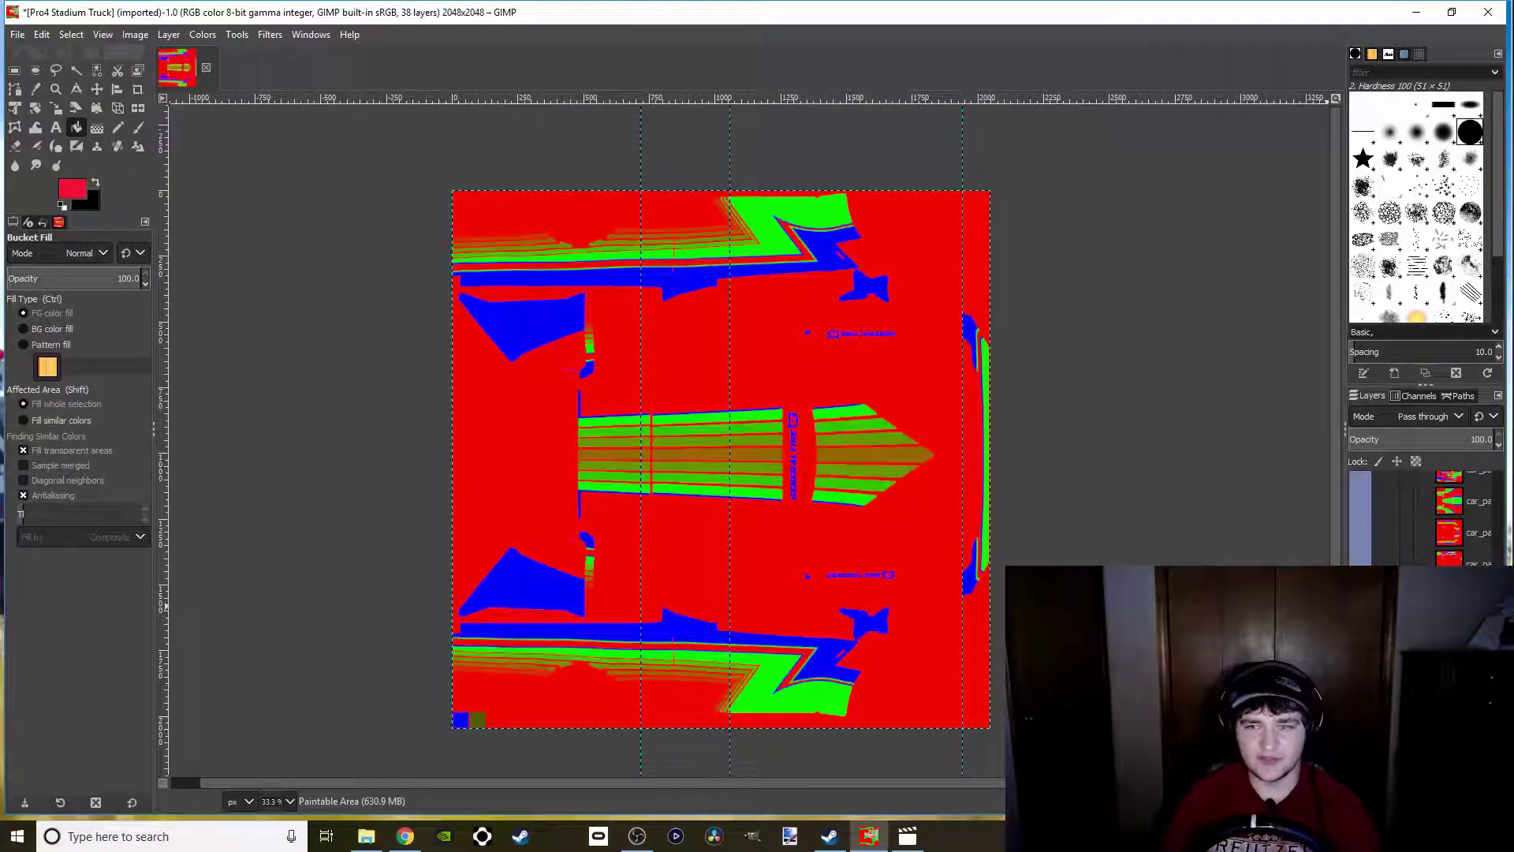
key("ctrl+z")
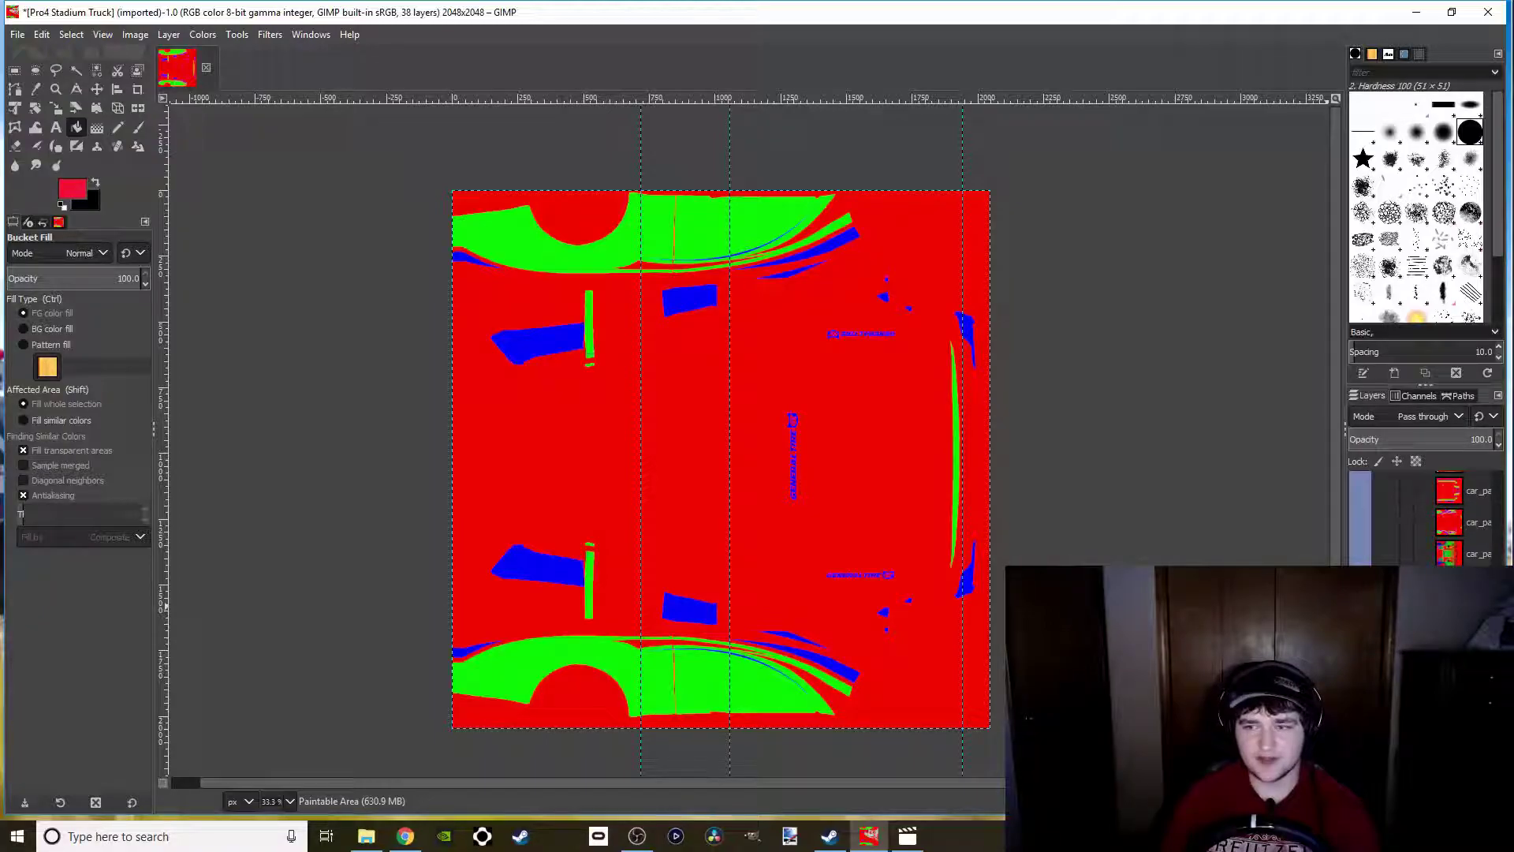
key("ctrl+z")
key("ctrl+z")
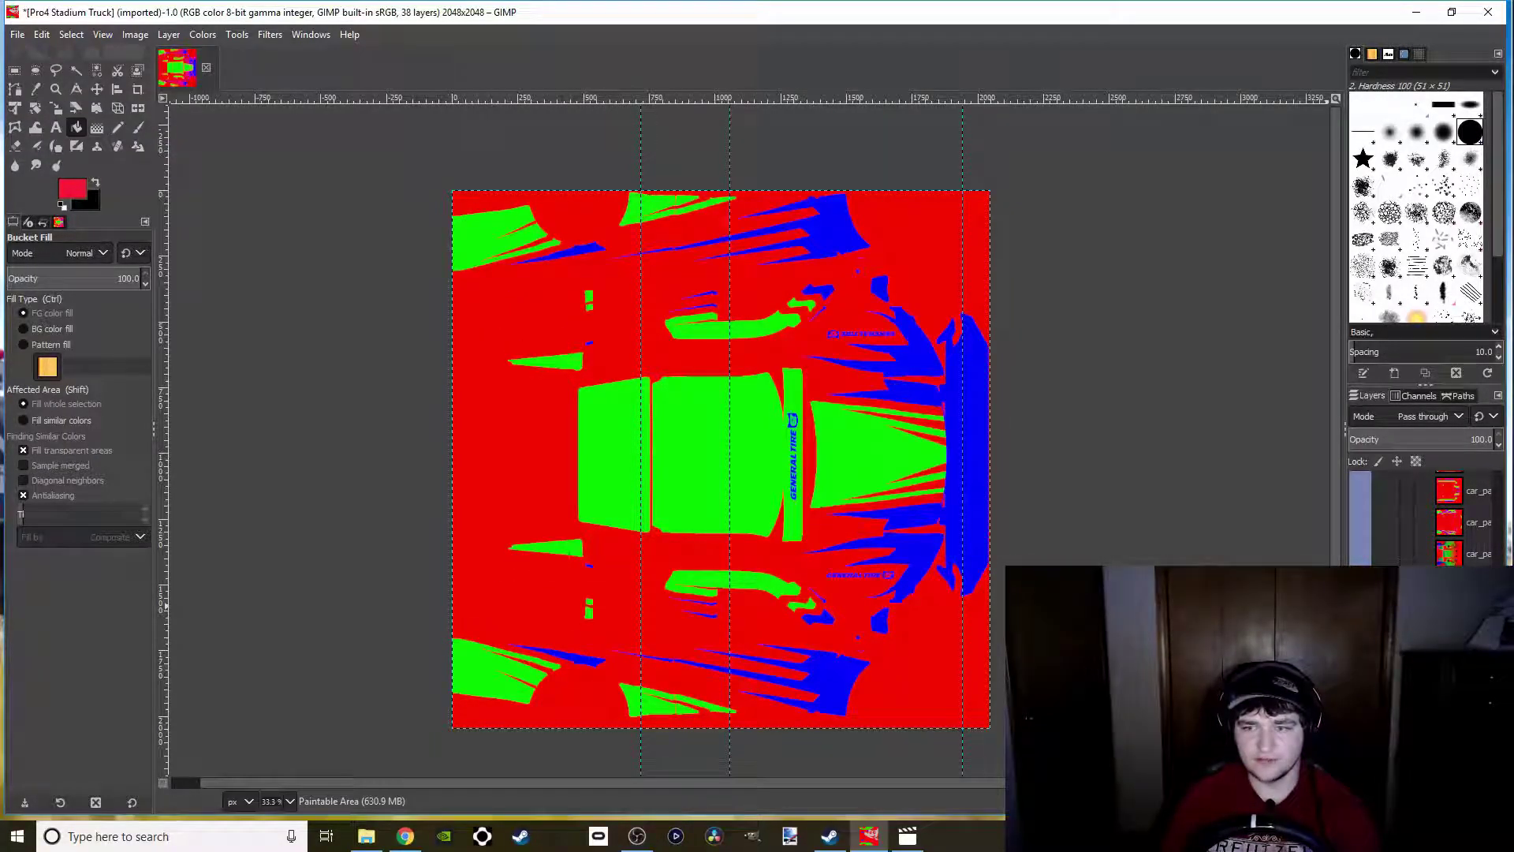
key("ctrl+z")
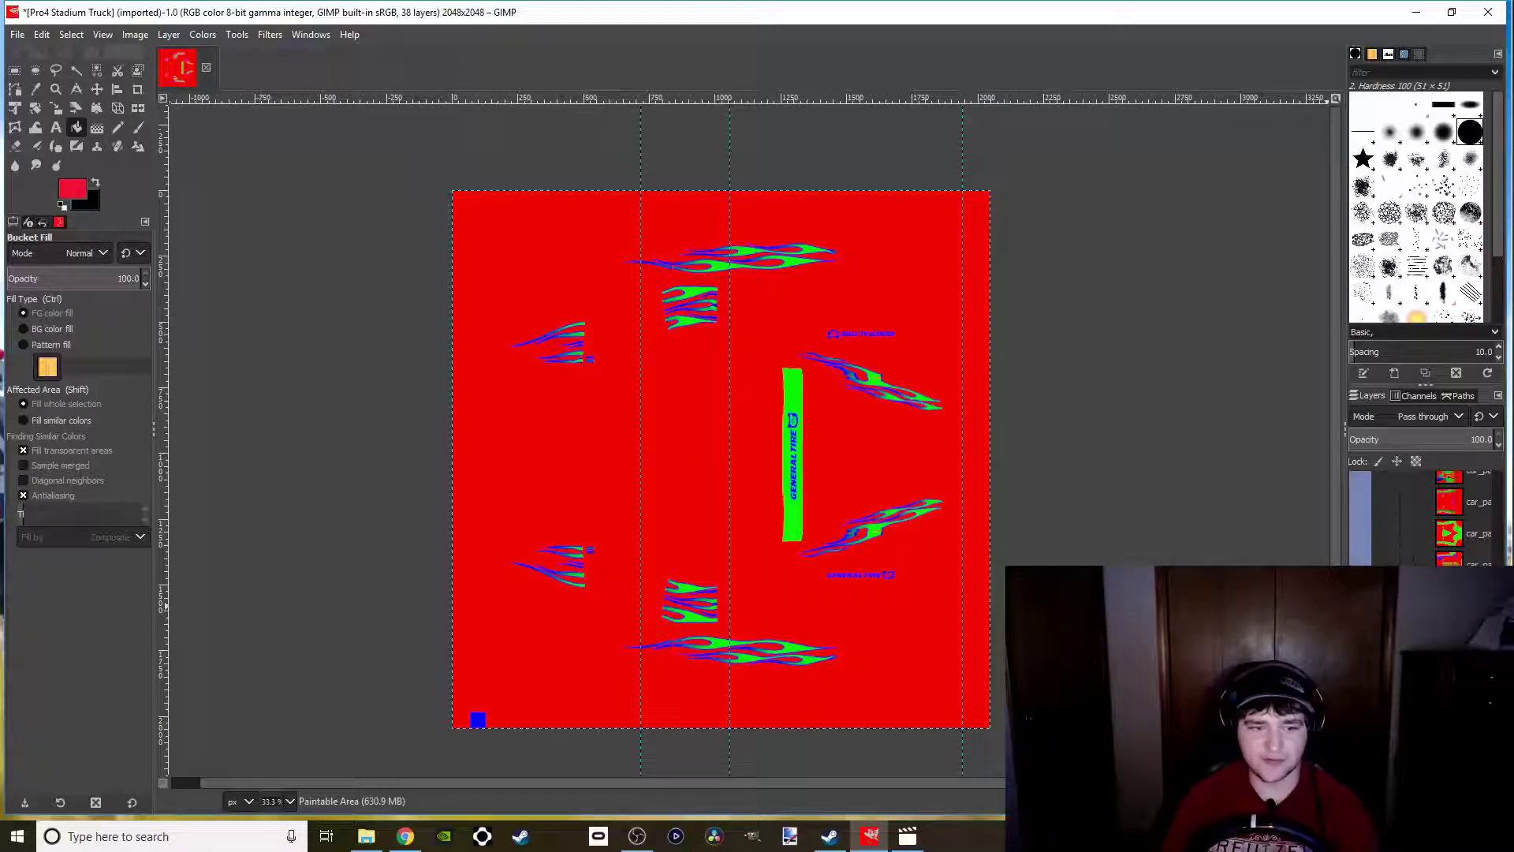
Create a selection from the Red channel of the flame pattern and swap the colours to make black the foreground
scroll(1420, 517, "down", 1)
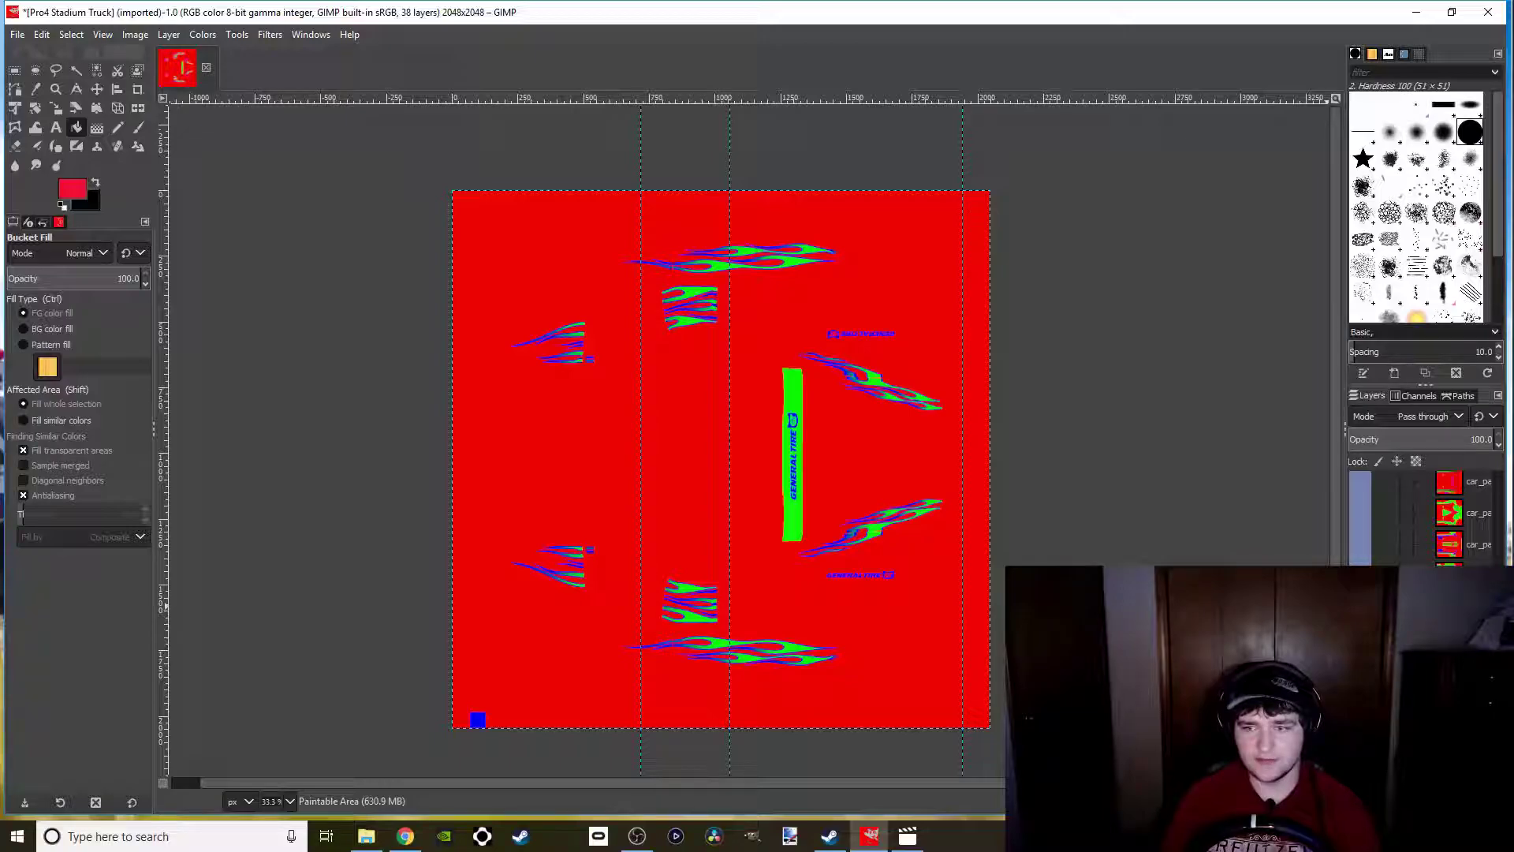
scroll(1459, 516, "up", 5)
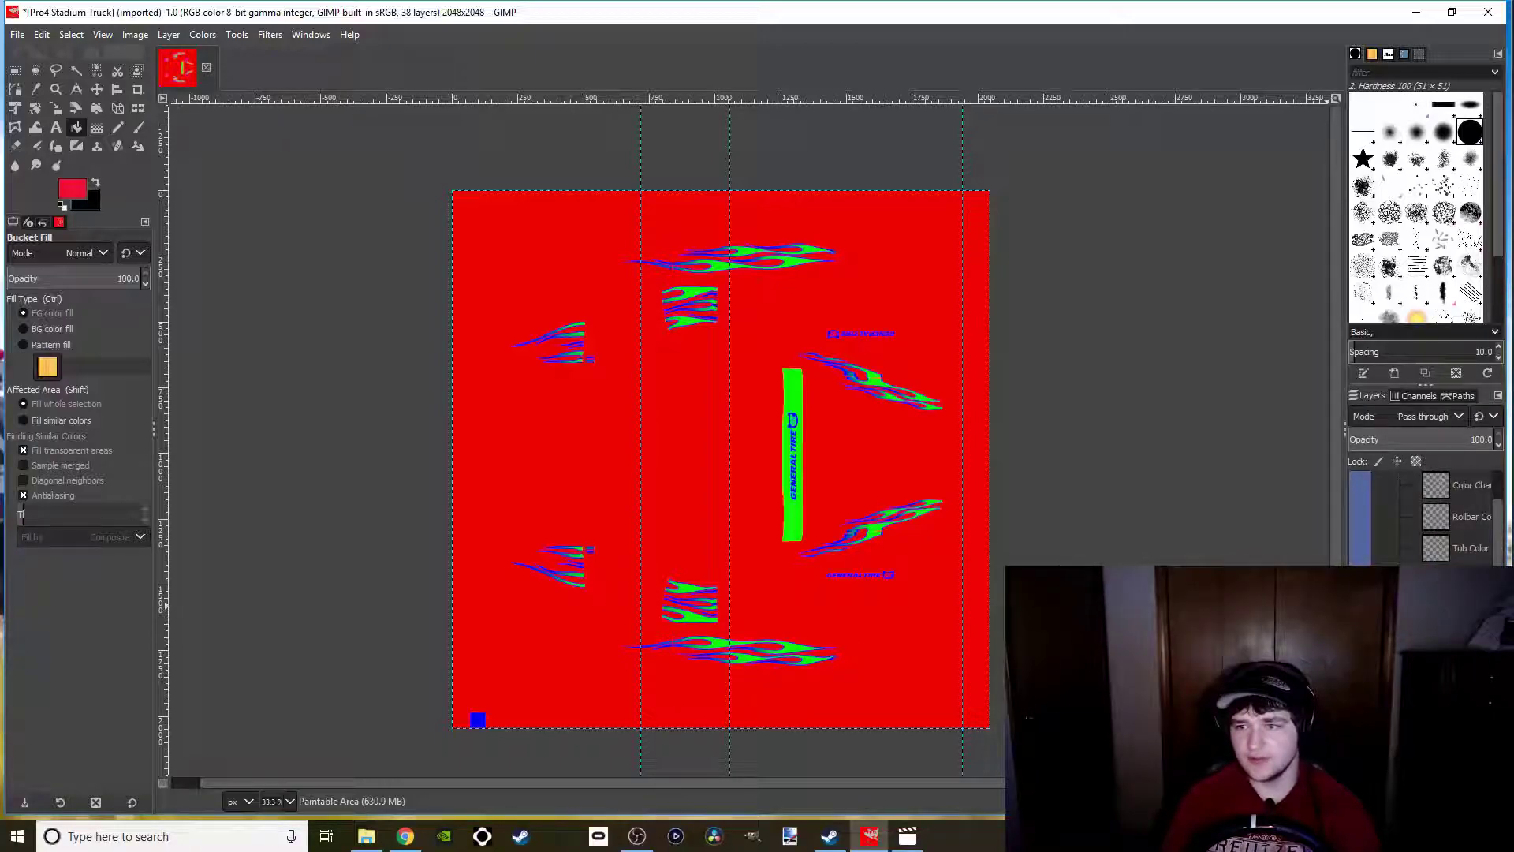
scroll(1459, 517, "down", 5)
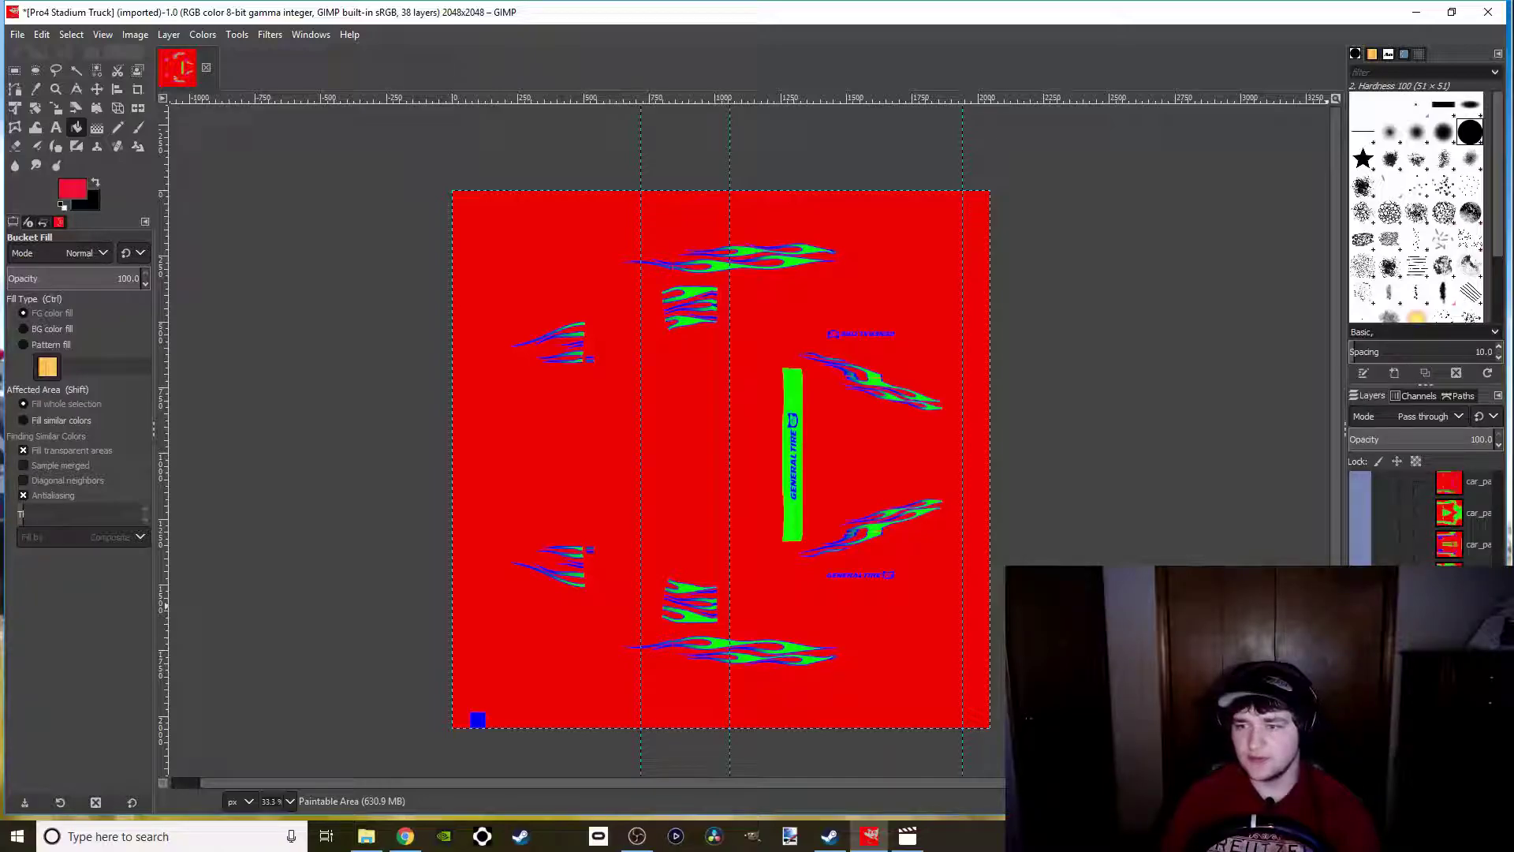
left_click(1418, 395)
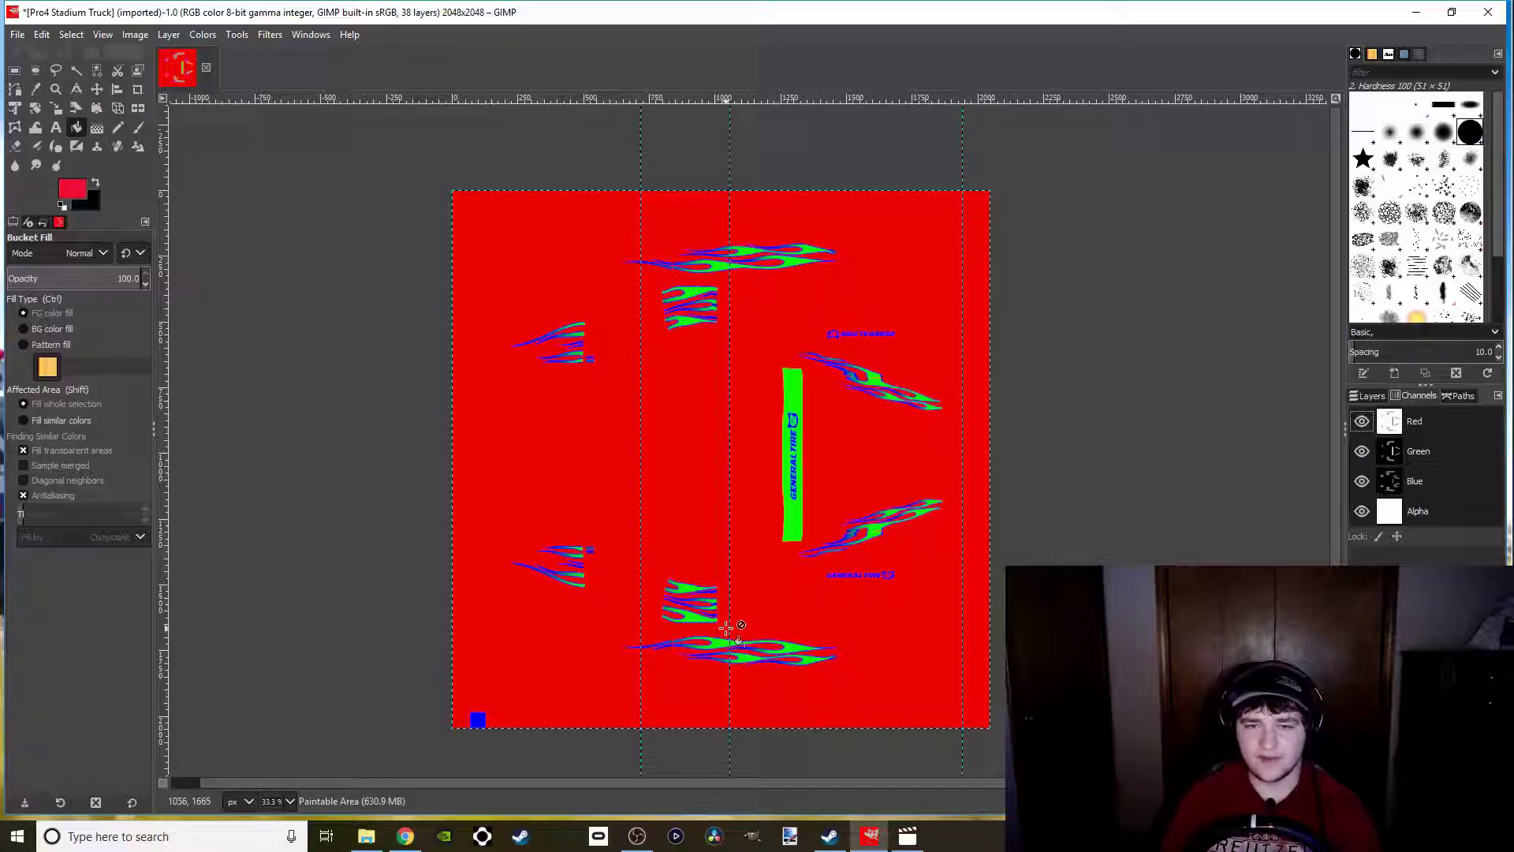
left_click(1415, 428)
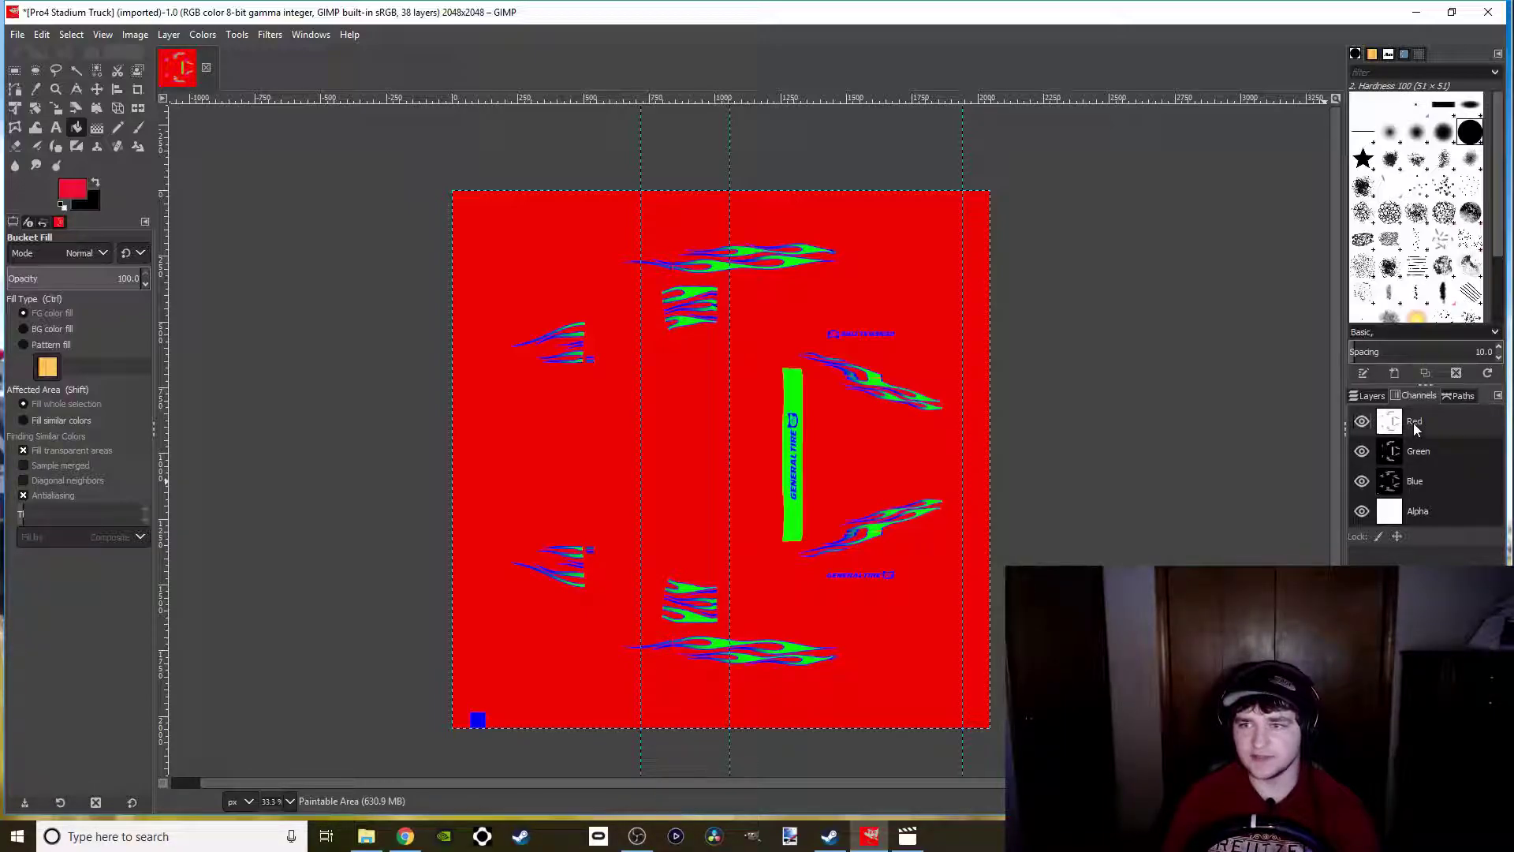
left_click(1416, 429, "alt")
key("x")
left_click(1370, 395)
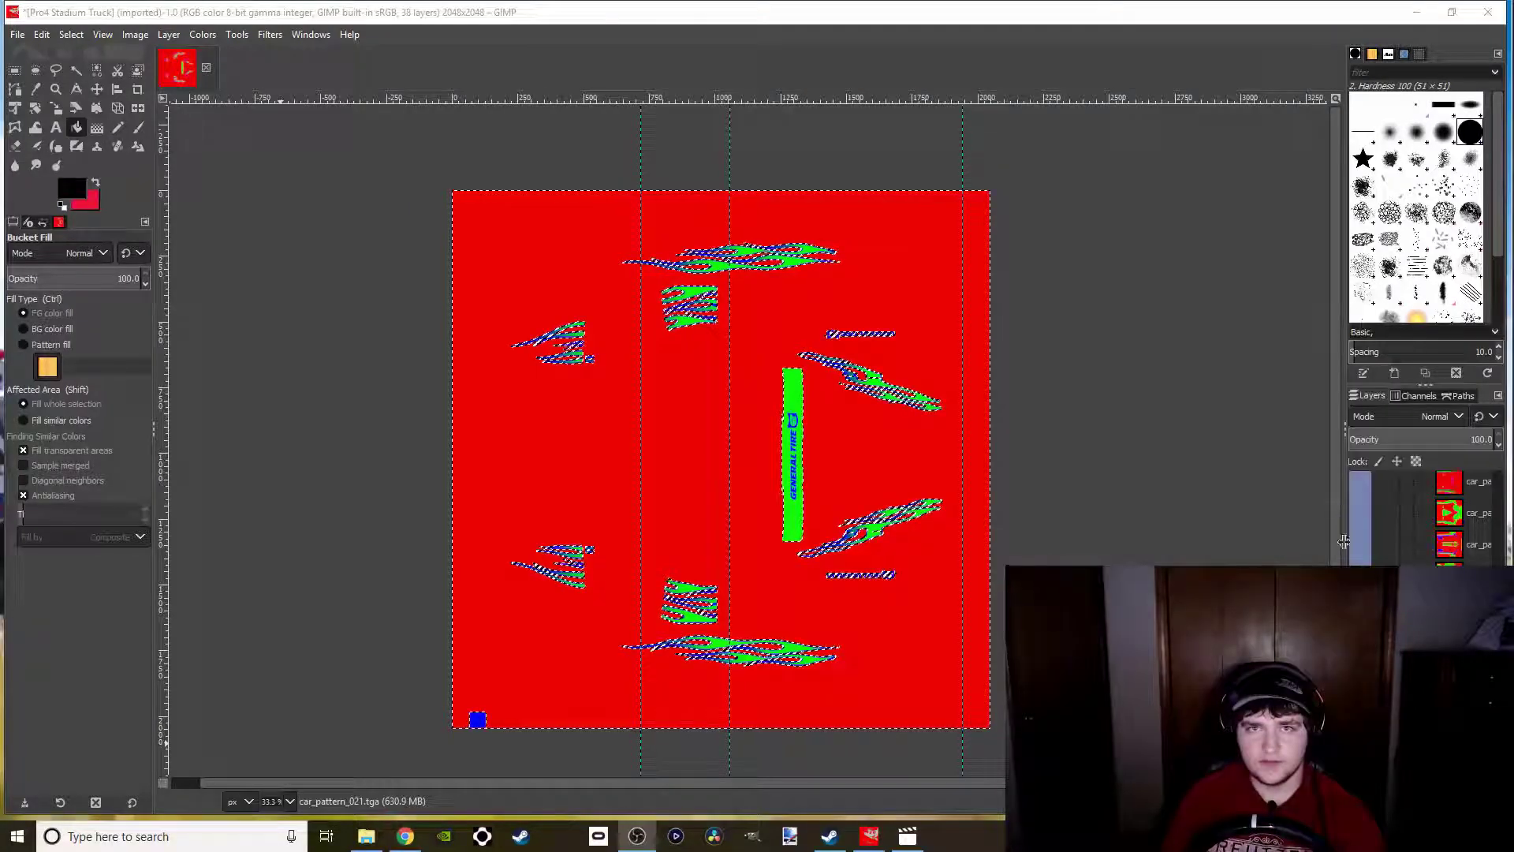
Add a new layer named Base and fill the selected area around the flames with black
right_click(1429, 421)
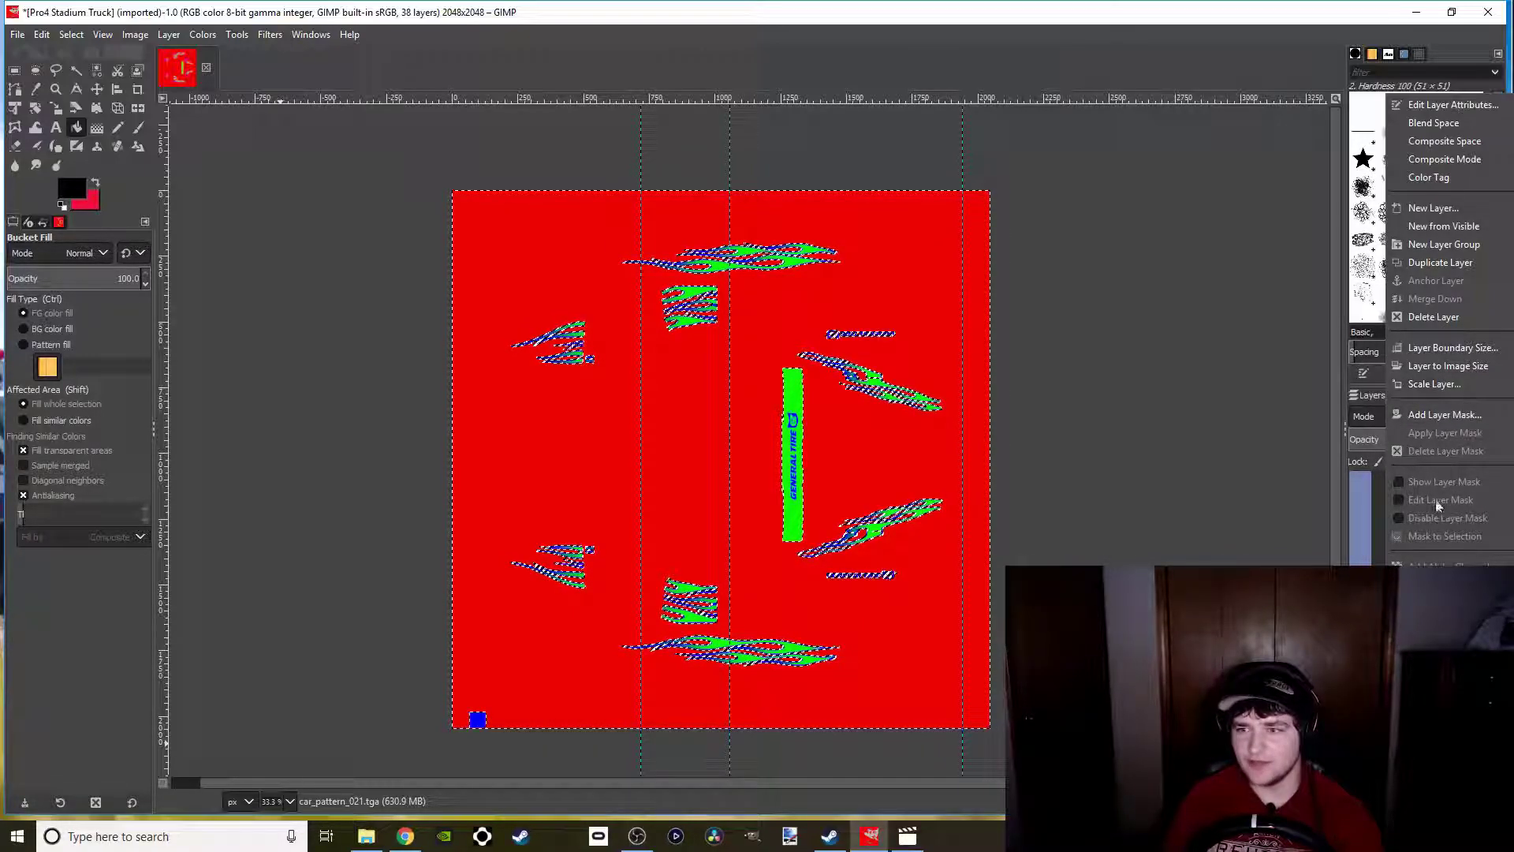
left_click(1423, 208)
type("Base")
key("Return")
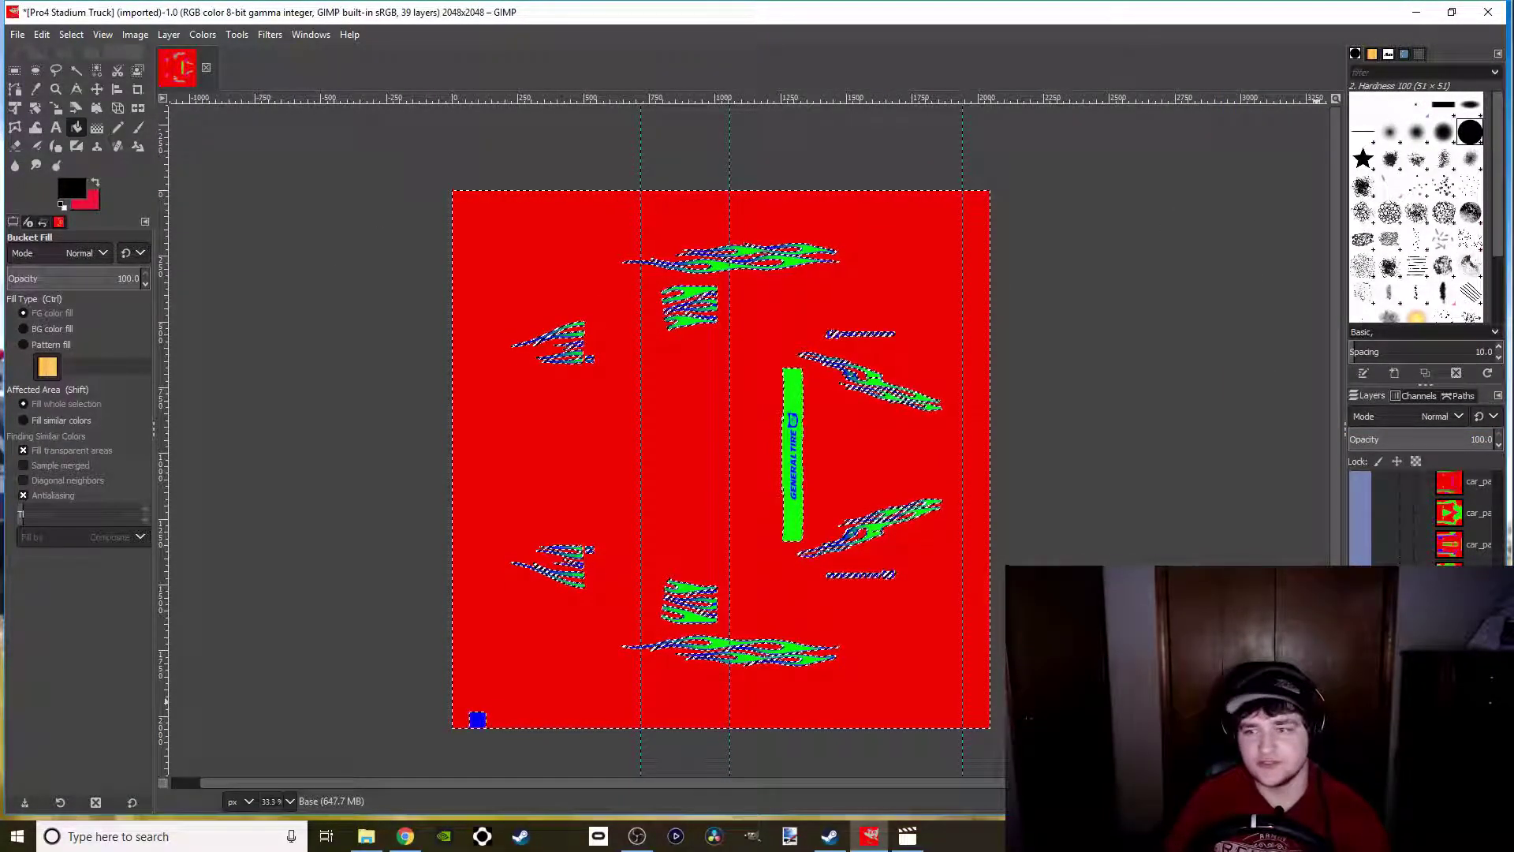
left_click(701, 471)
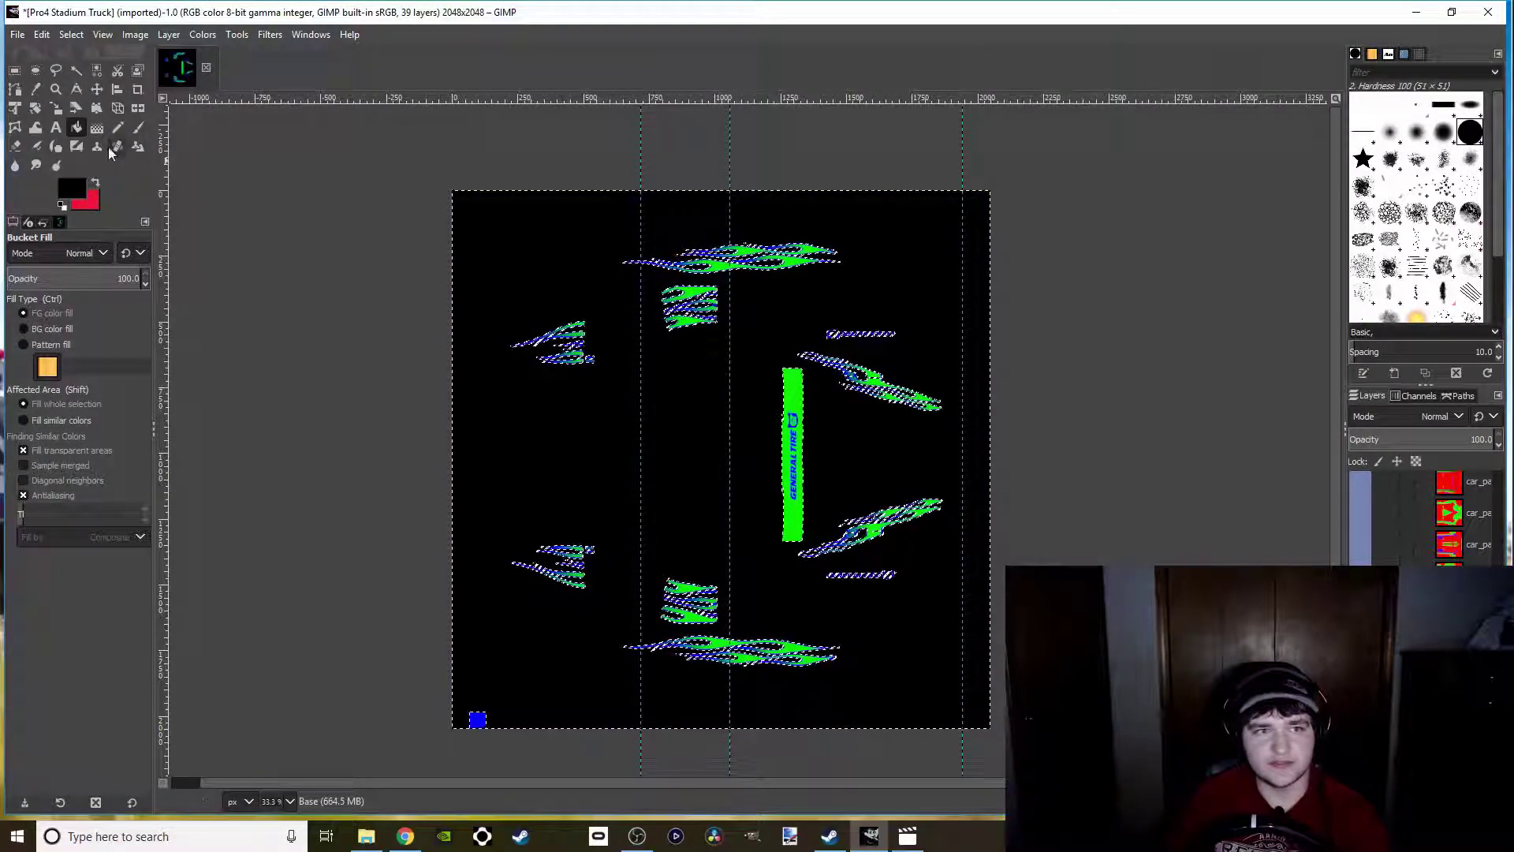
Invert the selection to cover the flames and lettering instead of the black background
key("ctrl")
scroll(601, 683, "up", 1)
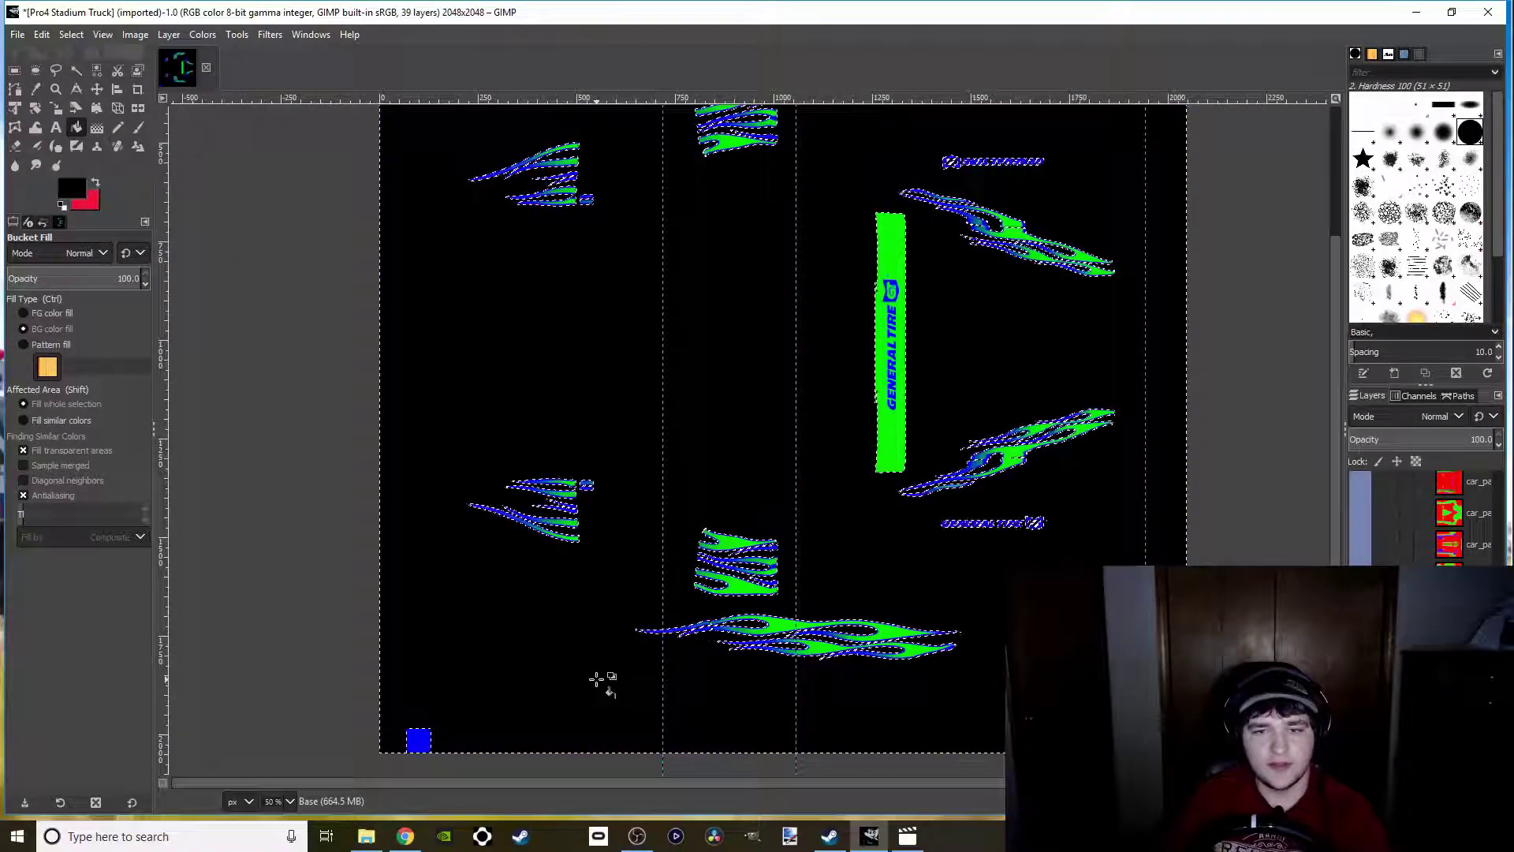
scroll(603, 654, "up", 1)
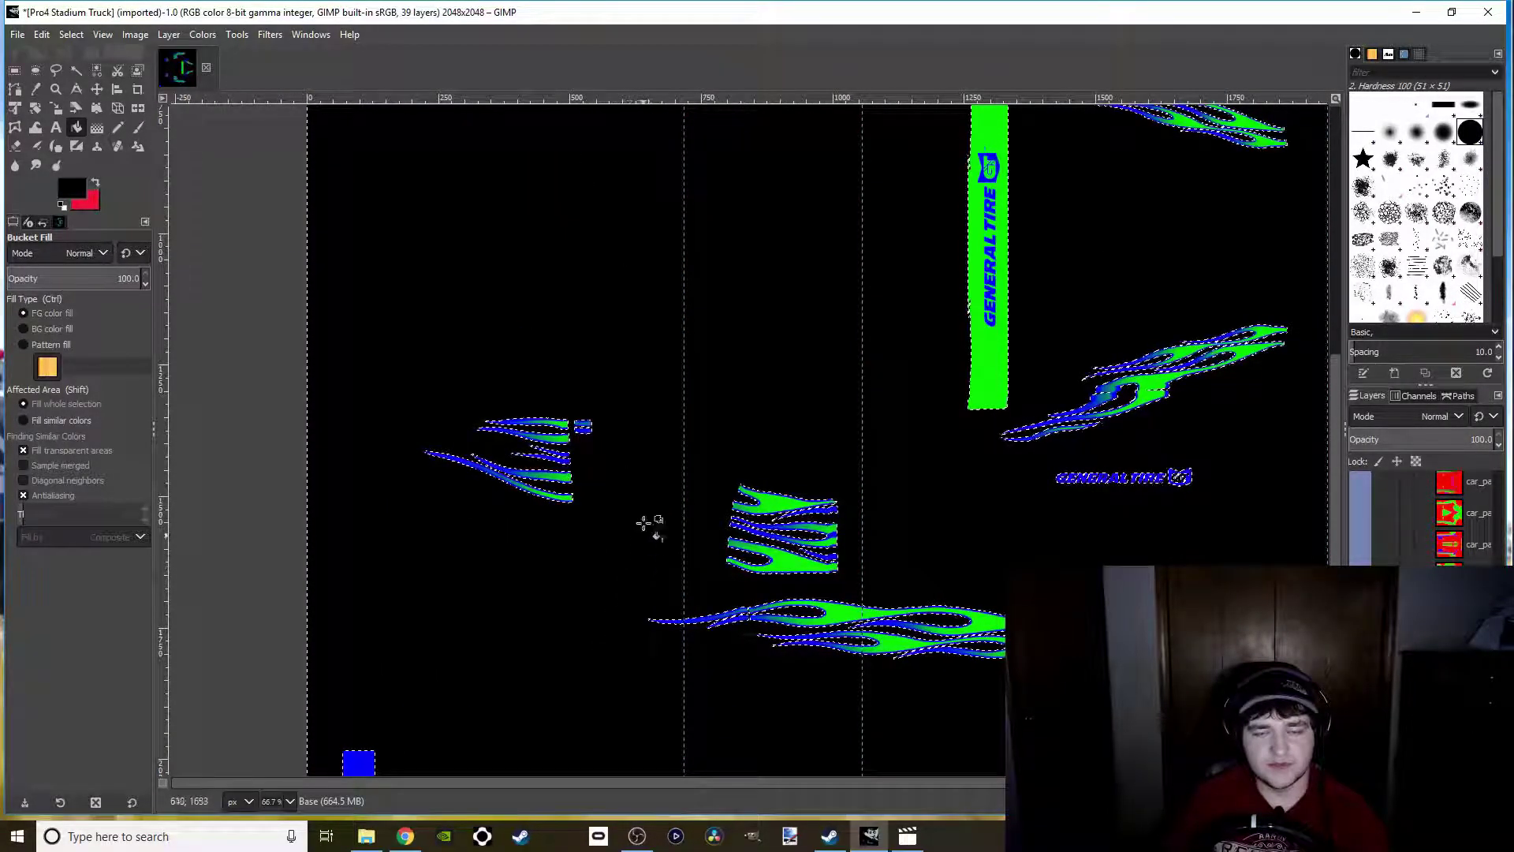
right_click(648, 489)
key("Escape")
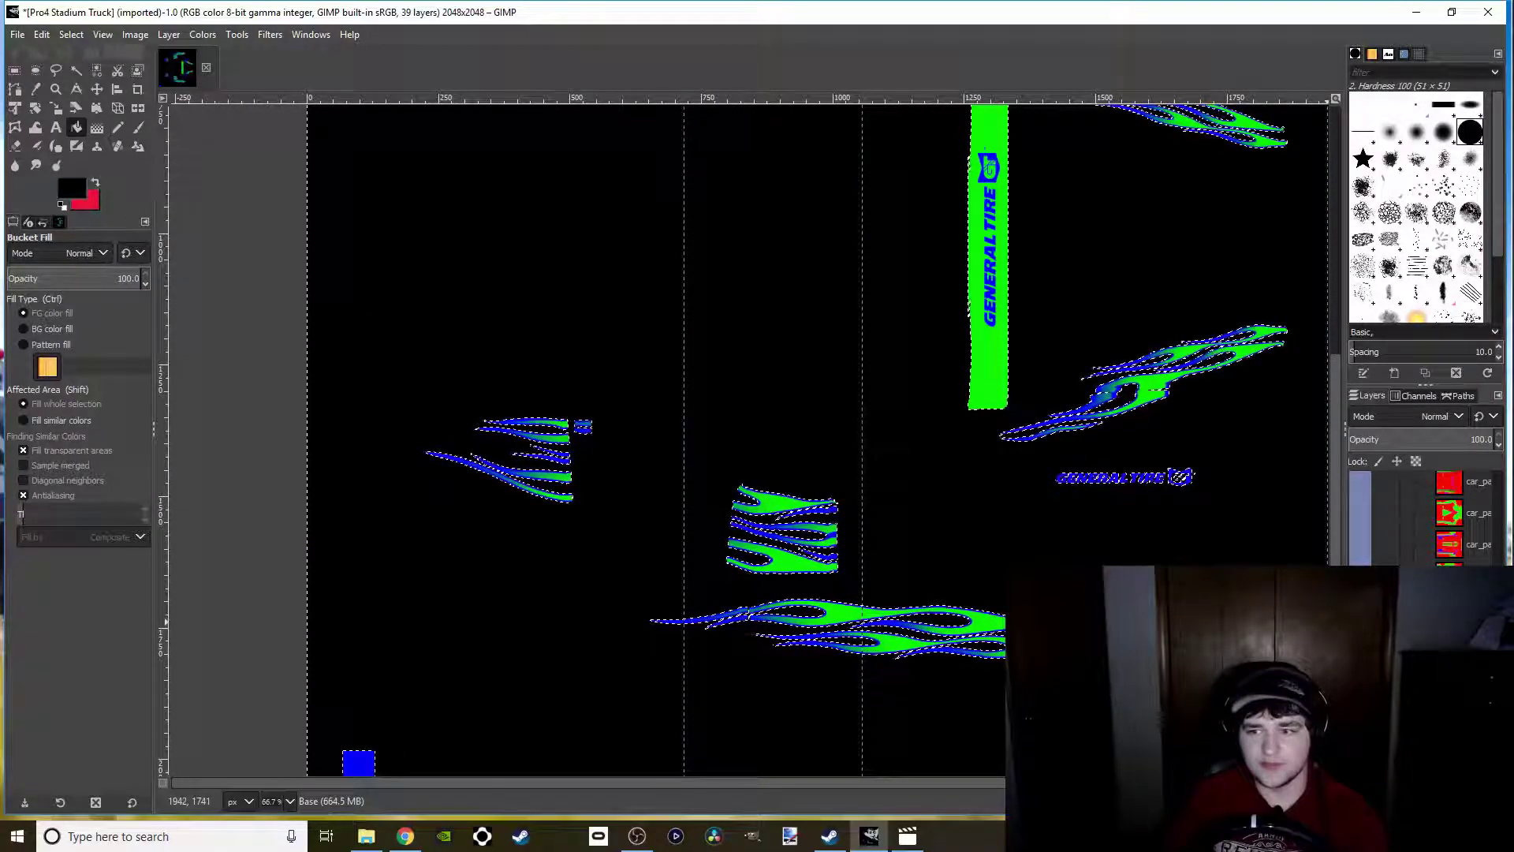
scroll(744, 647, "down", 1)
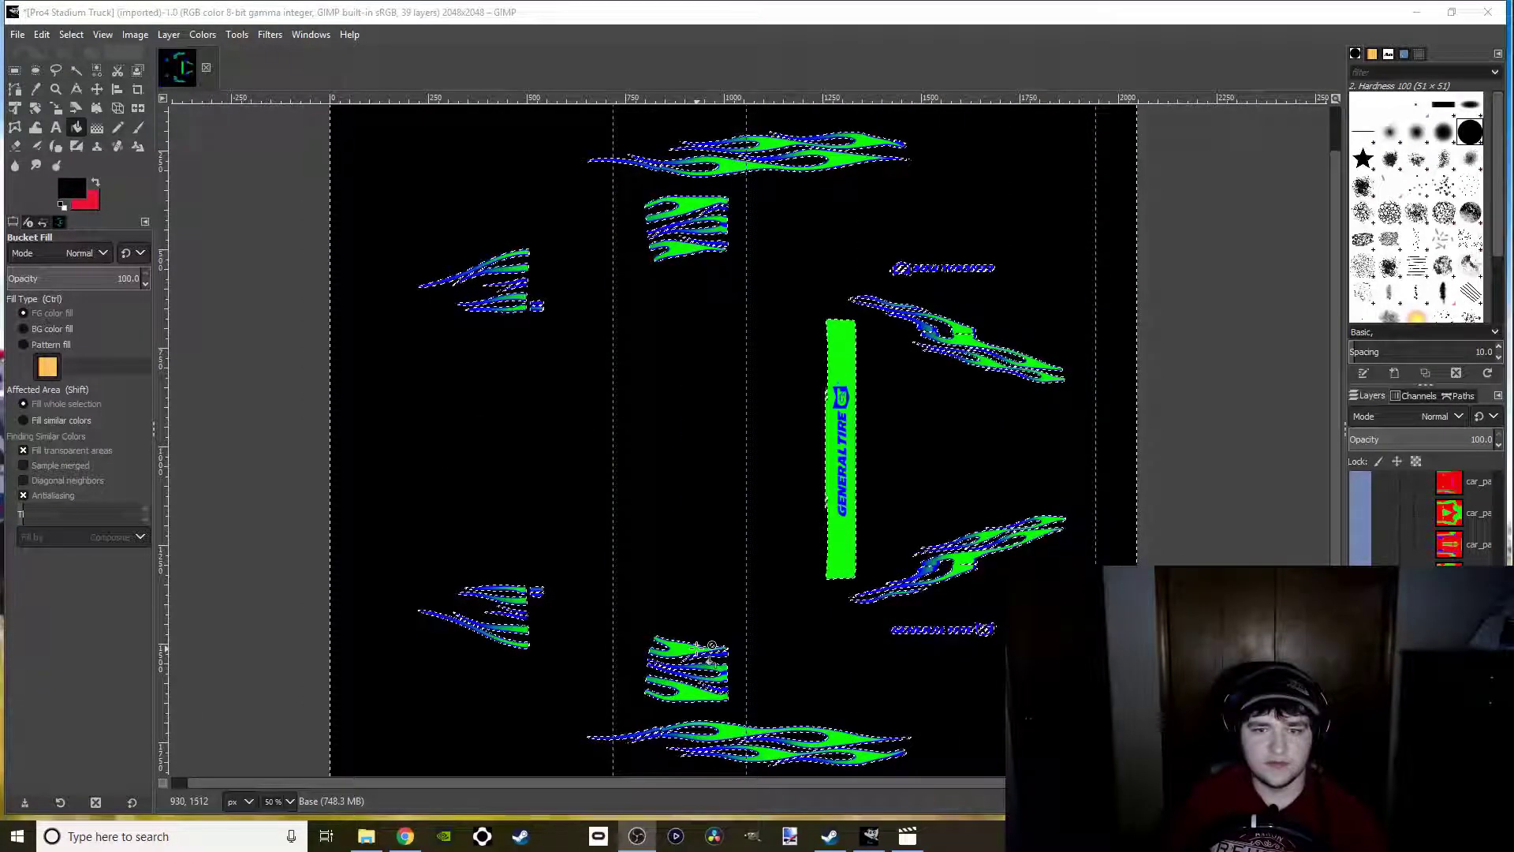
scroll(711, 647, "up", 3)
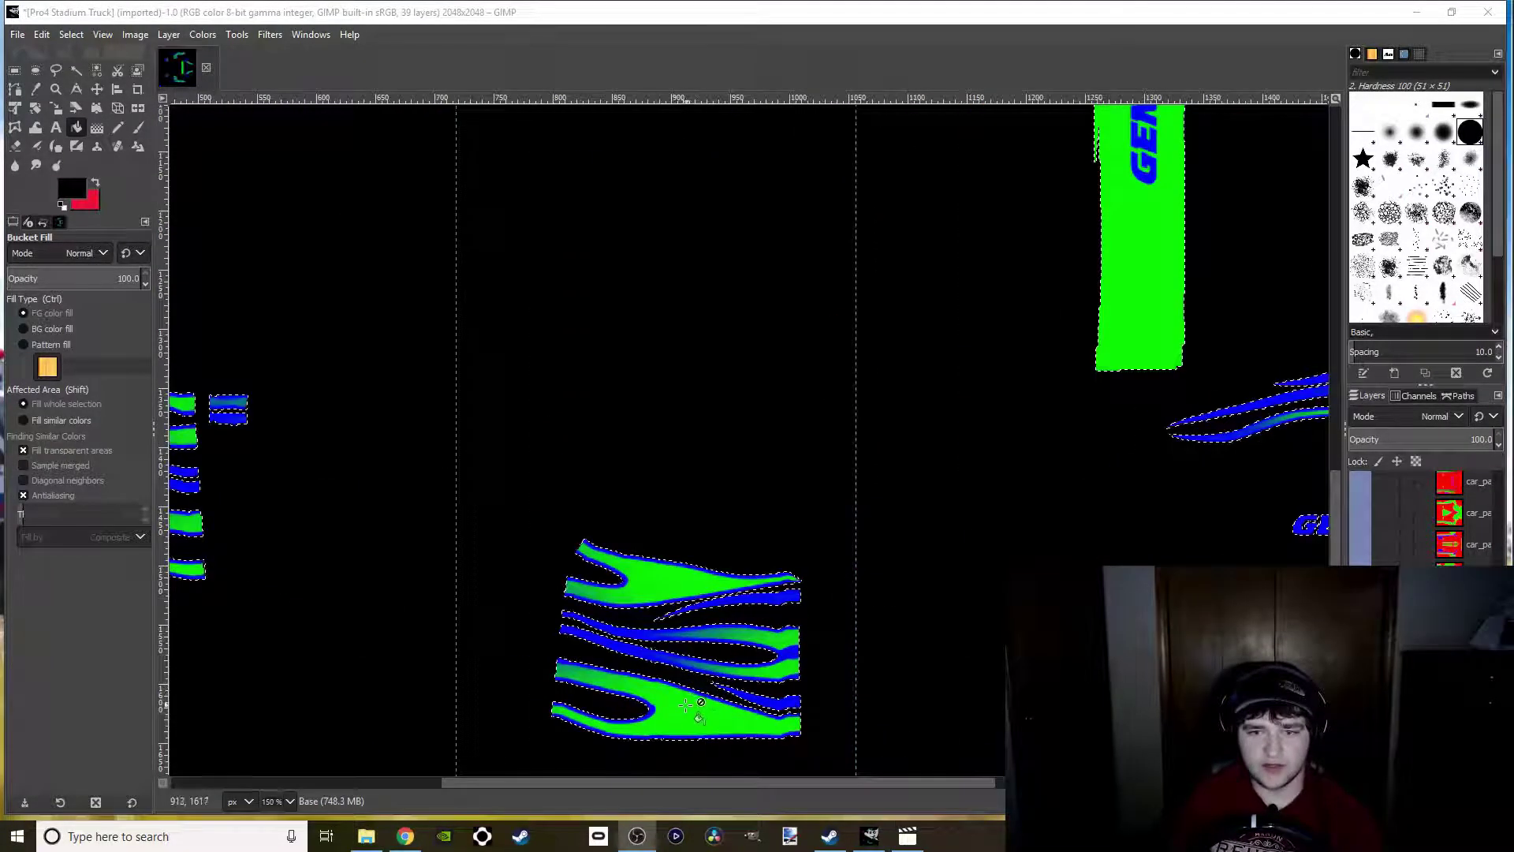
left_click_drag(713, 520, 656, 505)
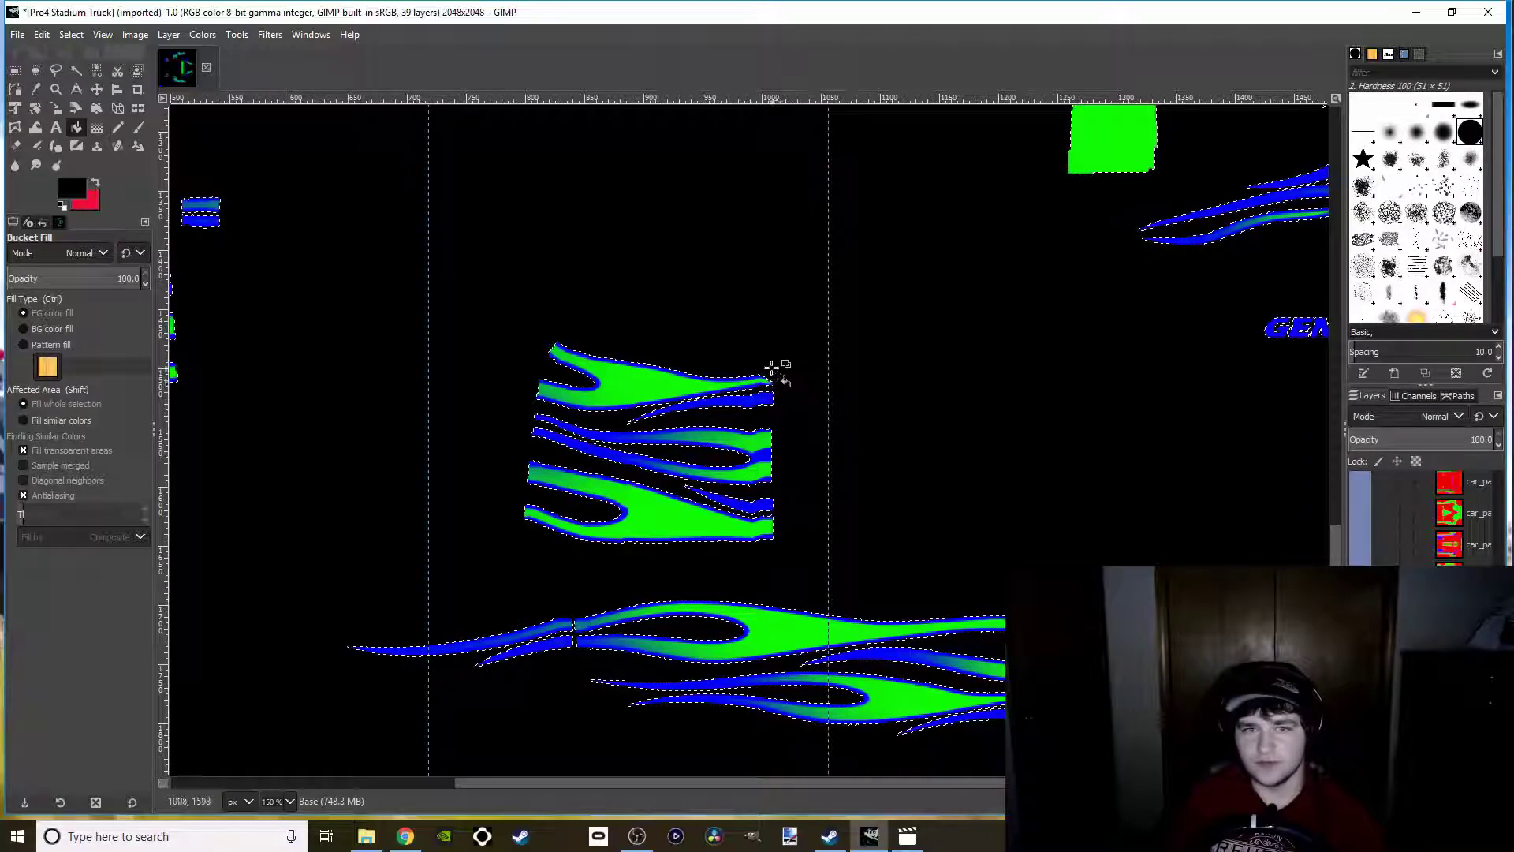
left_click(70, 35)
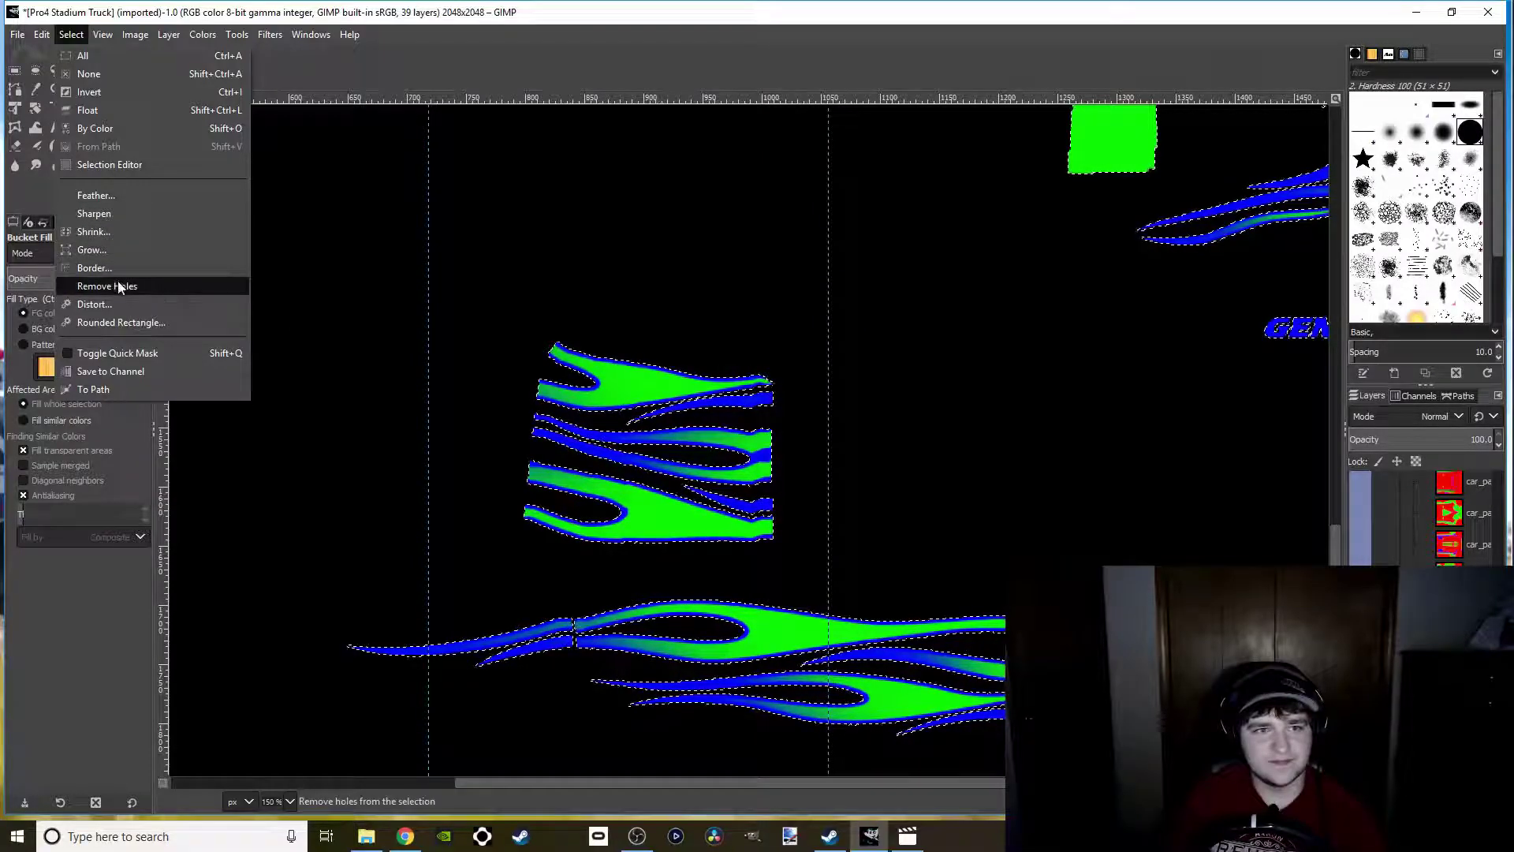
left_click(108, 94)
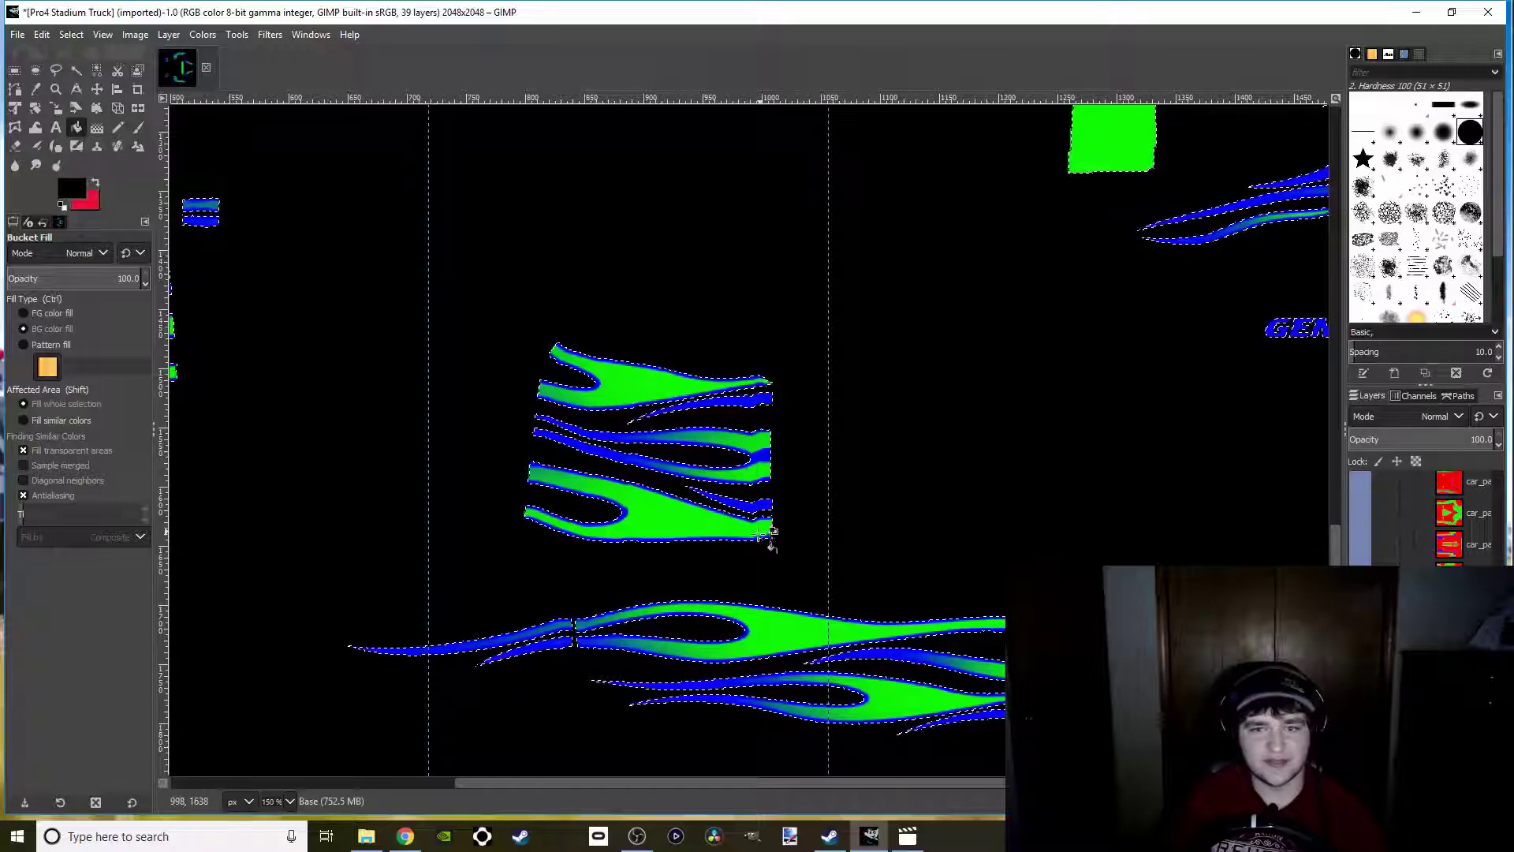
Activate the Free Select tool and bring the right end of the square flame section's lowest flame into close view
scroll(770, 541, "up", 2, "ctrl")
left_click_drag(568, 436, 720, 483)
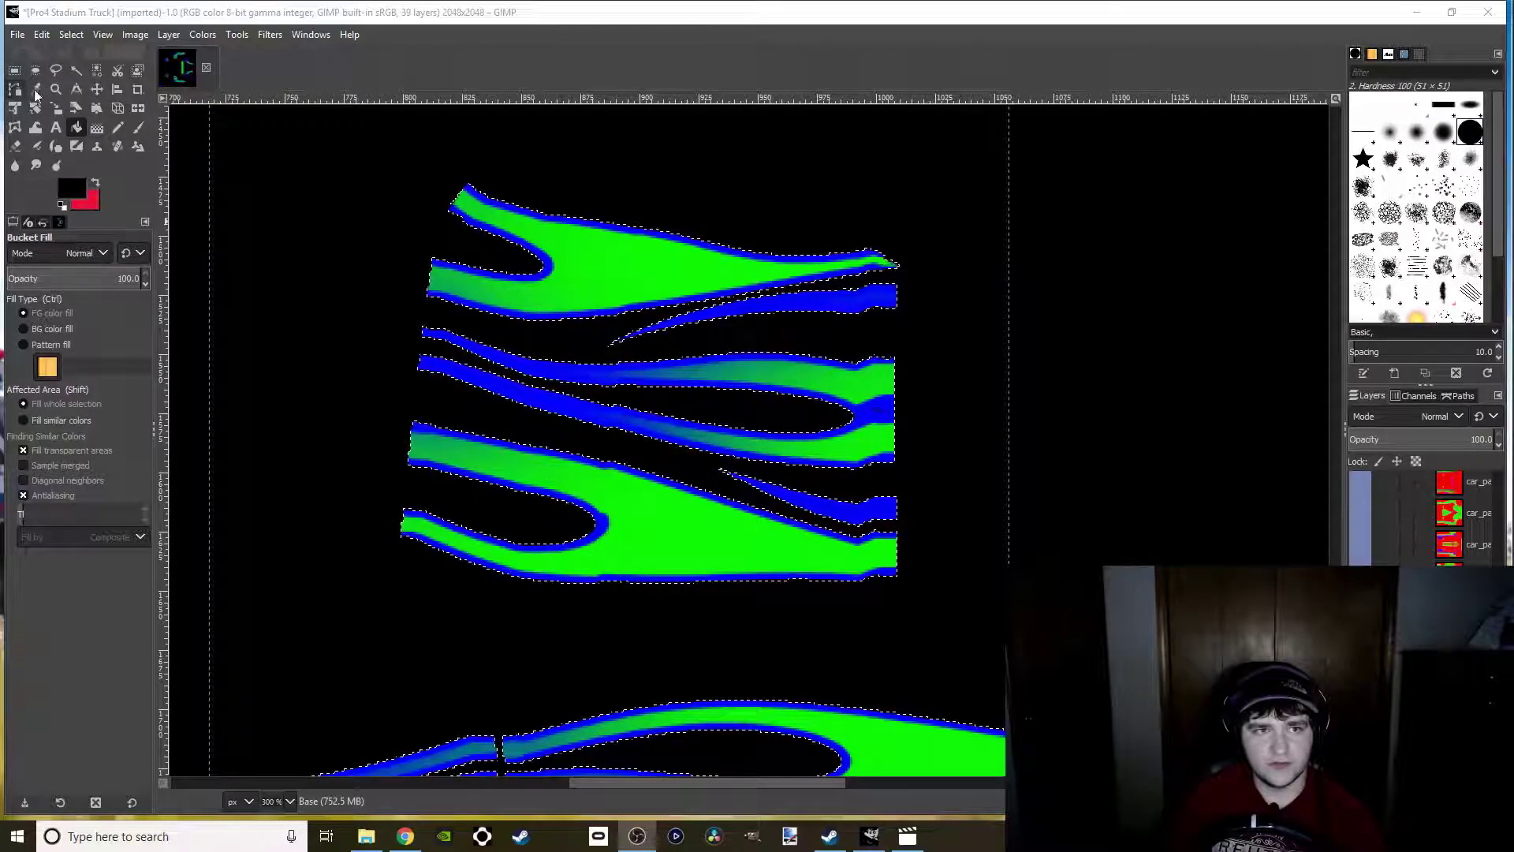
left_click(56, 69)
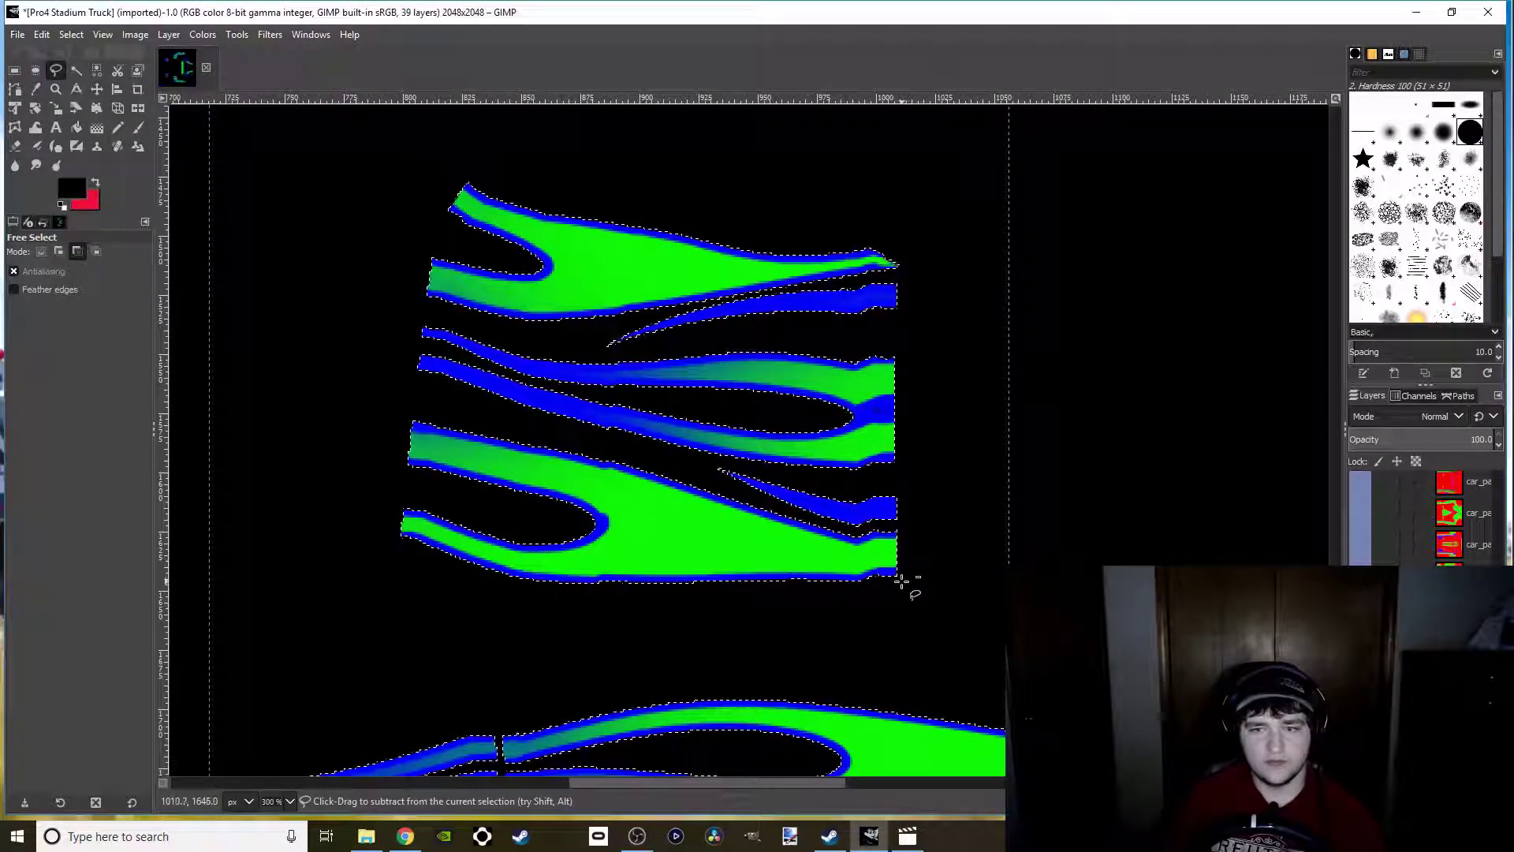
scroll(901, 582, "up", 6)
scroll(872, 530, "right", 3)
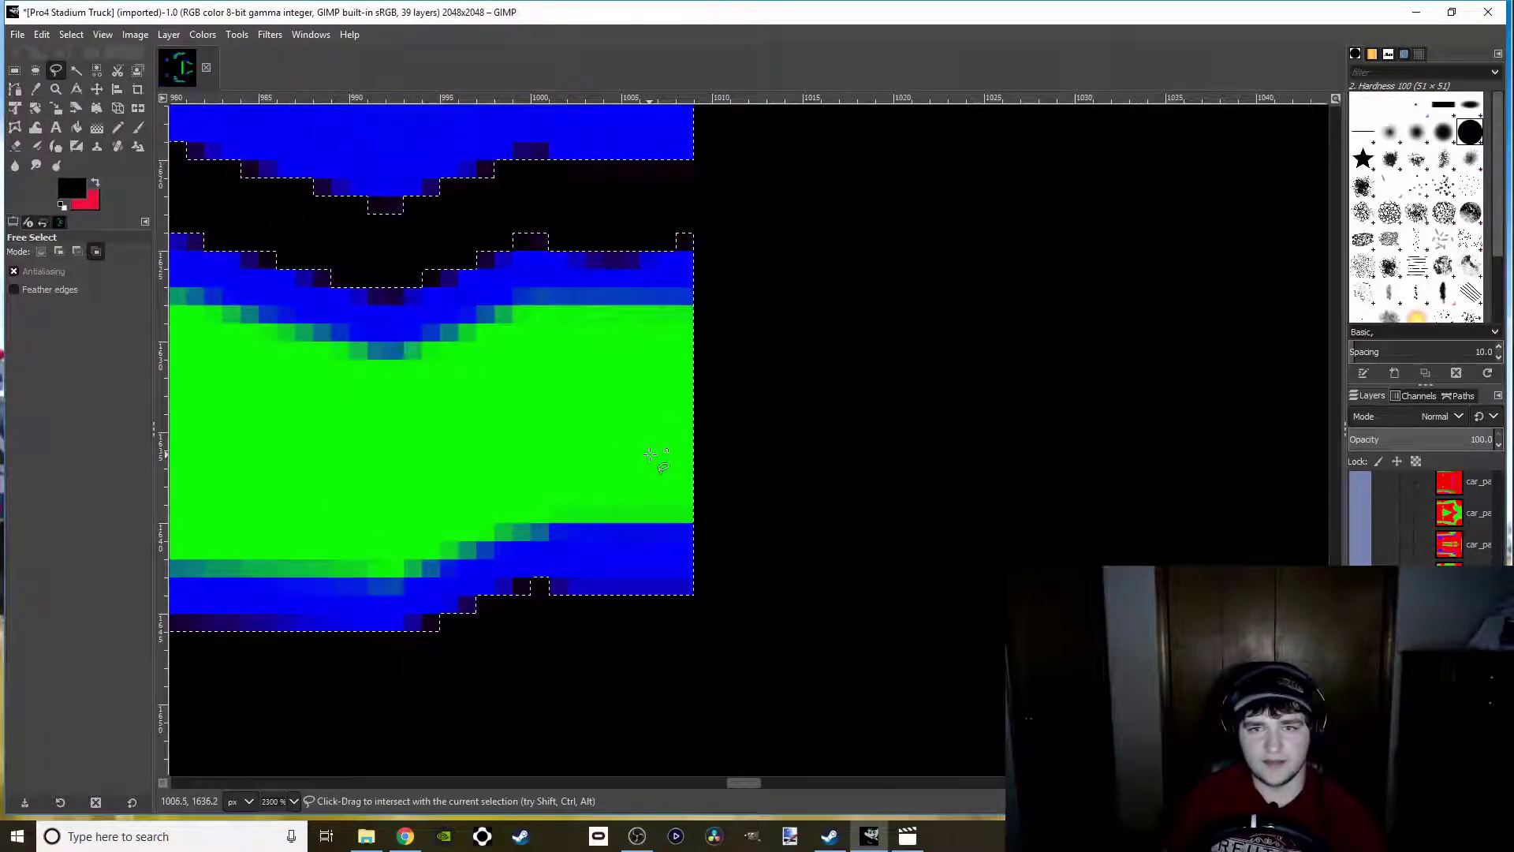
Try to extend the selection past the lowest flame's right end with a four-sided outline in intersect mode, then undo it
left_click(688, 238)
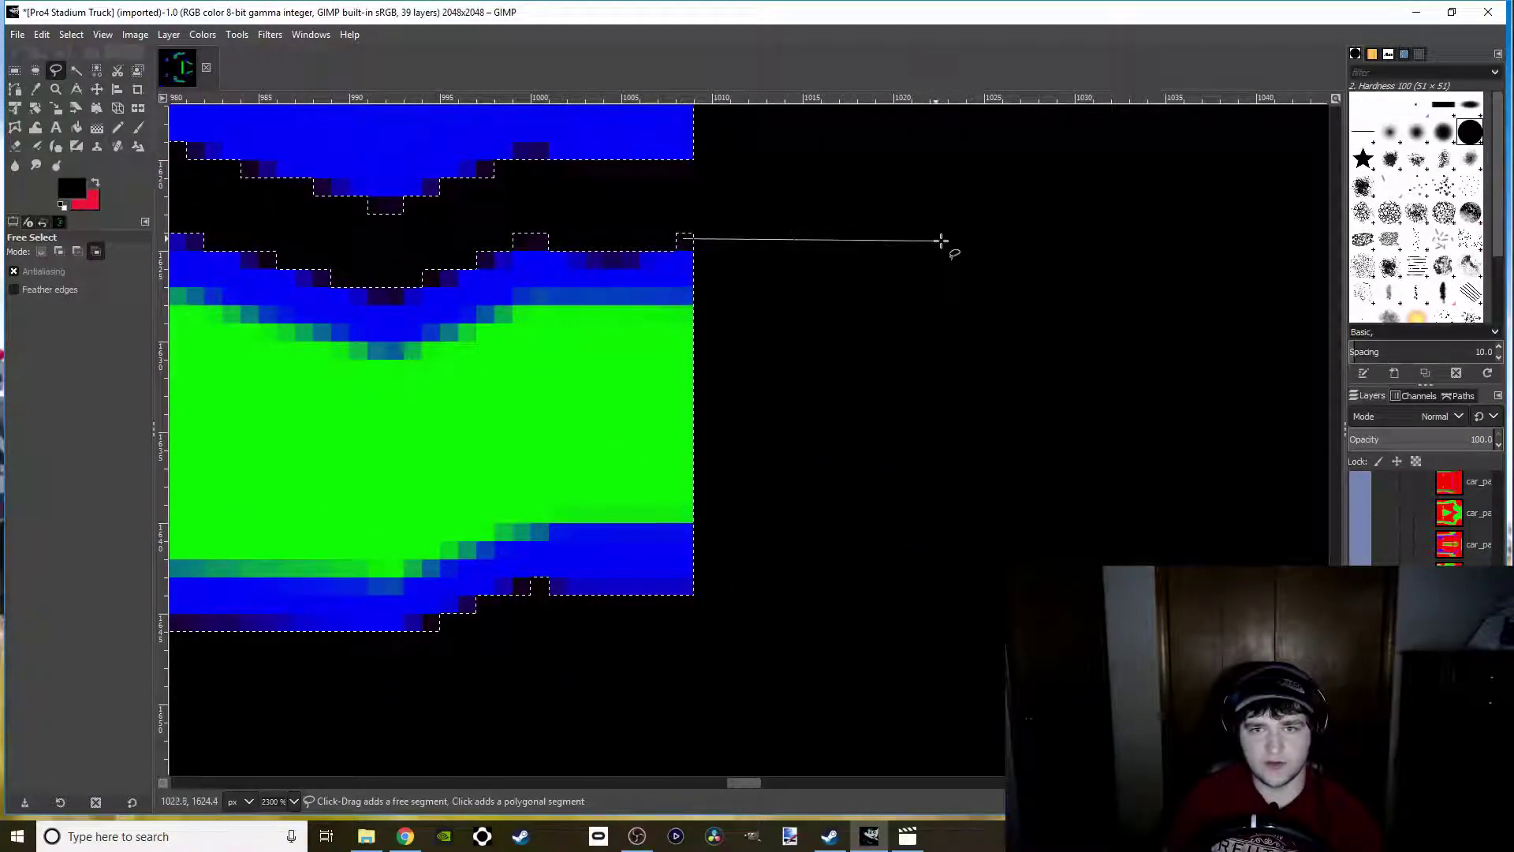
left_click(982, 236)
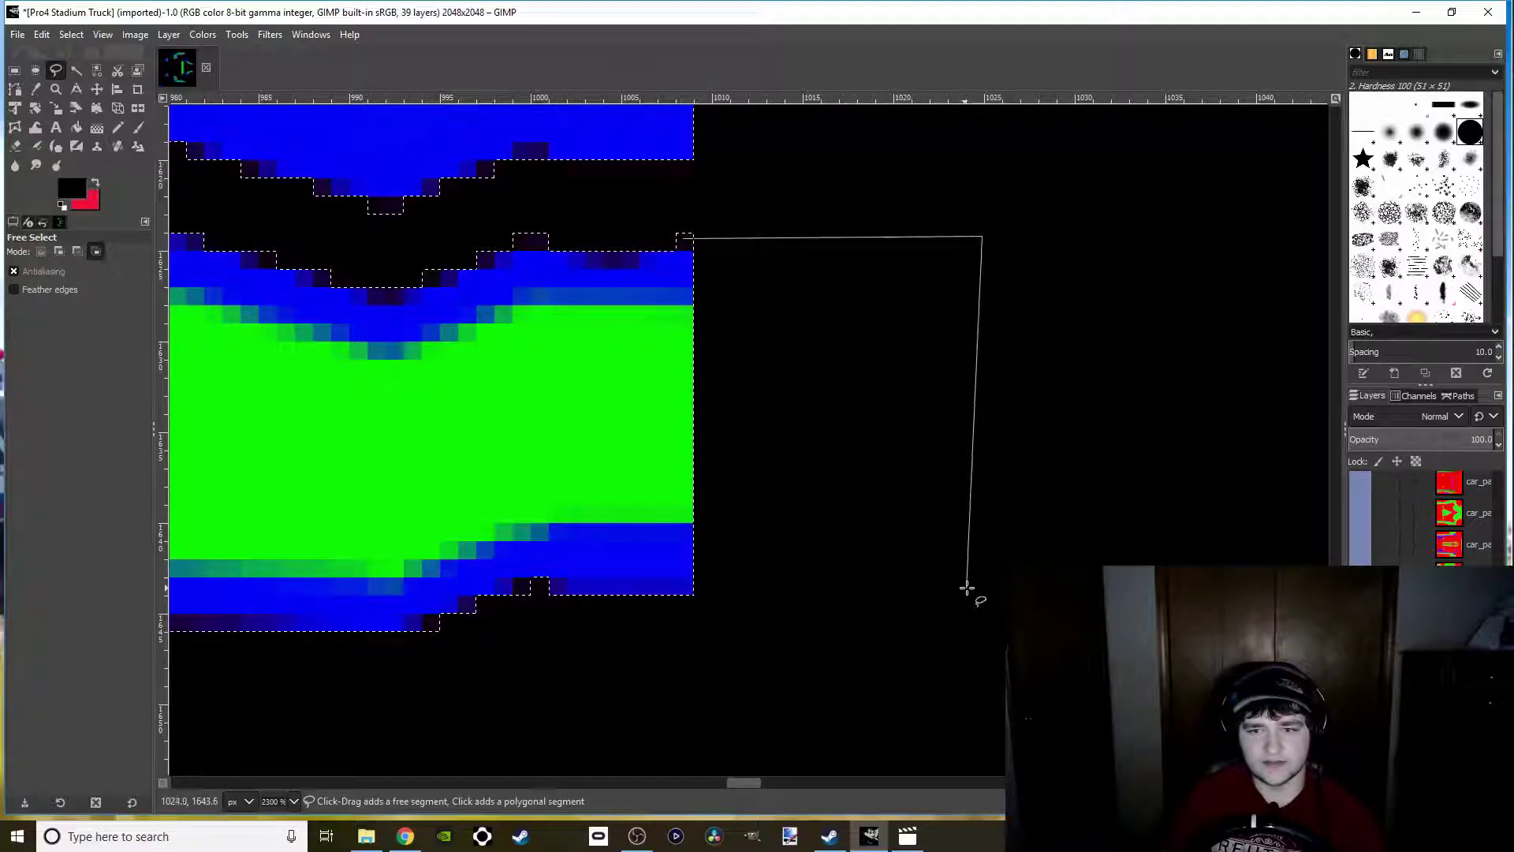
left_click(670, 588)
left_click(685, 239)
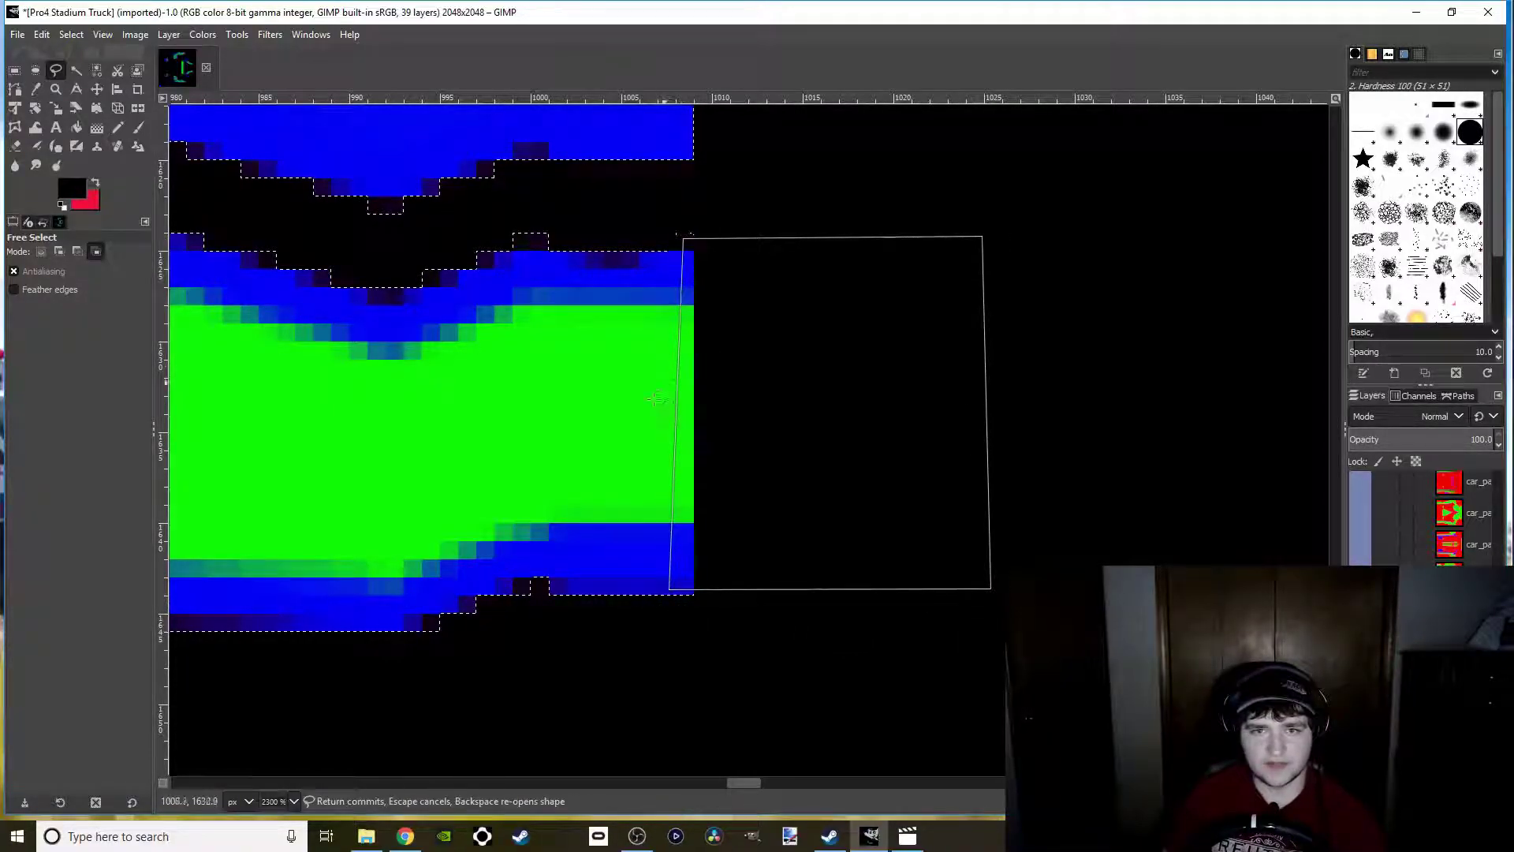
key("Return")
key("ctrl")
key("ctrl+z")
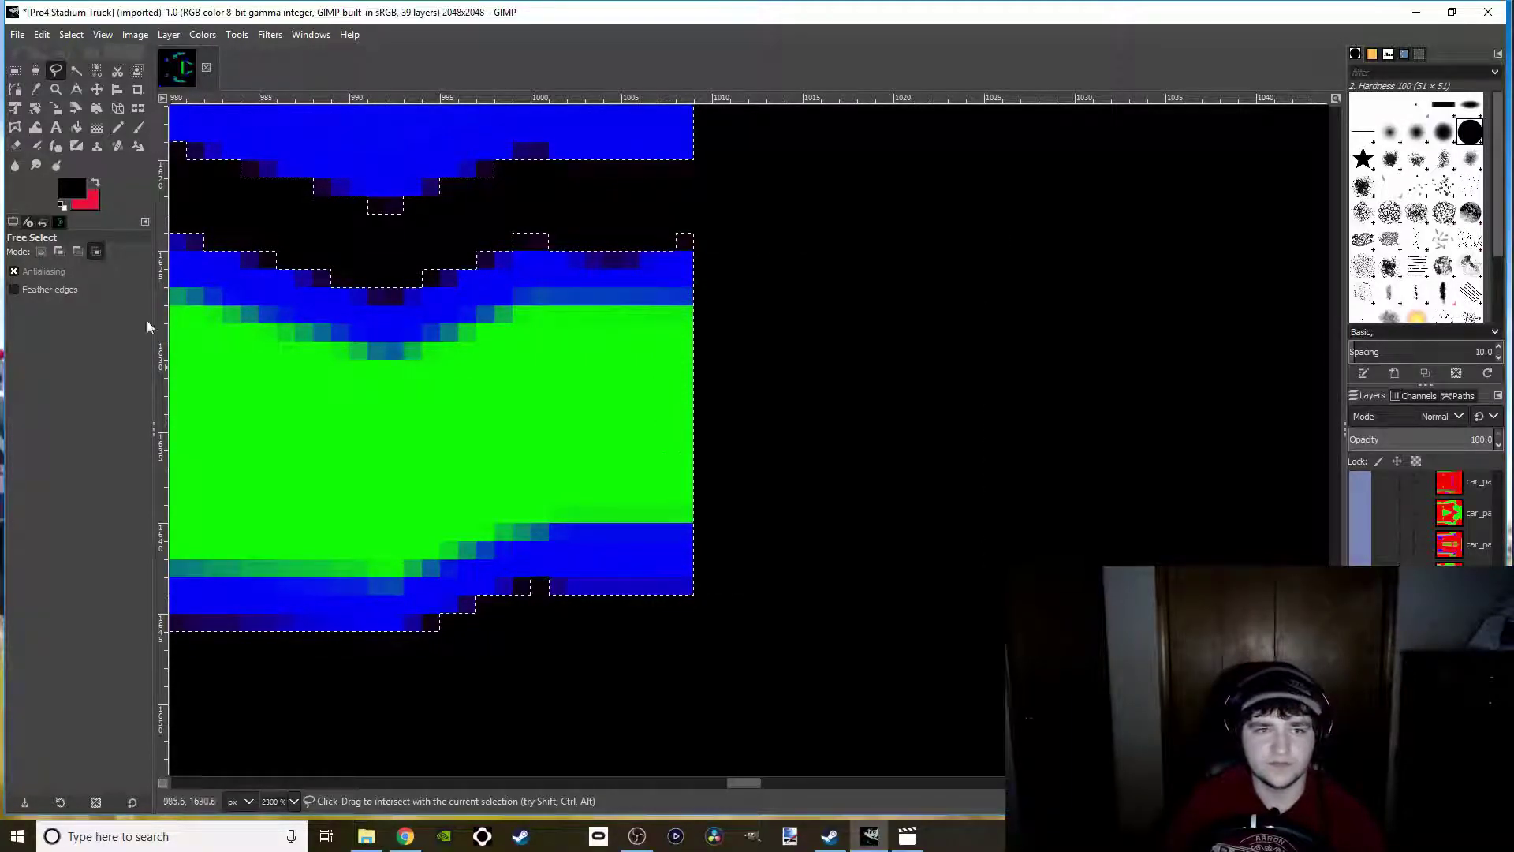
Set Free Select to add mode and extend the selection about 14 px past the lowest flame's cut-off right end
left_click(59, 251)
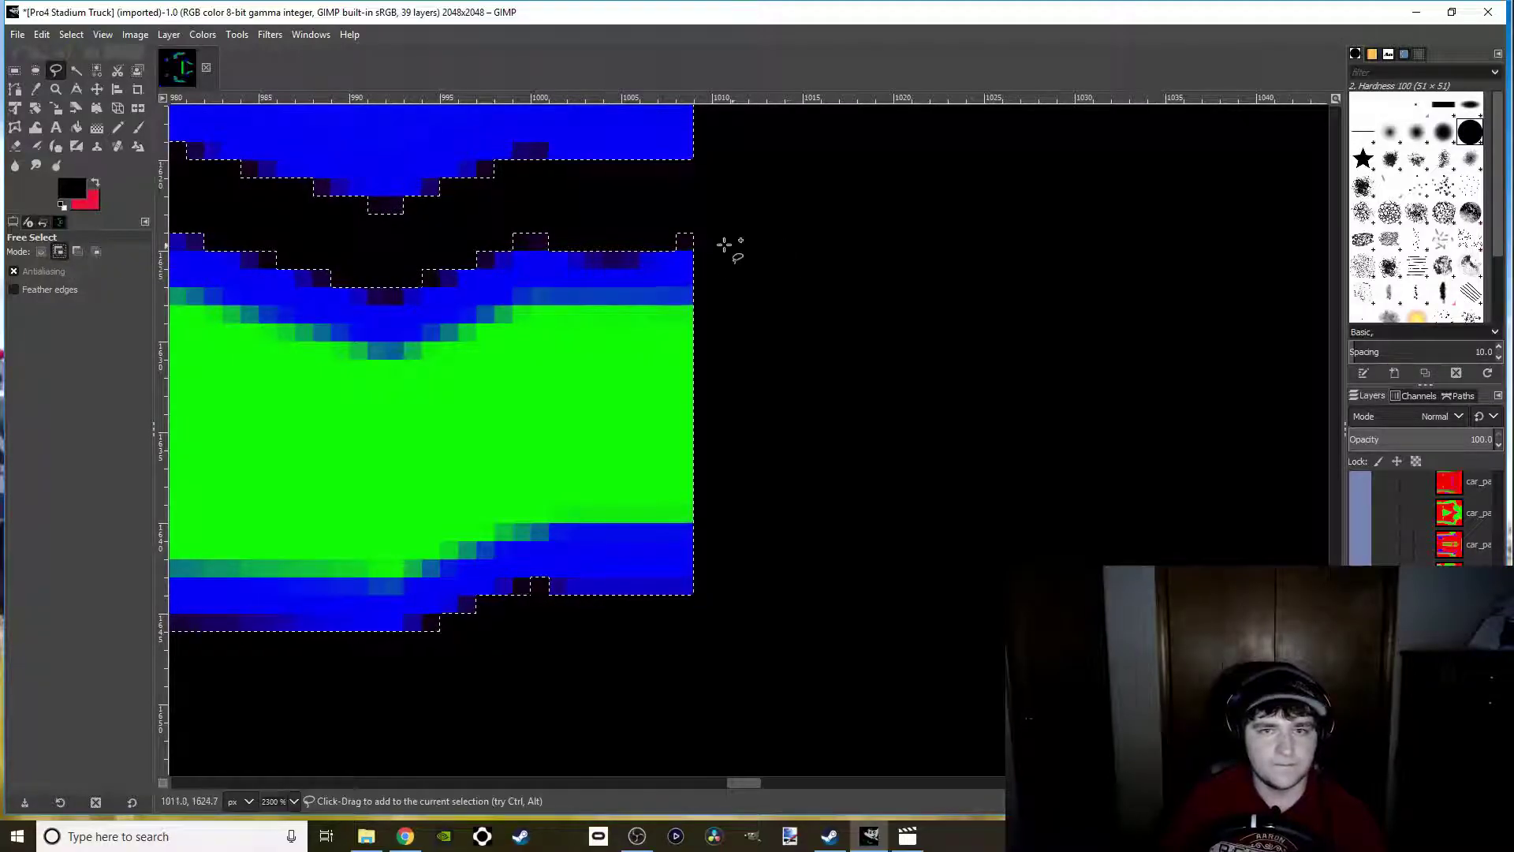
left_click(683, 239)
left_click(945, 239)
left_click(947, 588)
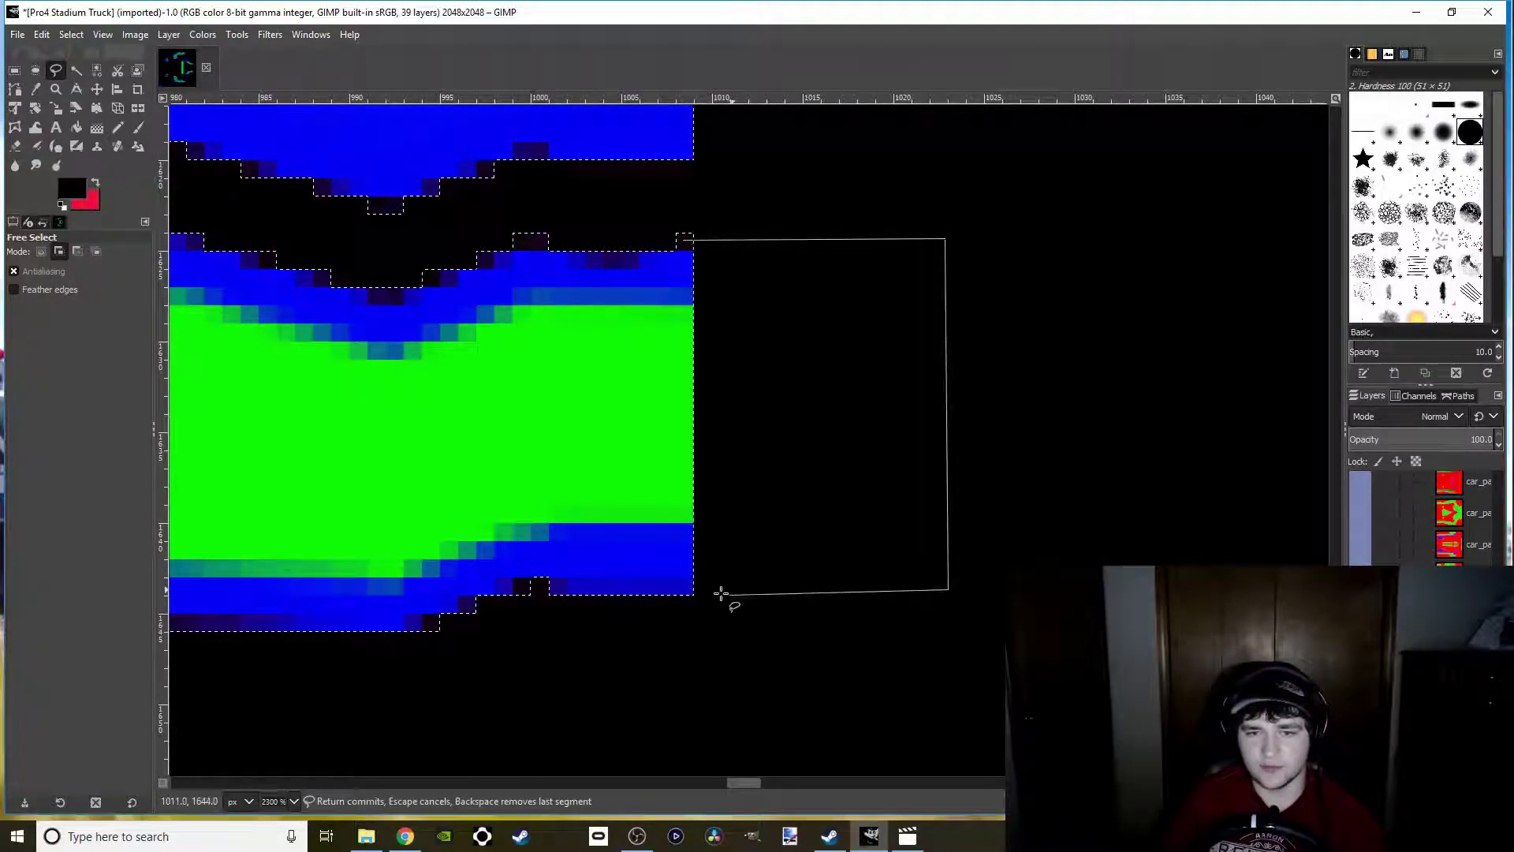
left_click(672, 587)
left_click(683, 239)
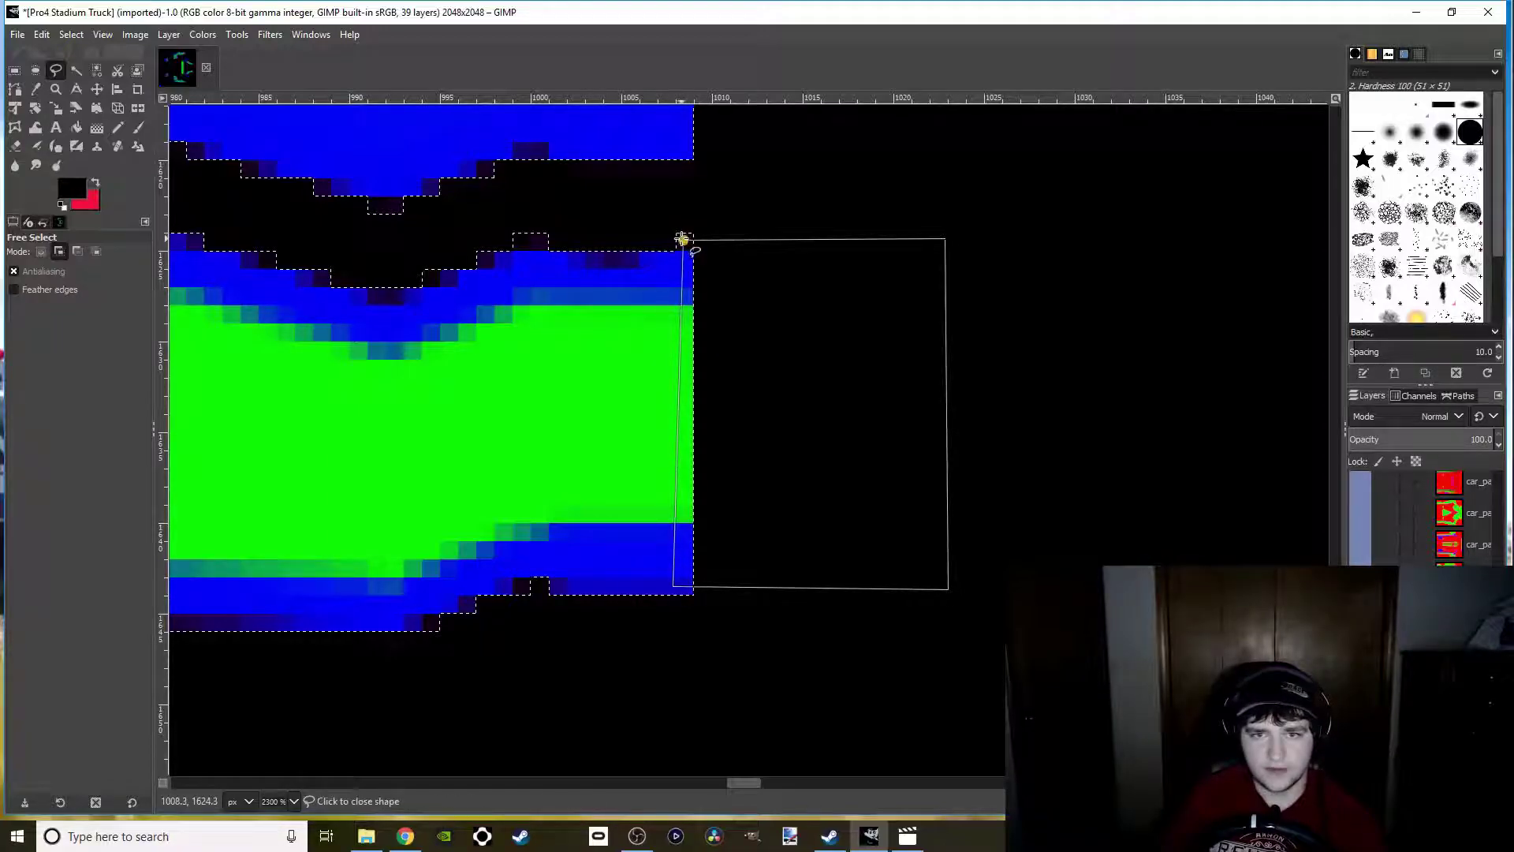
key("Return")
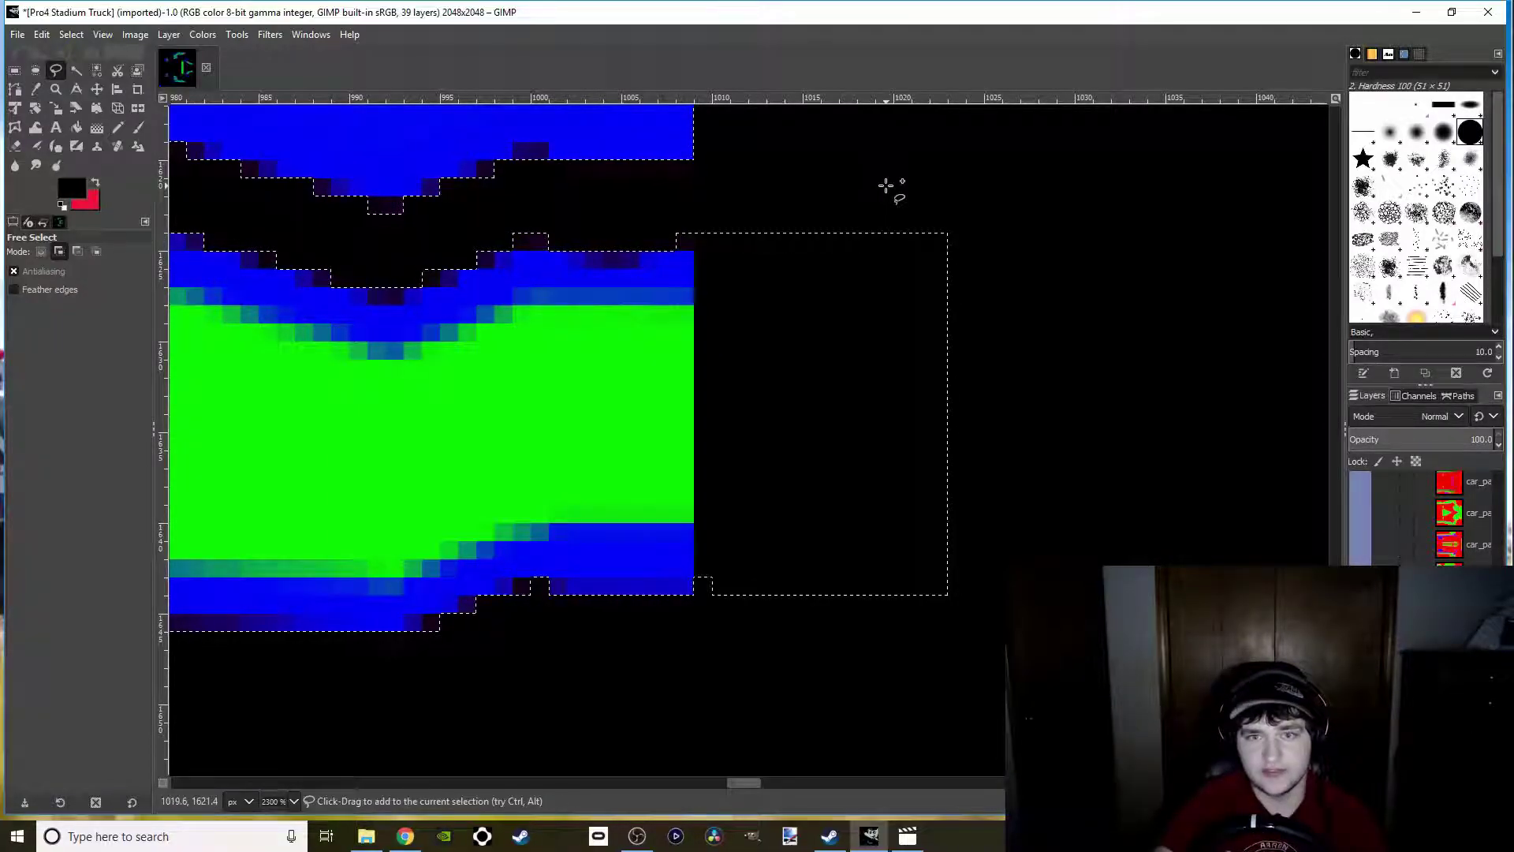
Add a four-sided area about 11 px wide to the selection beyond the right end of the blue strip above the lowest flame
scroll(740, 399, "down", 2)
scroll(720, 405, "up", 3)
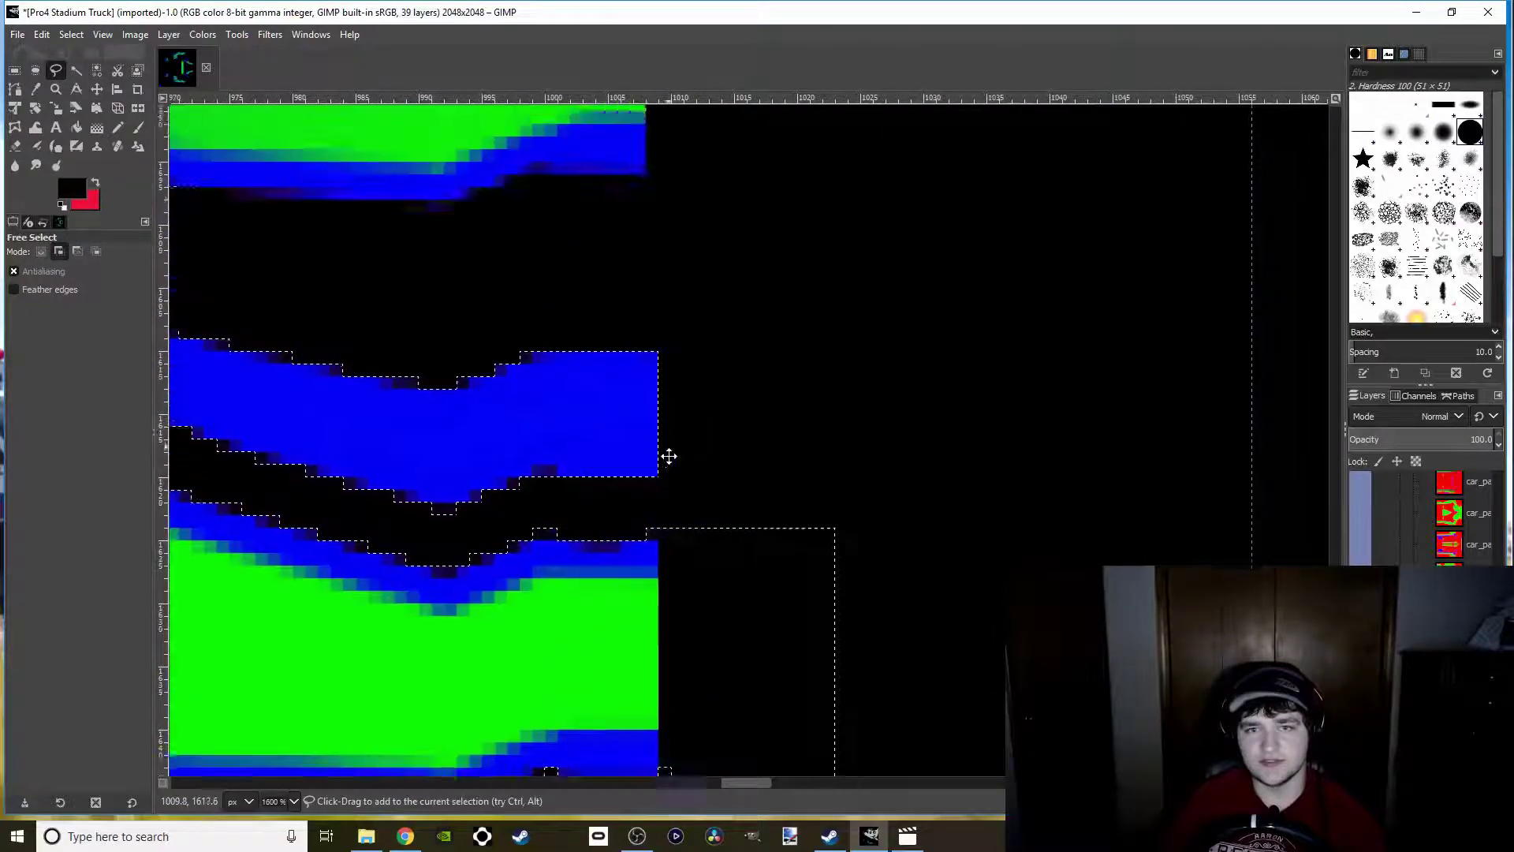
scroll(669, 399, "up", 4)
left_click_drag(629, 458, 428, 308)
left_click(424, 248)
left_click(825, 246)
left_click(822, 576)
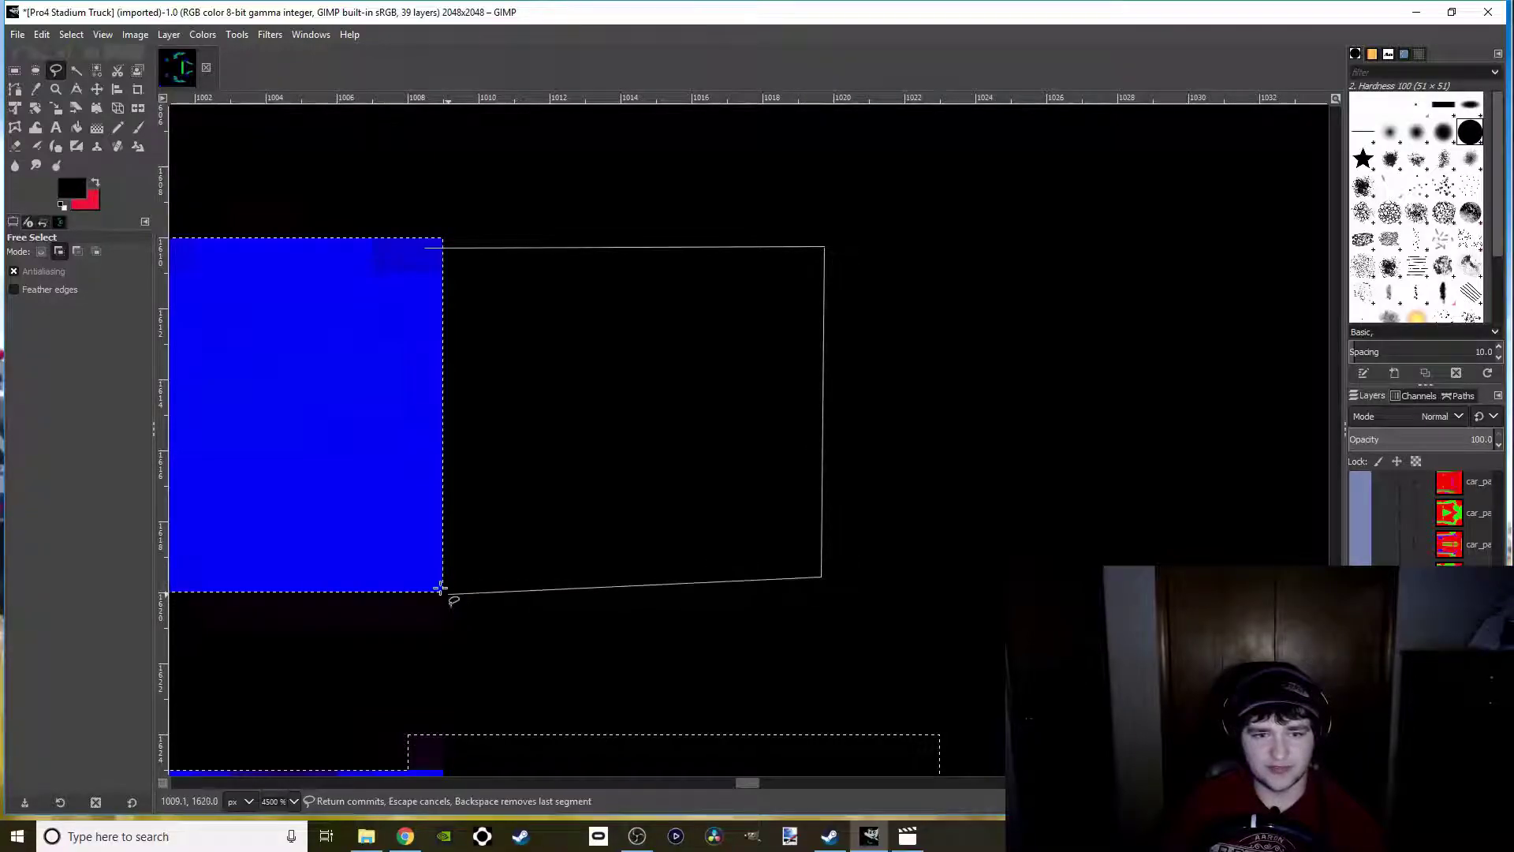
left_click(425, 248)
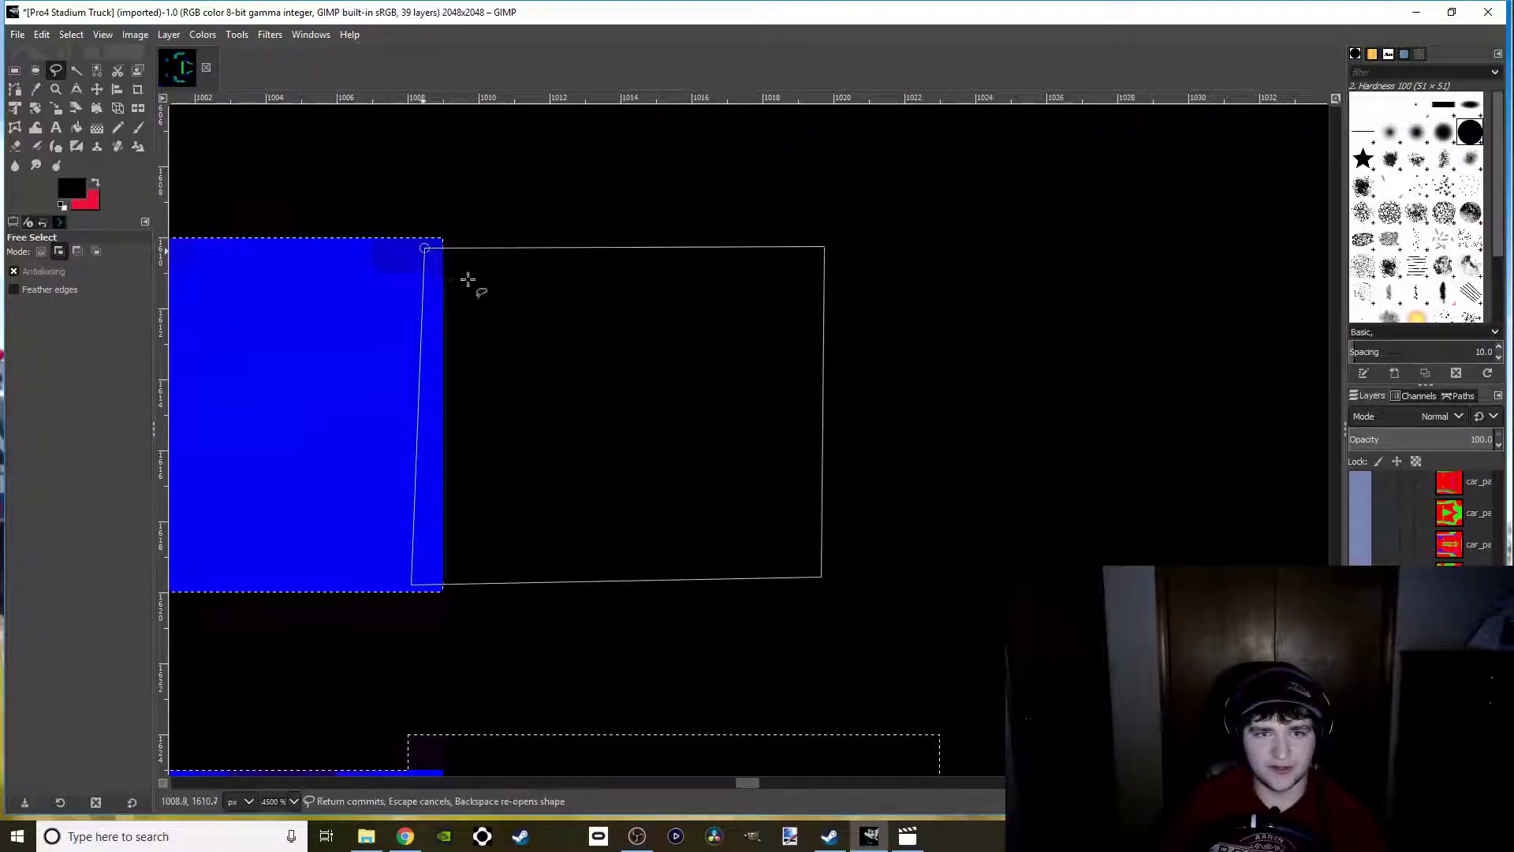
key("Return")
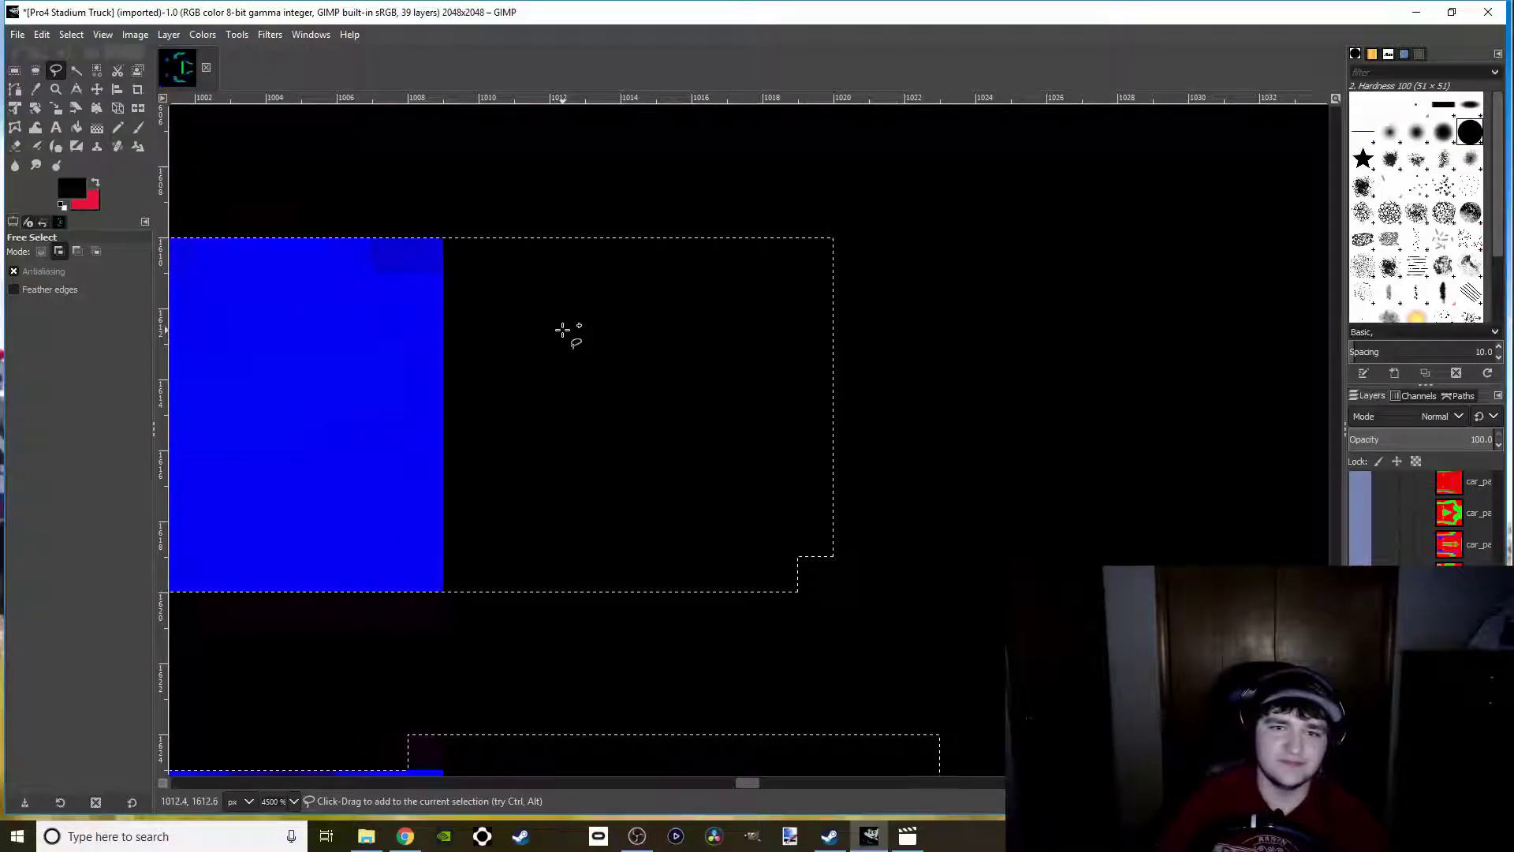
Extend the selection about 16 px past the full-height right end of the middle forked flame
scroll(410, 315, "down", 2)
scroll(460, 473, "up", 4)
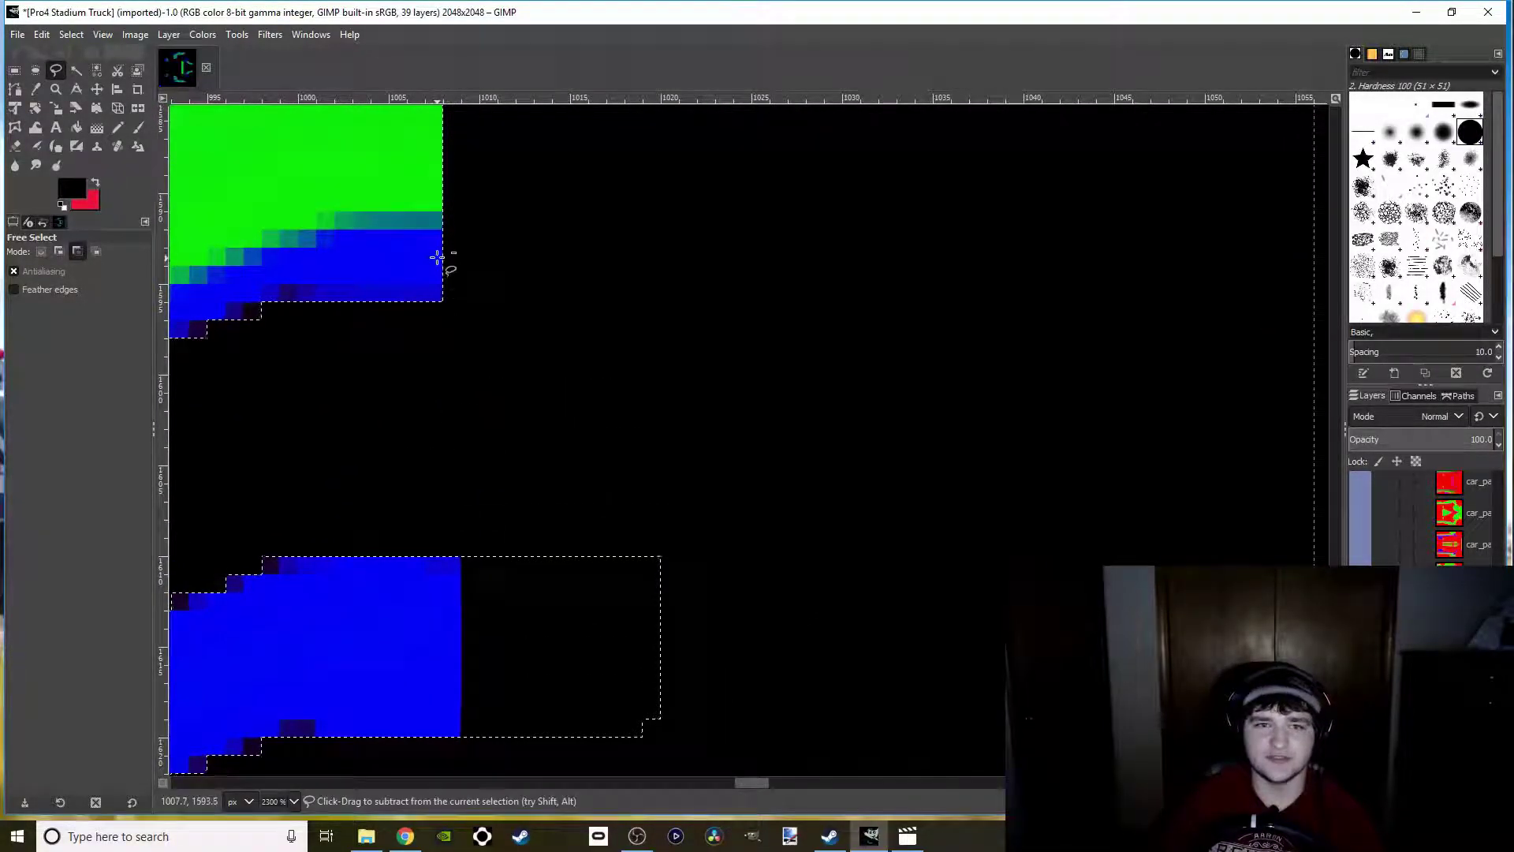
scroll(437, 257, "down", 8)
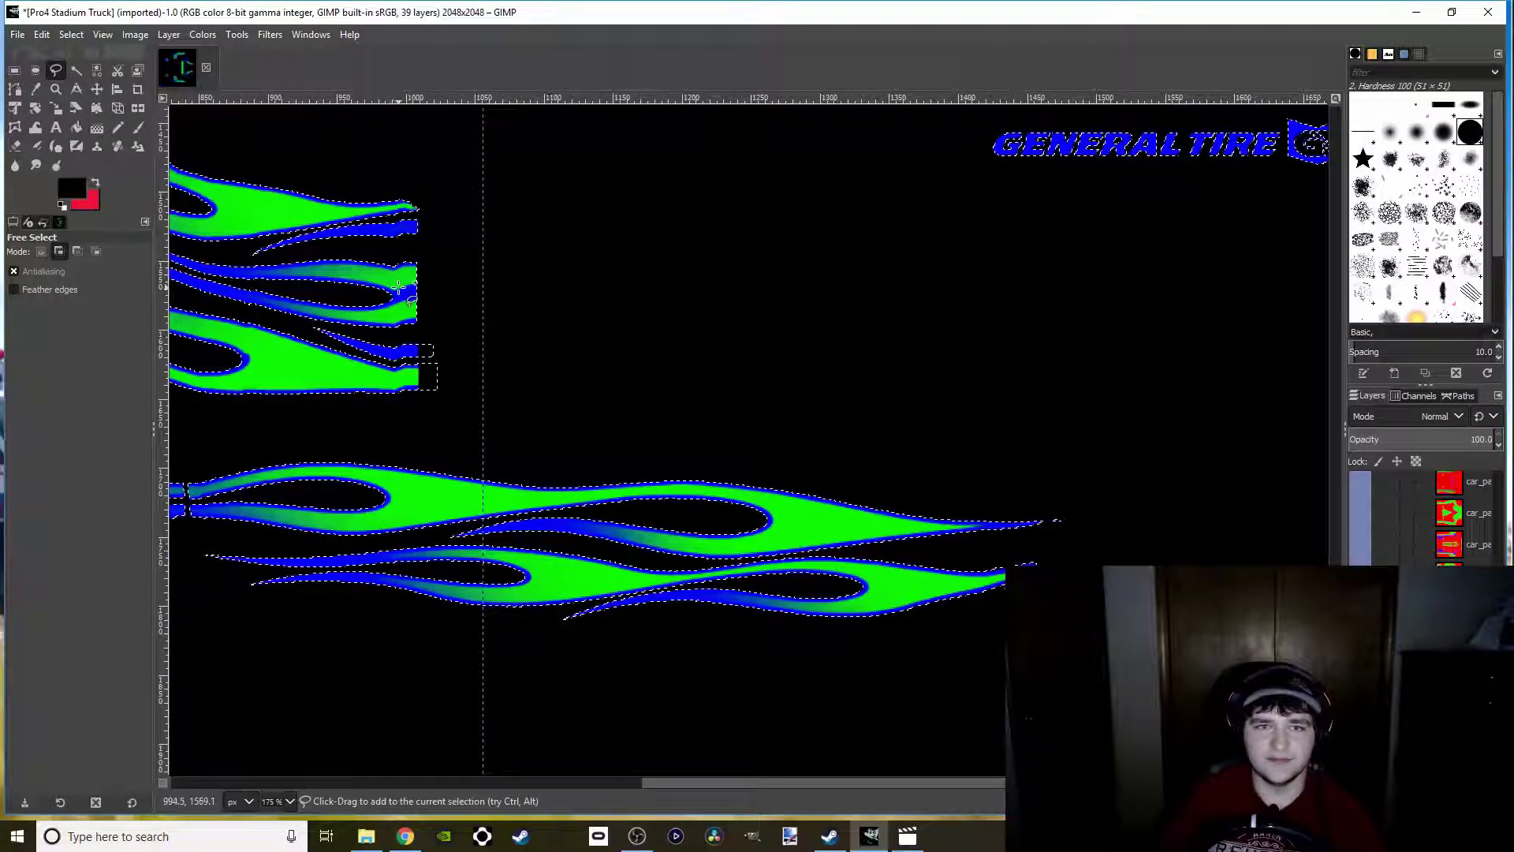
scroll(402, 291, "up", 6)
left_click(511, 589)
left_click(647, 593)
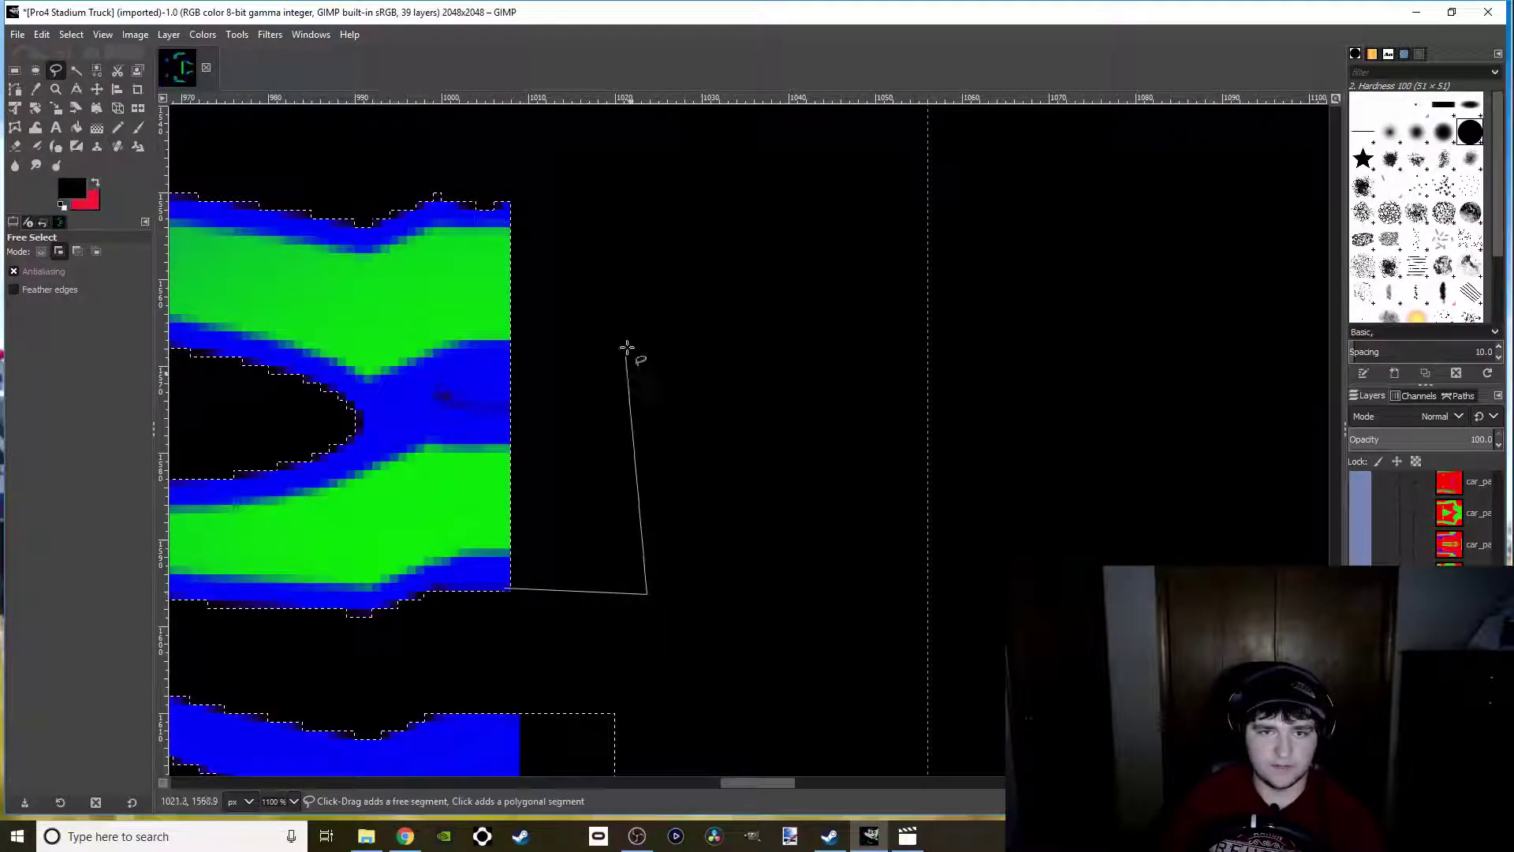
left_click(647, 207)
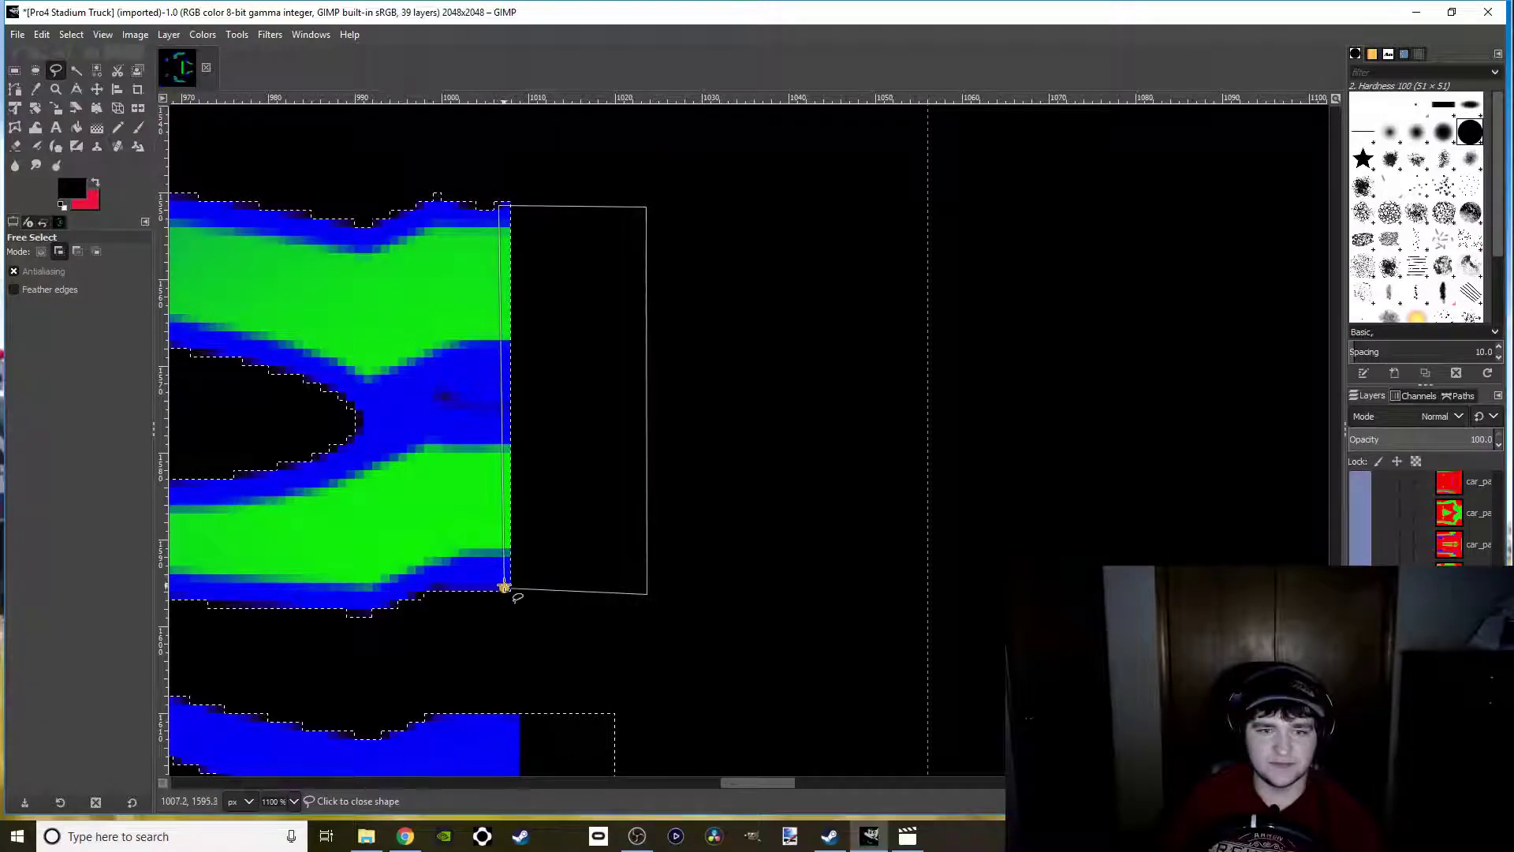
key("Return")
Add an area about 9 px wide to the selection beyond the left end of the lowest flame's lower prong
scroll(247, 483, "down", 2)
scroll(247, 478, "left", 10)
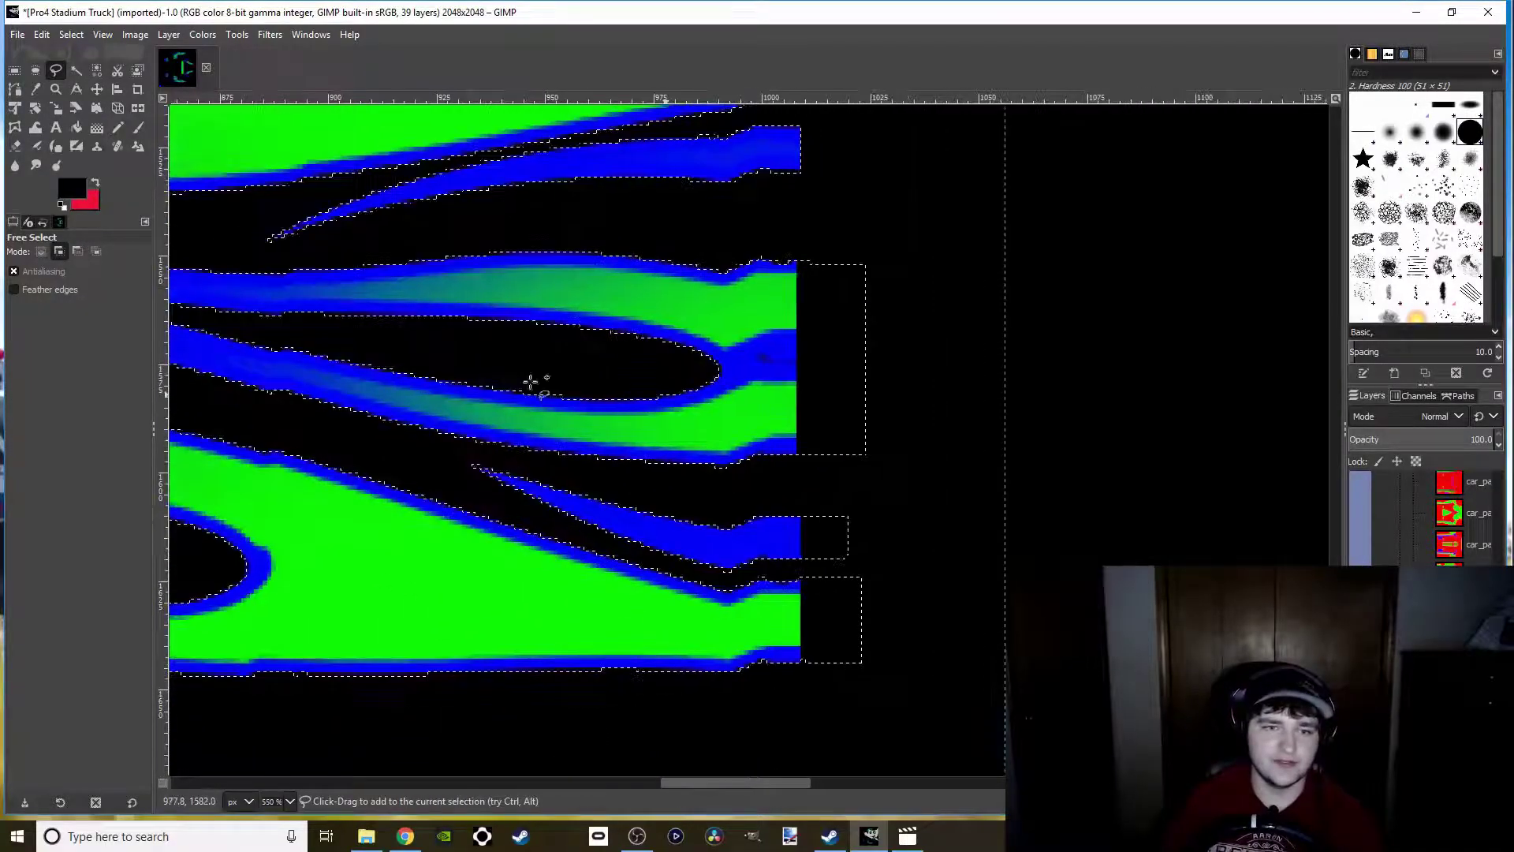
scroll(509, 566, "down", 3)
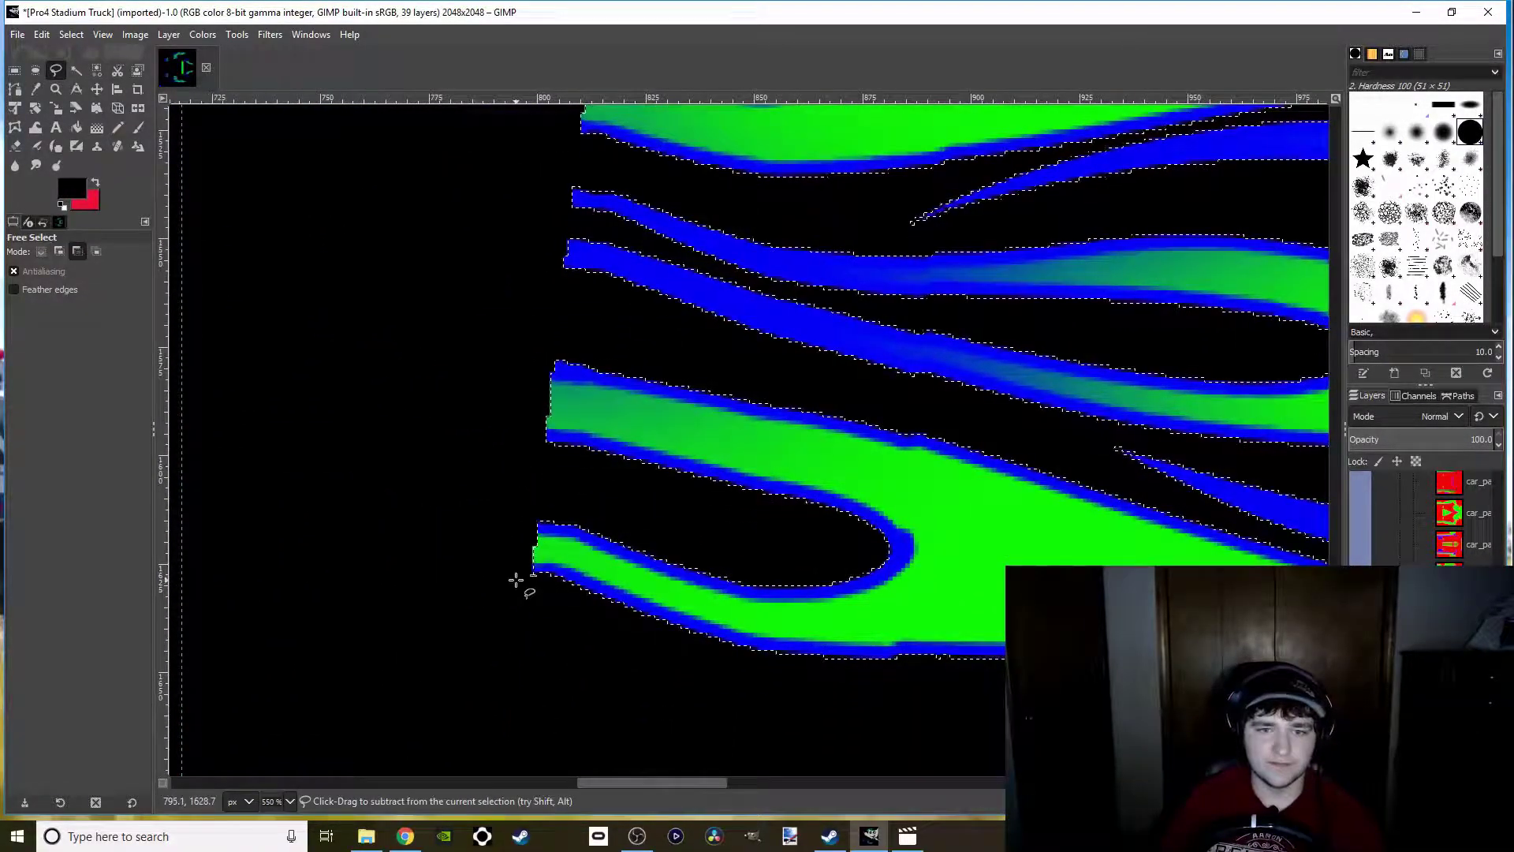
scroll(517, 581, "up", 3)
left_click(570, 564)
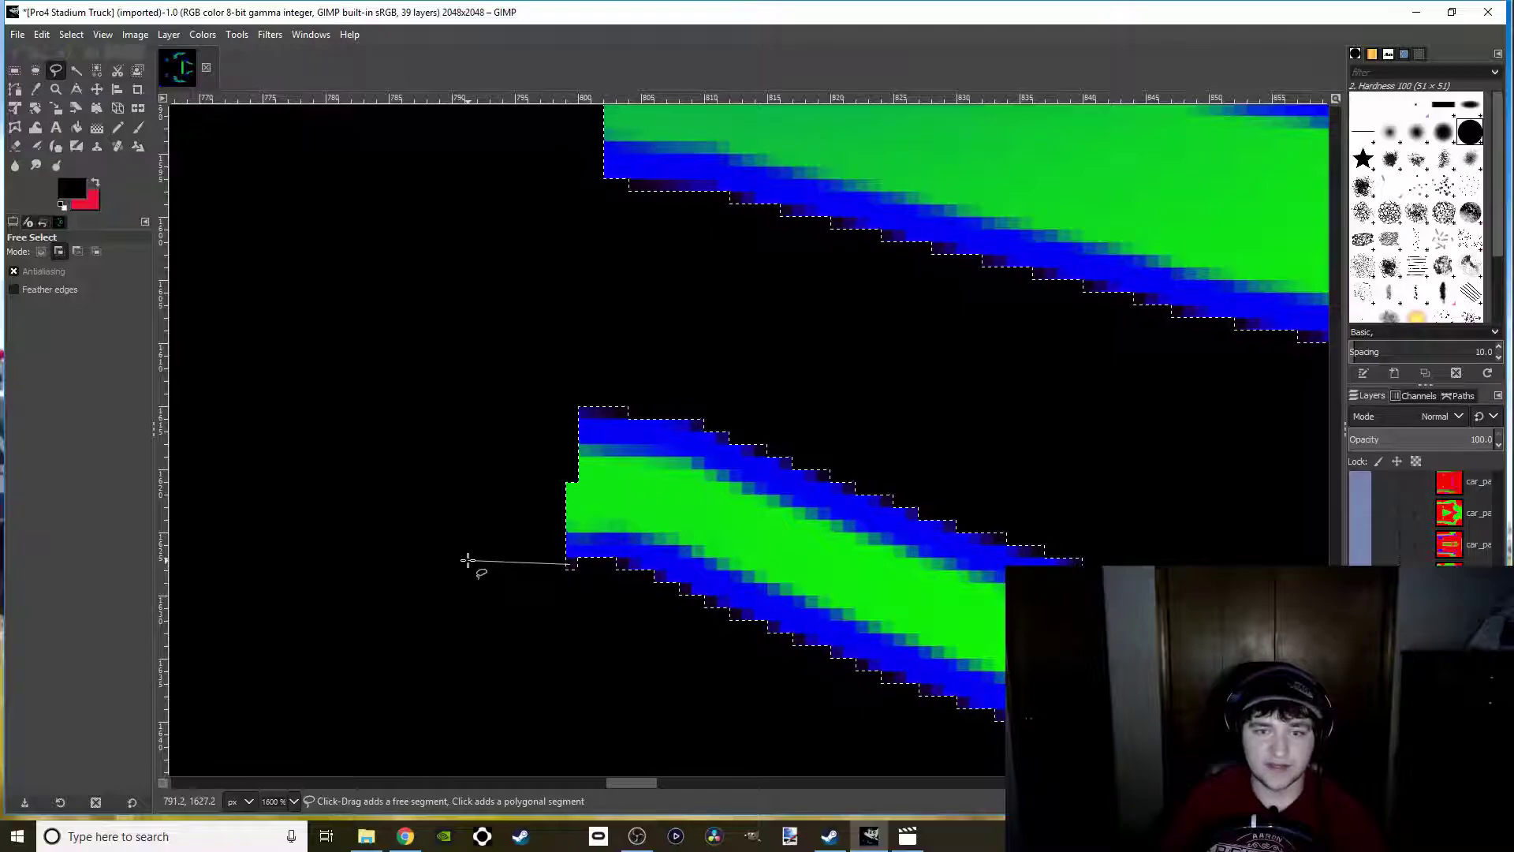
left_click(467, 409)
left_click(585, 410)
left_click(571, 564)
key("Return")
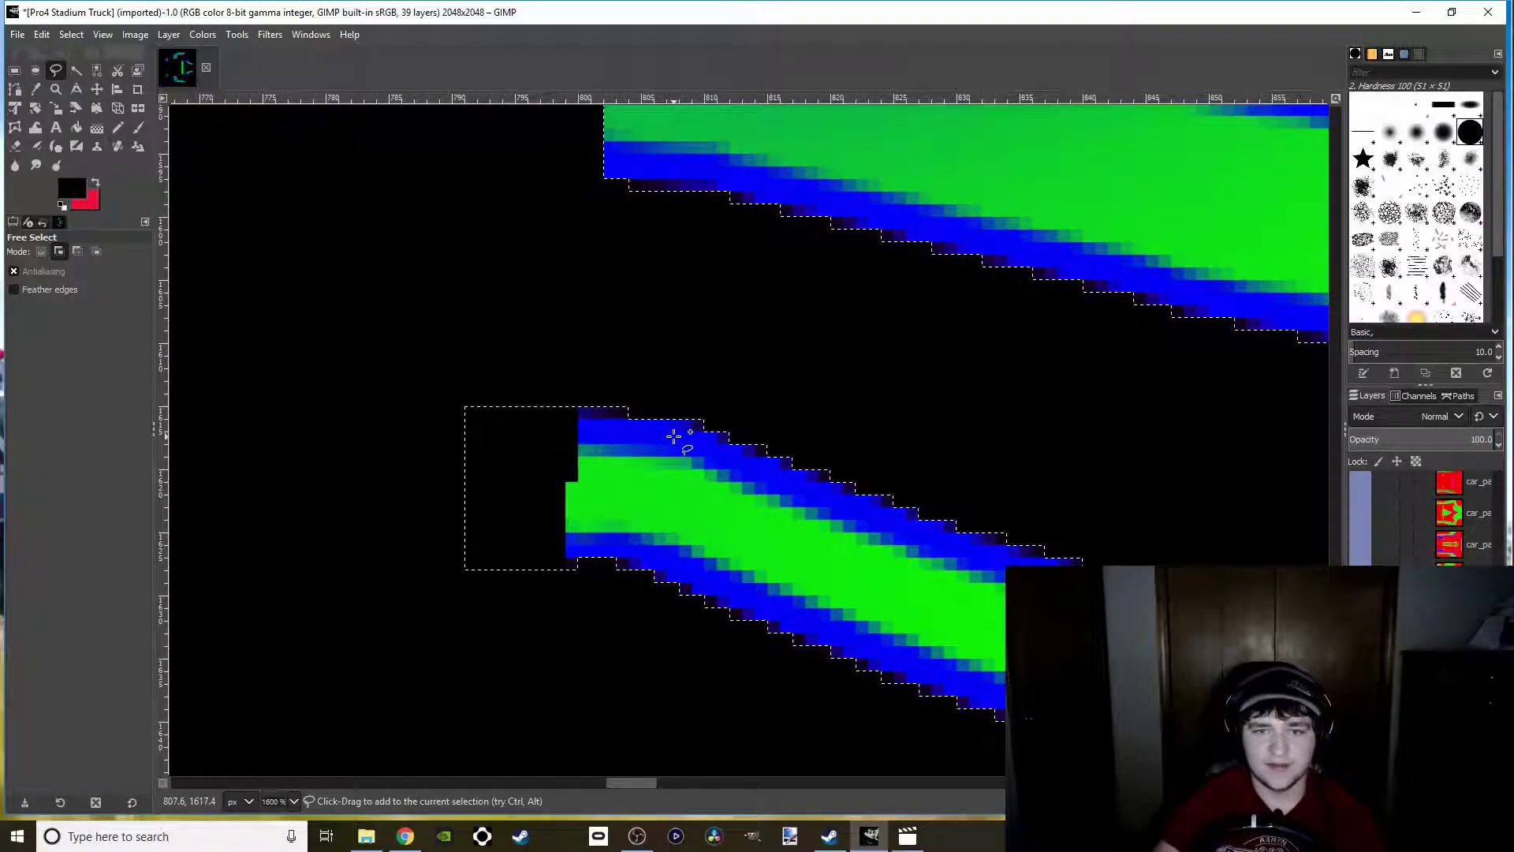
Extend the selection about 16 px past the left end of the lowest flame's upper prong
scroll(584, 347, "up", 5)
left_click(631, 277)
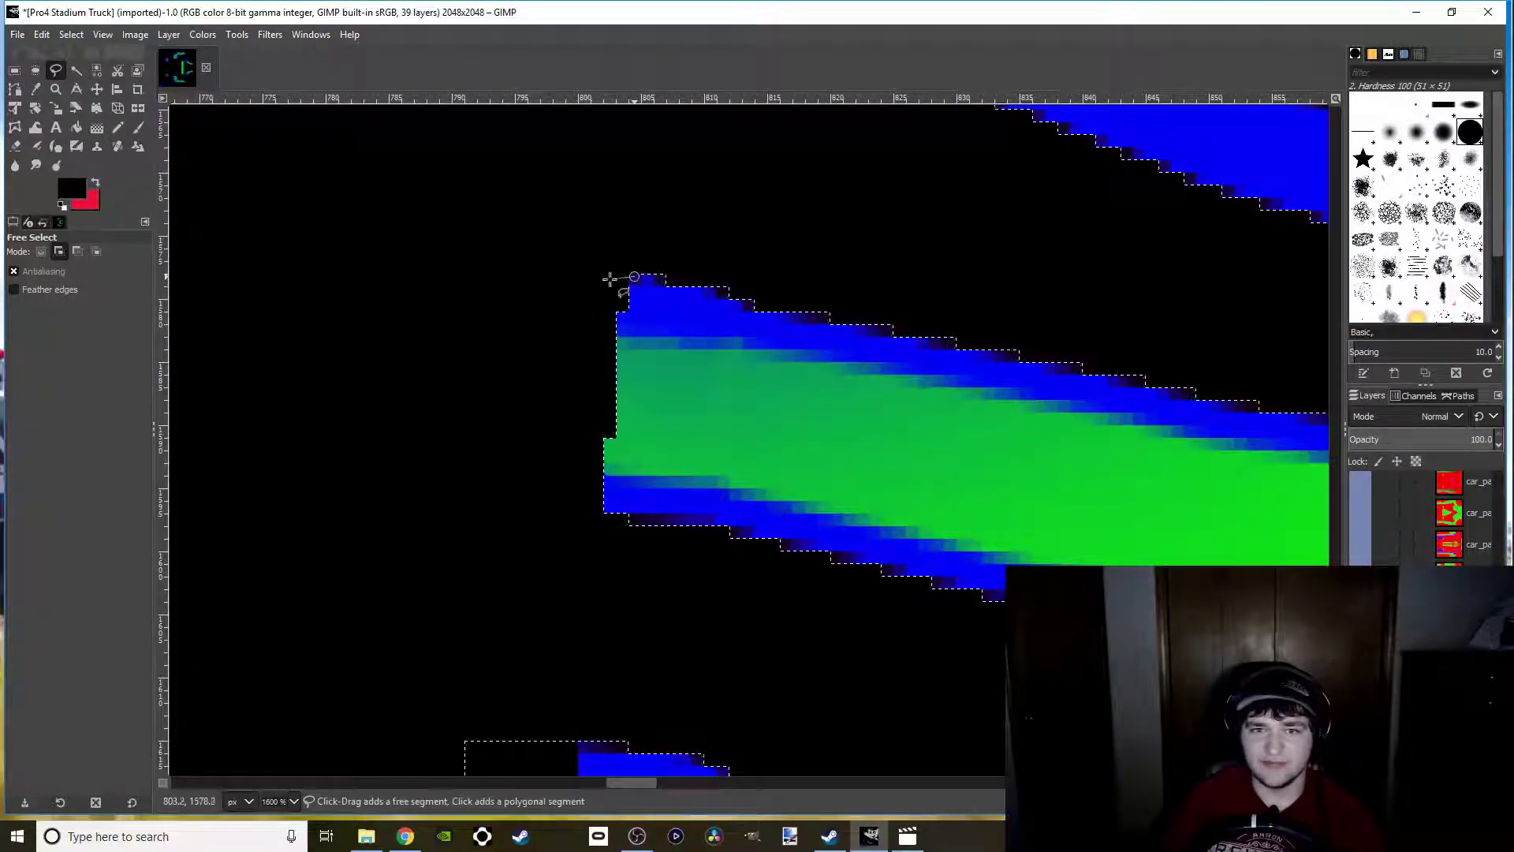
left_click(407, 280)
left_click(417, 520)
left_click(644, 519)
left_click(635, 277)
key("Return")
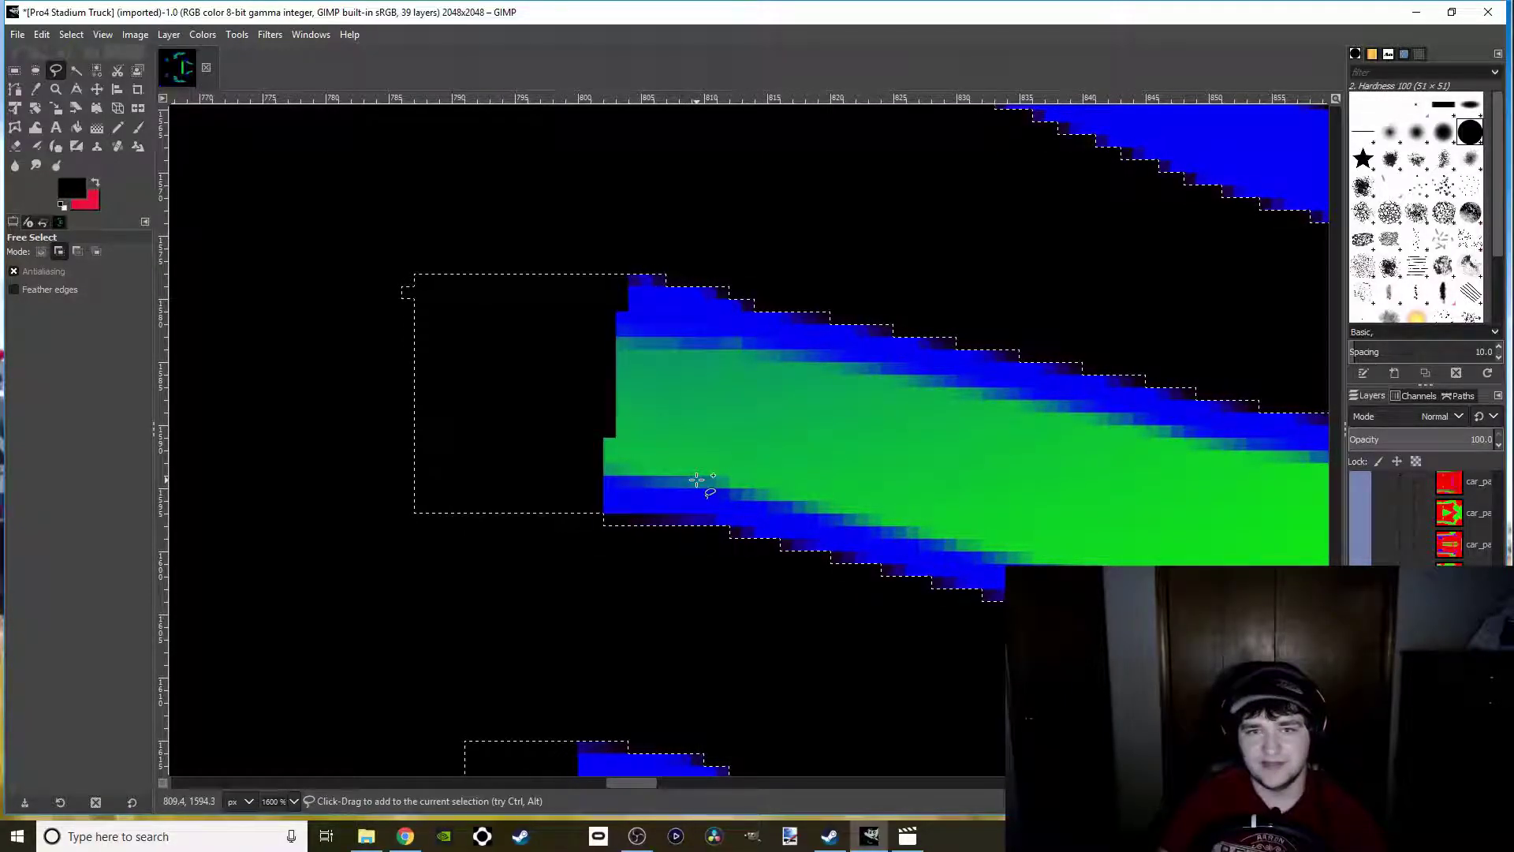
Extend the selection about 8 px past the left end of the lower of the two thin blue prongs of the middle flame
scroll(734, 489, "down", 5)
scroll(710, 485, "down", 2)
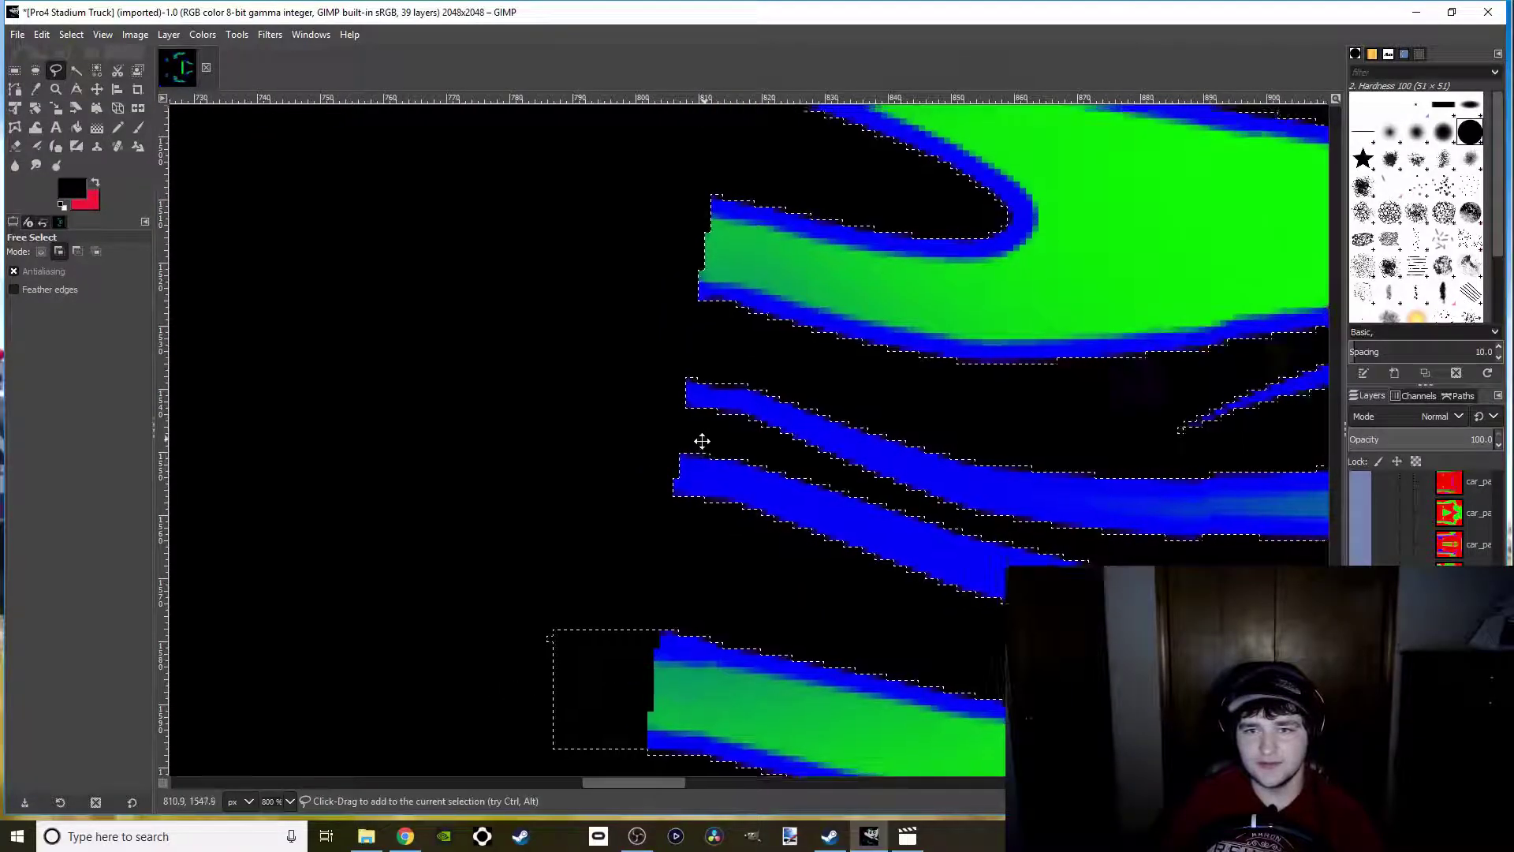
scroll(687, 489, "up", 4)
scroll(675, 494, "up", 3)
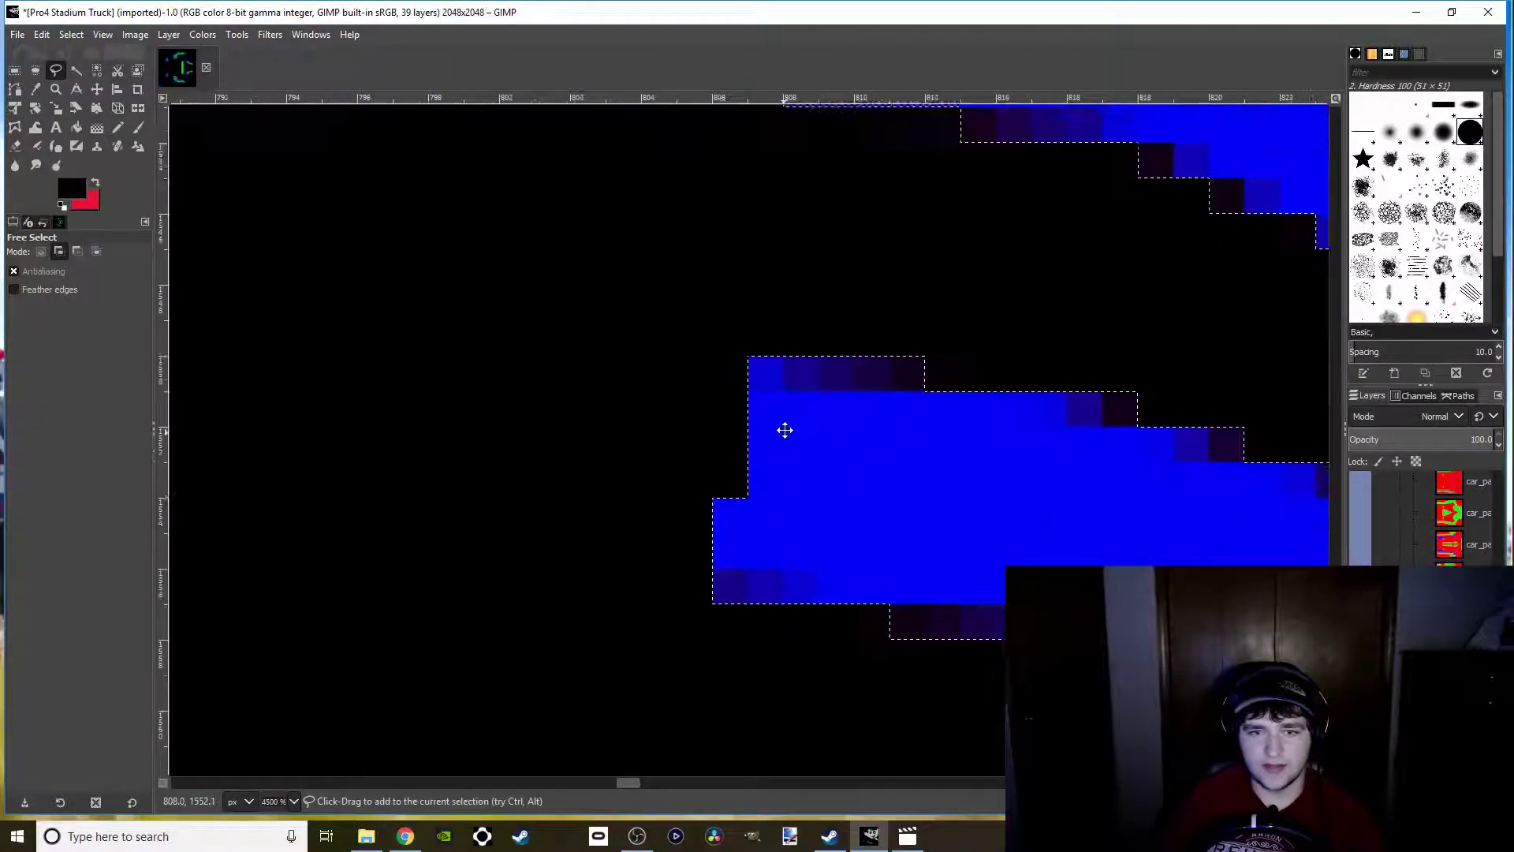
left_click(802, 292)
left_click(452, 289)
left_click(458, 526)
left_click(817, 512)
left_click(802, 291)
key("Return")
Add an area about 10 px wide to the selection beyond the left end of the middle flame's upper blue prong
scroll(948, 381, "up", 5)
left_click(838, 369)
left_click(462, 368)
left_click(464, 520)
left_click(867, 520)
left_click(837, 371)
key("Return")
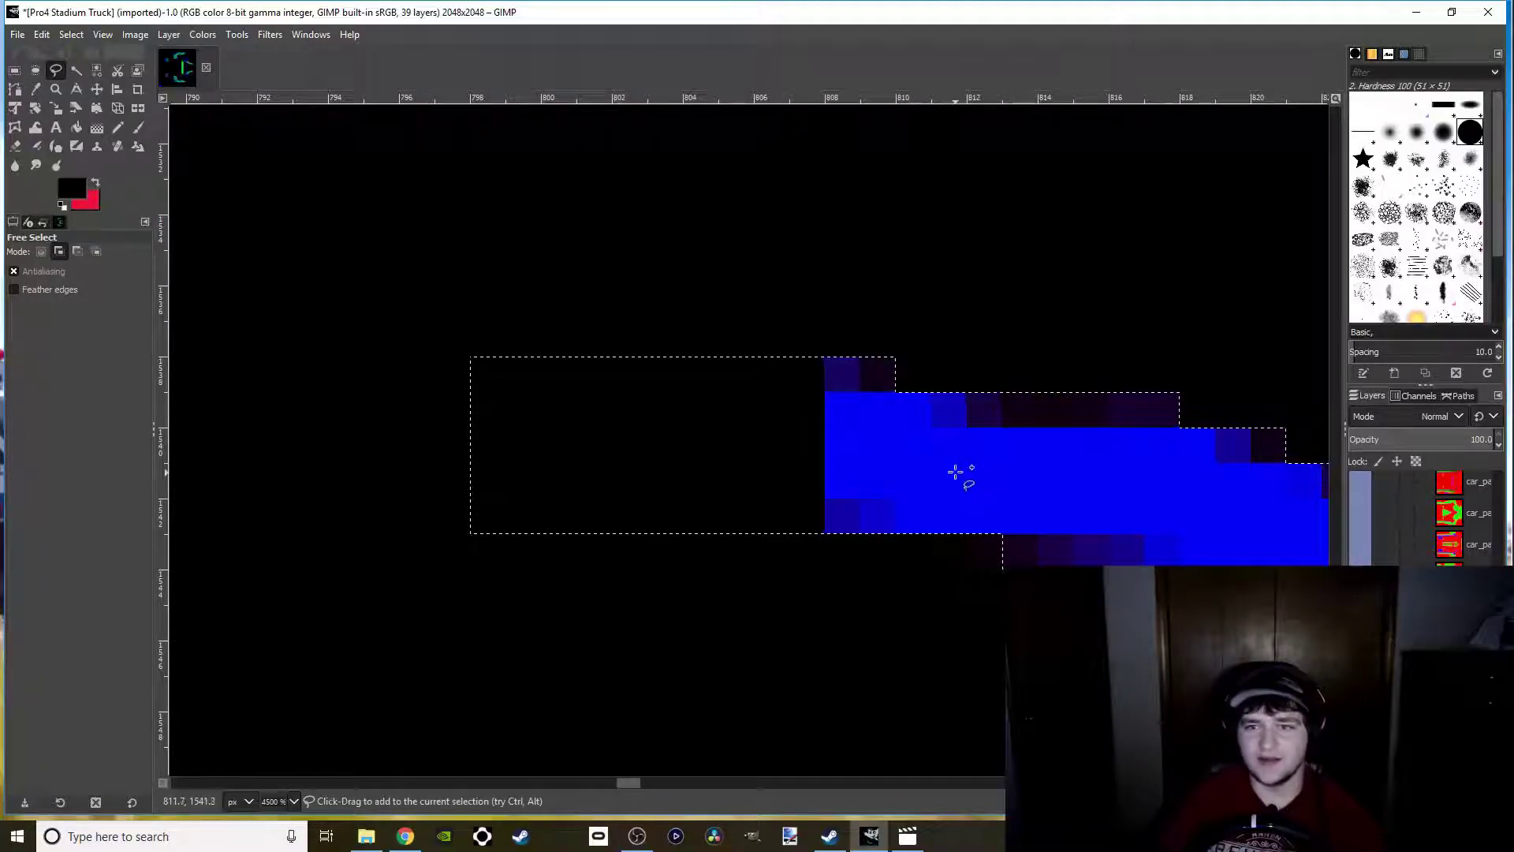
Extend the selection about 16 px past the right end of the blue strip beneath the topmost flame
scroll(955, 472, "down", 4)
scroll(788, 506, "down", 4)
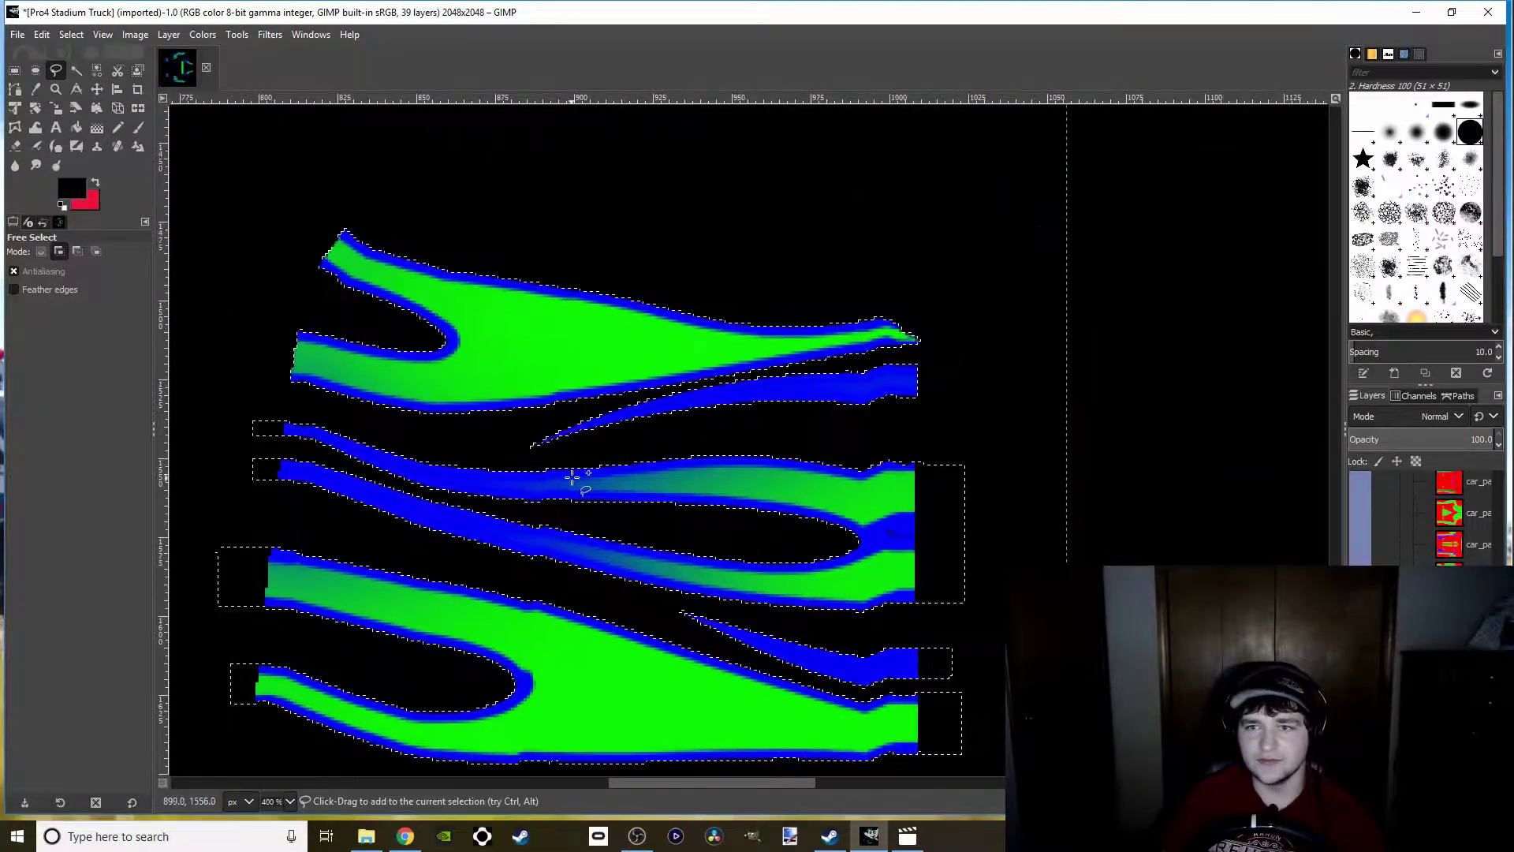
scroll(947, 382, "up", 7)
scroll(541, 433, "right", 1)
left_click(503, 298)
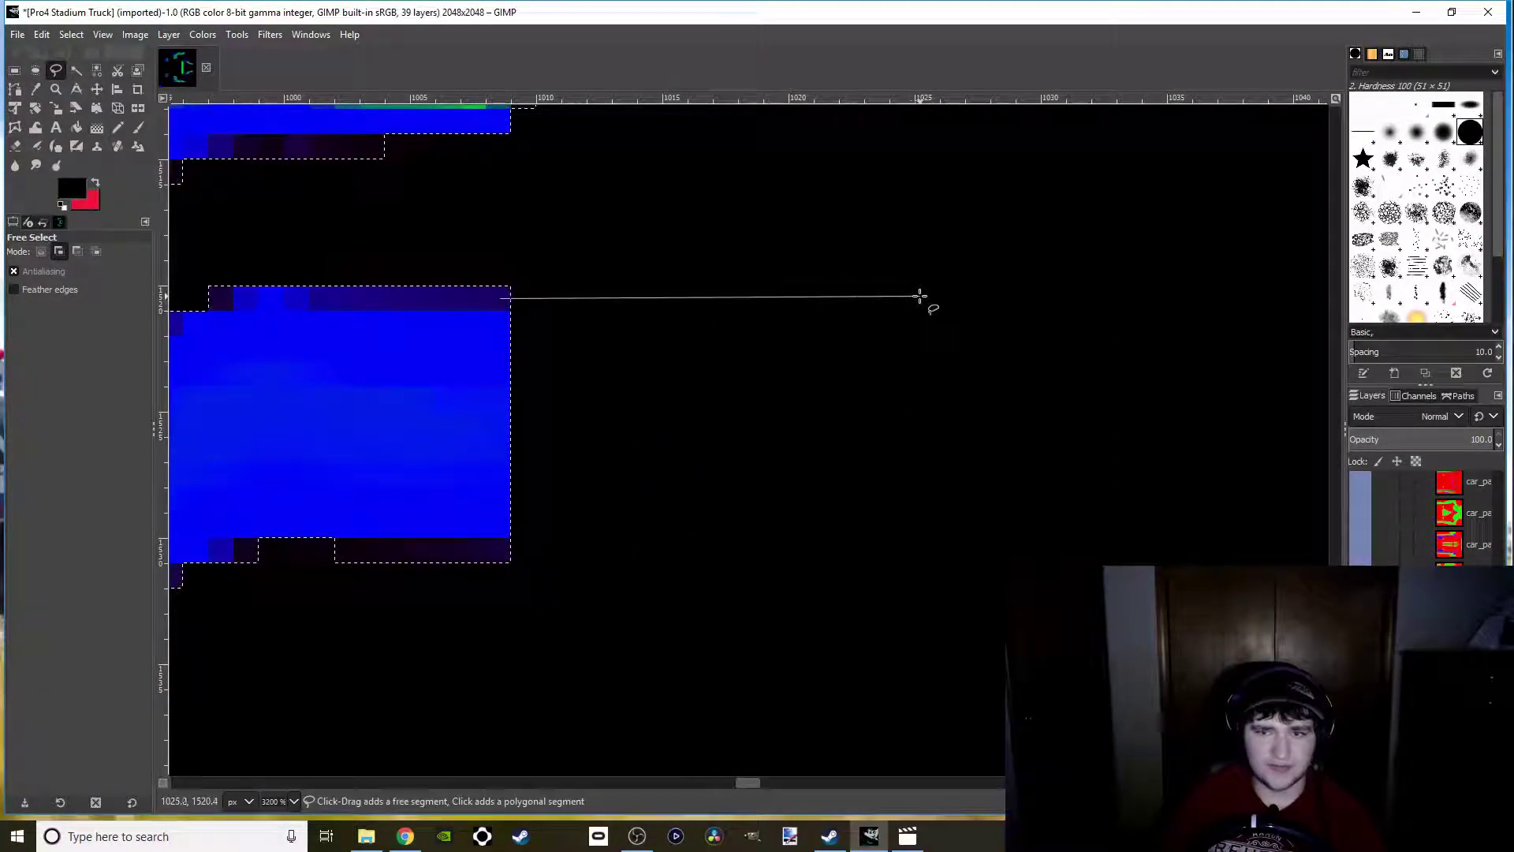
left_click(920, 552)
left_click(489, 552)
left_click(500, 298)
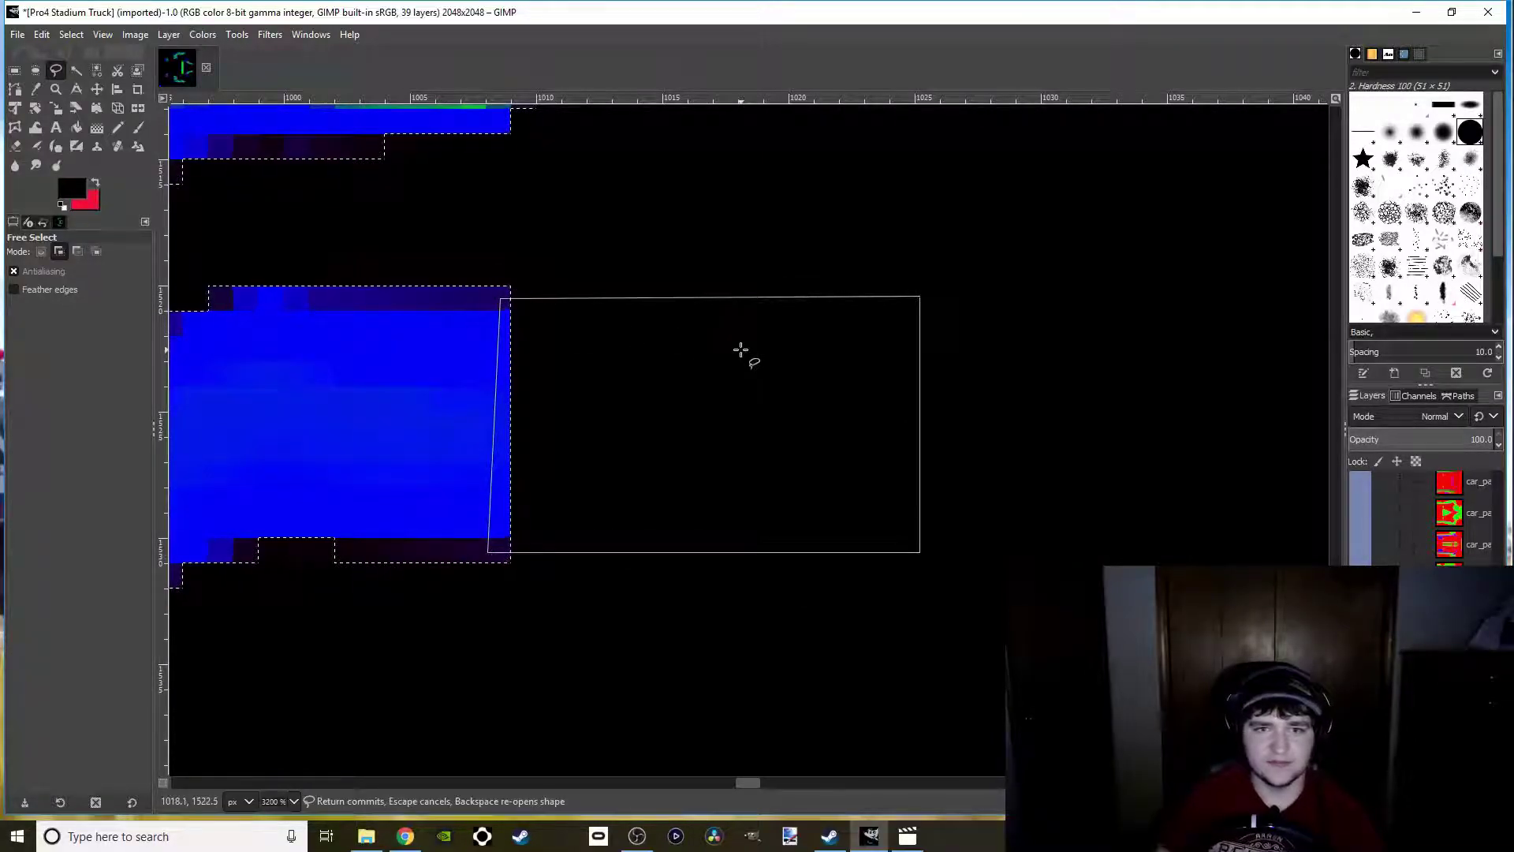
key("Return")
Extend the selection about 24 px past the left end of the topmost flame's lower prong
scroll(422, 314, "down", 4)
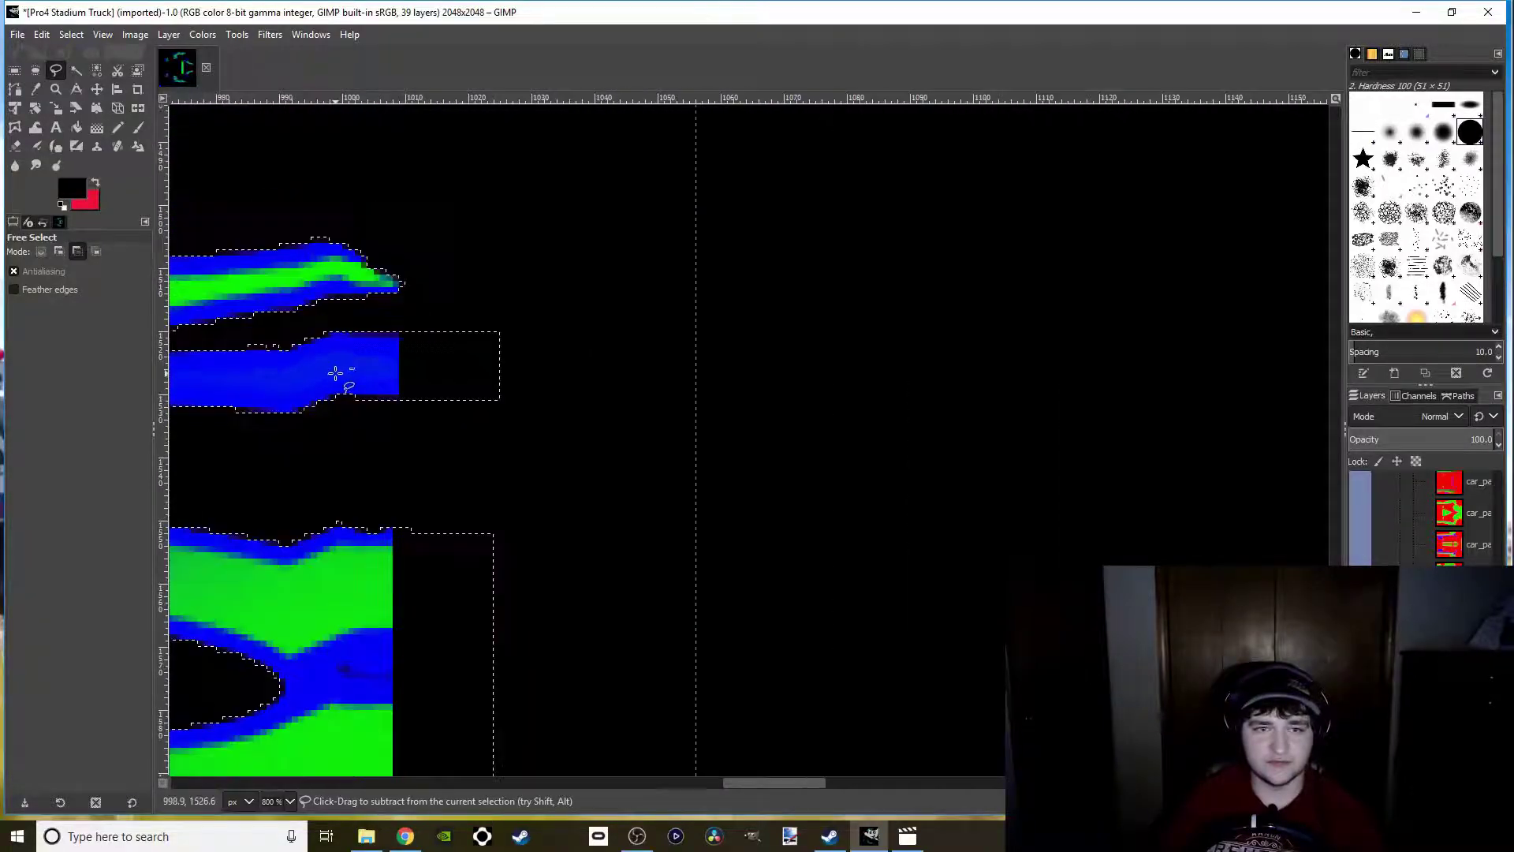
scroll(335, 373, "left", 10)
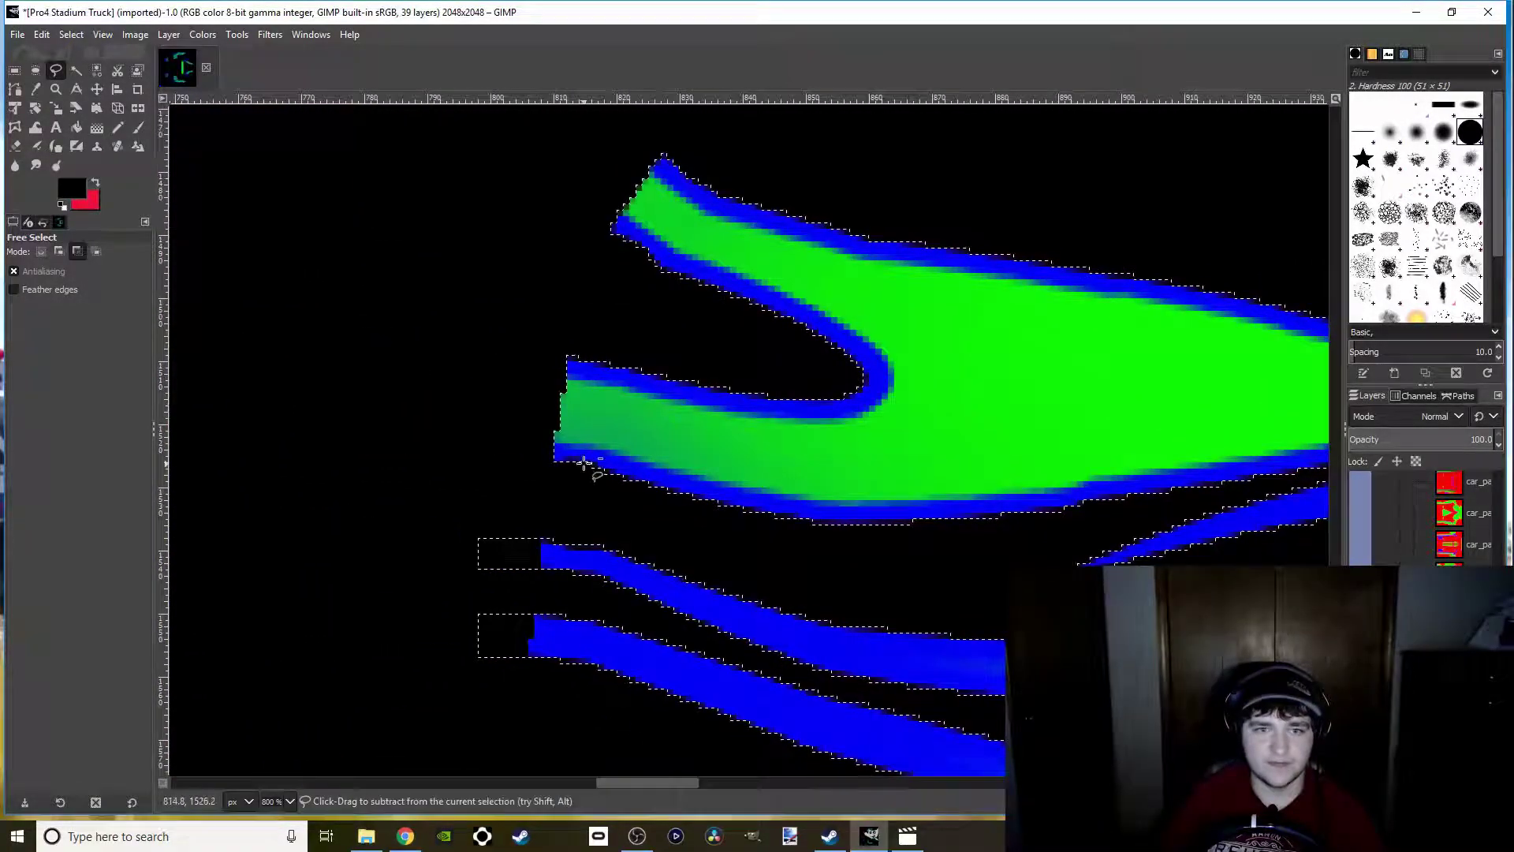
scroll(583, 464, "up", 4)
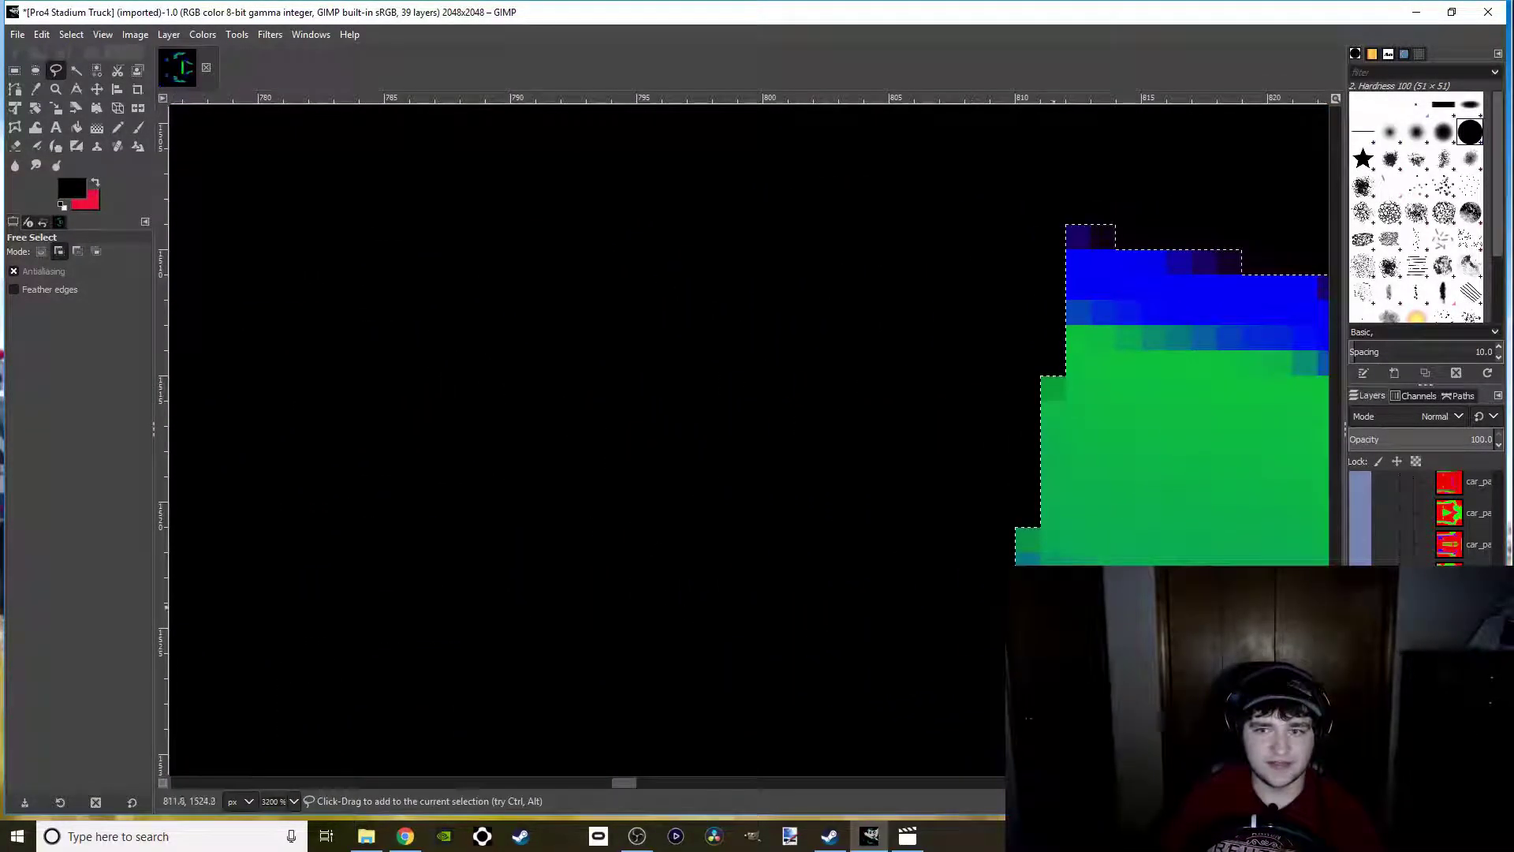
left_click(1144, 642)
left_click(431, 648)
left_click(430, 225)
left_click(1092, 231)
left_click(1098, 522)
left_click(1143, 642)
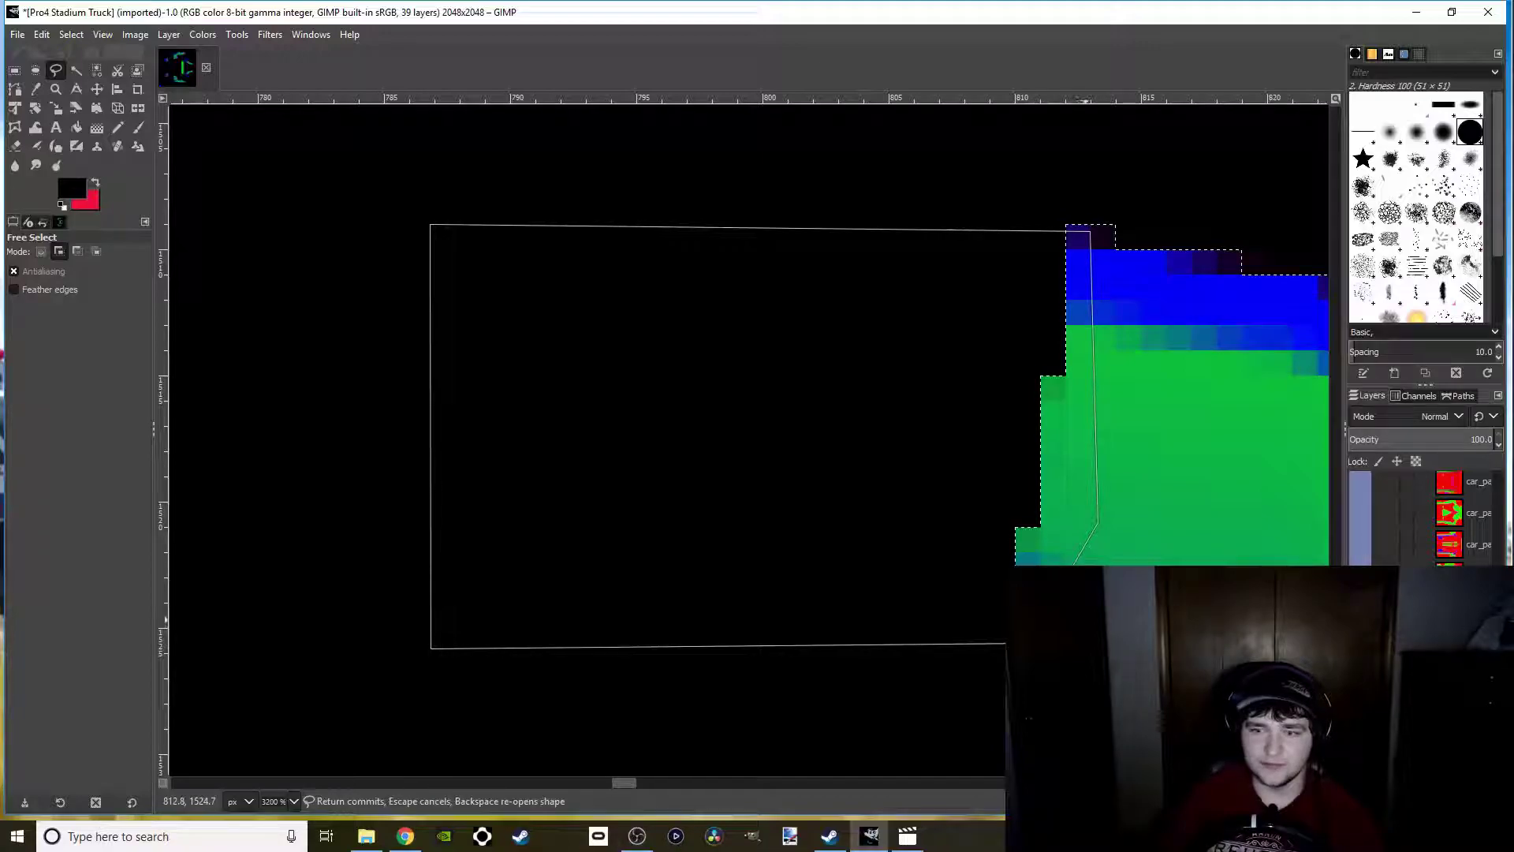
key("Return")
Extend the selection about 13 px past the slanted left end of the topmost flame's upper prong, following the prong's direction
scroll(1118, 542, "down", 2)
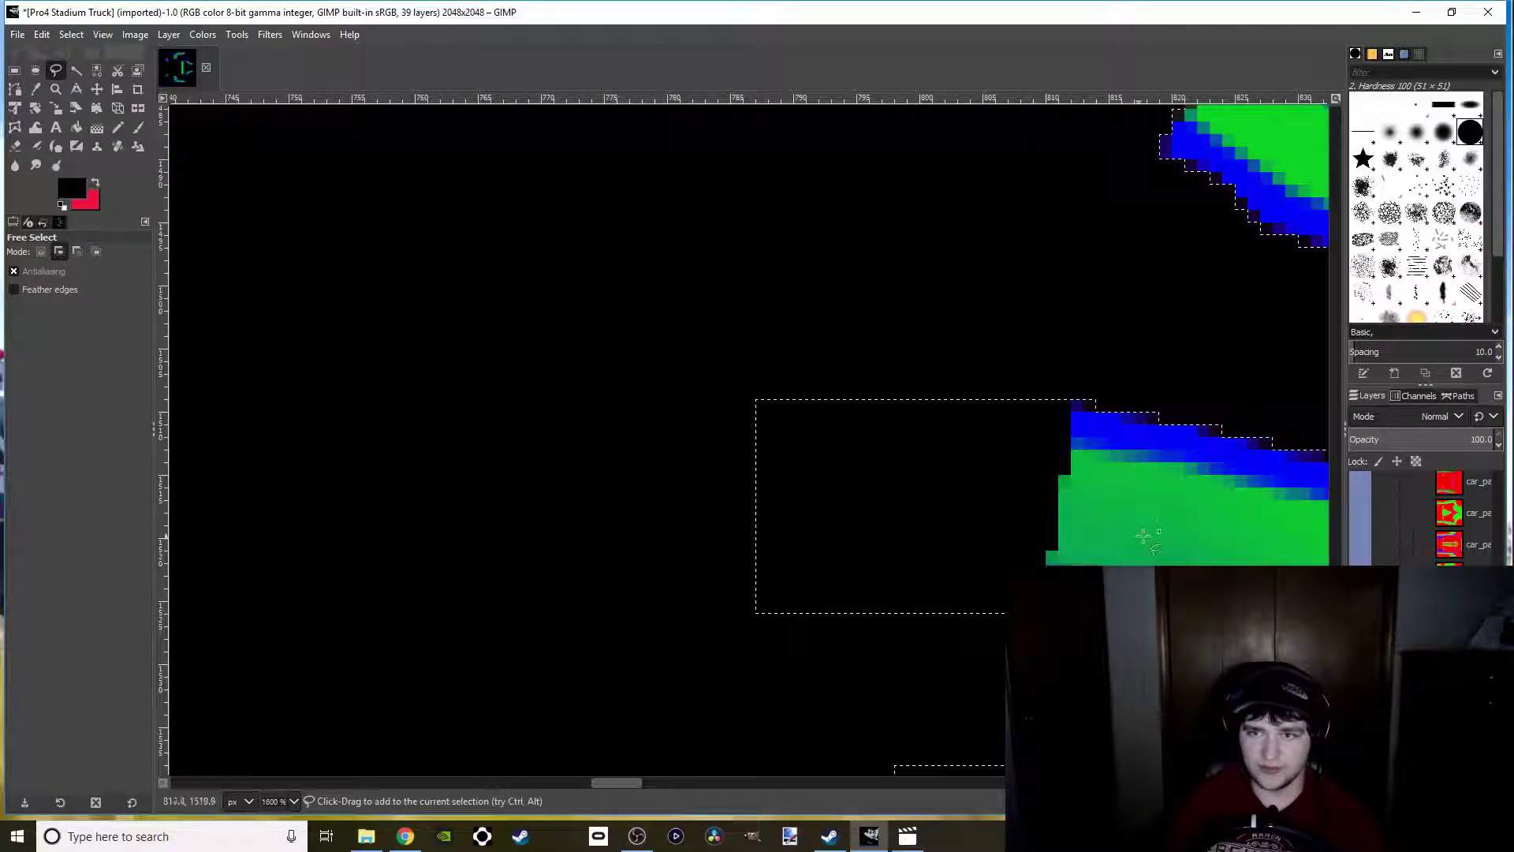
scroll(1118, 542, "down", 4)
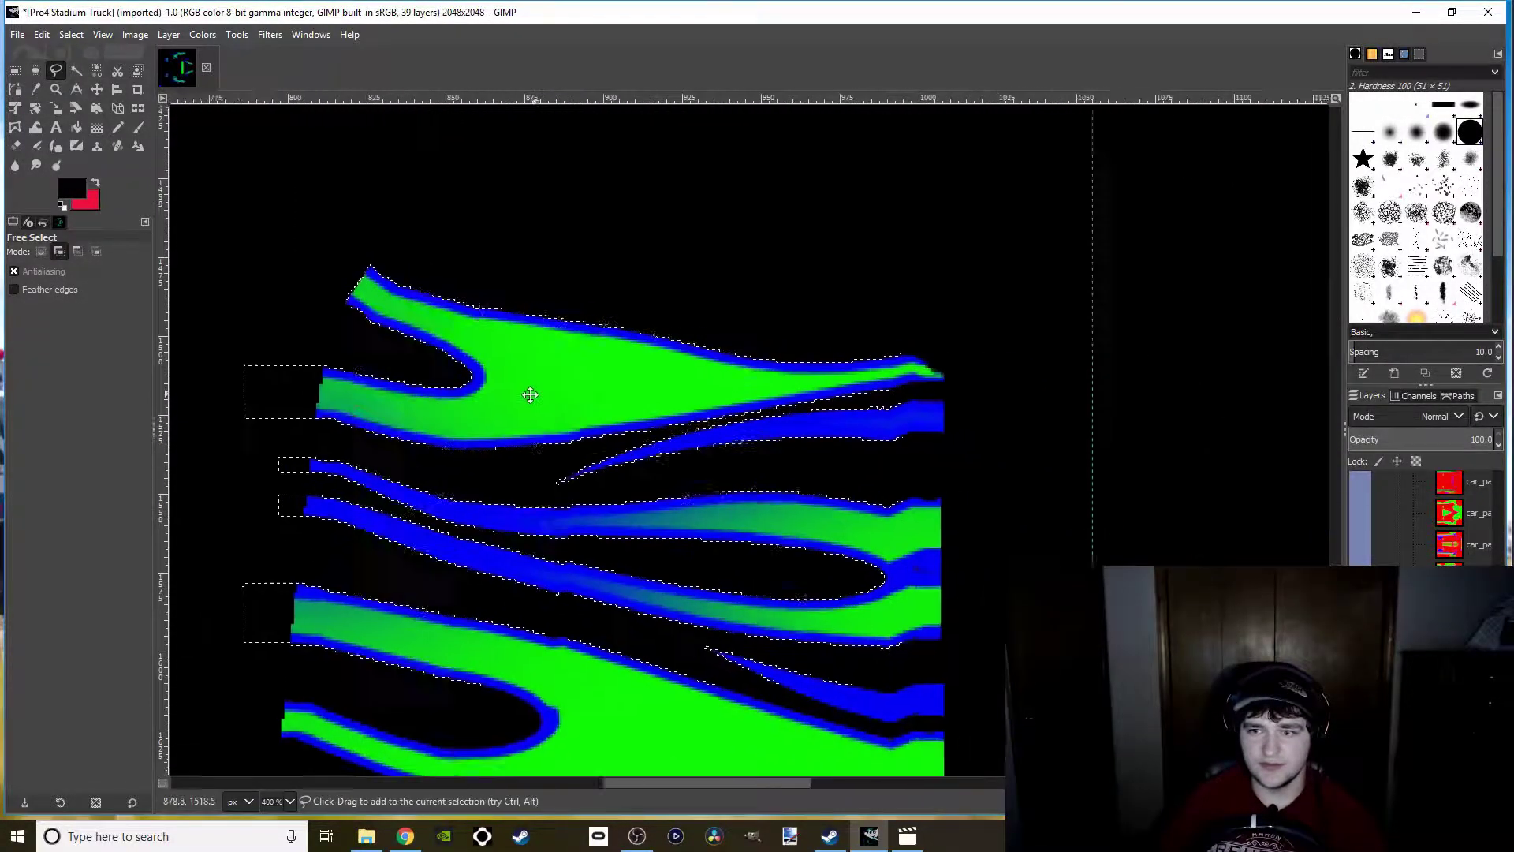
scroll(376, 262, "up", 3)
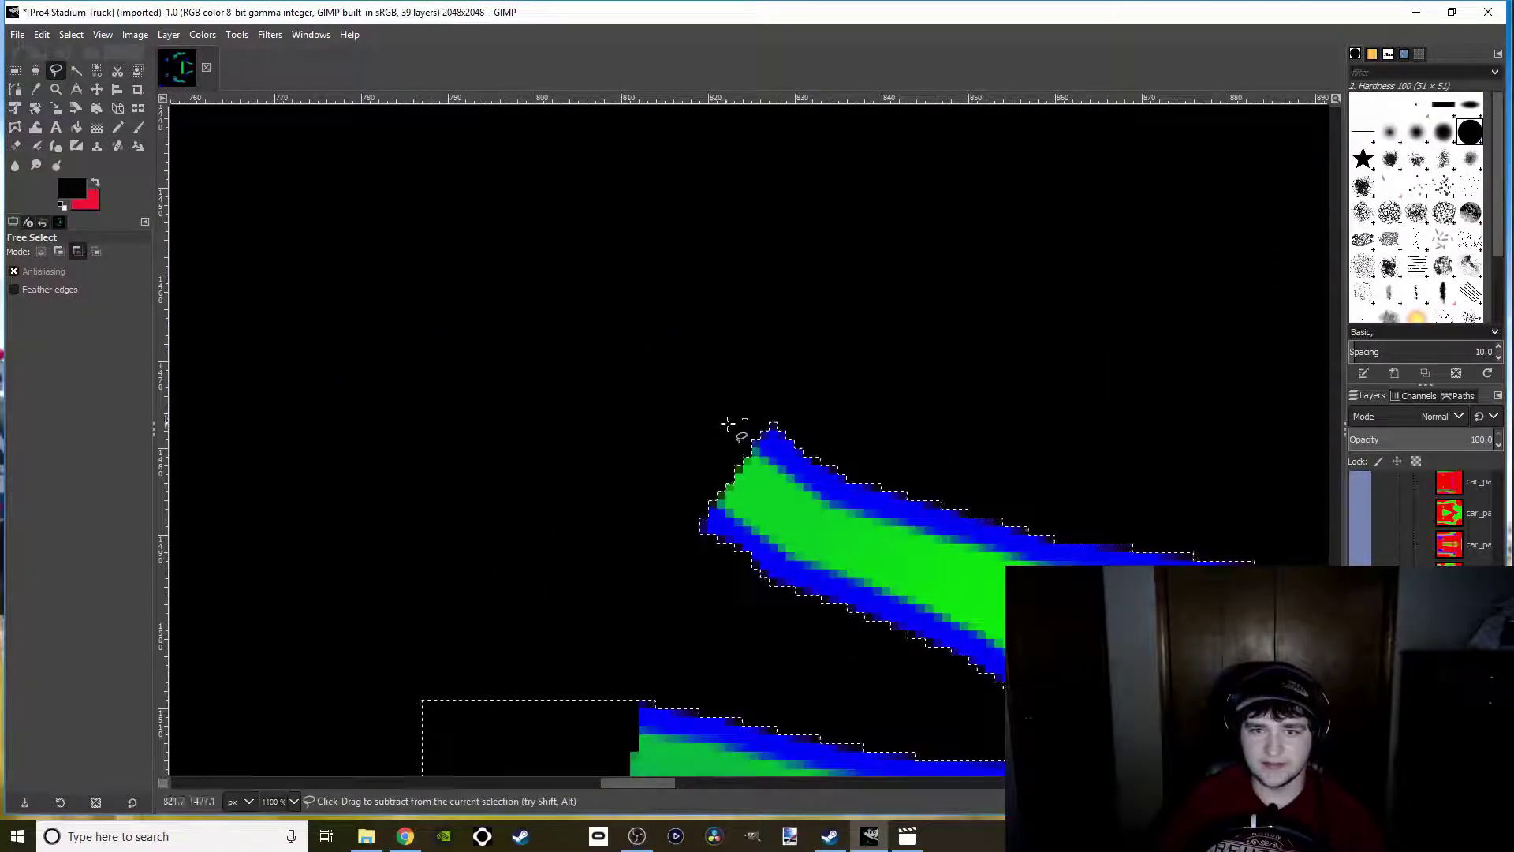
scroll(724, 423, "up", 2)
left_click(822, 425)
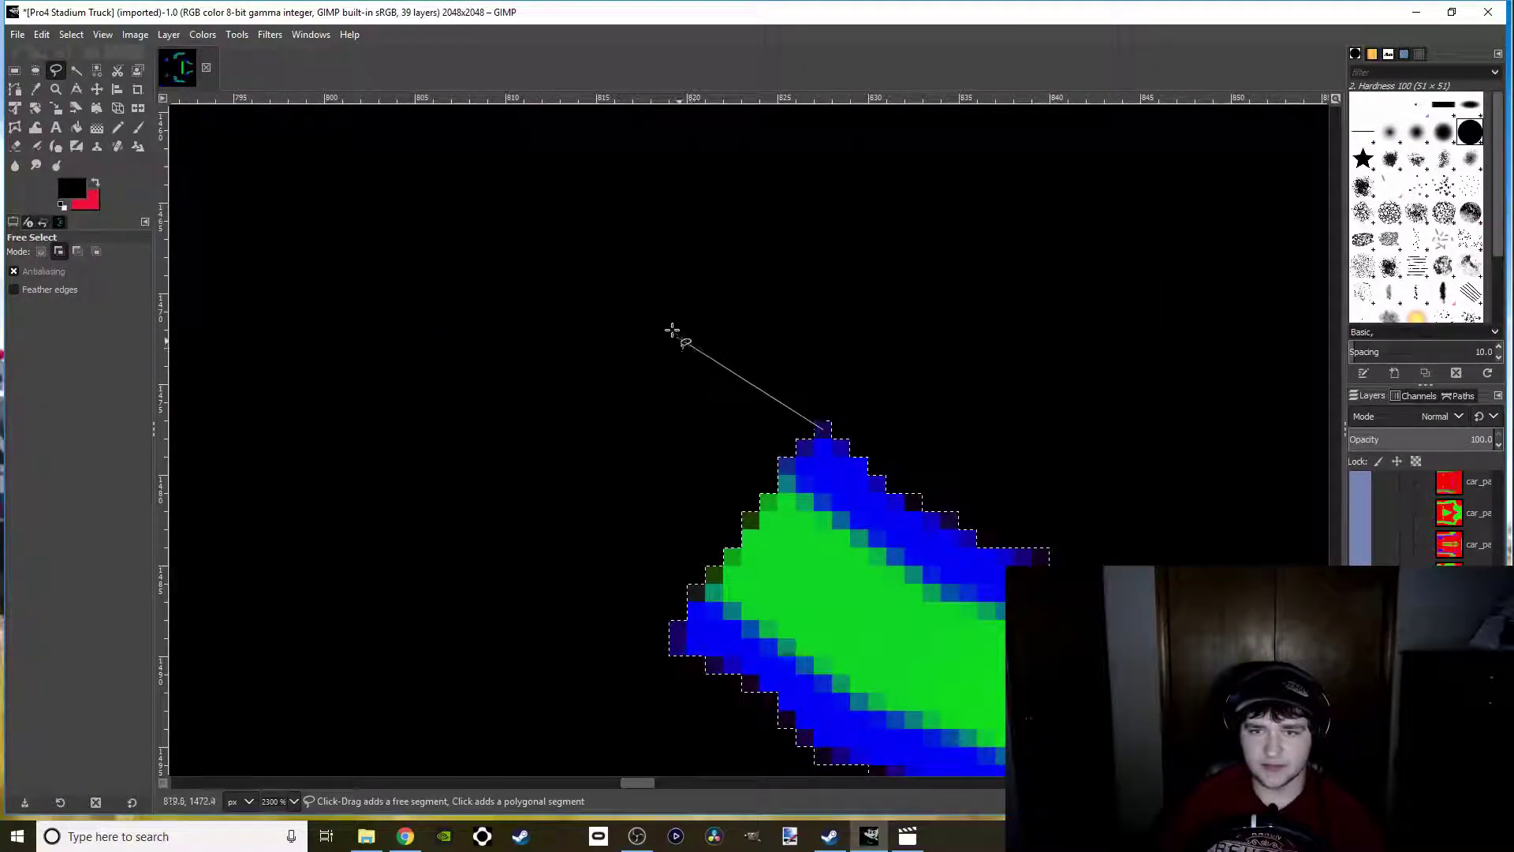
left_click(614, 262)
left_click(477, 546)
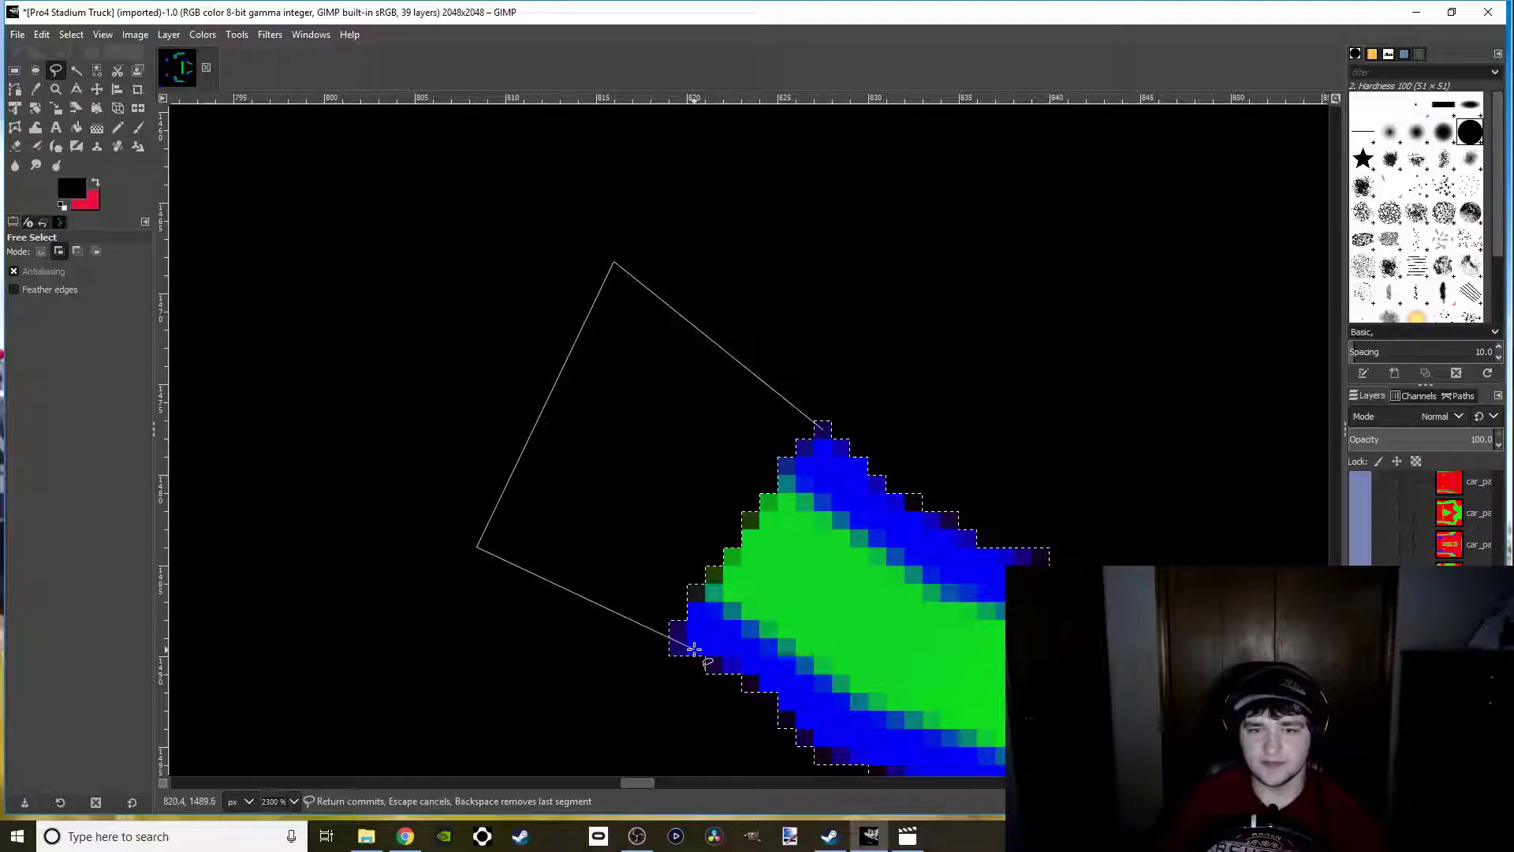
left_click(683, 646)
left_click(822, 425)
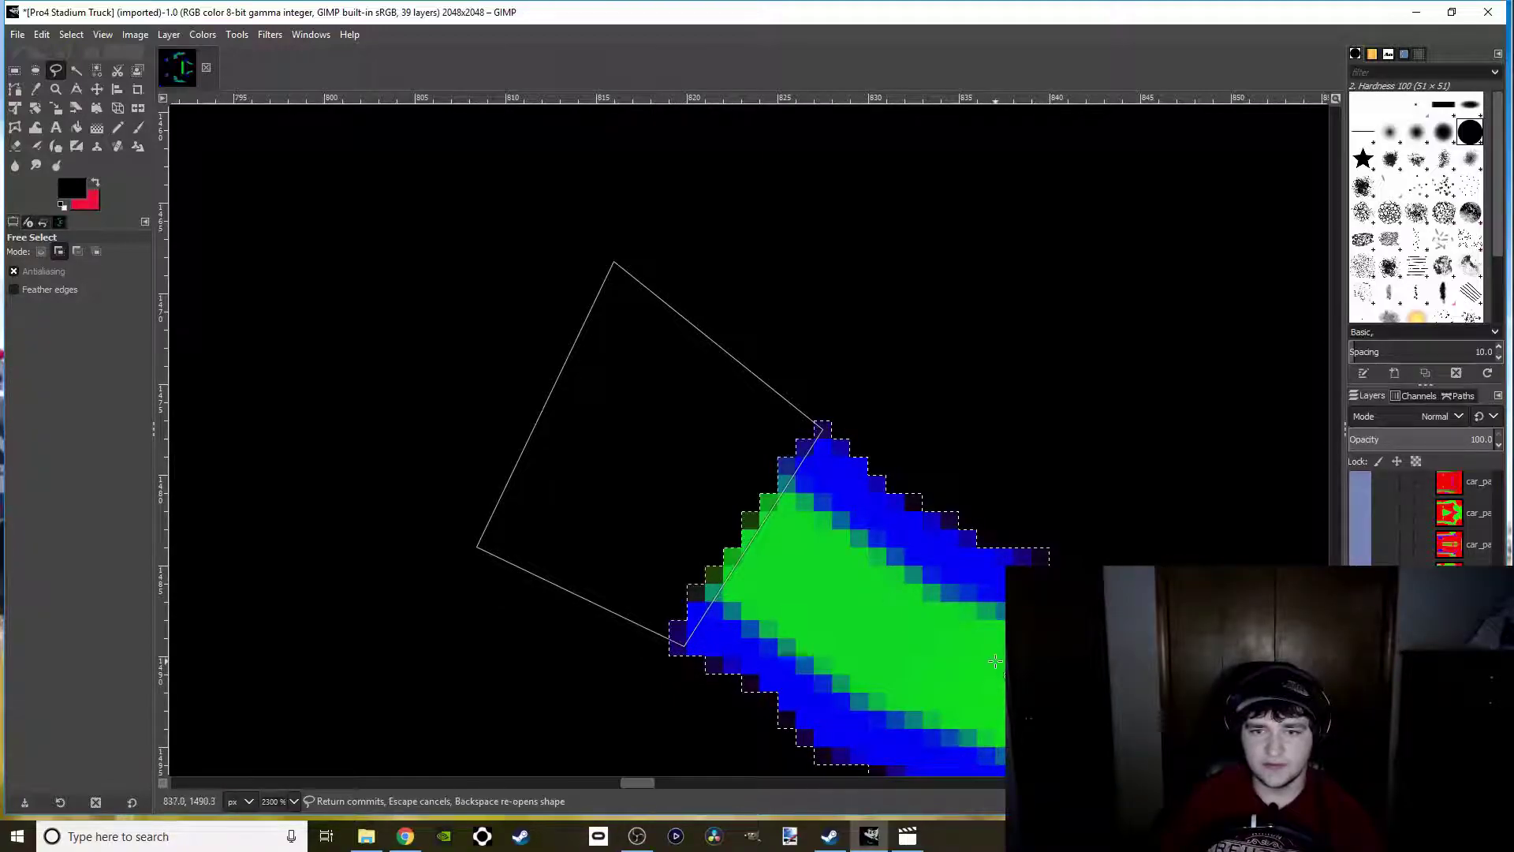
key("Return")
Extend the selection about 11 px past the topmost flame's right tip, widening it upward over the slanted edge
scroll(949, 688, "down", 5)
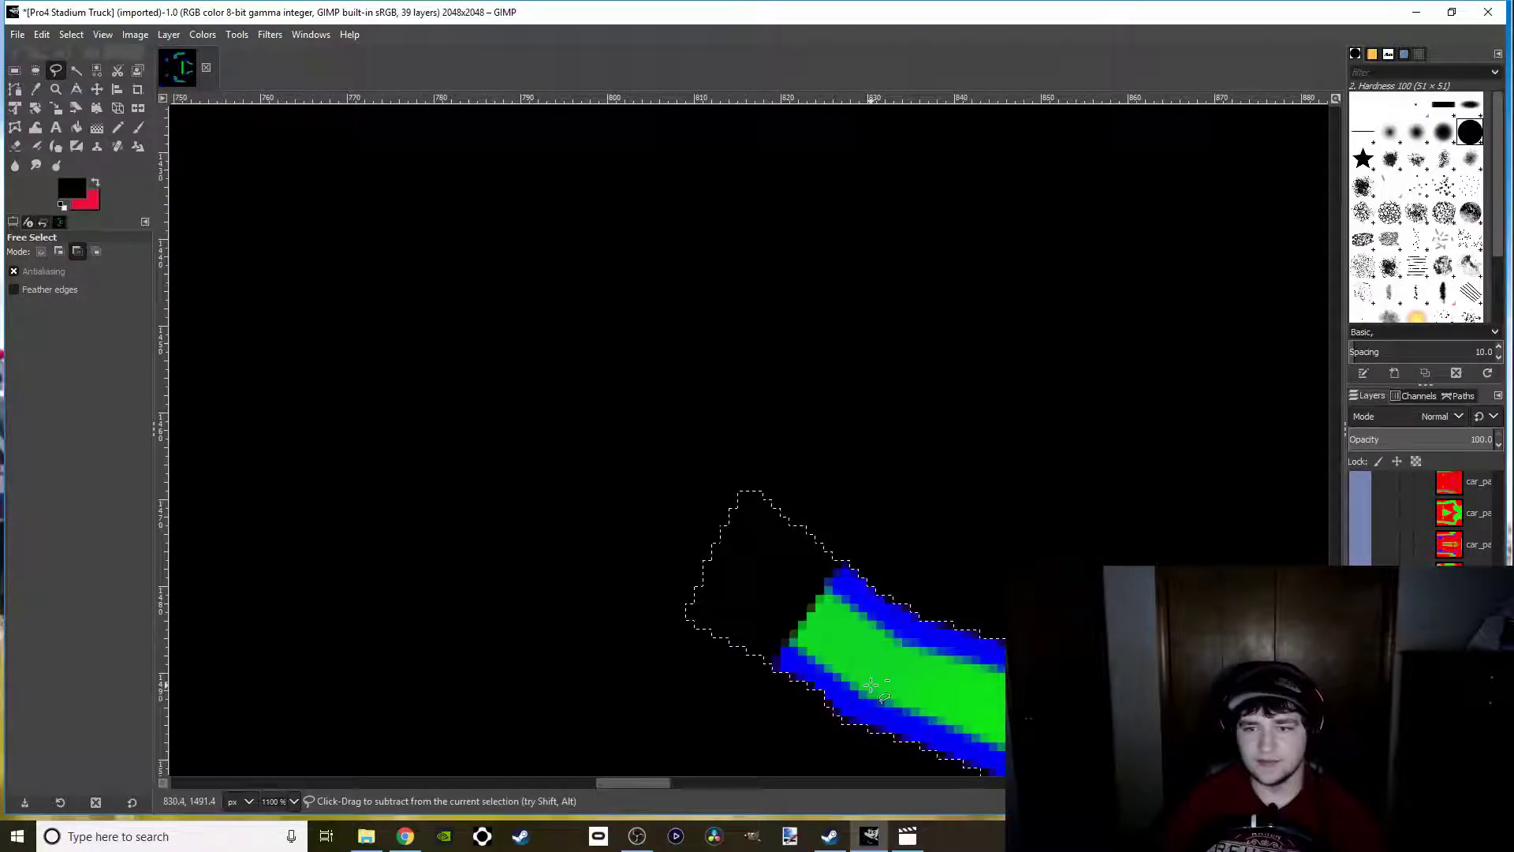
scroll(949, 687, "down", 2)
scroll(1012, 337, "up", 7)
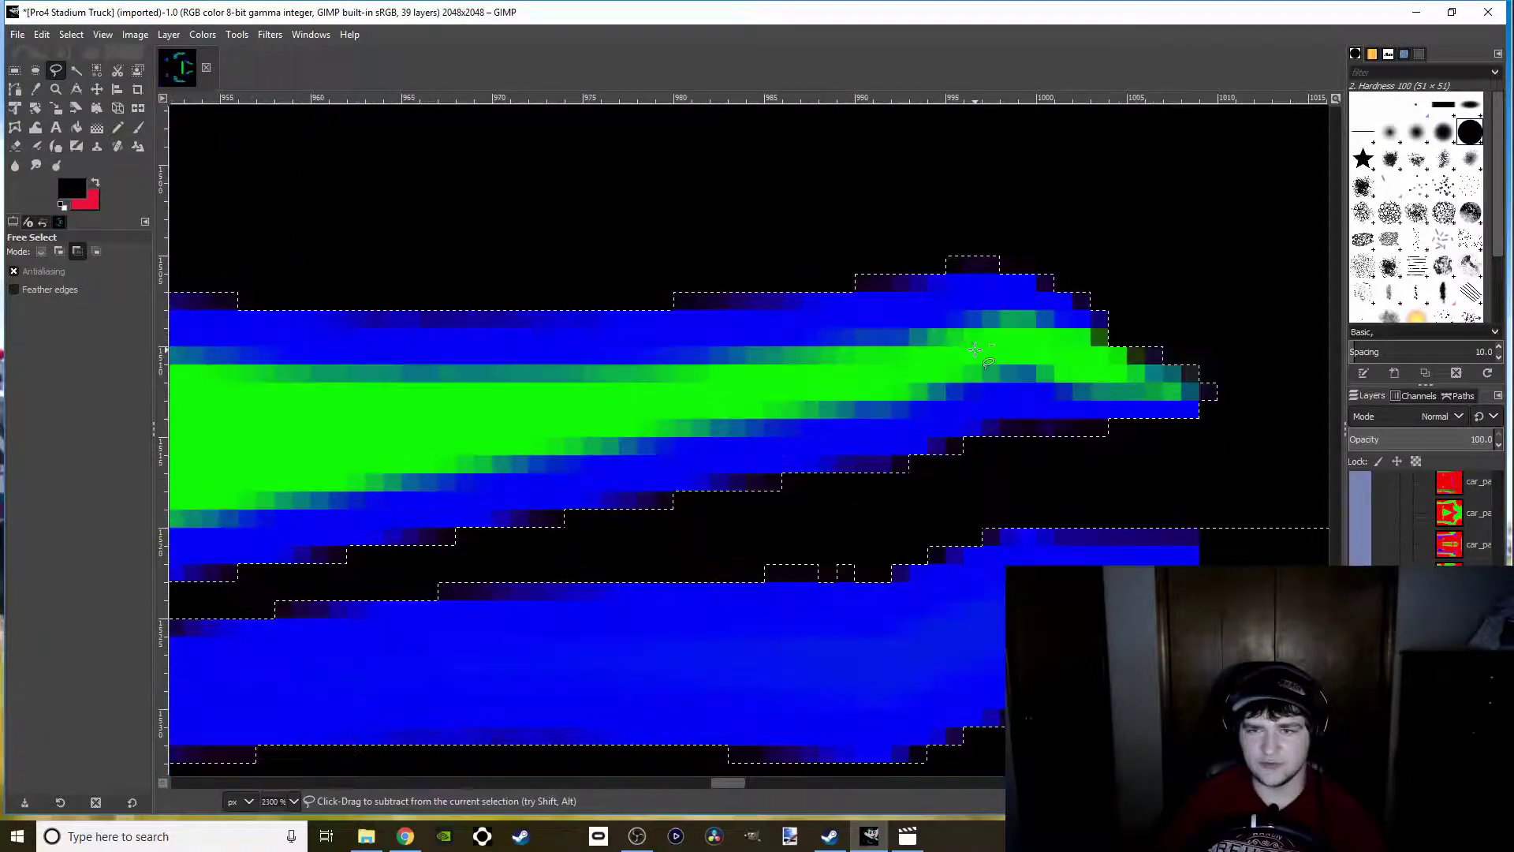
left_click_drag(1199, 396, 852, 498)
left_click(847, 517)
left_click(1030, 299)
left_click(631, 374)
left_click(670, 434)
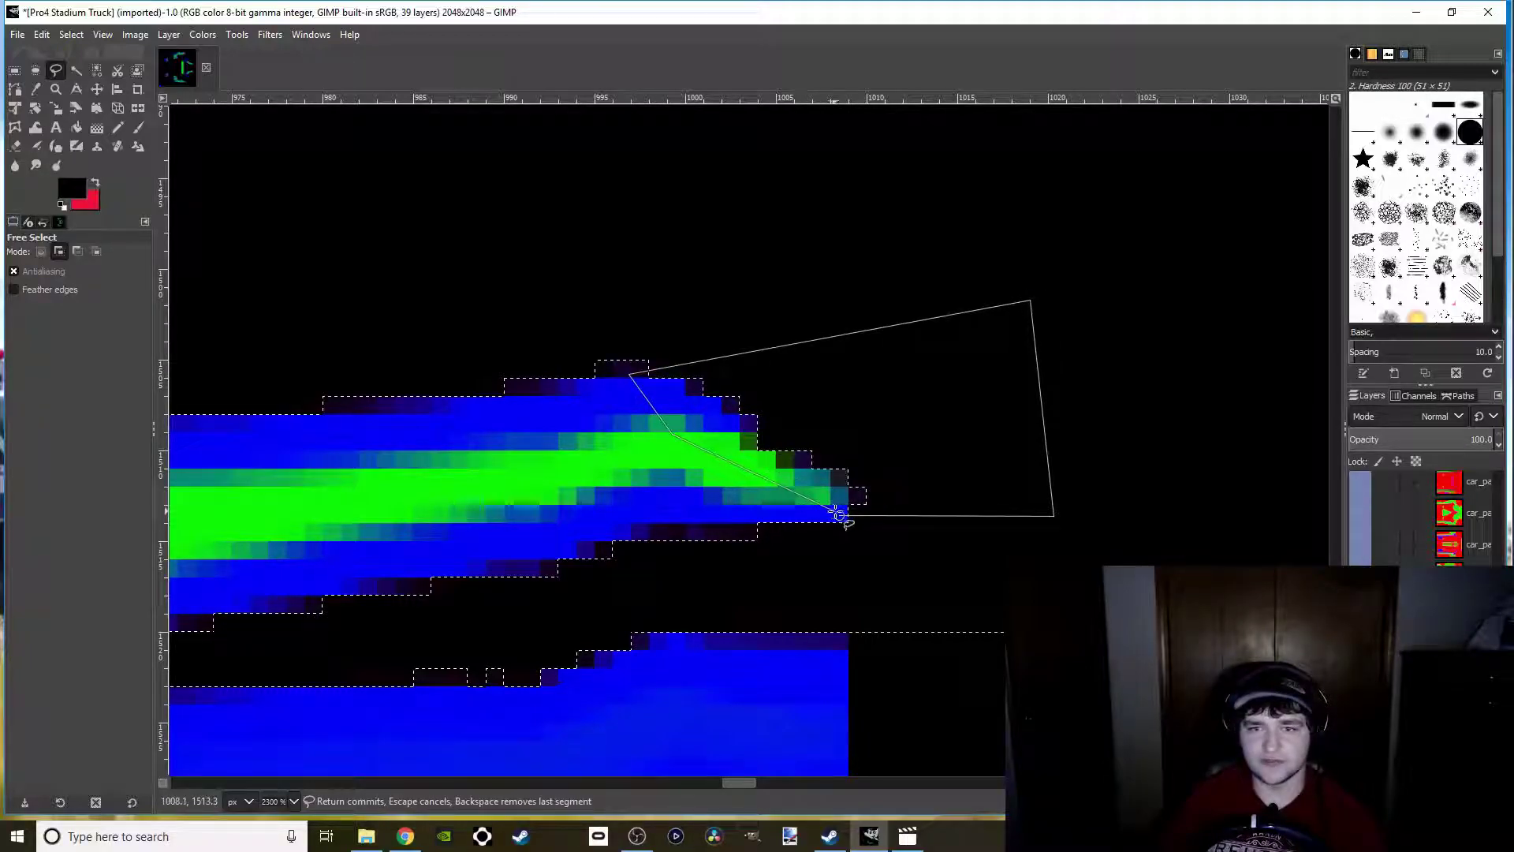
left_click(841, 515)
key("Return")
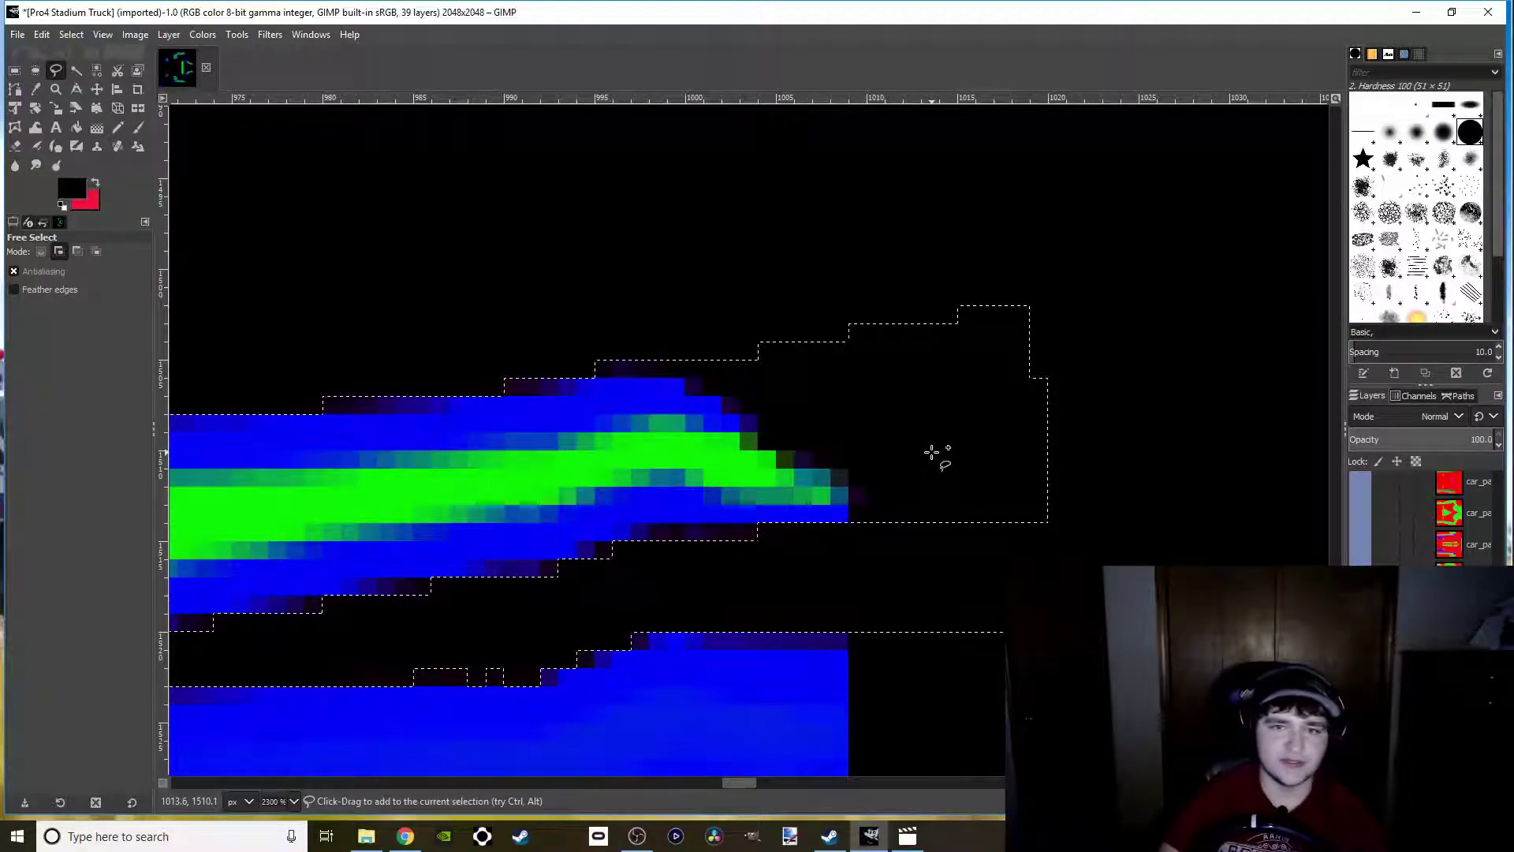
In the flame below the group, extend the selection from both cut ends of the lower strand into the narrow gap
scroll(631, 534, "down", 2, "ctrl")
scroll(631, 535, "down", 5, "ctrl")
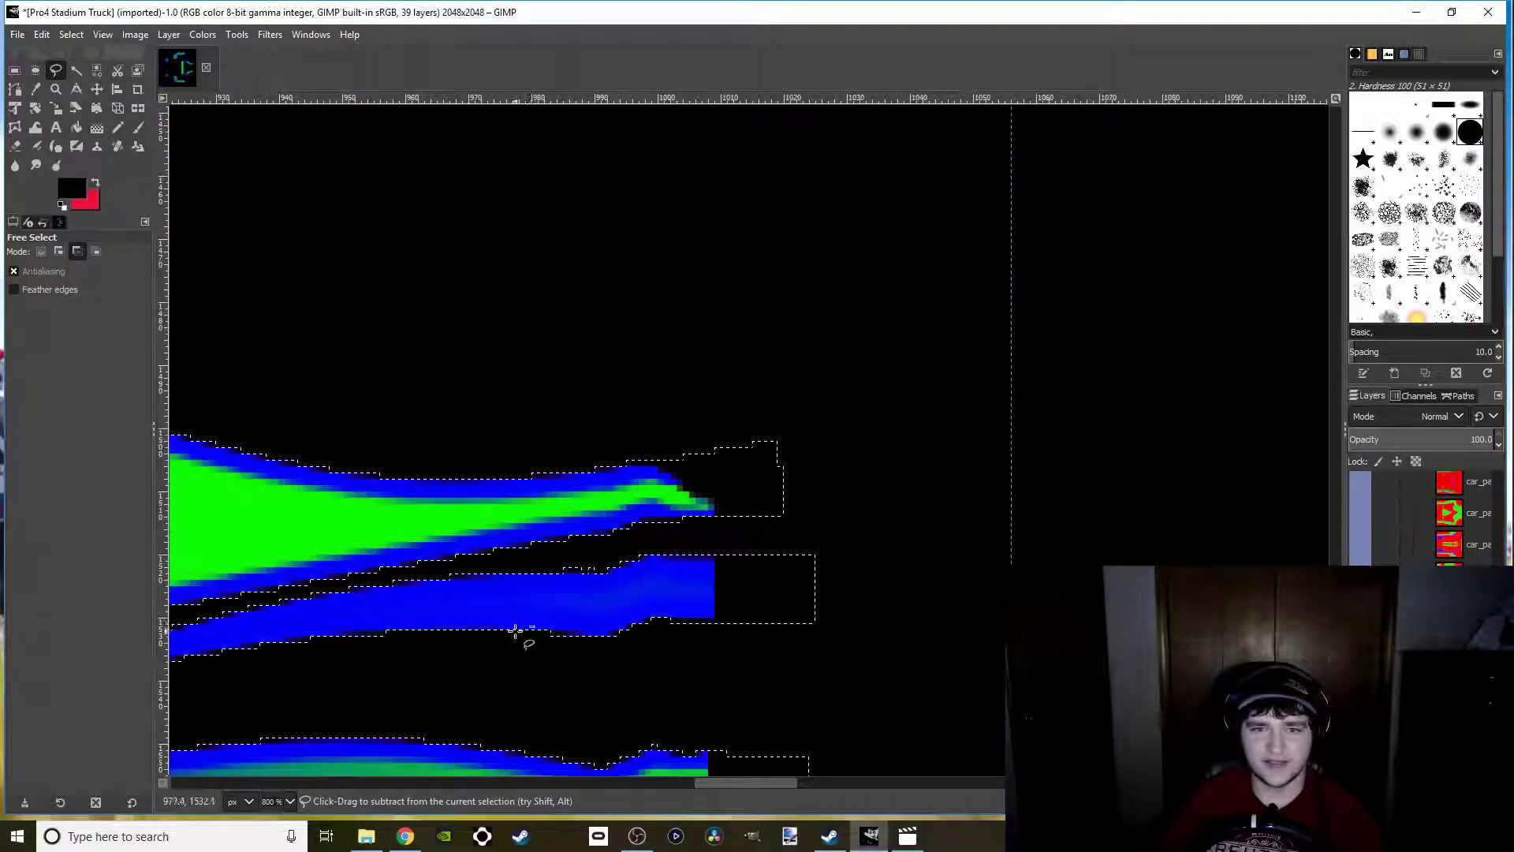
scroll(566, 527, "down", 4)
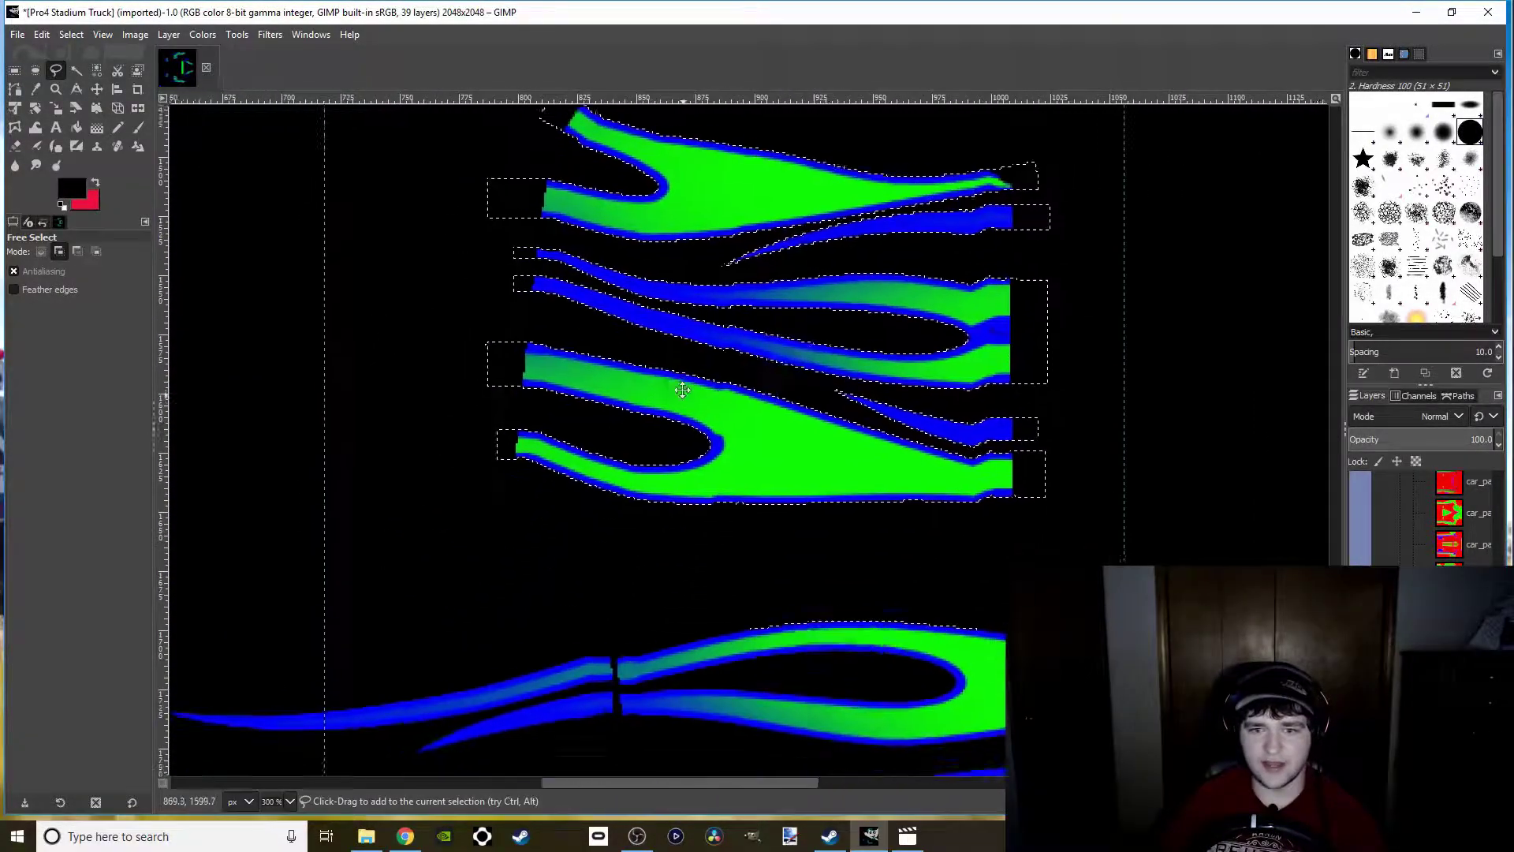
scroll(663, 531, "down", 2, "ctrl")
scroll(618, 637, "up", 6, "ctrl")
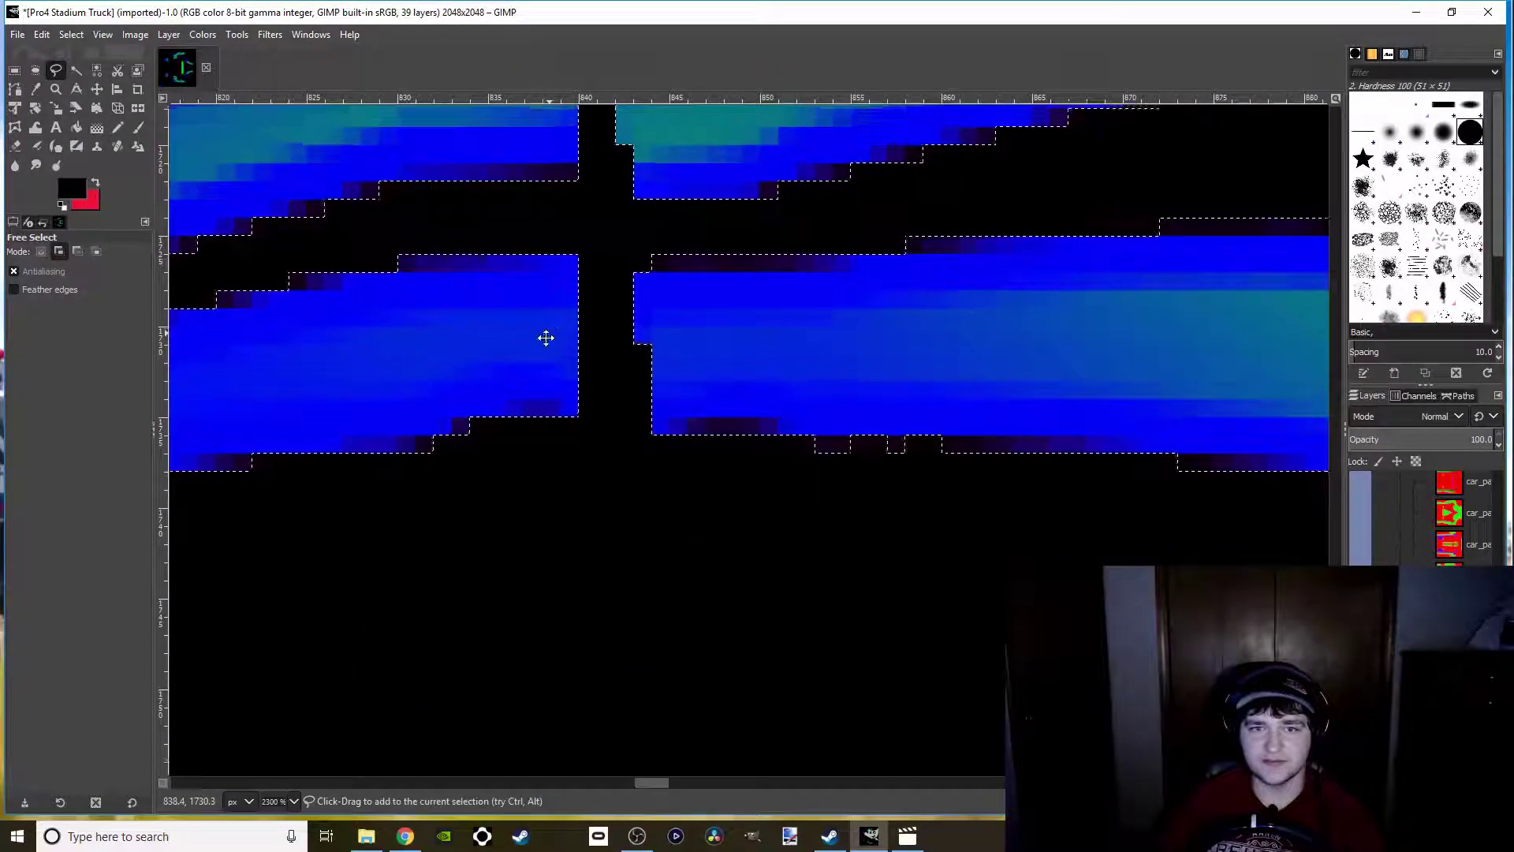
scroll(547, 331, "up", 1, "ctrl")
left_click(592, 380)
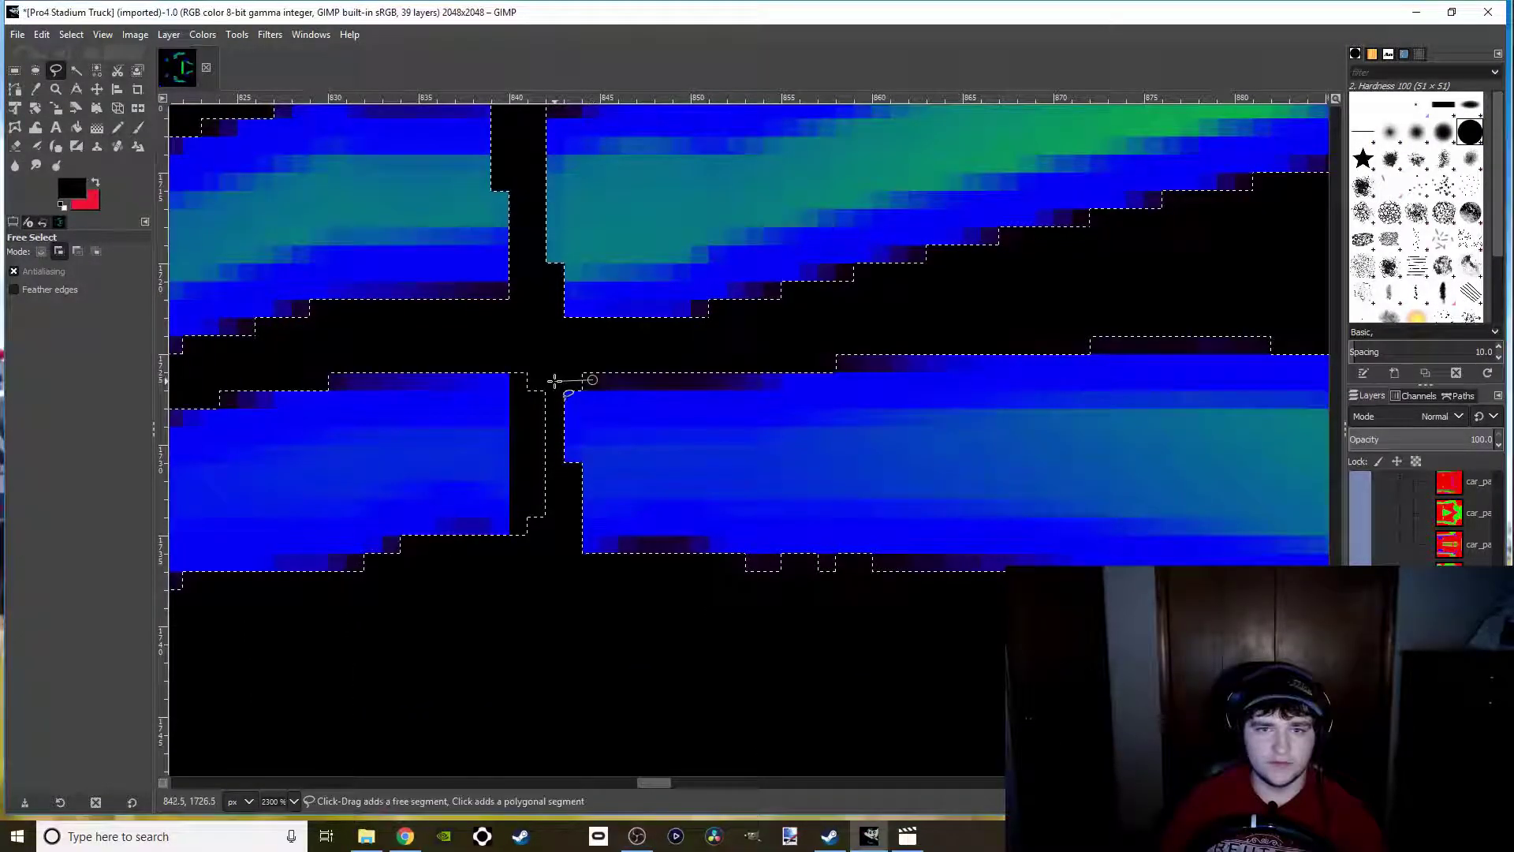
left_click(554, 549)
left_click(593, 381)
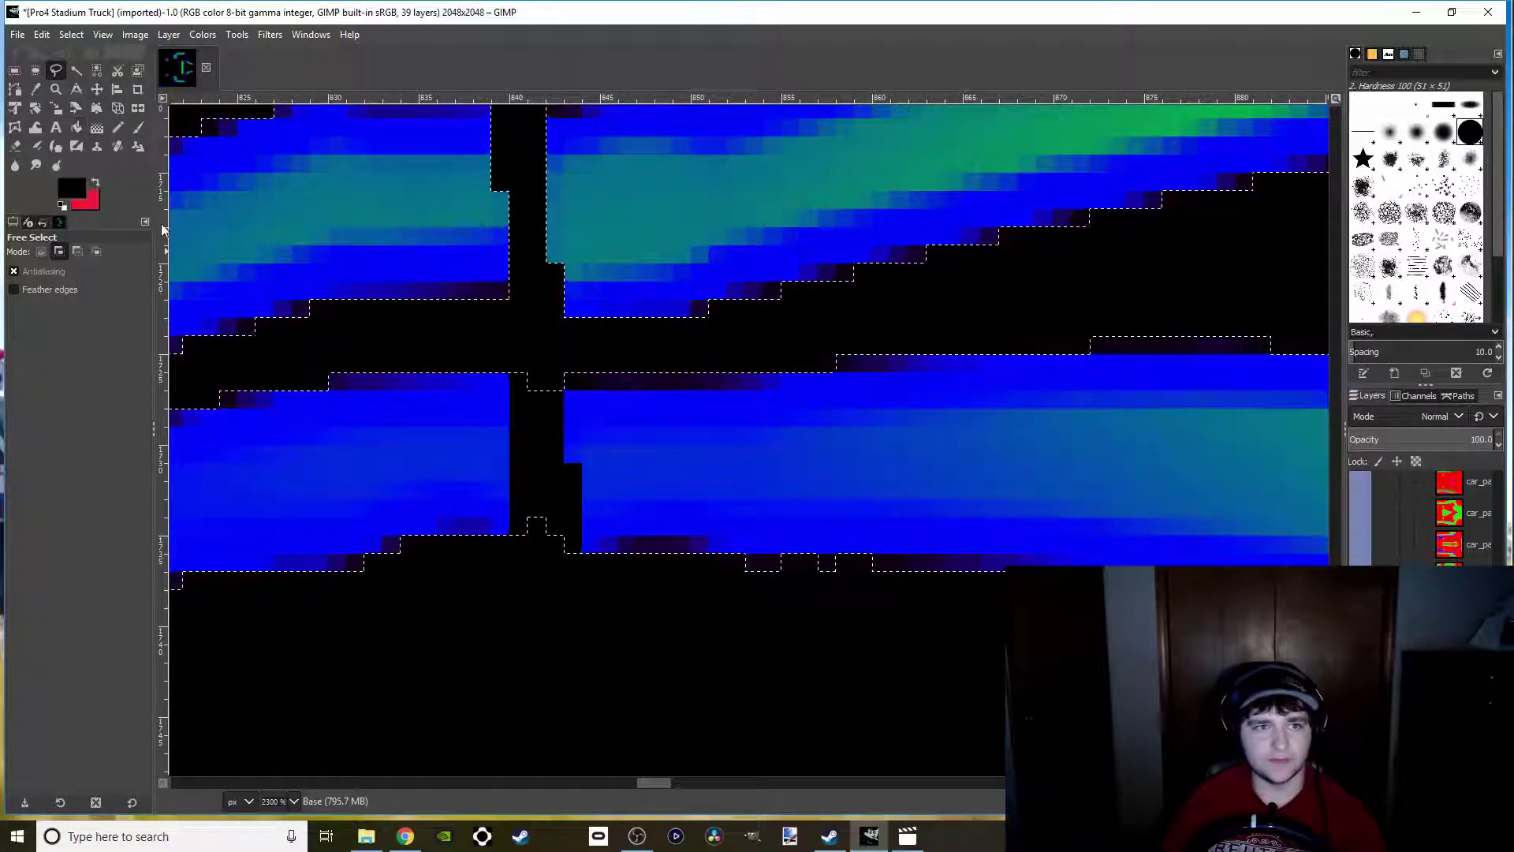
Try intersecting the selection with a thin freehand strip drawn in the lower strand's gap, and undo the intersection
left_click(96, 252)
left_click_drag(528, 377, 530, 511)
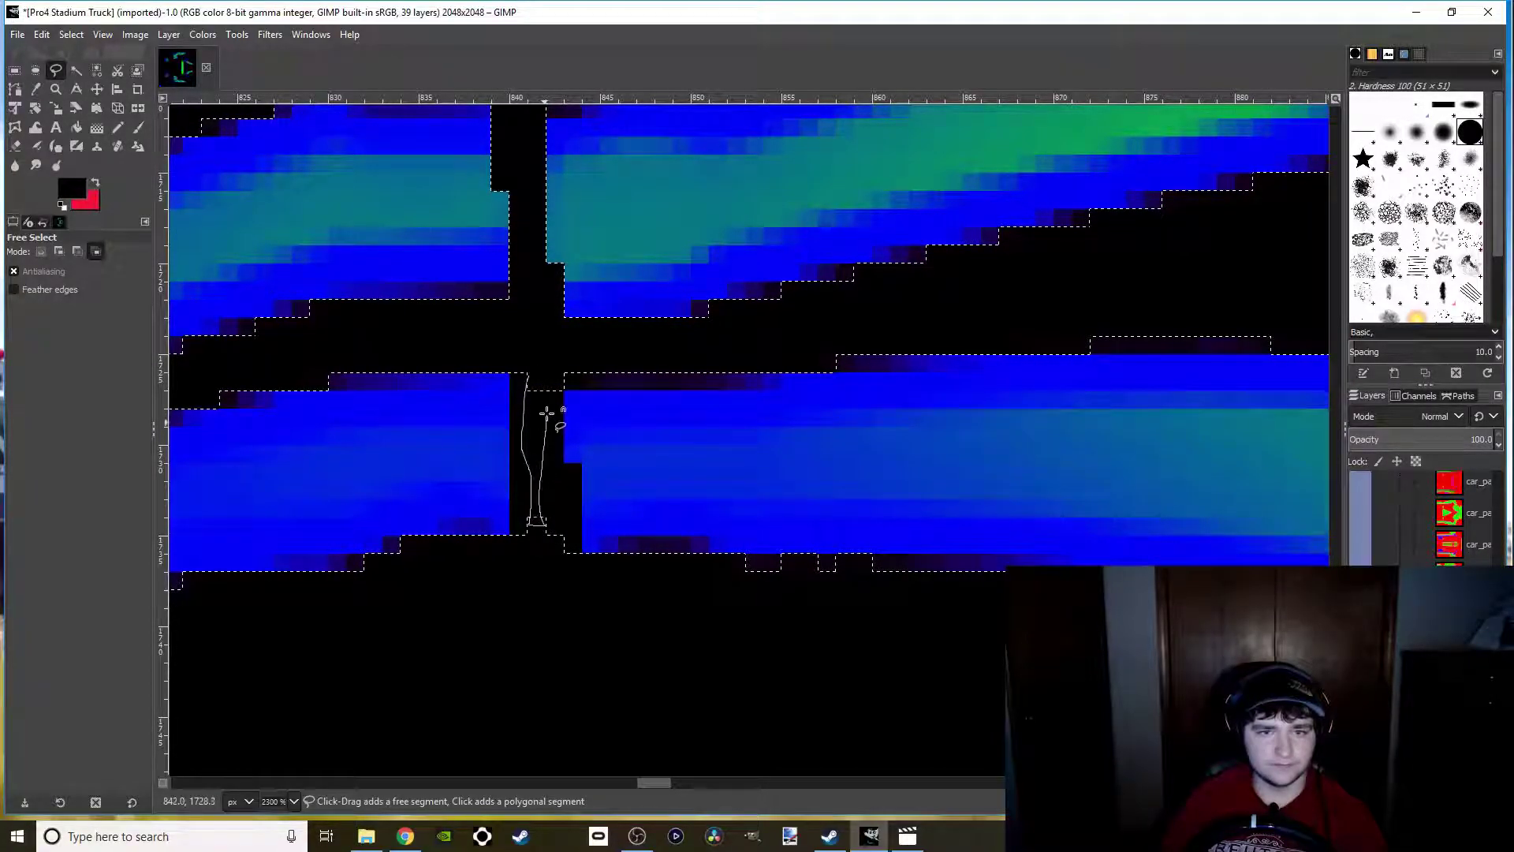
left_click(552, 366)
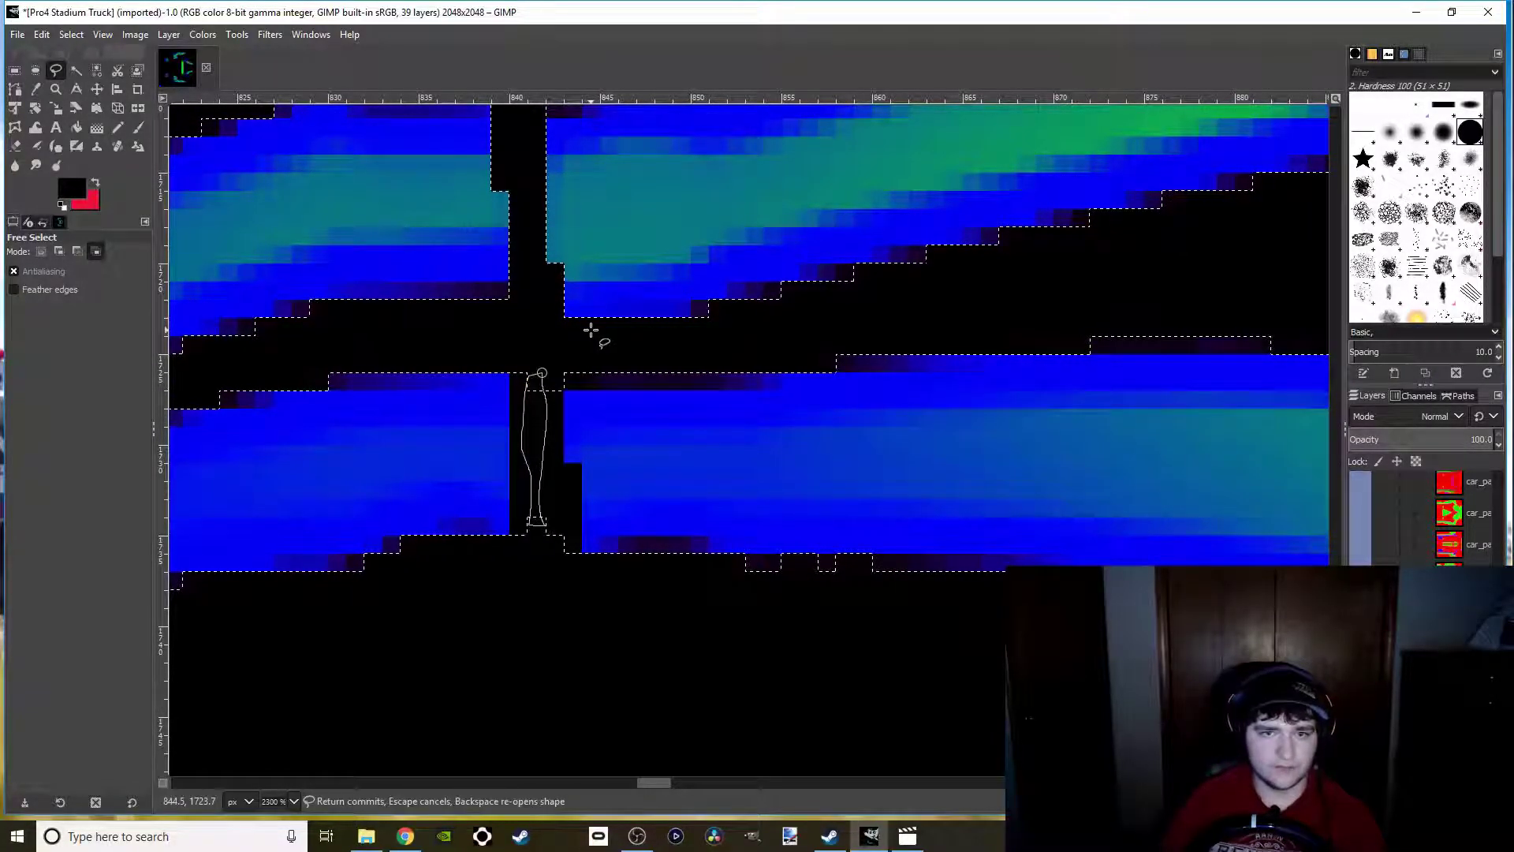
key("Return")
key("ctrl")
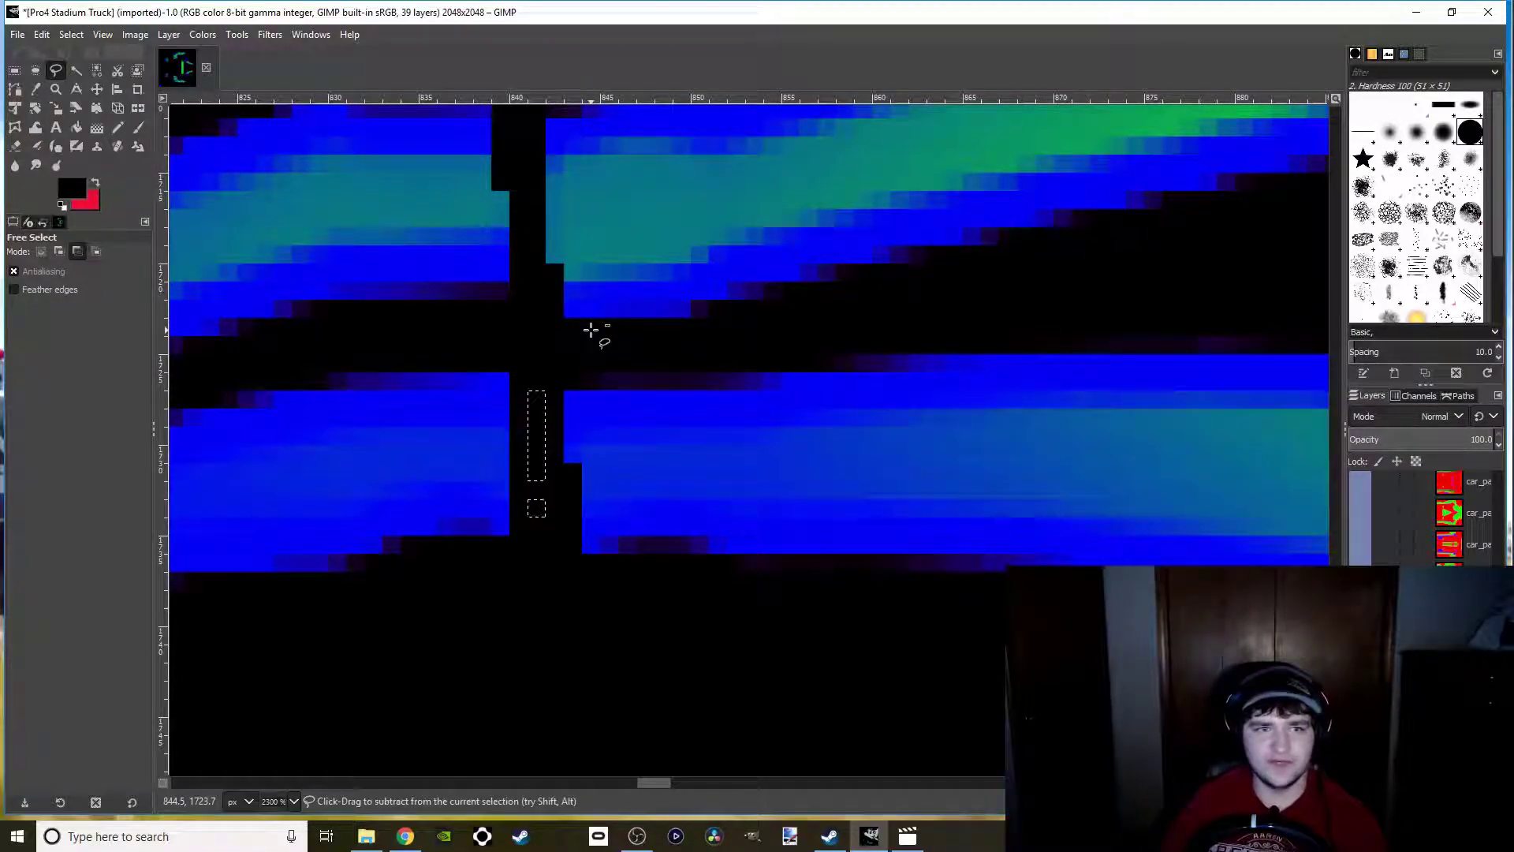
Subtract a thin vertical strip about 1 px wide from the selection in the middle of the lower strand's gap
left_click(77, 252)
left_click(528, 383)
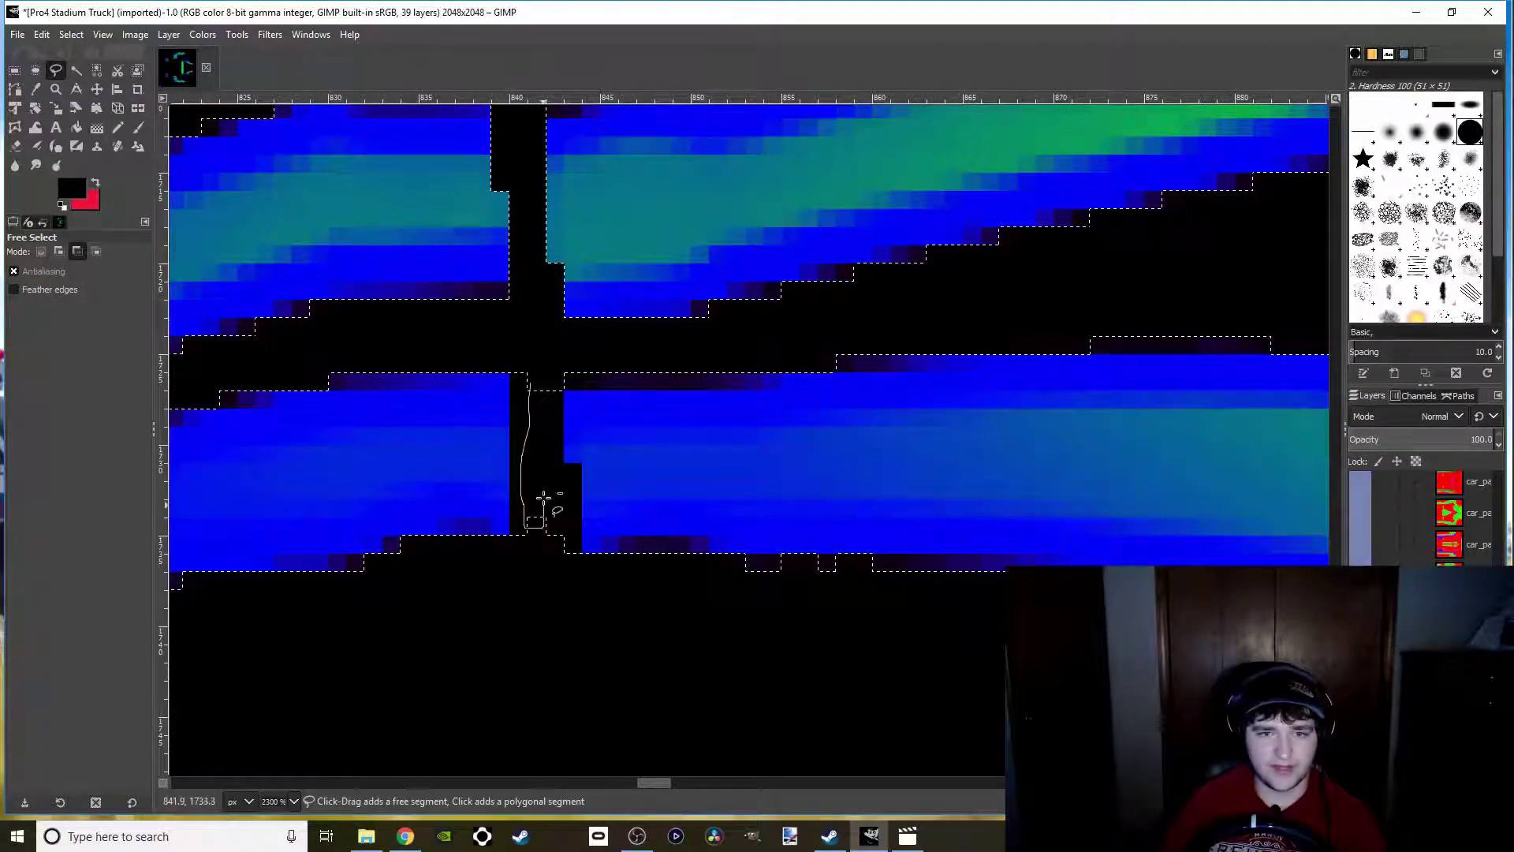
left_click(533, 384)
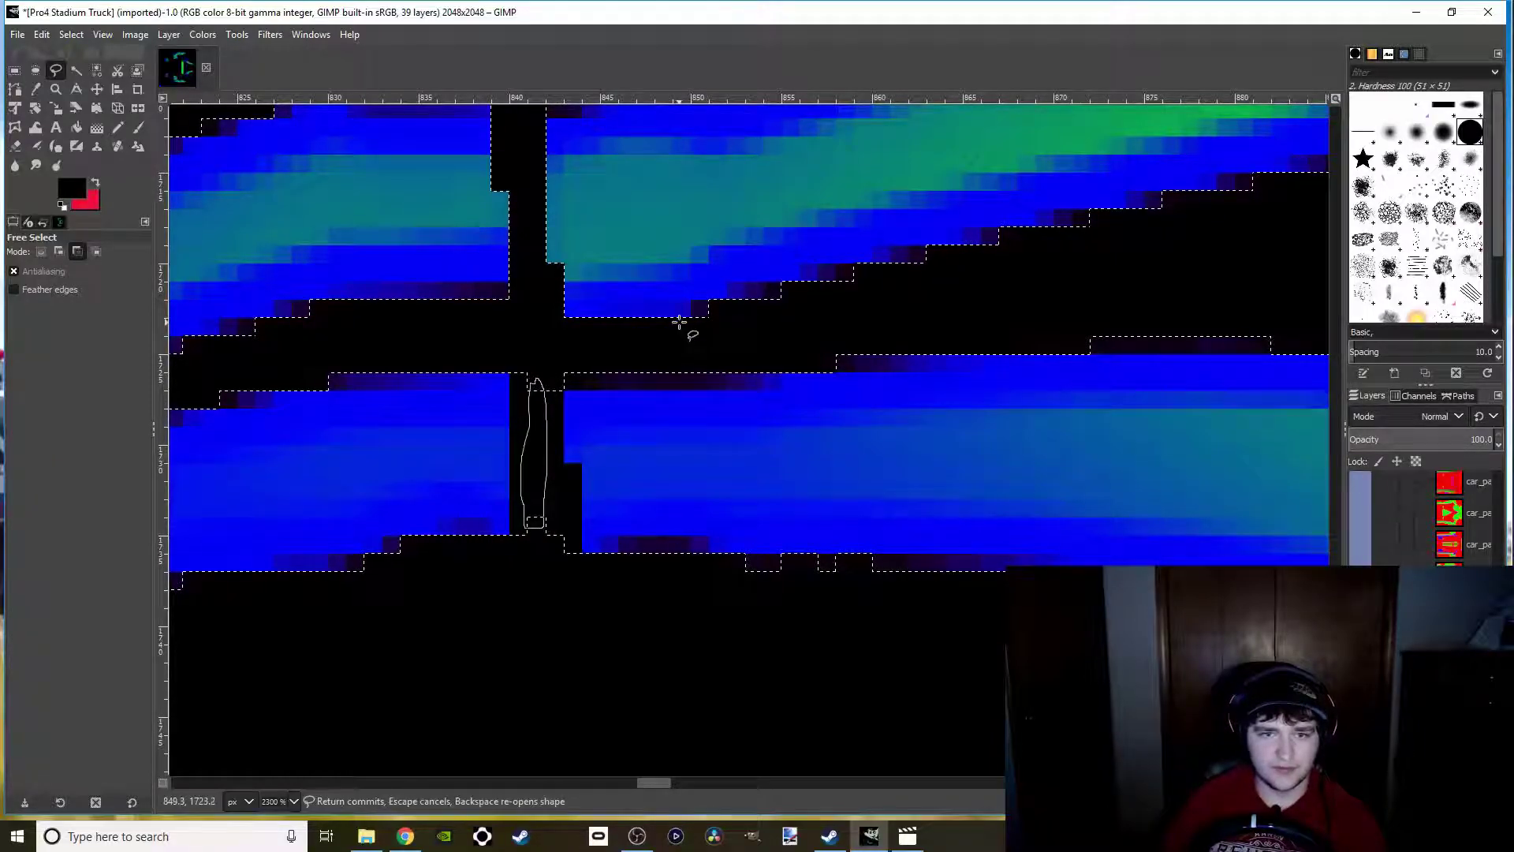
key("Return")
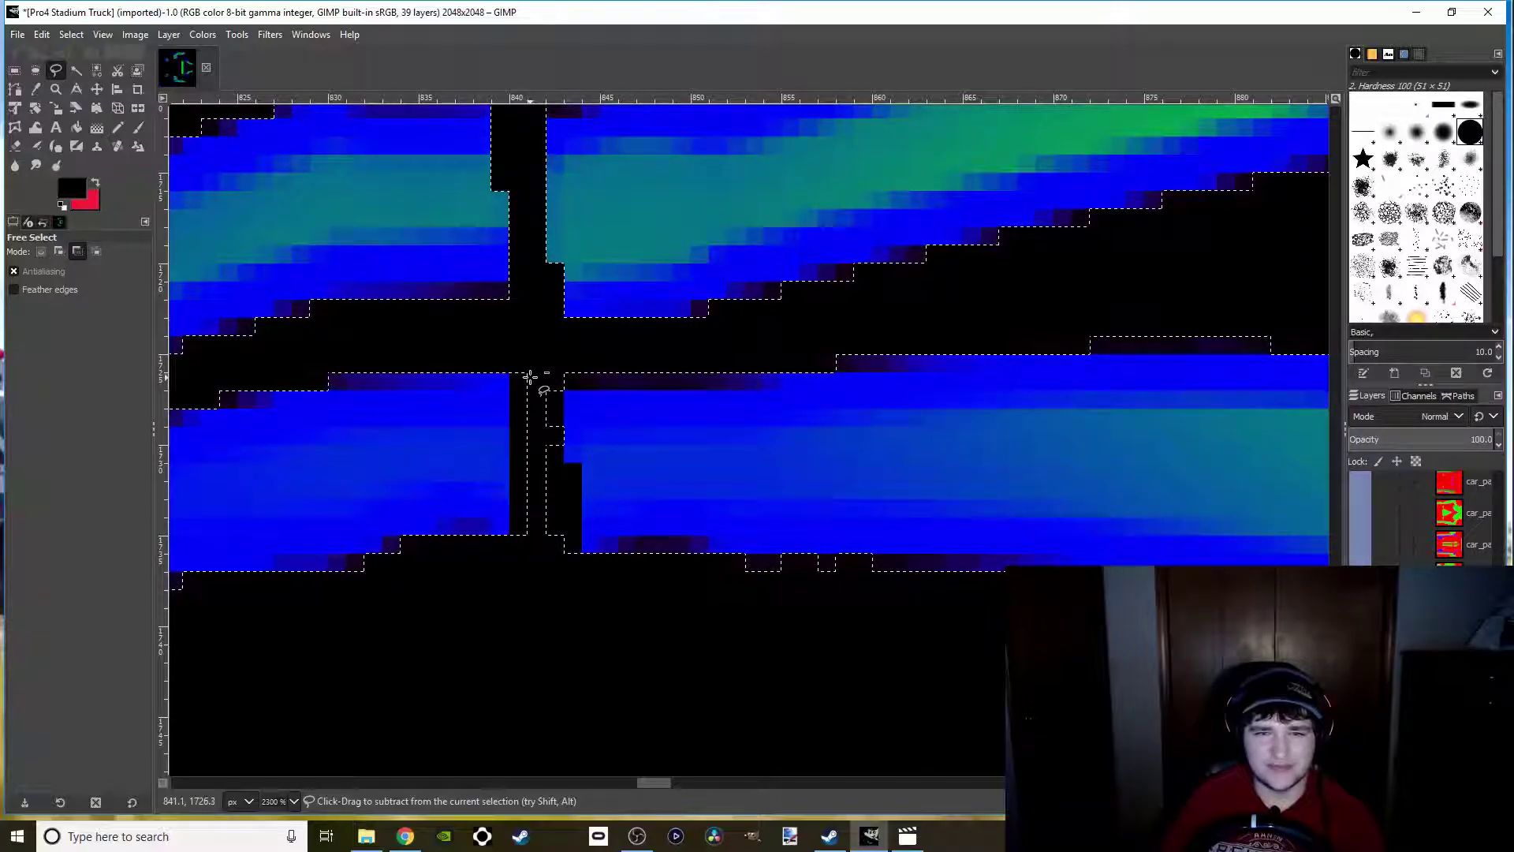
Try subtracting a narrow area from the selection at the cut end of the upper strand's left part
scroll(530, 377, "down", 2)
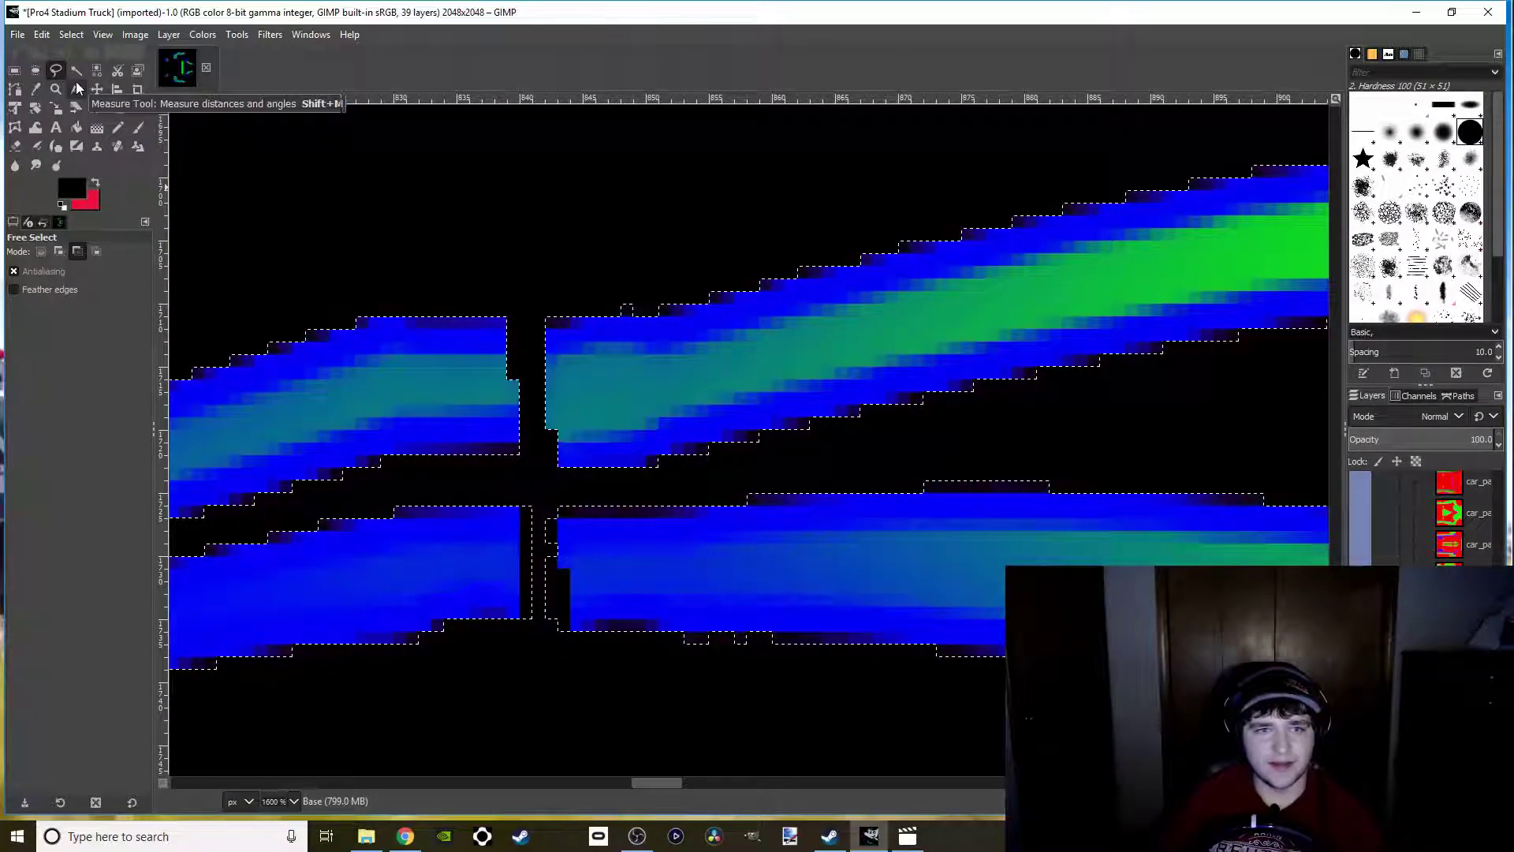
left_click(500, 322)
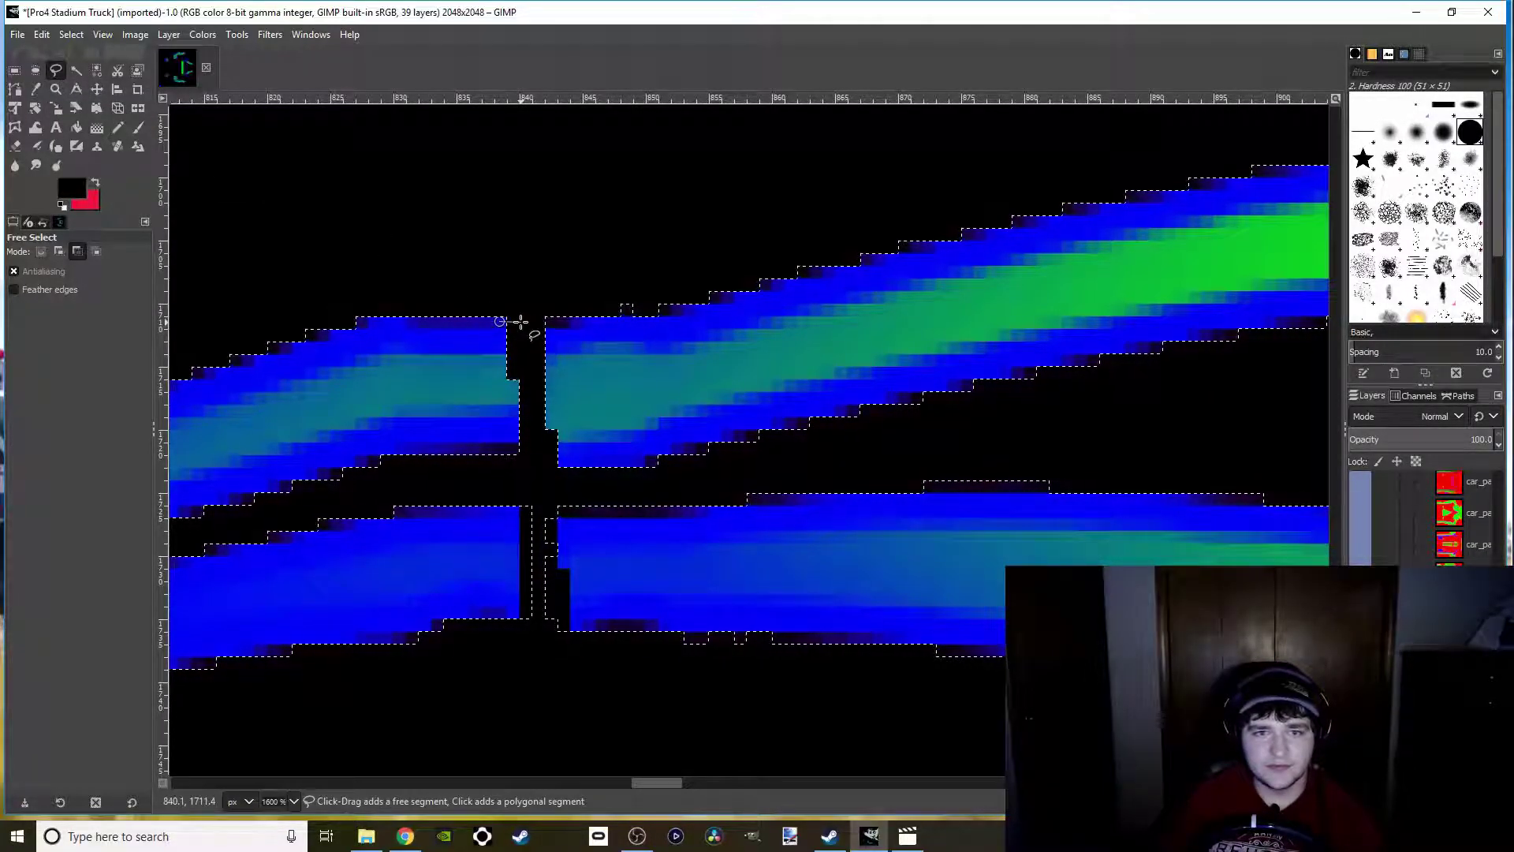
left_click(520, 322)
left_click(523, 450)
left_click(500, 321)
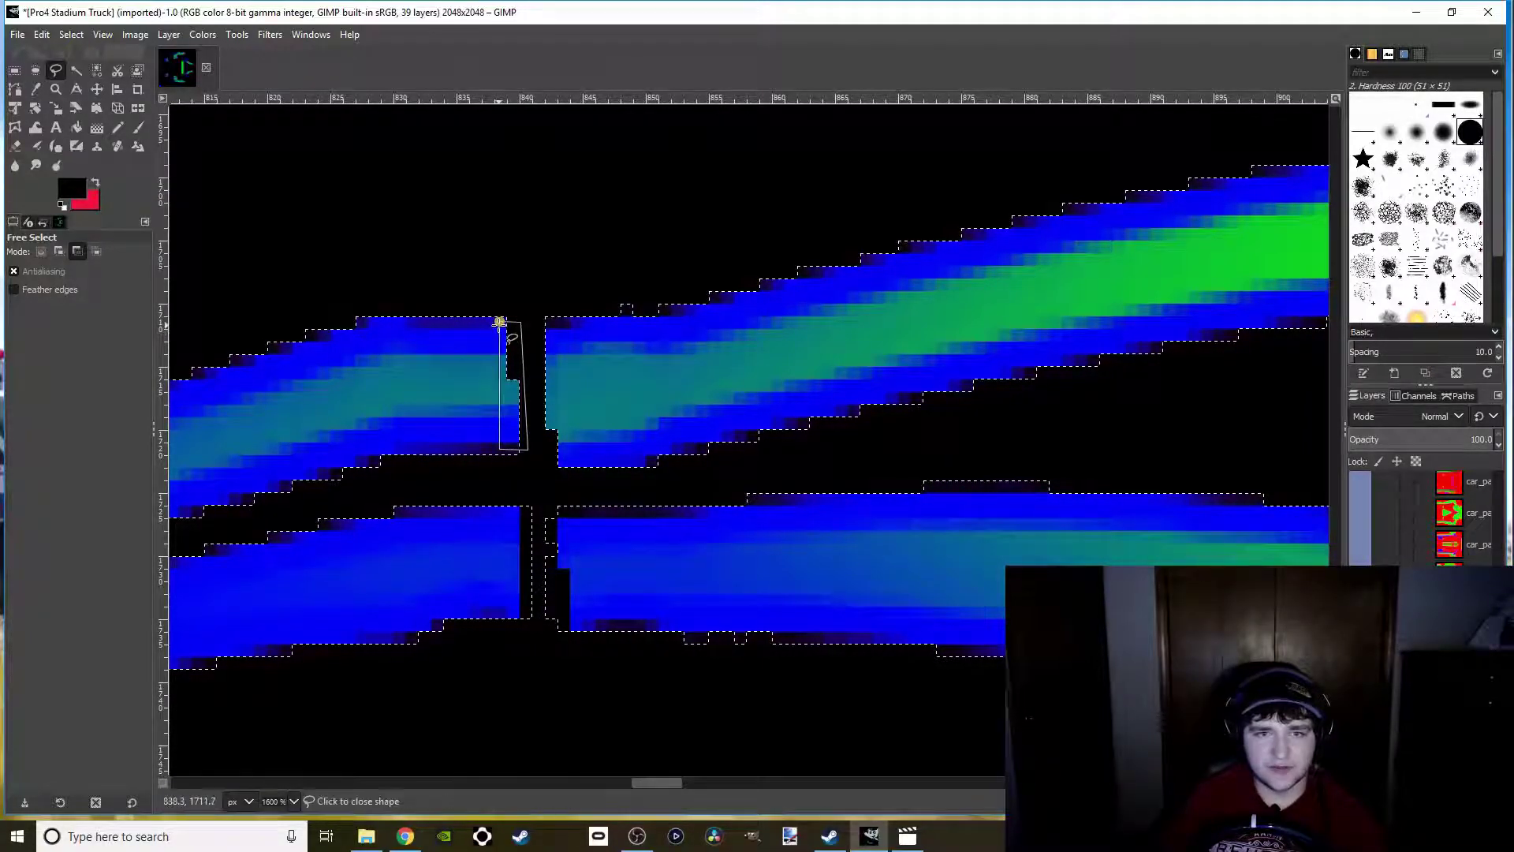
key("Return")
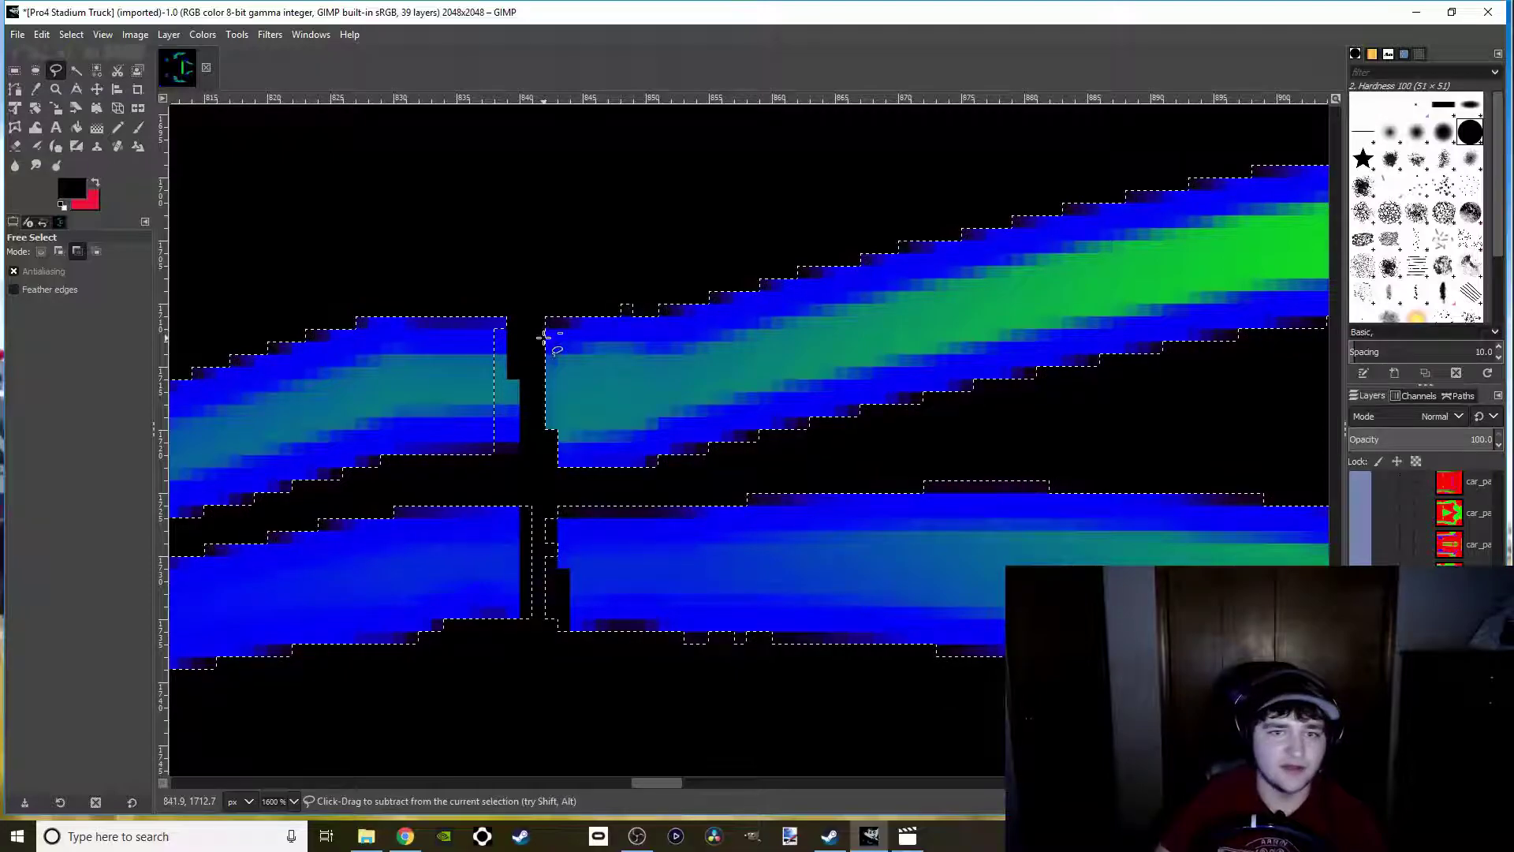
Add an area about 1 px wide to the selection beyond the right end of the upper strand's left part
left_click(59, 251)
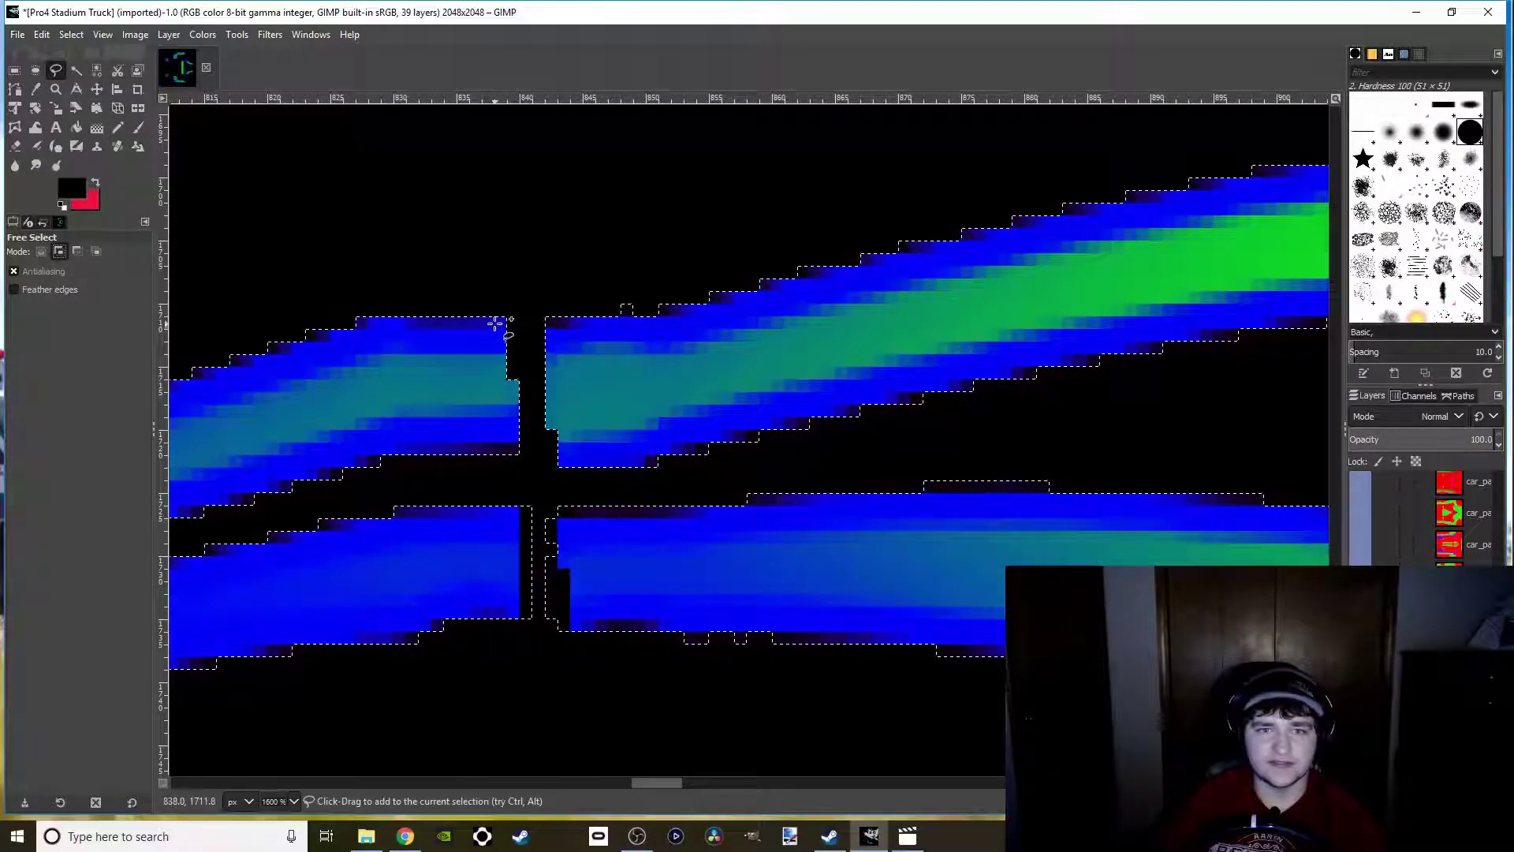
left_click(516, 448)
left_click(498, 448)
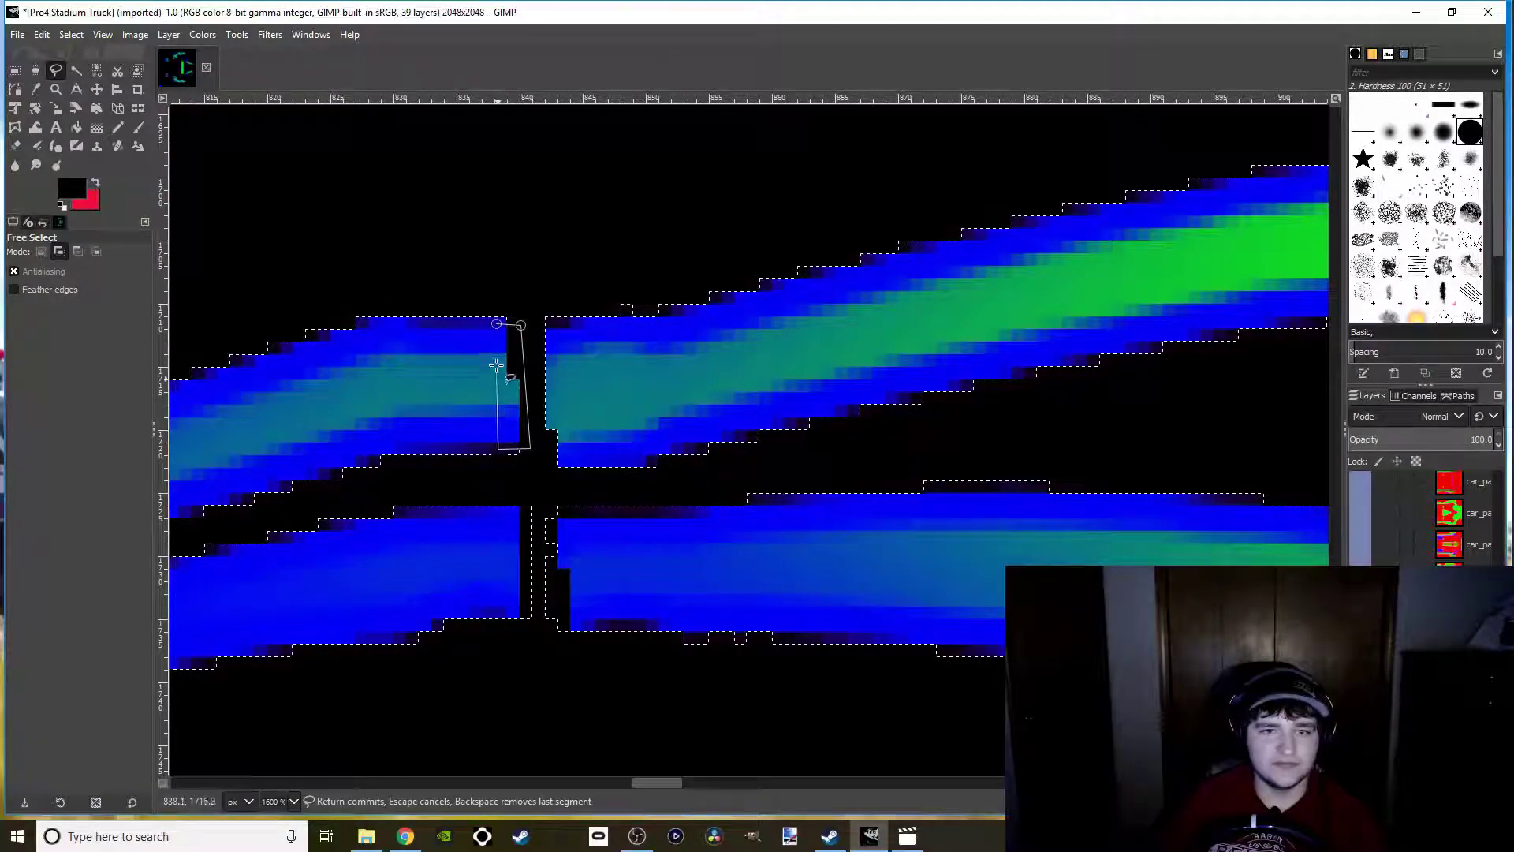
key("Return")
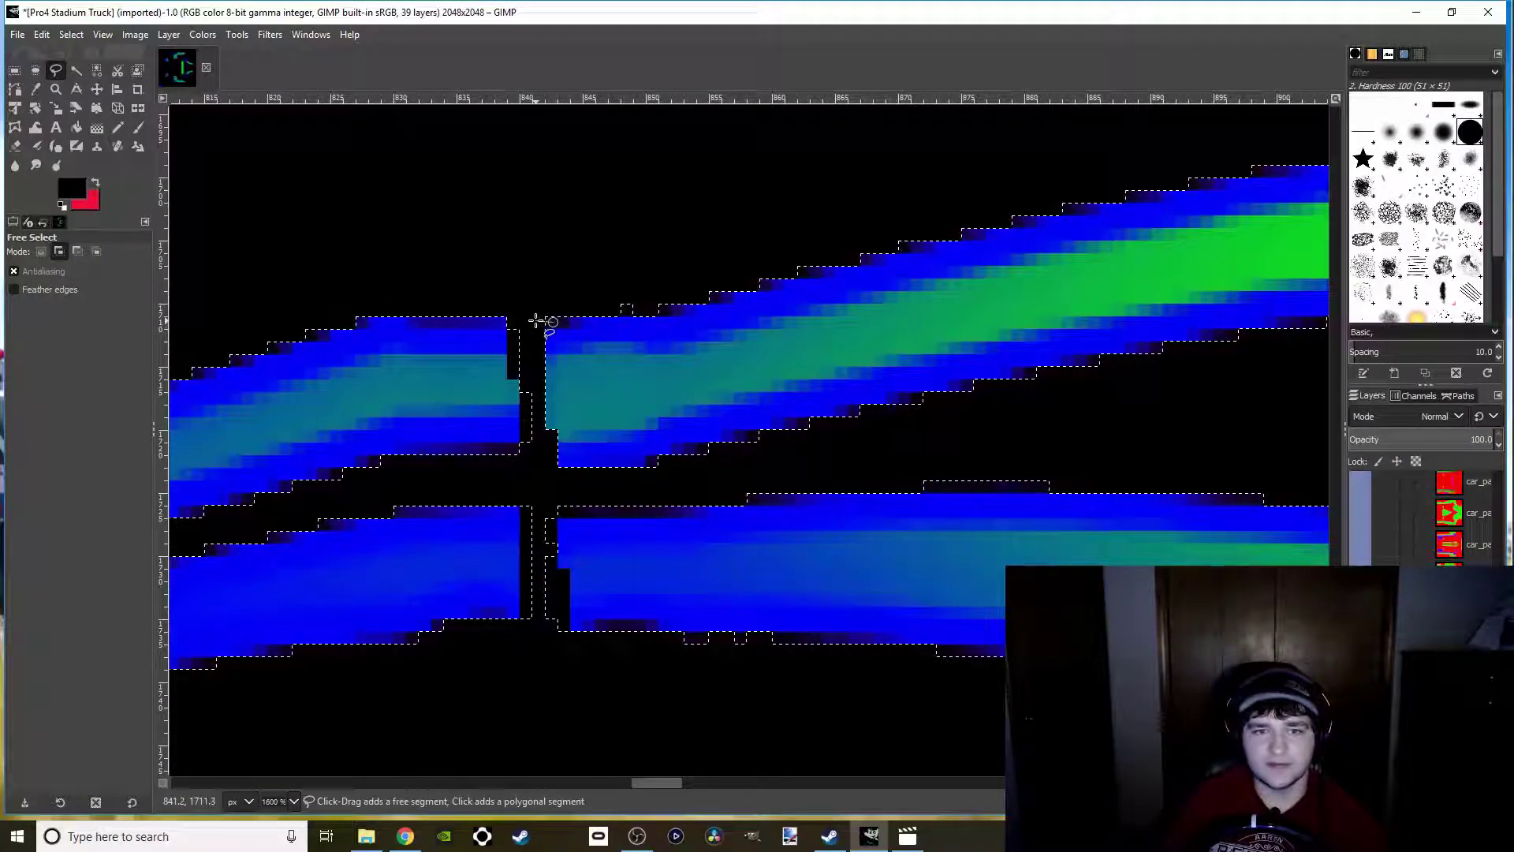
Add an area about 1 px wide to the selection beyond the left end of the upper strand's right part
left_click(543, 464)
left_click(568, 462)
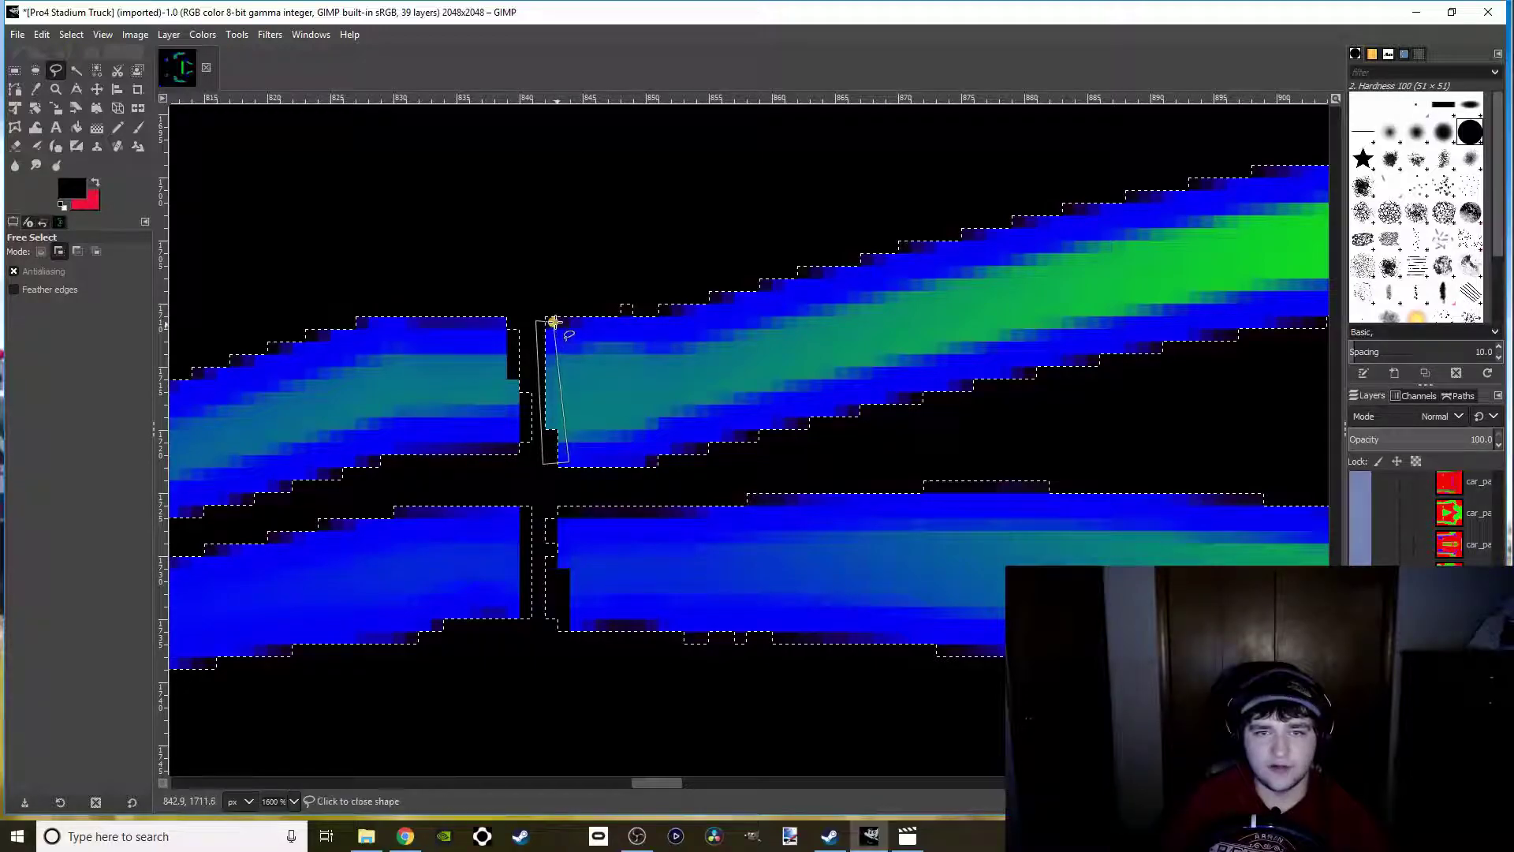
key("Return")
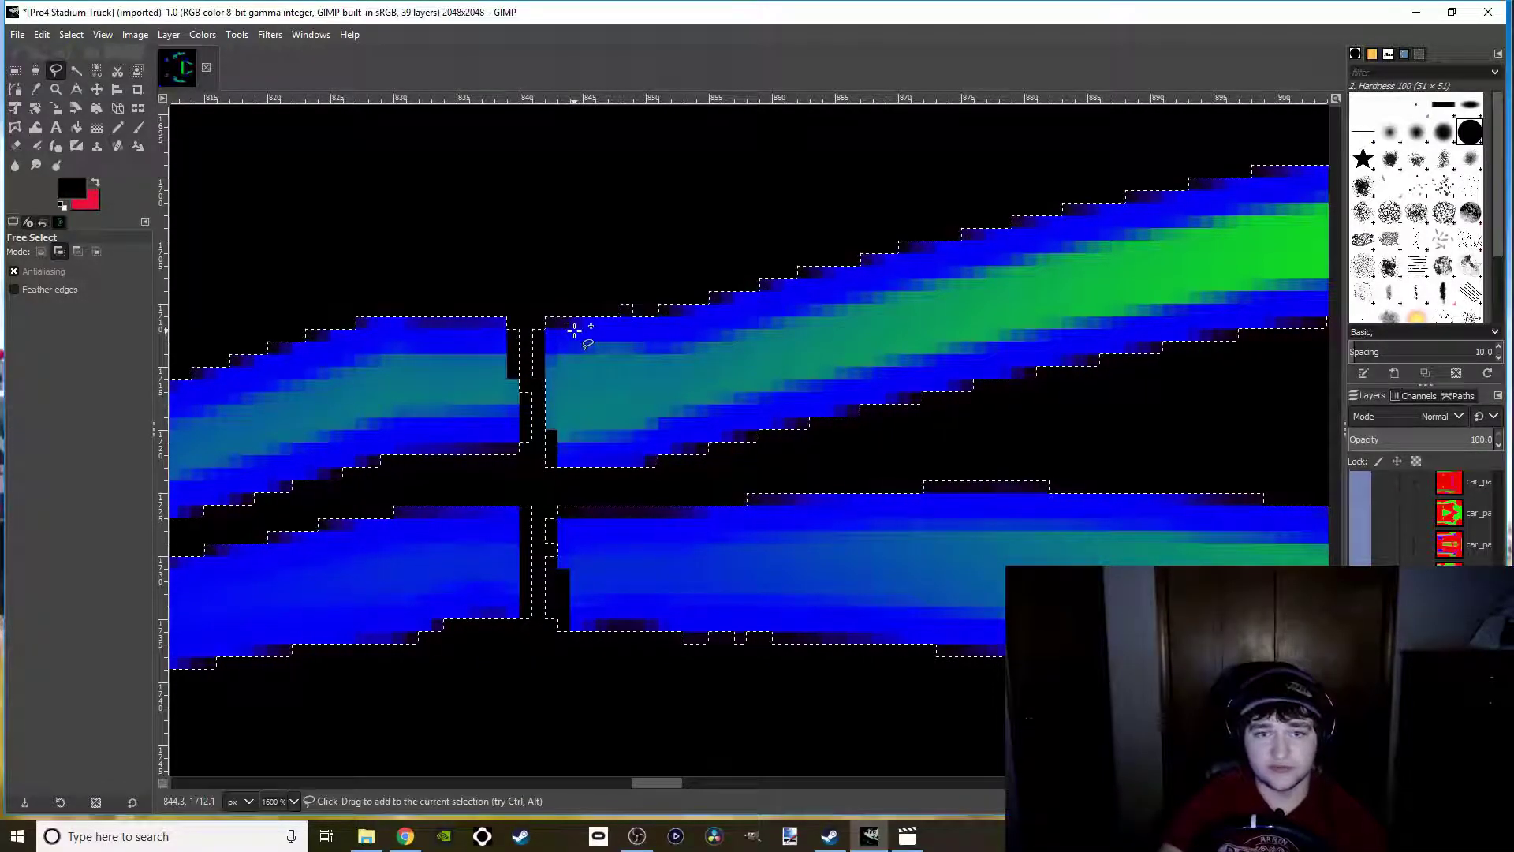
scroll(502, 453, "down", 2, "ctrl")
scroll(574, 565, "down", 1)
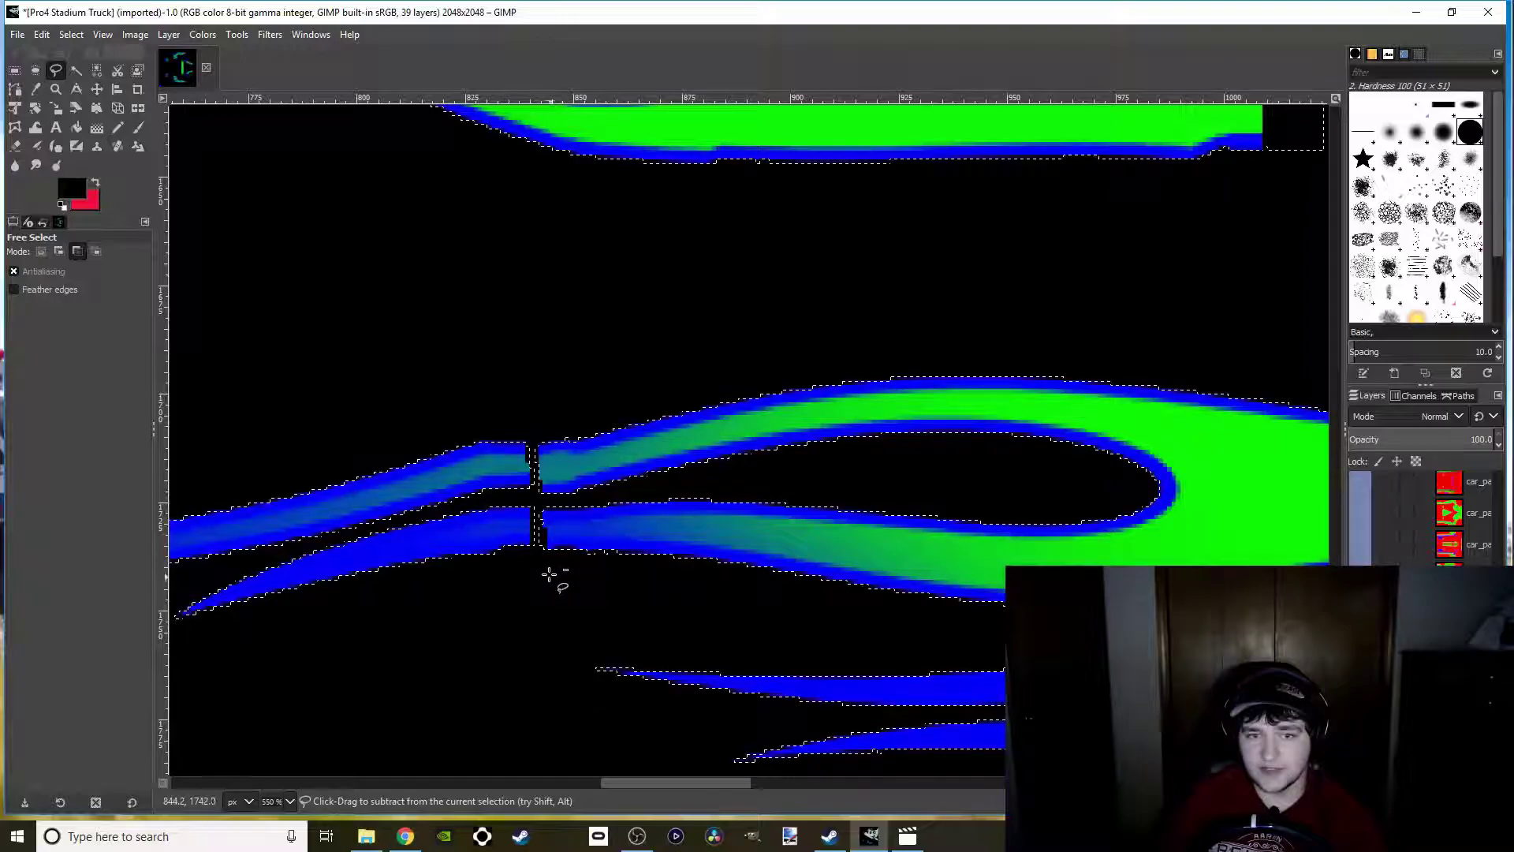
In the flame group whose right ends are cut off, add an area about 18 px wide to the selection beyond the lowest strand's end
scroll(550, 575, "up", 3)
scroll(551, 541, "down", 3, "ctrl")
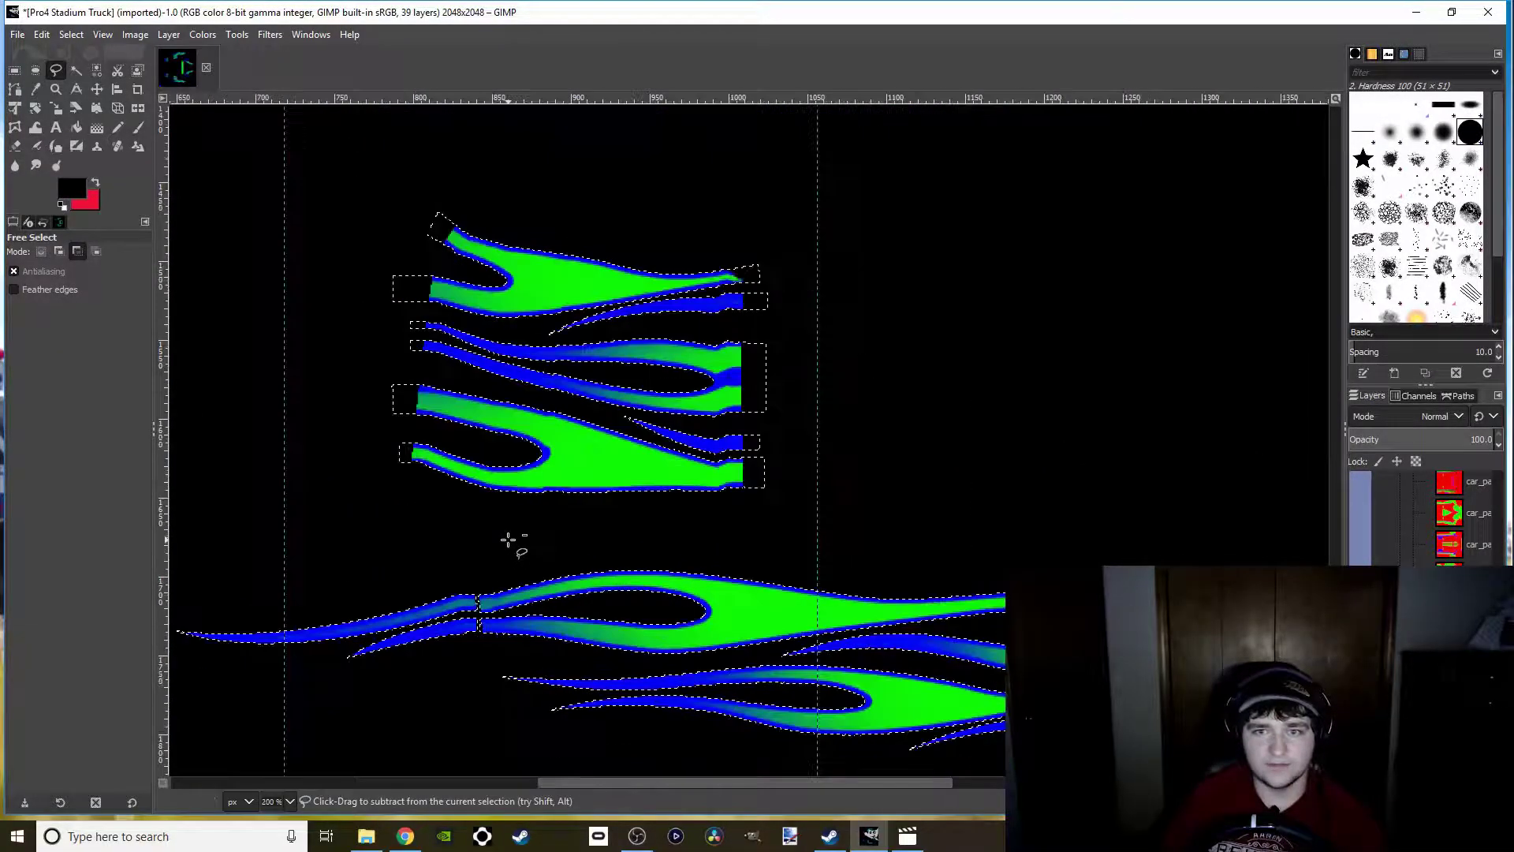
scroll(474, 399, "down", 2)
scroll(473, 399, "down", 1, "ctrl")
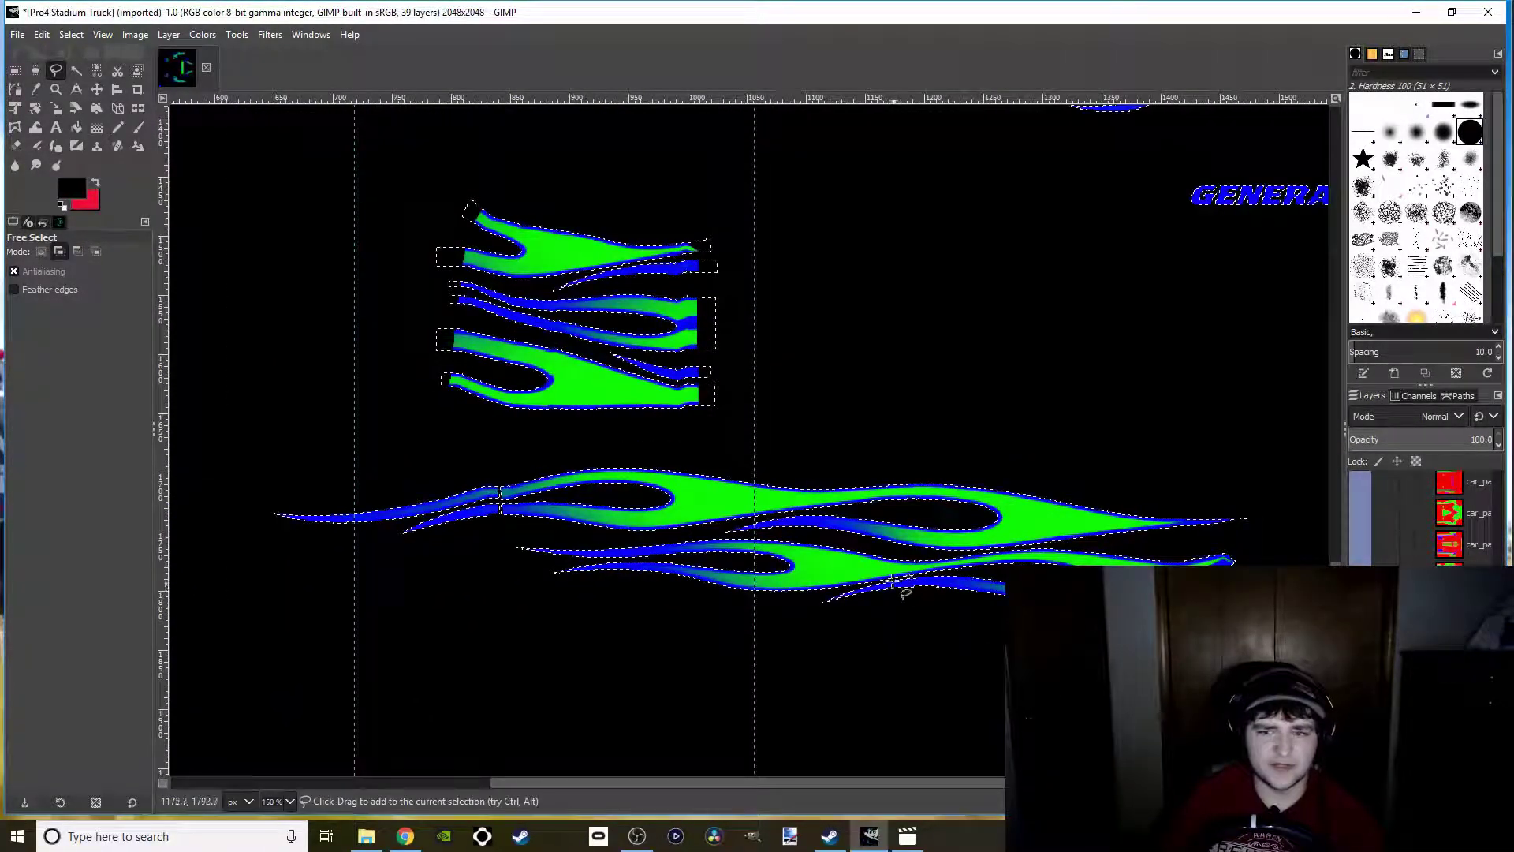
scroll(799, 565, "right", 2)
scroll(595, 491, "down", 2, "ctrl")
scroll(599, 447, "left", 2)
scroll(524, 450, "up", 4, "ctrl")
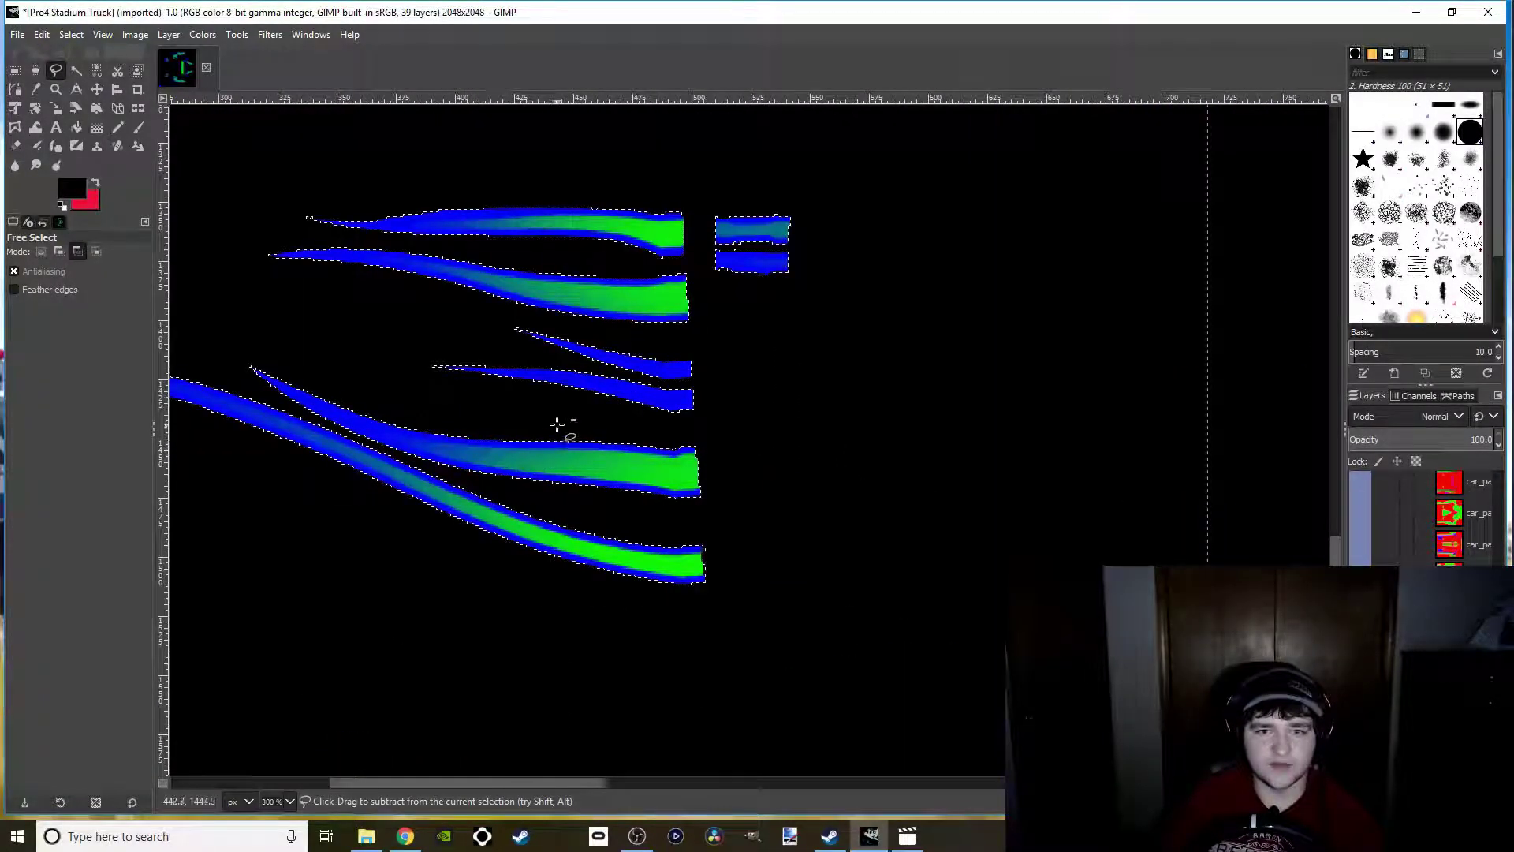
scroll(557, 426, "left", 1)
scroll(750, 636, "up", 3, "ctrl")
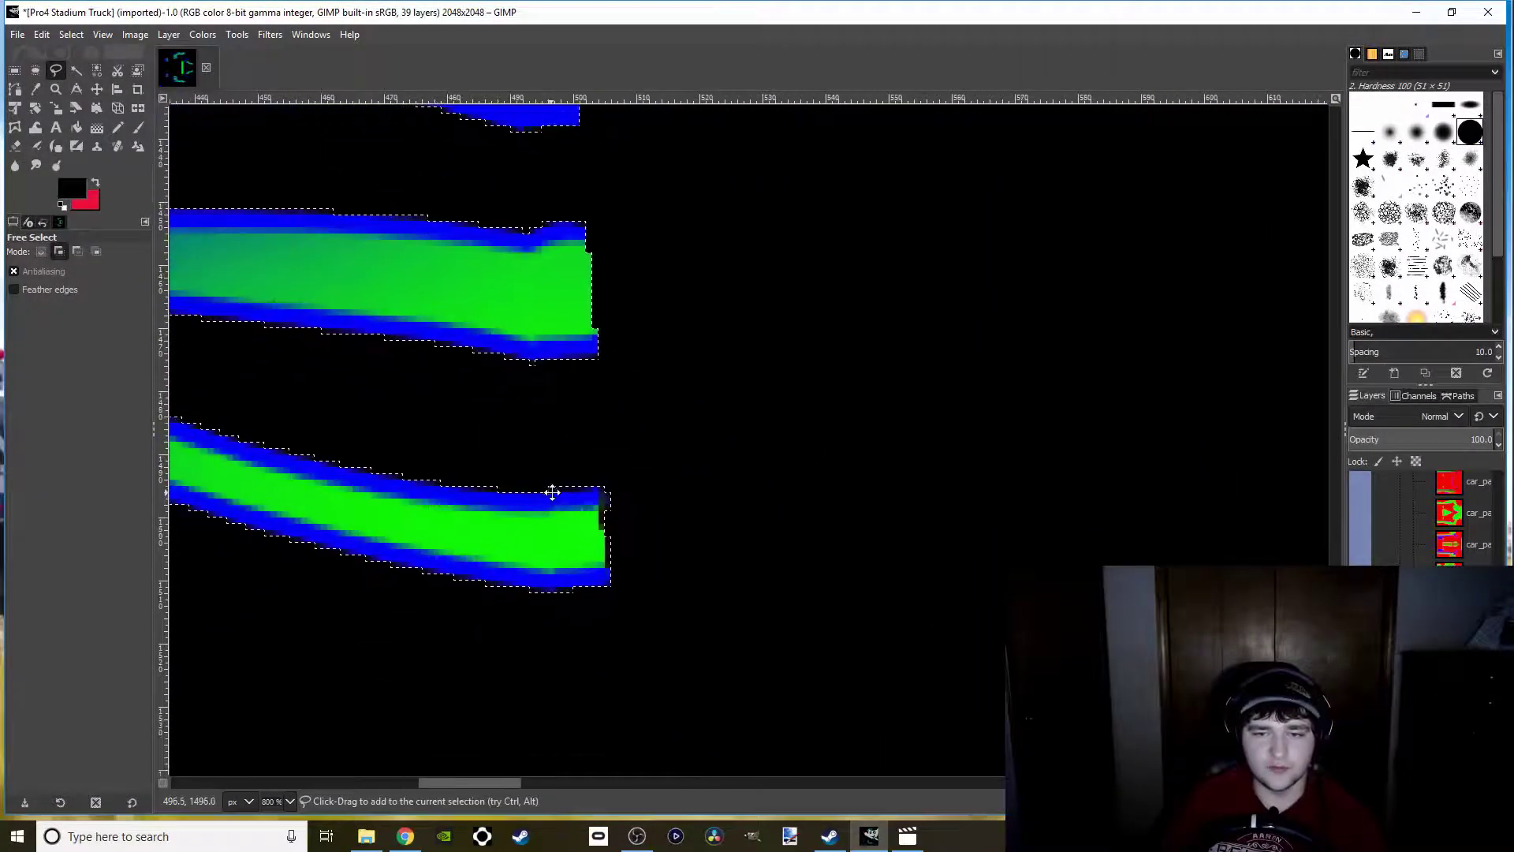
scroll(442, 485, "right", 3)
scroll(336, 476, "up", 1, "ctrl")
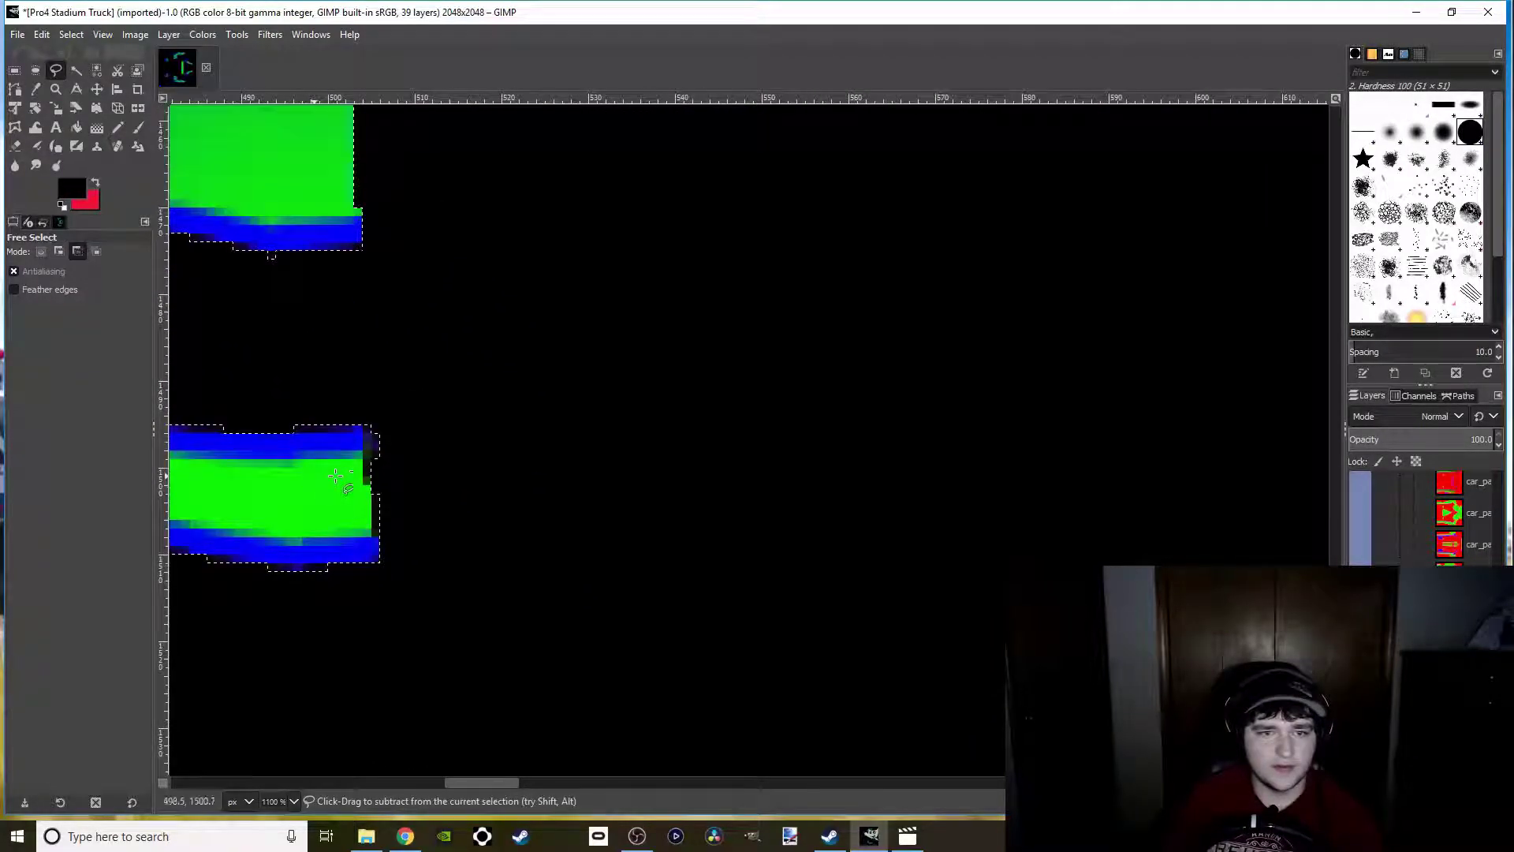
scroll(336, 476, "up", 4, "ctrl")
scroll(315, 465, "down", 1, "ctrl")
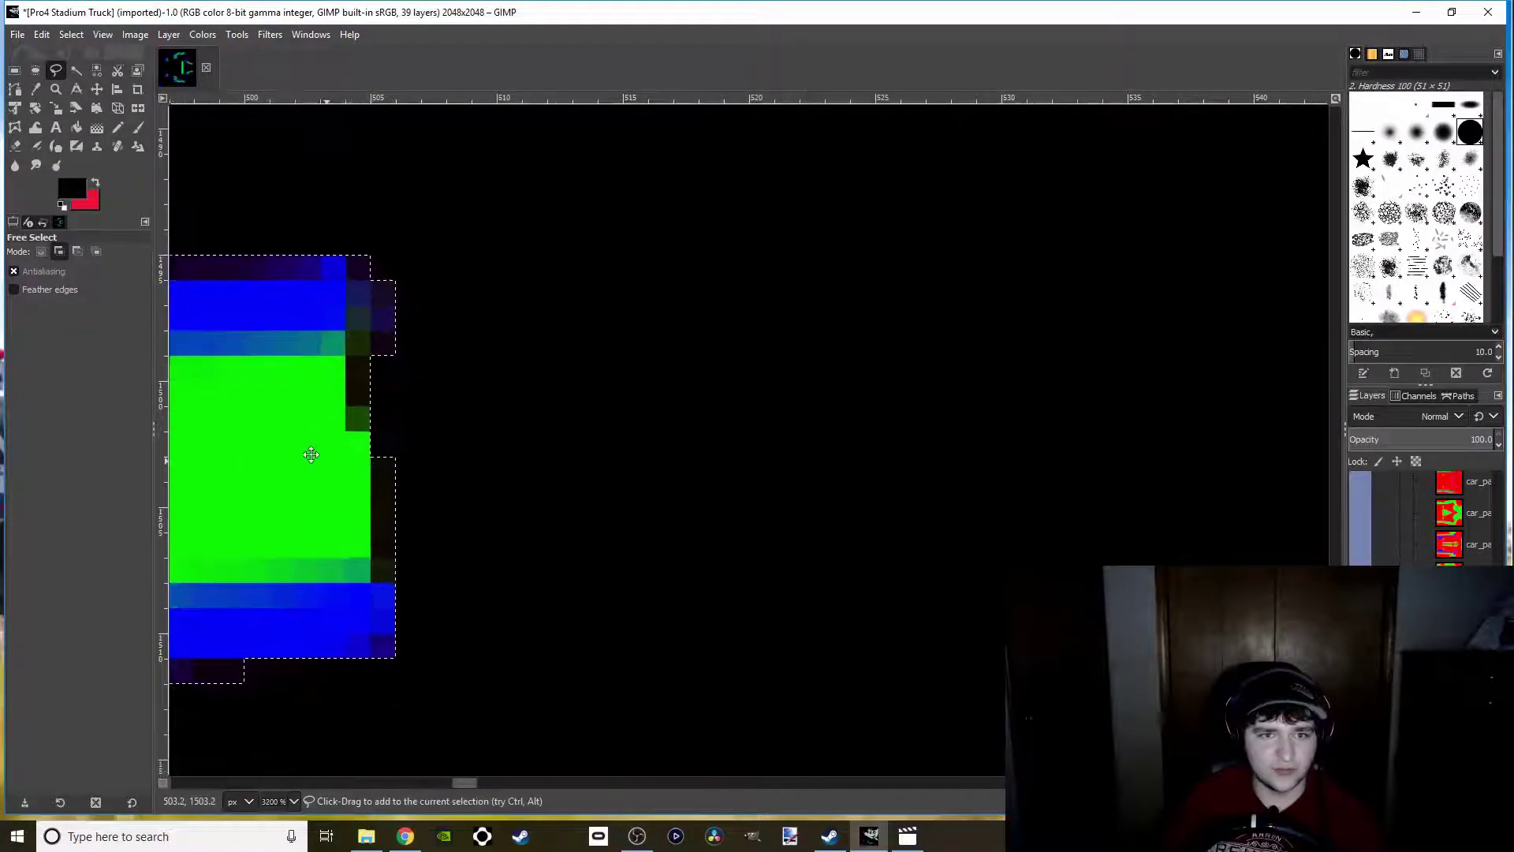
left_click_drag(311, 455, 243, 420)
left_click(268, 222)
left_click(757, 226)
left_click(766, 597)
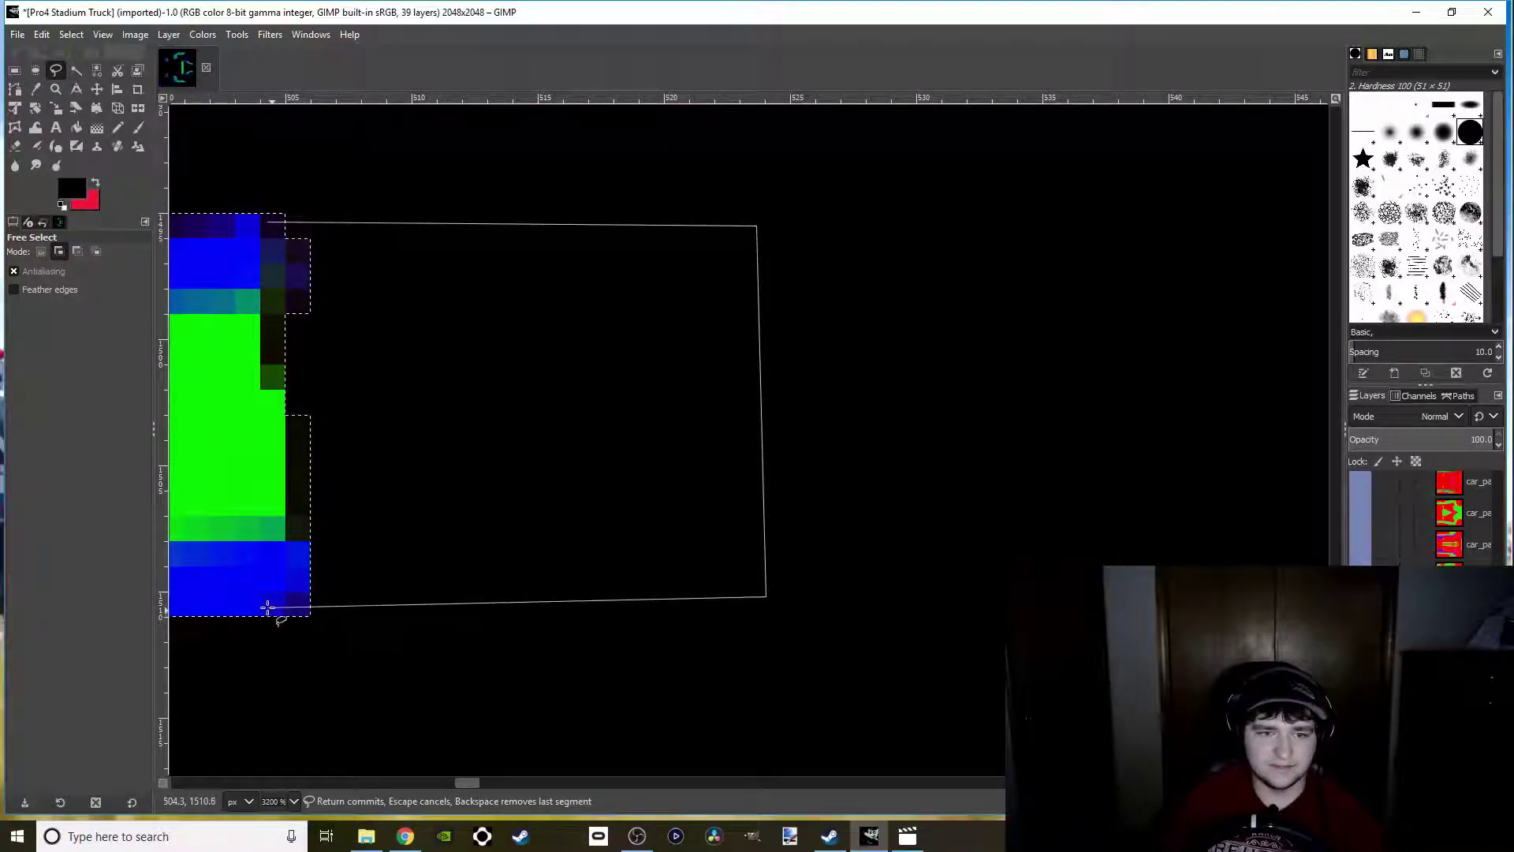
left_click(268, 222)
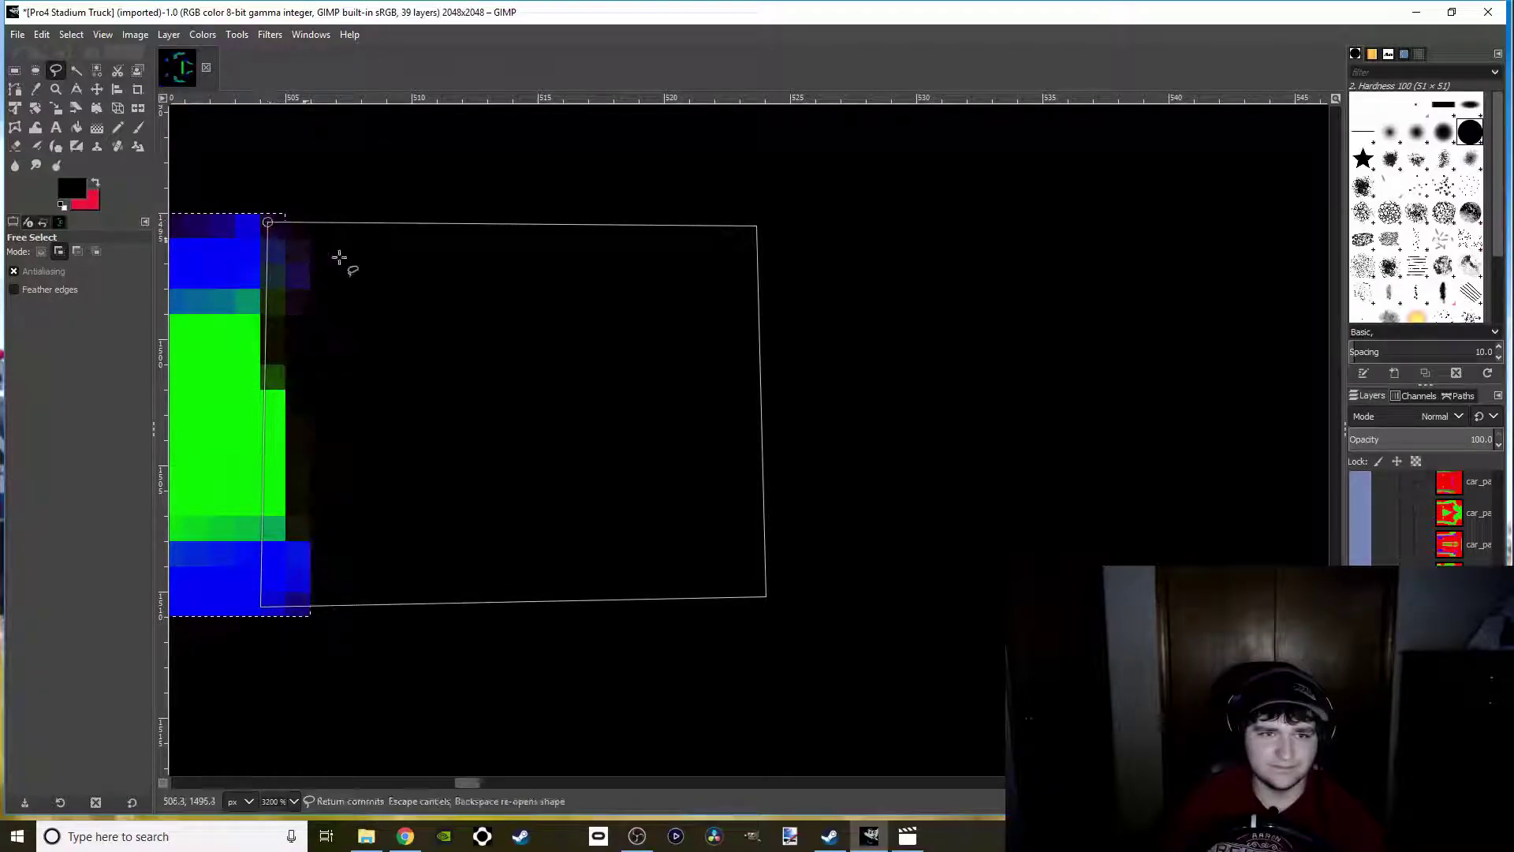
key("Return")
Add an area about 23 px wide to the selection beyond the right end of the second-lowest strand, a wide green one
scroll(498, 318, "down", 4, "ctrl")
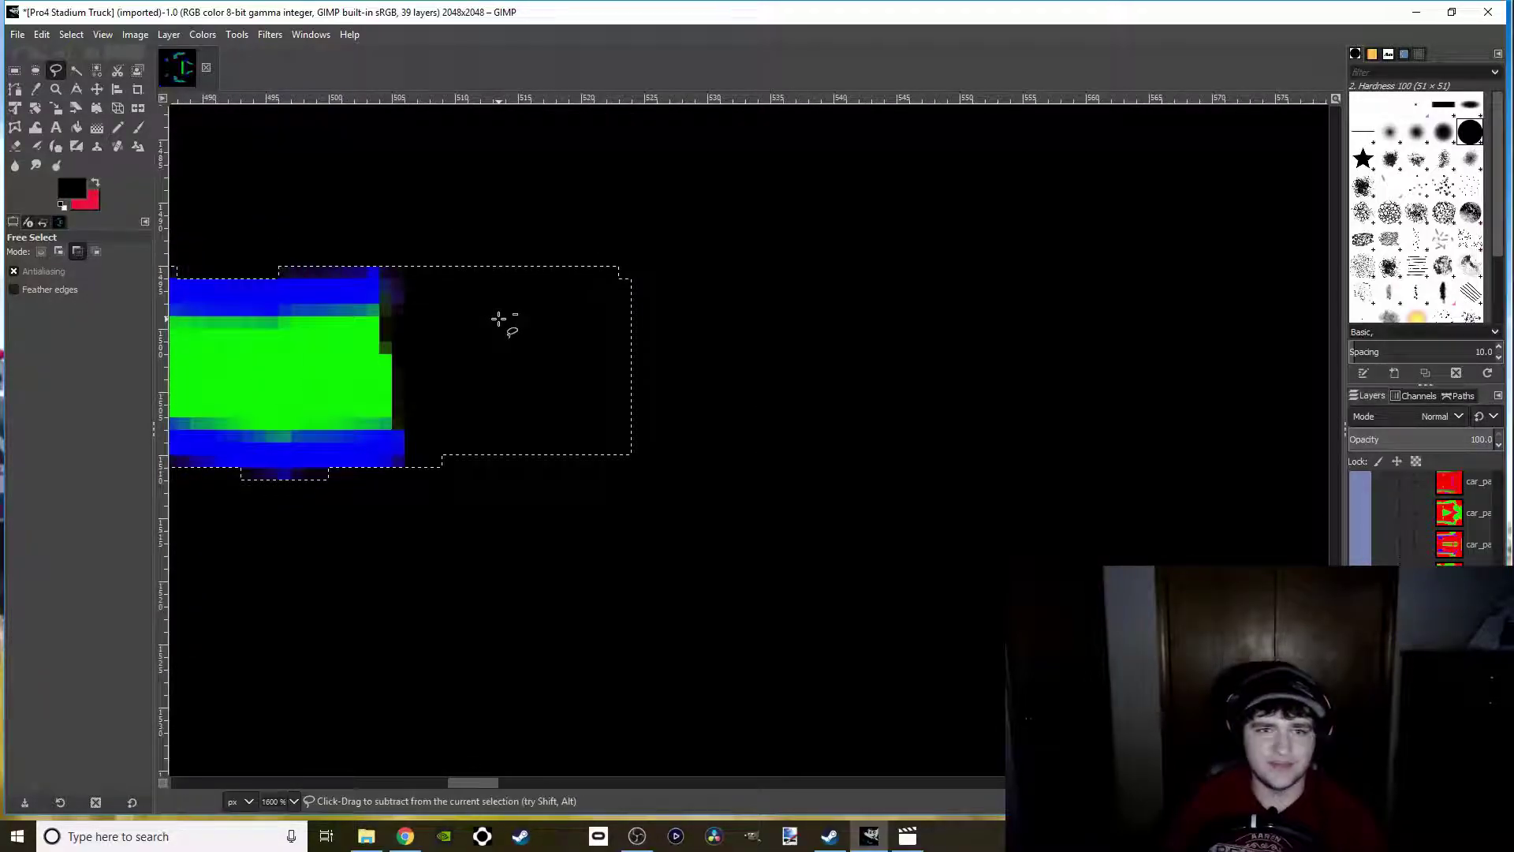
scroll(409, 560, "up", 4)
scroll(450, 413, "up", 4, "ctrl")
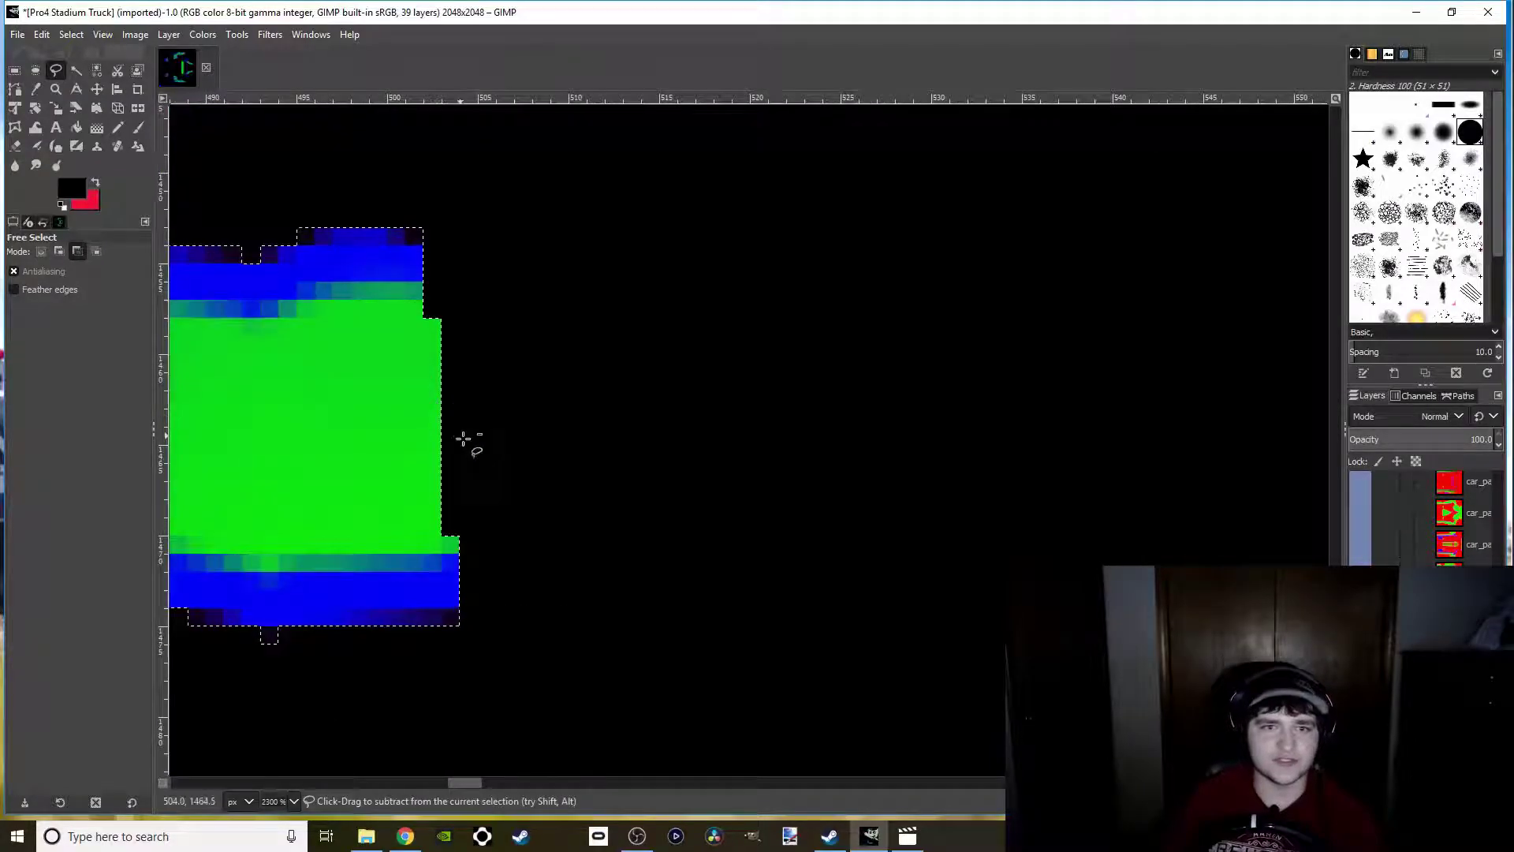
key("shift")
left_click(259, 158)
left_click(912, 164)
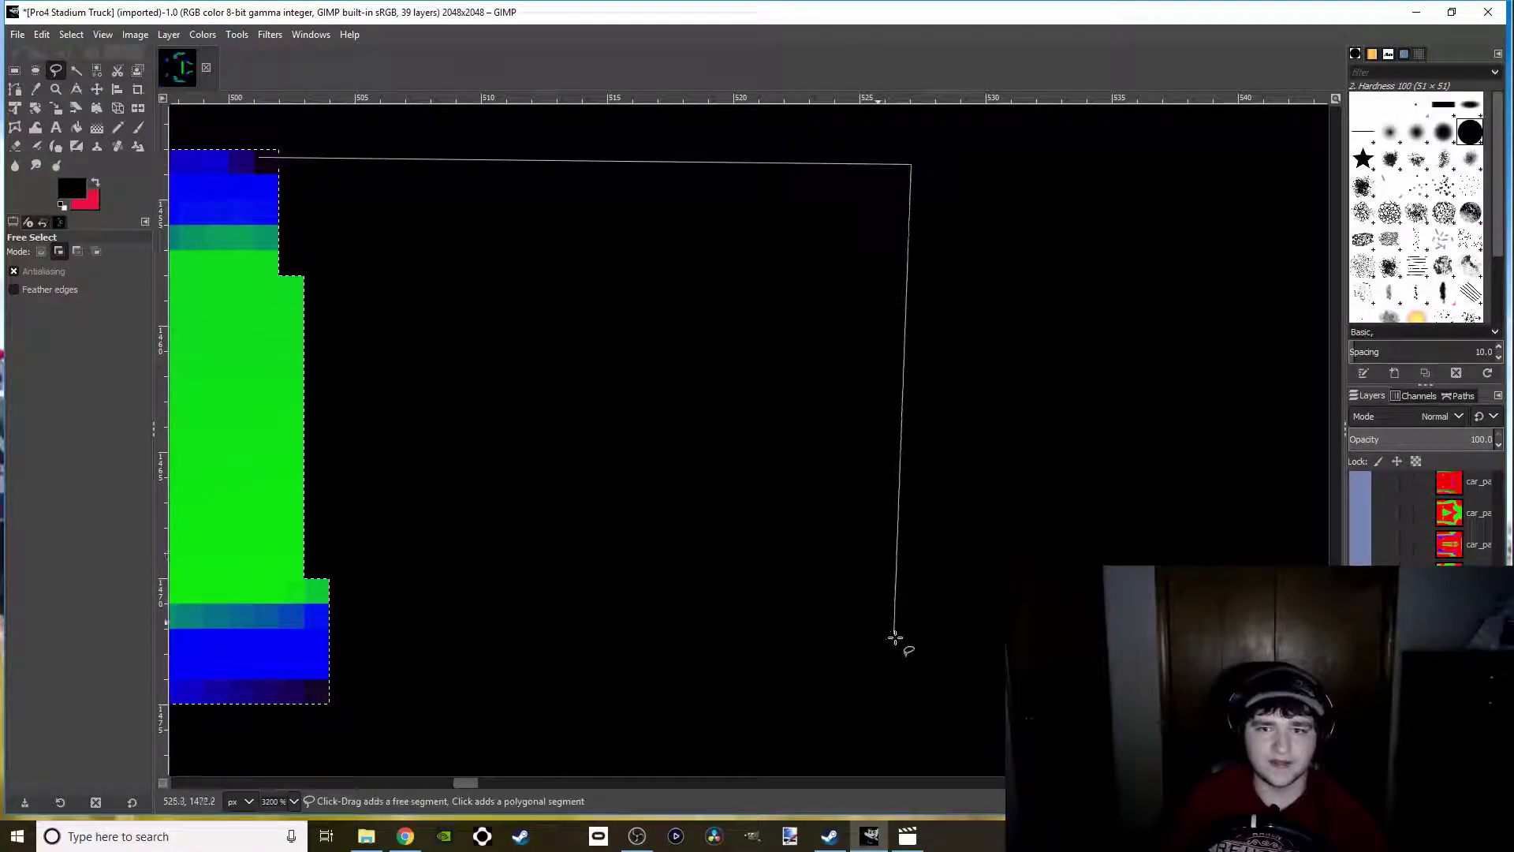
left_click(914, 710)
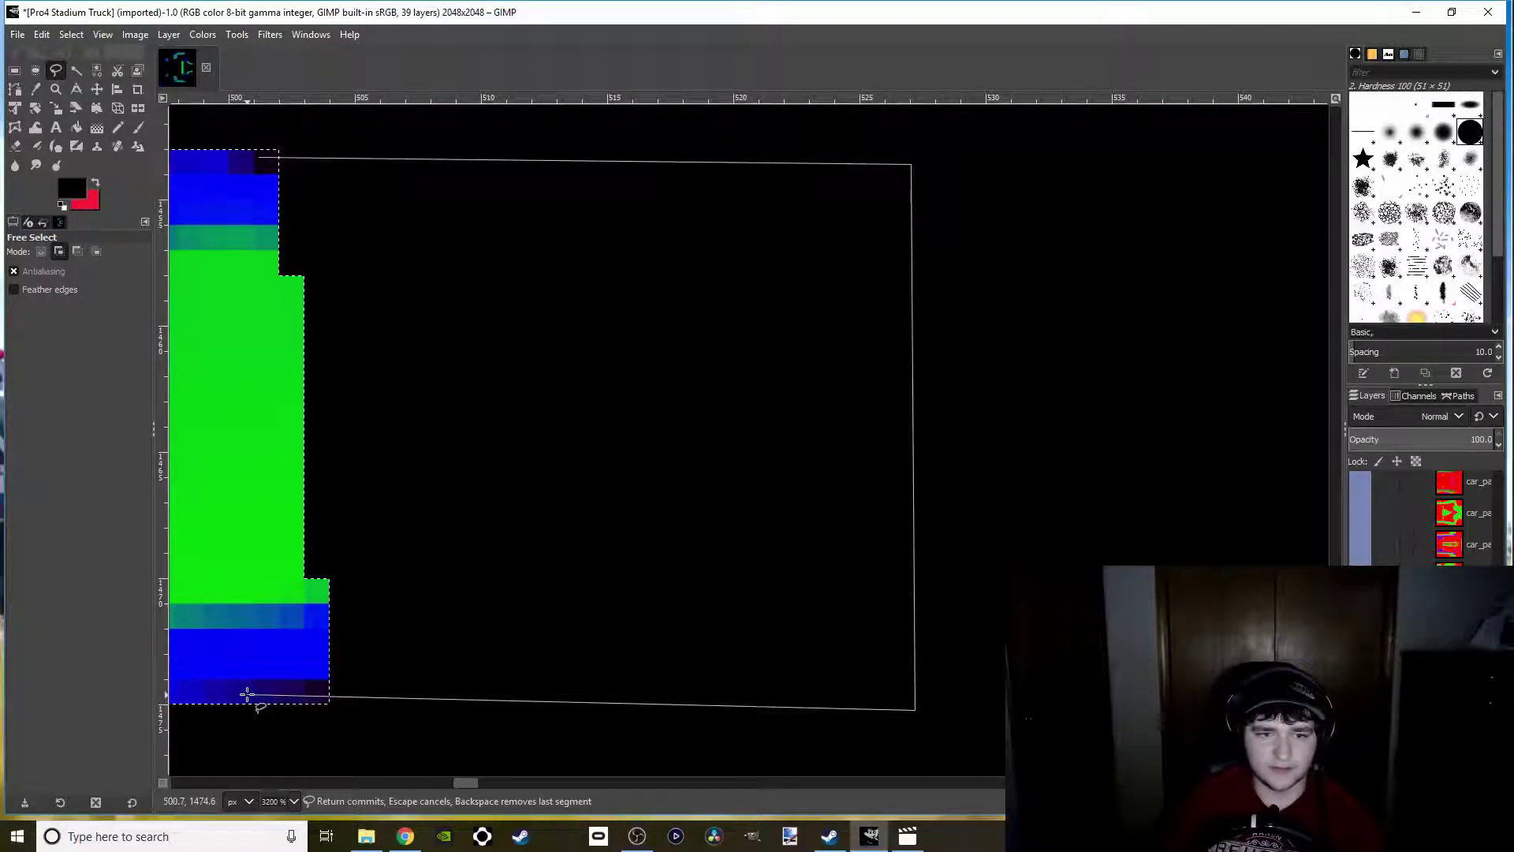
double_click(354, 281)
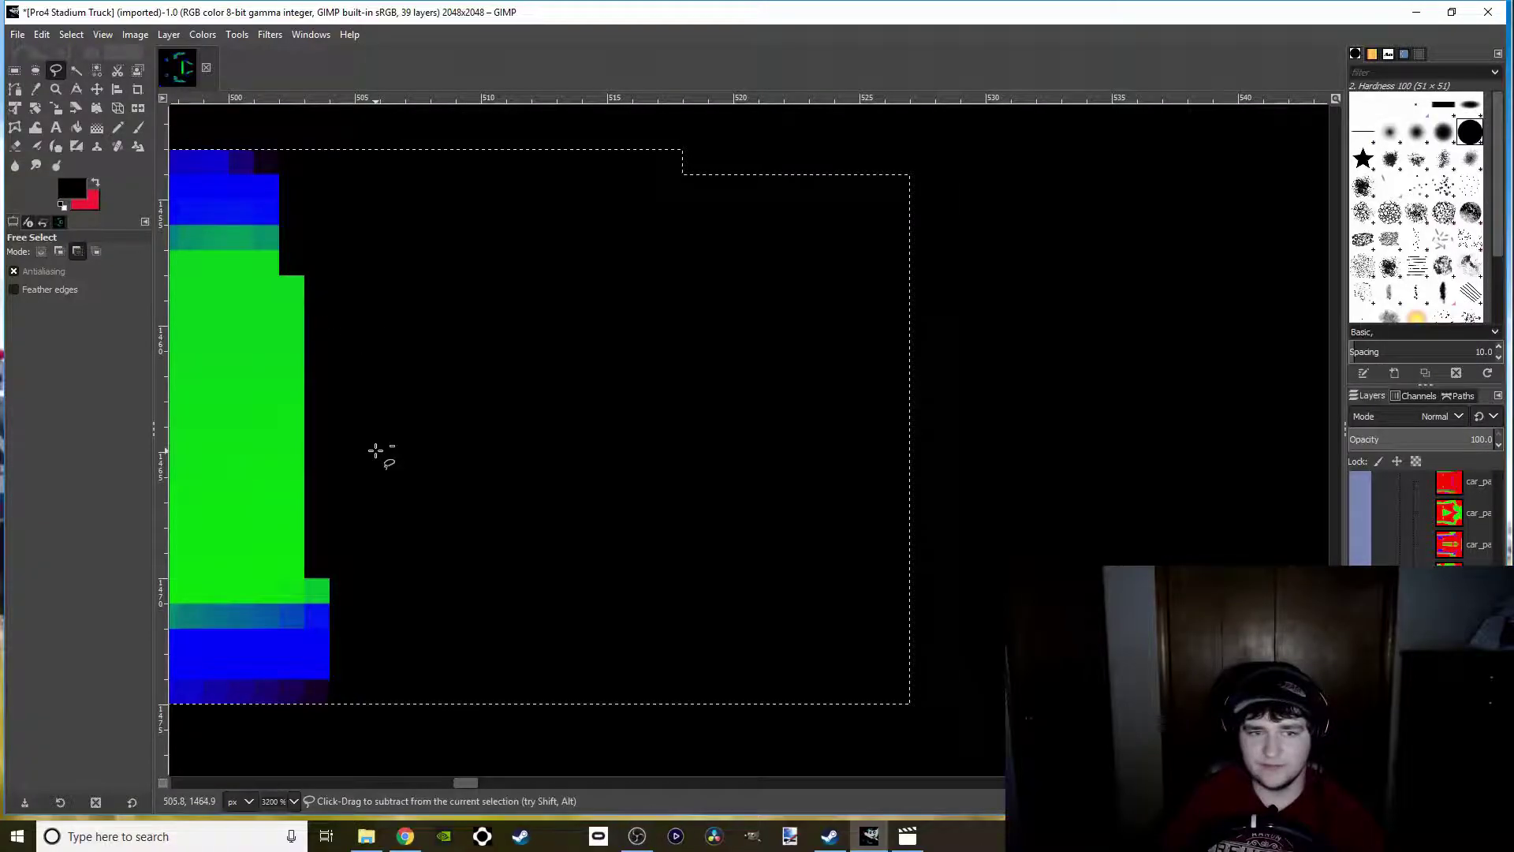
Add an area about 26 px wide to the selection beyond the right end of the lower thin blue strand
scroll(381, 452, "down", 3)
scroll(390, 543, "up", 4)
scroll(398, 475, "up", 2)
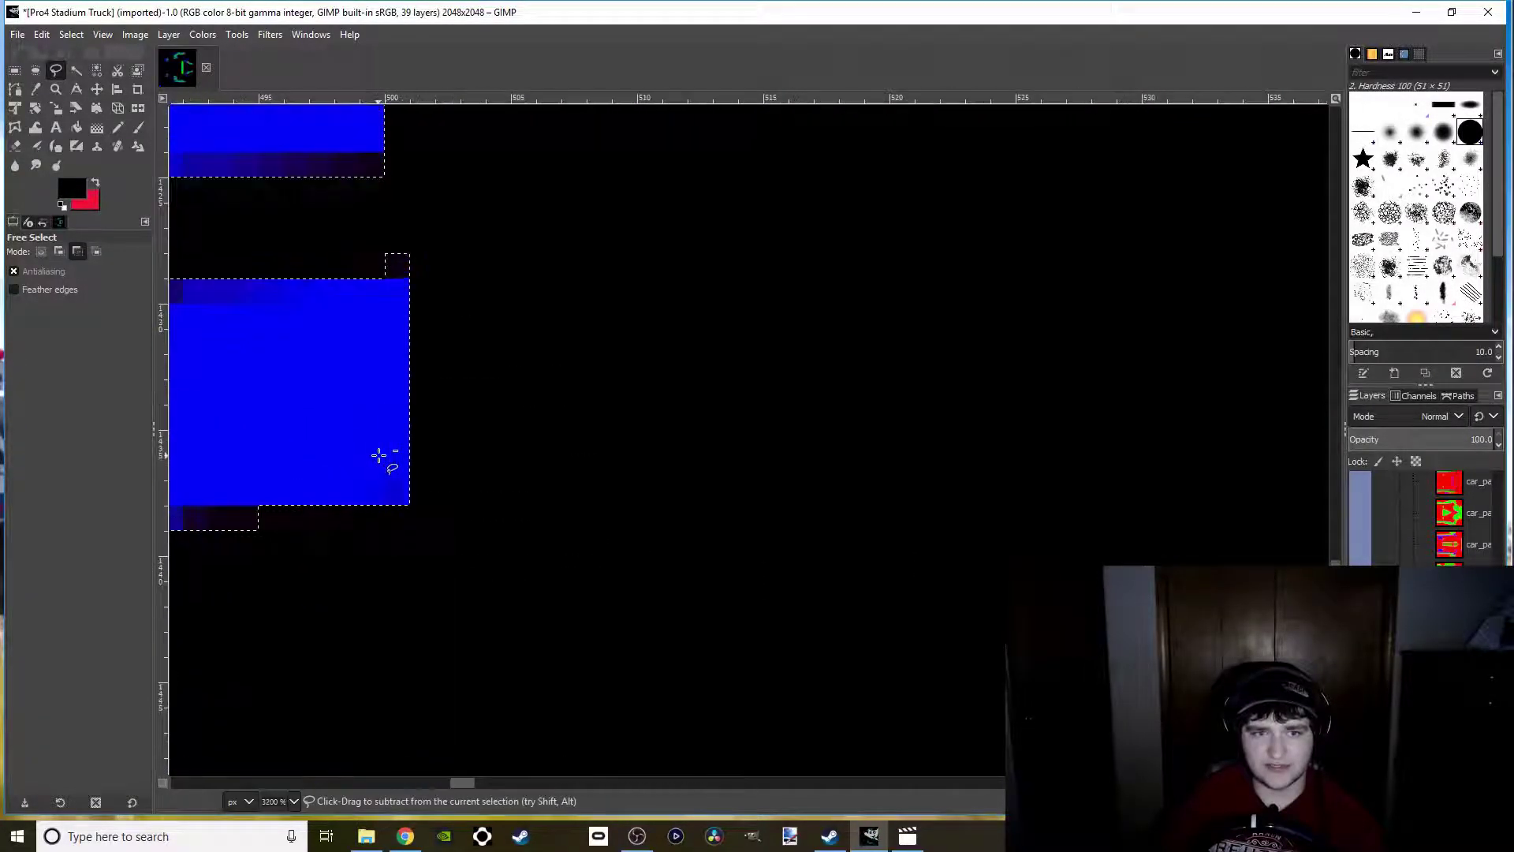
scroll(352, 450, "down", 3)
scroll(500, 365, "left", 5)
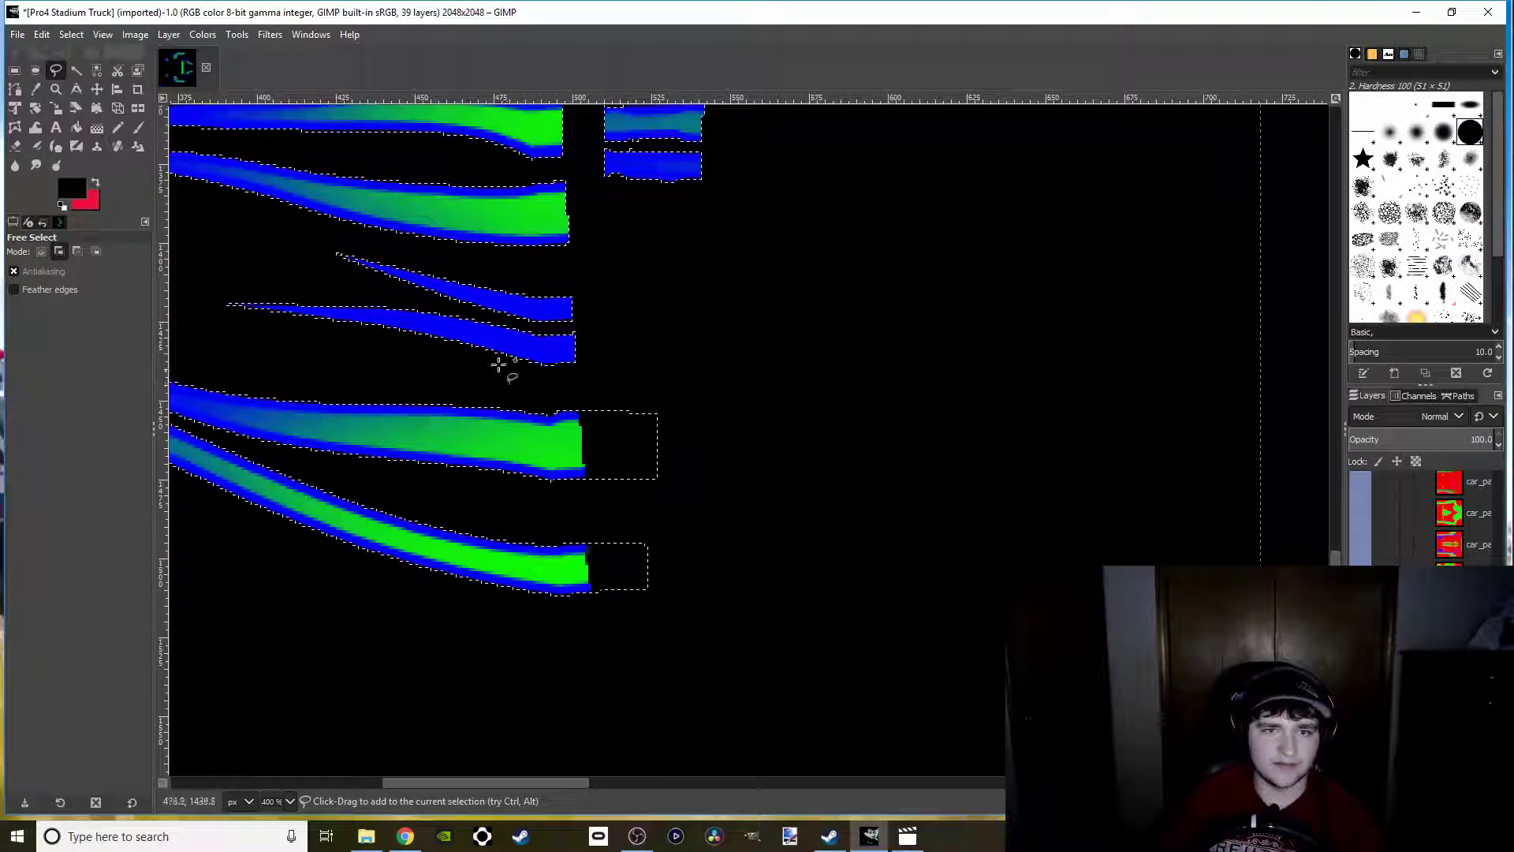
scroll(581, 412, "down", 1)
scroll(513, 442, "right", 3)
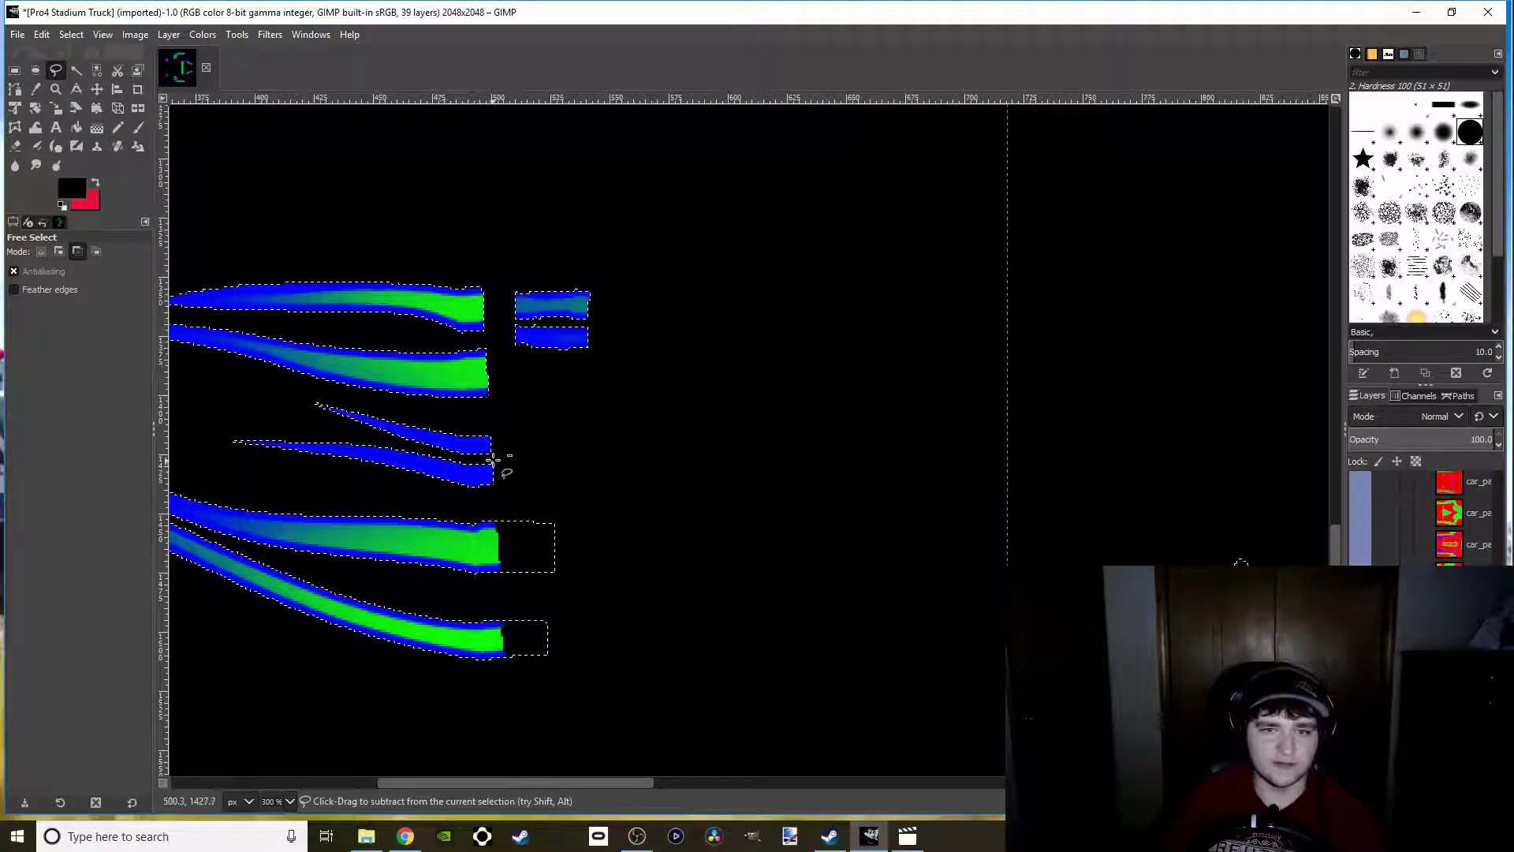
scroll(505, 473, "up", 6)
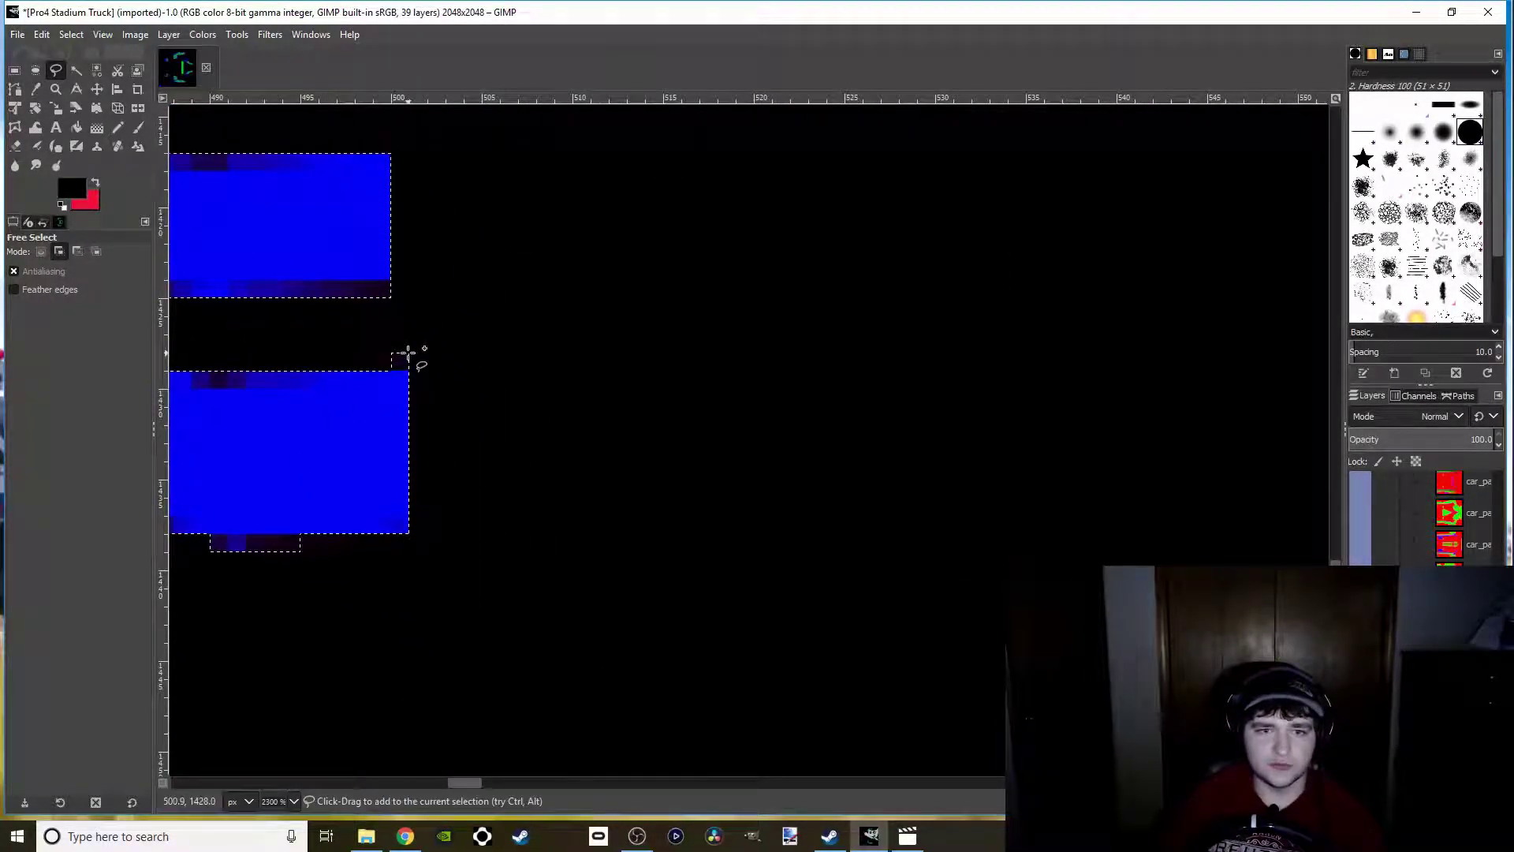
left_click(400, 360)
left_click(880, 364)
left_click(877, 558)
left_click(373, 525)
left_click(400, 362)
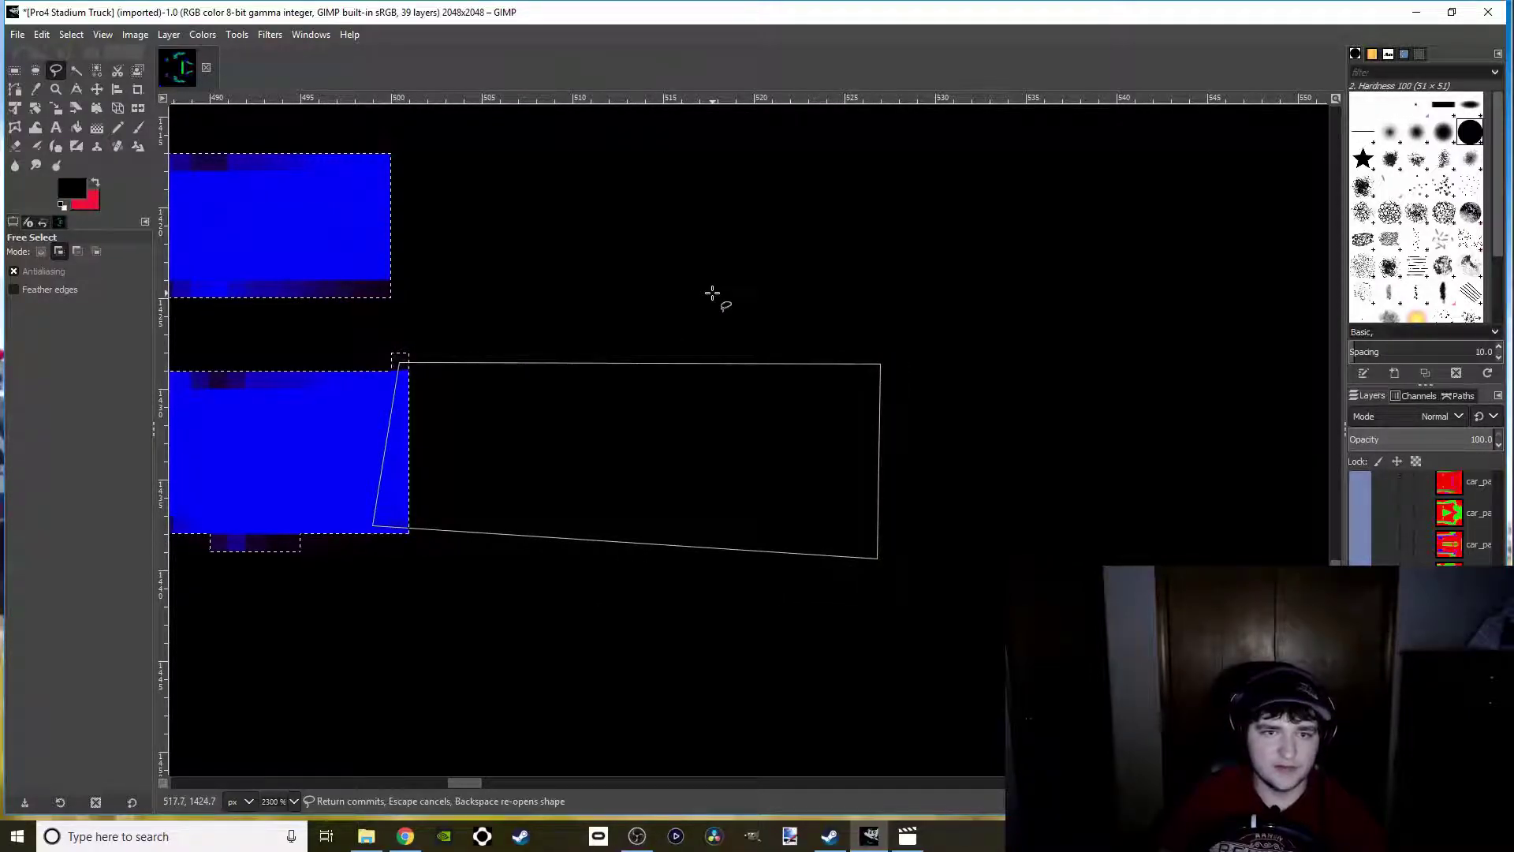
key("Return")
Add an area about 27 px wide to the selection beyond the right end of the upper thin blue strand
scroll(430, 362, "up", 4)
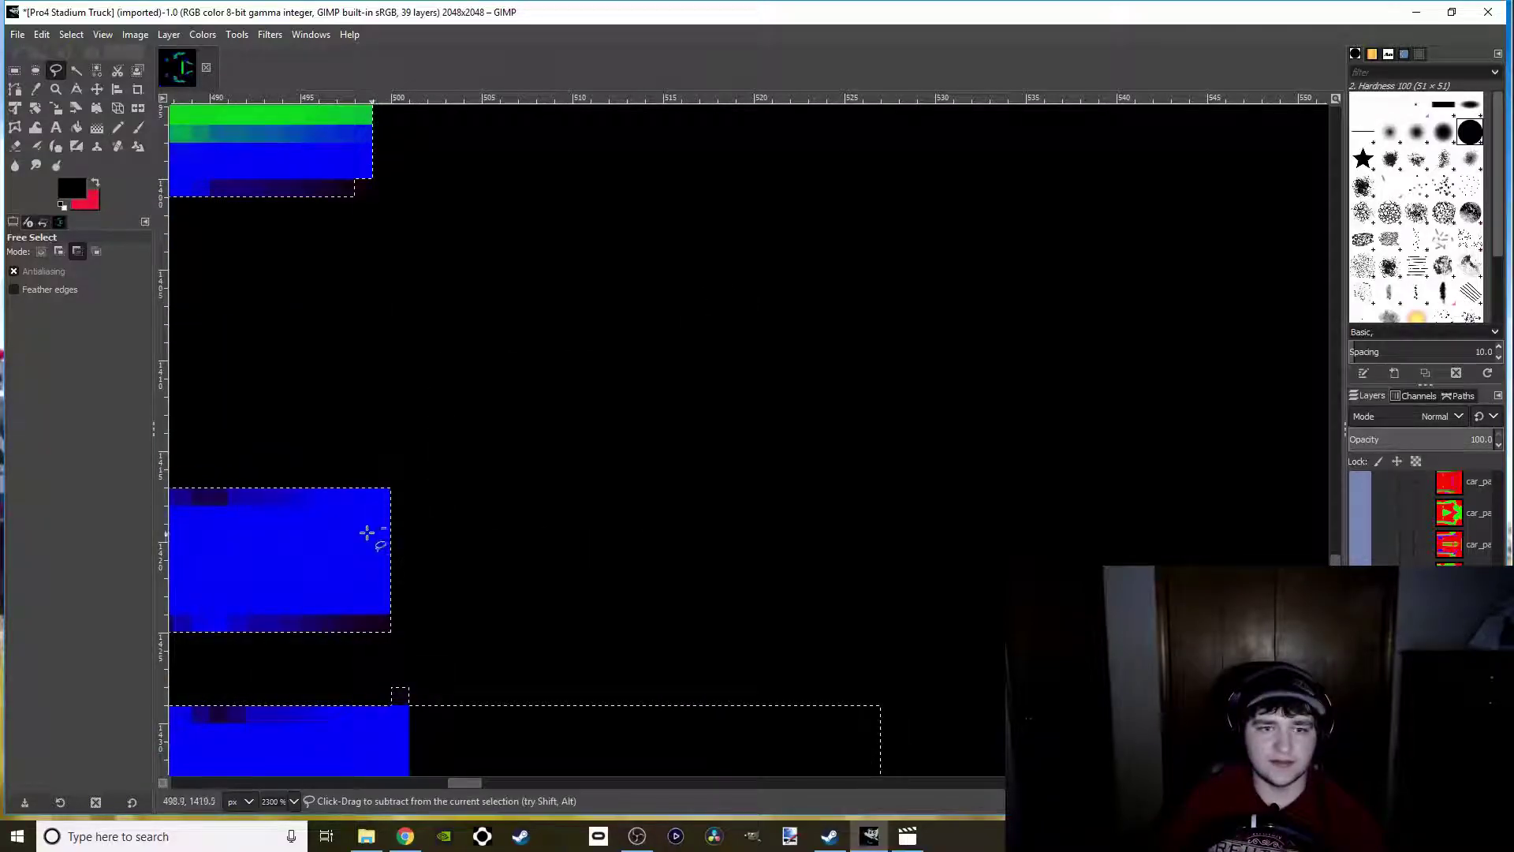
left_click(381, 494)
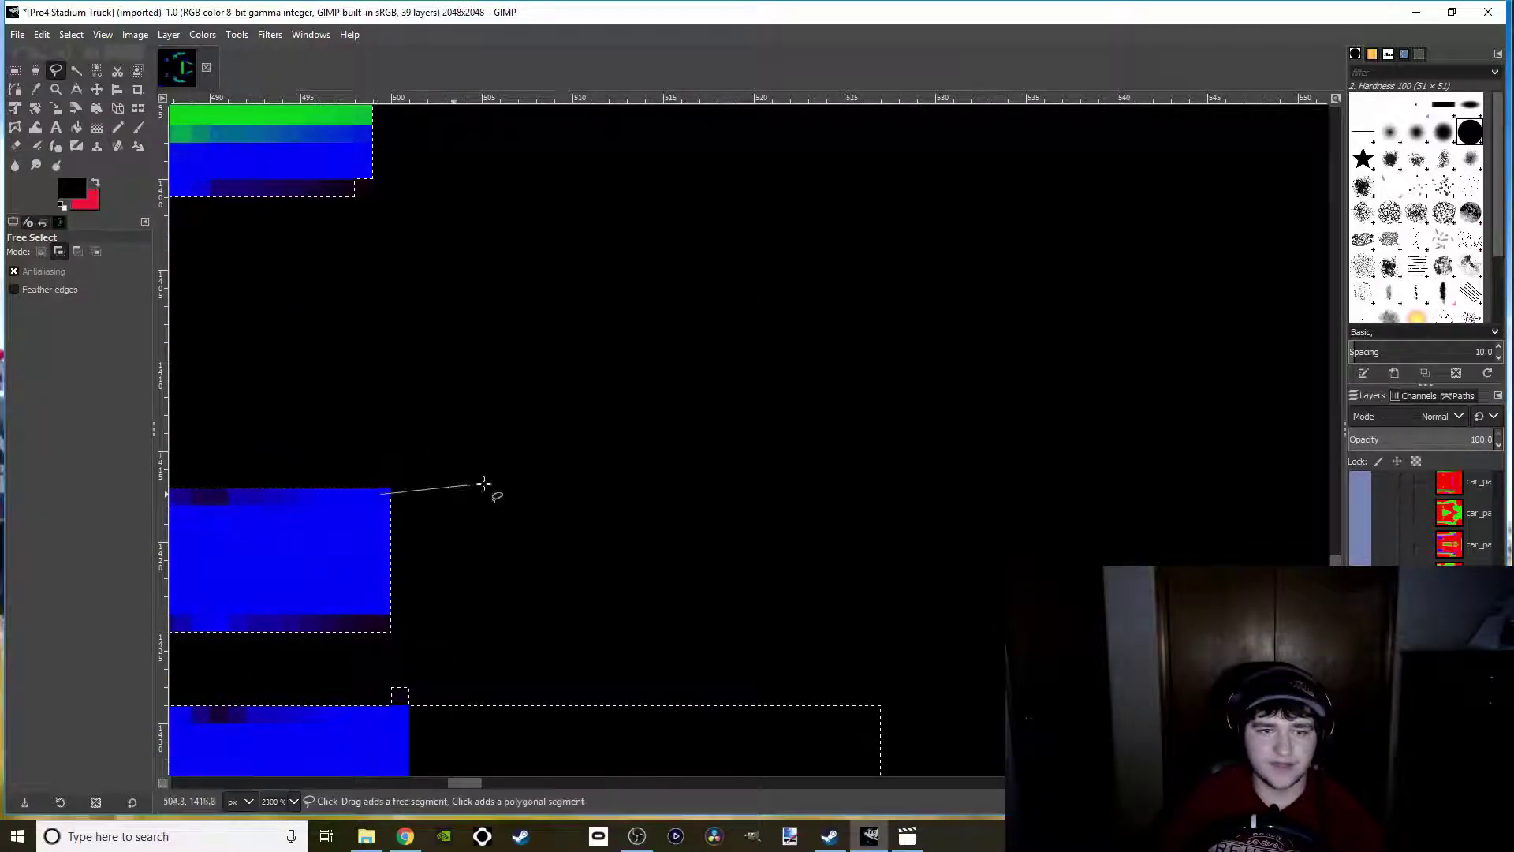
left_click(895, 493)
left_click(886, 628)
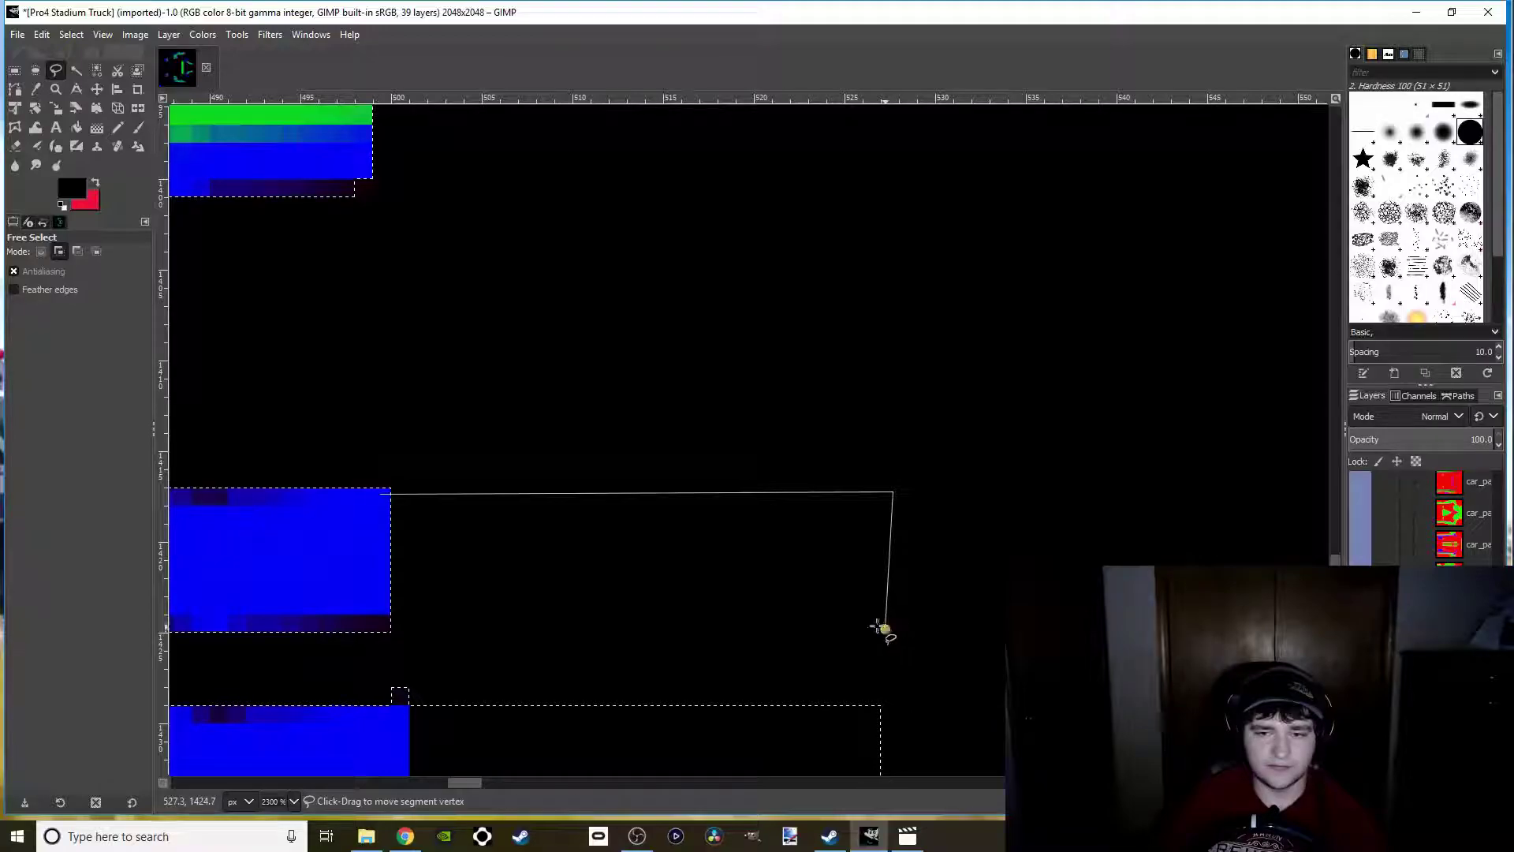
left_click(360, 624)
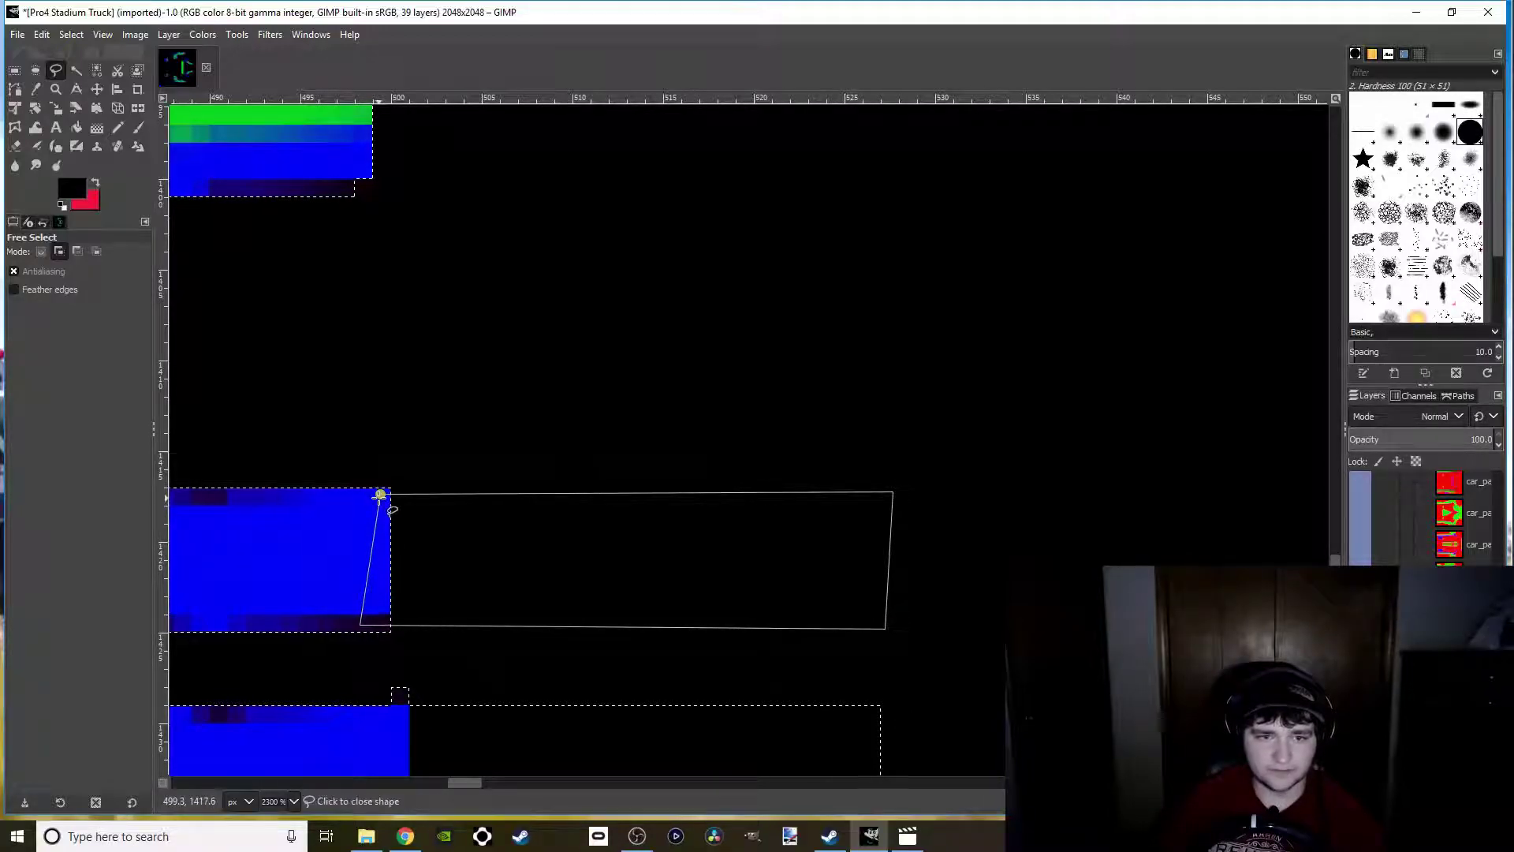
key("Return")
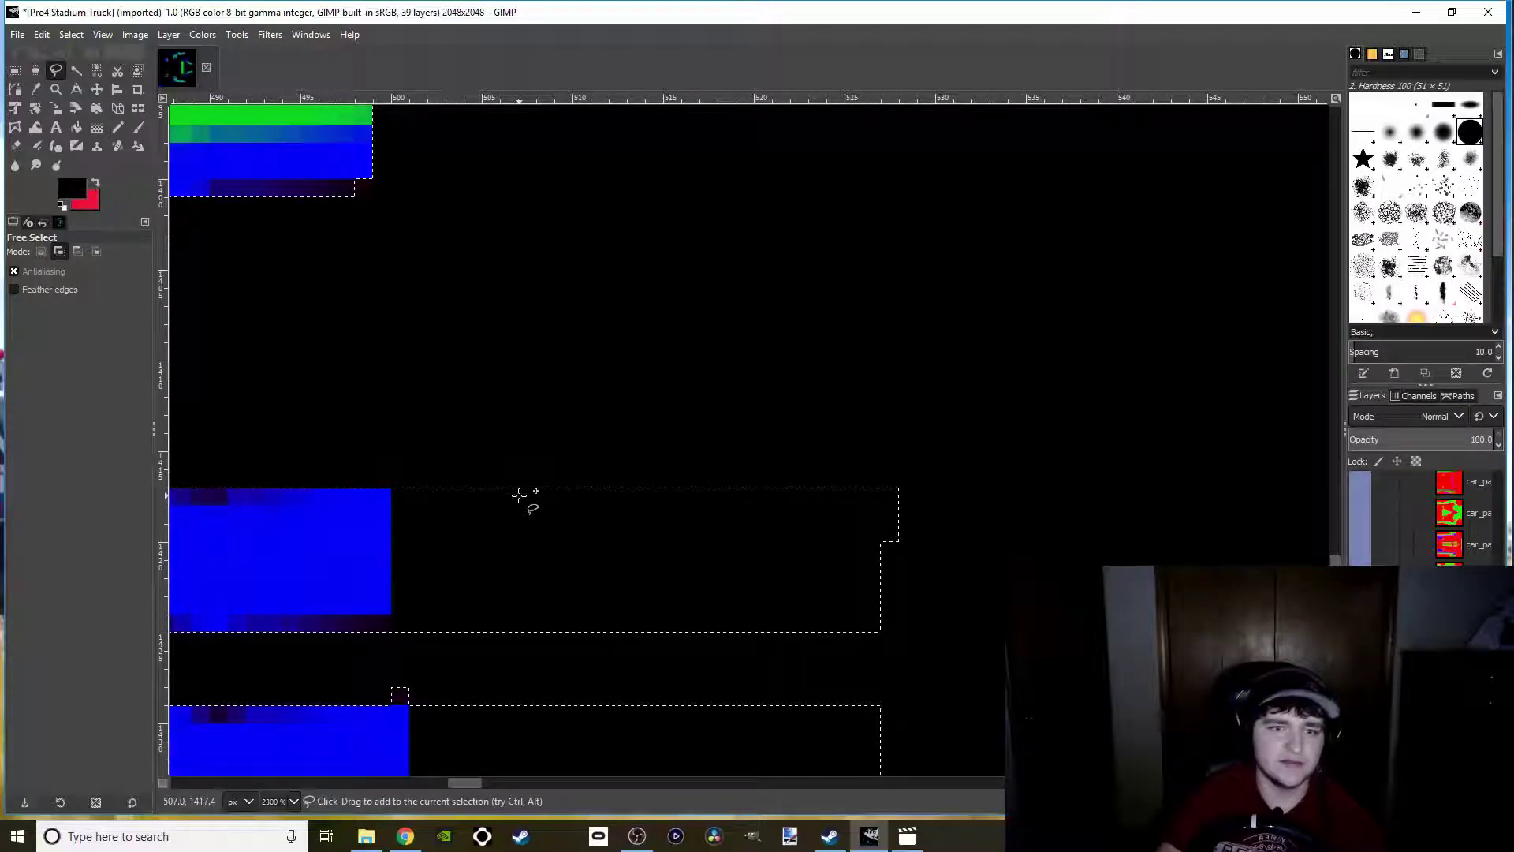
Add an area about 26 px wide to the selection beyond the right end of the second green strand from the top
scroll(489, 473, "up", 5)
scroll(446, 450, "up", 3)
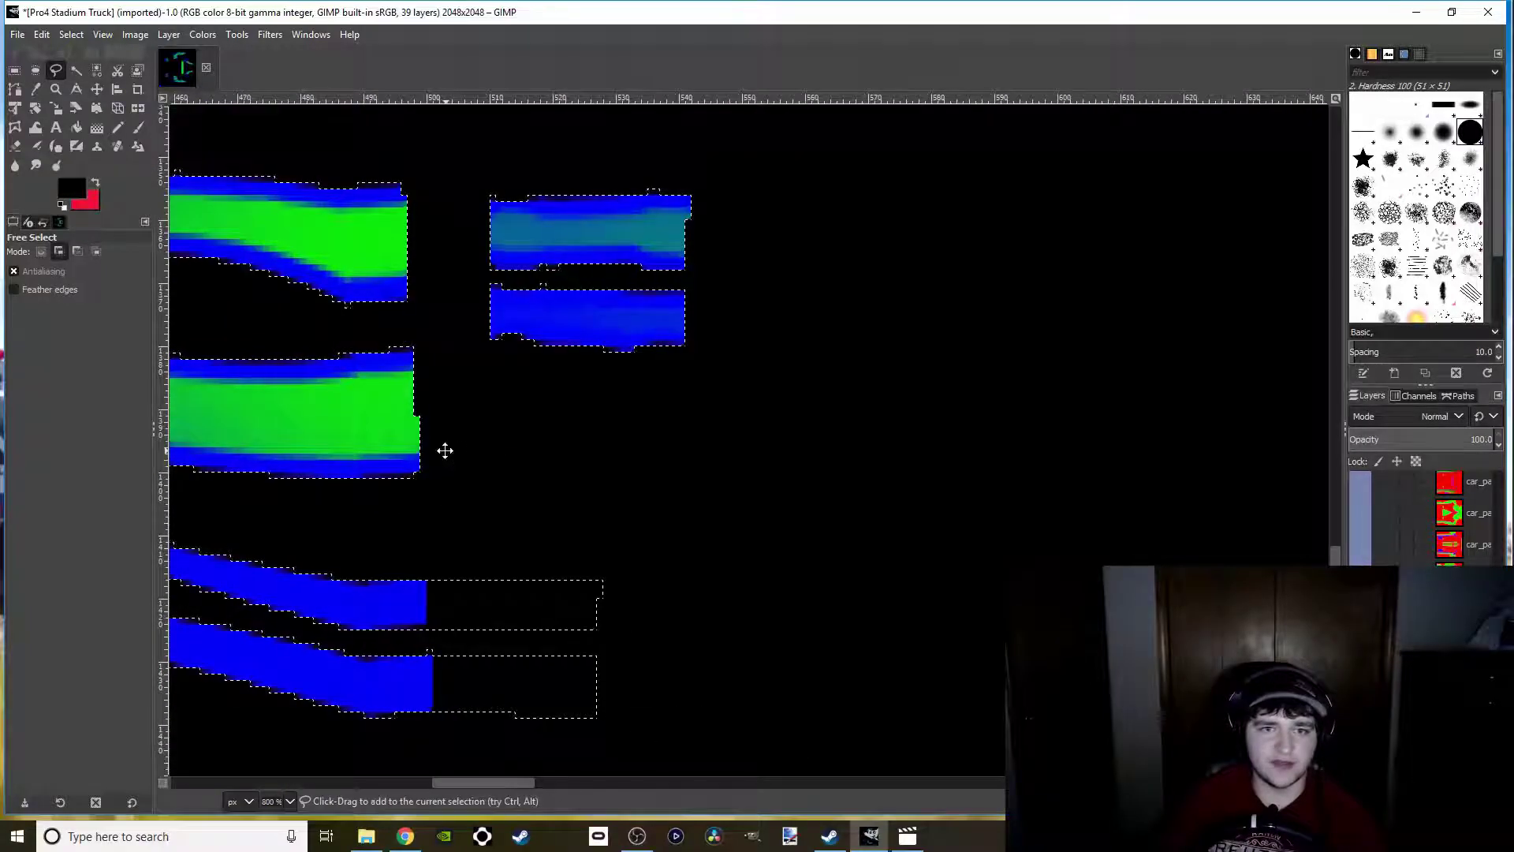
scroll(441, 449, "up", 3)
scroll(386, 453, "down", 3)
scroll(340, 347, "right", 3)
left_click(281, 257)
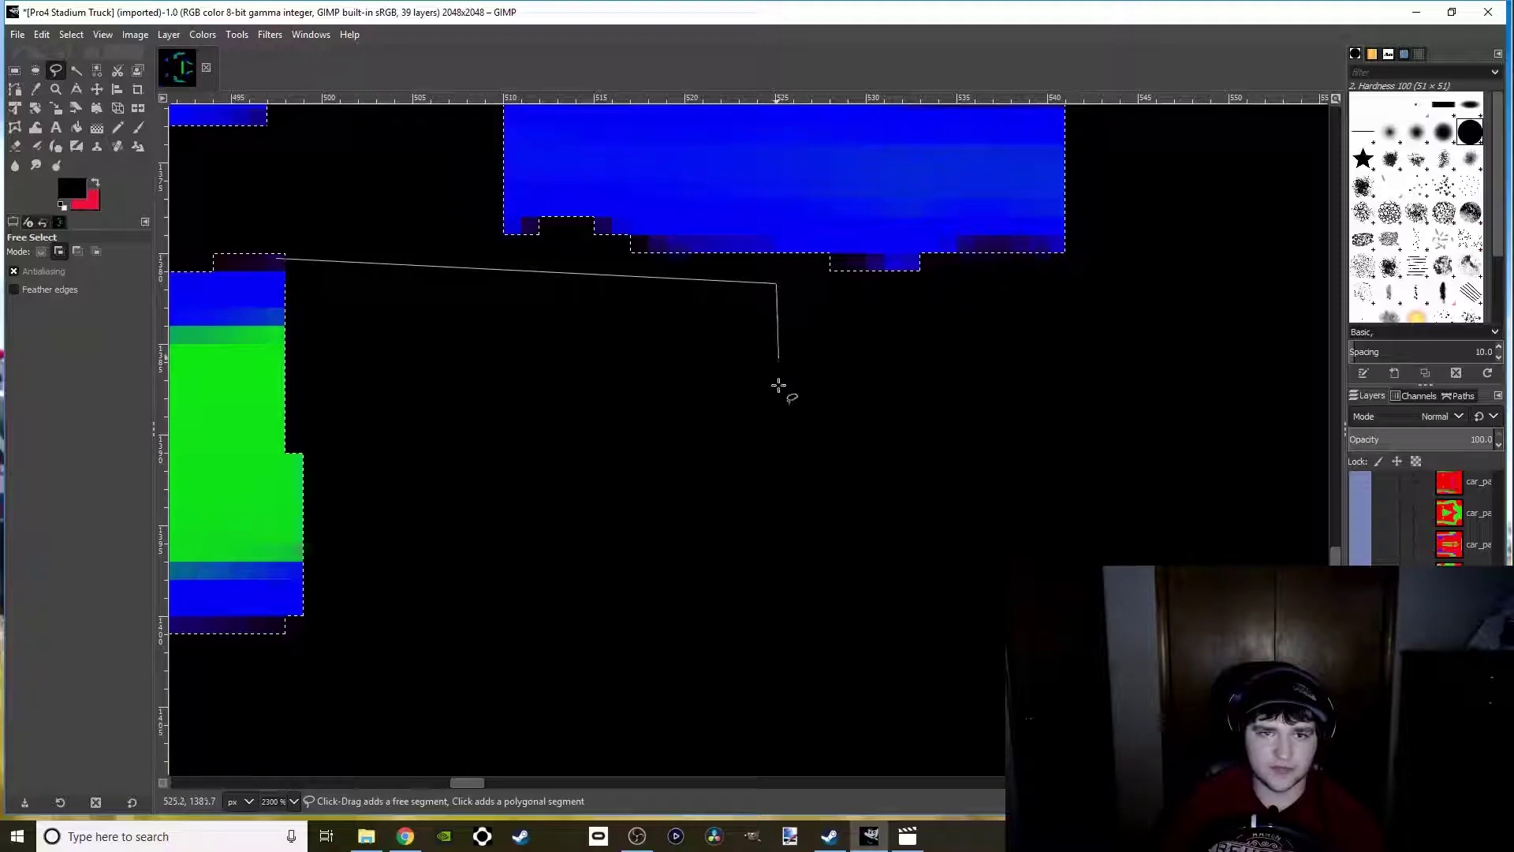
left_click(768, 657)
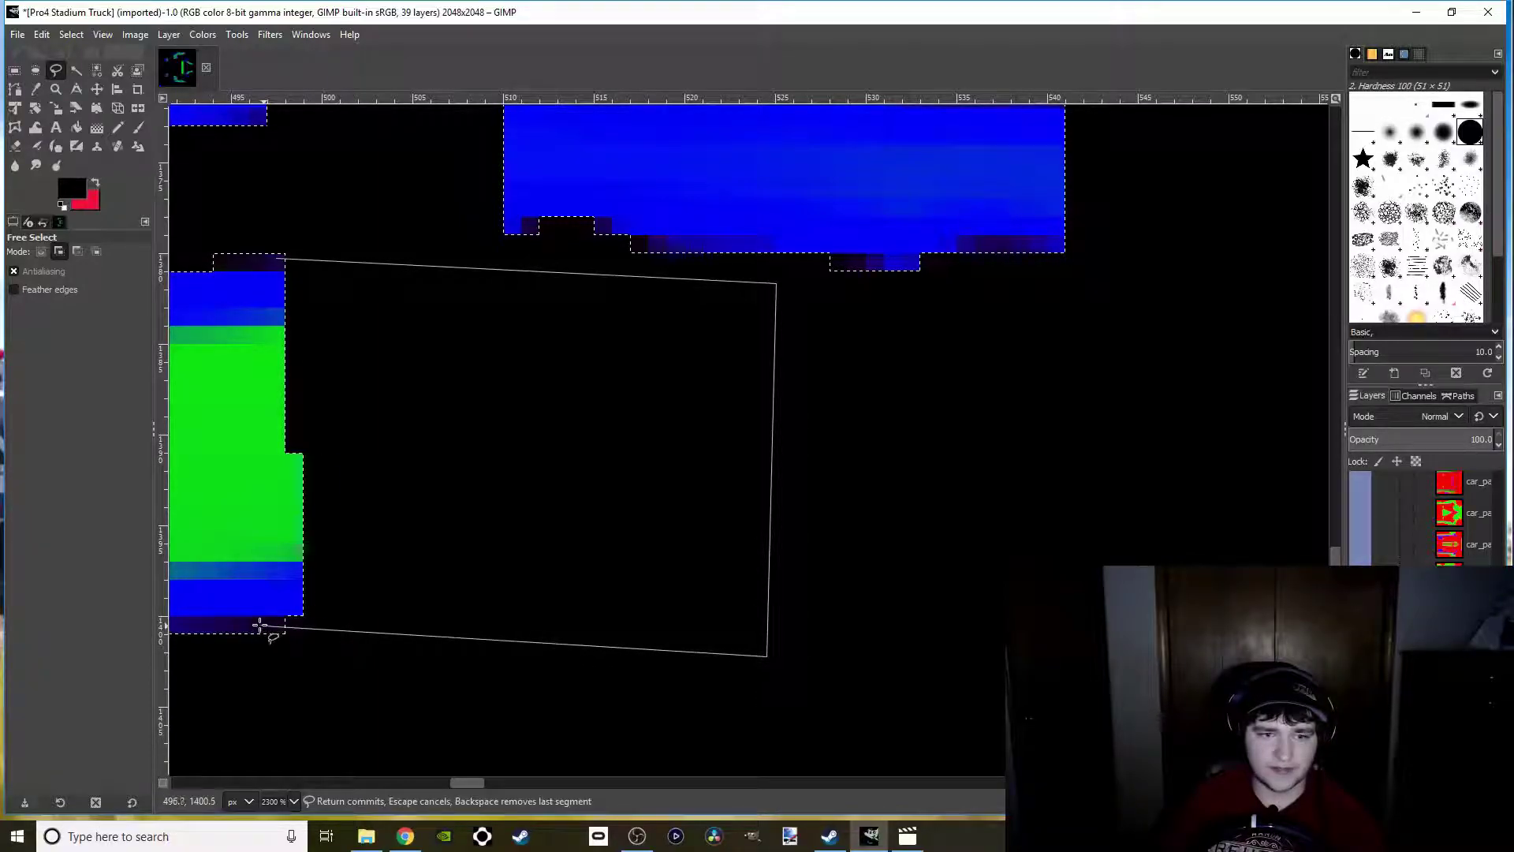
left_click(277, 258)
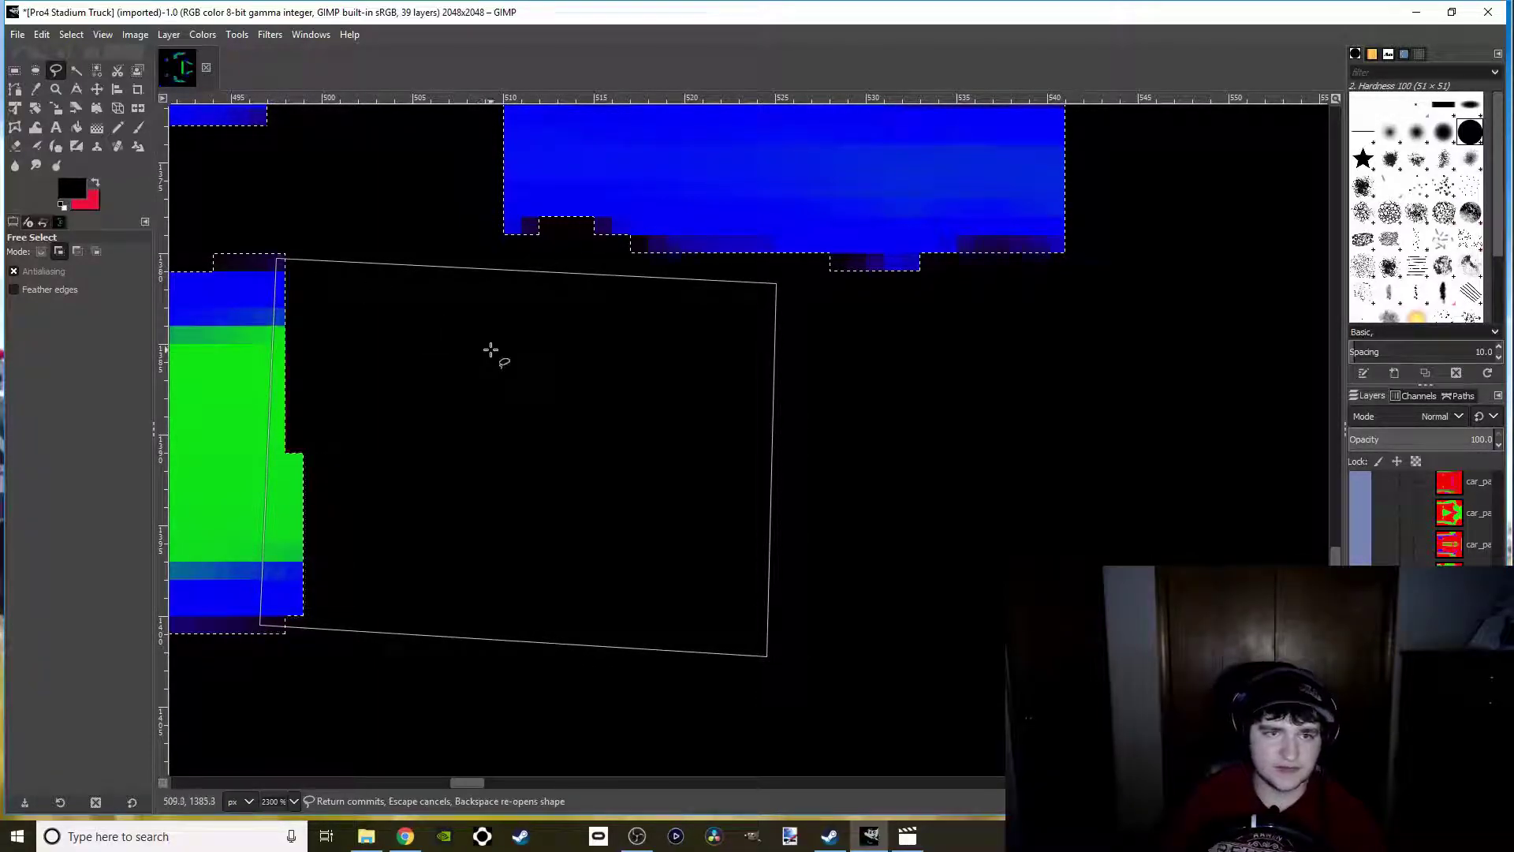
key("Return")
Add an area about 7 px wide to the selection beyond the topmost strand's right end, stopping short of the small detached pieces
scroll(419, 385, "down", 2)
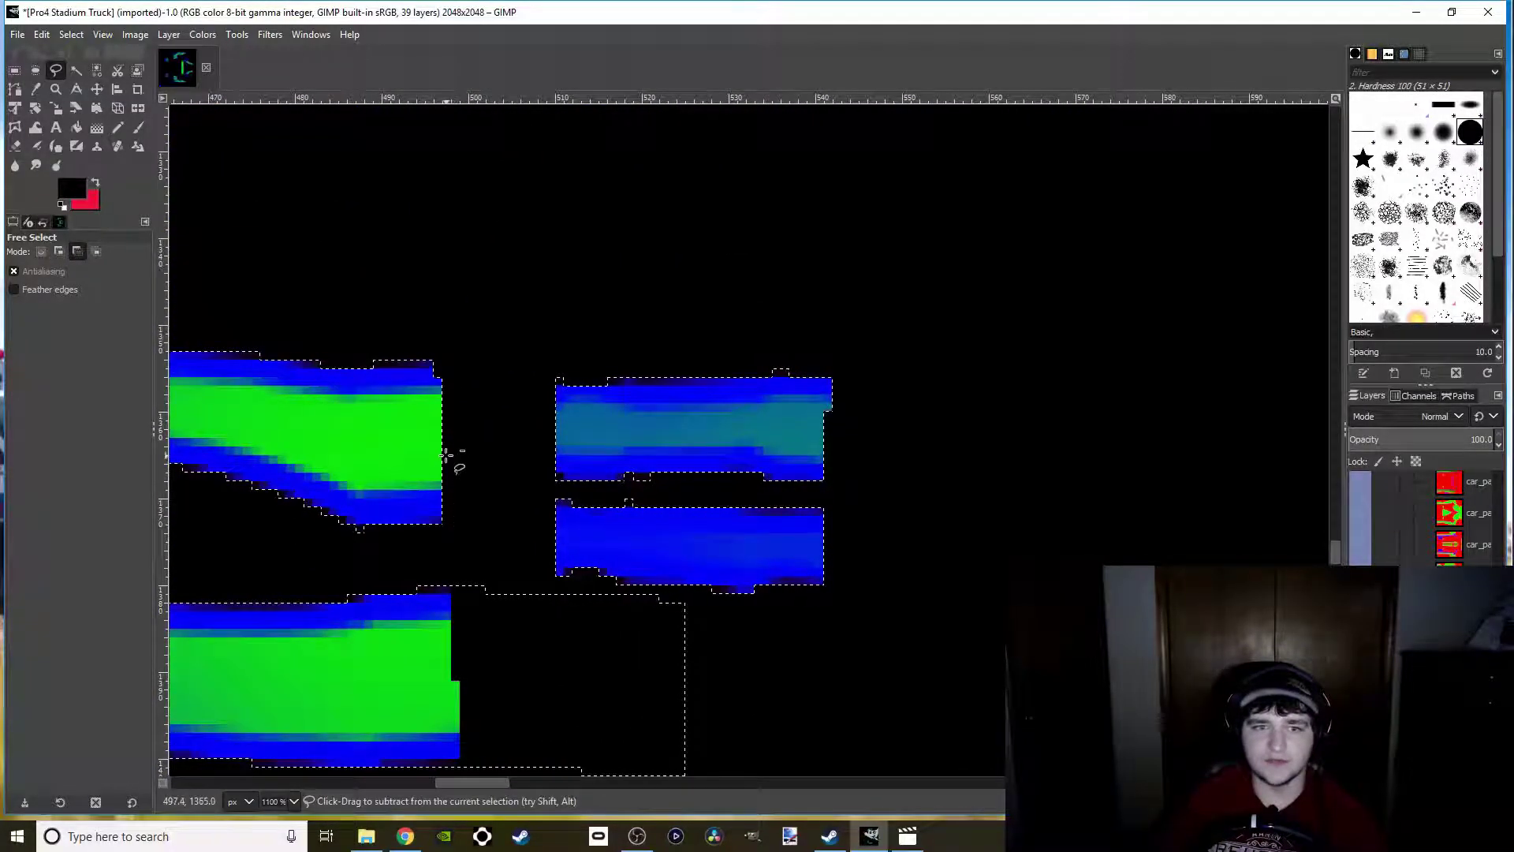
scroll(449, 457, "up", 2)
scroll(427, 477, "up", 1)
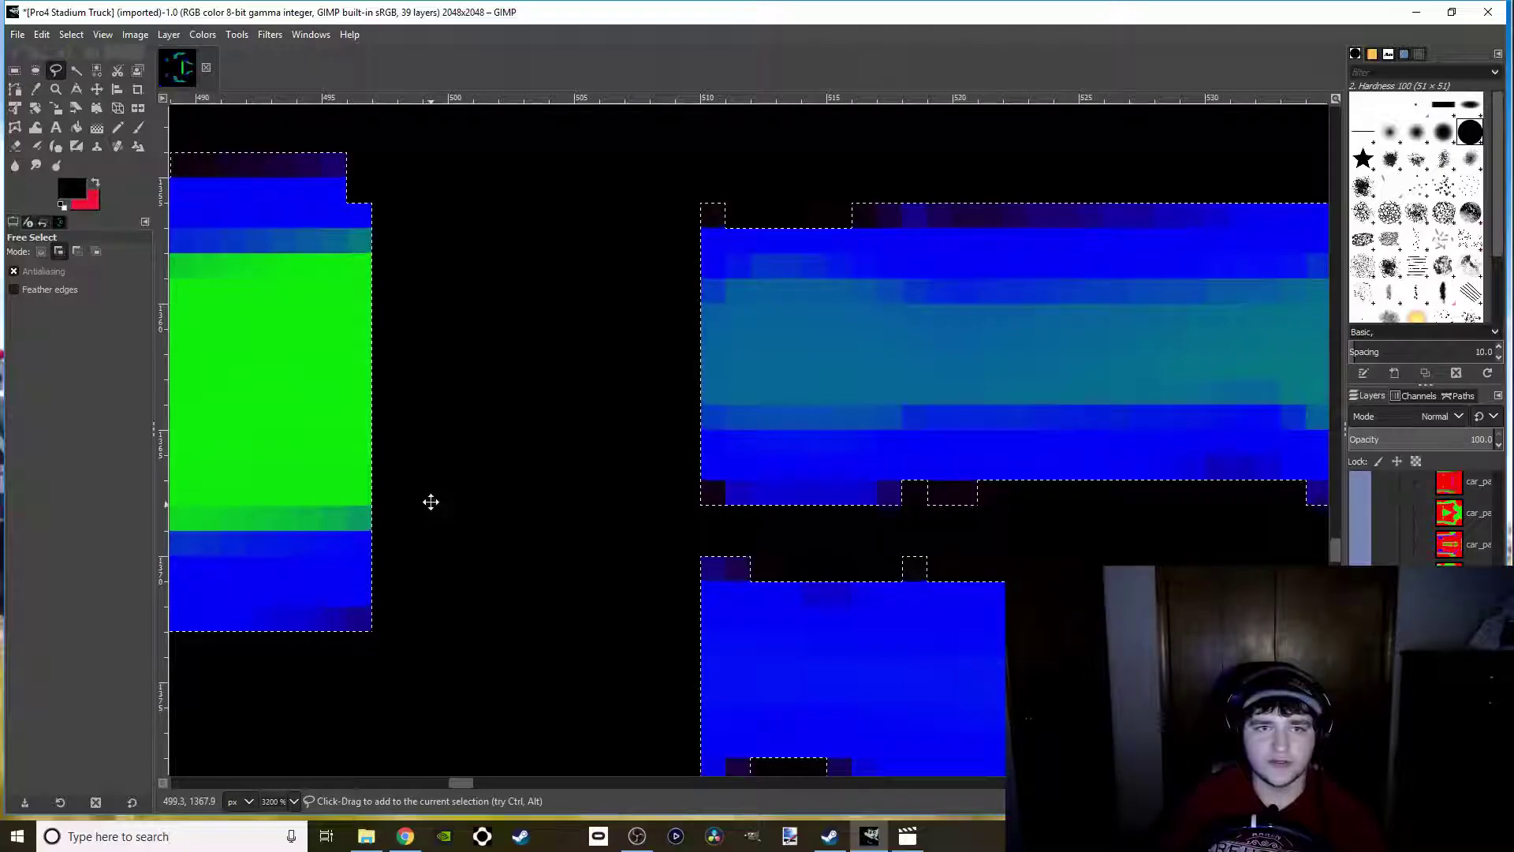
left_click_drag(429, 500, 357, 520)
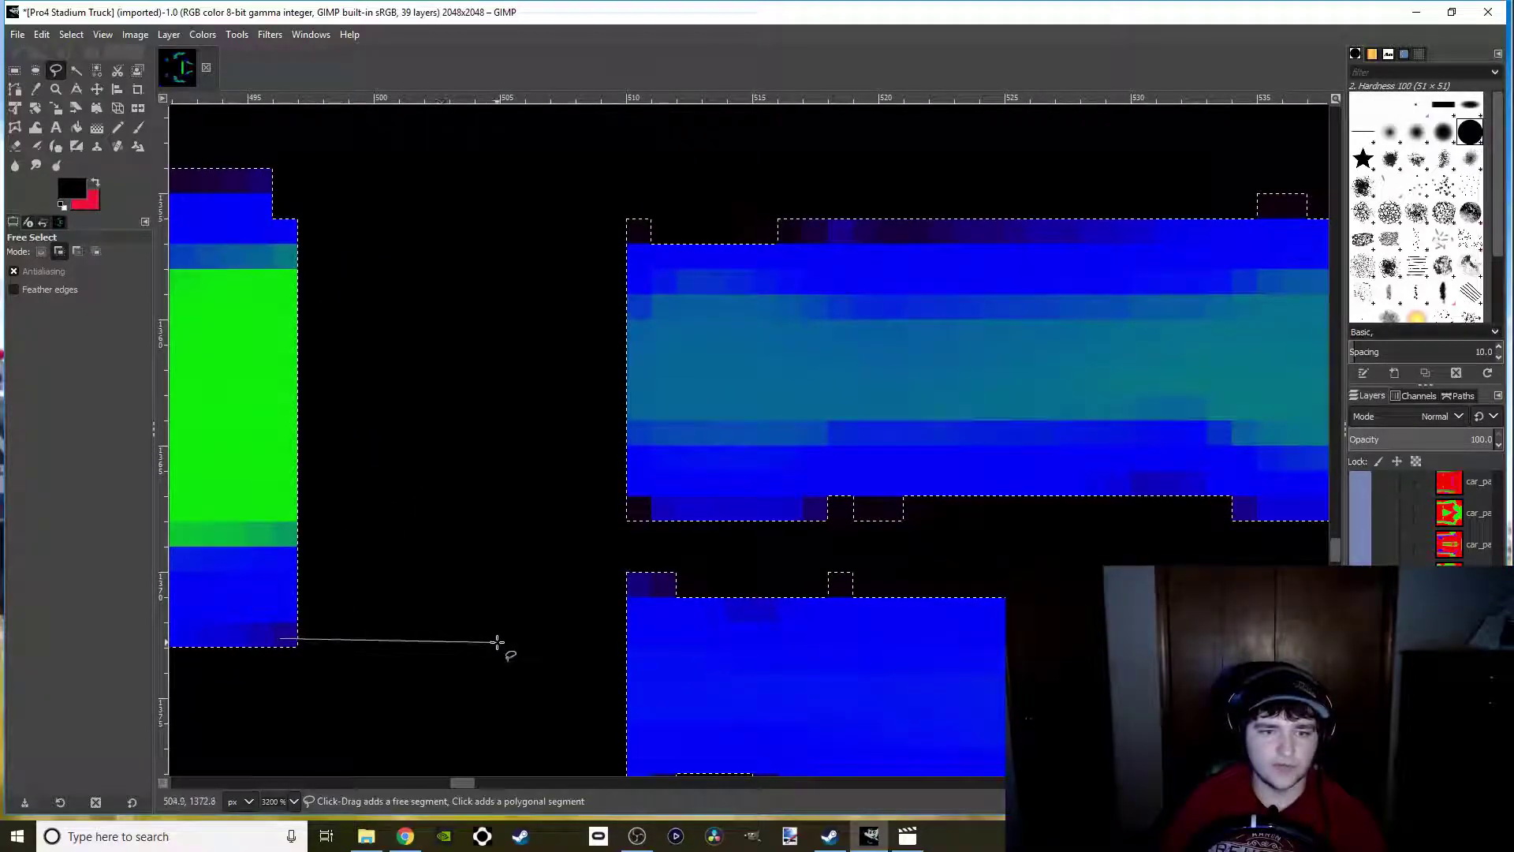
left_click(483, 638)
left_click(484, 173)
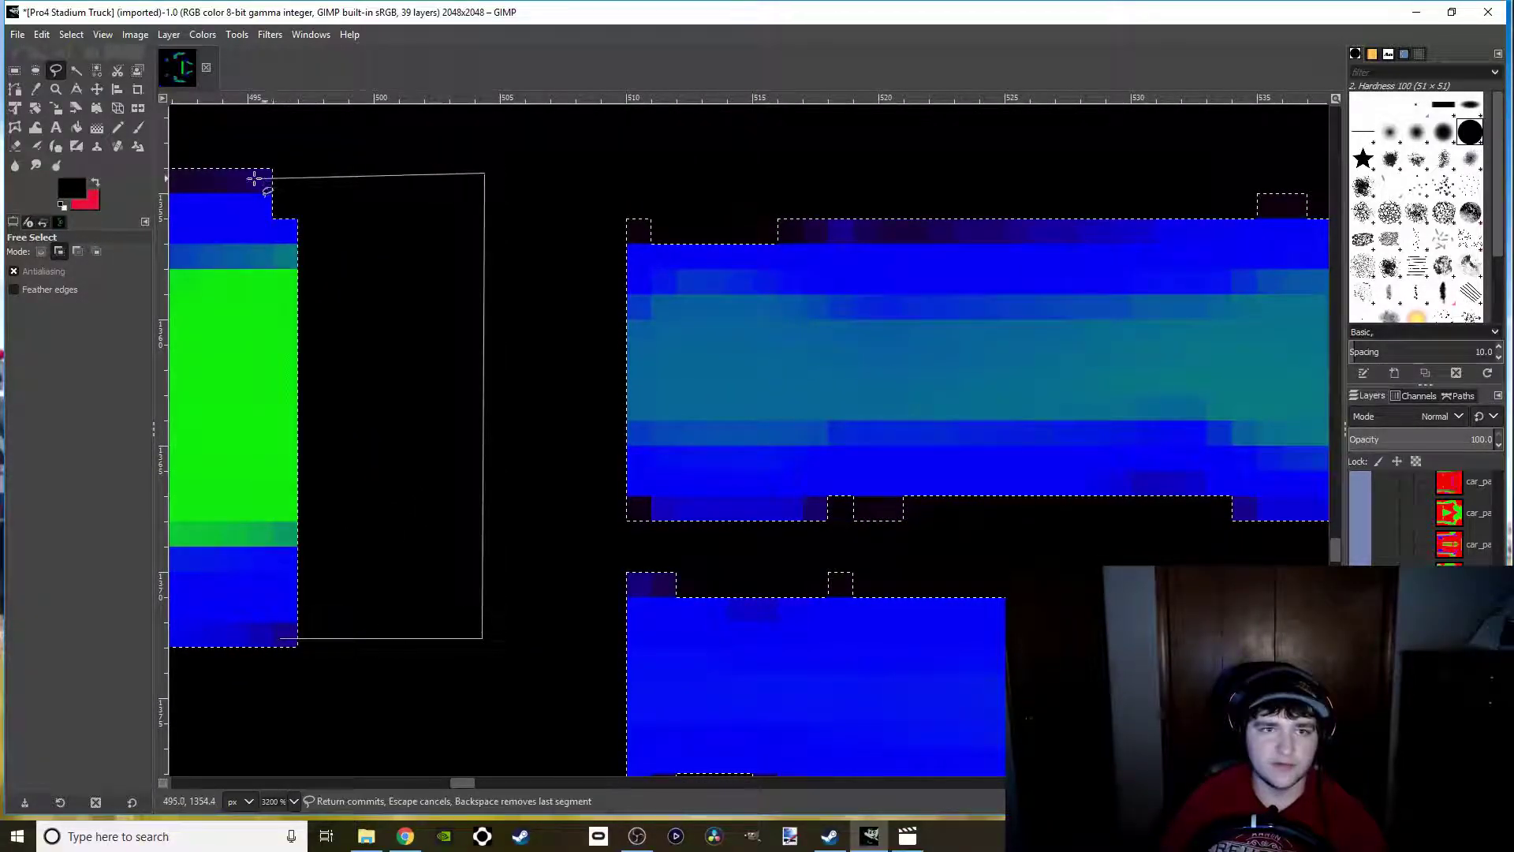
left_click(280, 637)
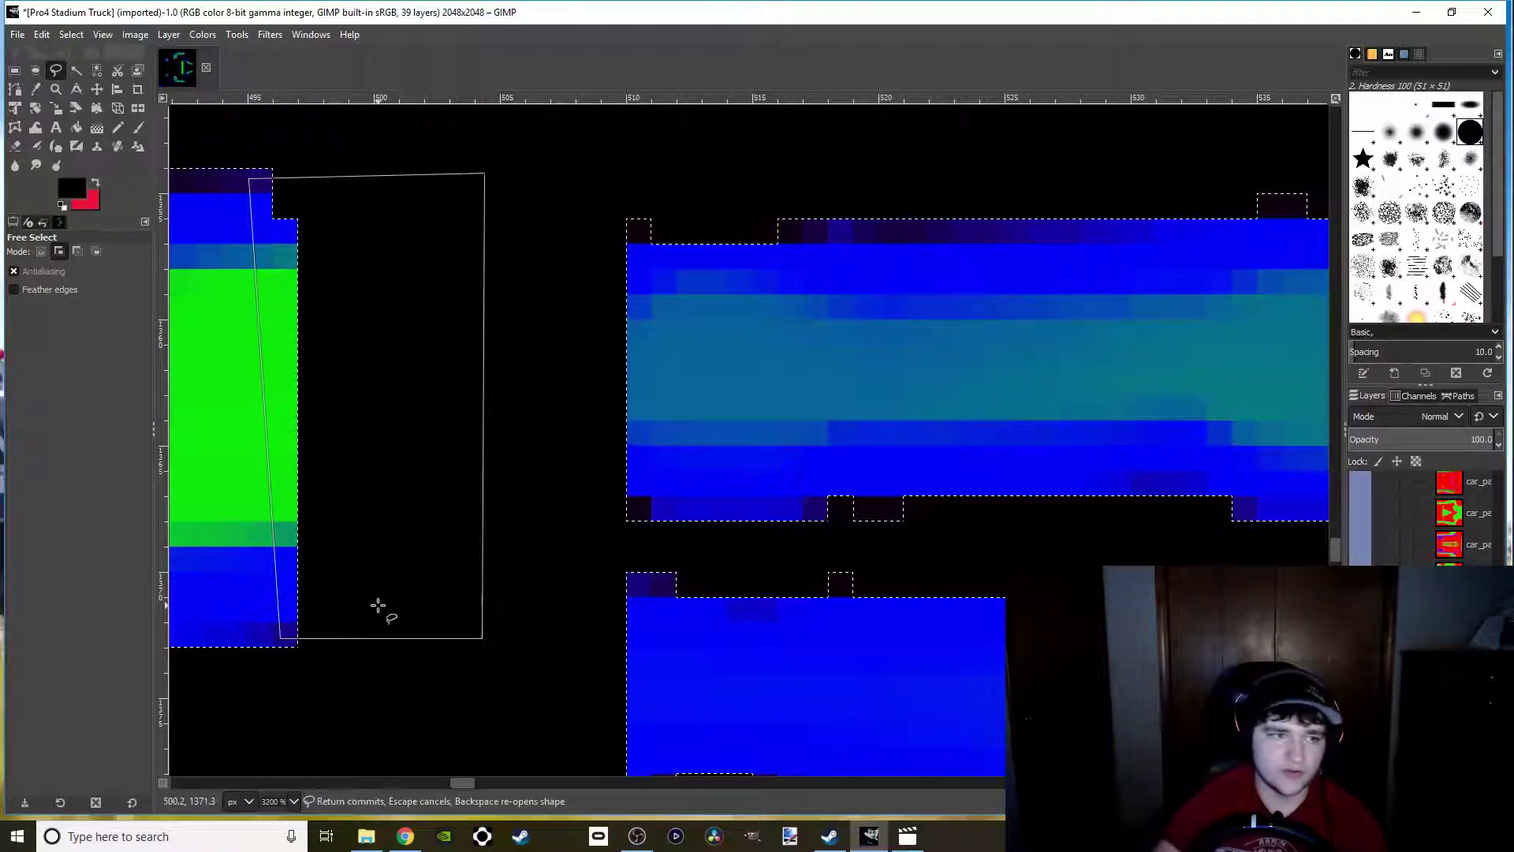
key("Return")
Add an area about 4 px wide to the selection beyond the left end of the upper detached flame piece
scroll(379, 605, "down", 5, "ctrl")
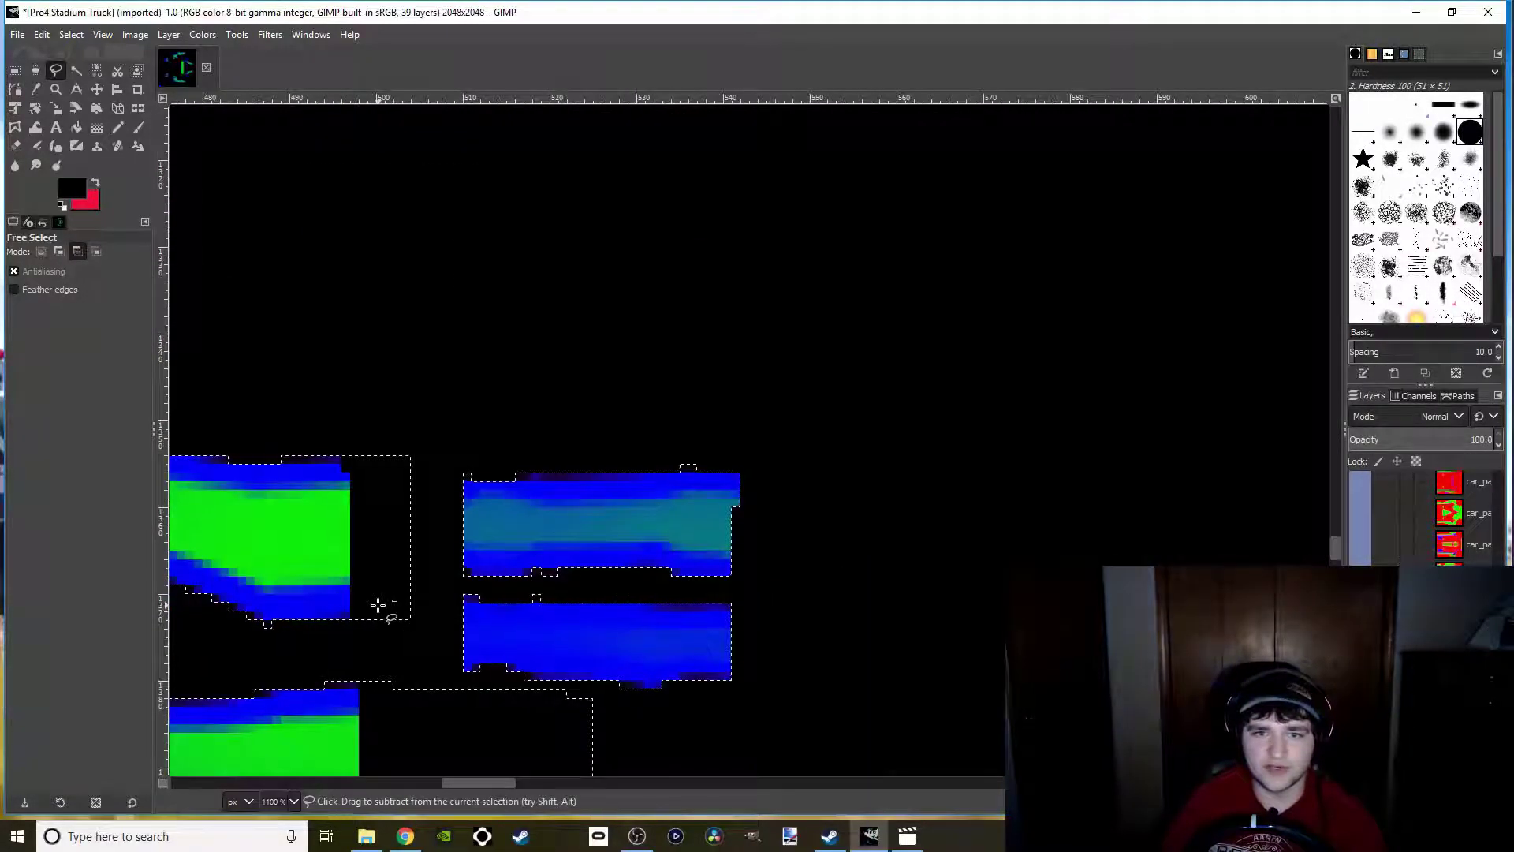
scroll(568, 609, "up", 1)
scroll(534, 483, "down", 3)
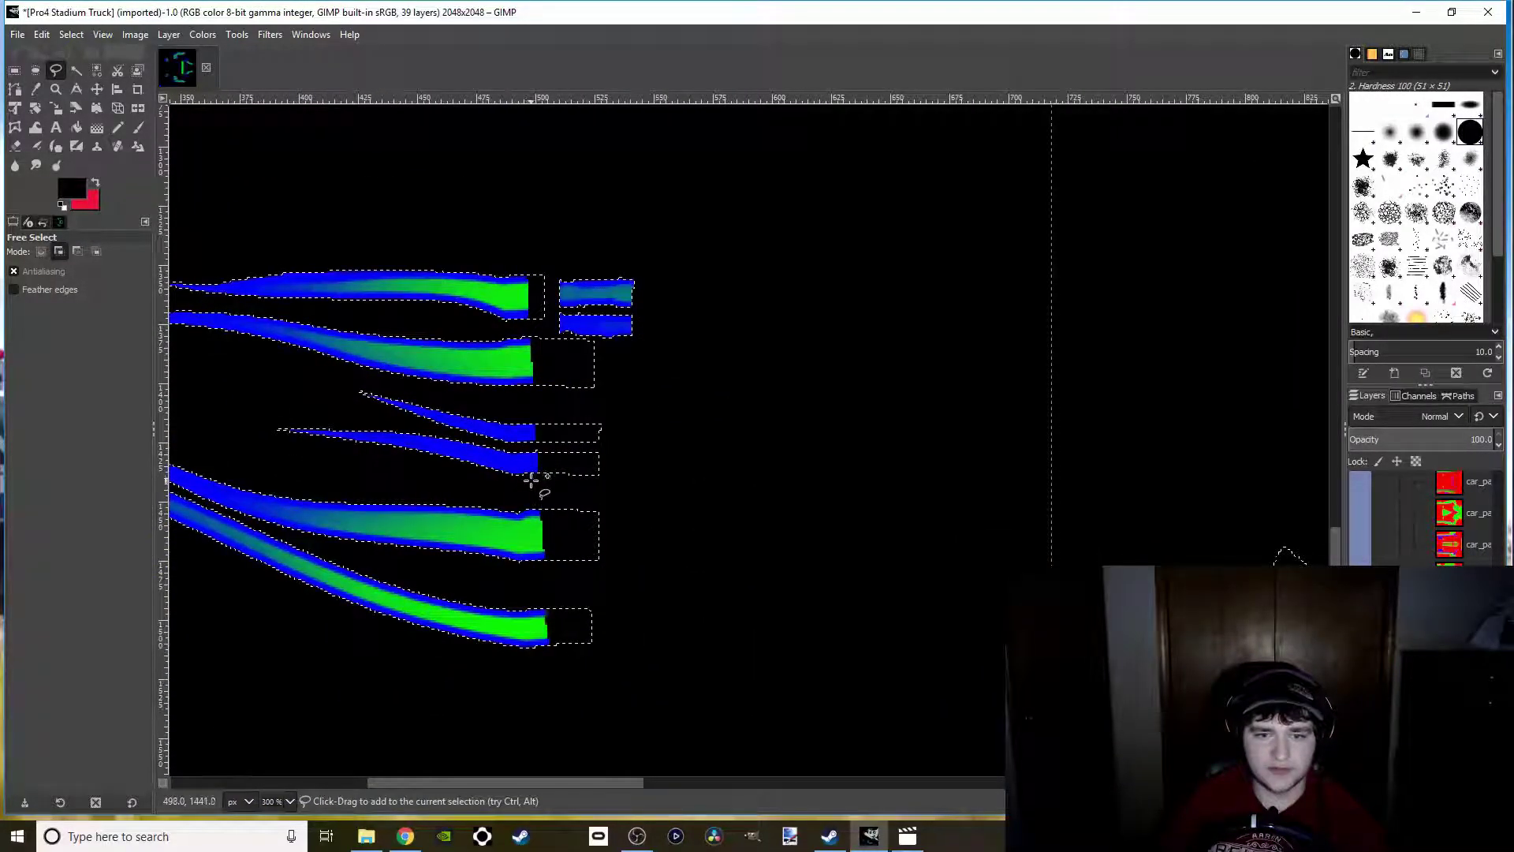
scroll(578, 336, "up", 1, "ctrl")
scroll(578, 336, "up", 5, "ctrl")
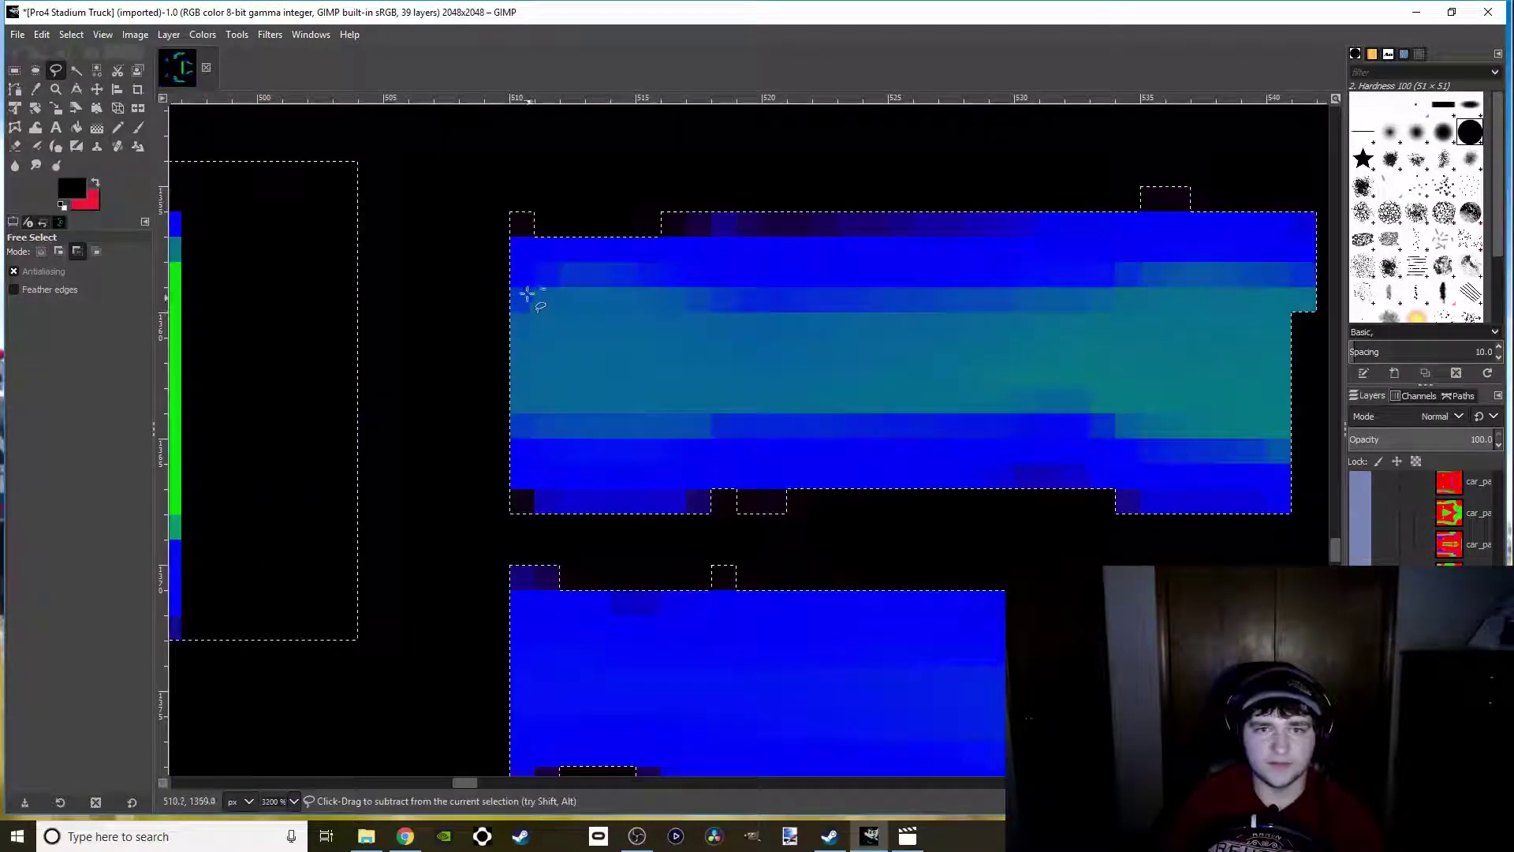
left_click(520, 227)
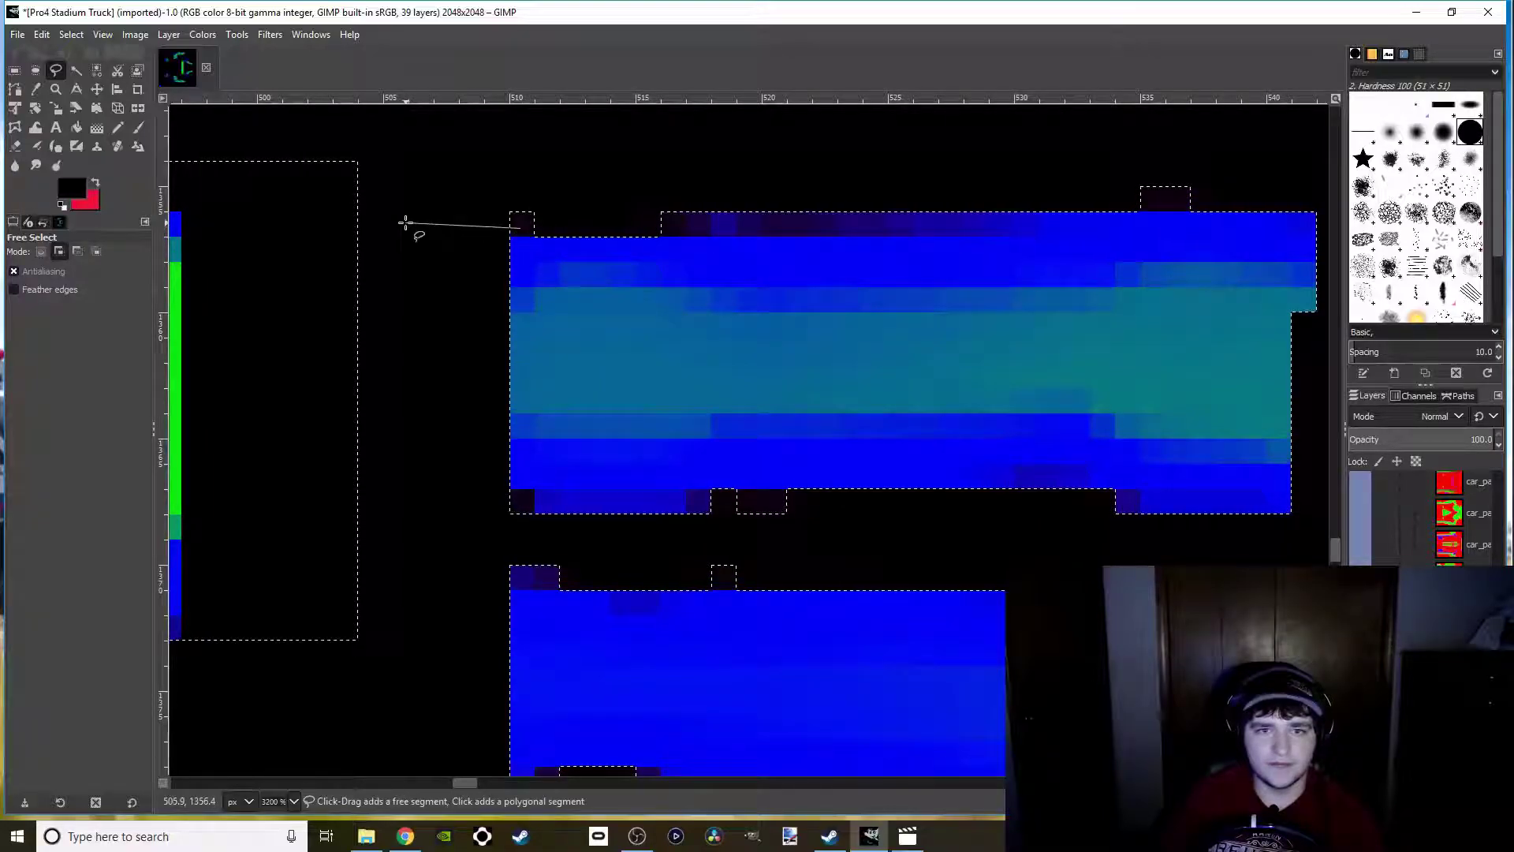
left_click(418, 510)
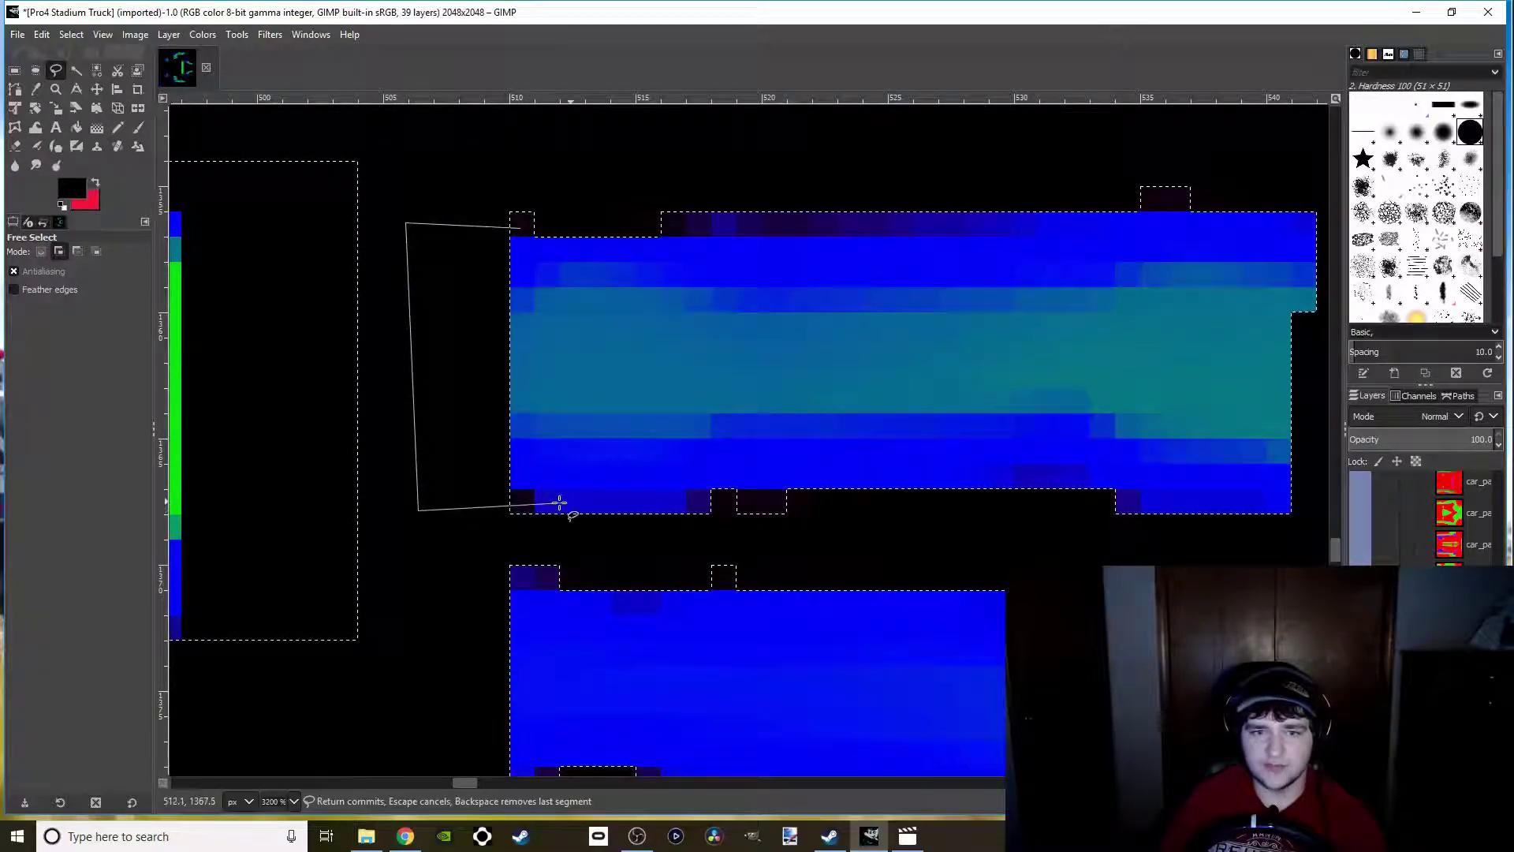
left_click(520, 228)
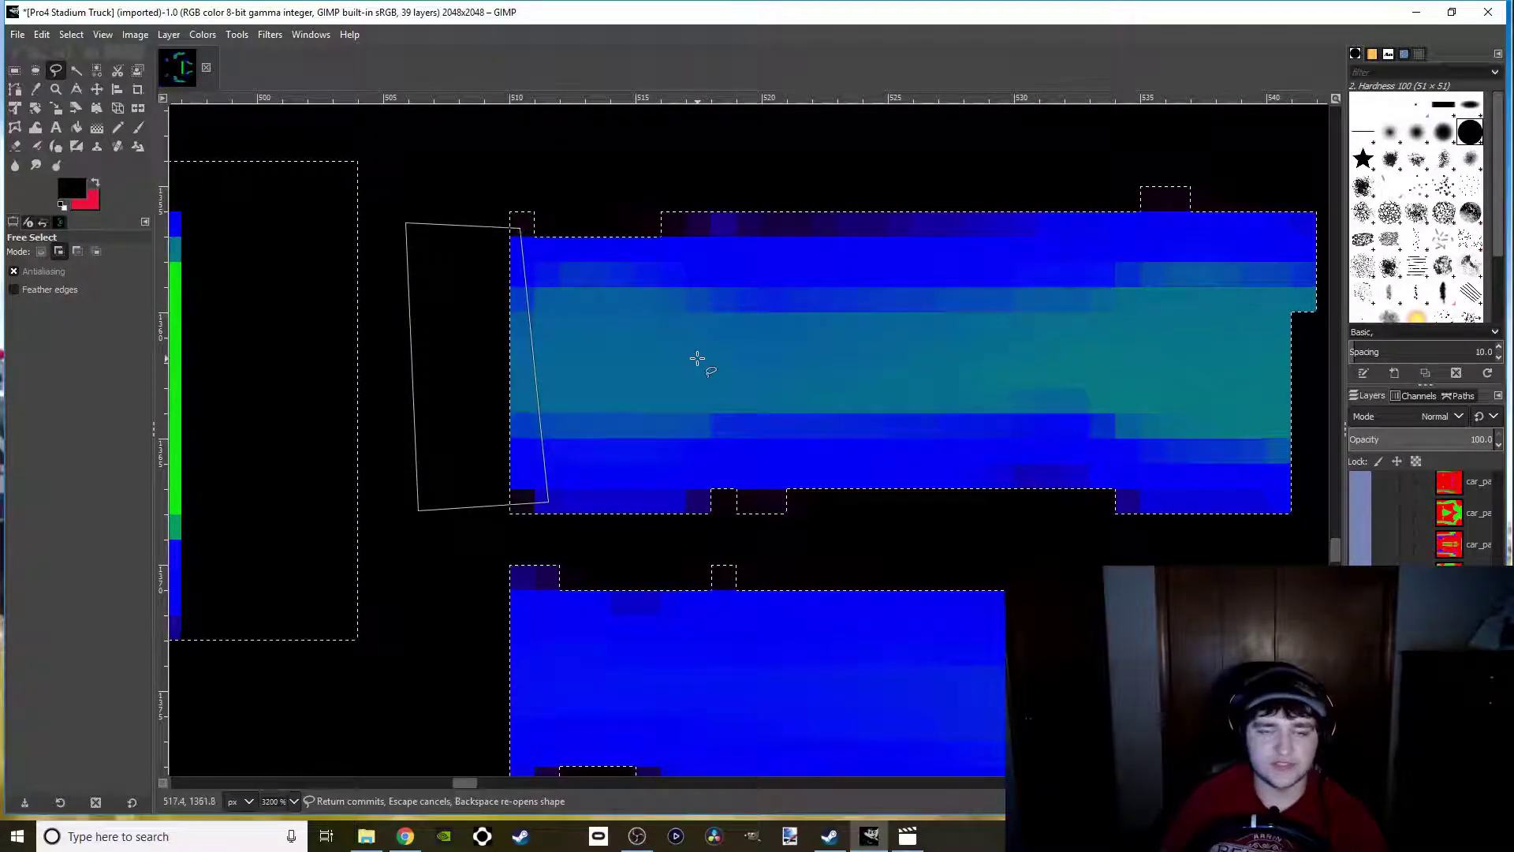
key("Return")
Add an area about 4 px wide to the selection beyond the left end of the lower detached blue piece
scroll(514, 591, "down", 5)
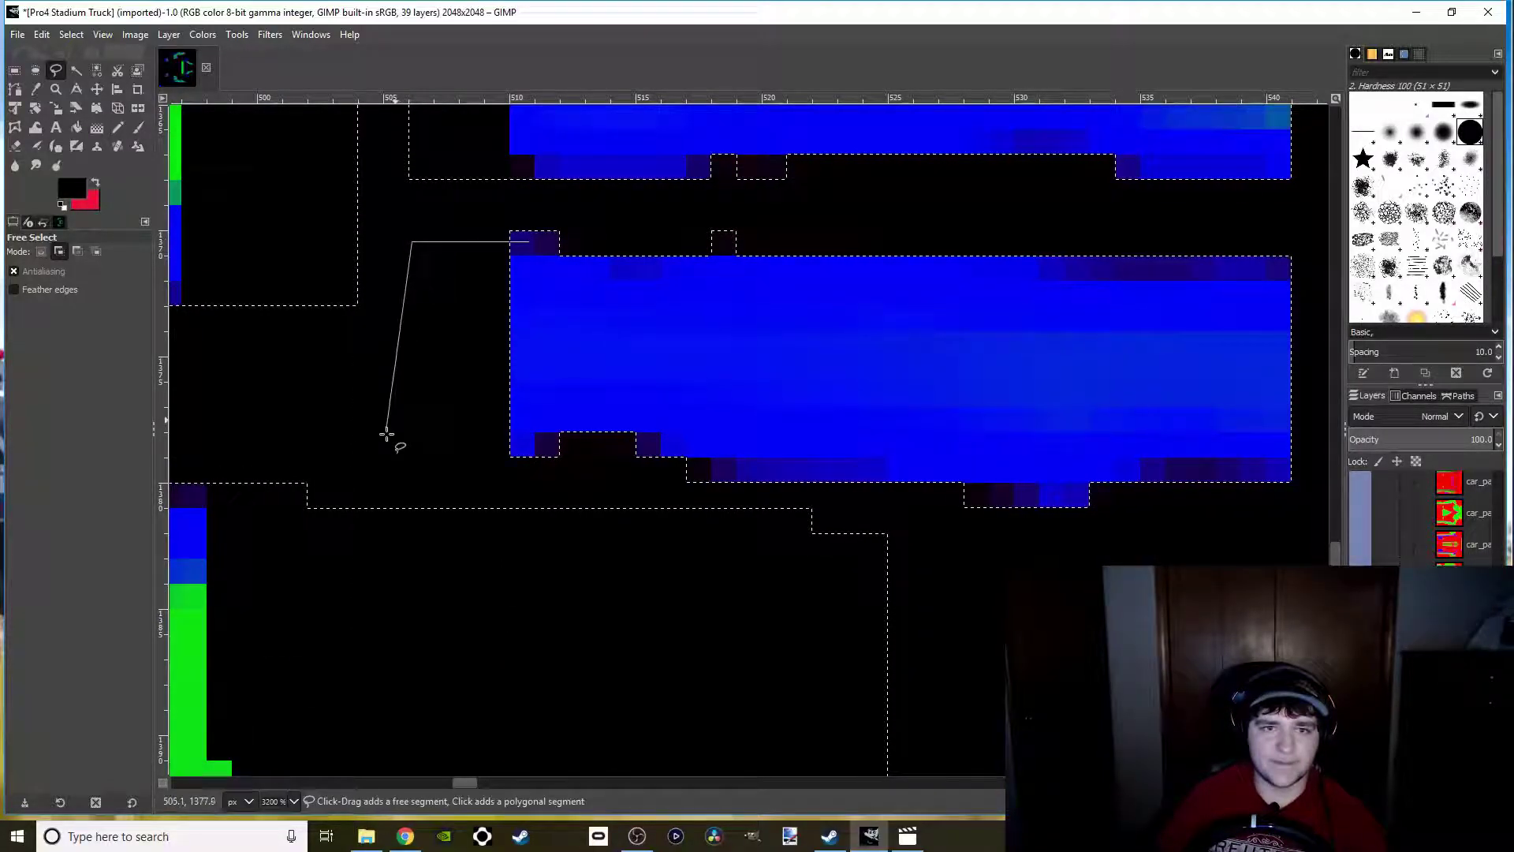
left_click(412, 449)
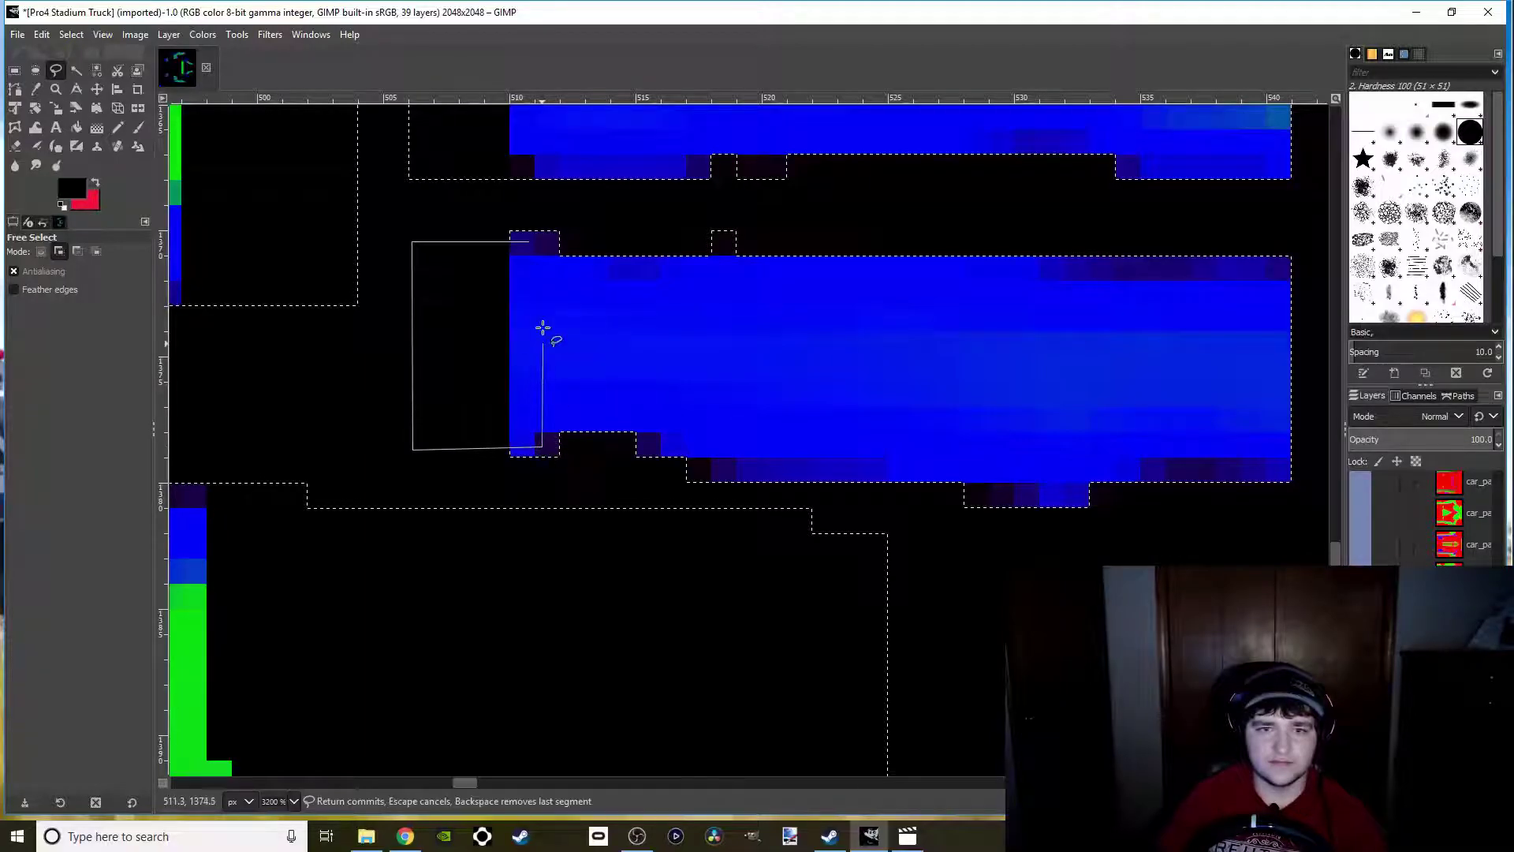
key("Return")
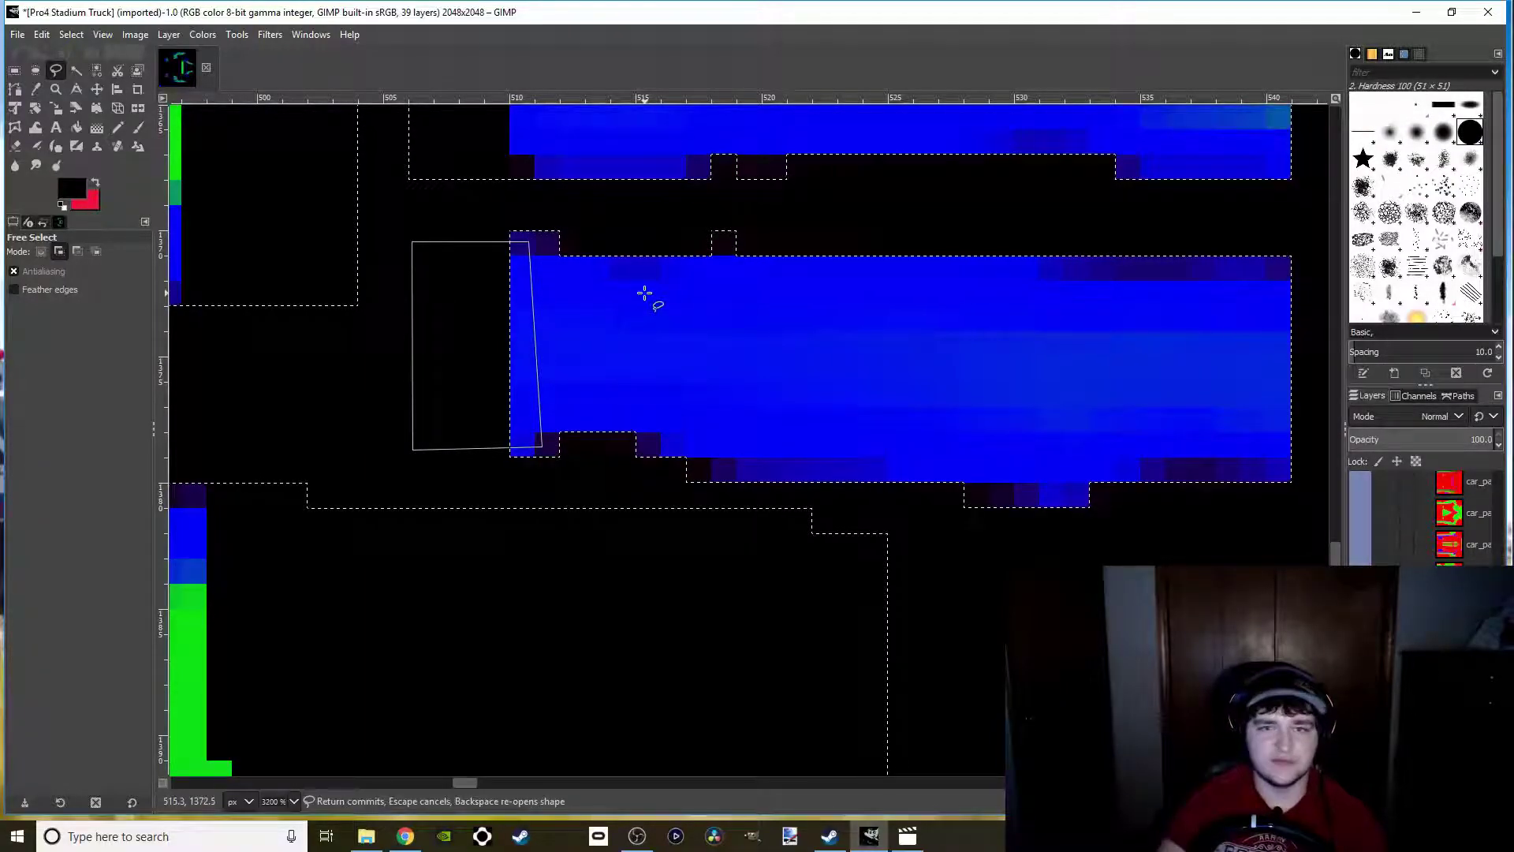
Add an area about 17 px wide to the selection beyond the right end of the upper detached flame piece
scroll(920, 350, "right", 5)
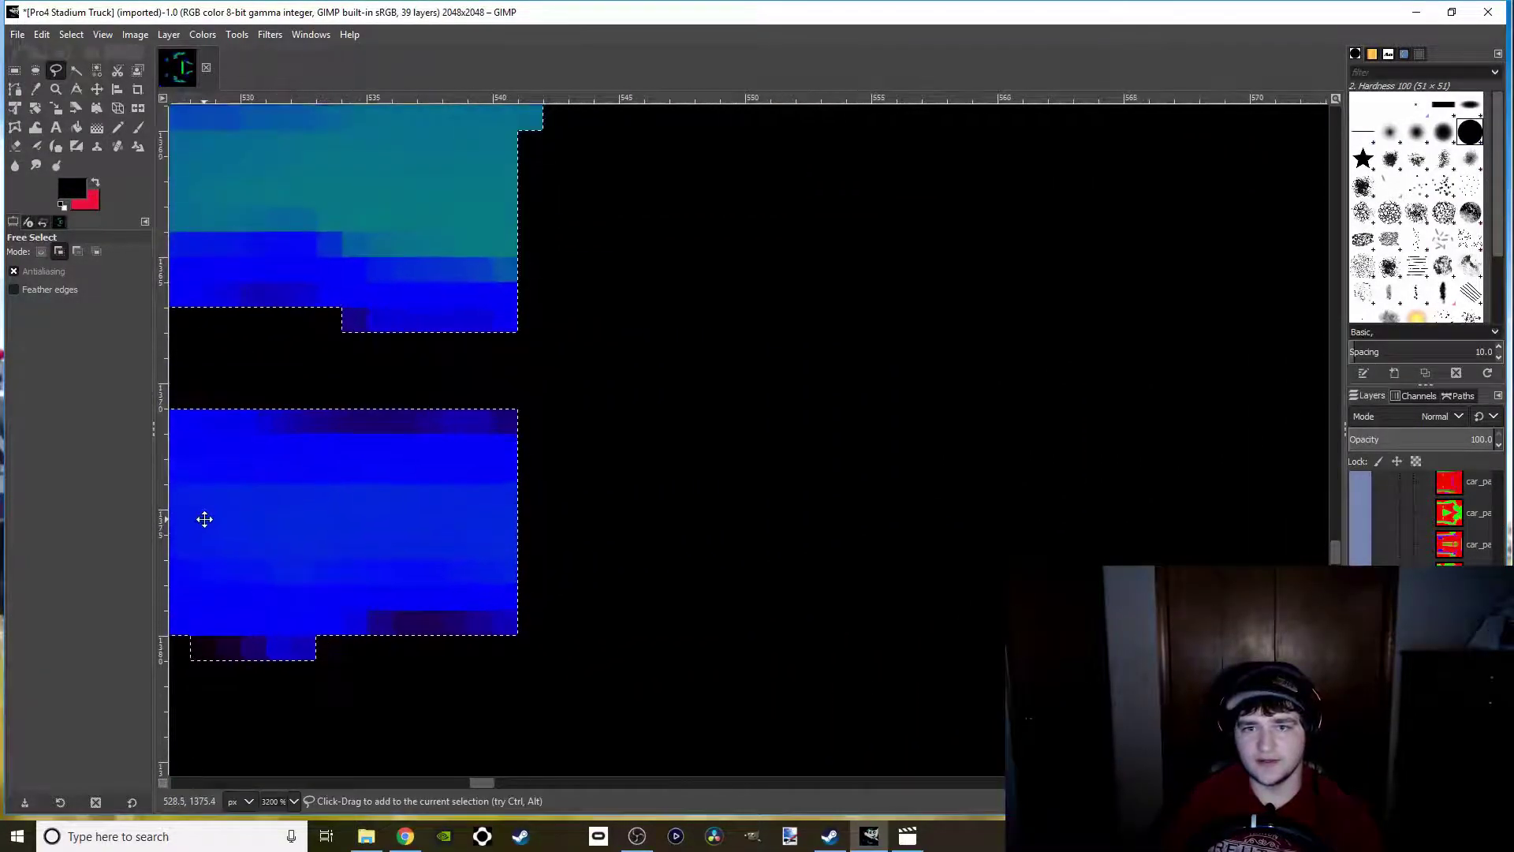
scroll(202, 517, "down", 1)
left_click(455, 163)
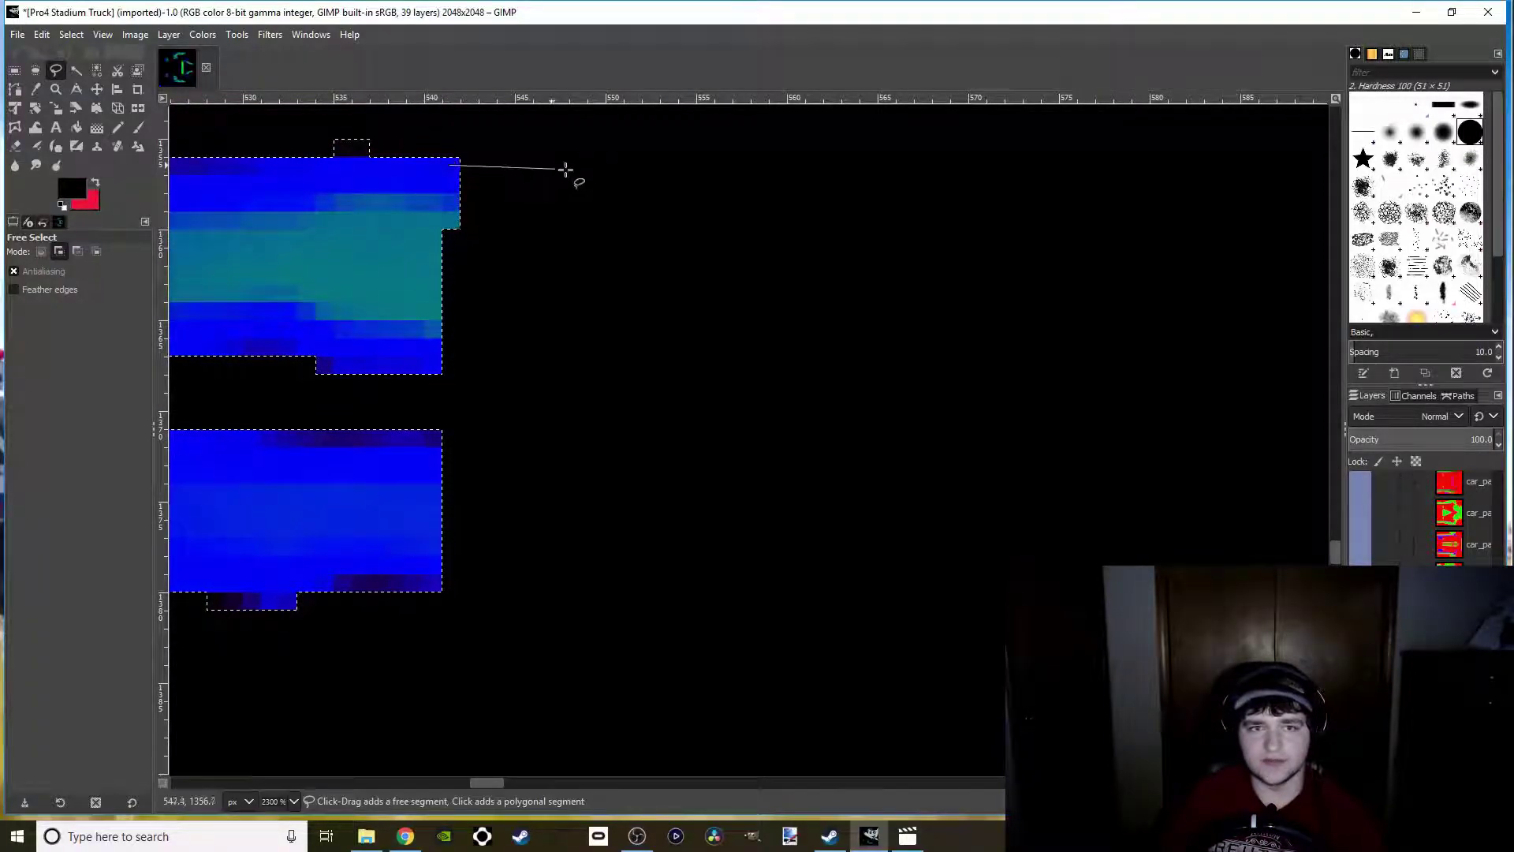
left_click(755, 167)
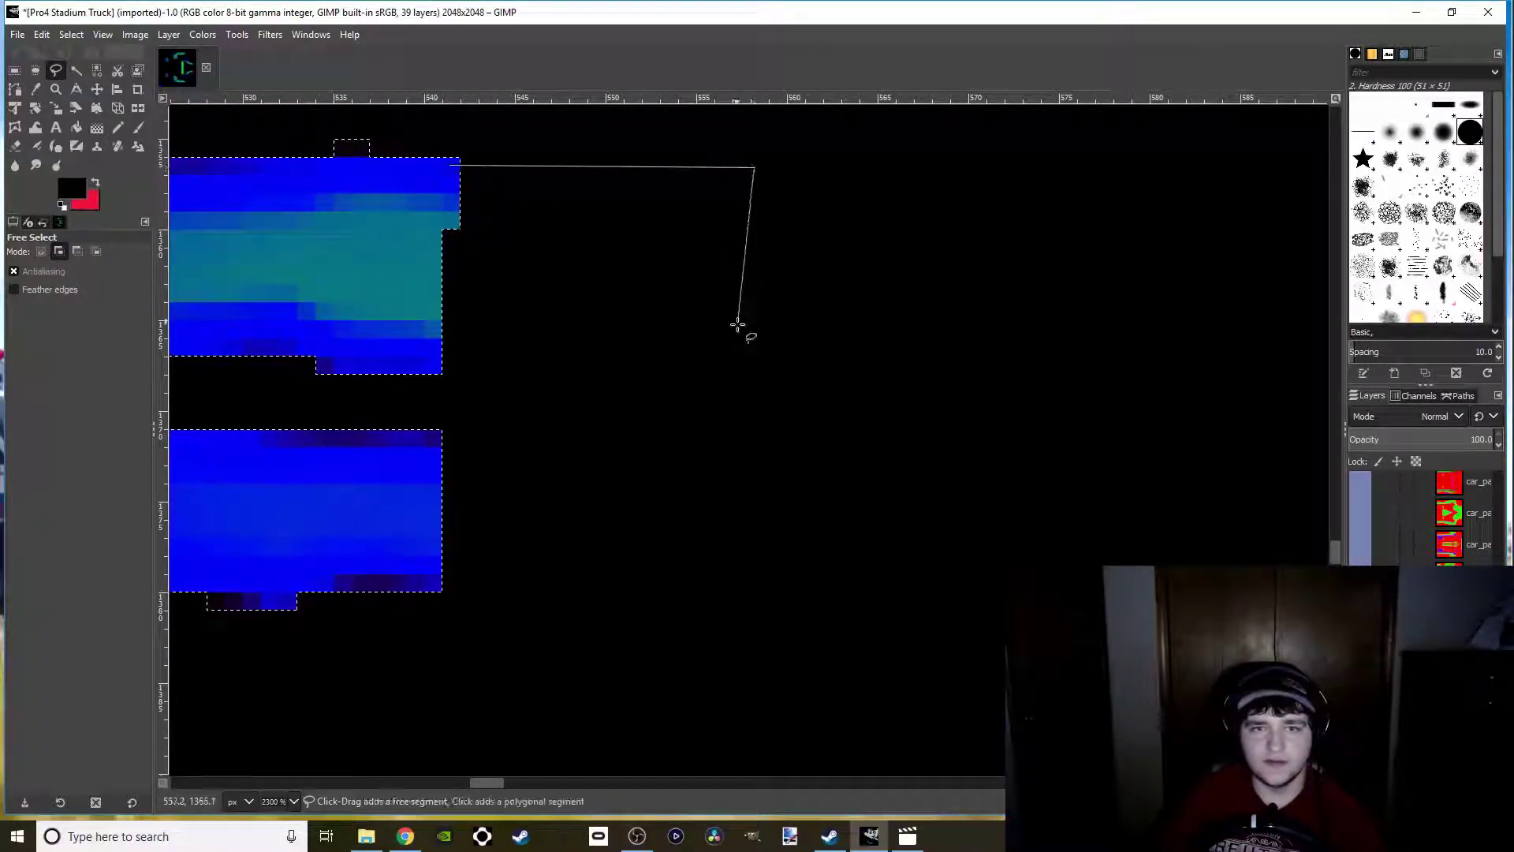
left_click(739, 359)
left_click(450, 163)
key("Return")
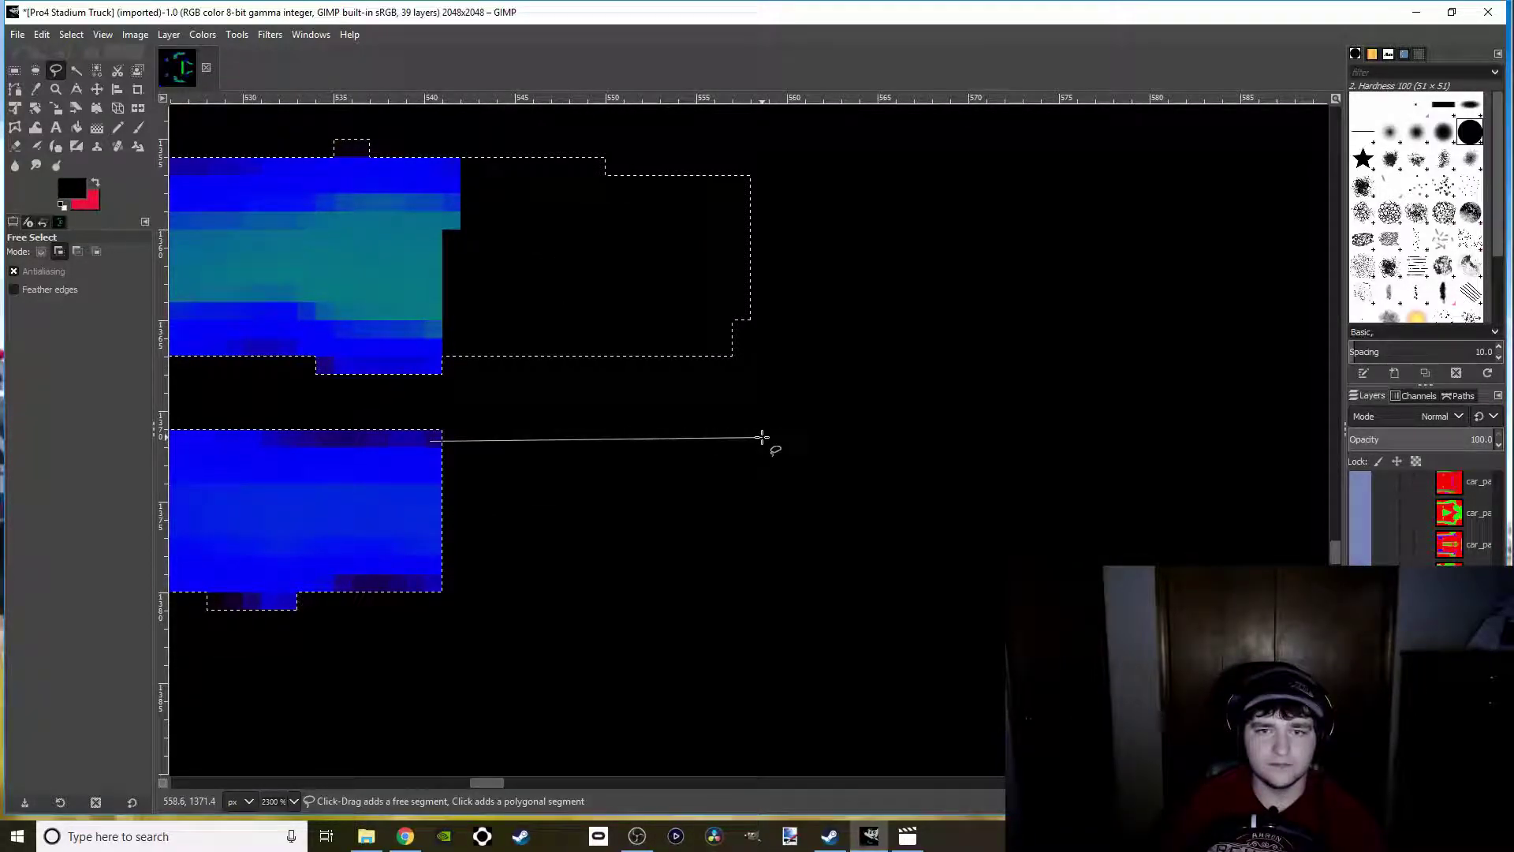
Add an area about 18 px wide to the selection beyond the right end of the lower detached blue piece
left_click(760, 576)
left_click(421, 584)
left_click(430, 441)
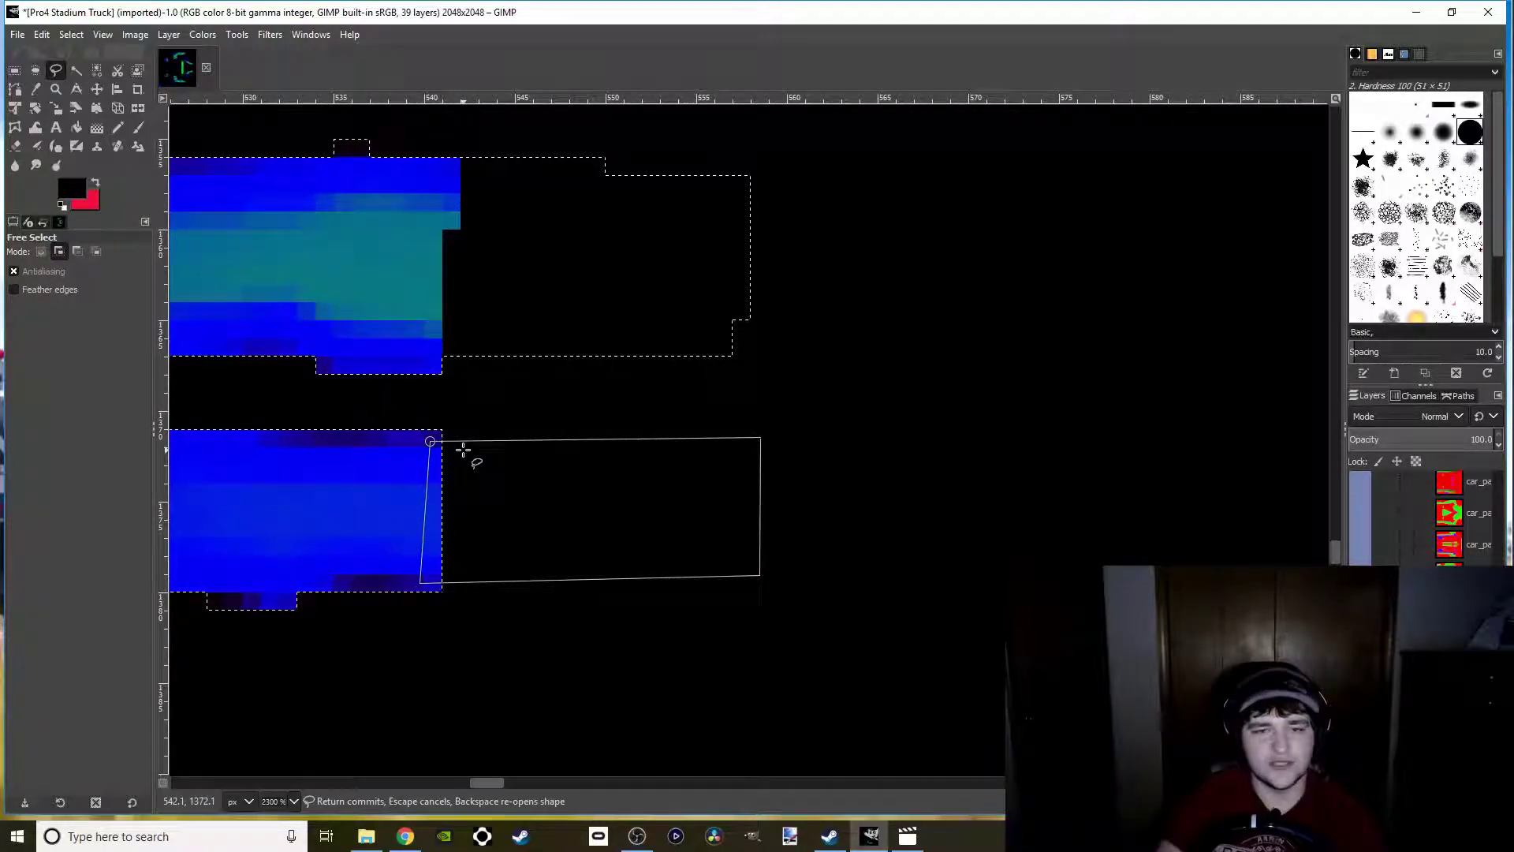
key("Return")
In the upper central flame group, add an area about 24 px wide to the selection beyond the lowest green strand's right end
scroll(377, 505, "down", 5)
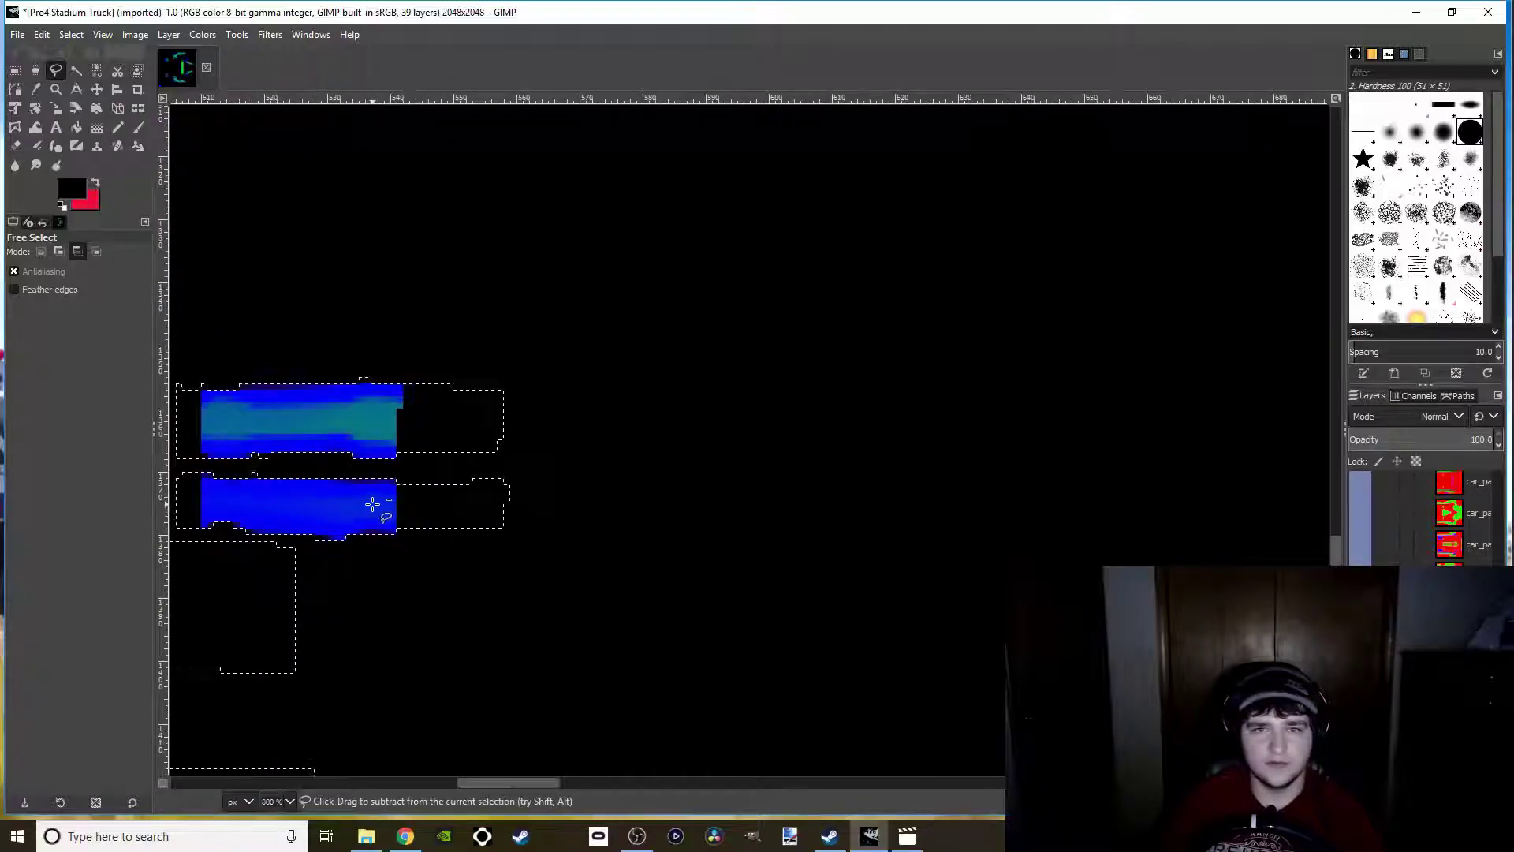
scroll(551, 423, "down", 3)
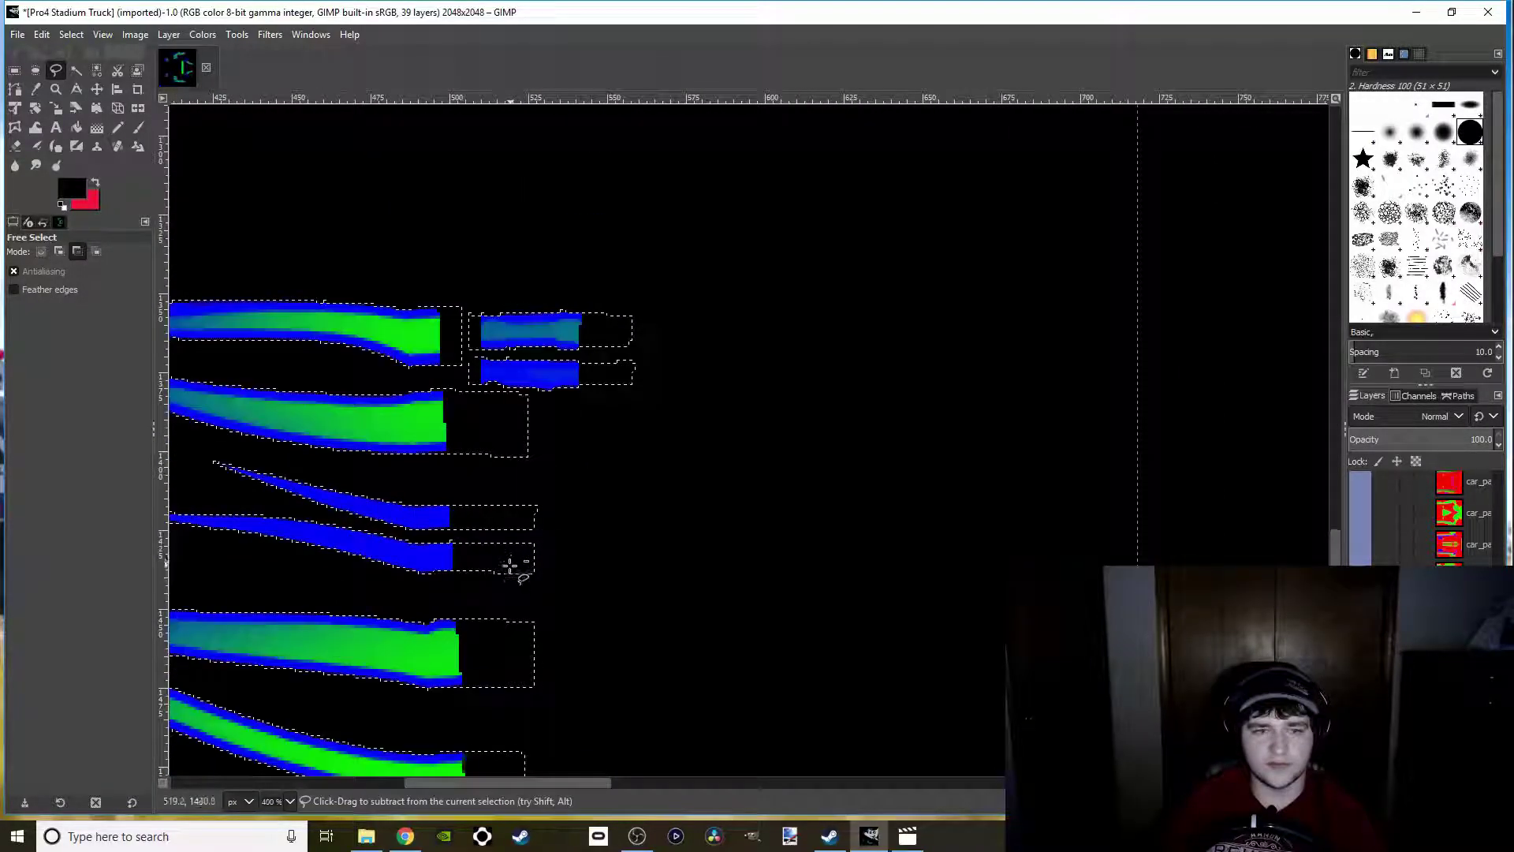
scroll(568, 497, "down", 4)
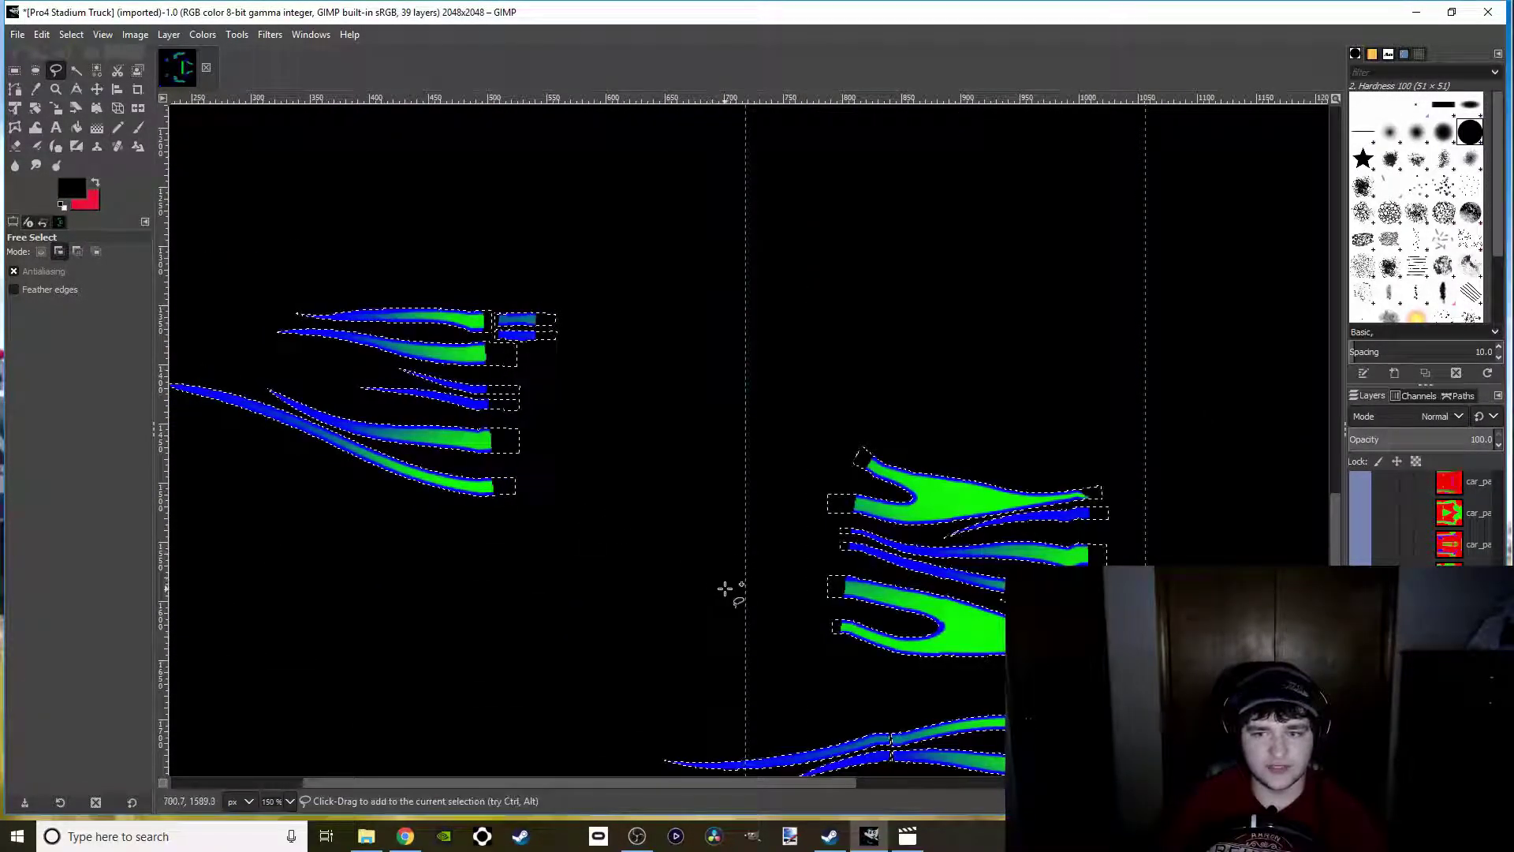
scroll(632, 629, "up", 3)
scroll(631, 629, "right", 3)
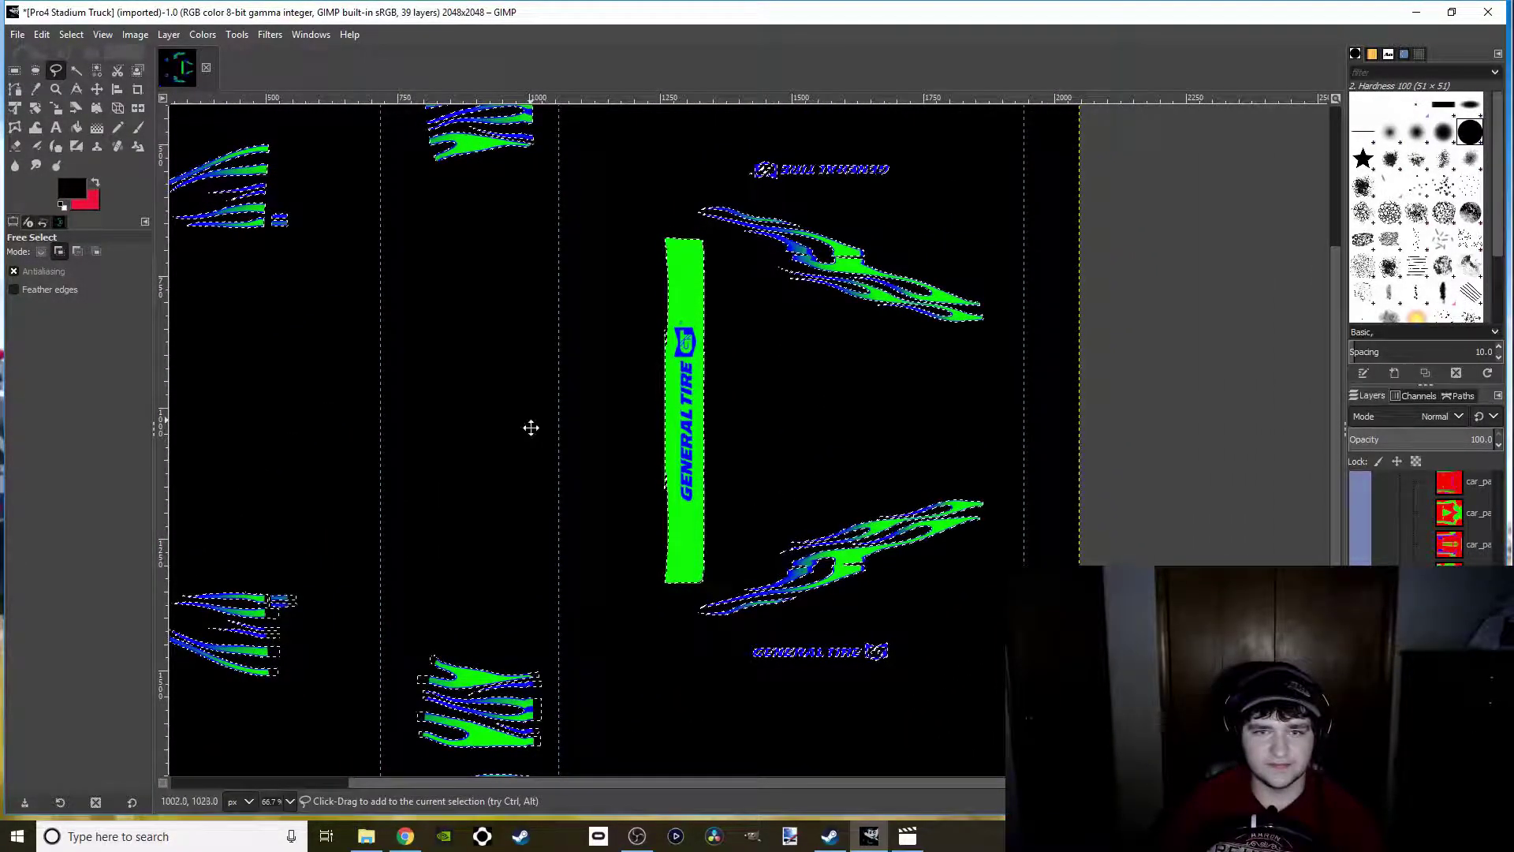
scroll(530, 426, "up", 3)
scroll(531, 426, "left", 3)
scroll(706, 308, "up", 4)
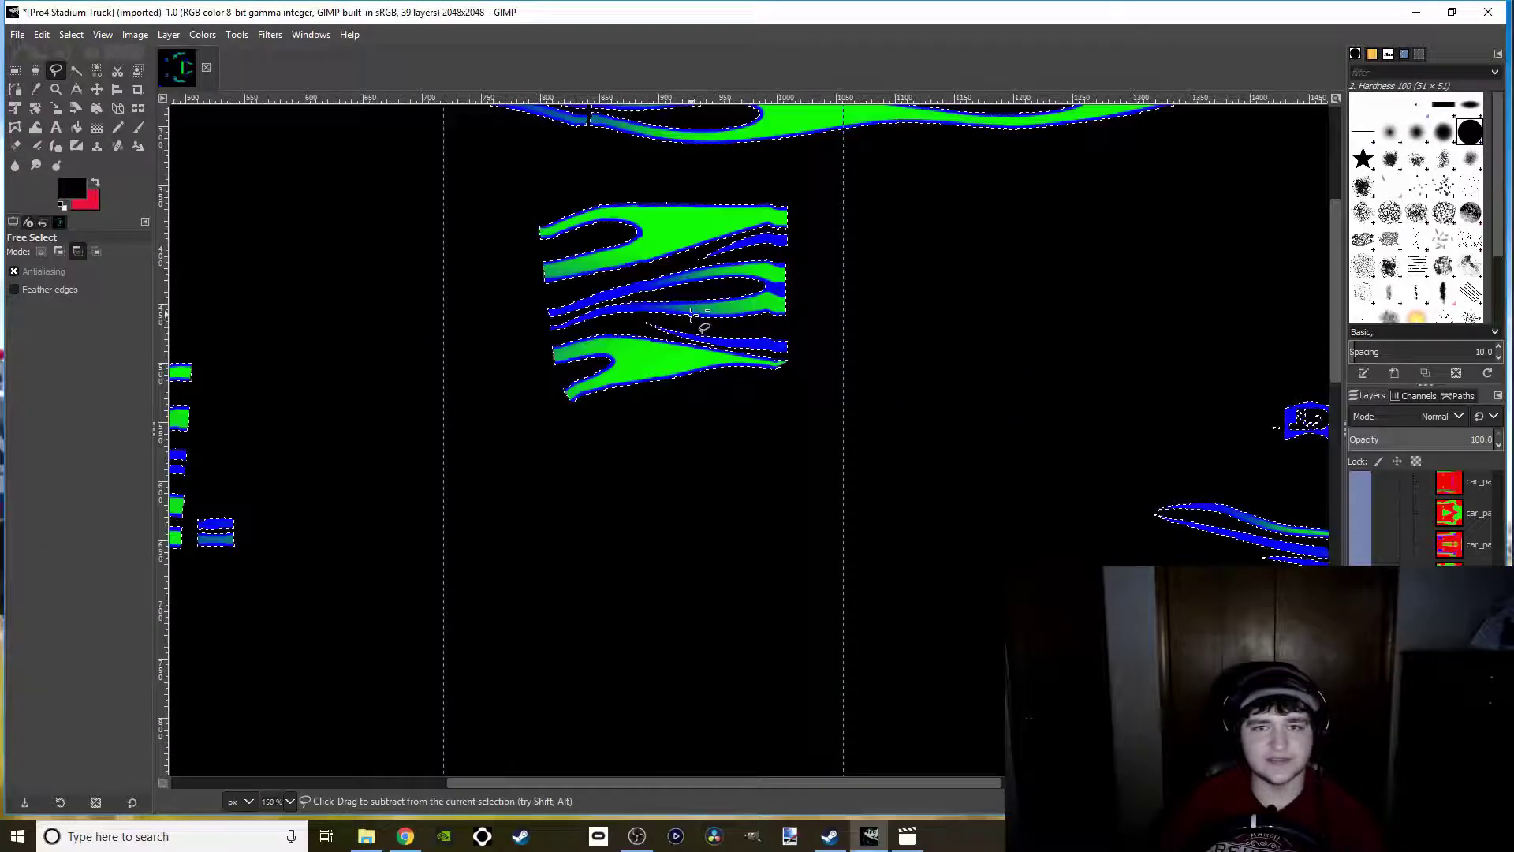
scroll(720, 281, "up", 1)
scroll(321, 507, "right", 4)
scroll(338, 483, "up", 2)
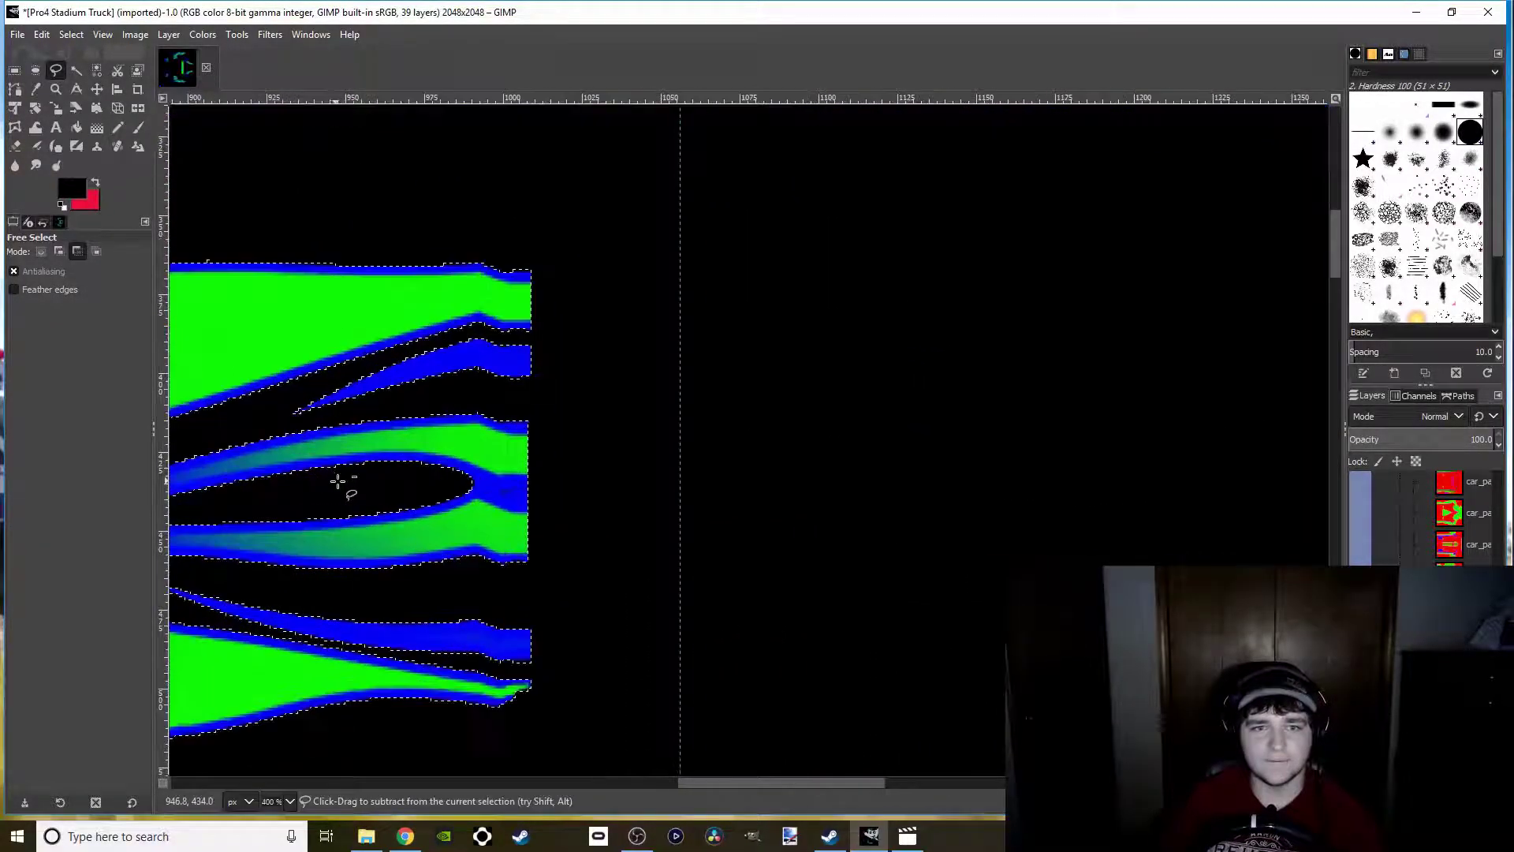
scroll(442, 508, "down", 2)
scroll(458, 542, "right", 1)
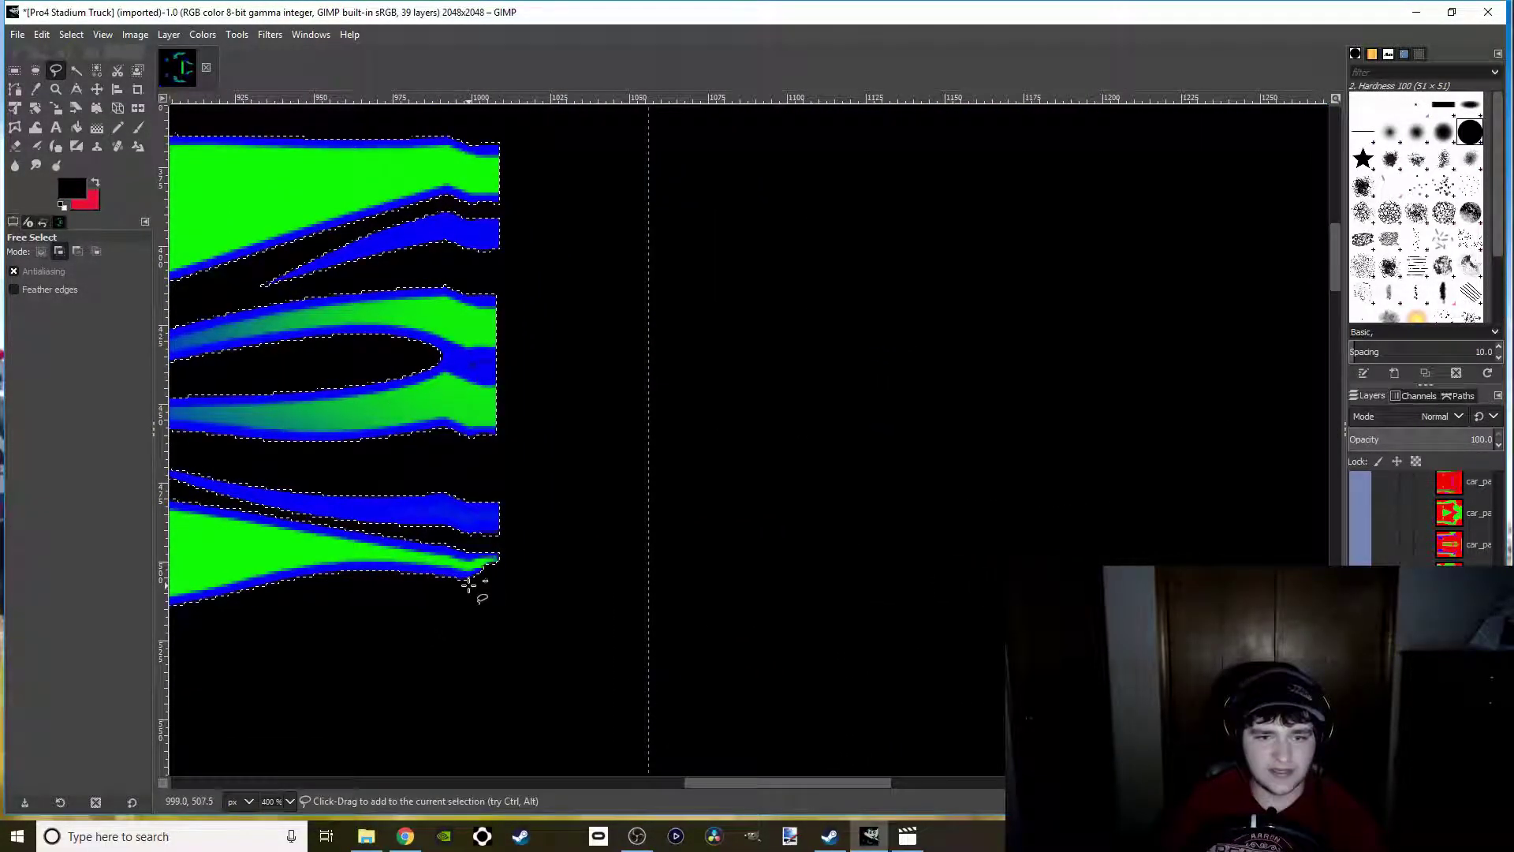
scroll(469, 584, "up", 3)
left_click(466, 566)
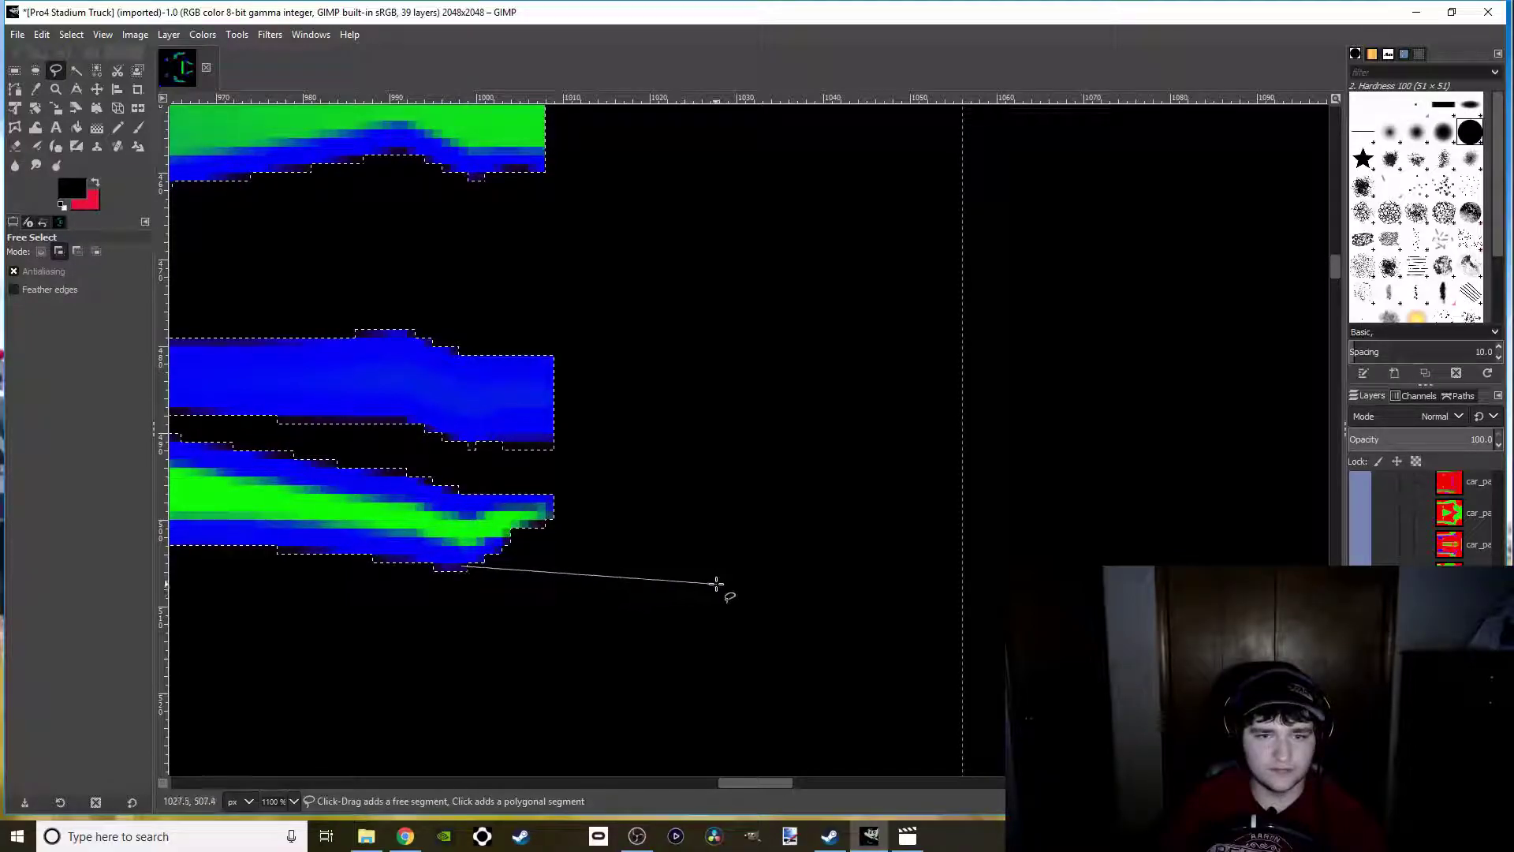
left_click(763, 503)
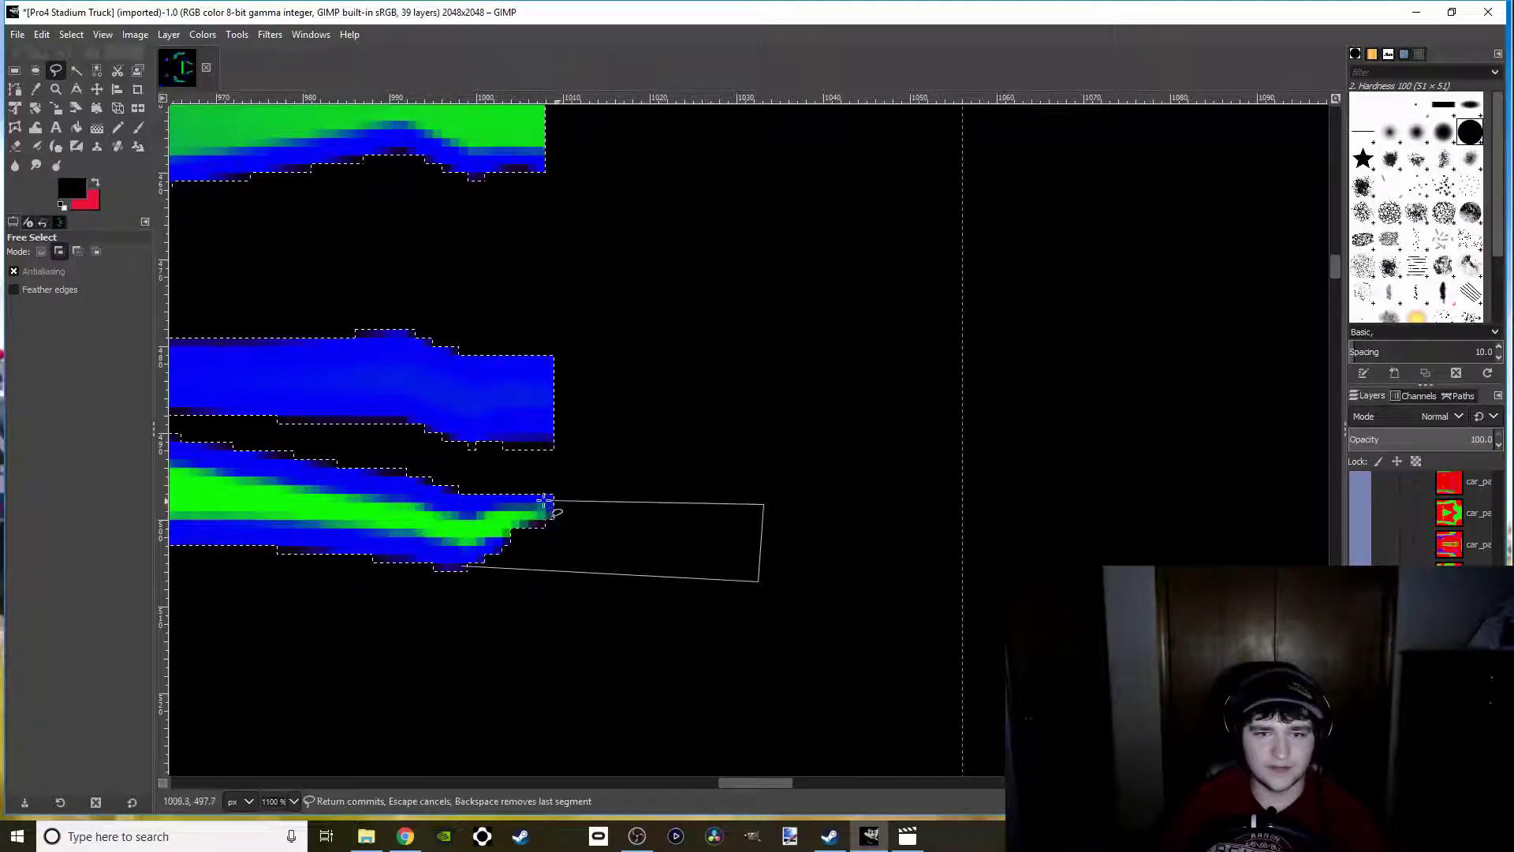
left_click(462, 566)
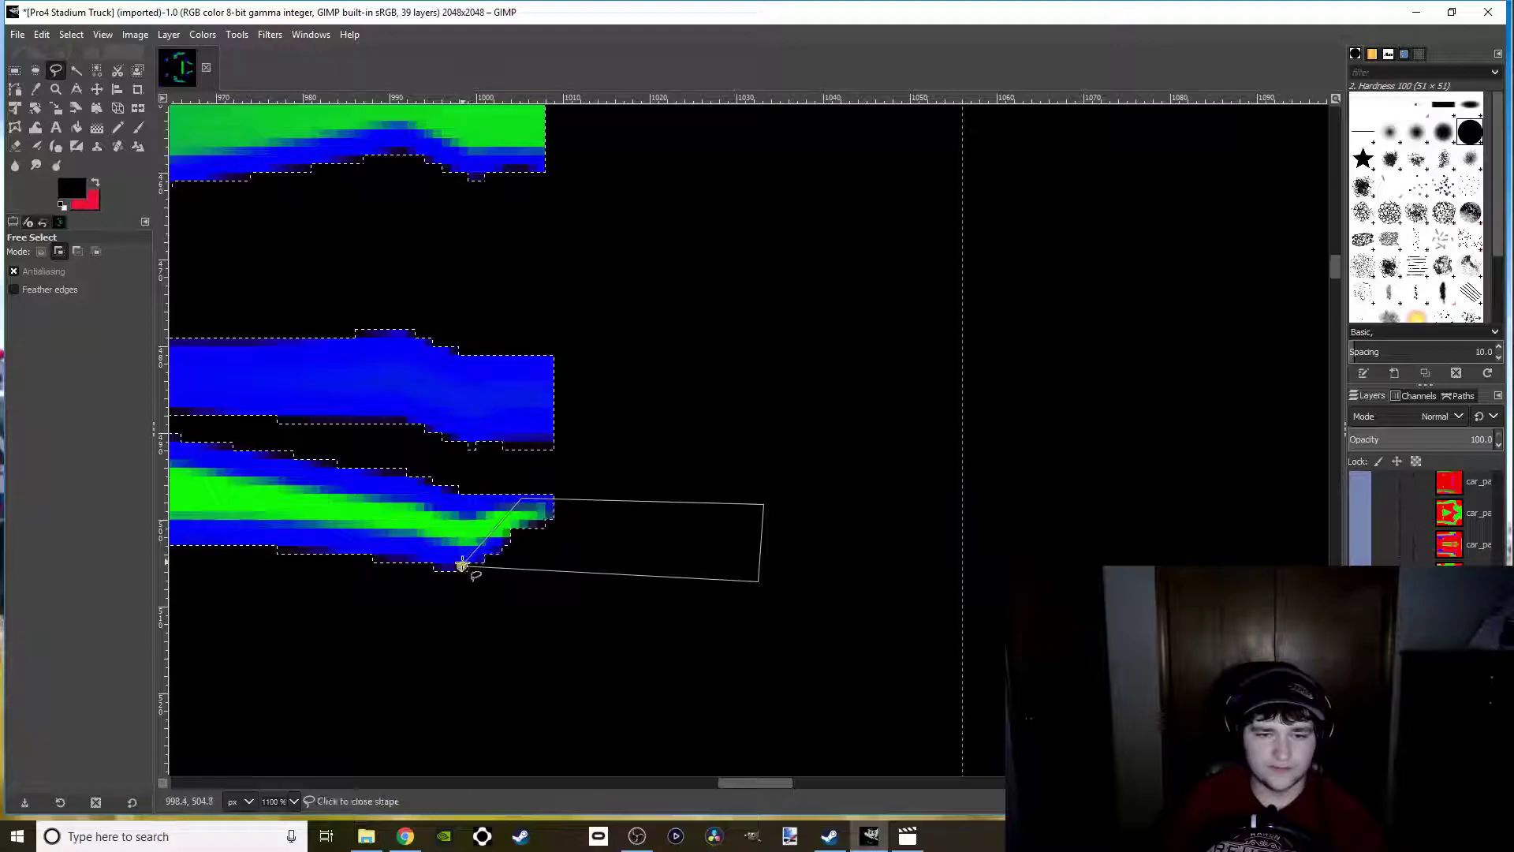
key("Return")
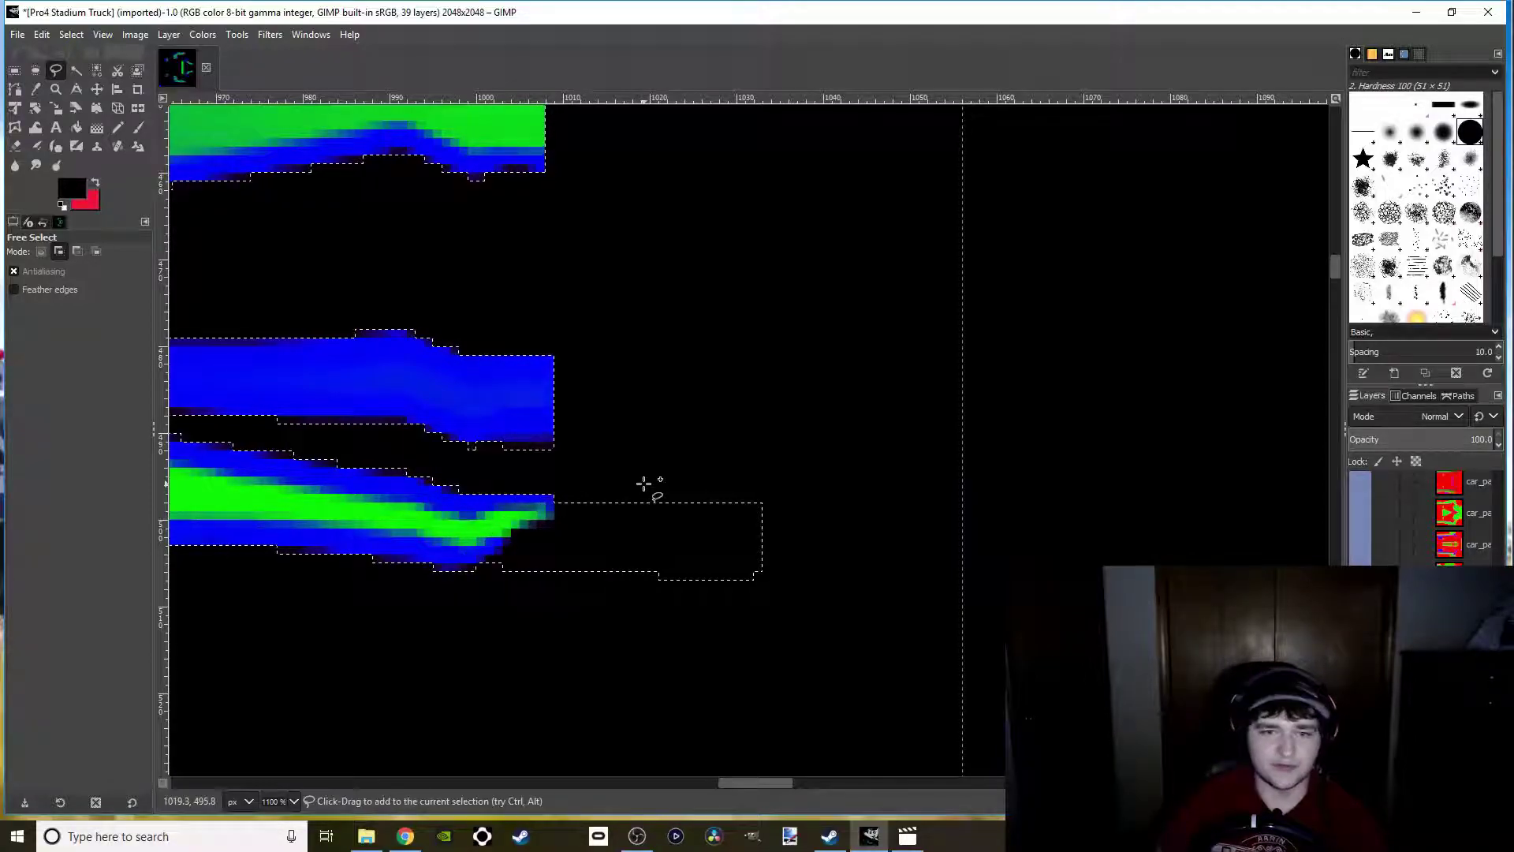
Add an area about 24 px wide to the selection beyond the right end of the upper central group's lower blue strand
scroll(586, 474, "up", 3)
left_click(546, 612)
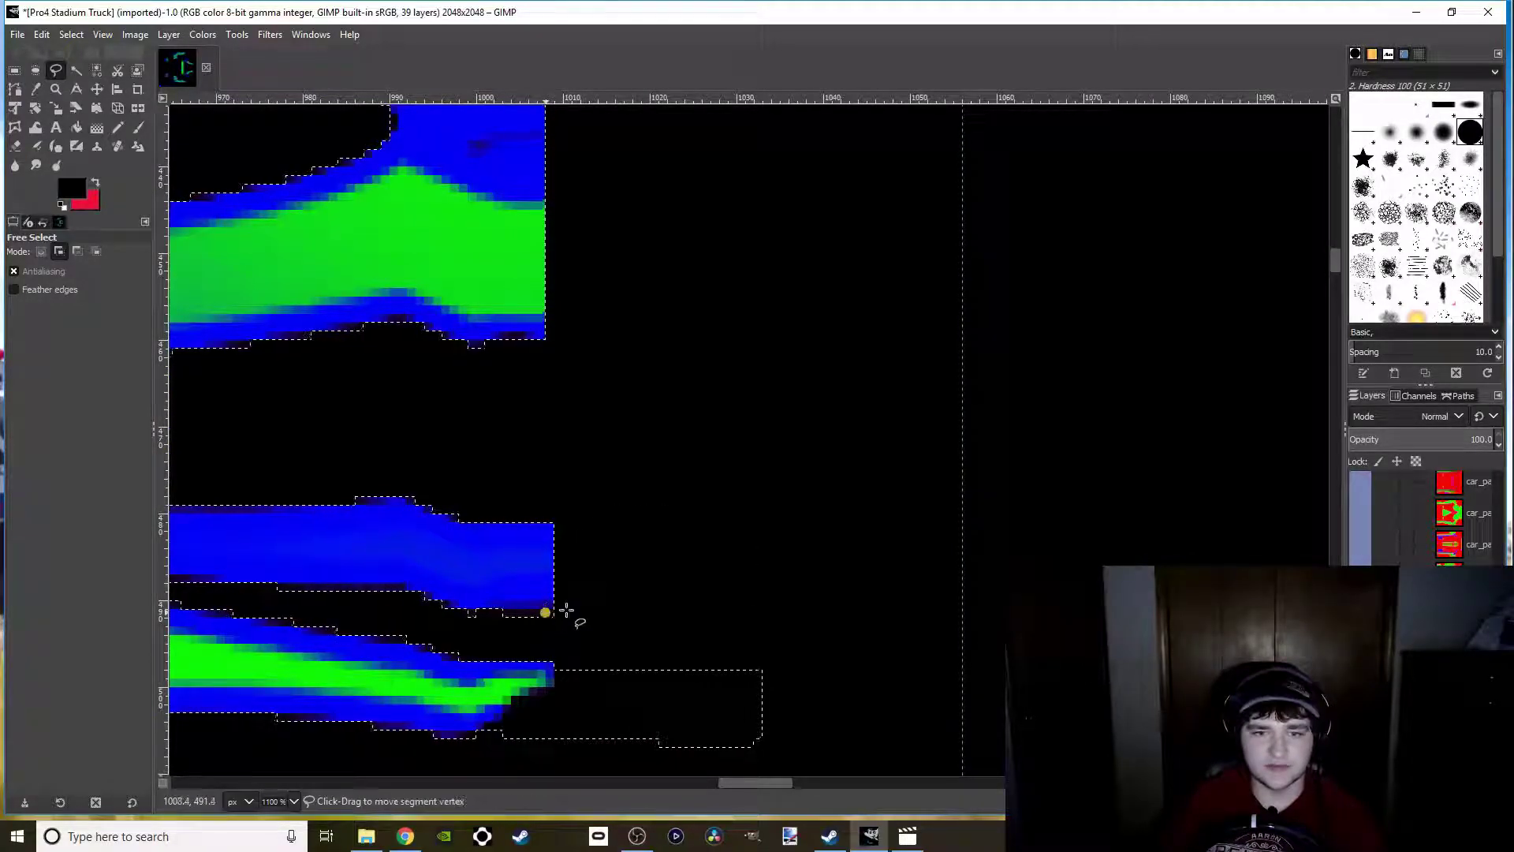
left_click(764, 619)
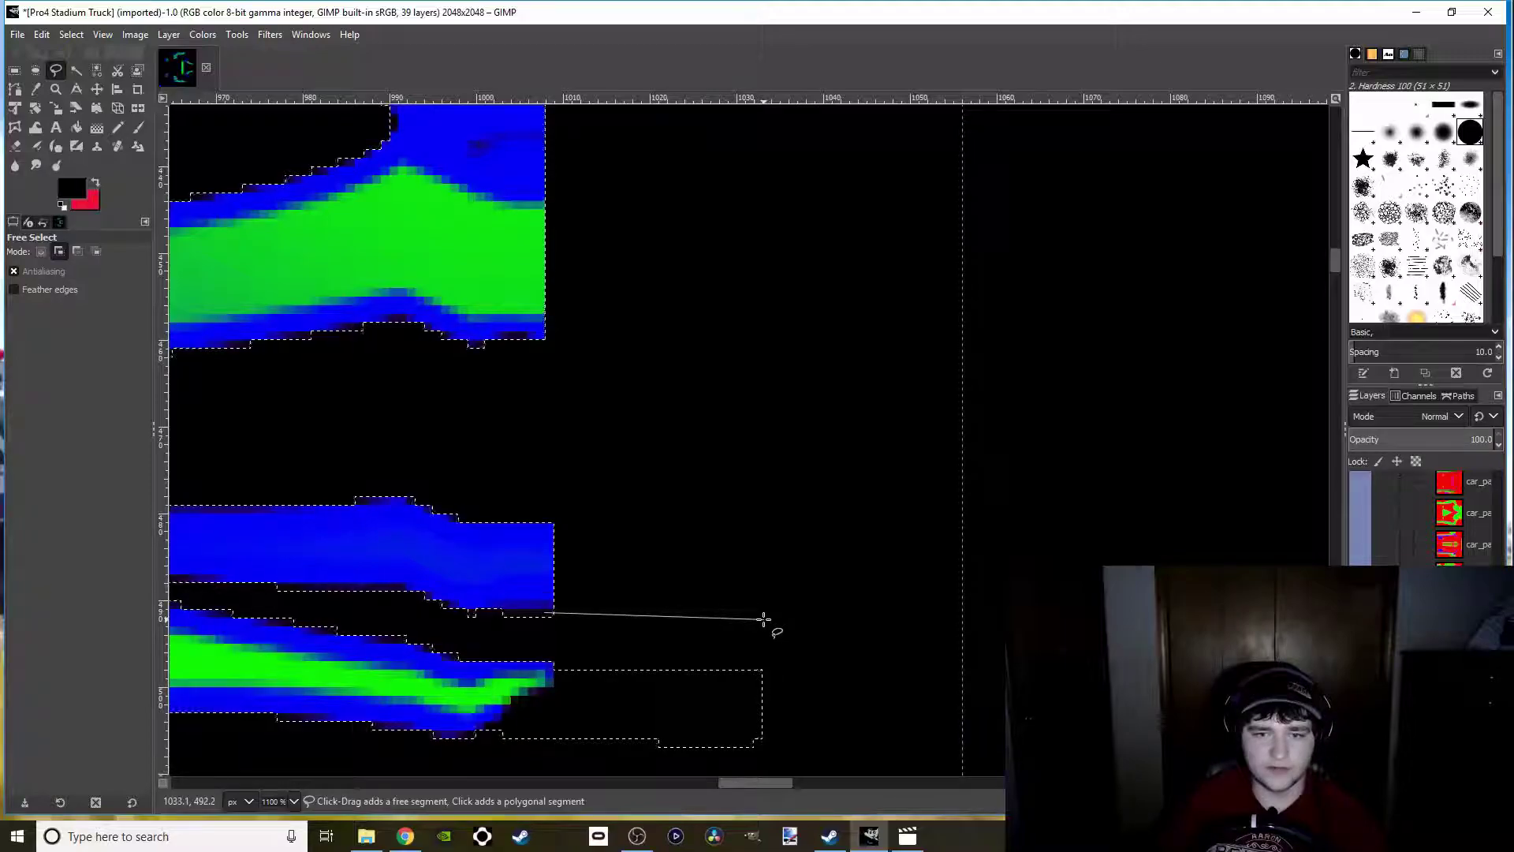
left_click(763, 528)
left_click(540, 526)
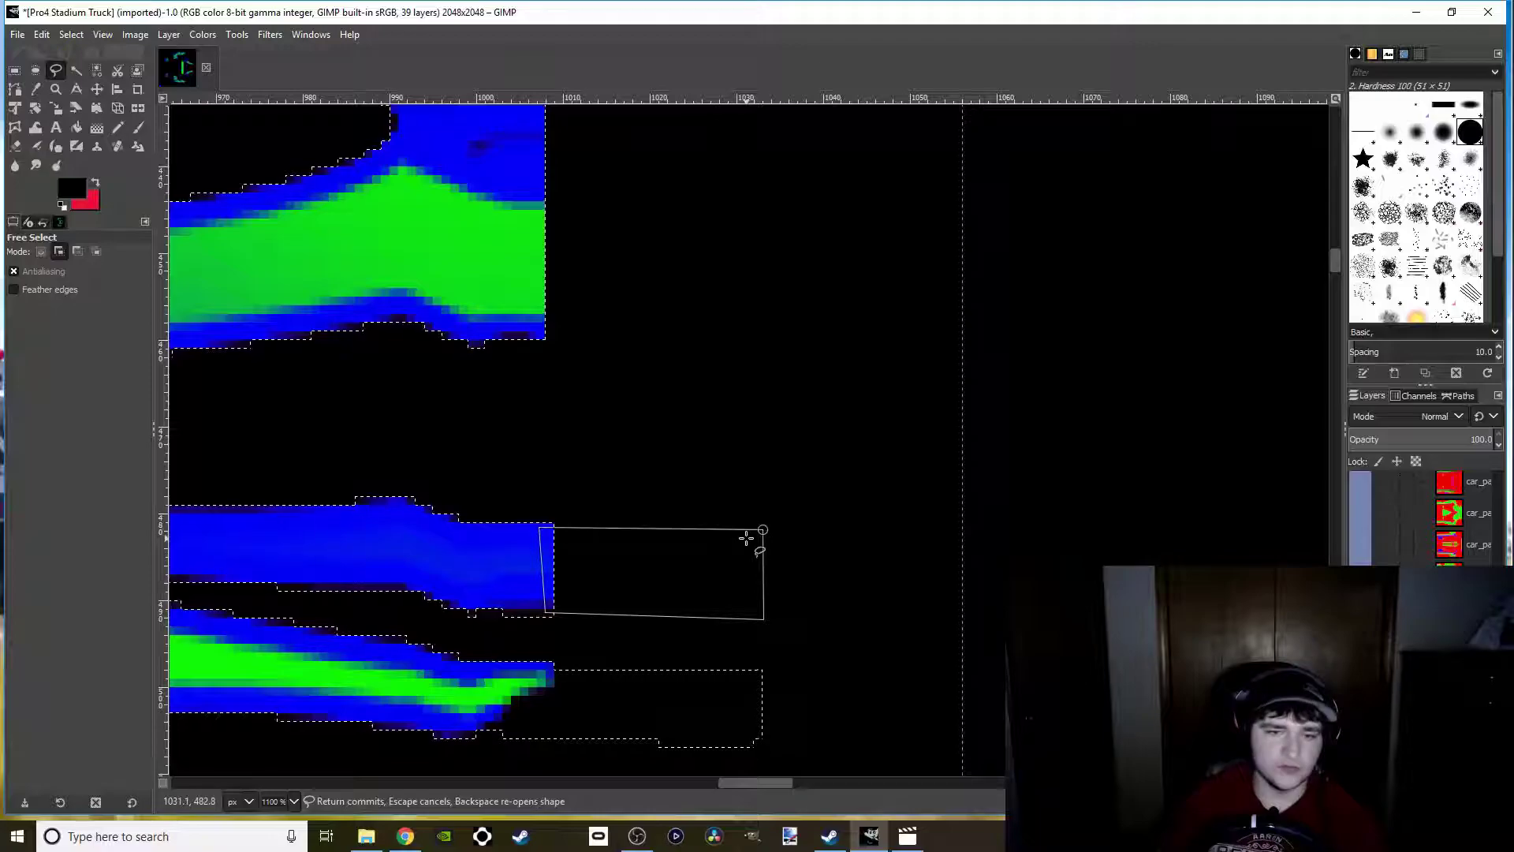
key("Return")
Add an area about 17 px wide to the selection beyond the right end of the two merged green strands
scroll(575, 568, "up", 5)
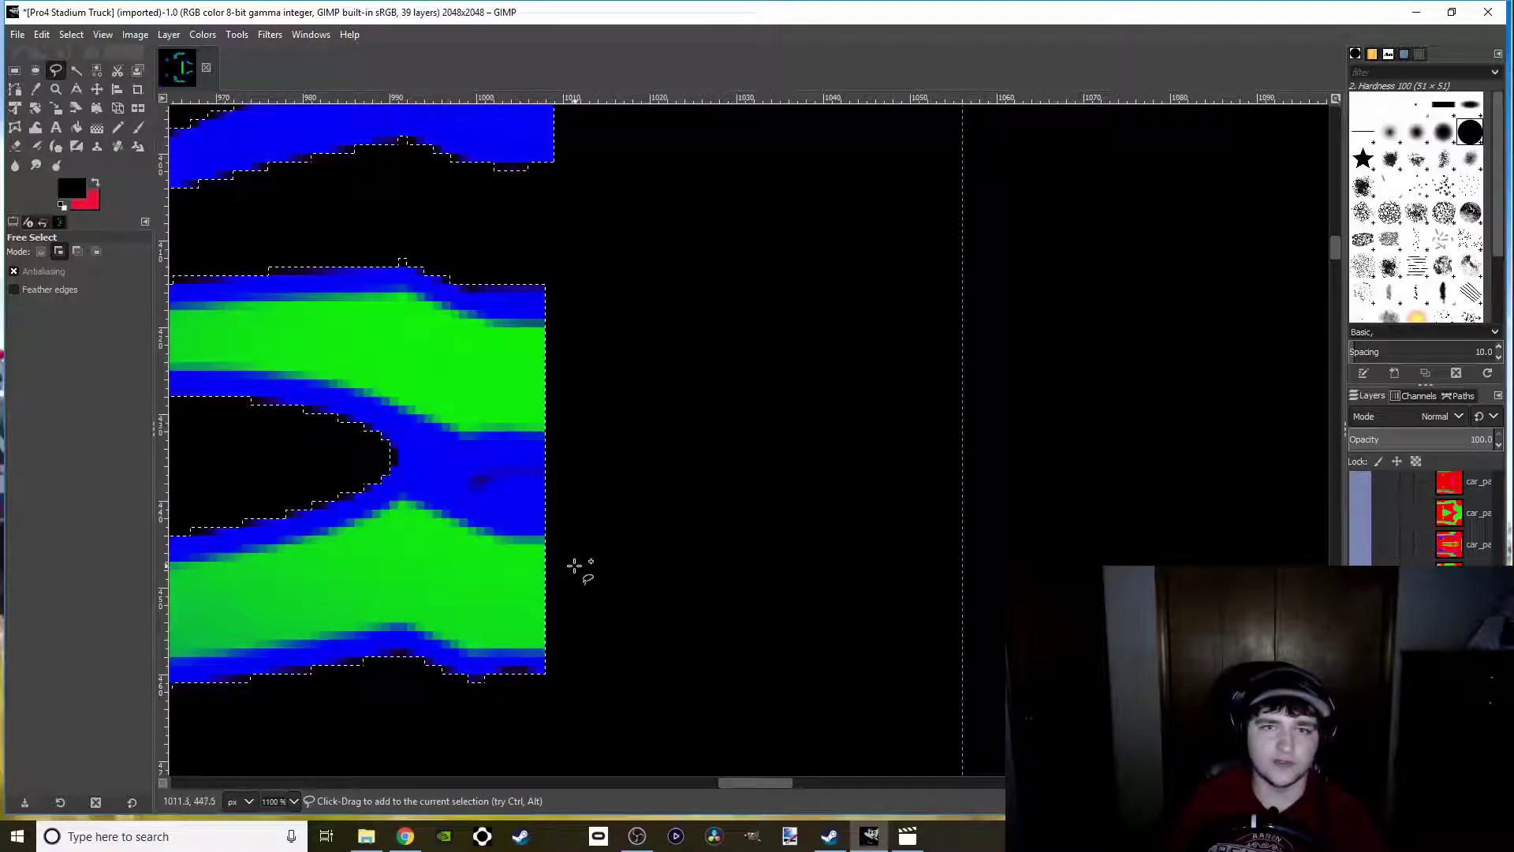
left_click(536, 670)
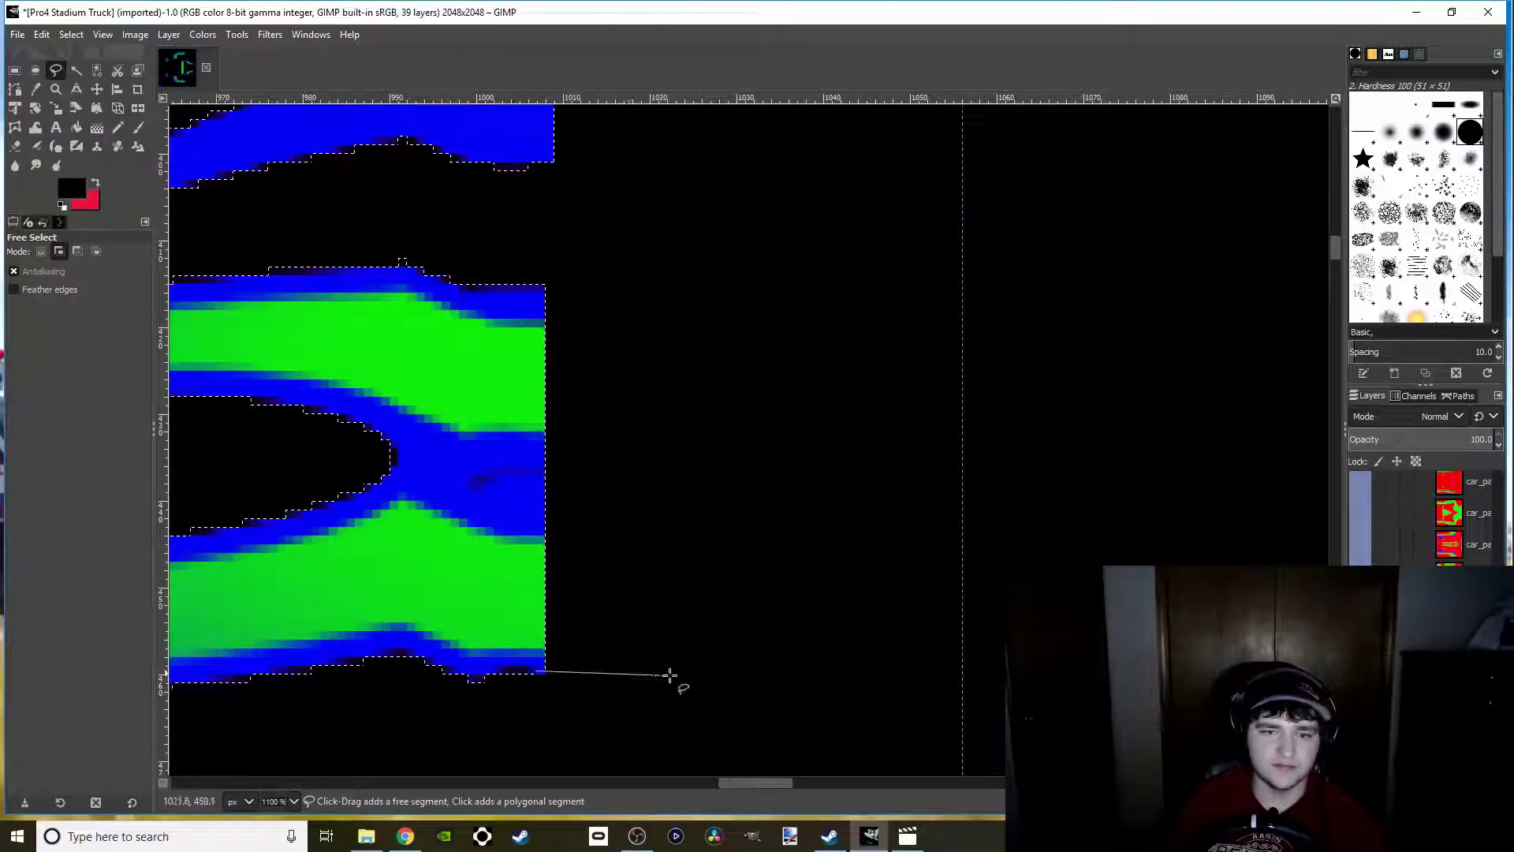
left_click(695, 286)
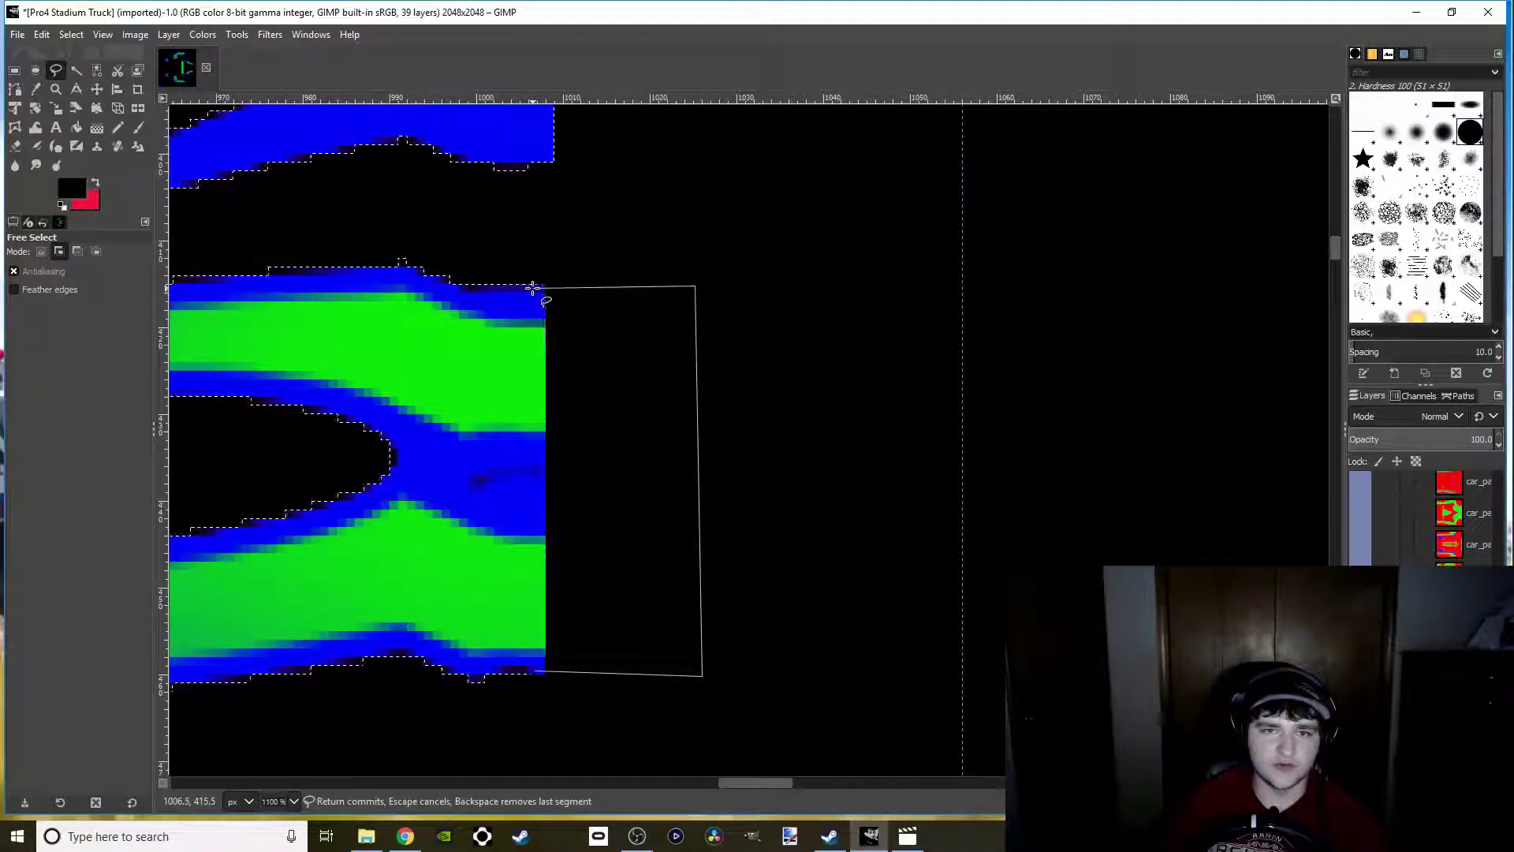
left_click(545, 659)
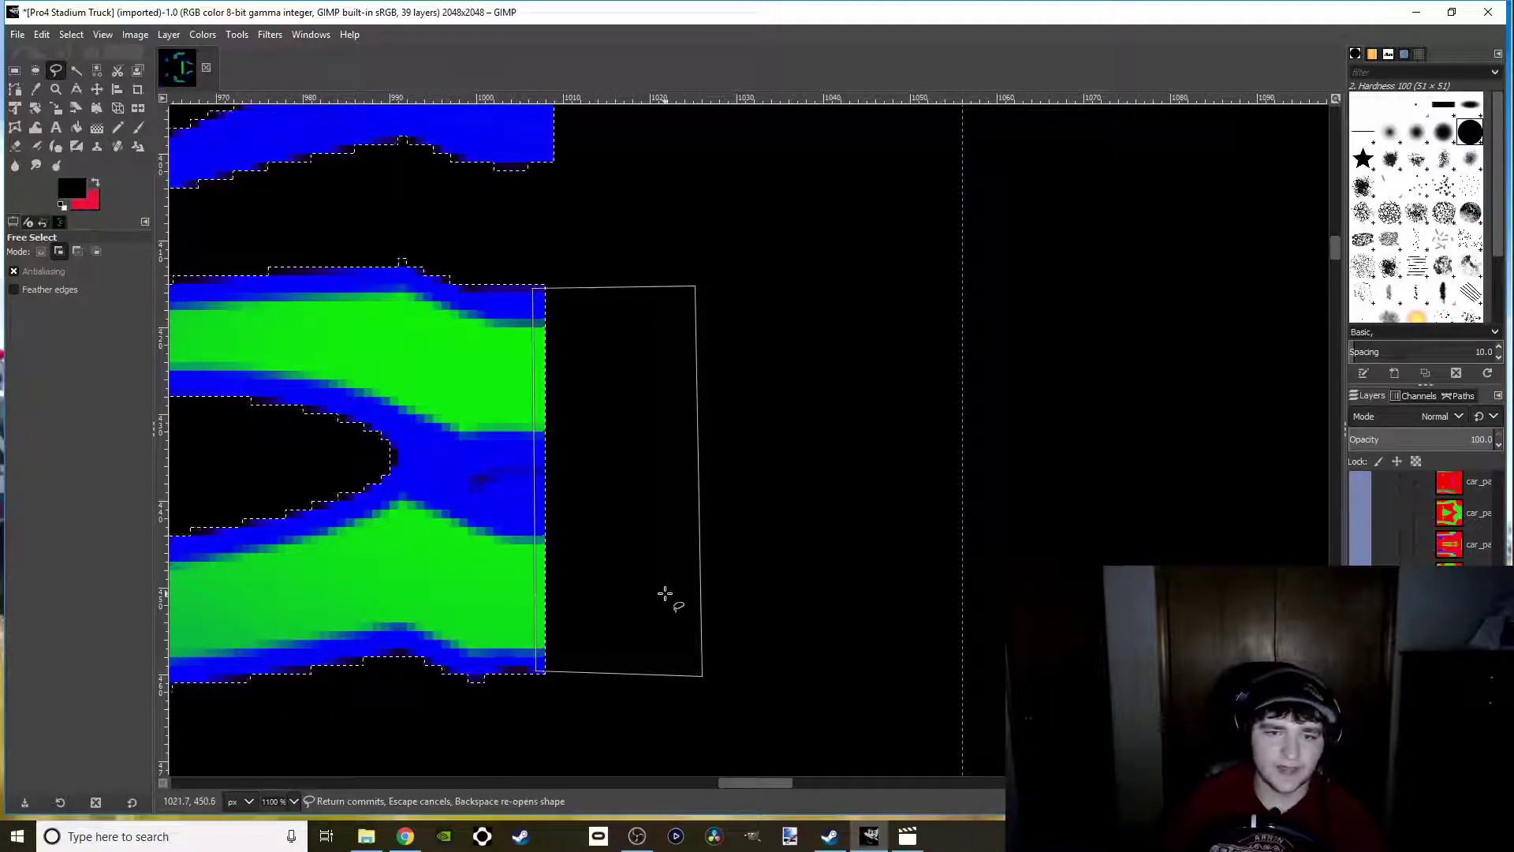
key("Return")
Add an area about 11 px wide to the selection beyond the right end of the upper central group's upper blue strand
scroll(500, 541, "up", 4)
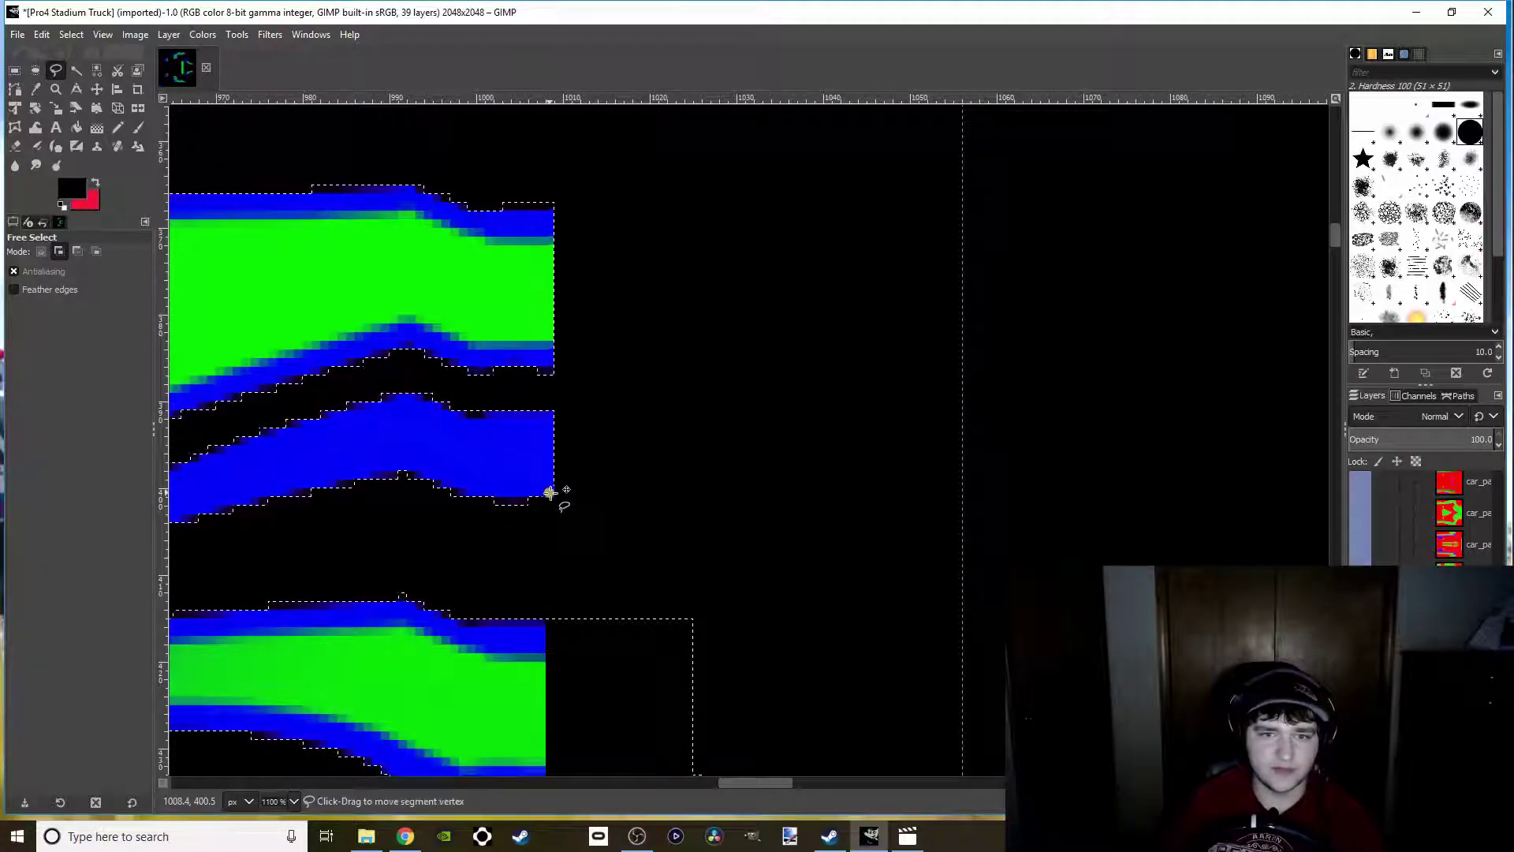
left_click(652, 411)
left_click(549, 492)
key("Return")
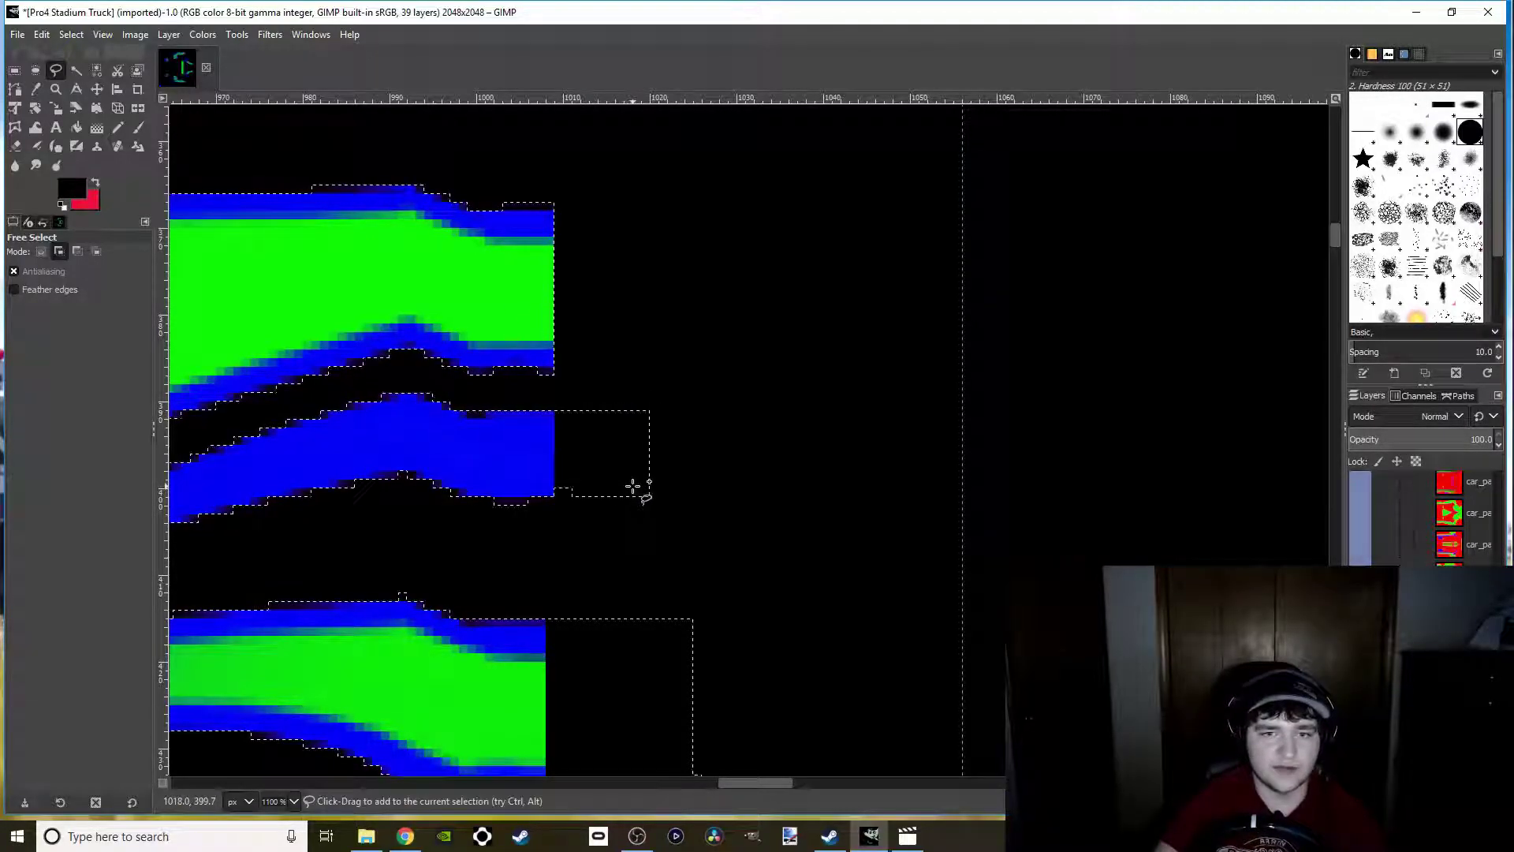
Add an area about 11 px wide to the selection beyond the right end of the upper central group's topmost green strand
scroll(601, 542, "up", 2)
left_click(541, 539)
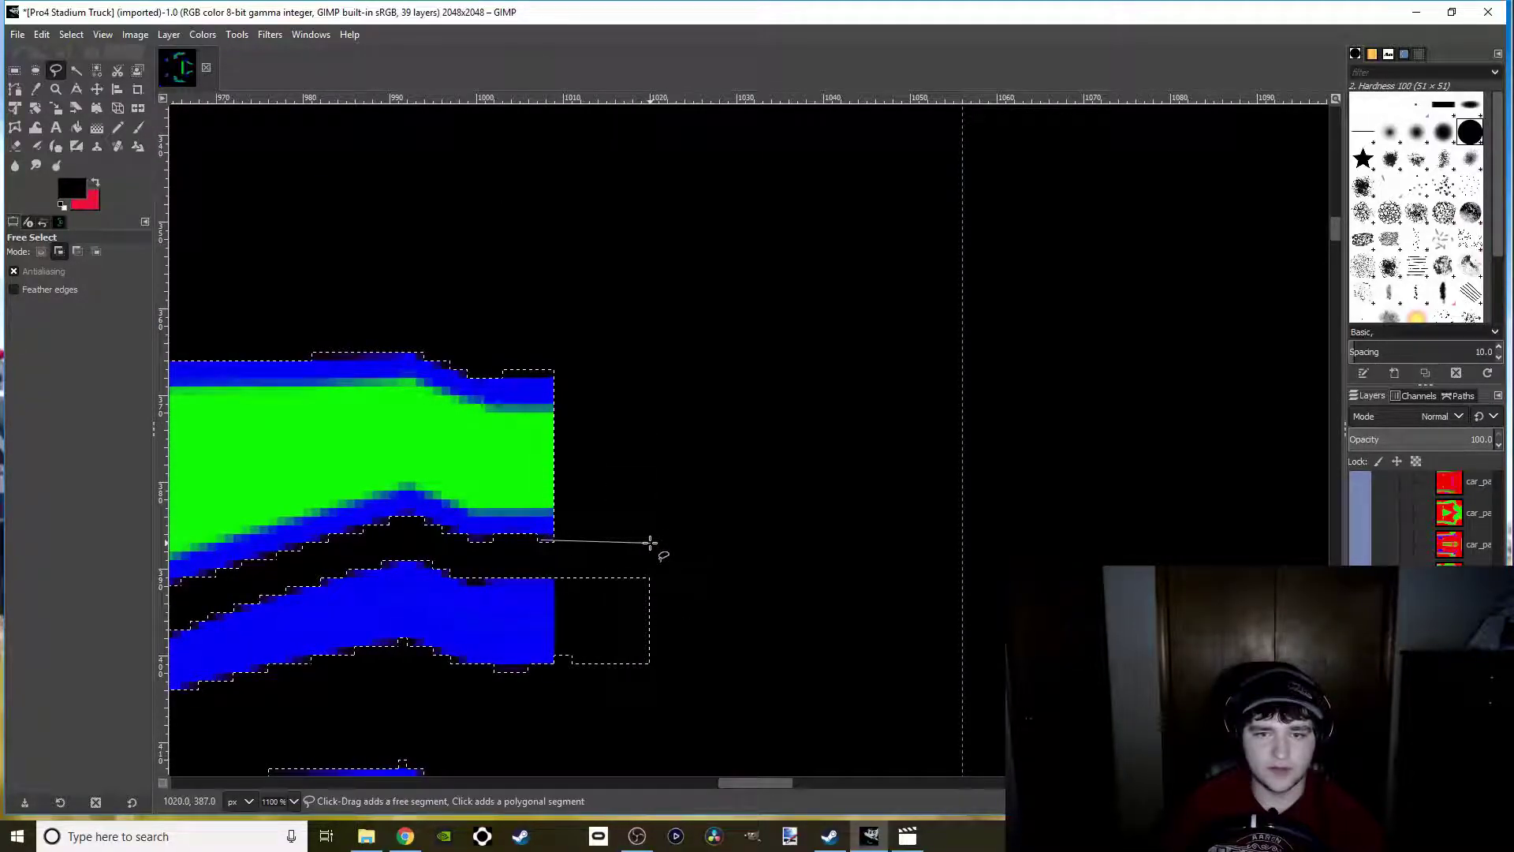
left_click(648, 372)
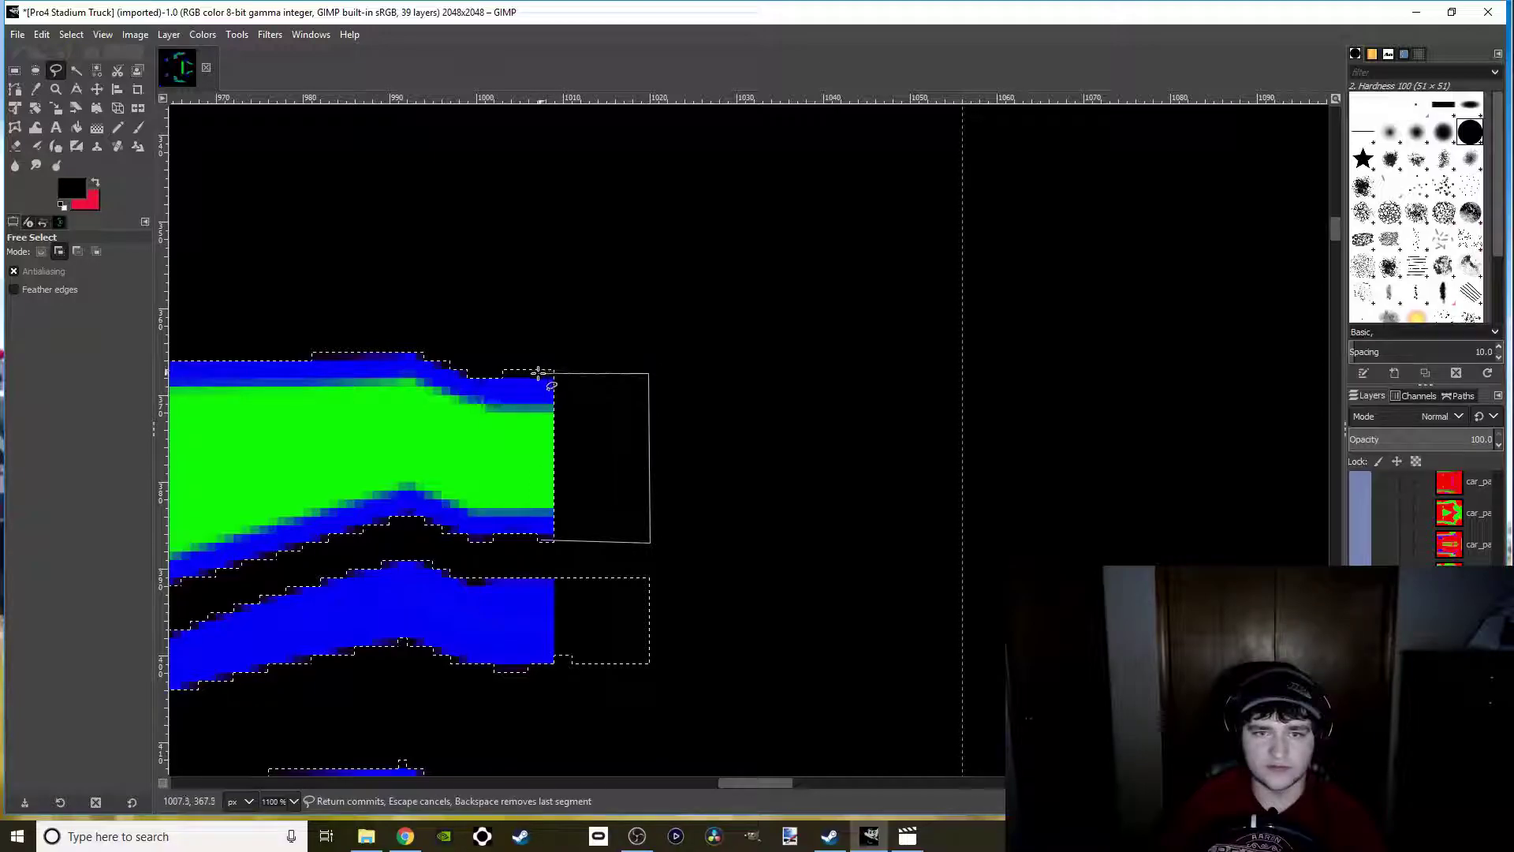
left_click(539, 373)
left_click(542, 539)
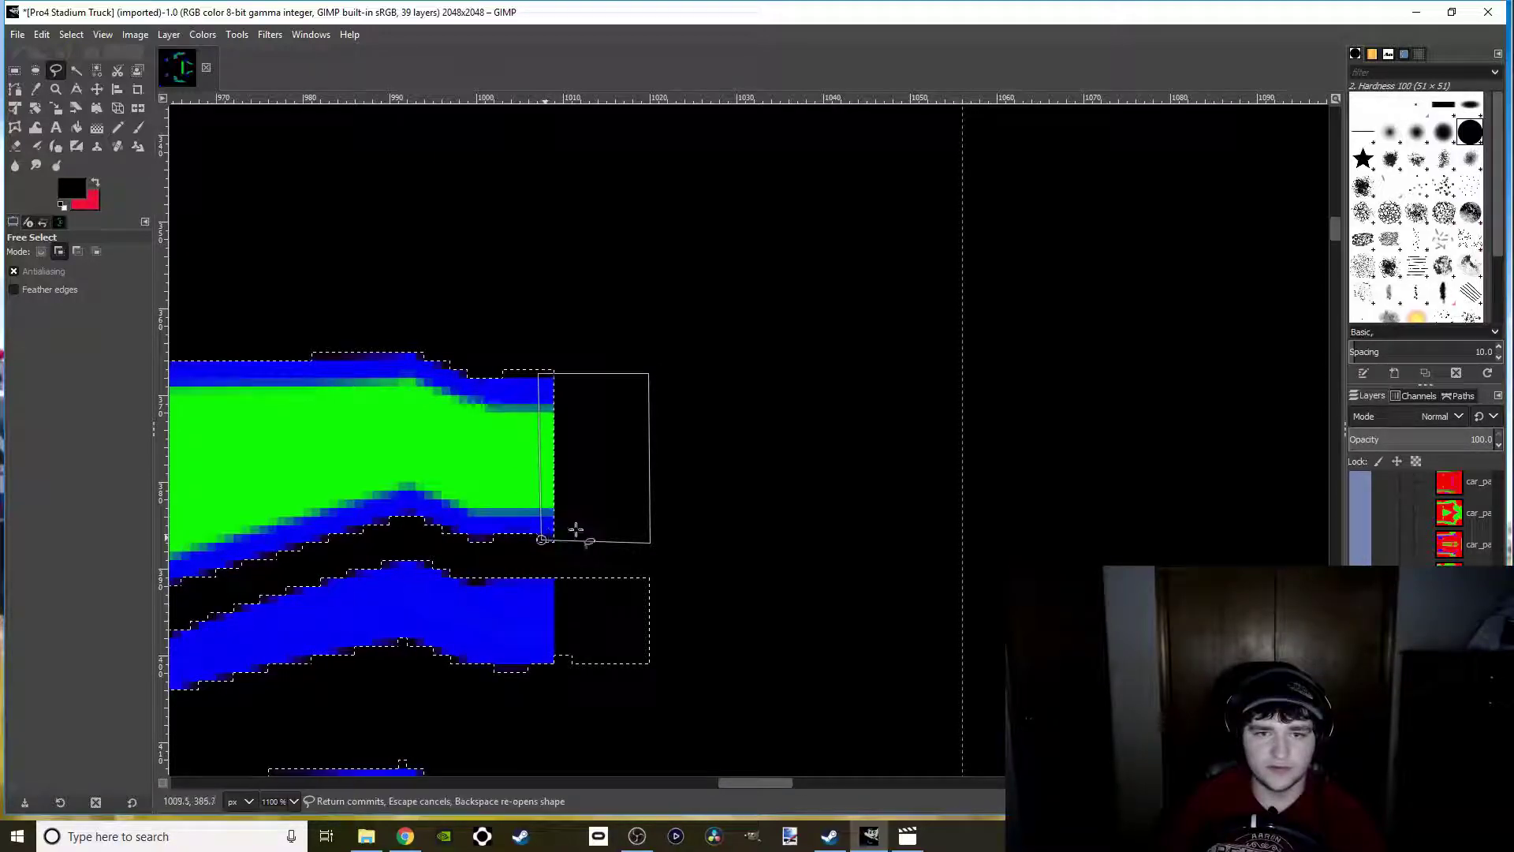
key("Return")
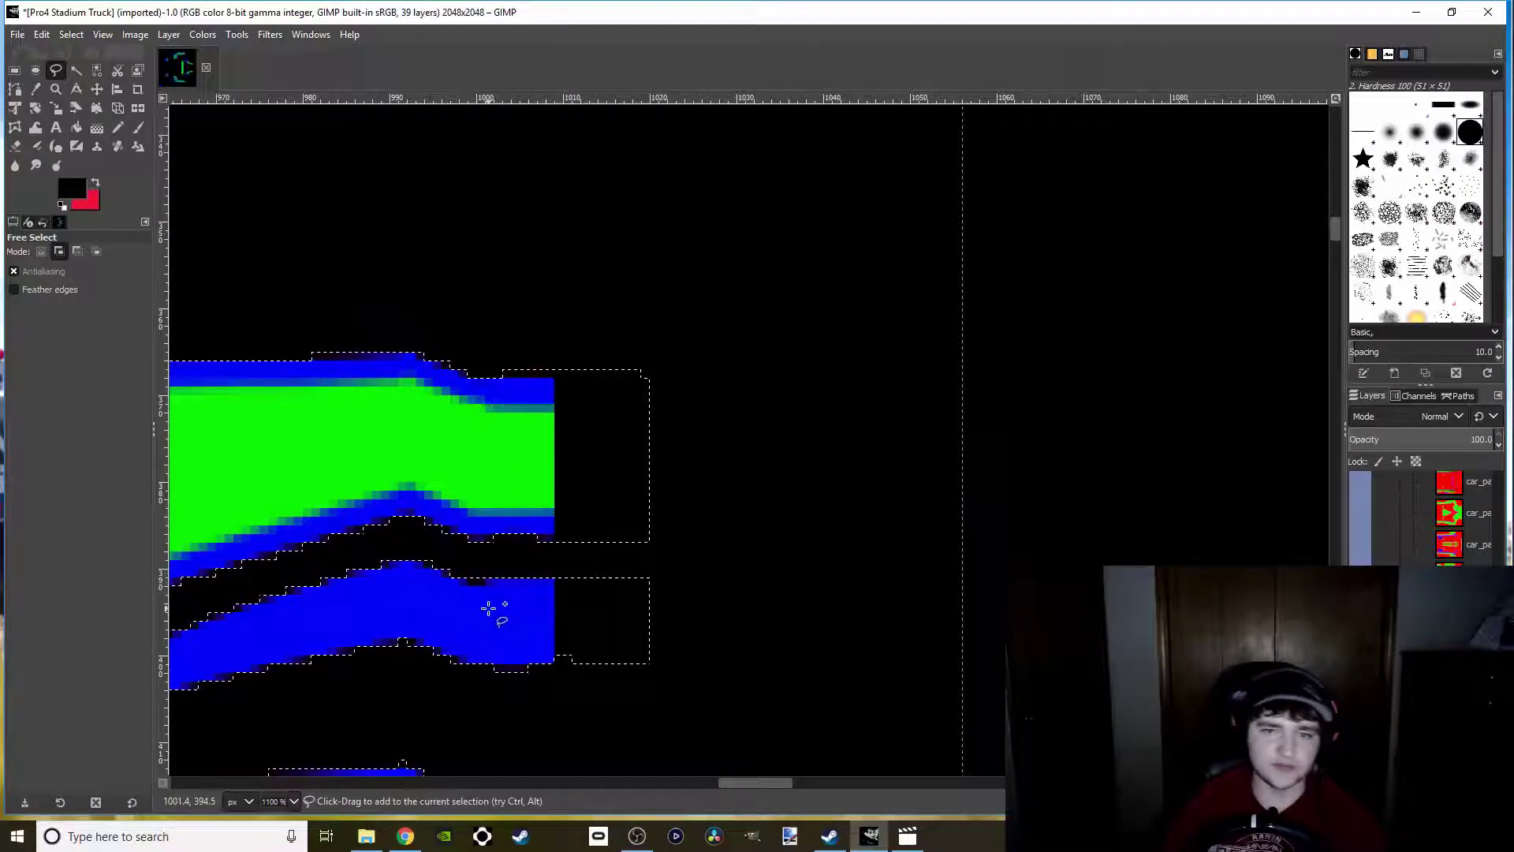
Add a slanted area about 13 px long to the selection beyond the left end of the group's lowest green strand
scroll(489, 607, "down", 3)
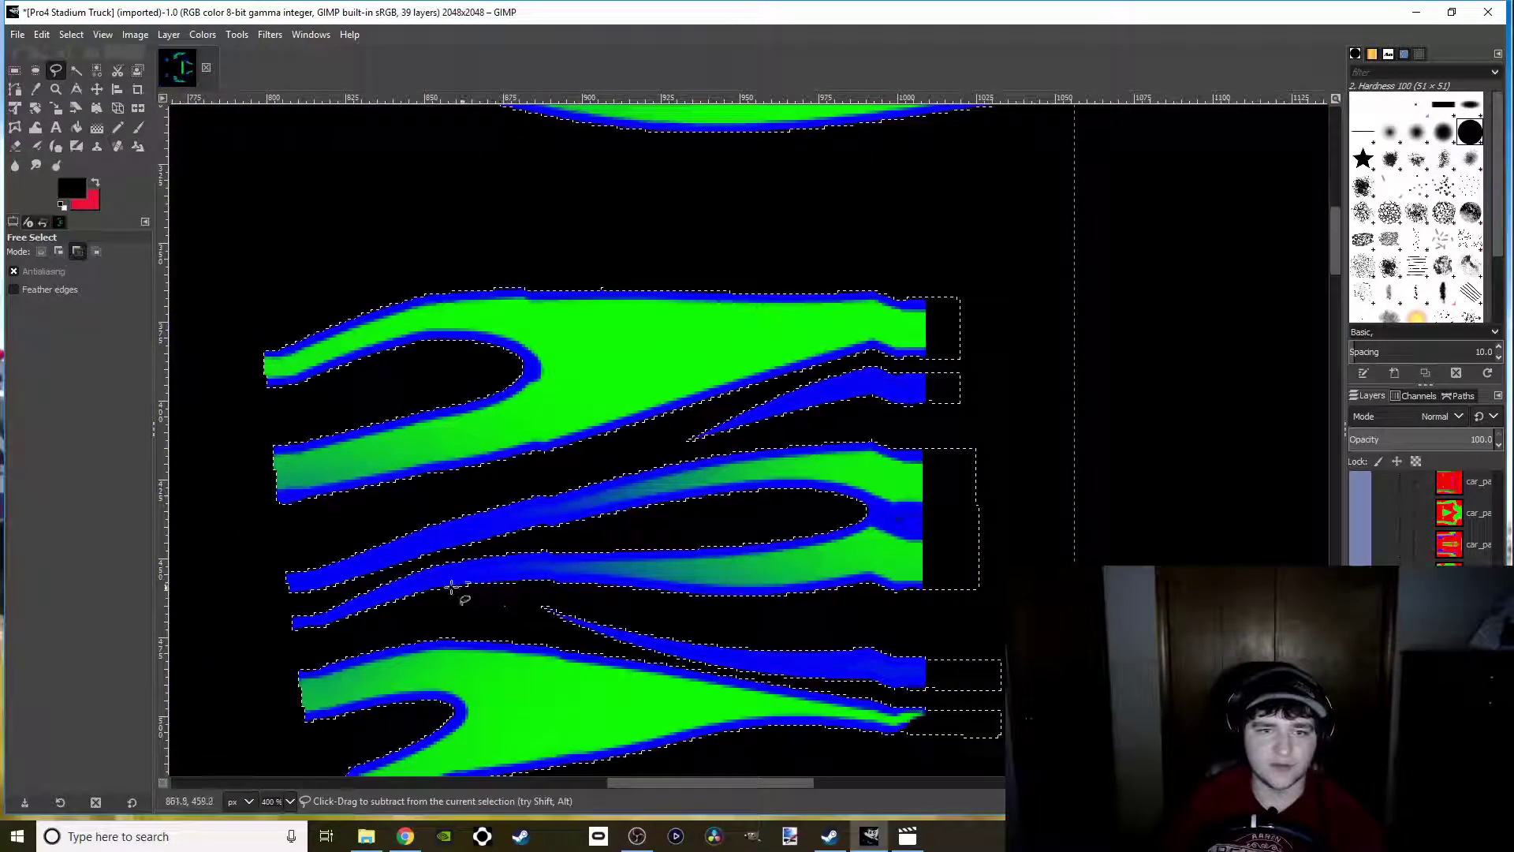
scroll(489, 568, "up", 3)
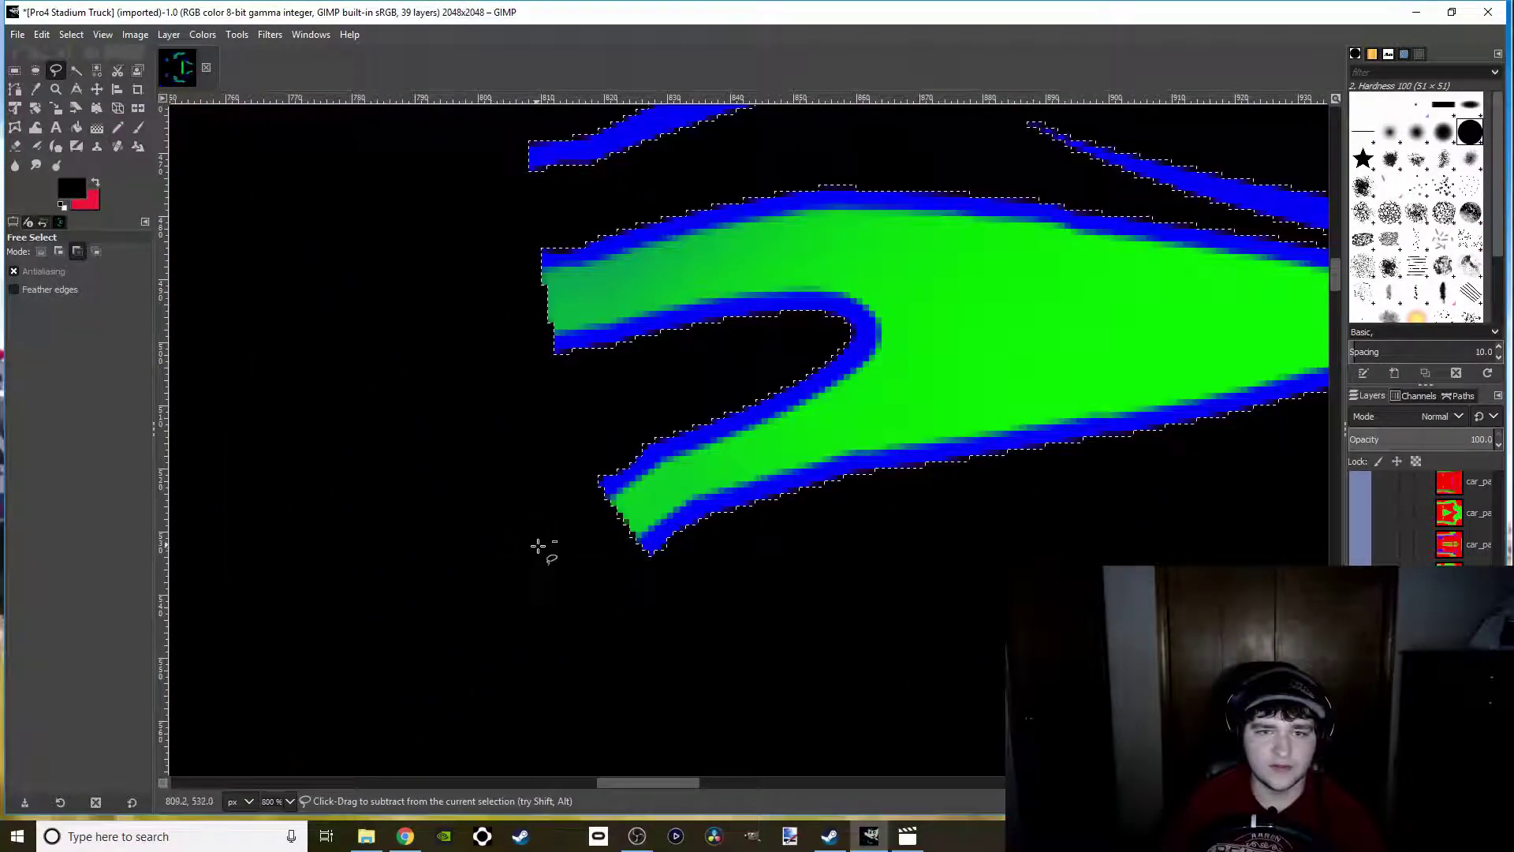
scroll(538, 546, "up", 4)
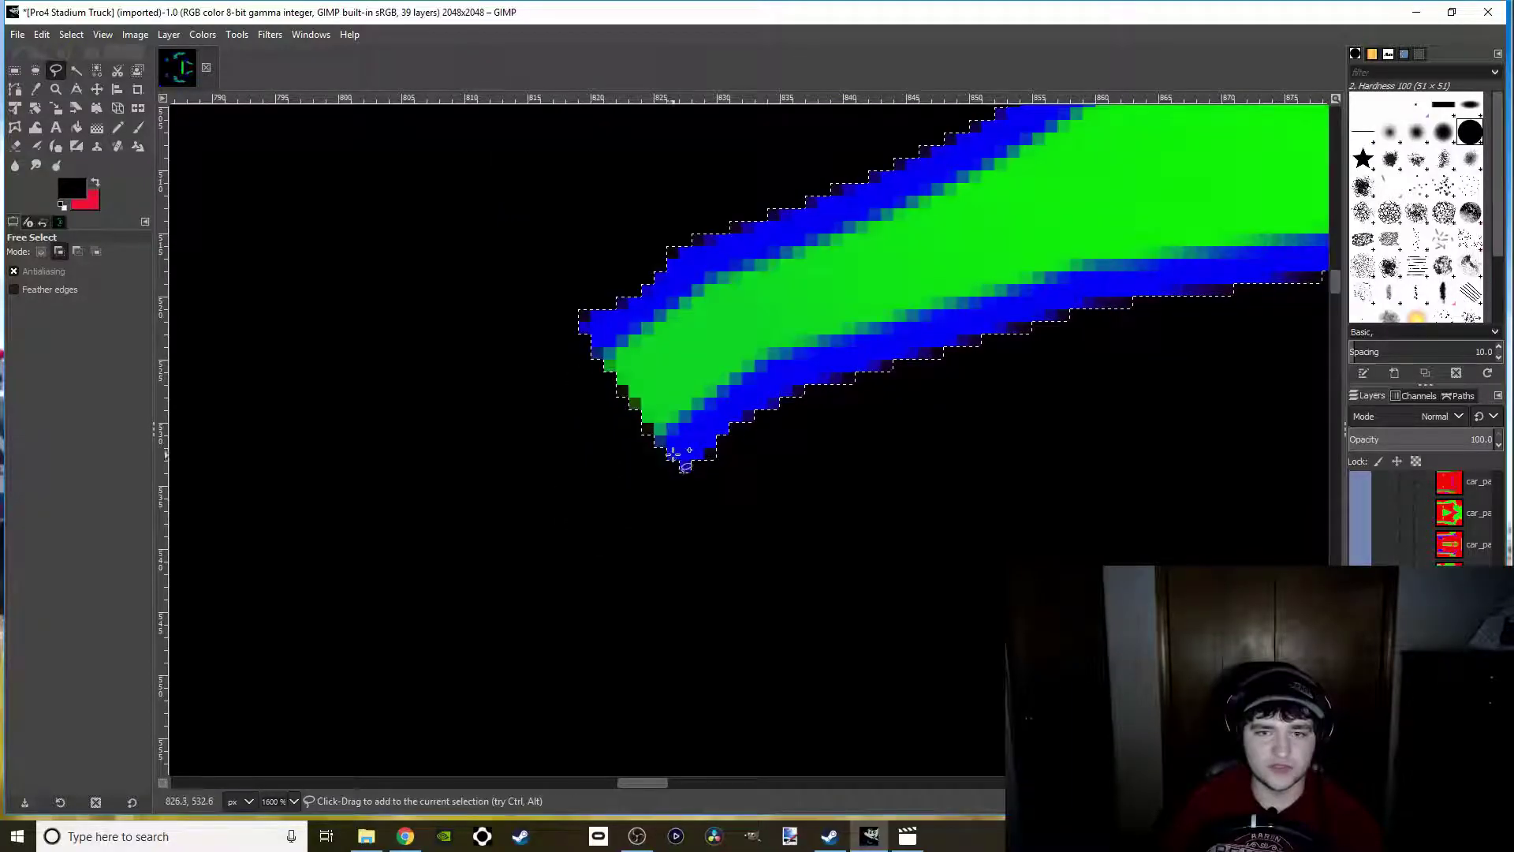
left_click(686, 465)
left_click(552, 569)
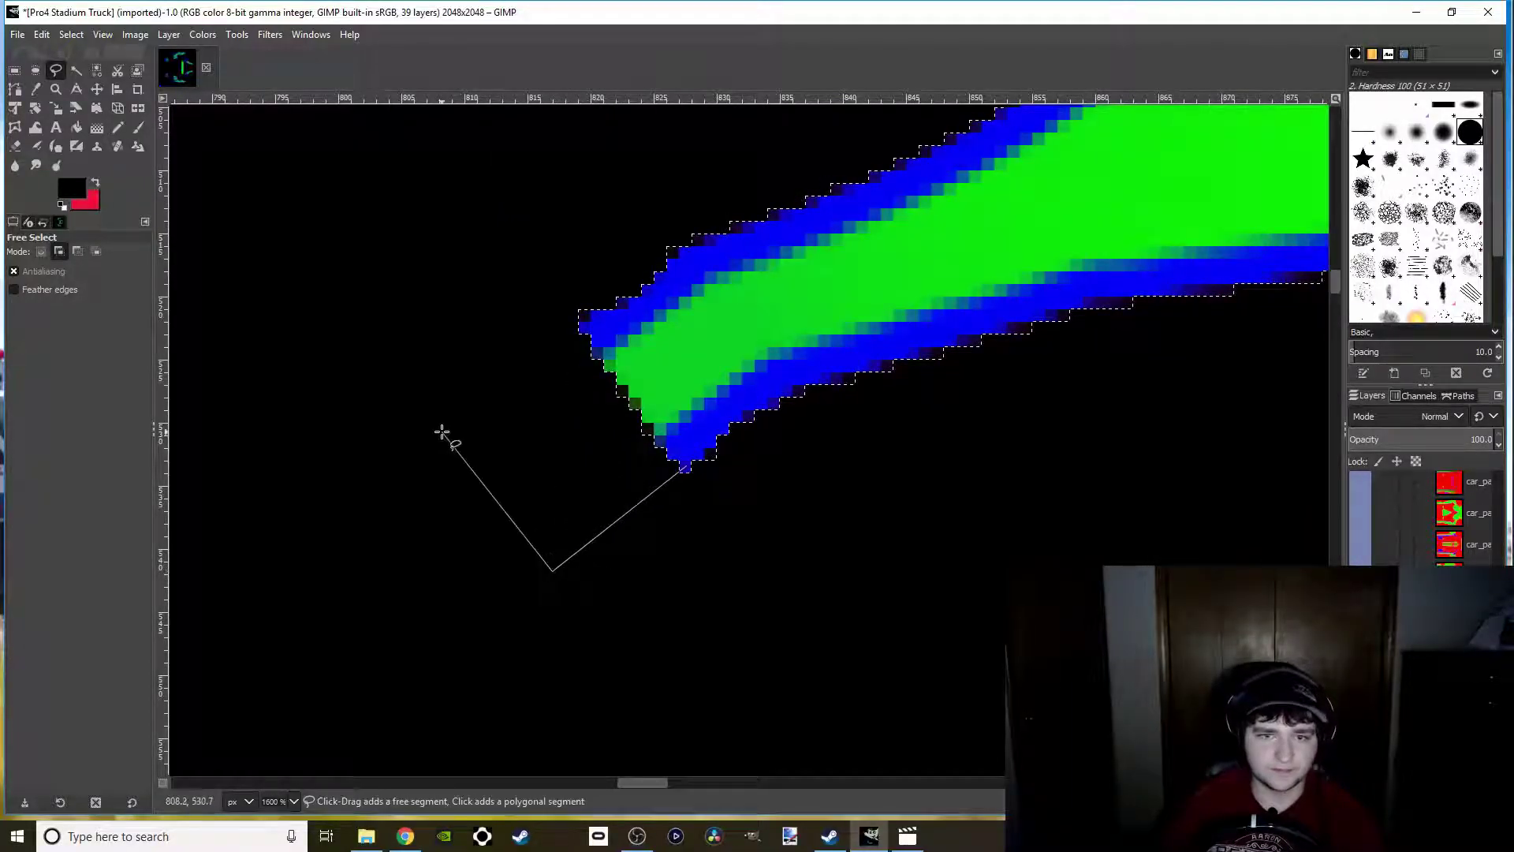
Add an area about 22 px wide to the selection beyond the left end of the lower green fork's upper strand
scroll(670, 297, "up", 5)
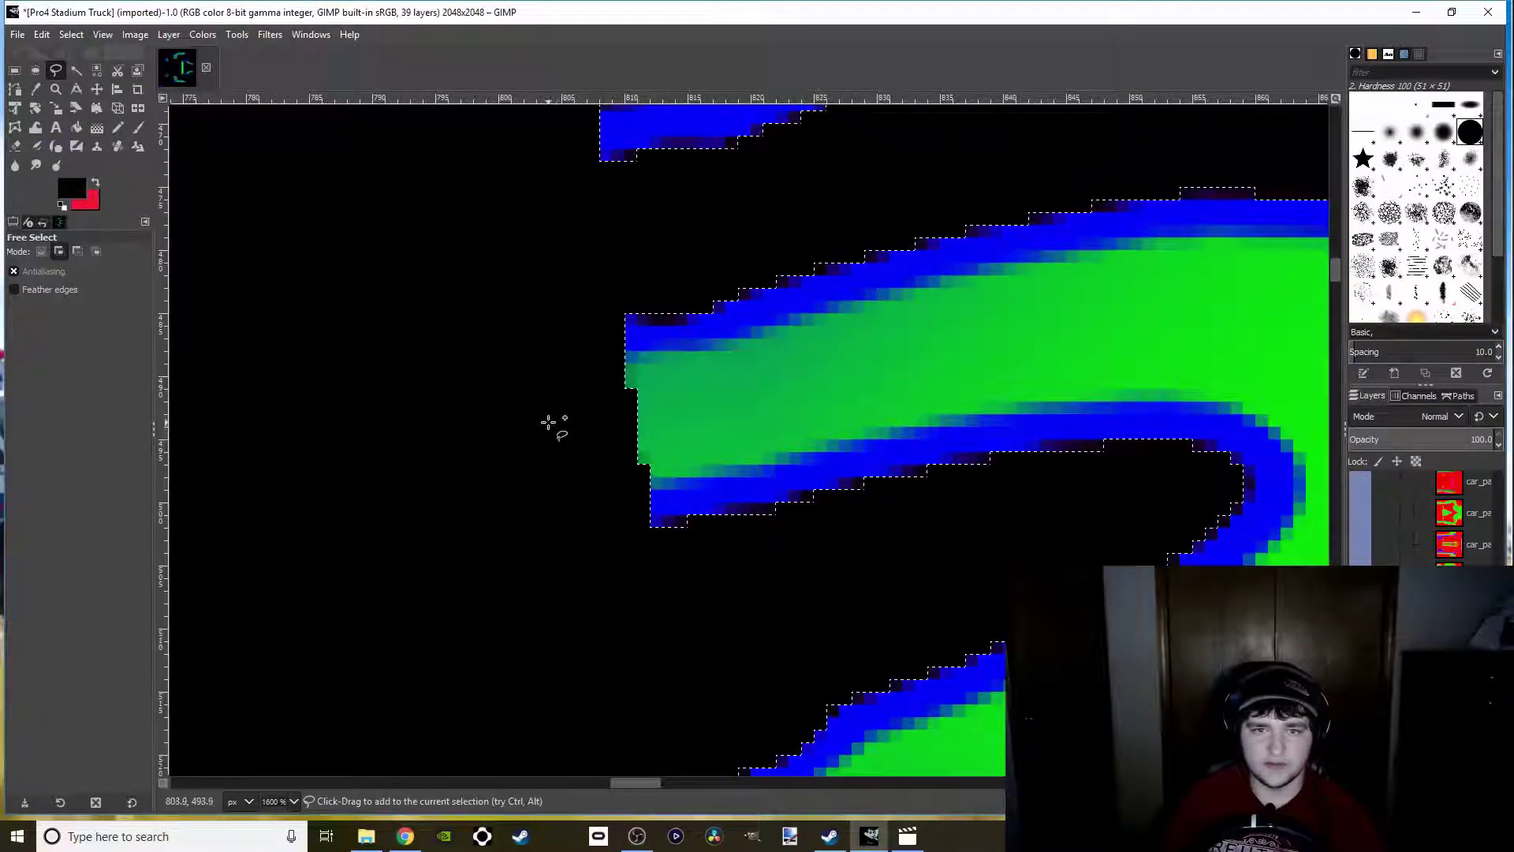
scroll(707, 416, "up", 1)
scroll(778, 433, "up", 1)
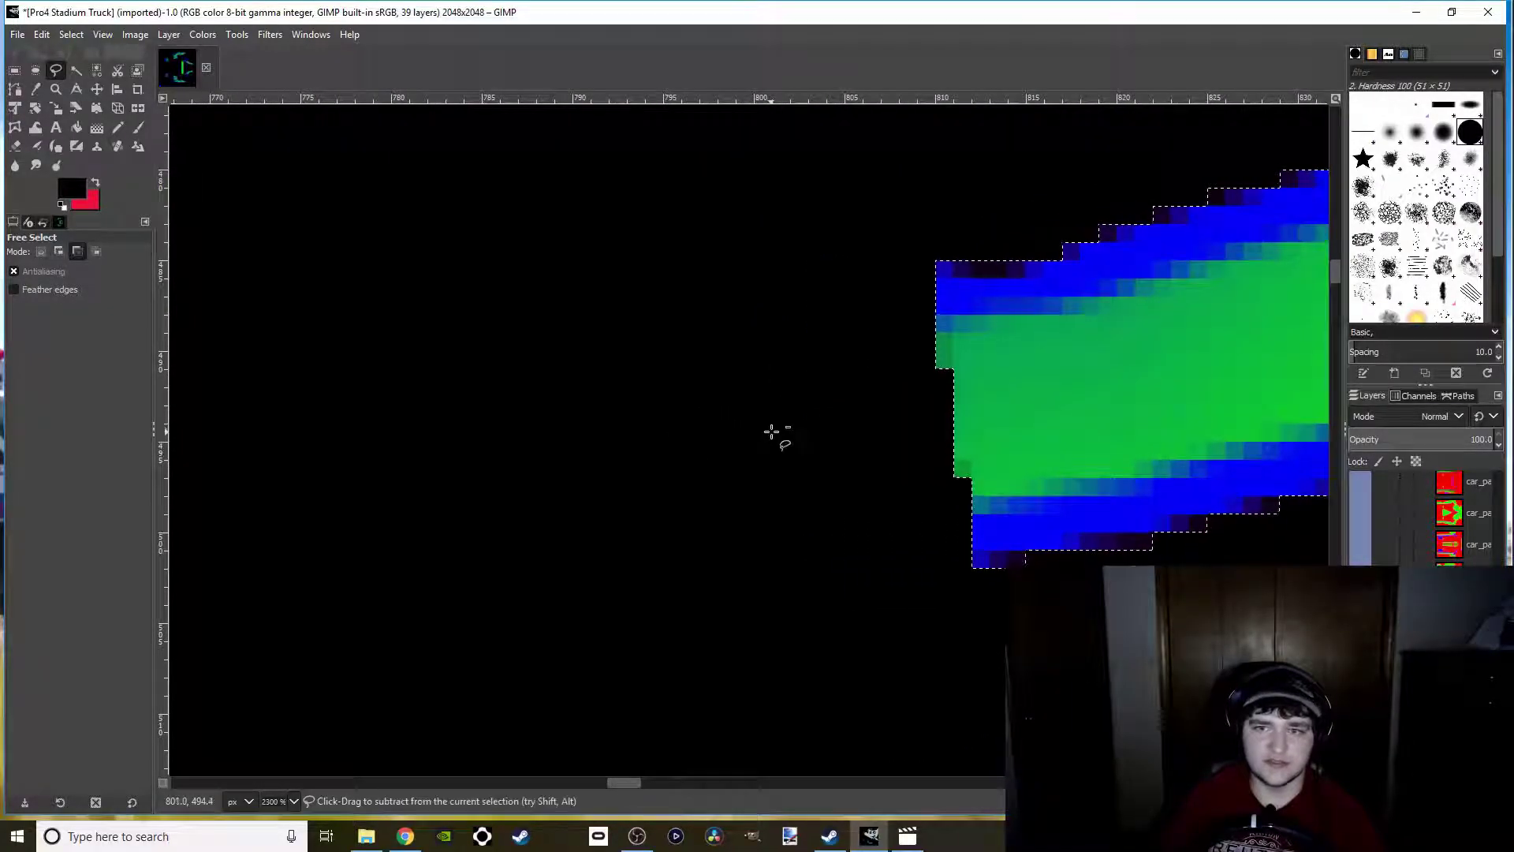
left_click(1003, 205)
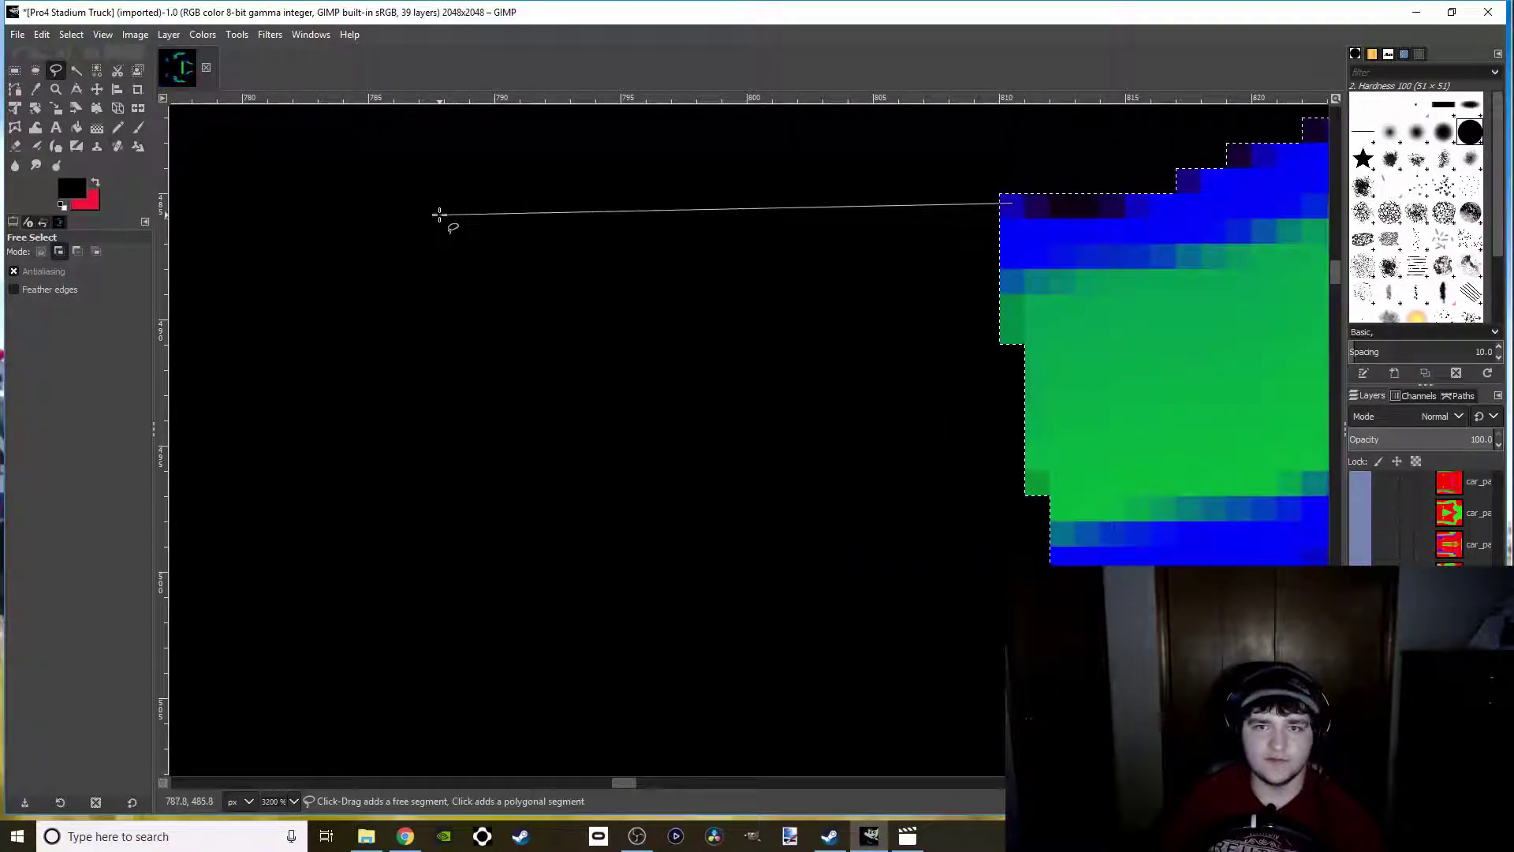
left_click(456, 639)
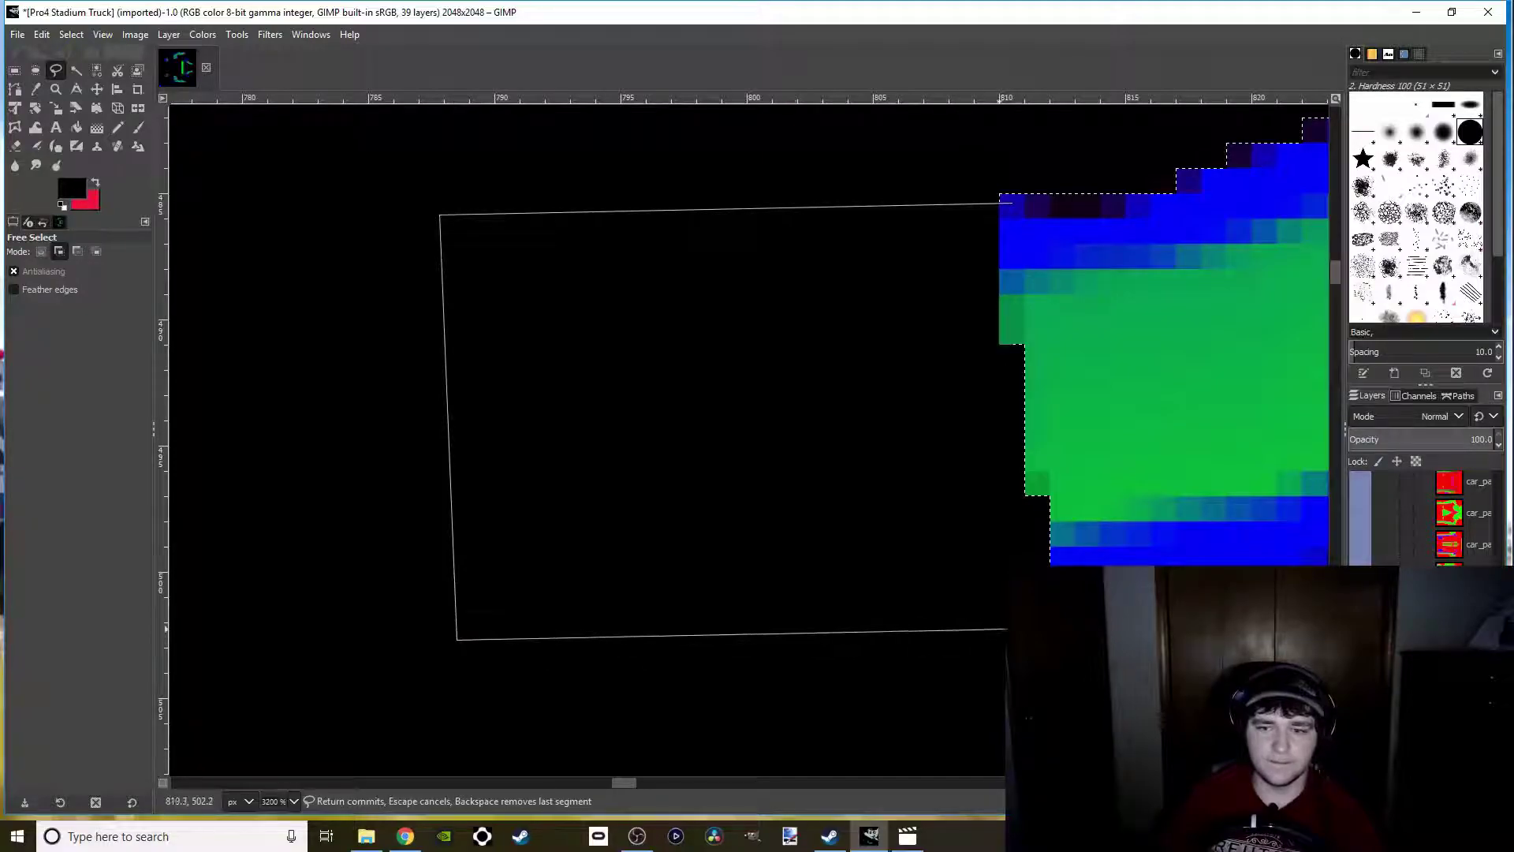
left_click(1012, 203)
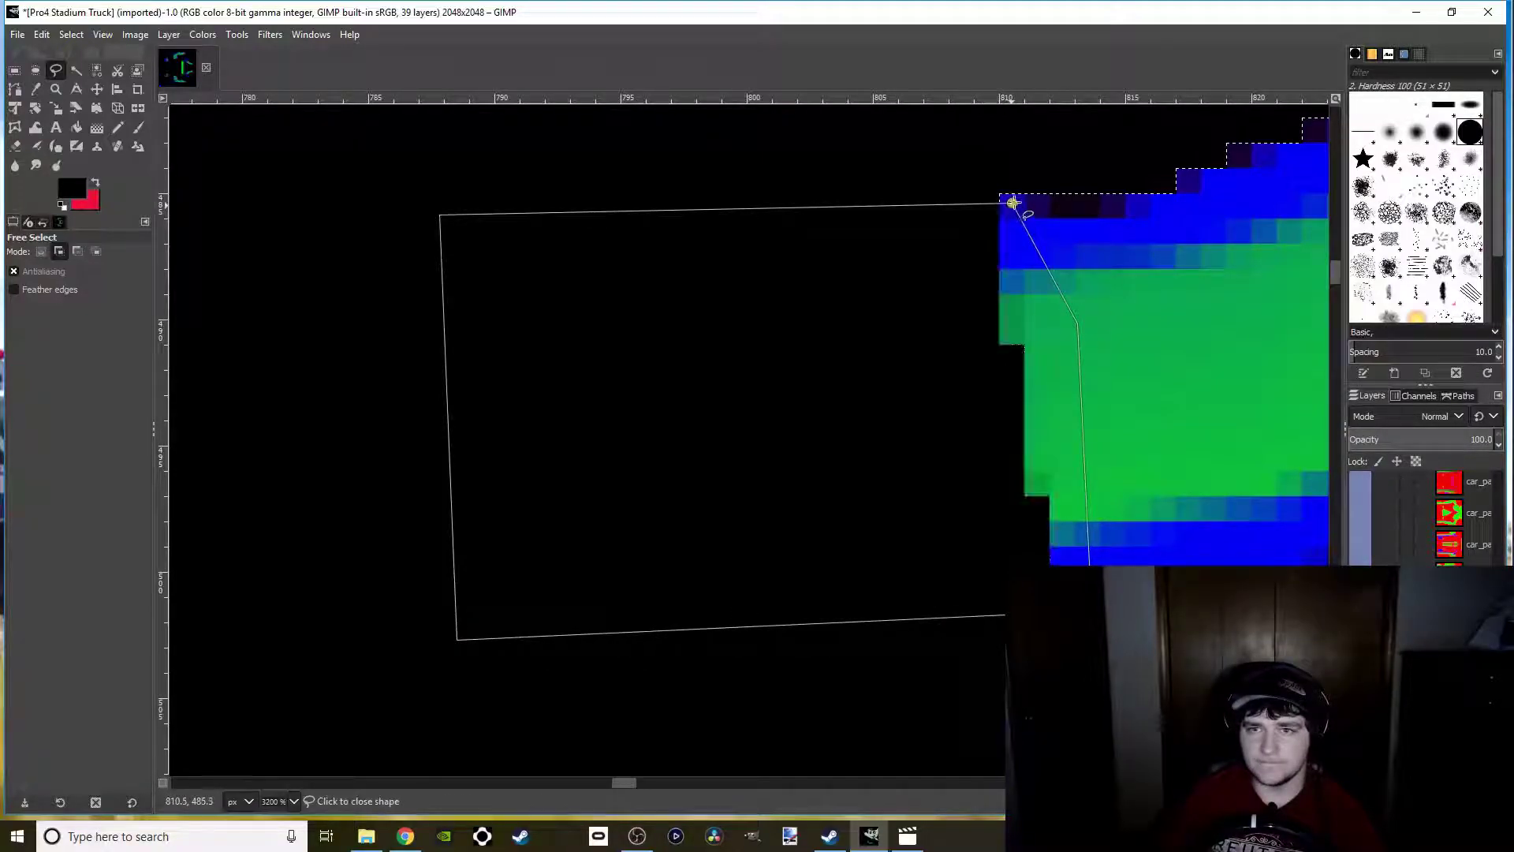
key("Return")
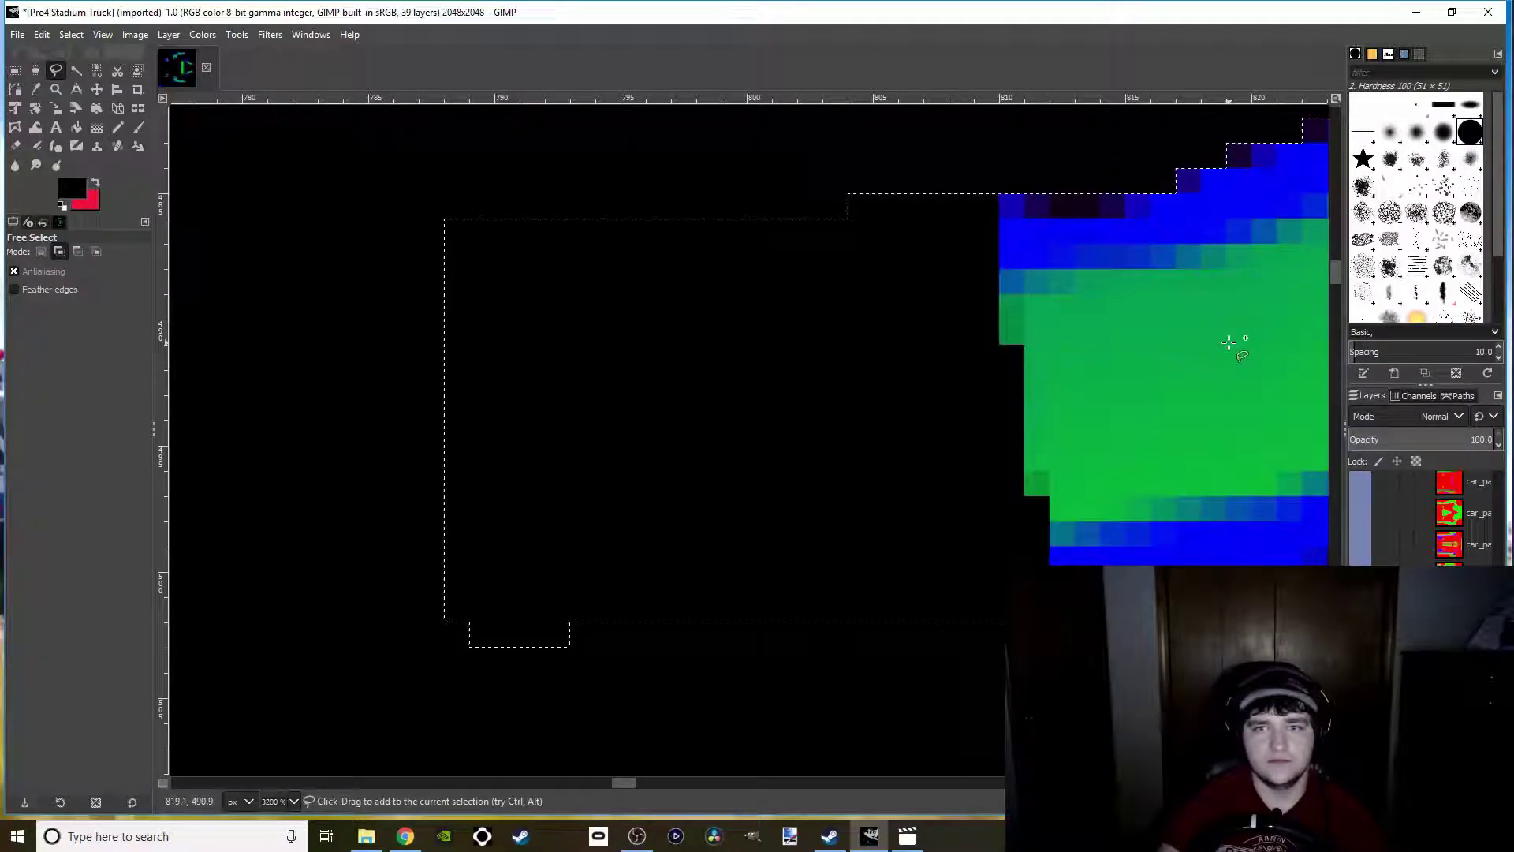
Add an area about 15 px wide to the selection beyond the left end of the lower of the two blue strands
scroll(744, 456, "down", 2, "ctrl")
scroll(734, 544, "up", 4)
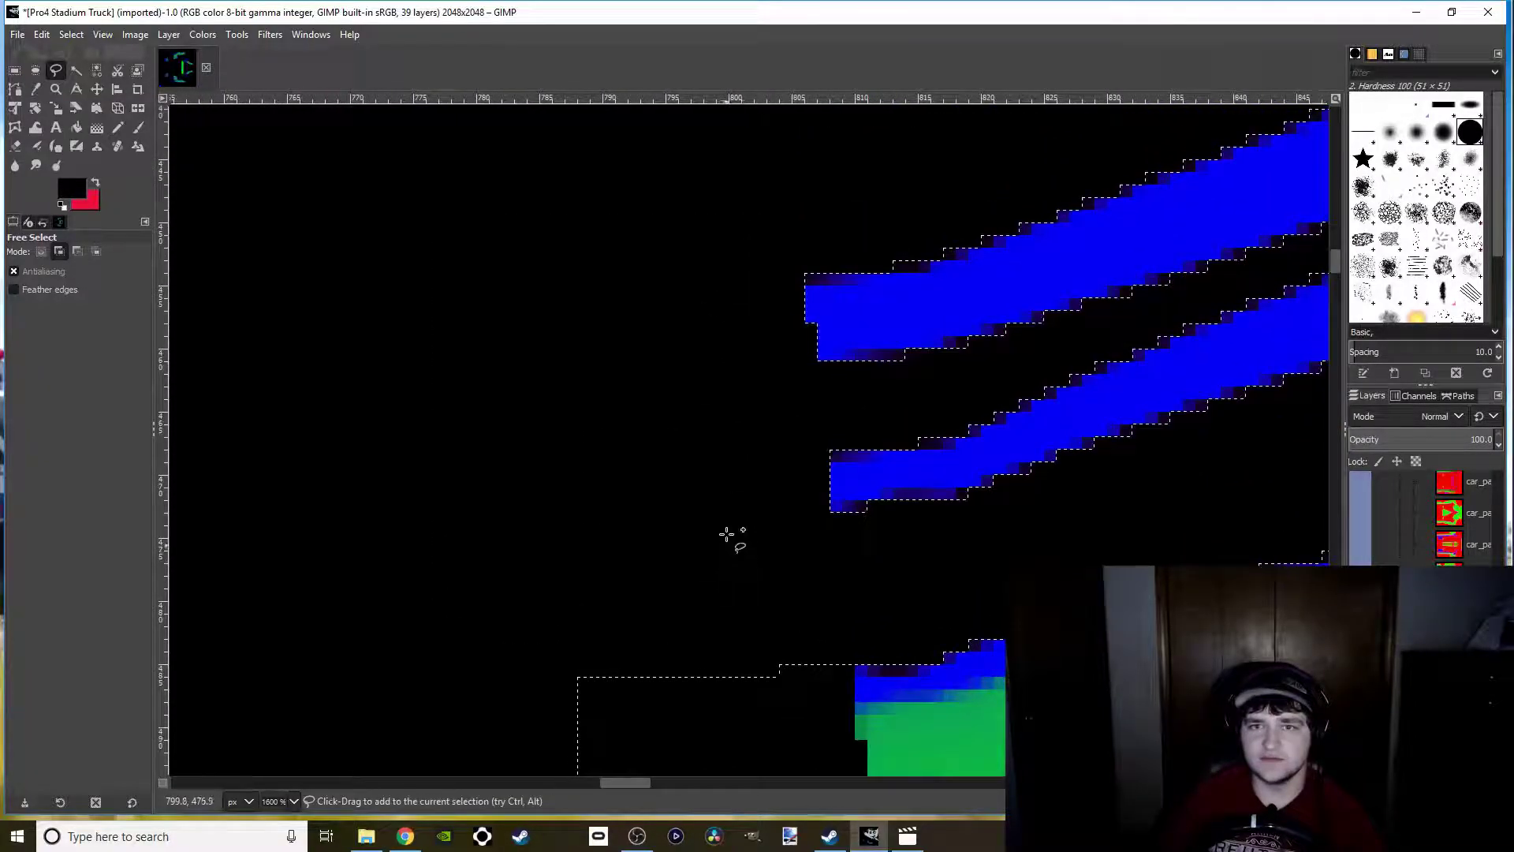
scroll(845, 464, "up", 3, "ctrl")
left_click(828, 439)
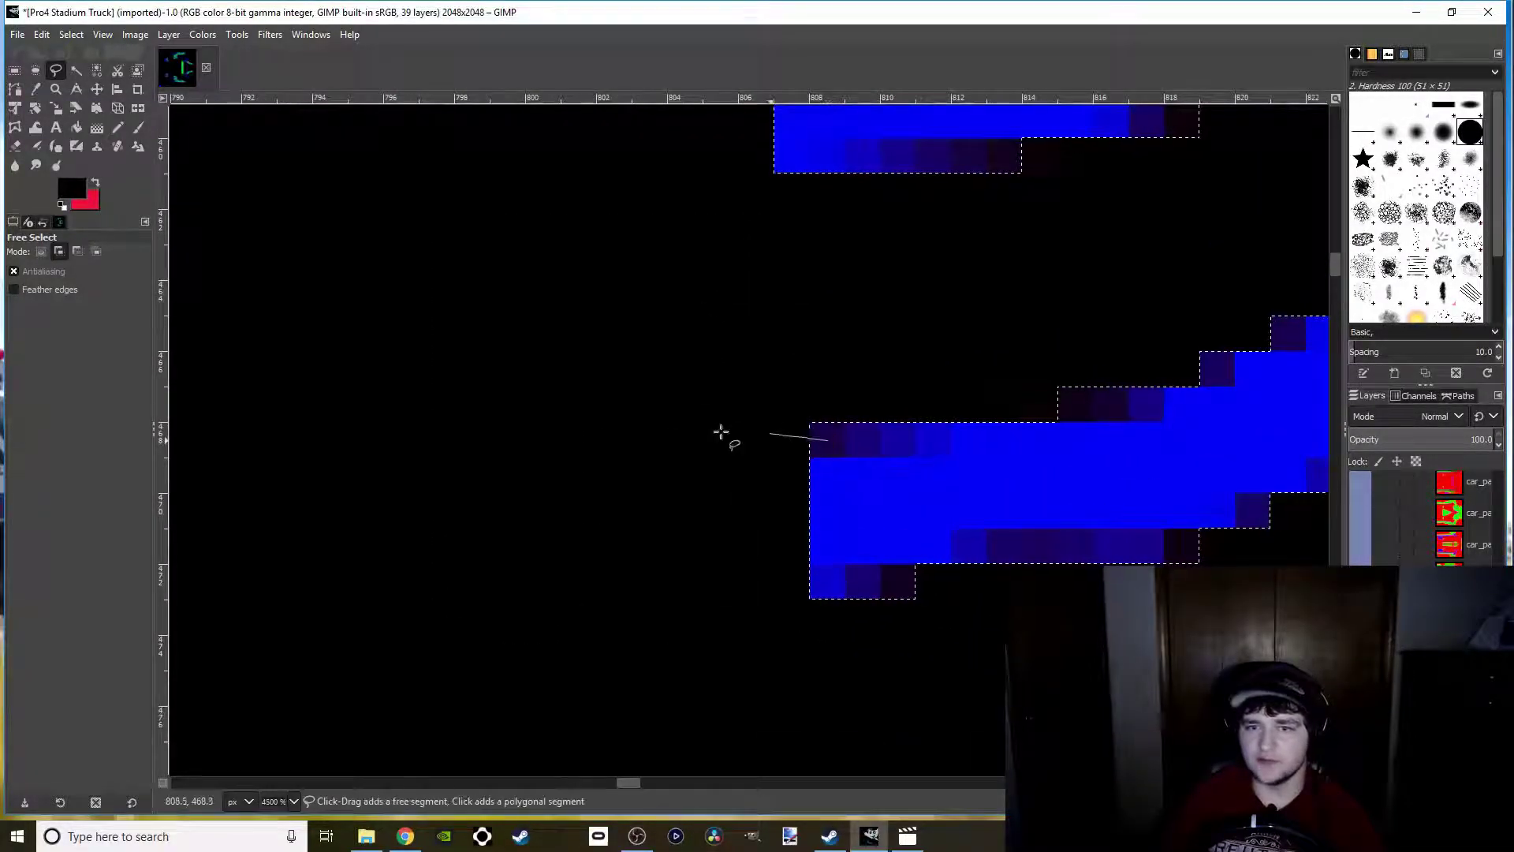
left_click(263, 444)
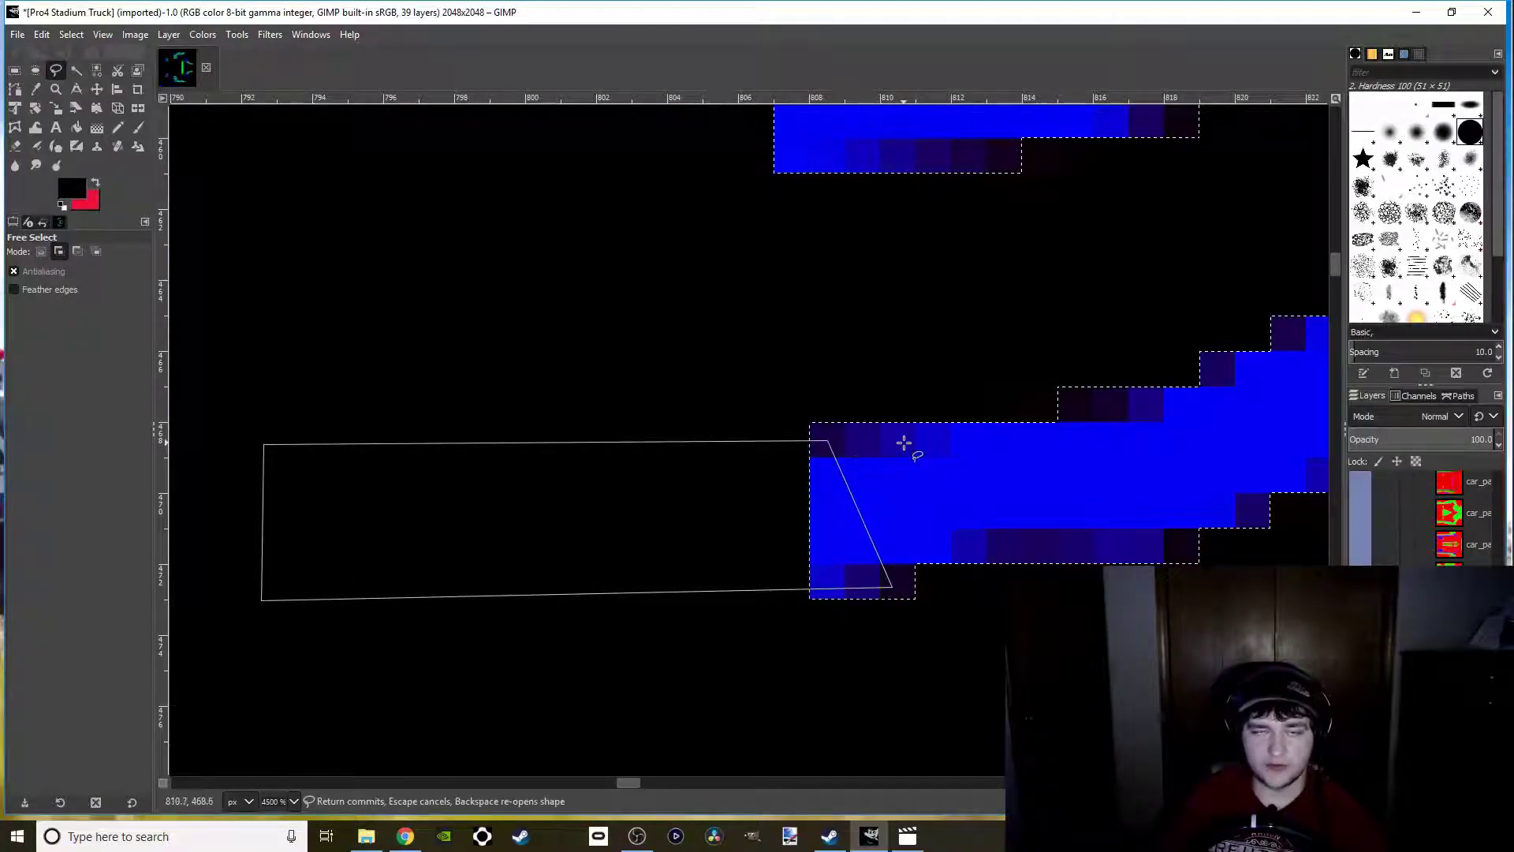
key("Return")
Add an area about 18 px wide to the selection beyond the left end of the upper of the two blue strands
scroll(695, 335, "up", 5)
left_click_drag(599, 355, 804, 343)
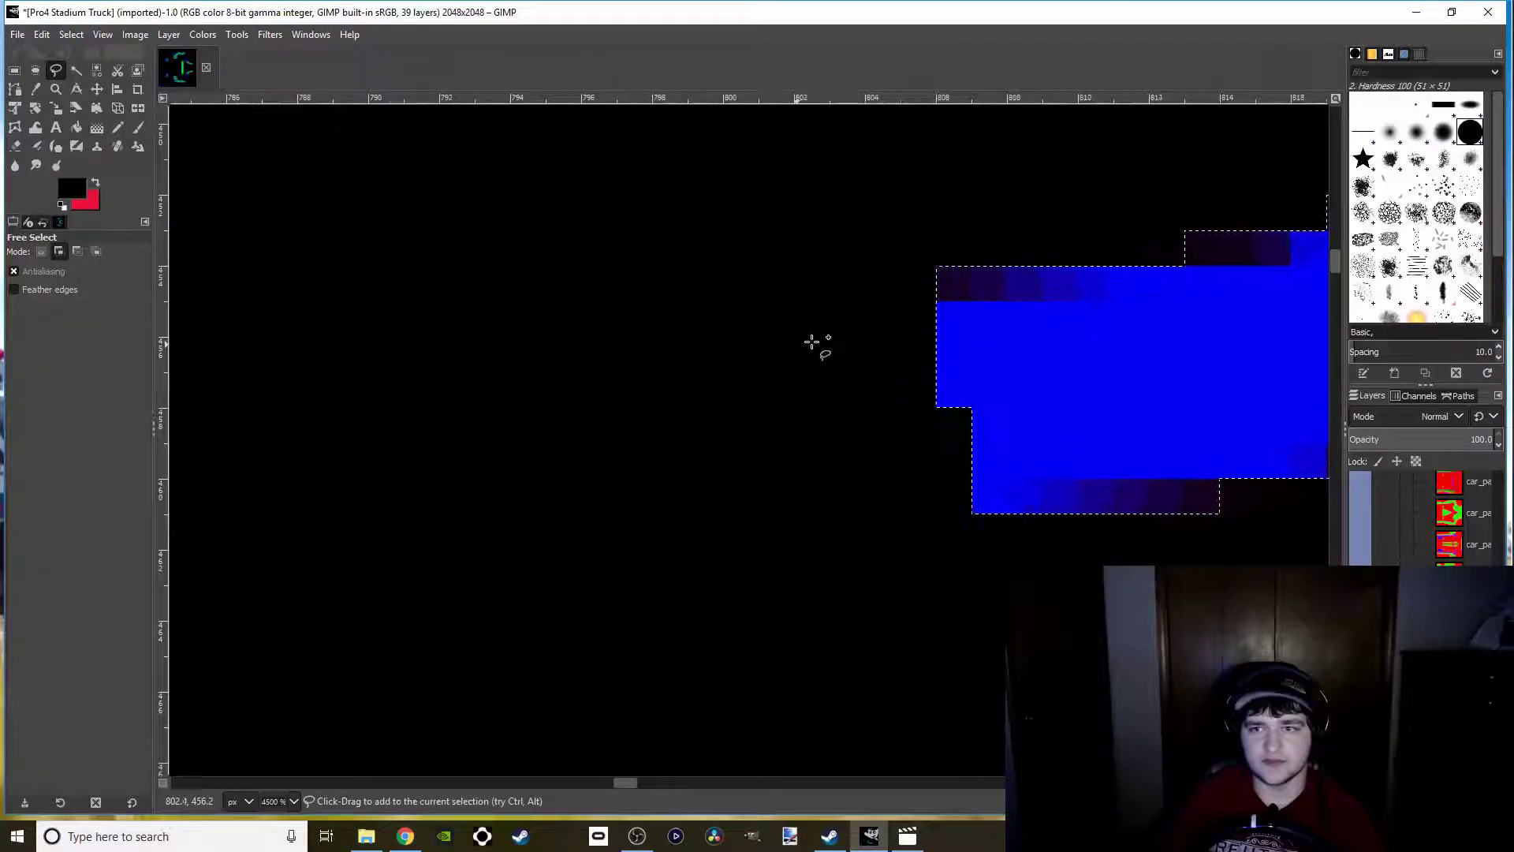
left_click(962, 281)
left_click(284, 282)
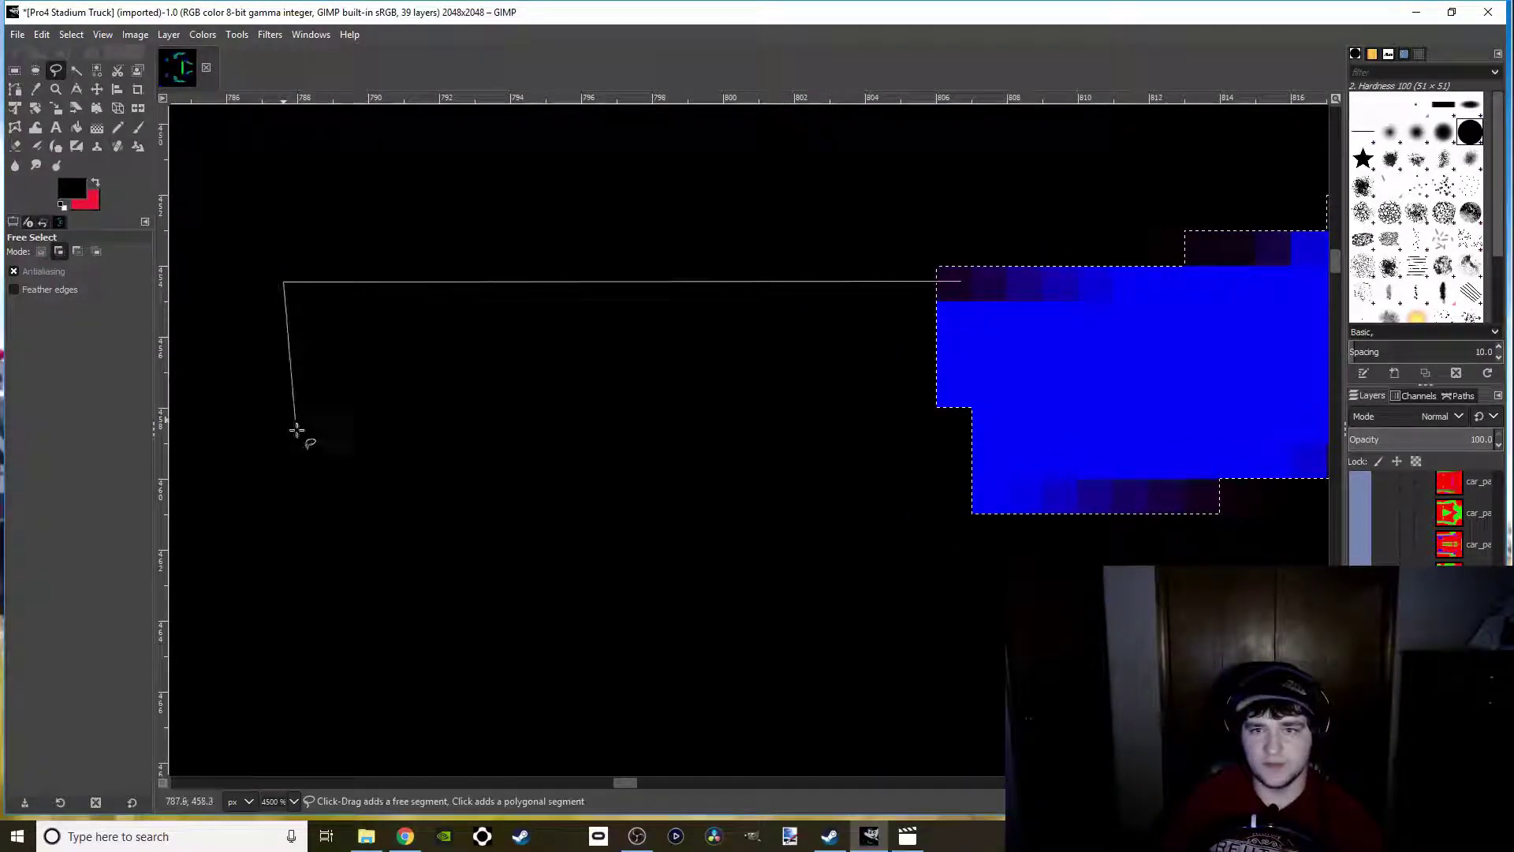
left_click(287, 522)
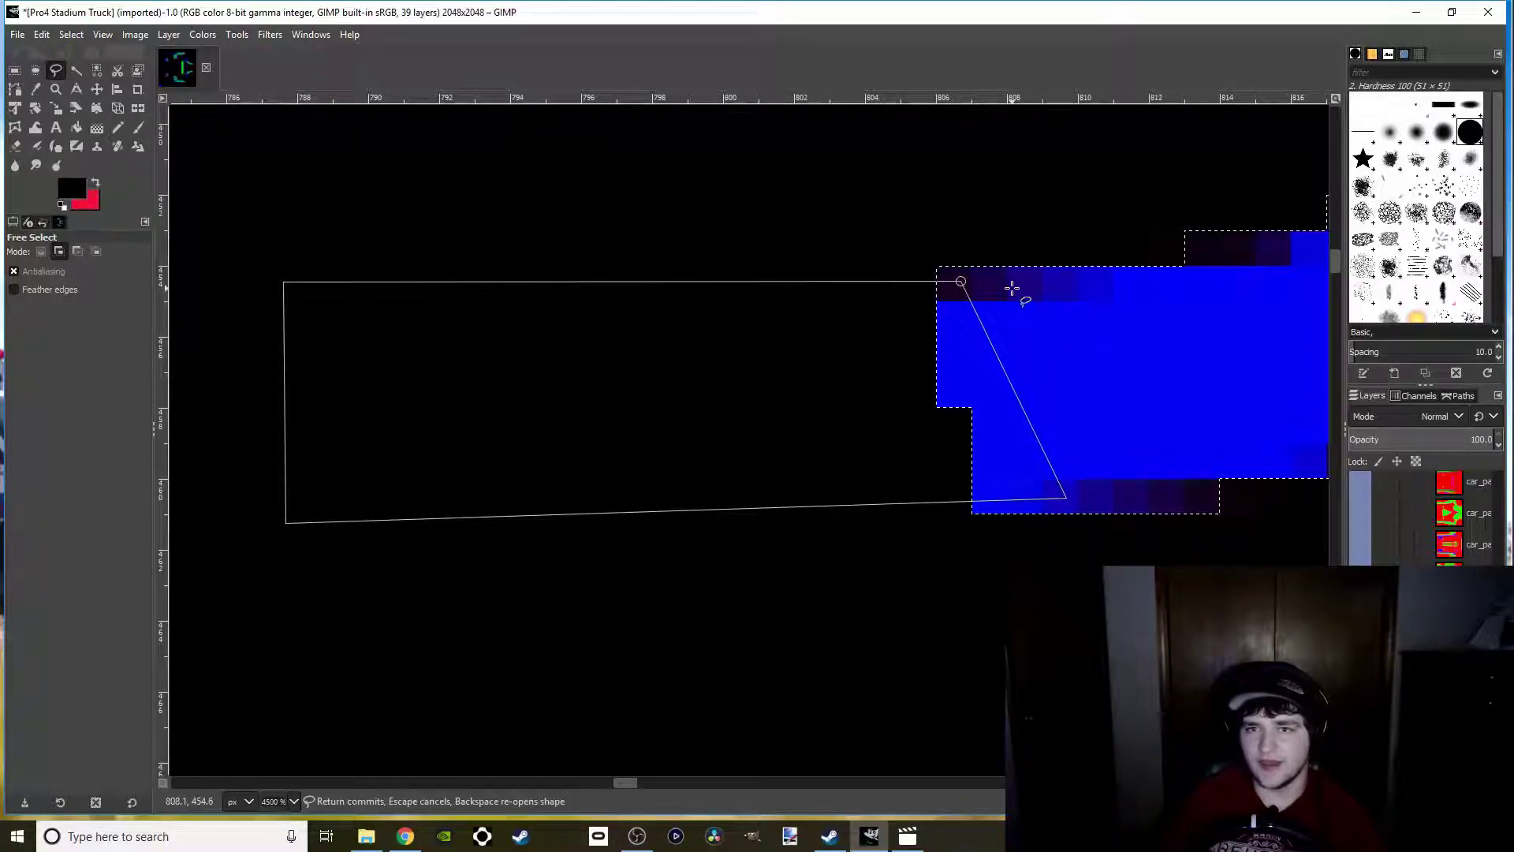
key("Return")
Add an area about 42 px wide to the selection beyond the left end of the top green fork's lower strand
scroll(842, 740, "up", 5)
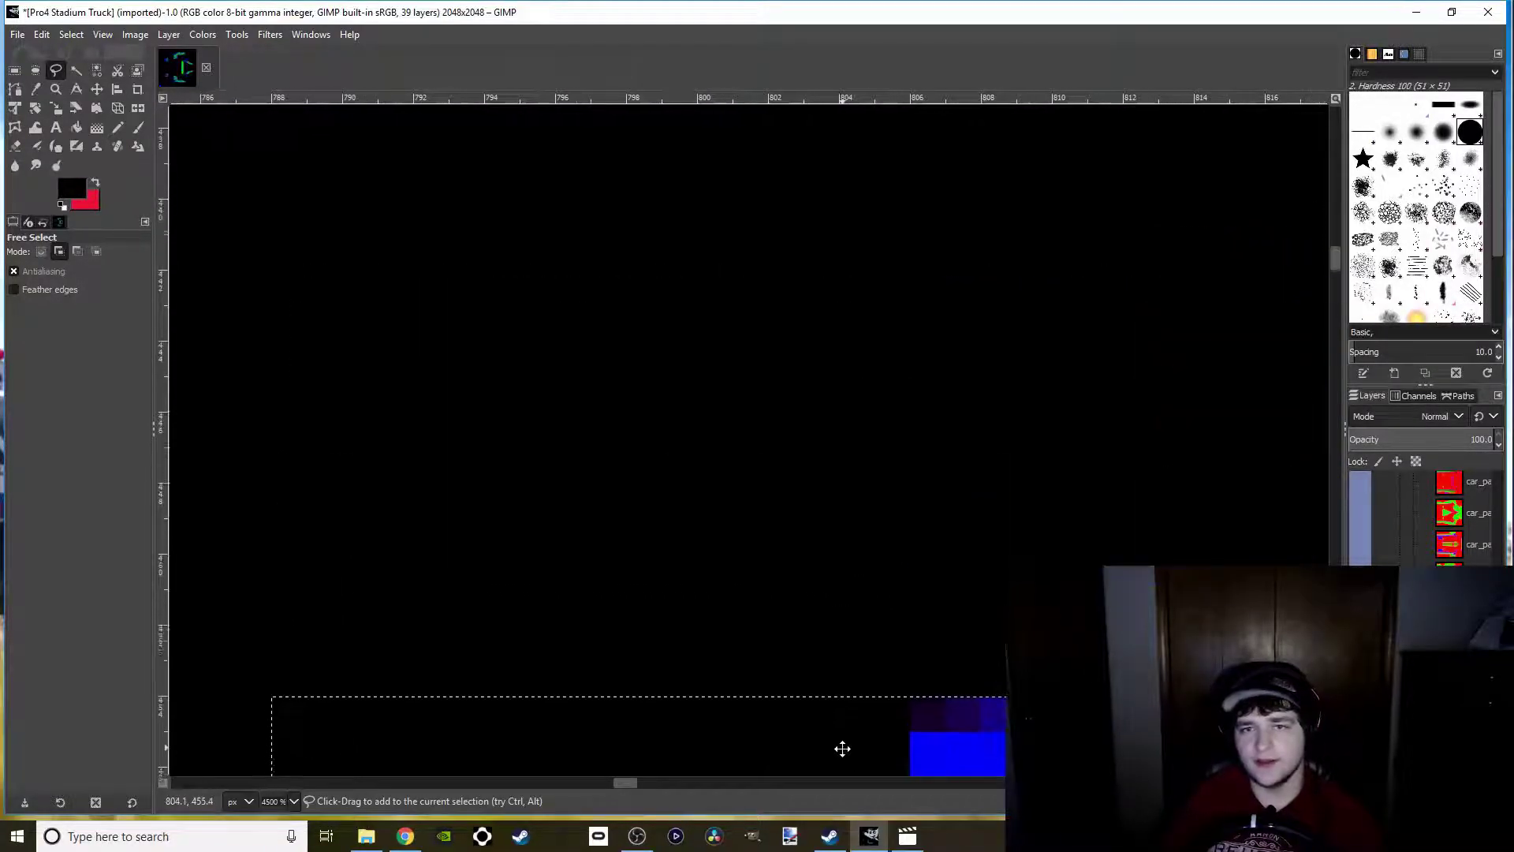
scroll(828, 534, "down", 4)
scroll(946, 497, "up", 2)
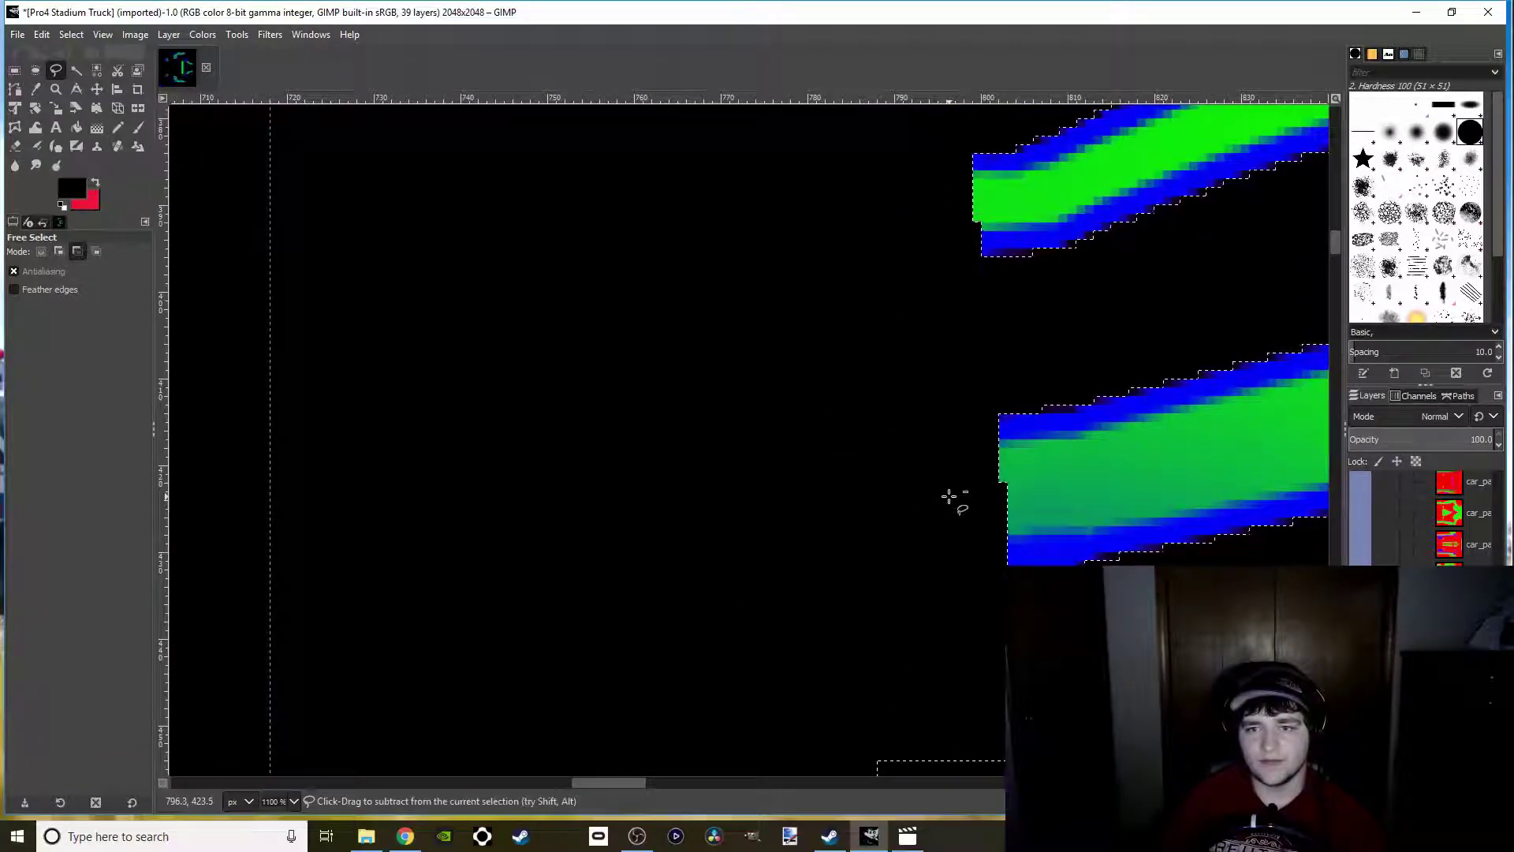
left_click(1062, 330)
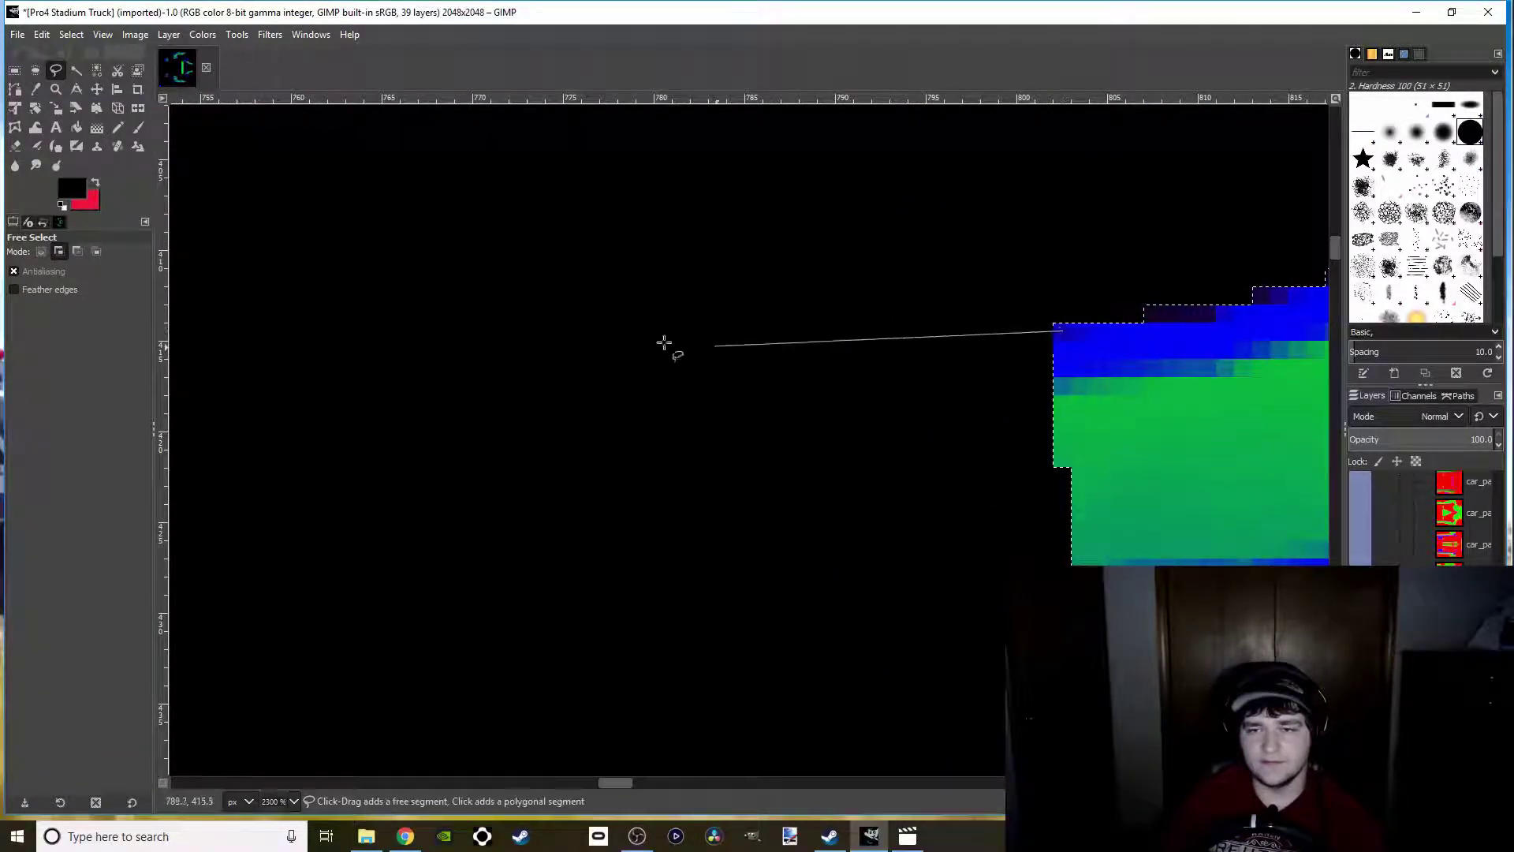
left_click(285, 343)
left_click(290, 671)
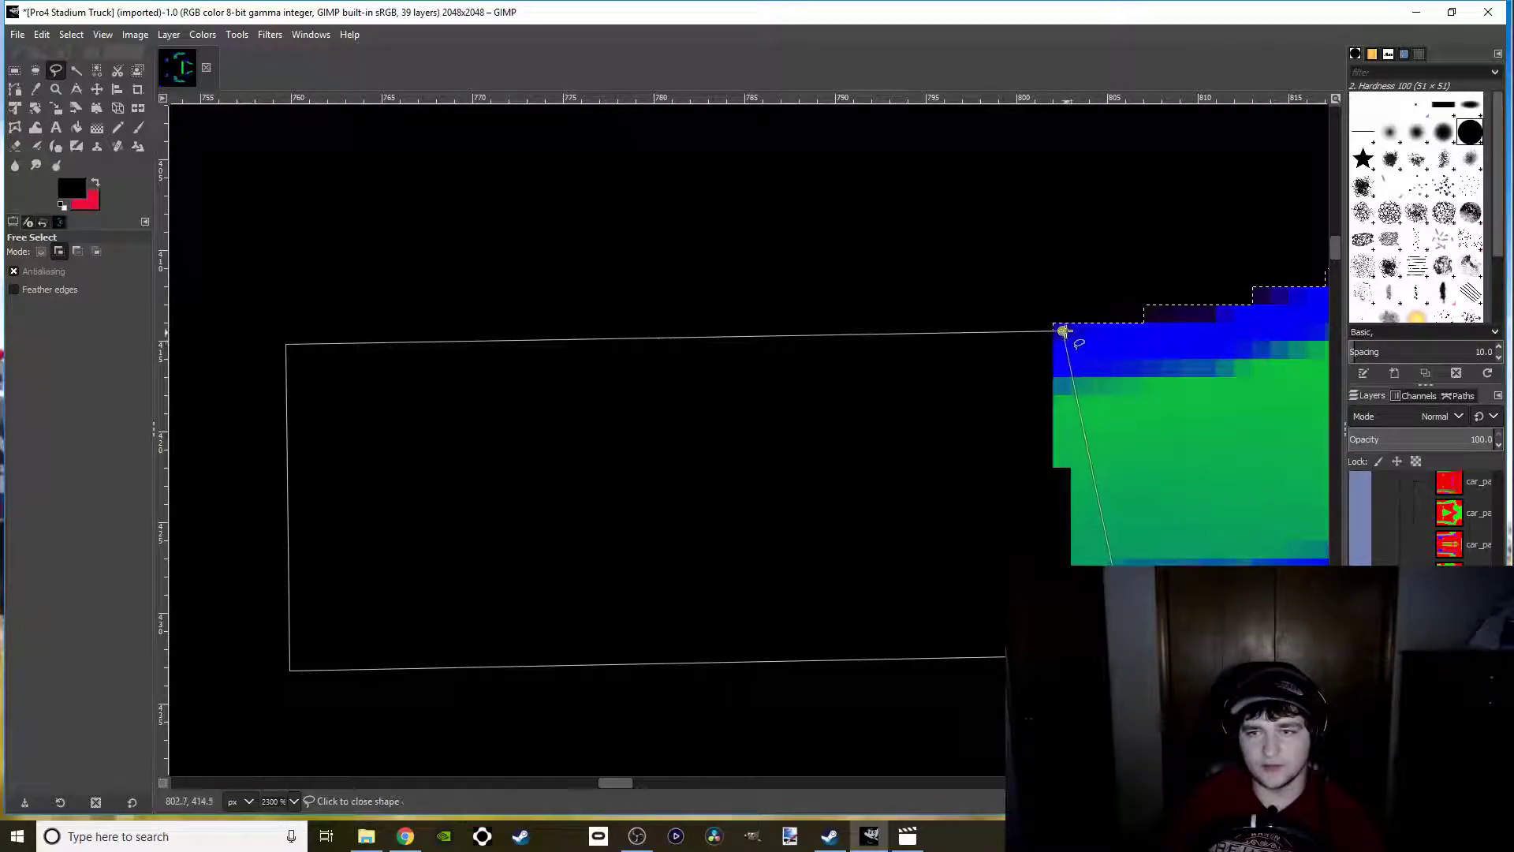
key("Return")
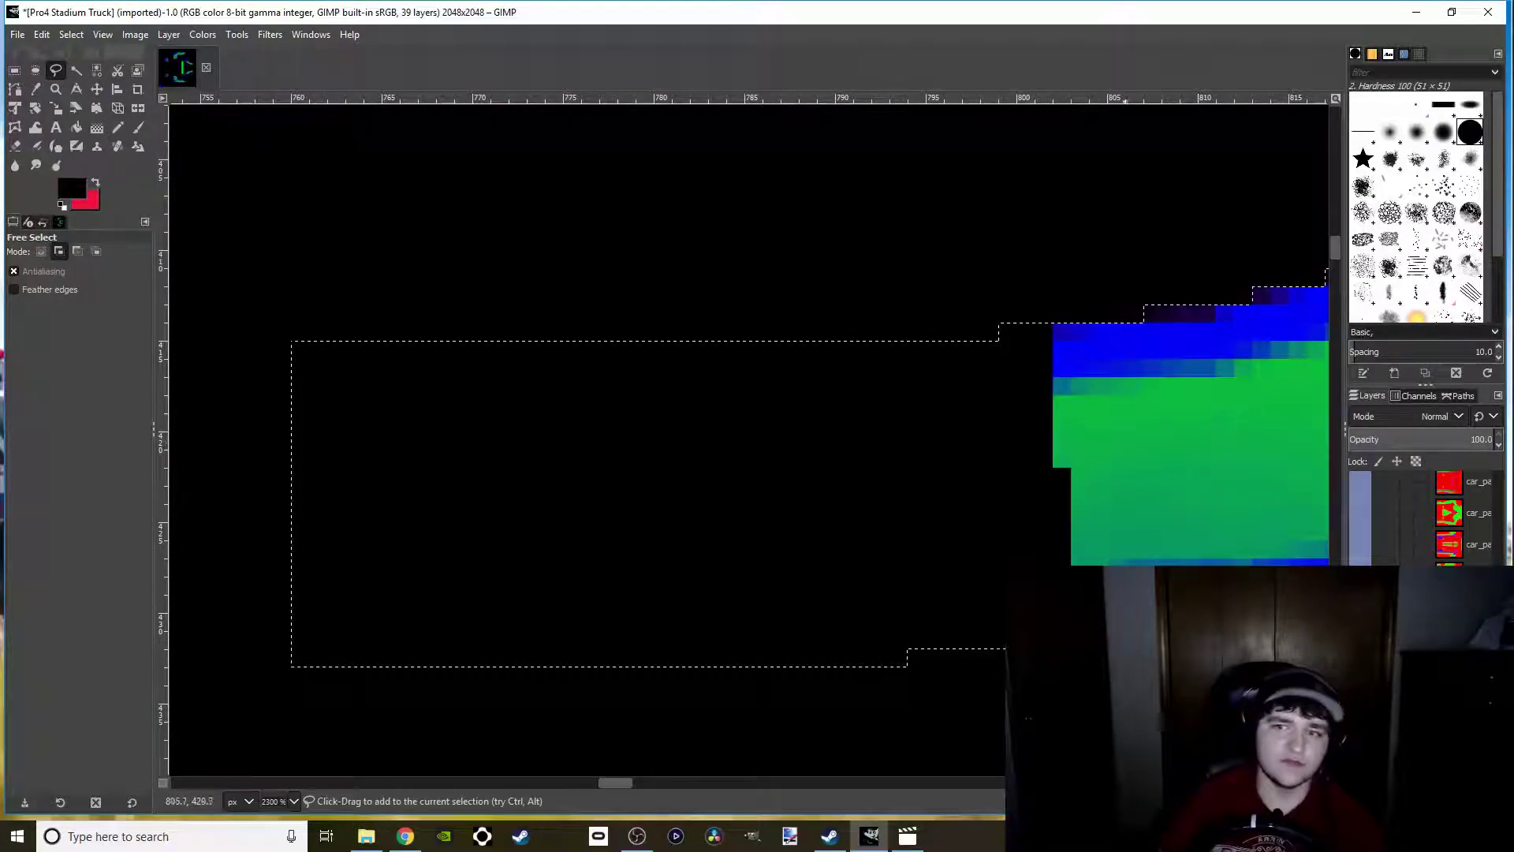
Add an area about 23 px wide to the selection beyond the left end of the top green fork's upper strand
scroll(974, 667, "down", 2)
scroll(852, 609, "up", 4)
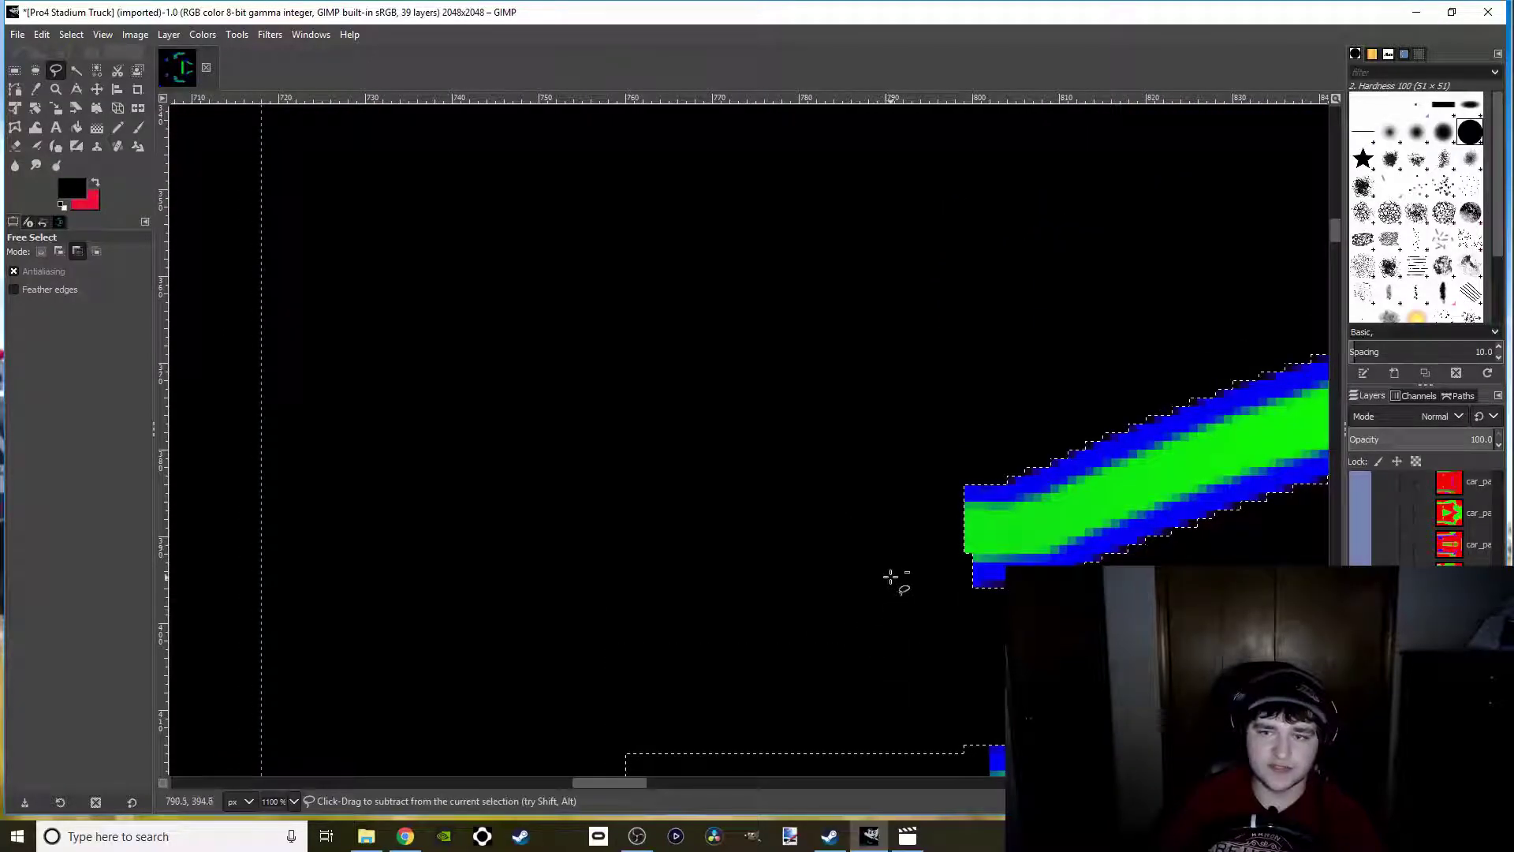
scroll(891, 578, "up", 4)
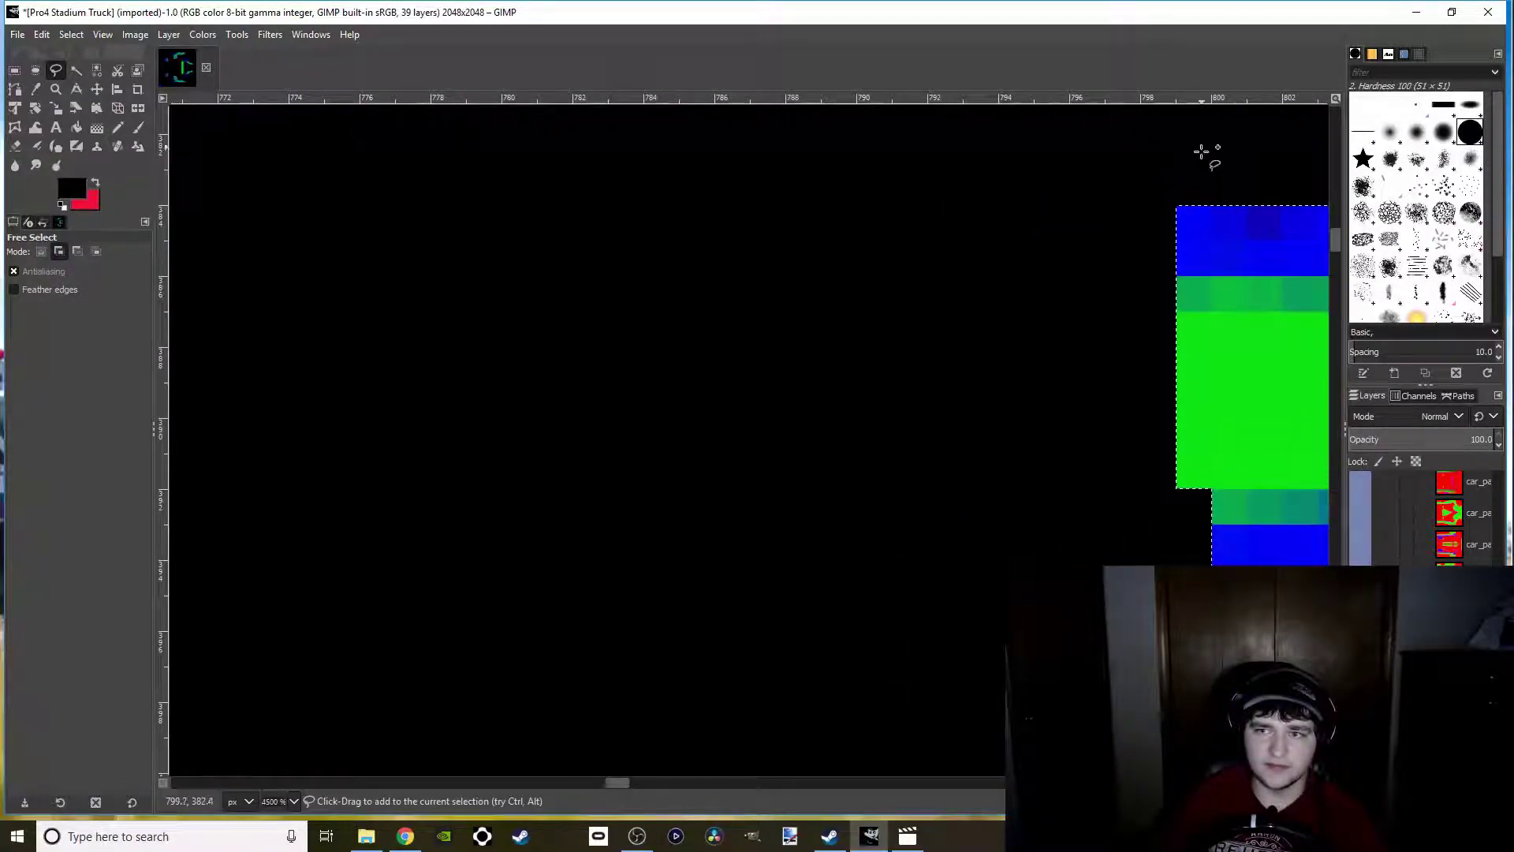
left_click(1195, 211)
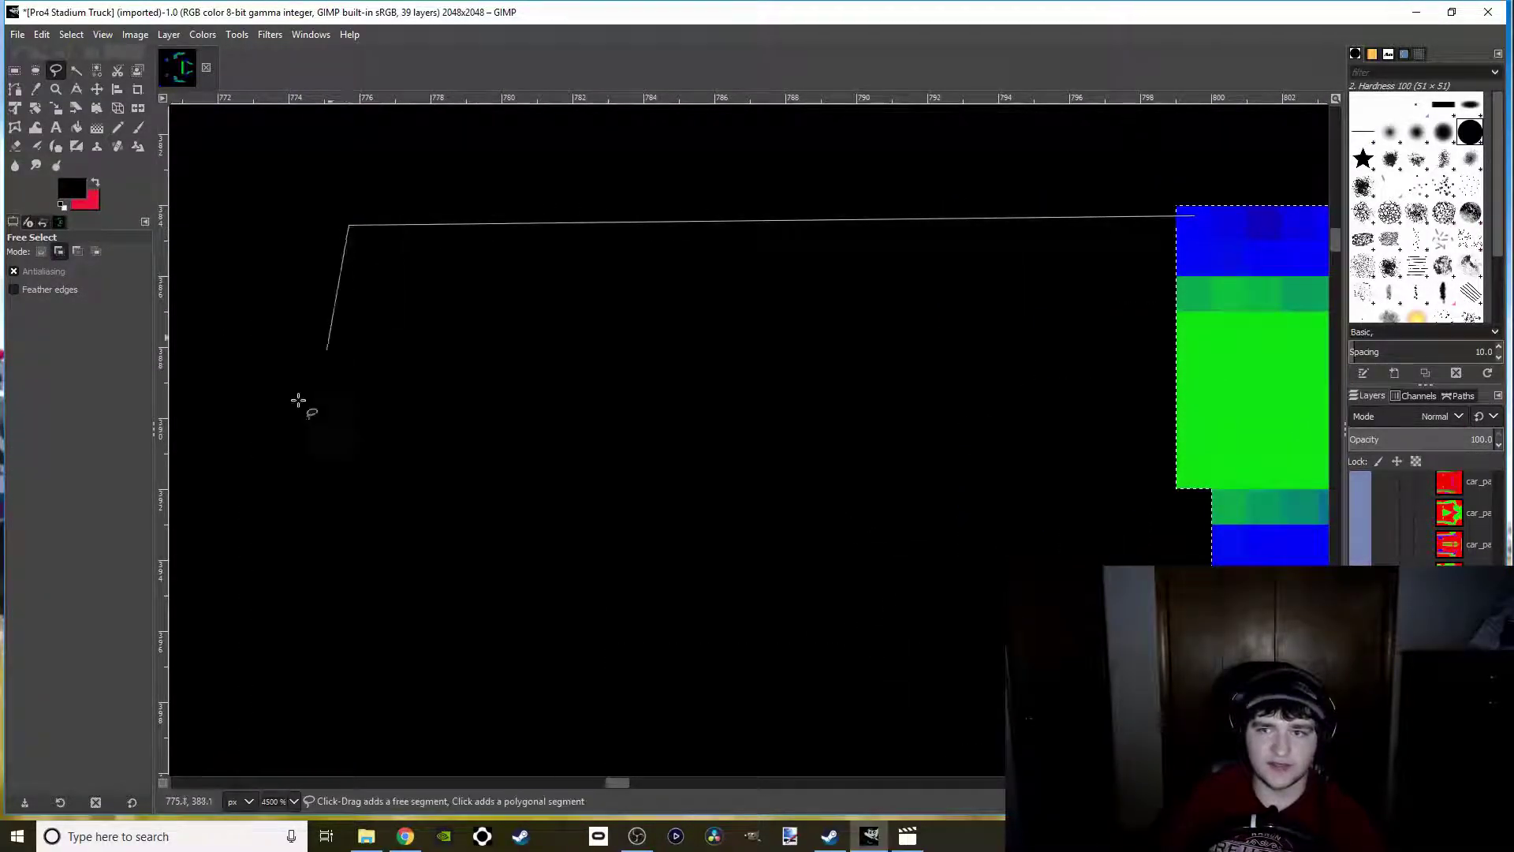
left_click(357, 639)
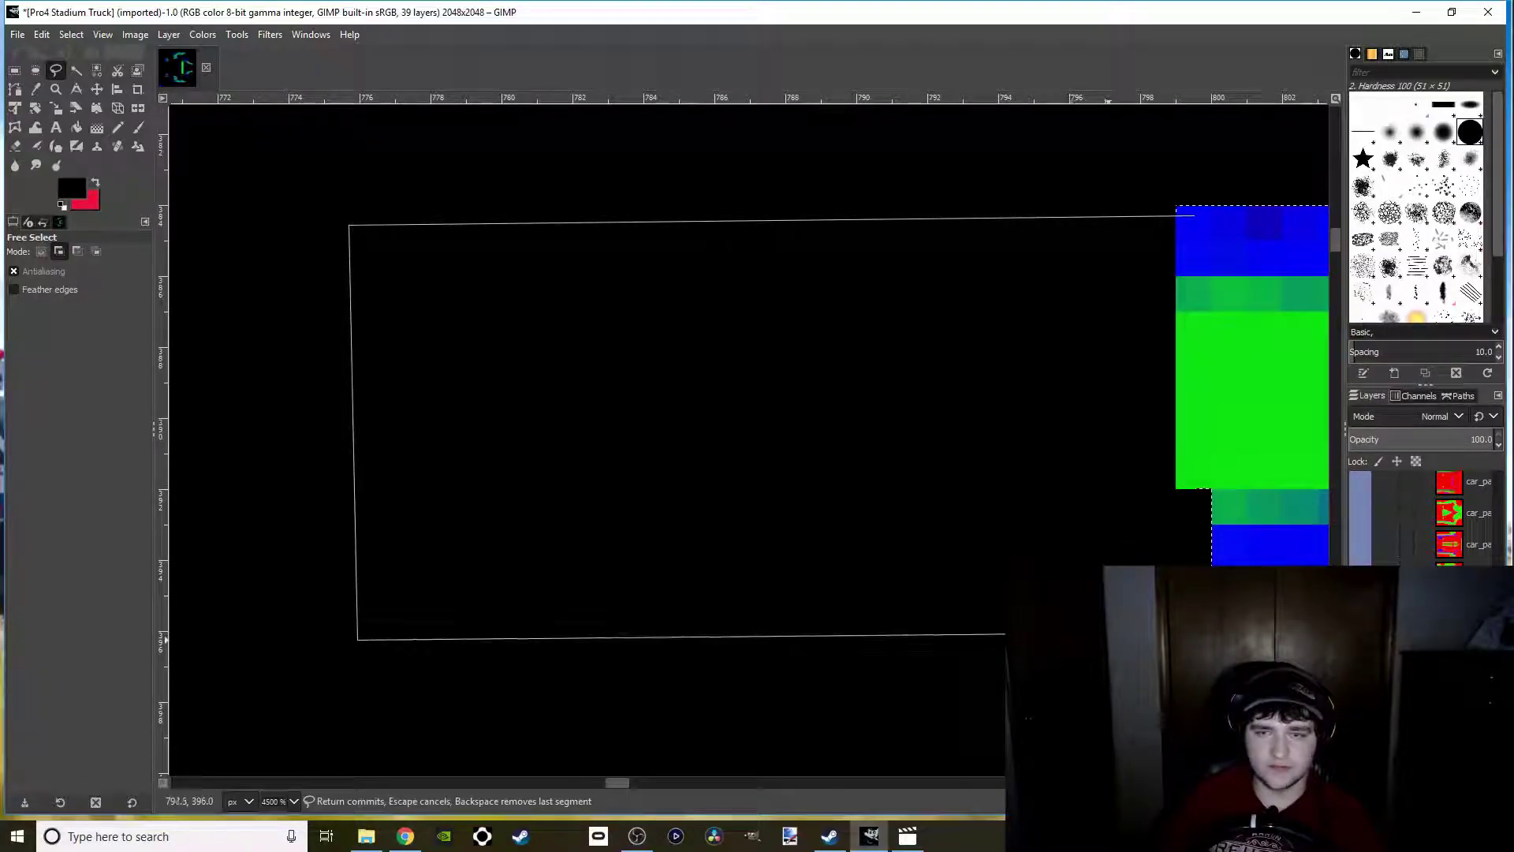
left_click(1193, 213)
key("Return")
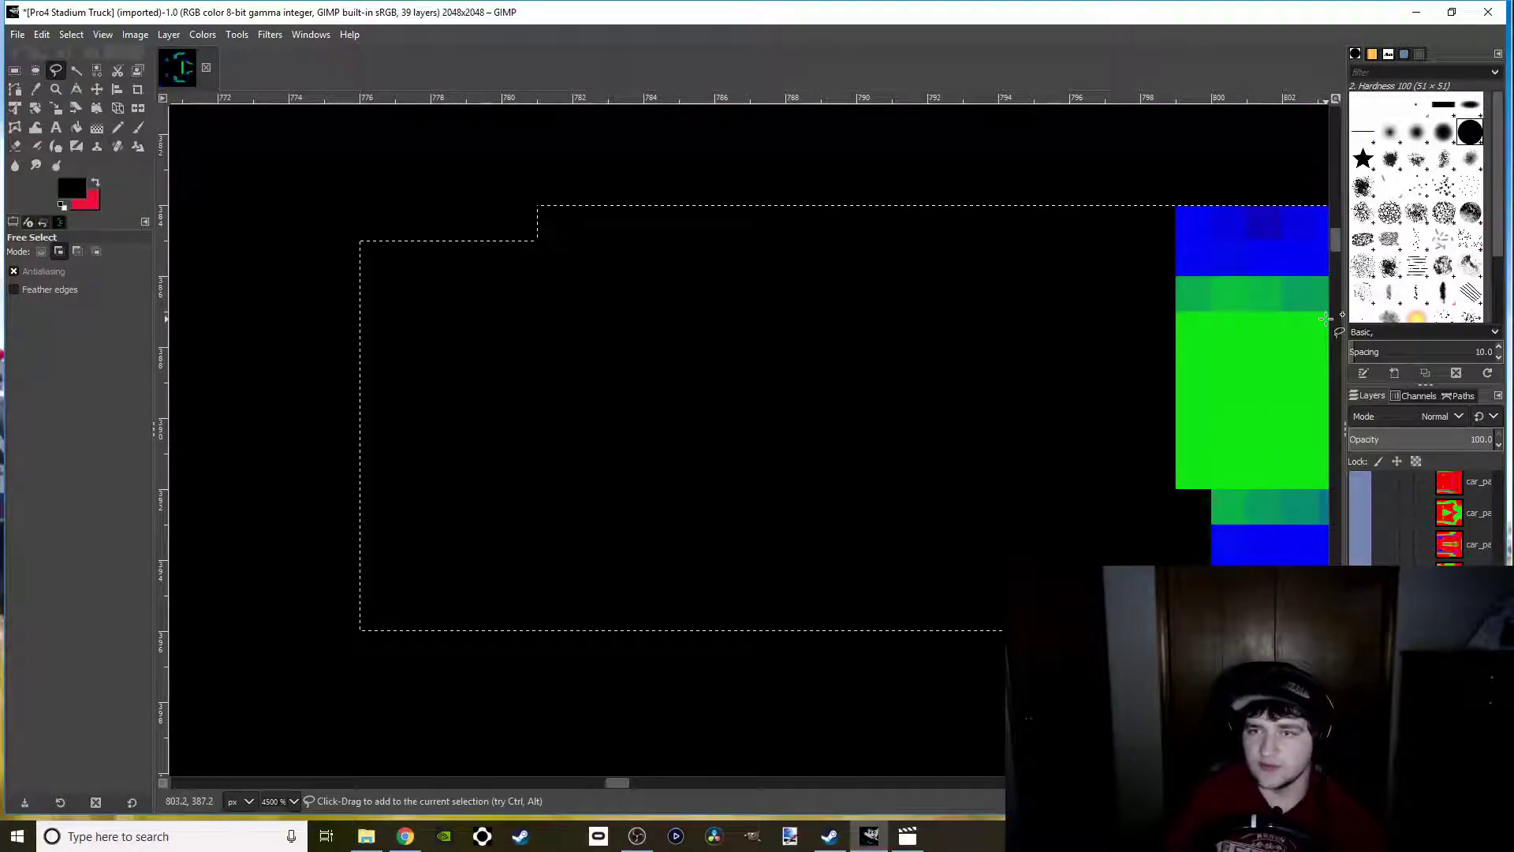
At the narrow panel gap above, square off the selection at the lower left strand's cut end by adding its missing 1 px notches
scroll(1057, 335, "down", 6, "ctrl")
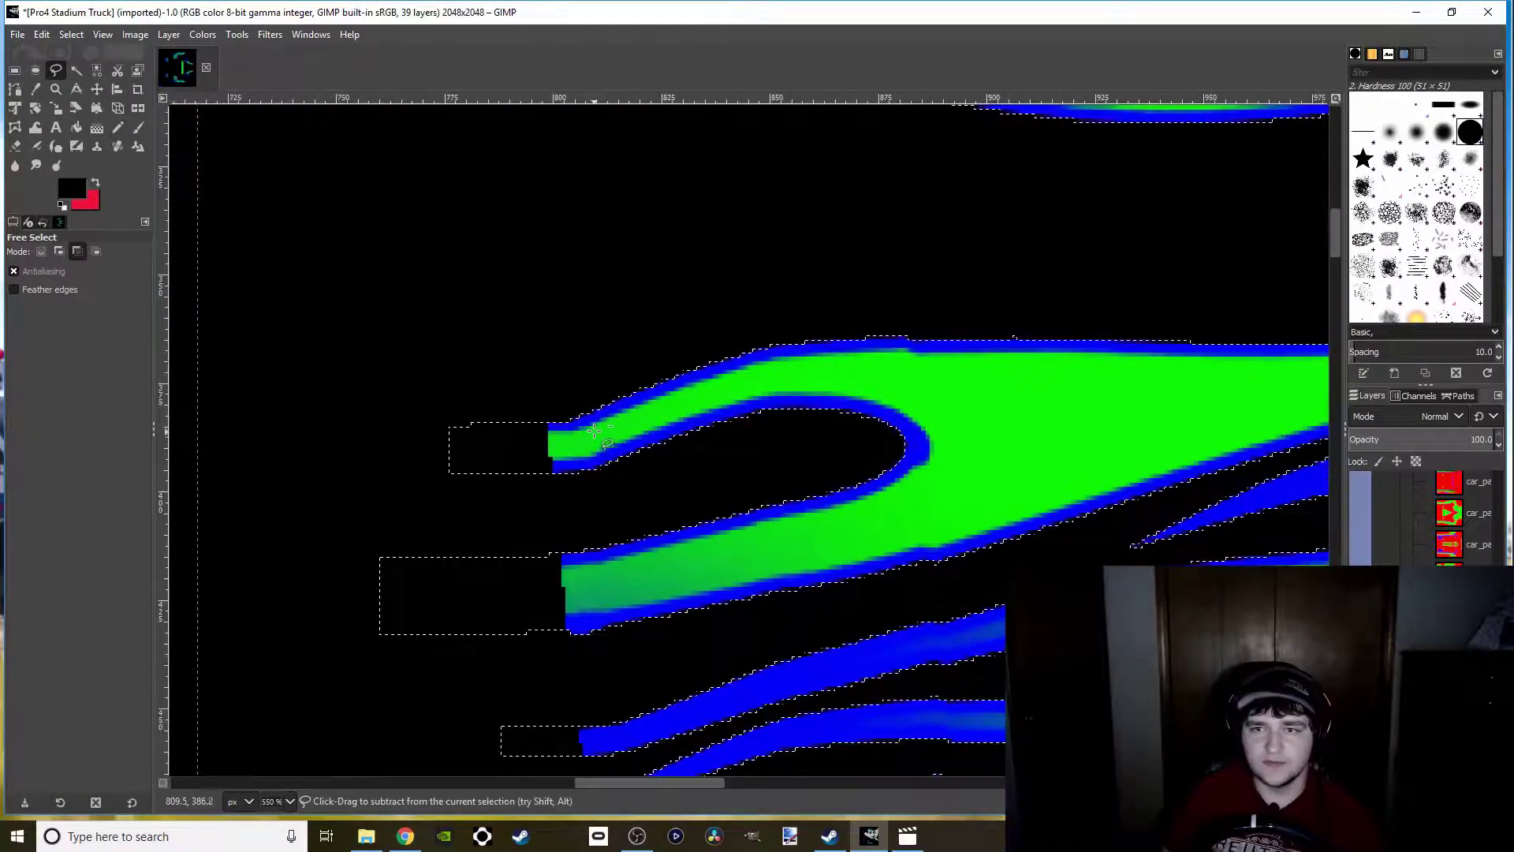
scroll(594, 429, "down", 3, "ctrl")
scroll(703, 392, "up", 3)
scroll(608, 372, "up", 4, "ctrl")
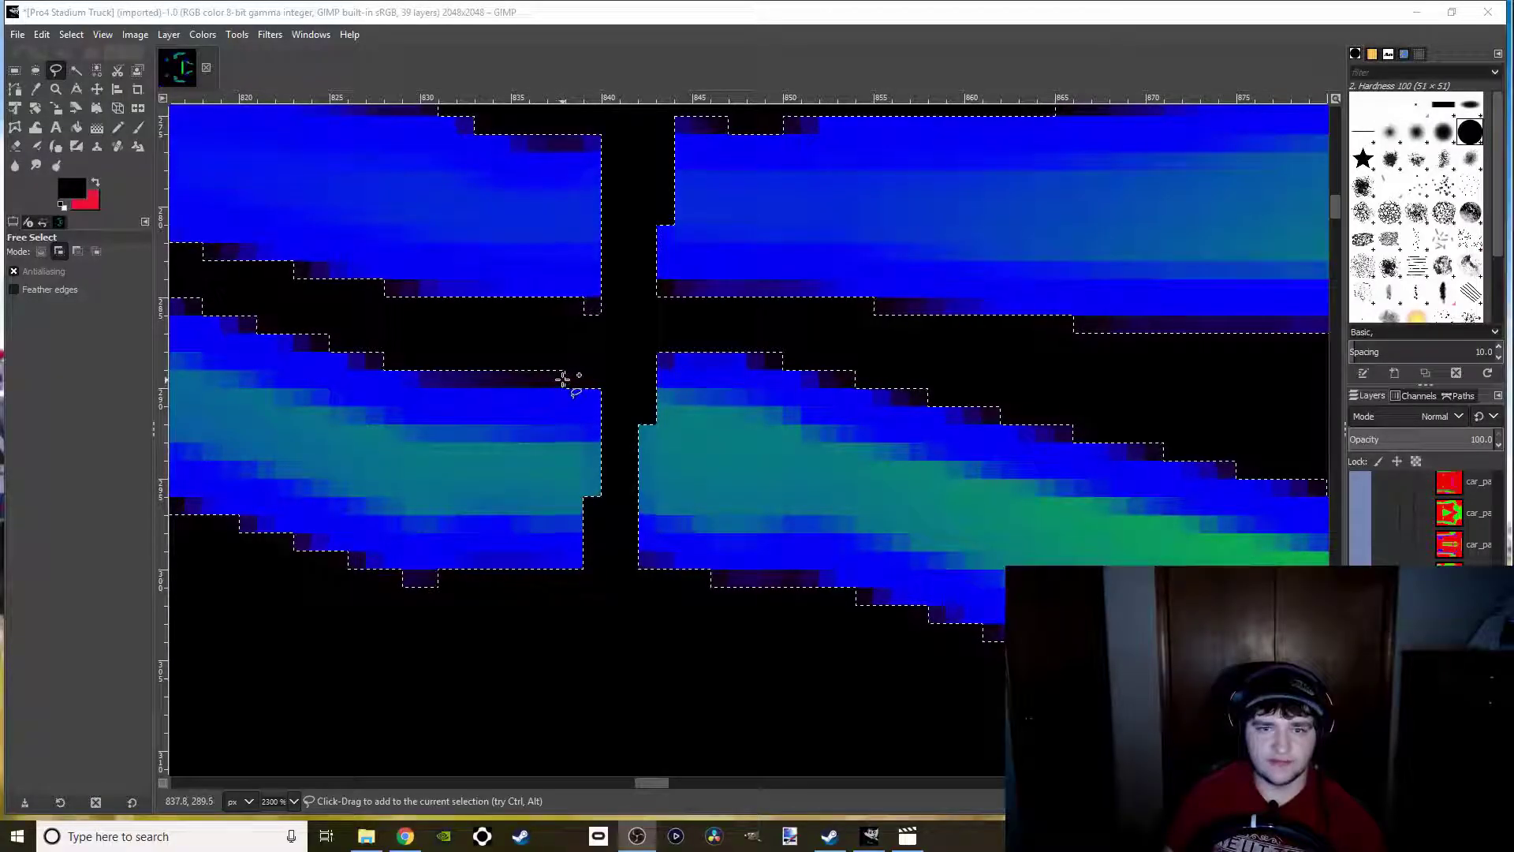
left_click(560, 380)
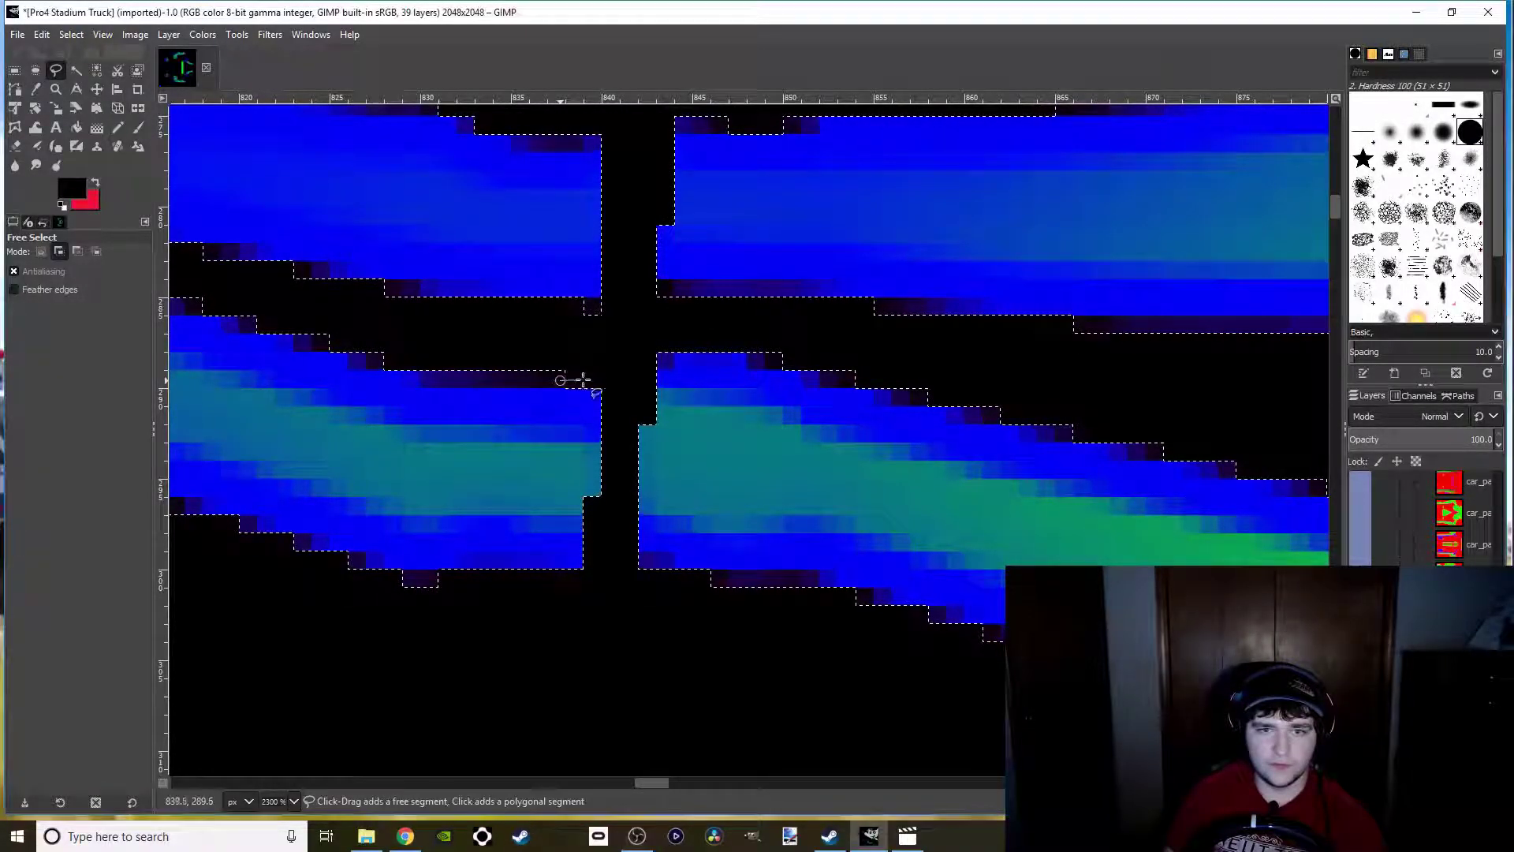
left_click(604, 568)
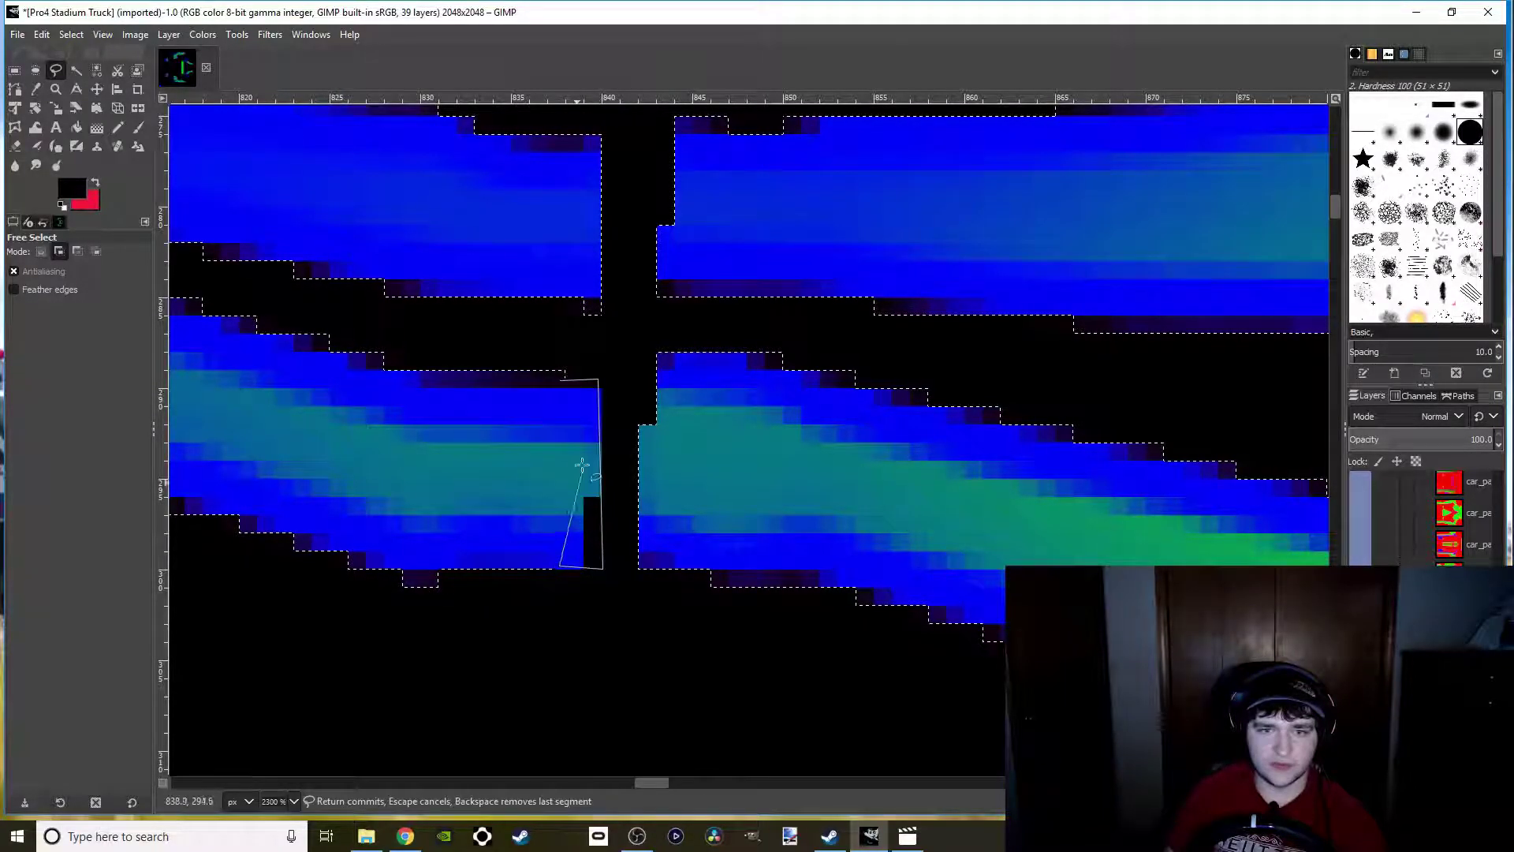
left_click(554, 380)
key("Return")
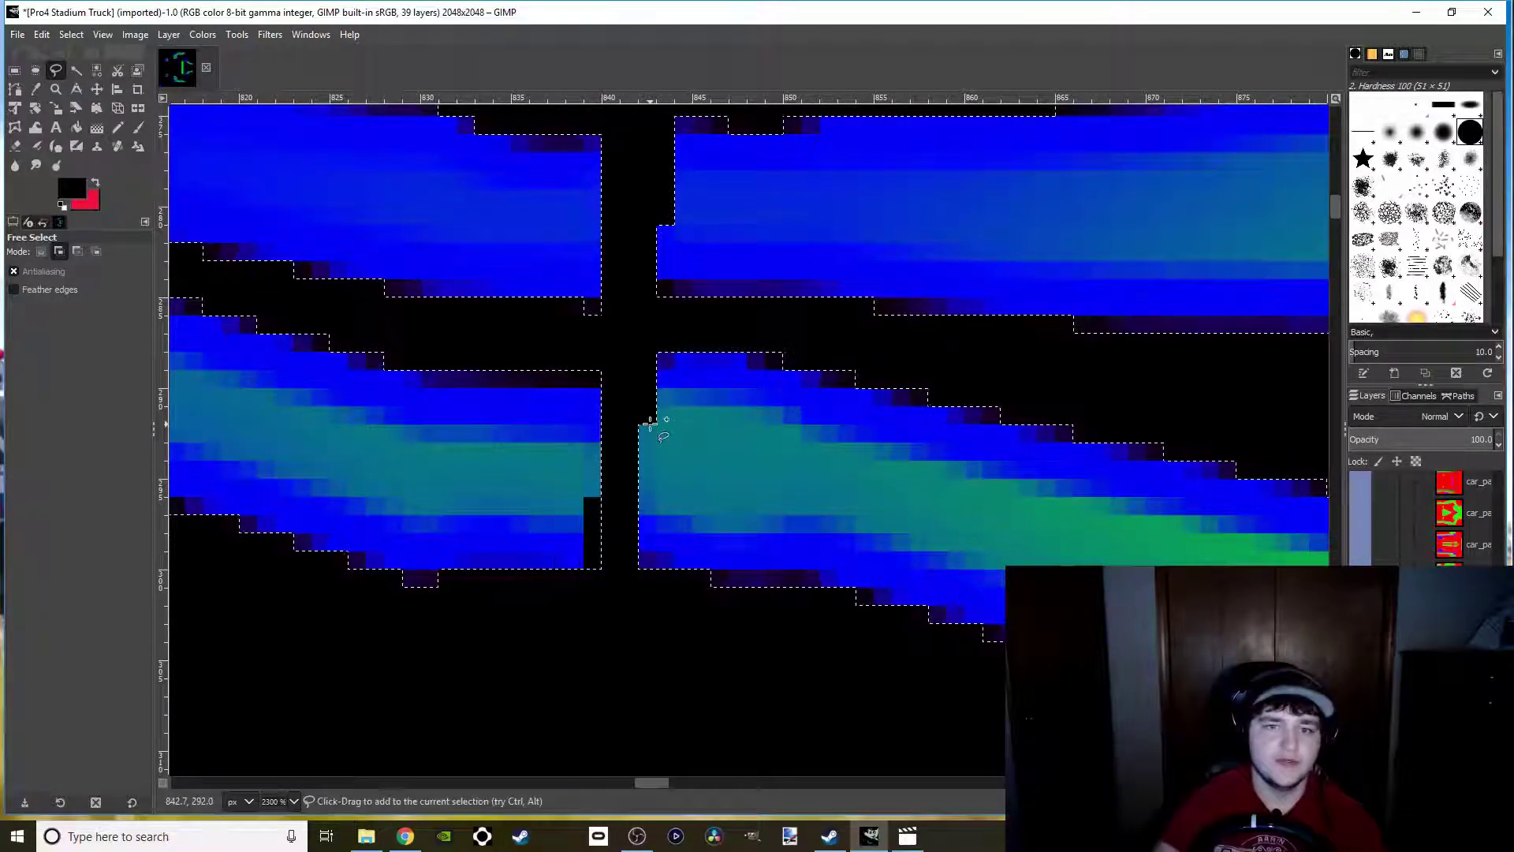
At the narrow panel gap, extend the selection into the gap with straight edges at the lower right strand and both upper strands' cut ends
left_click(663, 360)
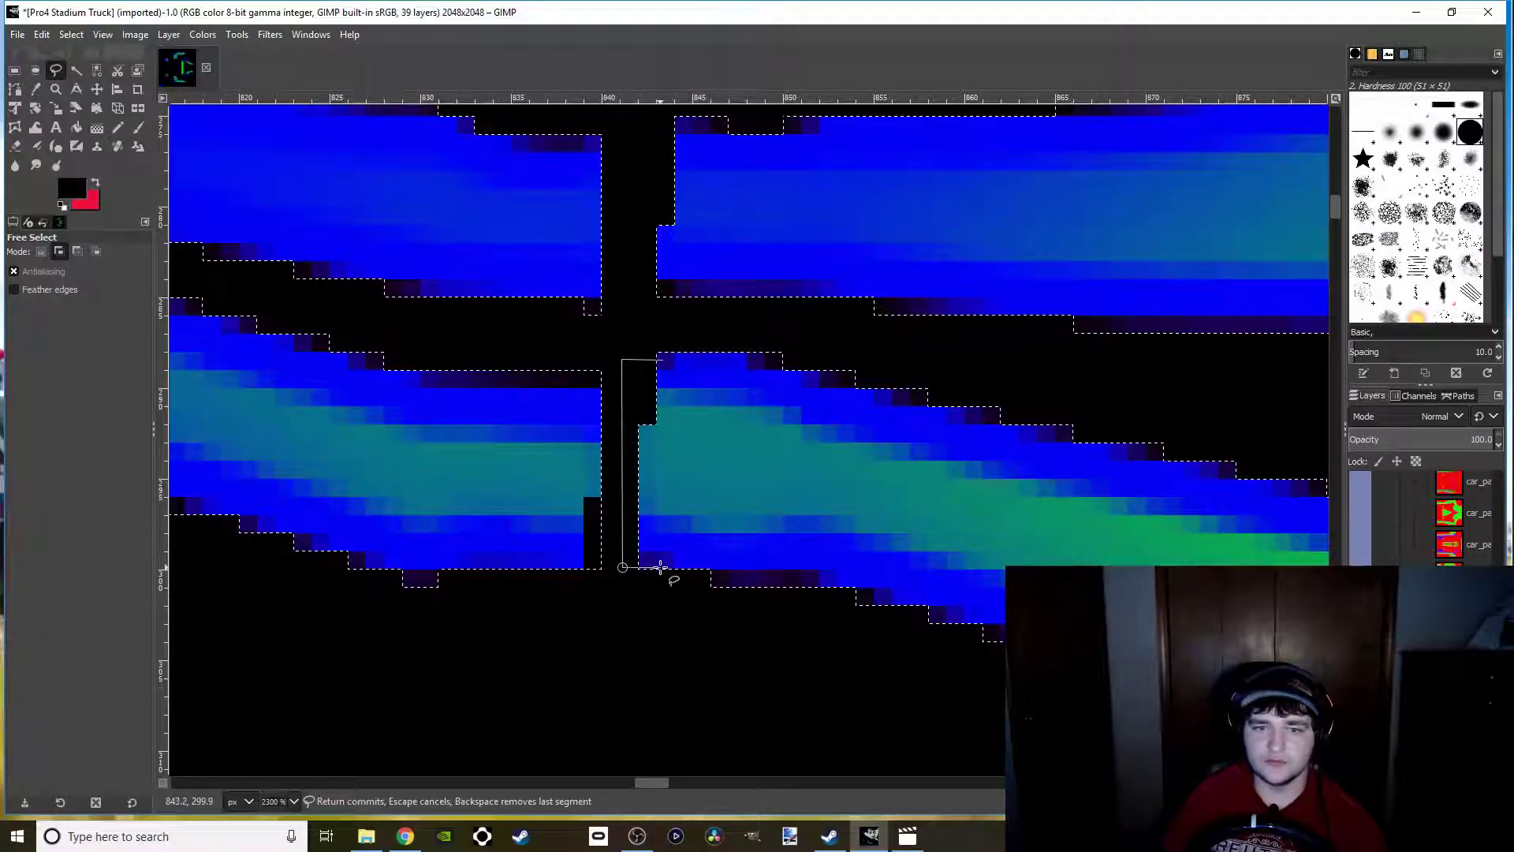
key("Return")
scroll(612, 426, "up", 5)
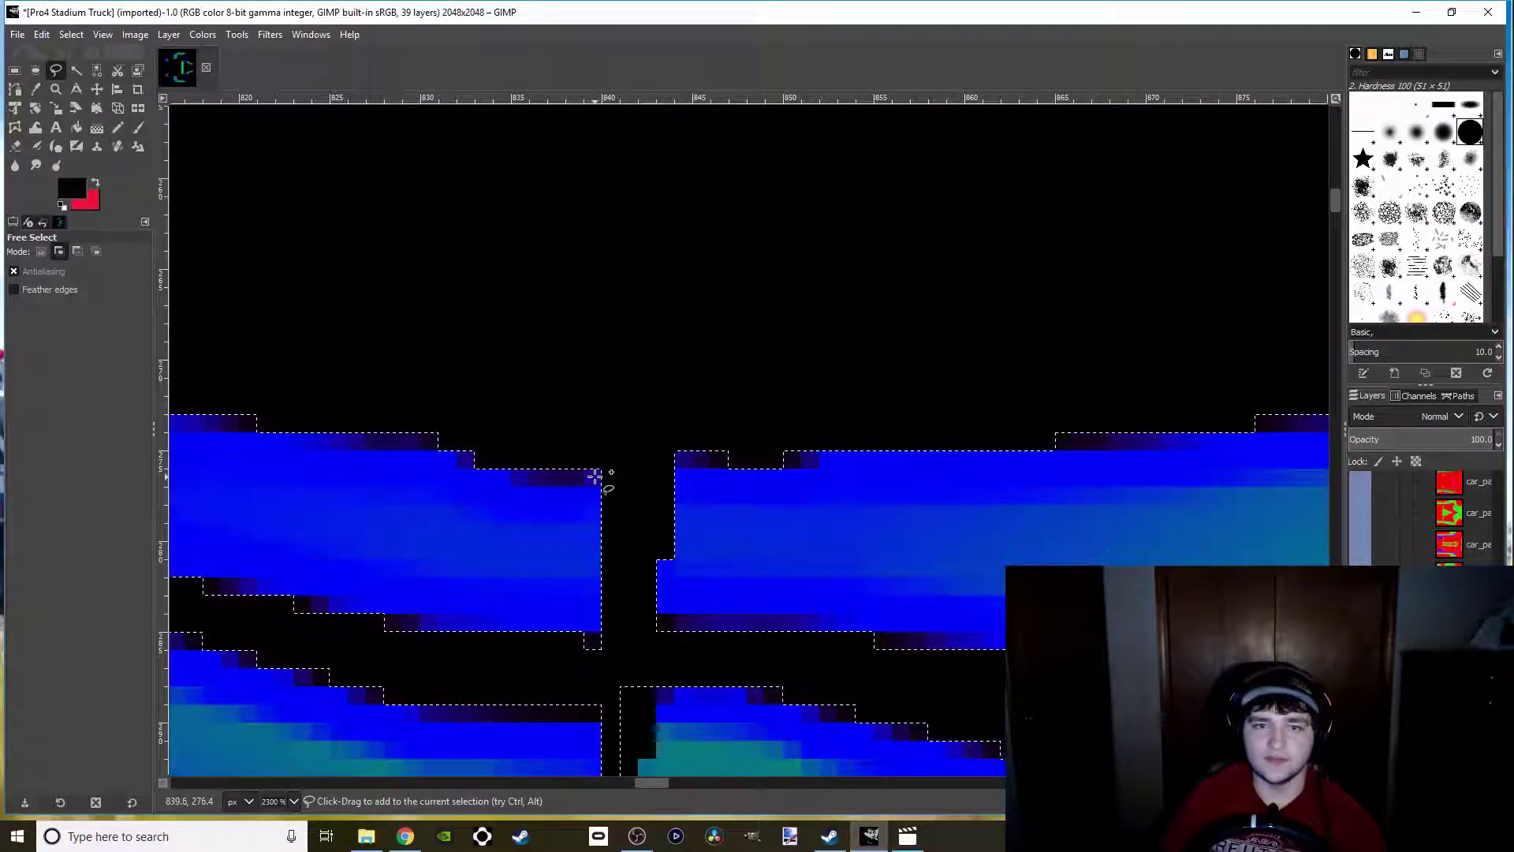
left_click(625, 469)
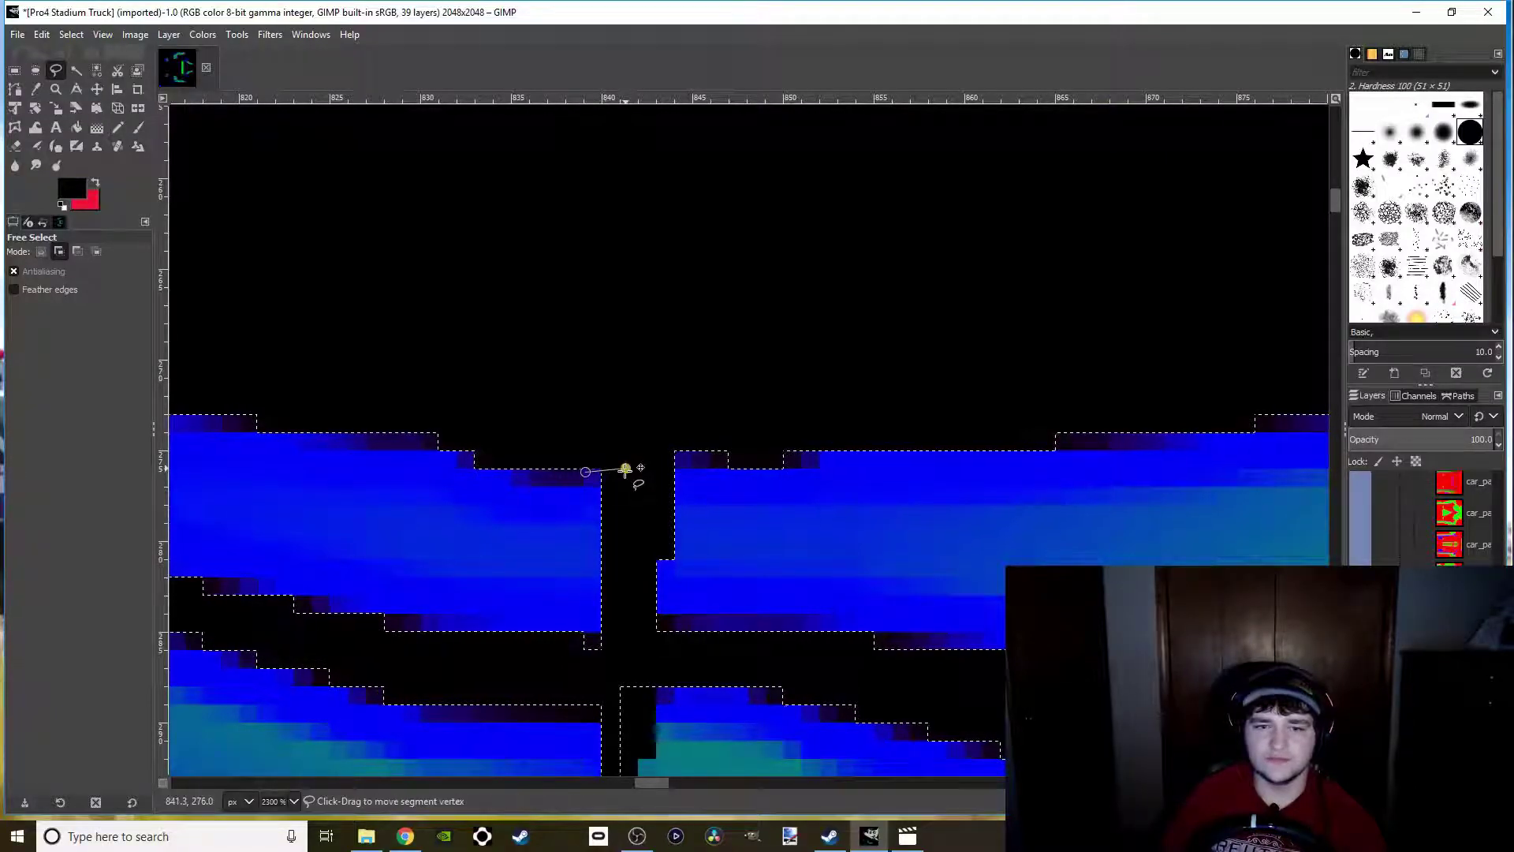
left_click(623, 645)
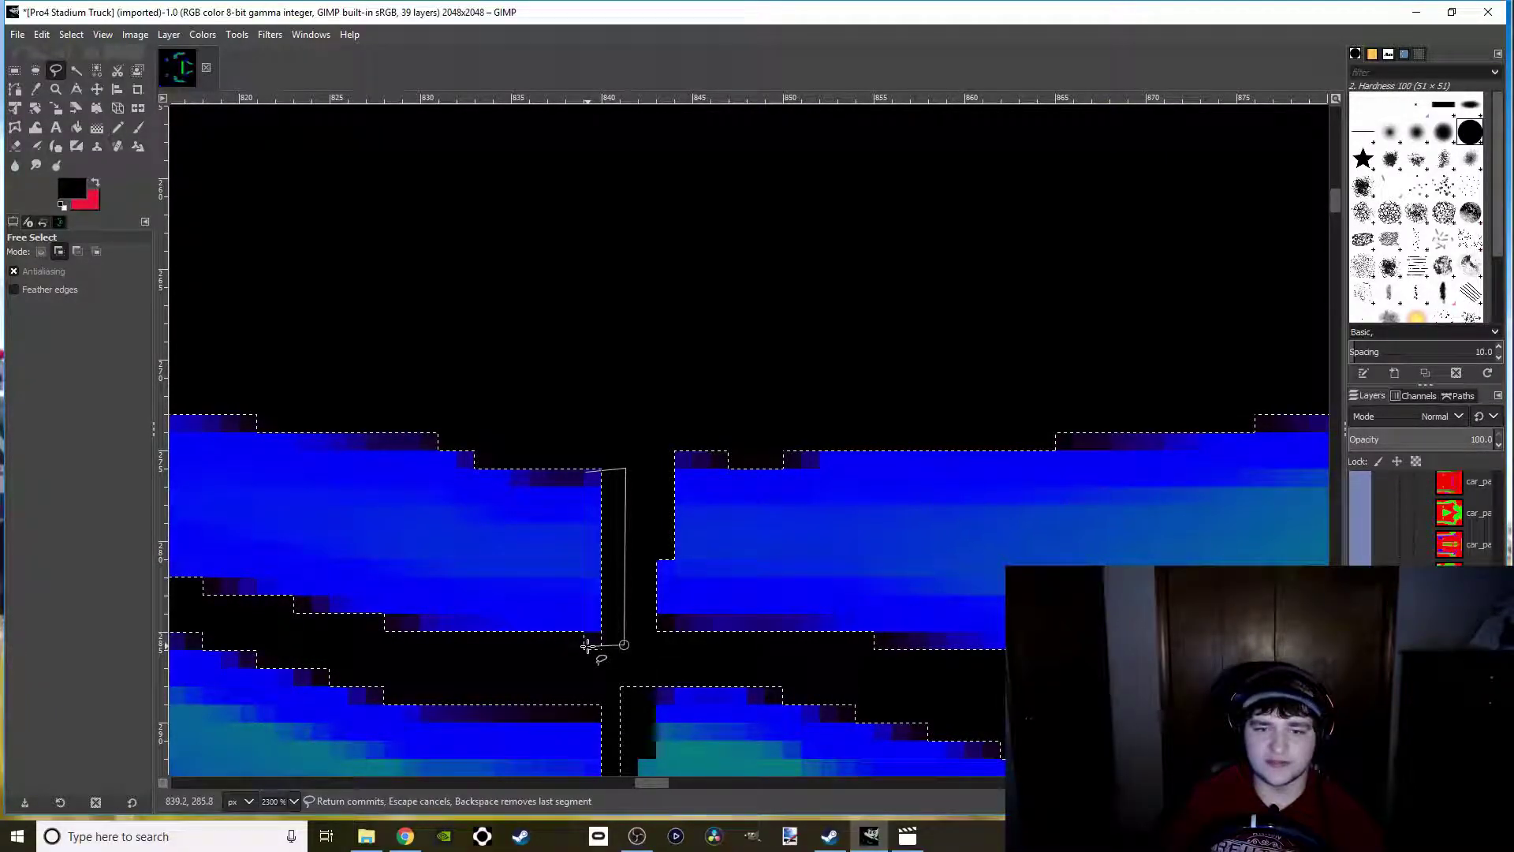
key("Return")
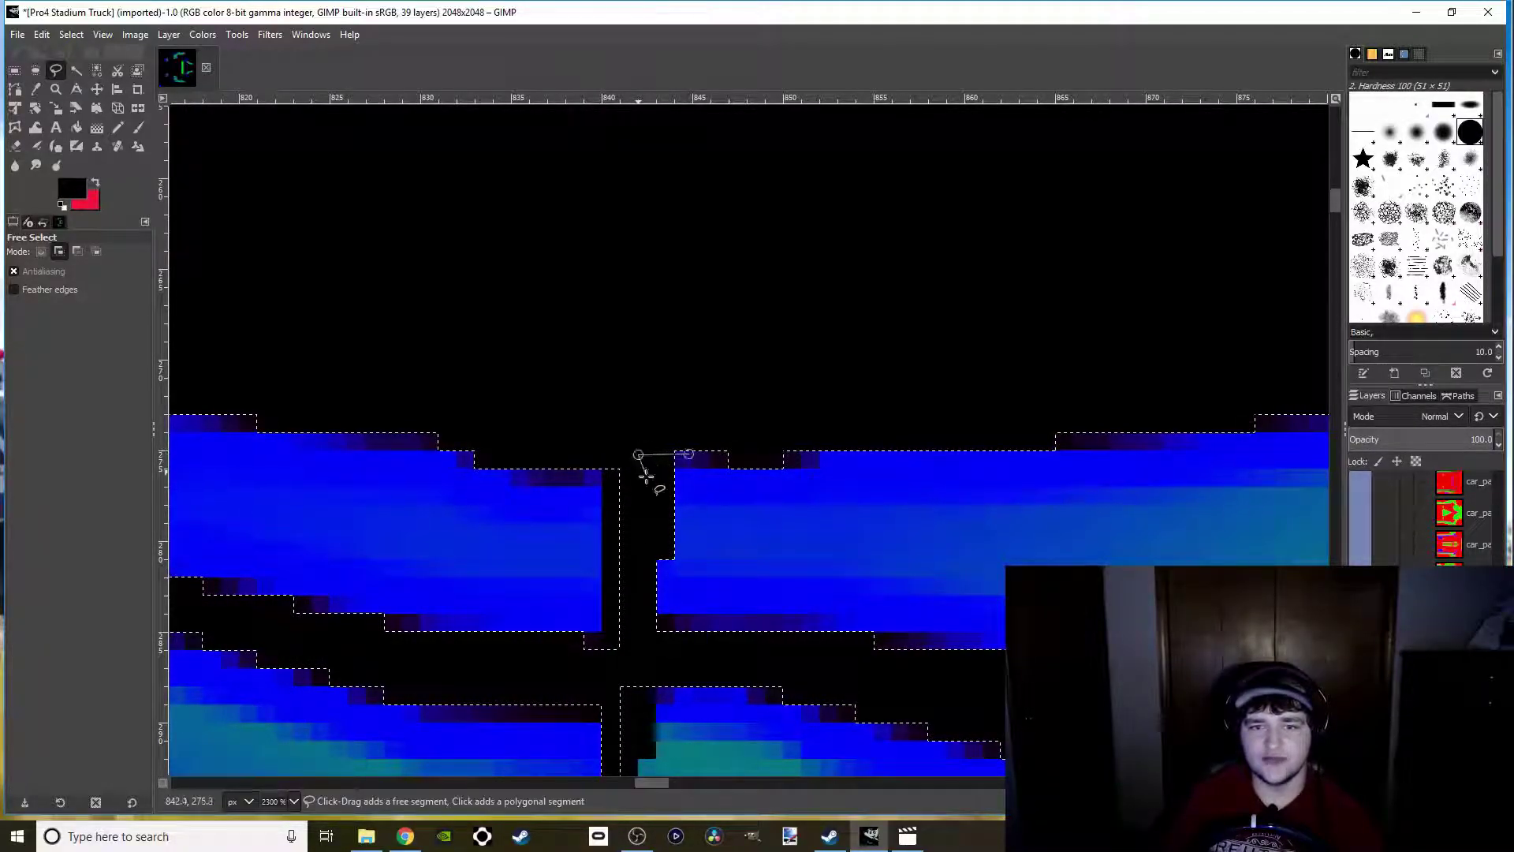
left_click(638, 631)
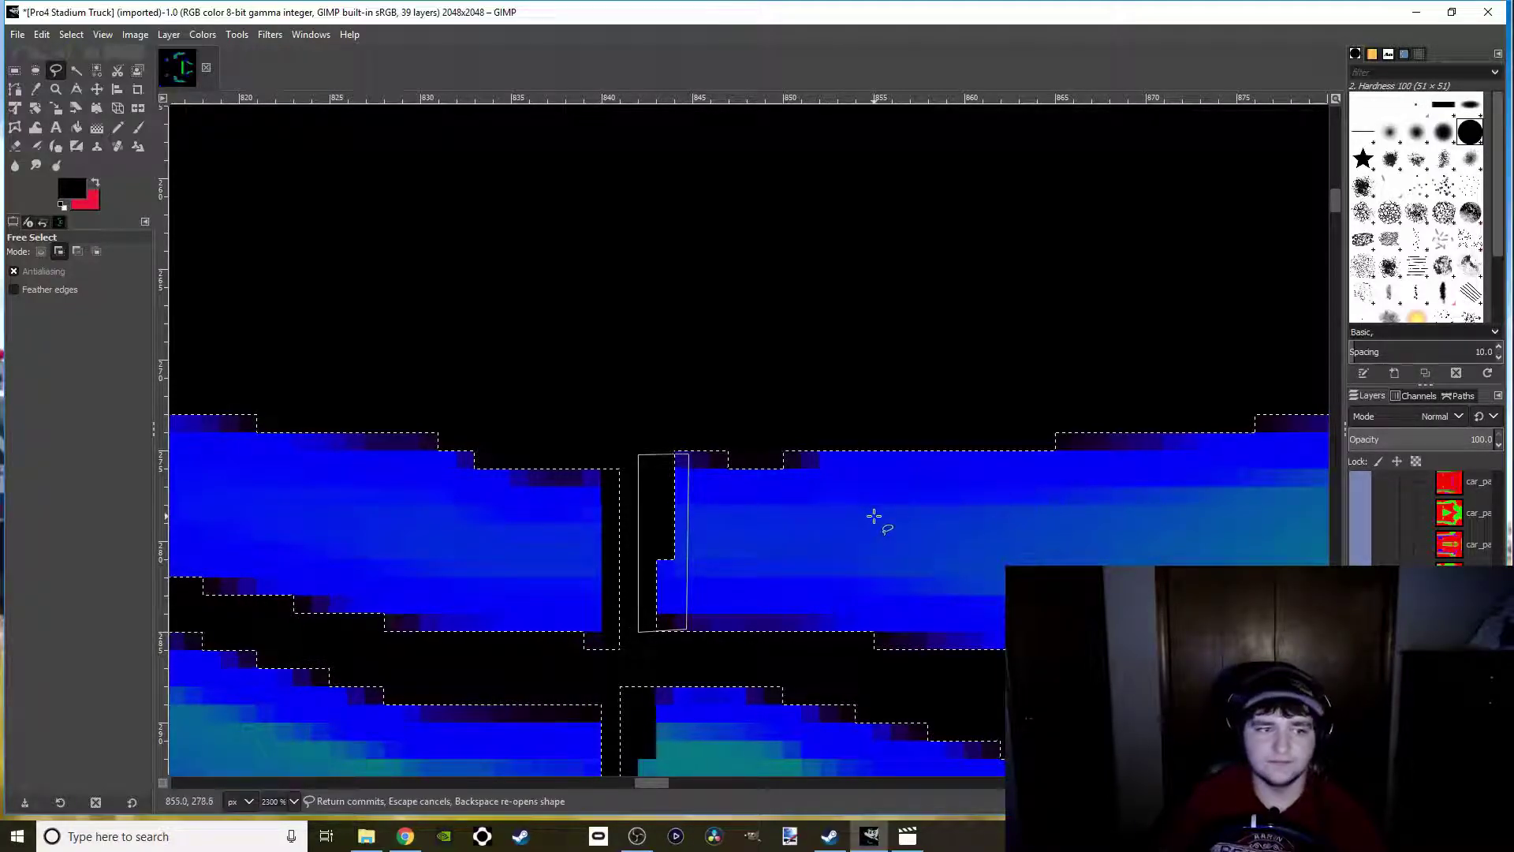
On the lower right flame above the General Tire lettering, add the thin stepped black gap across the green body to the selection
scroll(875, 515, "down", 4, "ctrl")
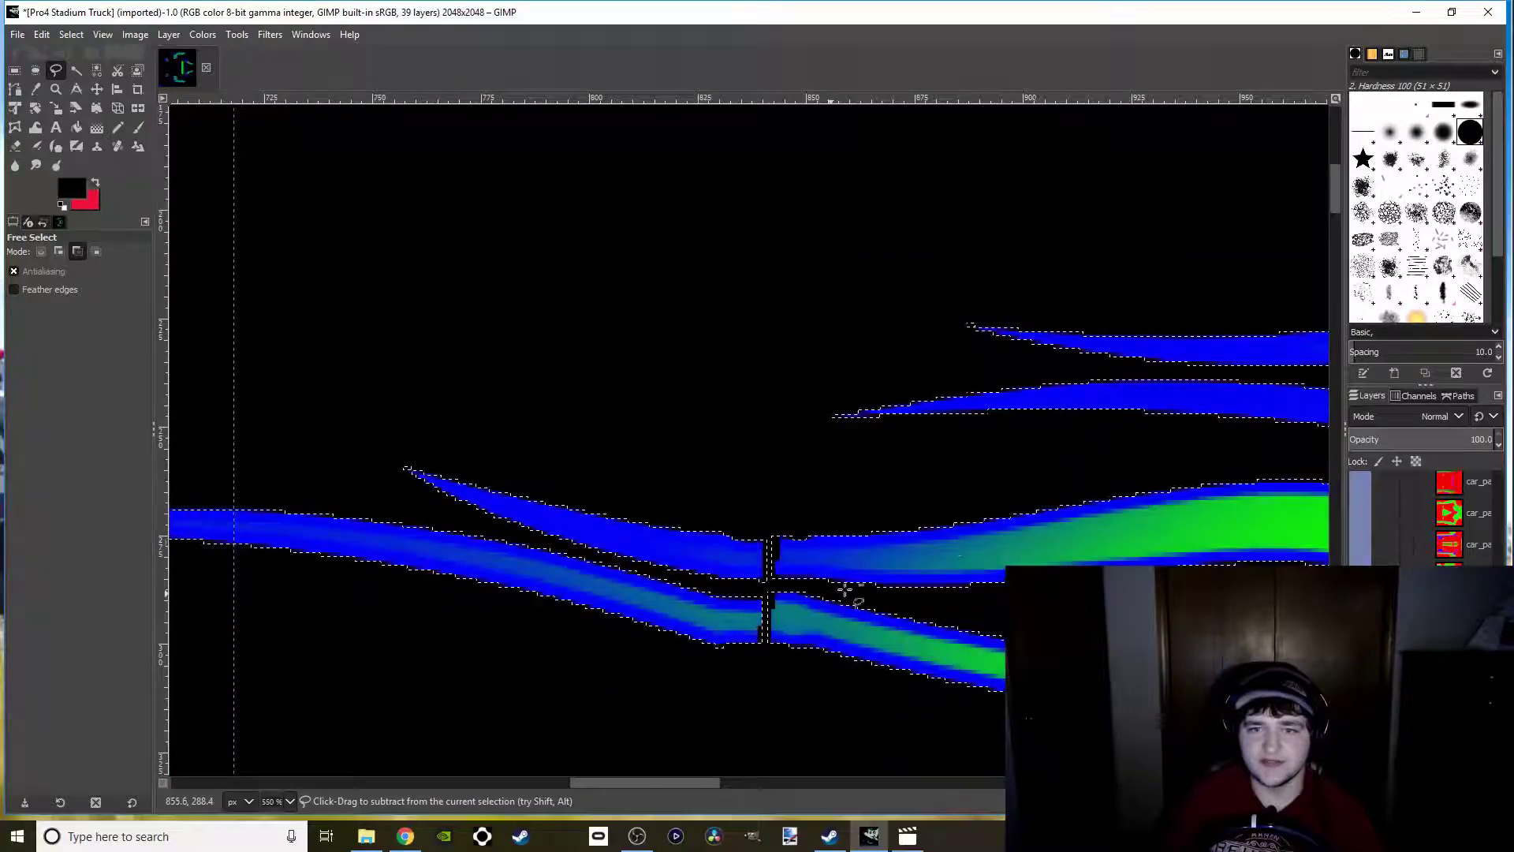
scroll(924, 525, "down", 4, "ctrl")
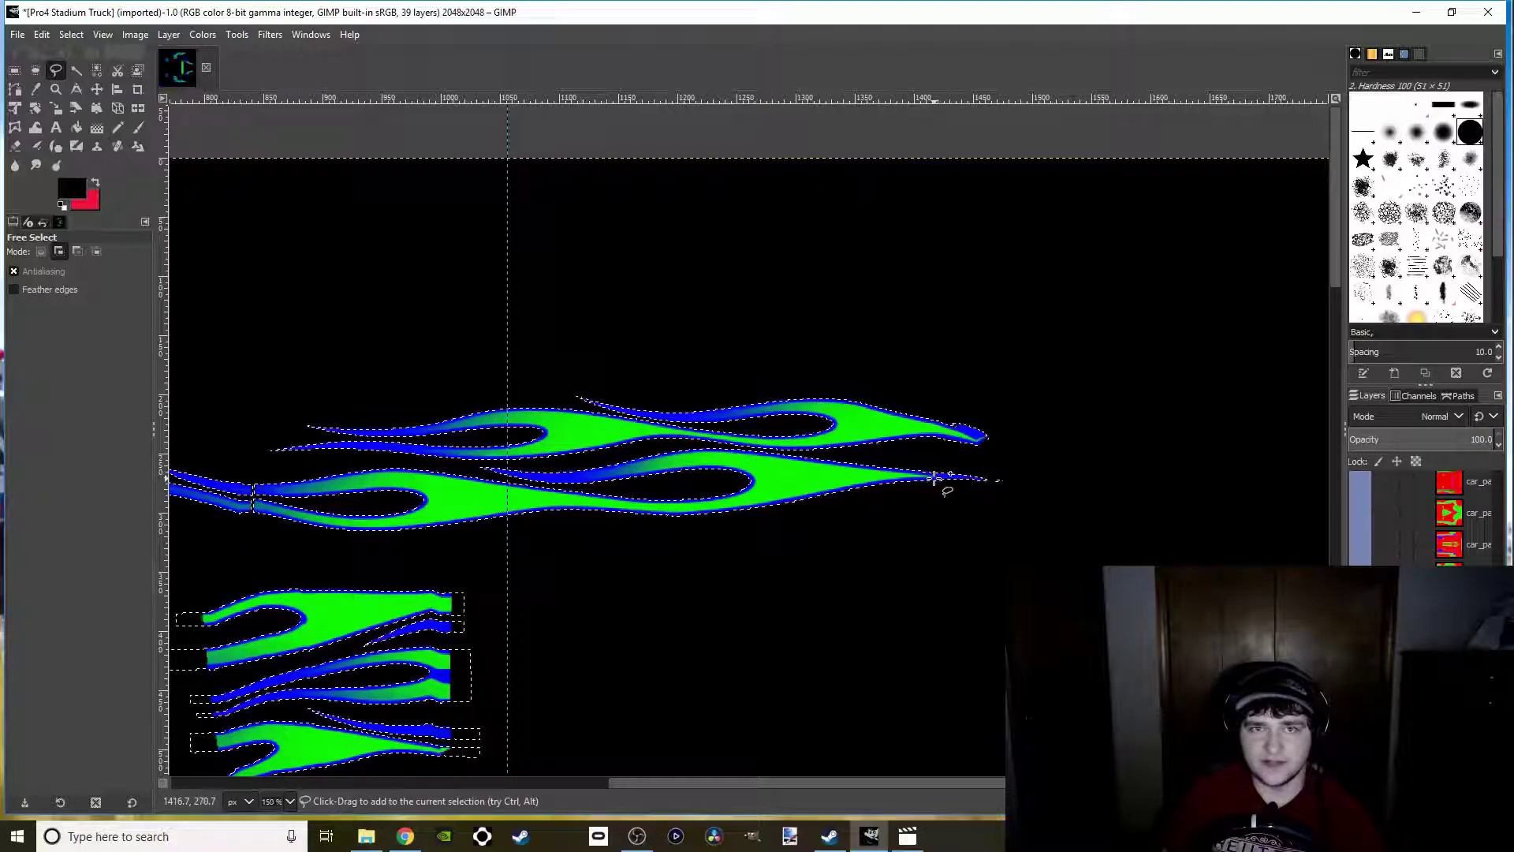
scroll(682, 552, "down", 3, "ctrl")
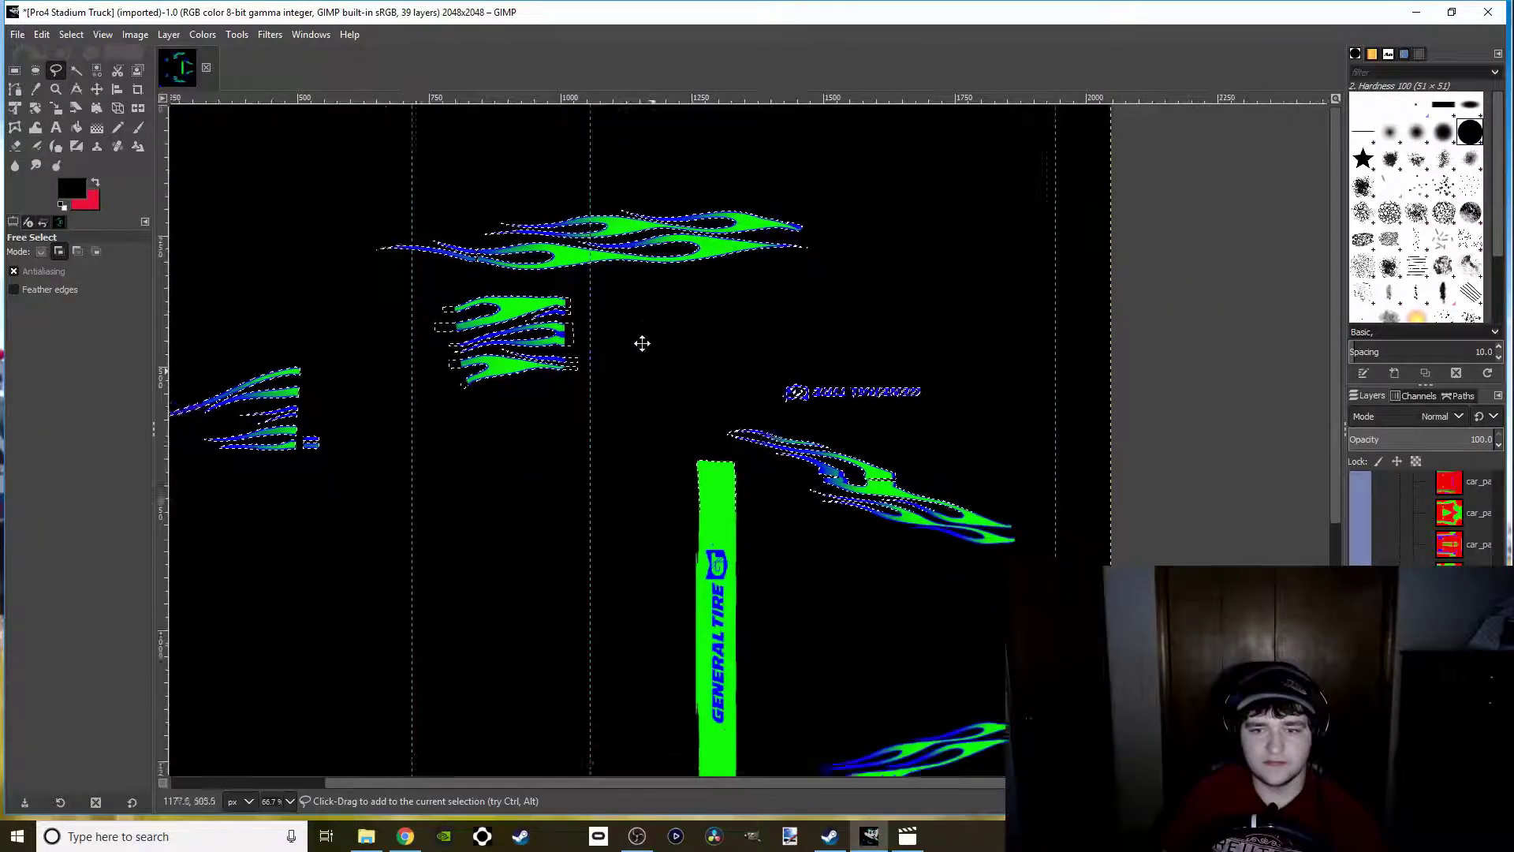
scroll(627, 430, "down", 3)
scroll(727, 619, "up", 3, "ctrl")
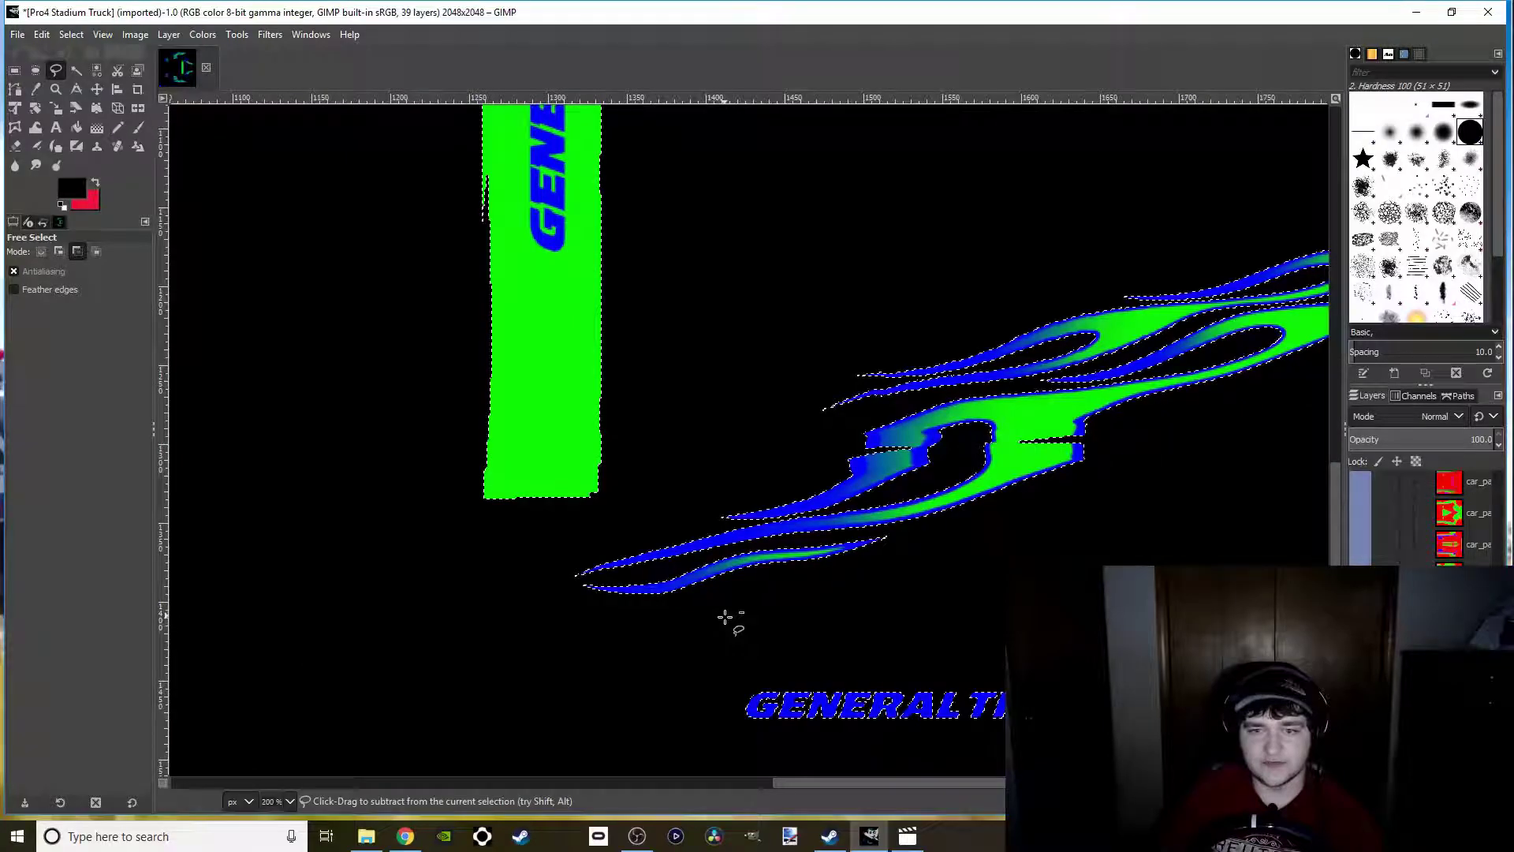
scroll(710, 587, "right", 4)
scroll(662, 588, "up", 5, "ctrl")
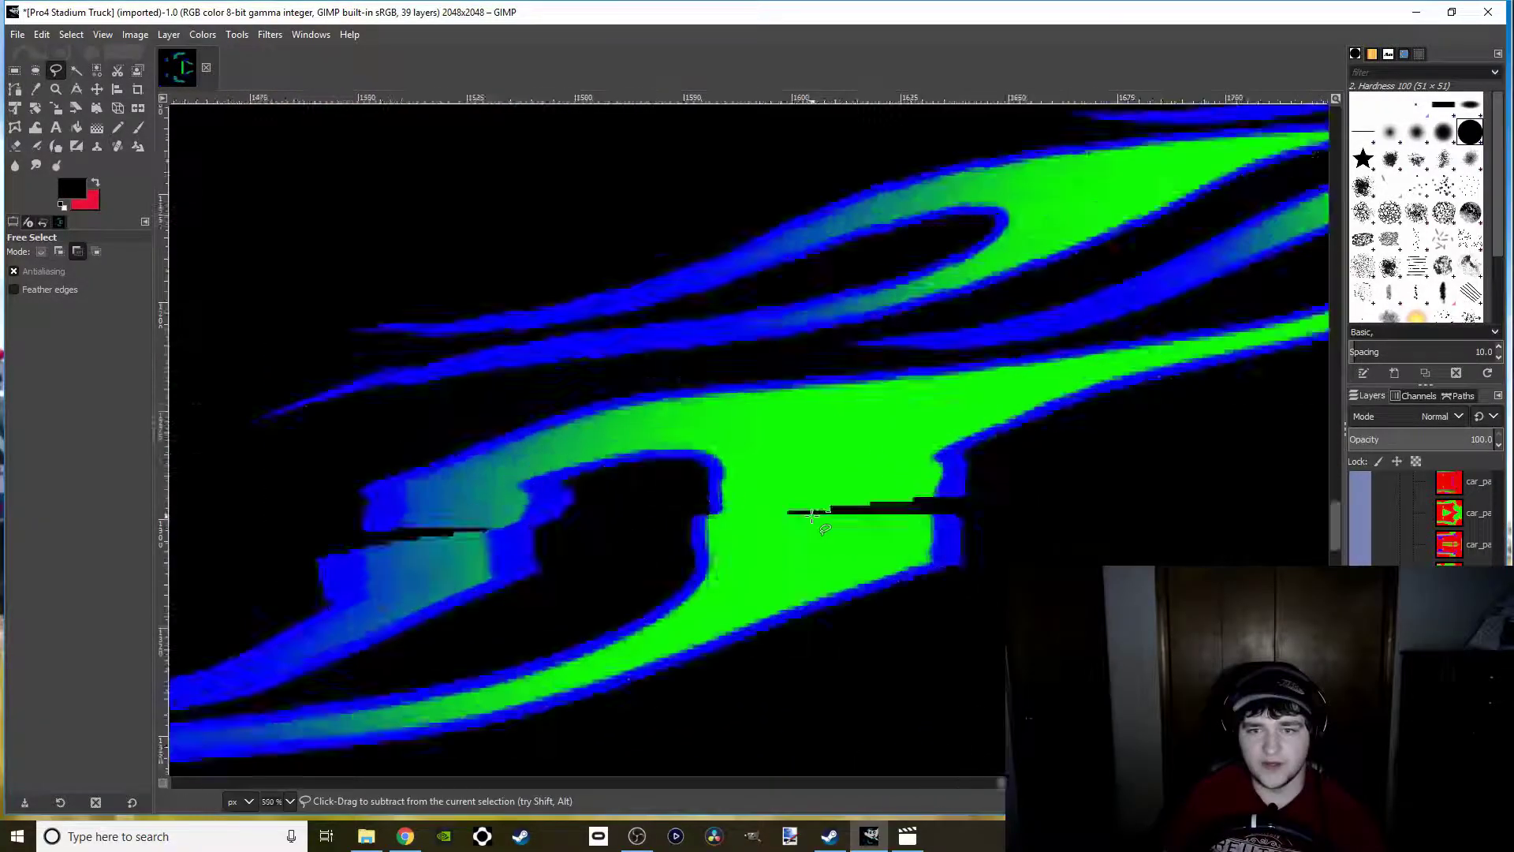
scroll(893, 514, "up", 4, "ctrl")
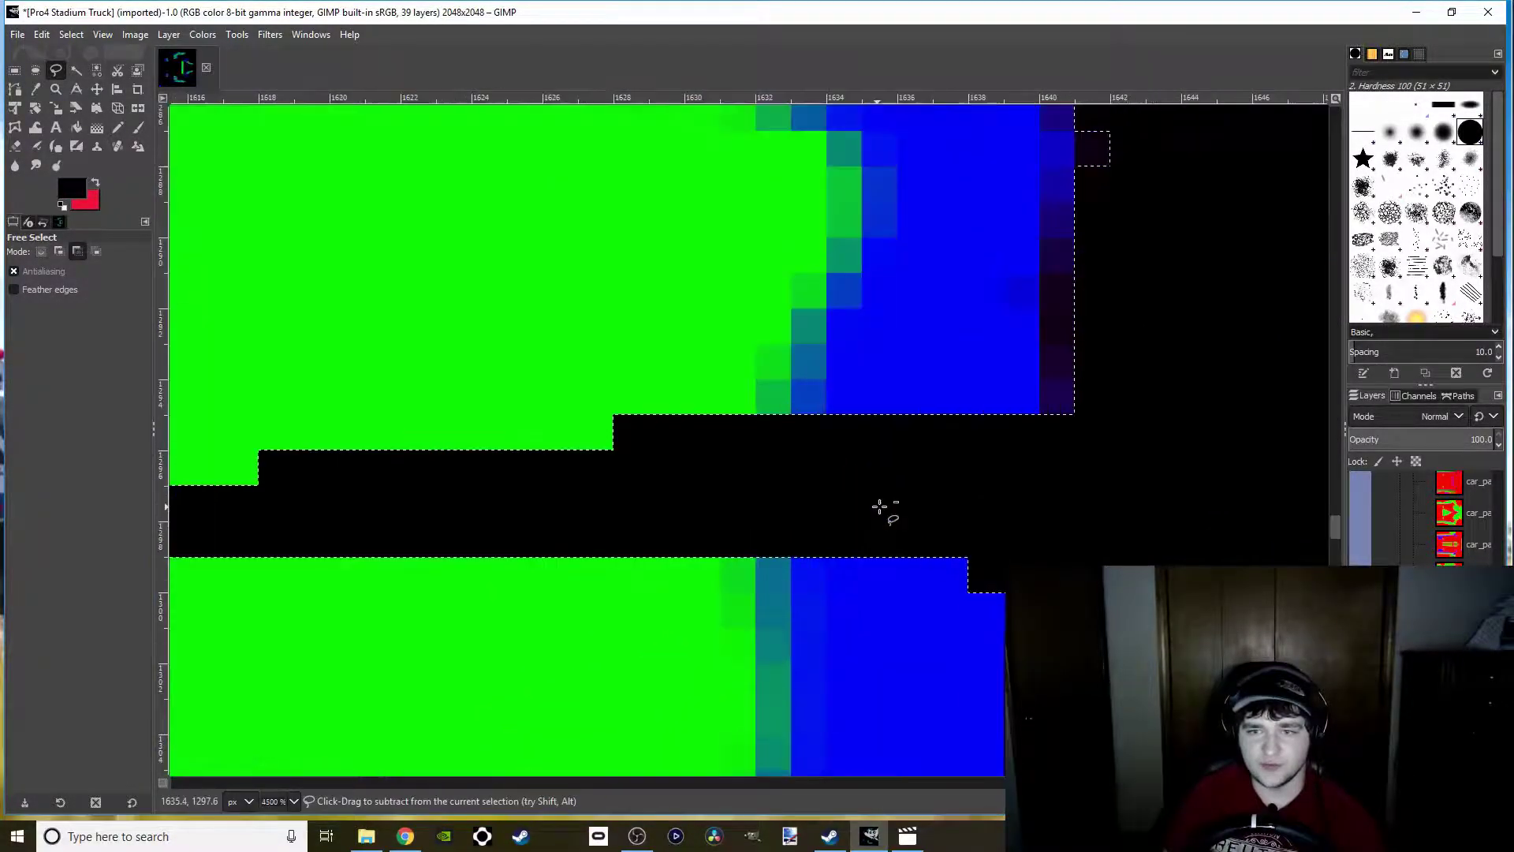
scroll(956, 514, "right", 2)
scroll(931, 481, "down", 1)
left_click(913, 355)
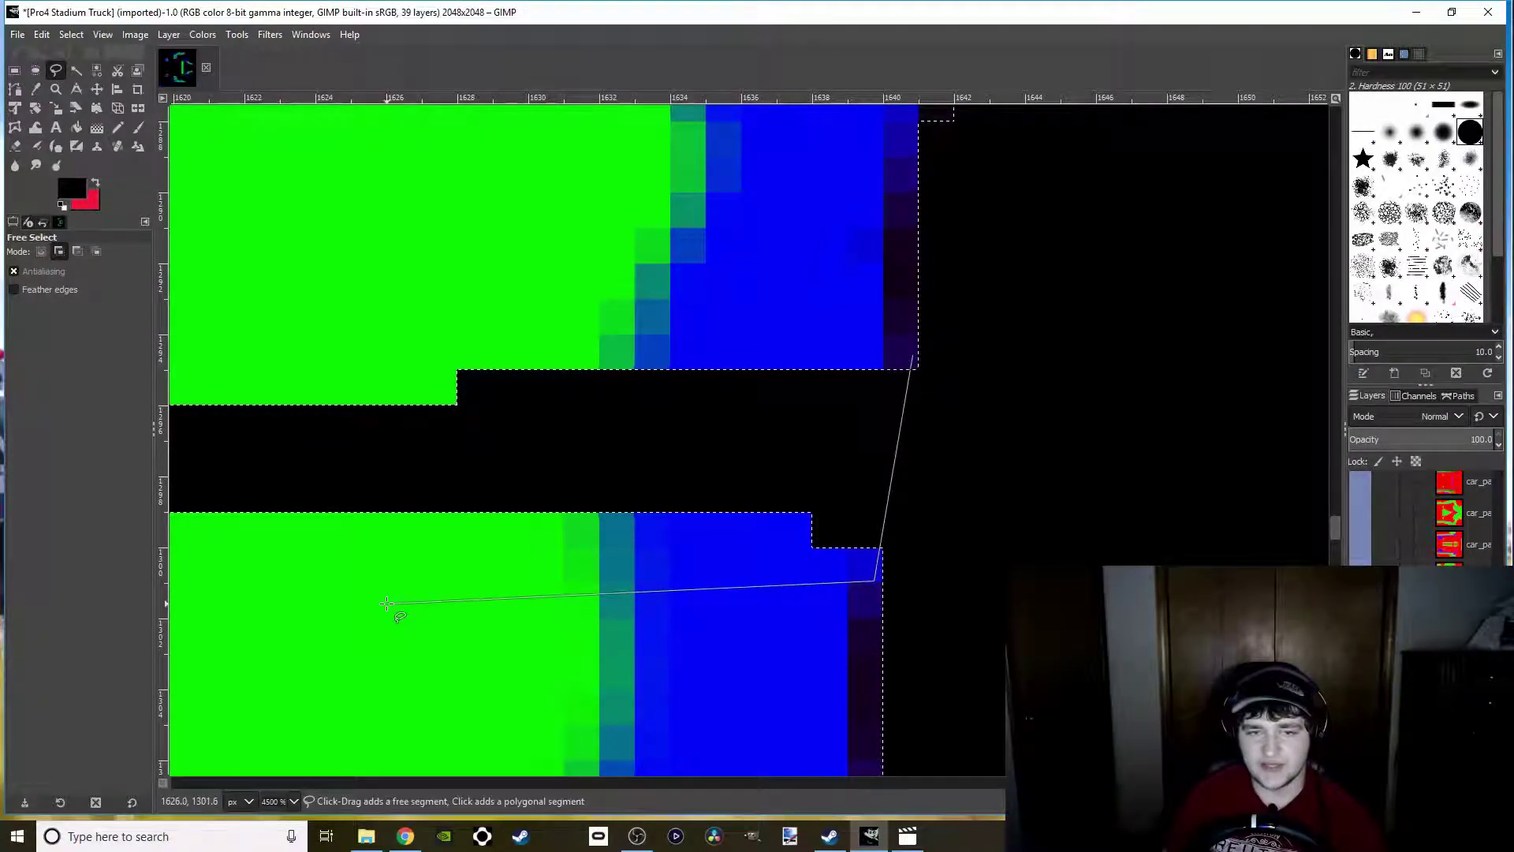
scroll(387, 604, "down", 3, "ctrl")
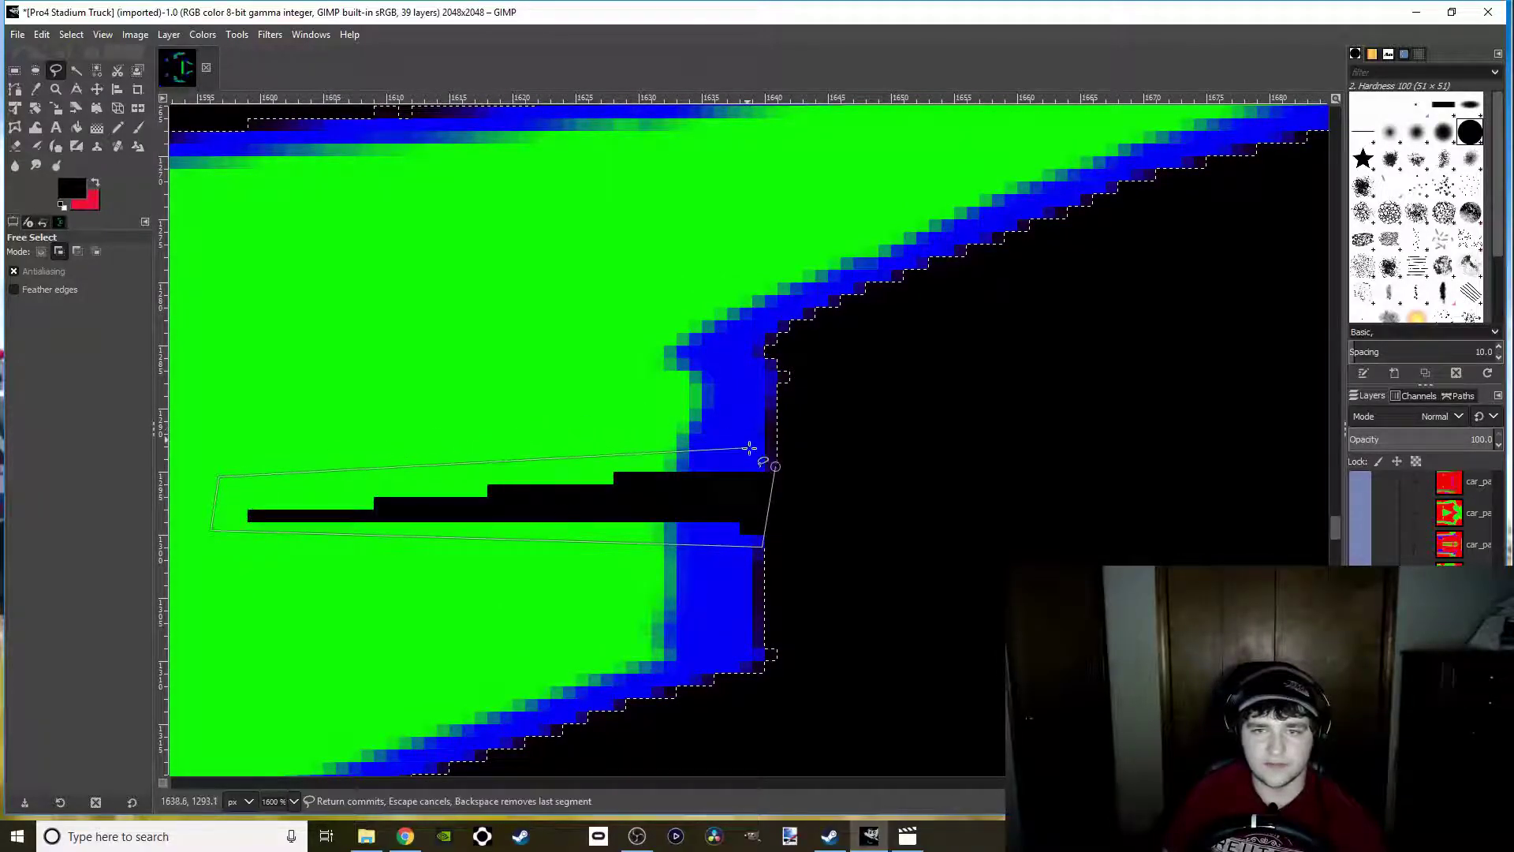
key("Return")
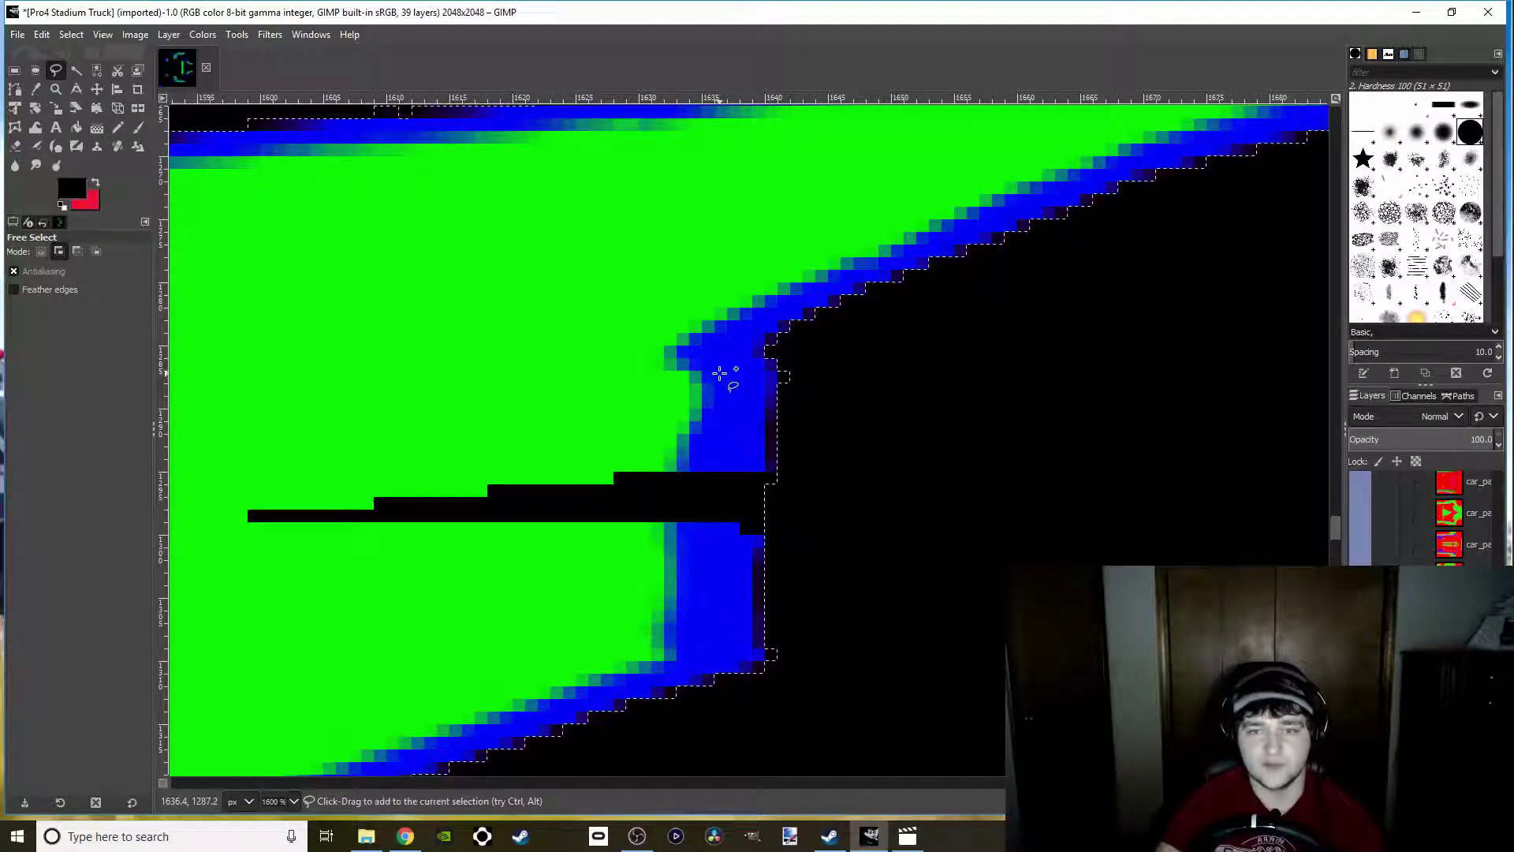
On the same lower right flame, add the black gap across the blue-teal strand to the selection, bridging its offset left edges diagonally
scroll(205, 375, "down", 3, "ctrl")
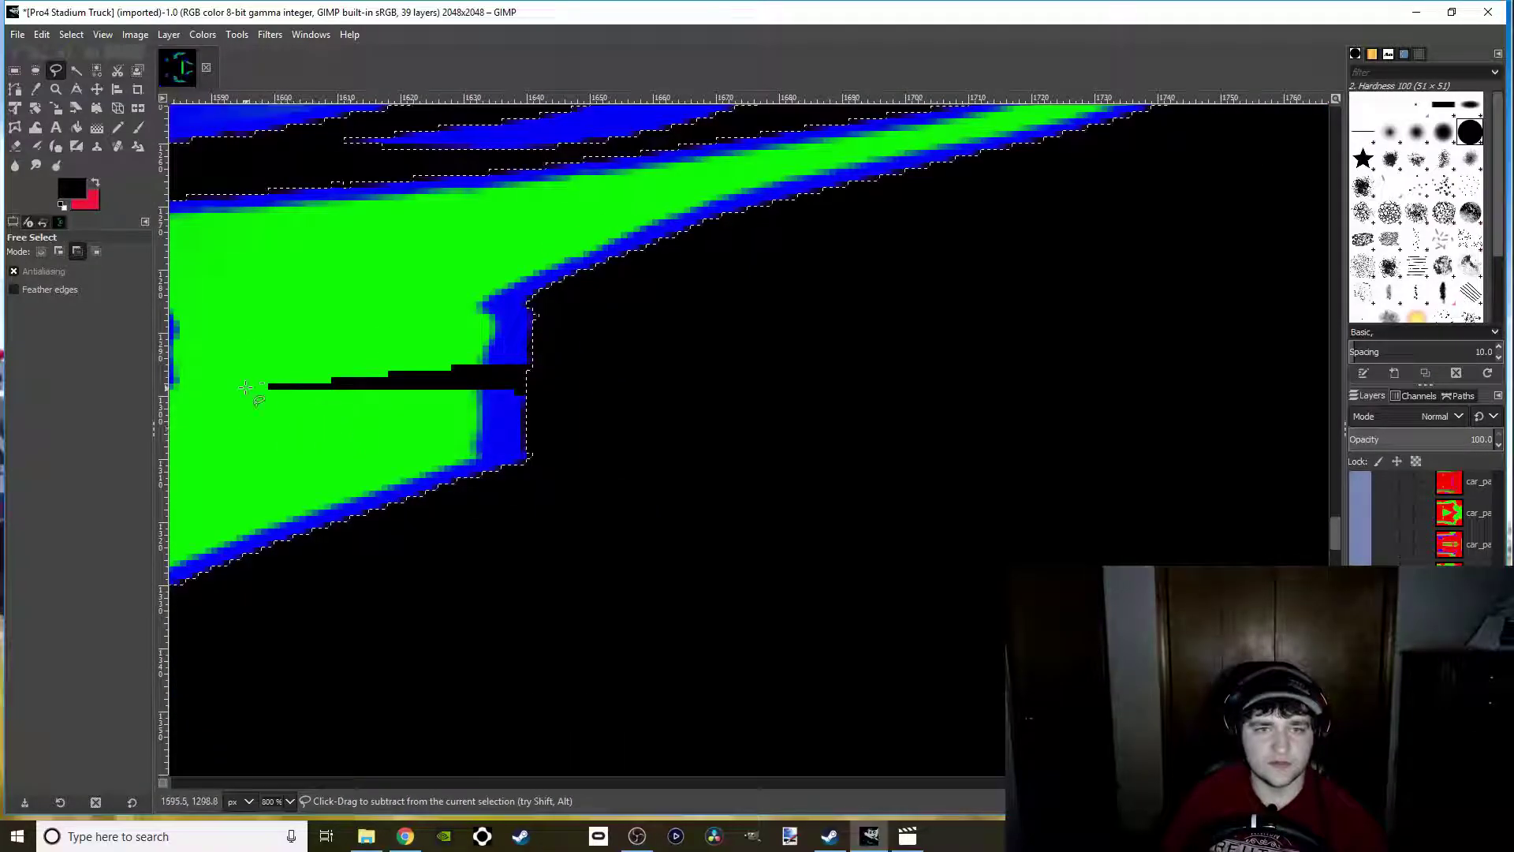
scroll(207, 375, "up", 5, "ctrl")
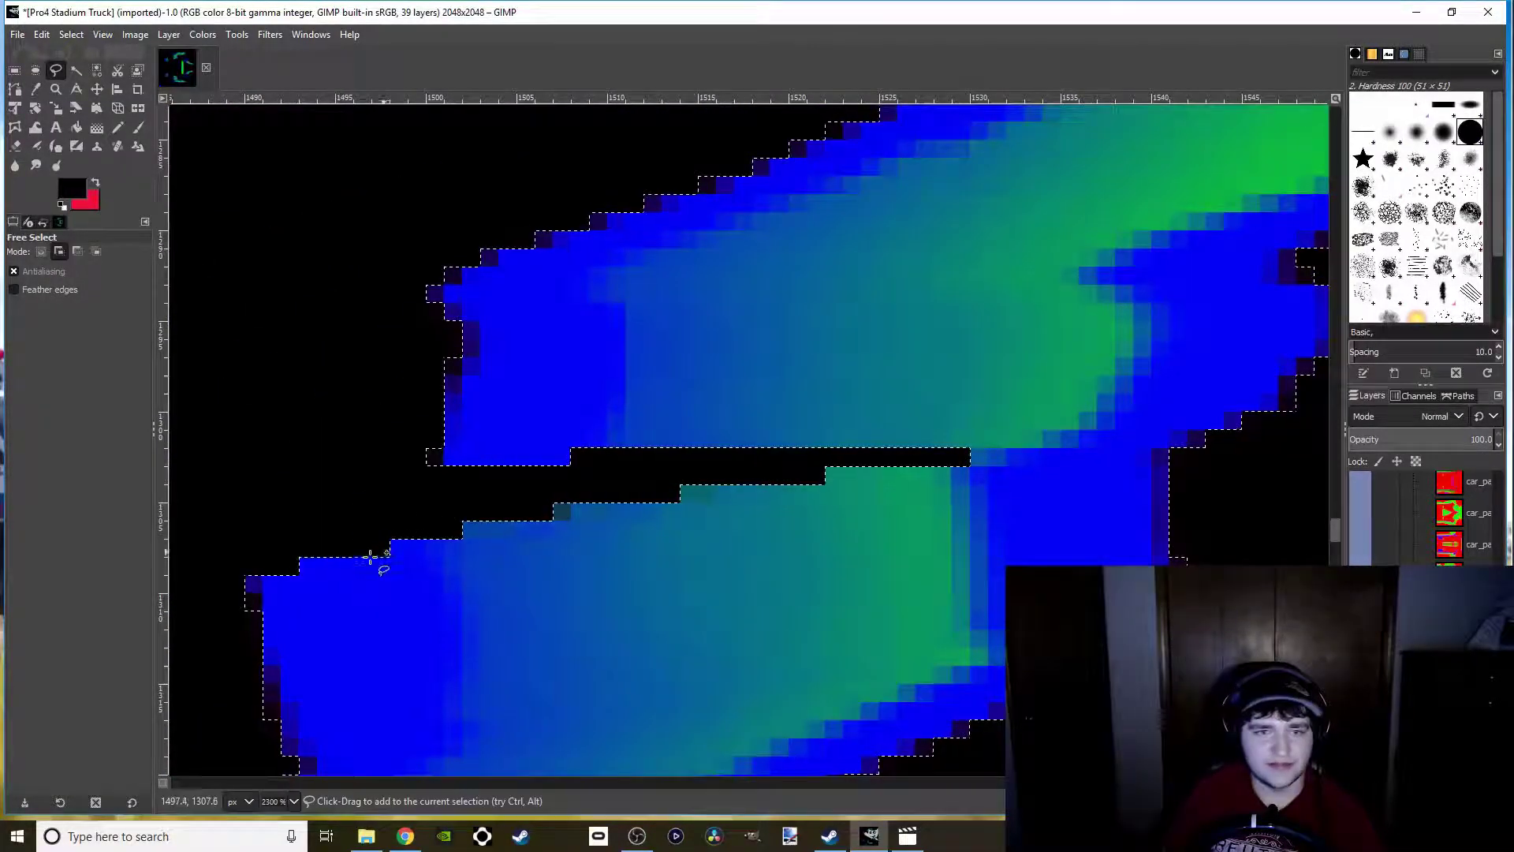
left_click_drag(370, 557, 592, 476)
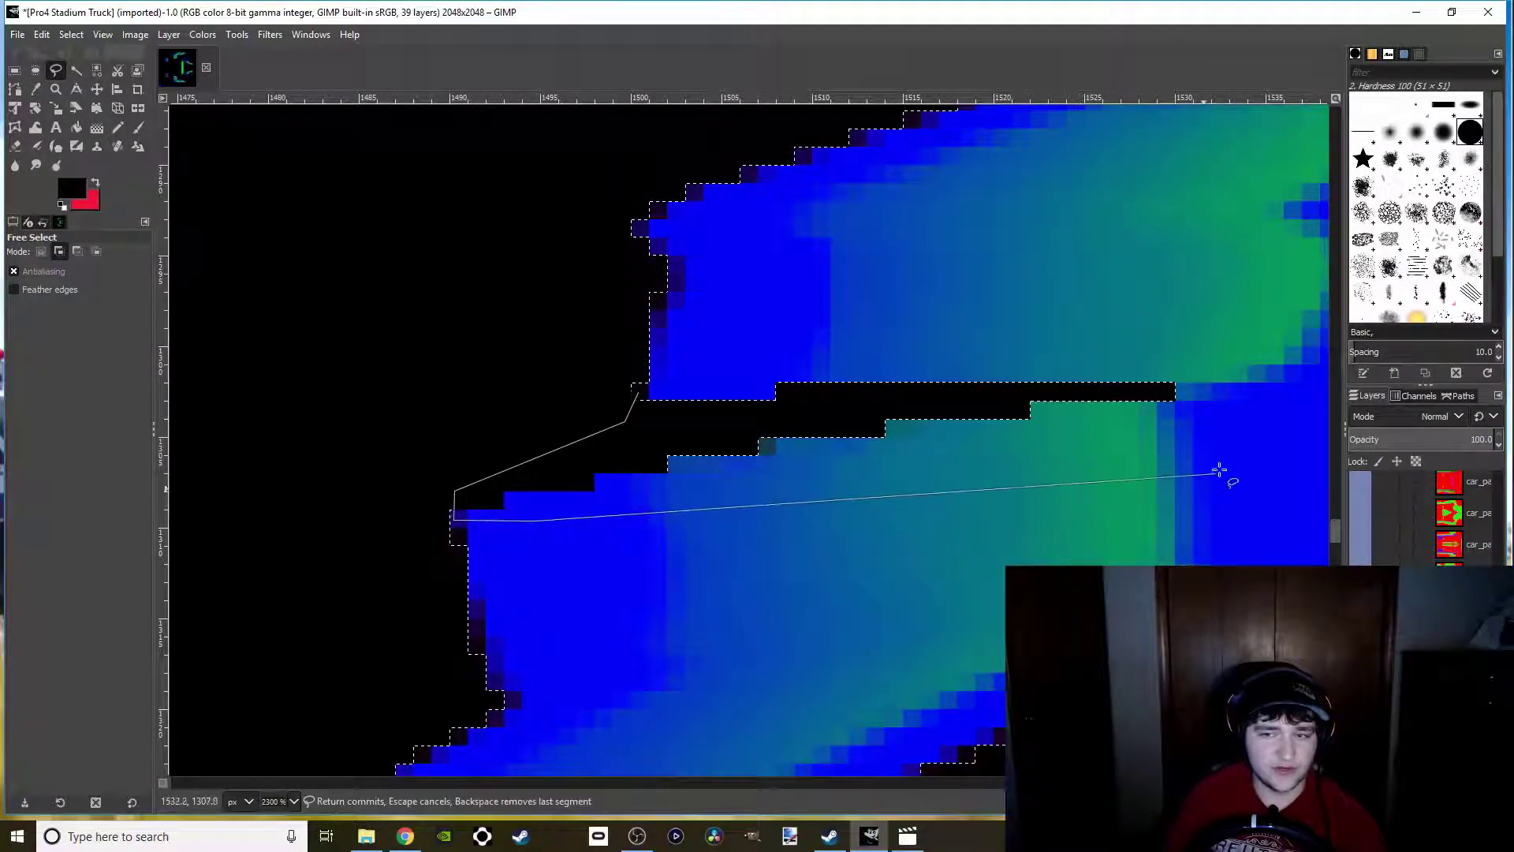
left_click(1245, 430)
left_click(1233, 357)
left_click(638, 391)
key("Return")
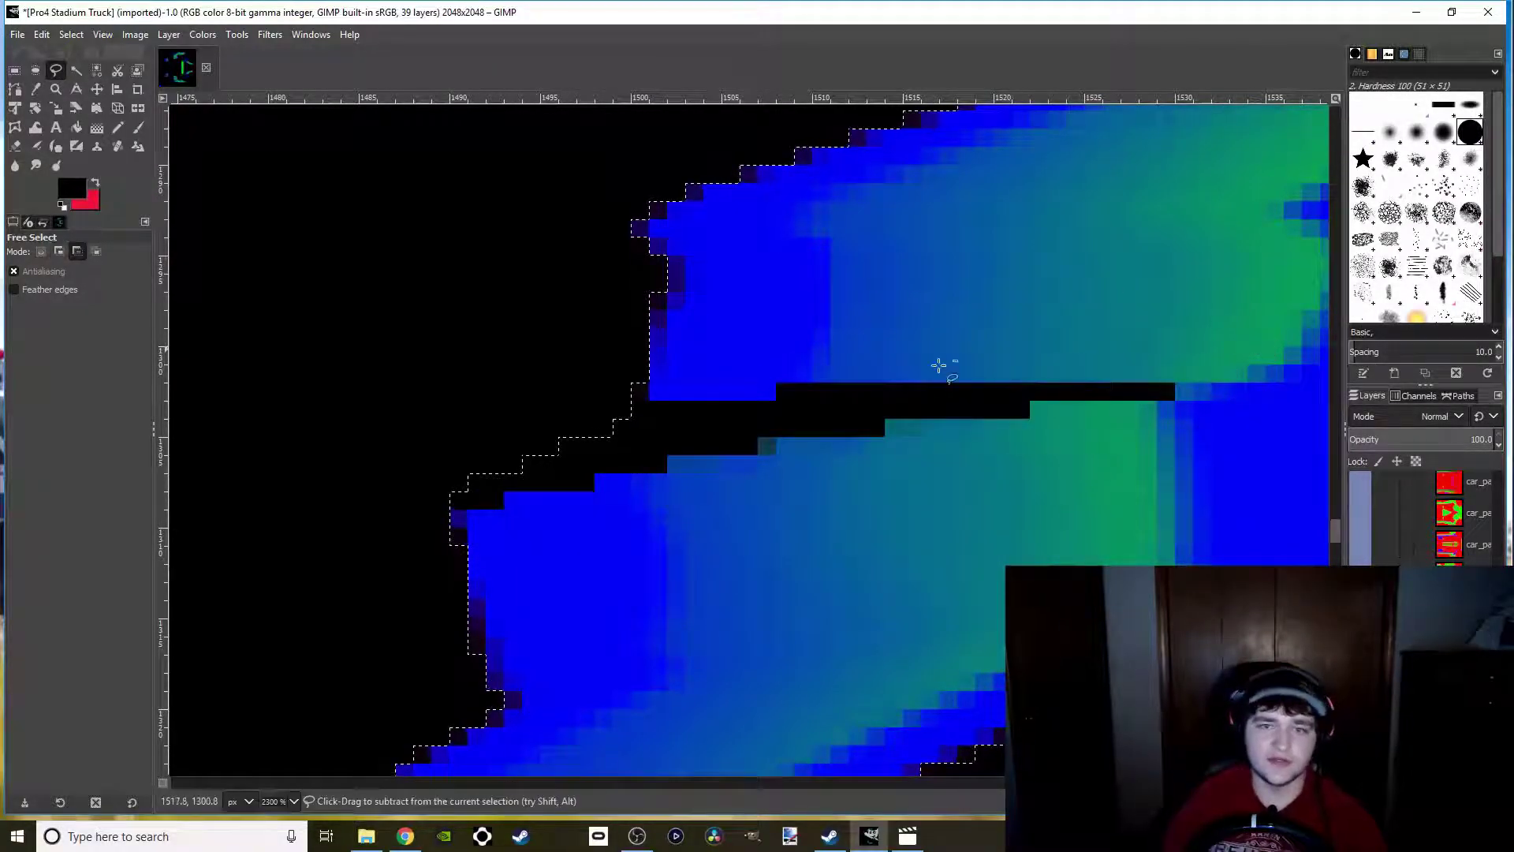
On the mirrored upper right flame, add the thin stepped black gap across the green body to the selection
scroll(907, 386, "down", 5)
scroll(892, 388, "down", 3)
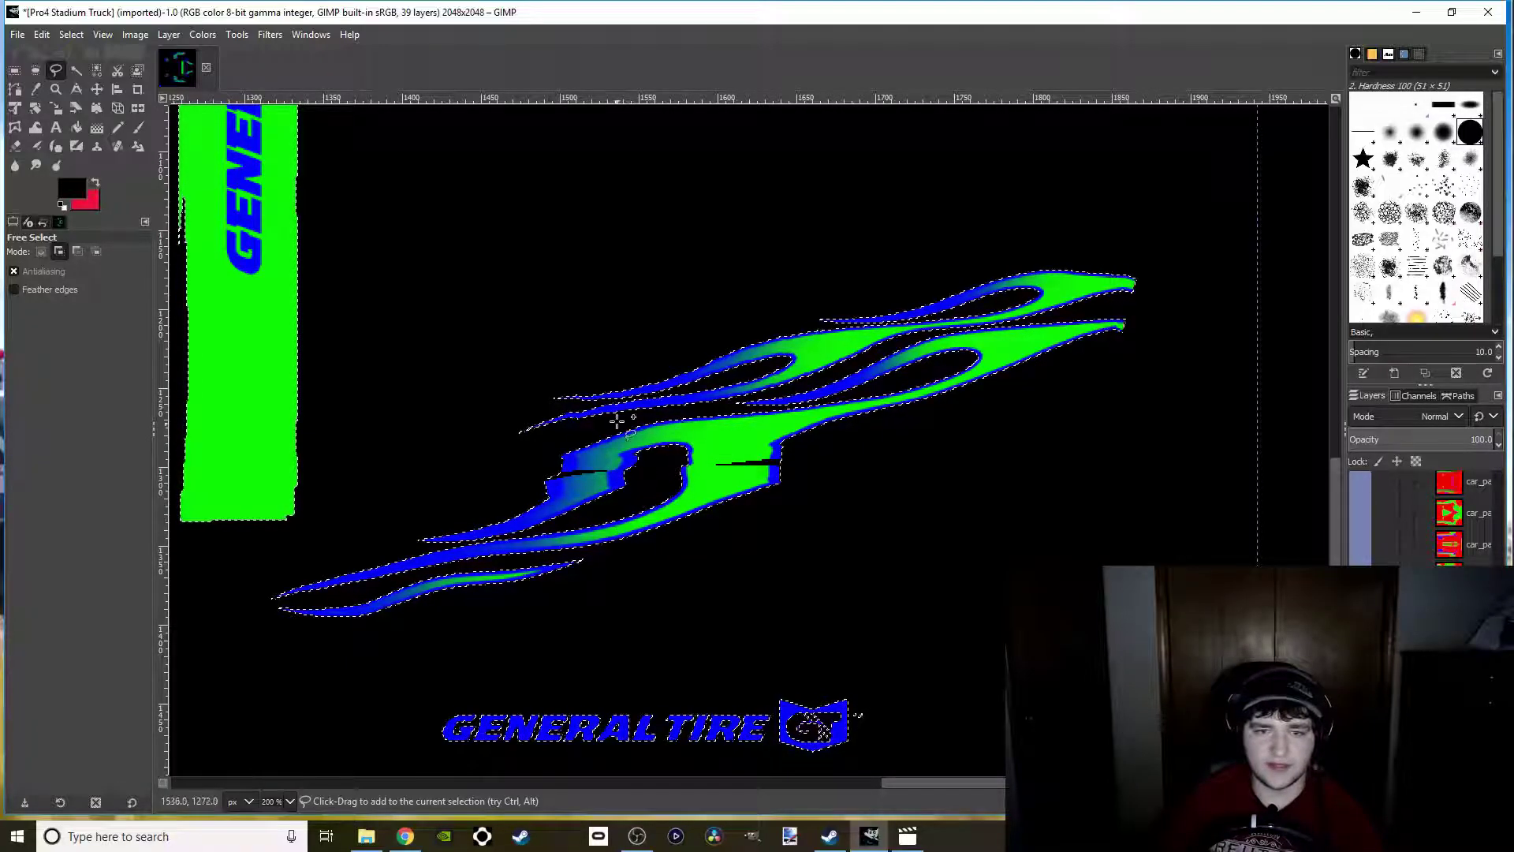
scroll(600, 504, "up", 3)
scroll(599, 505, "right", 1)
key("ctrl")
scroll(633, 512, "down", 3)
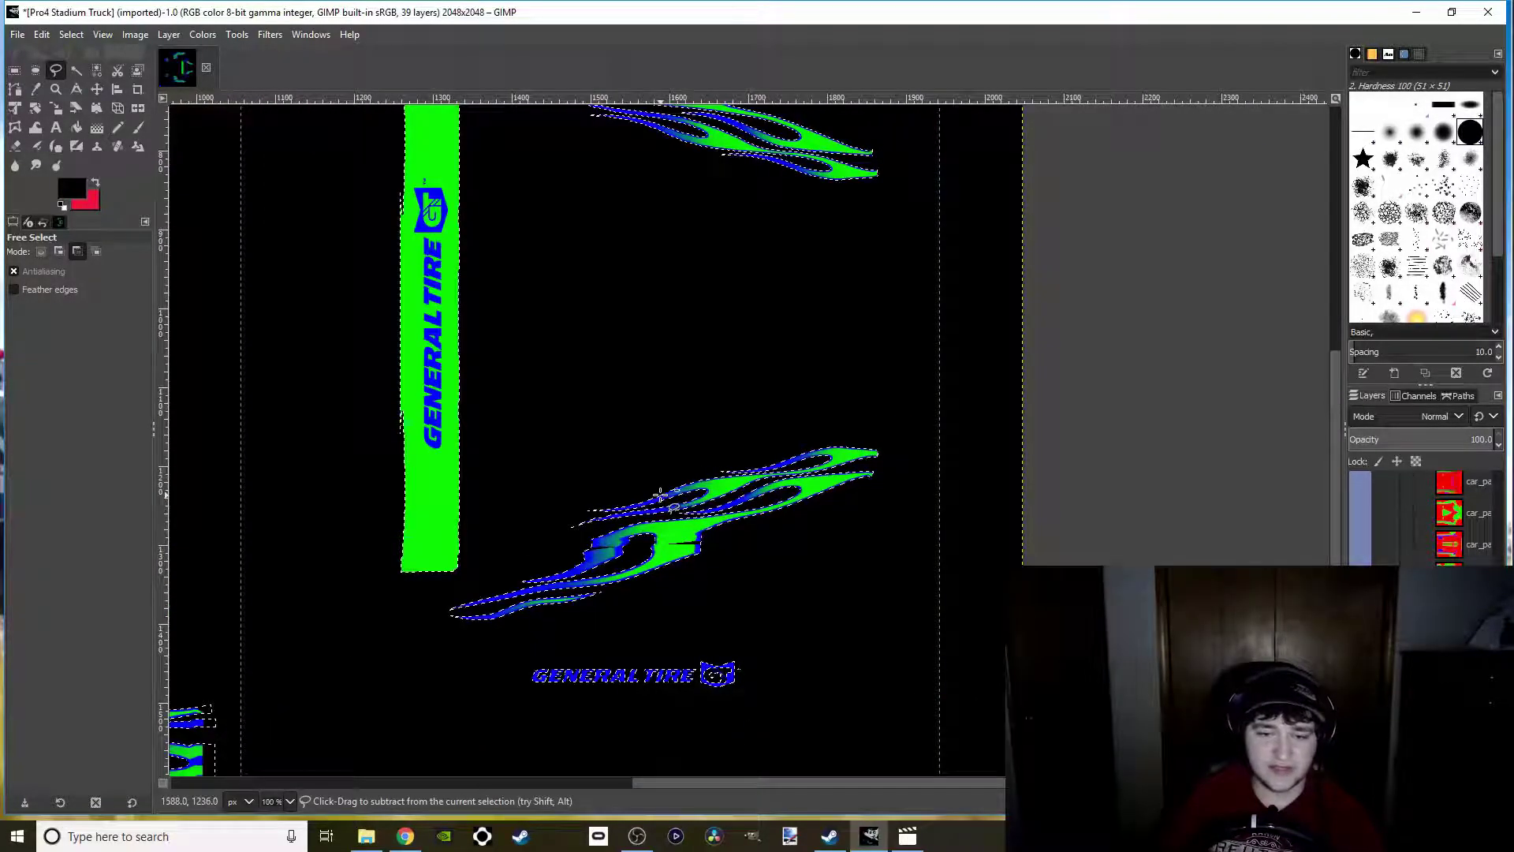
key("shift")
key("ctrl")
scroll(710, 333, "up", 5)
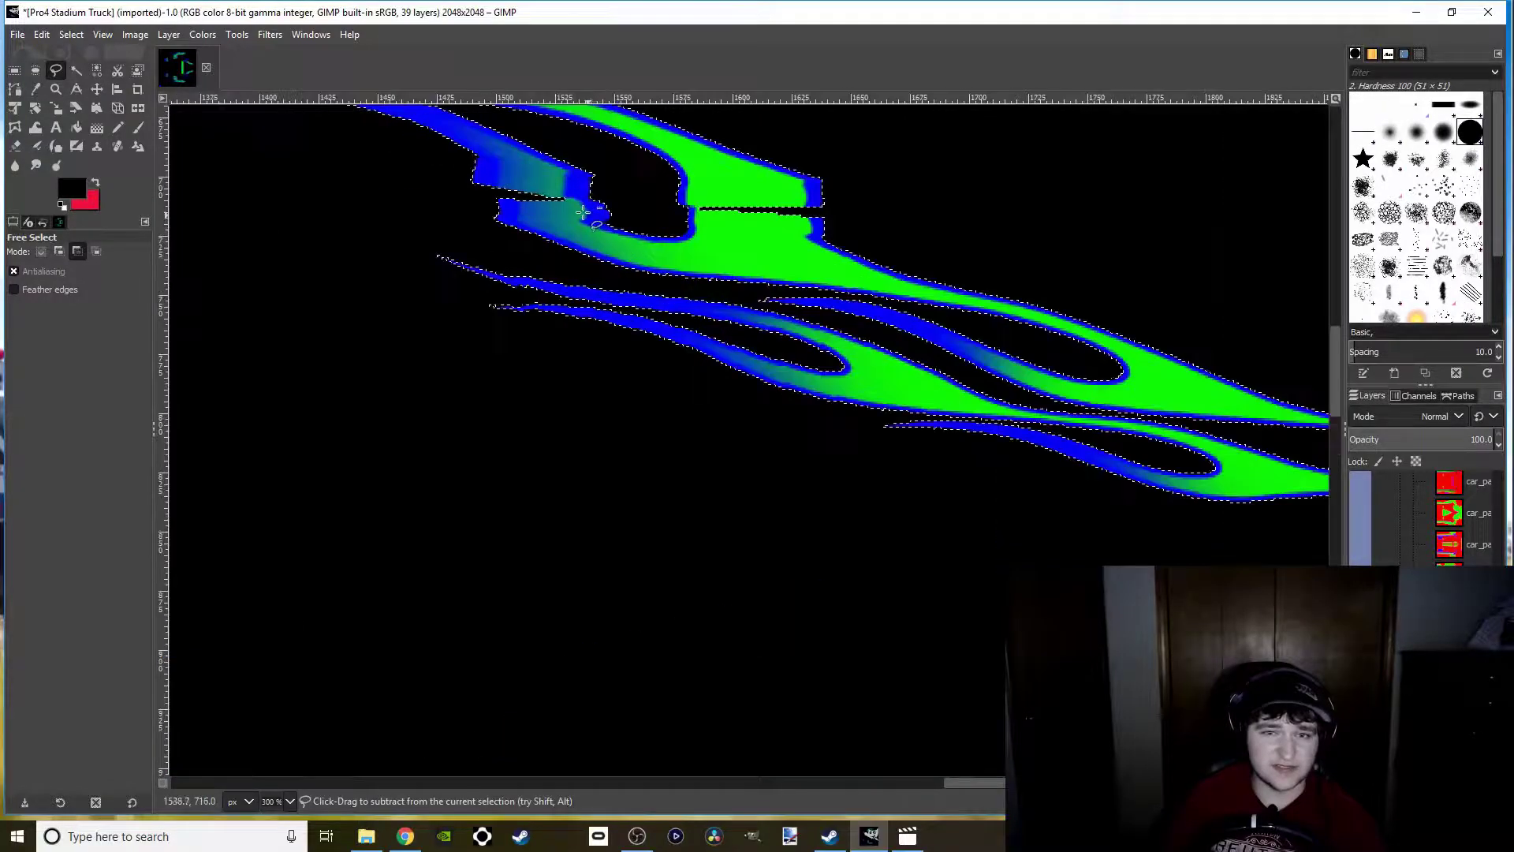
scroll(642, 362, "left", 1)
key("shift")
scroll(633, 436, "right", 6)
scroll(770, 423, "up", 3)
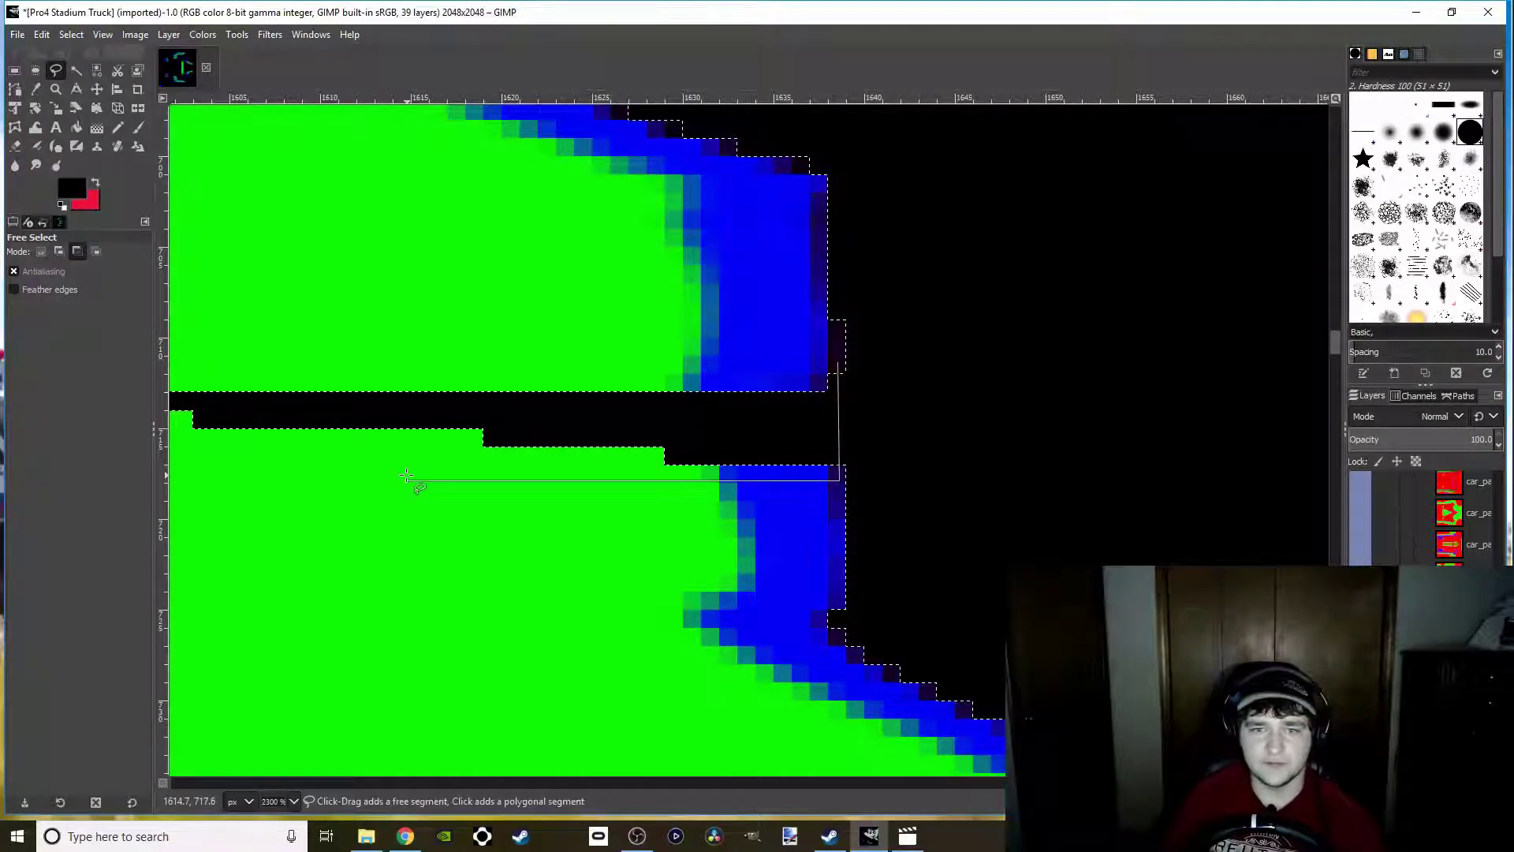
scroll(405, 475, "down", 5)
scroll(503, 458, "up", 3)
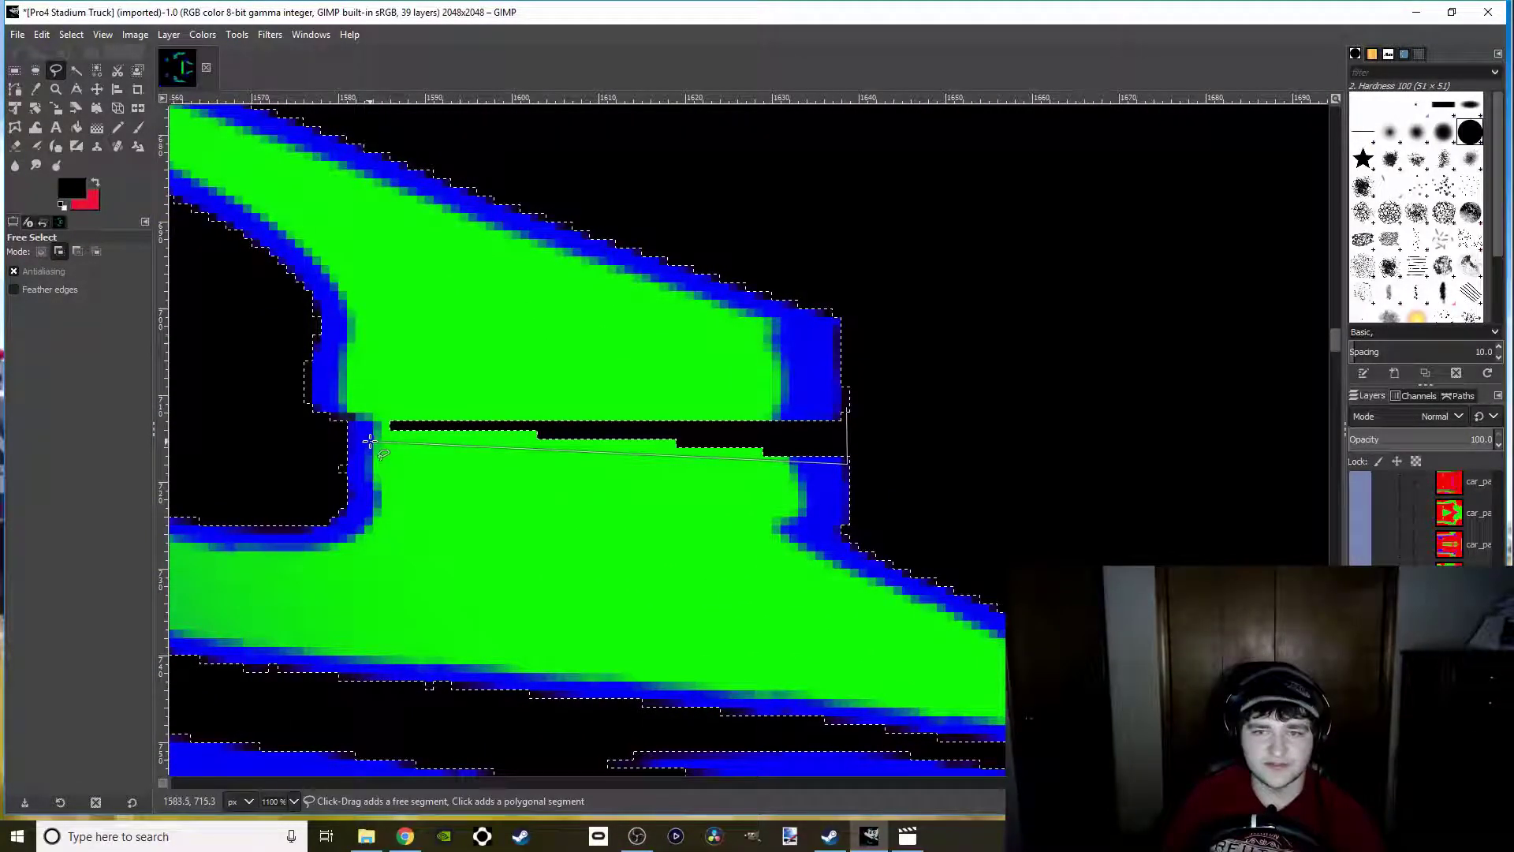
left_click(847, 408)
key("Return")
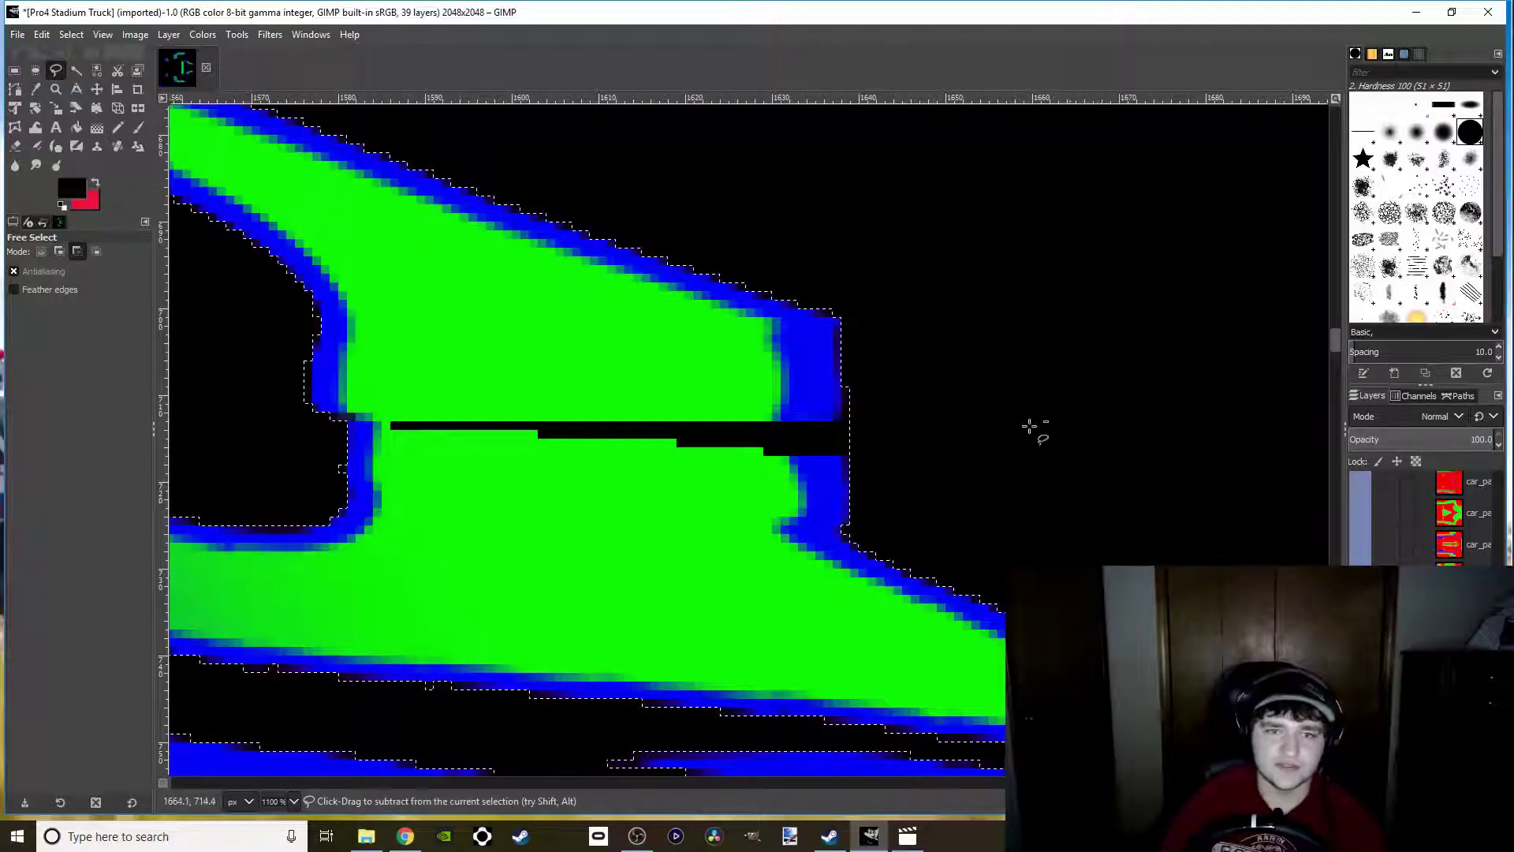
On the upper right flame, add the black gap across the blue-teal strand to the selection, bridging its offset left edges
scroll(731, 482, "down", 3)
scroll(384, 476, "up", 6)
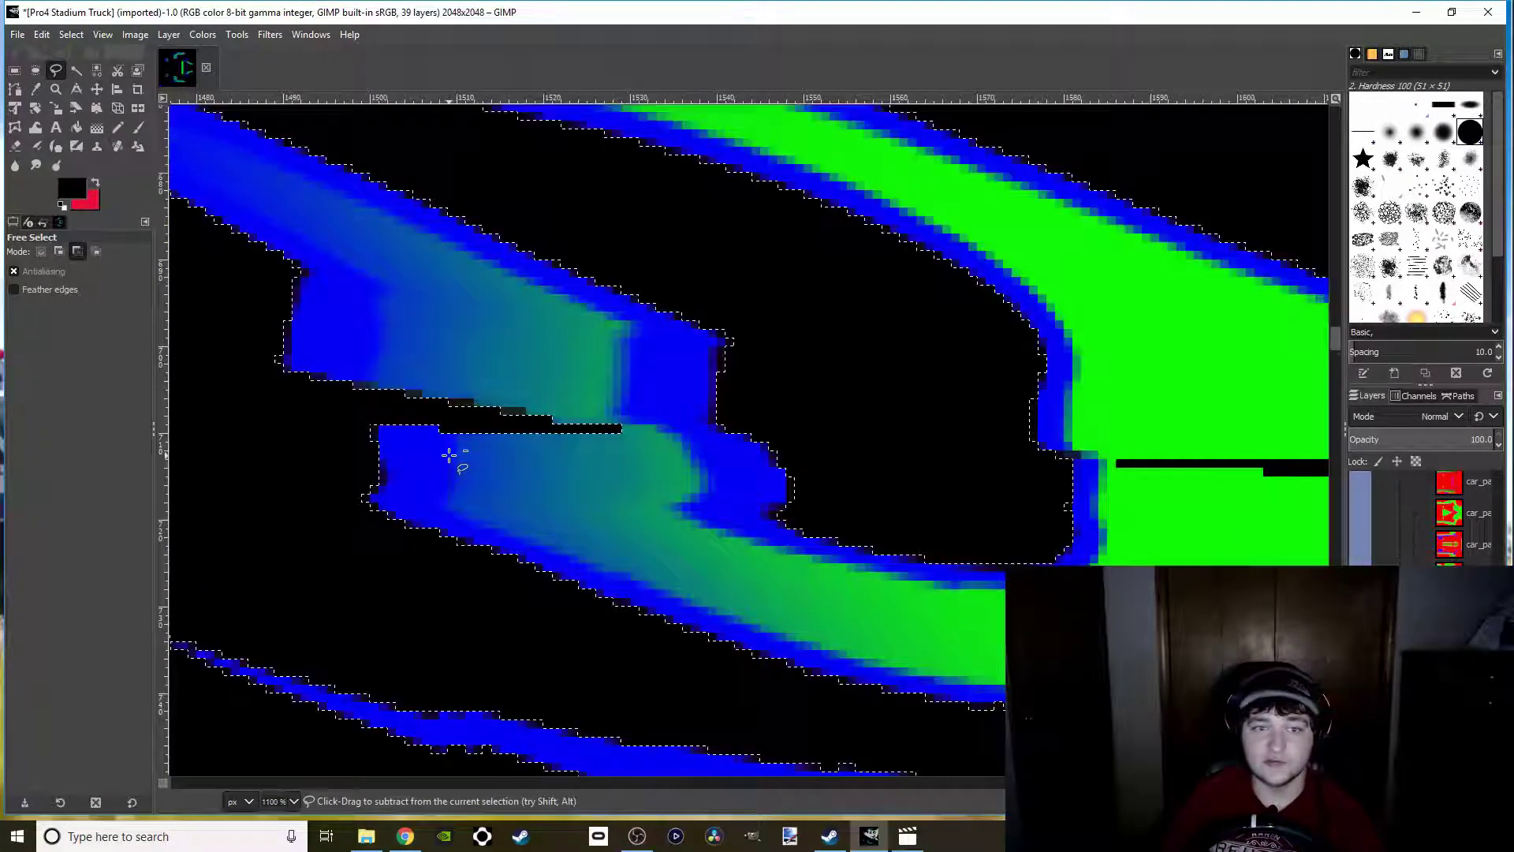
scroll(582, 456, "up", 2)
scroll(581, 456, "left", 5)
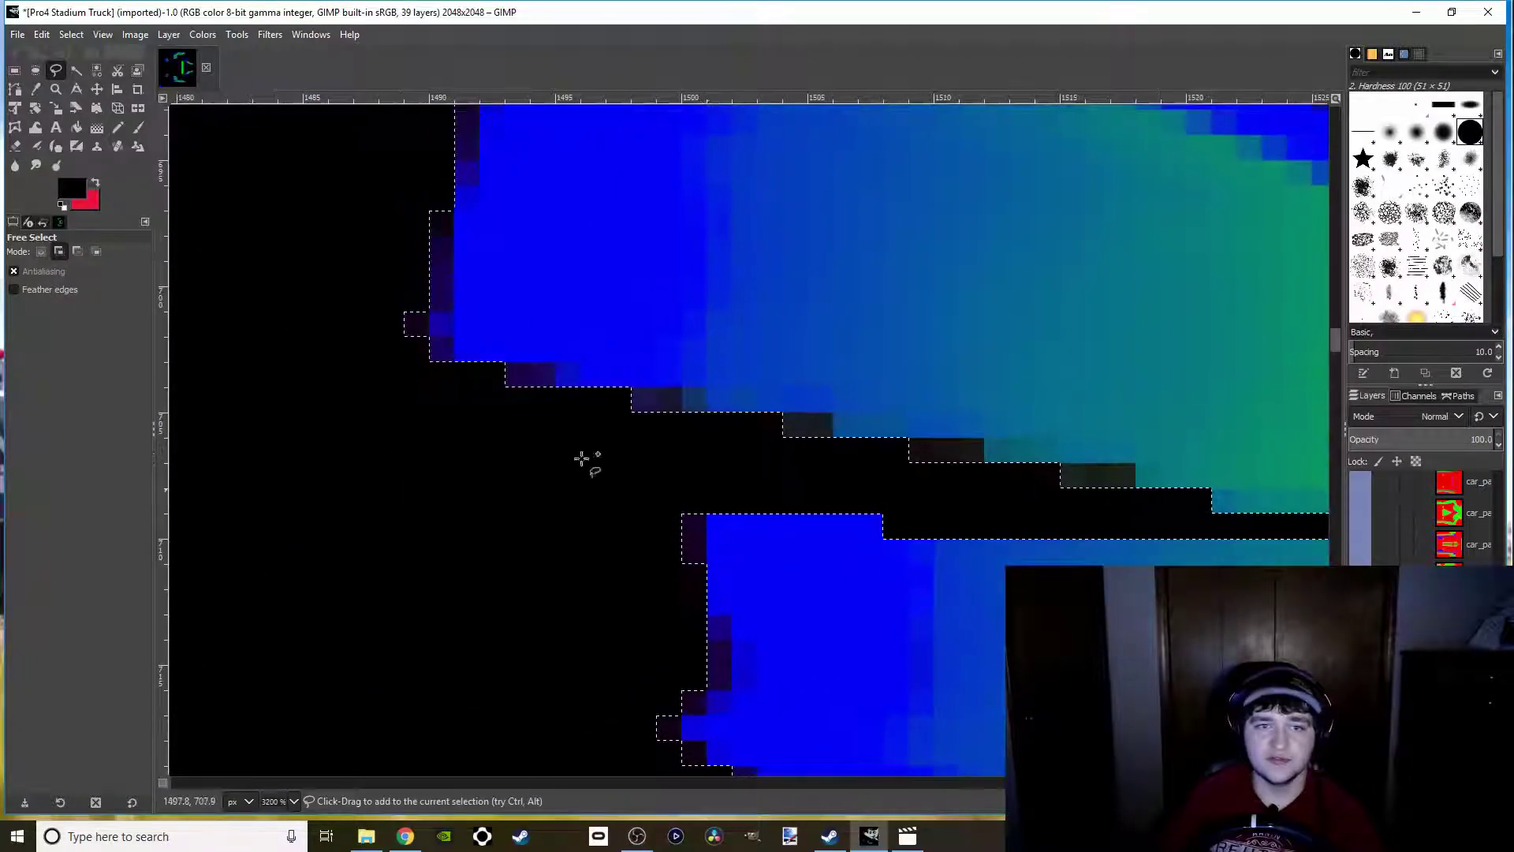
left_click(436, 342)
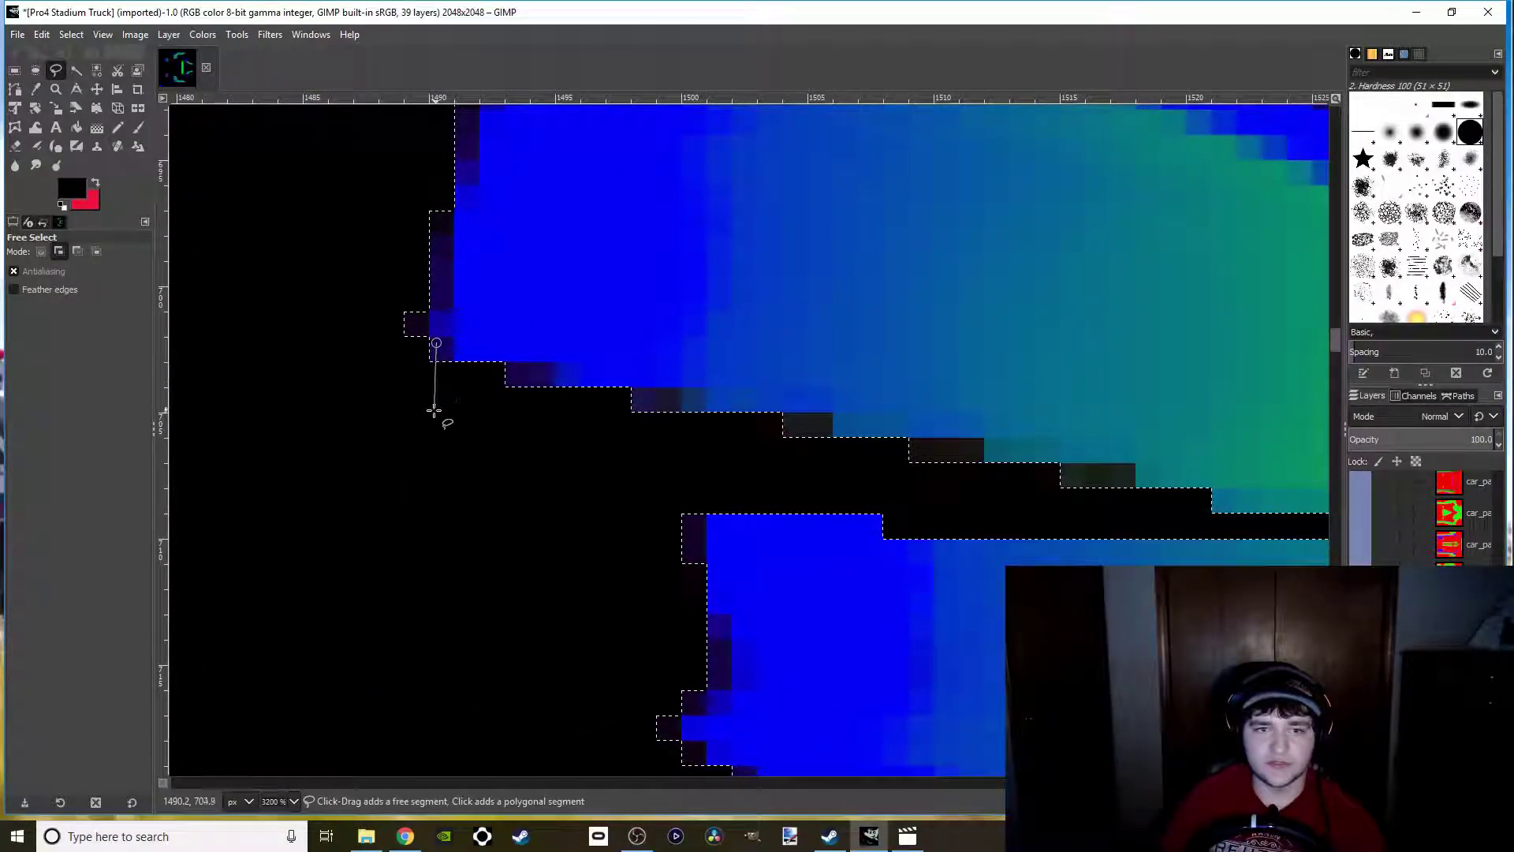
left_click(697, 523)
scroll(929, 565, "down", 2)
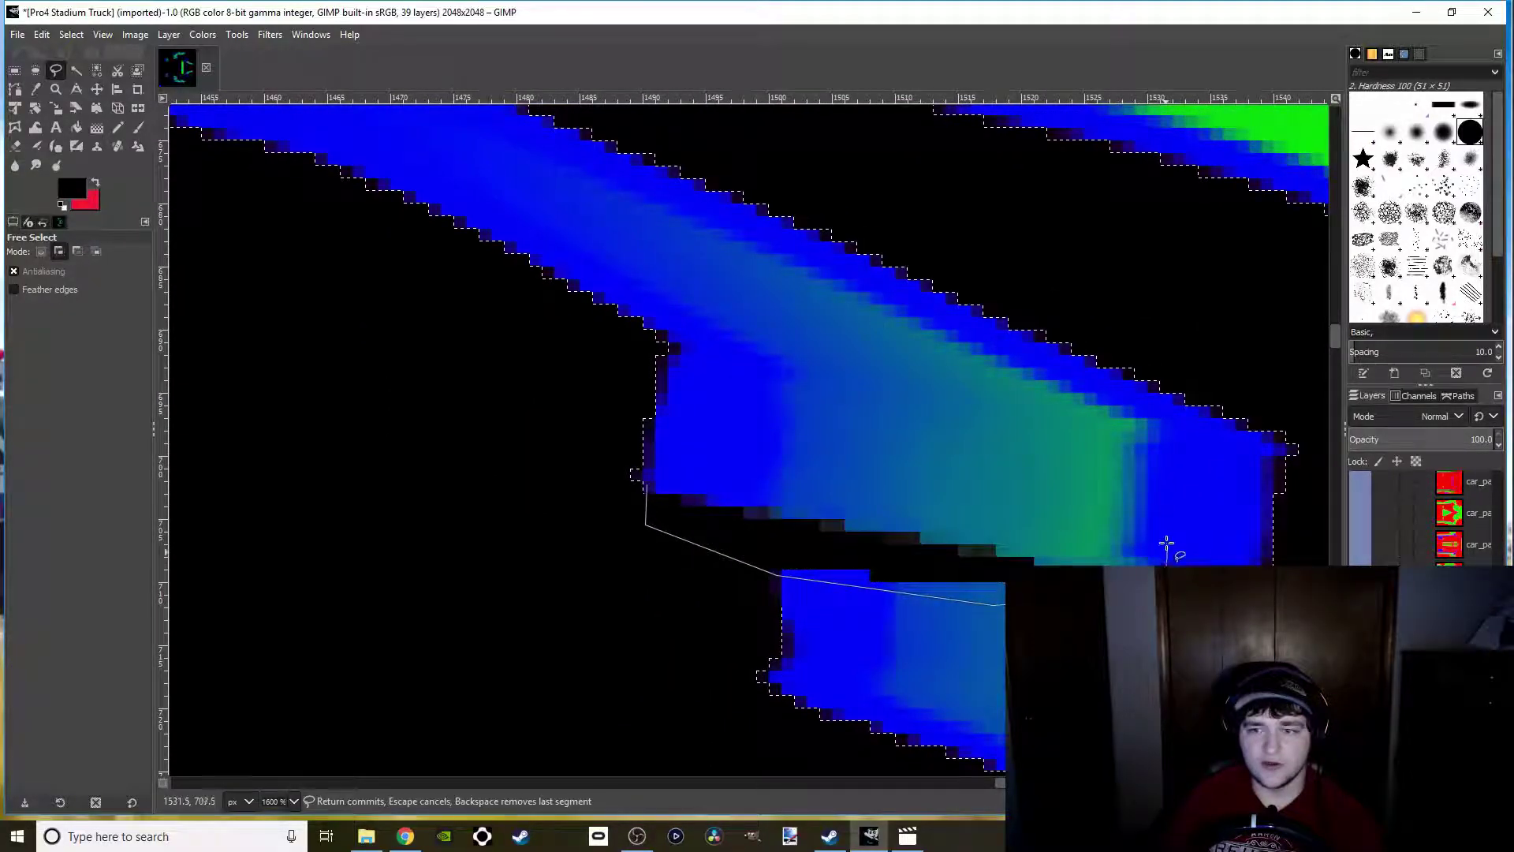
left_click(647, 484)
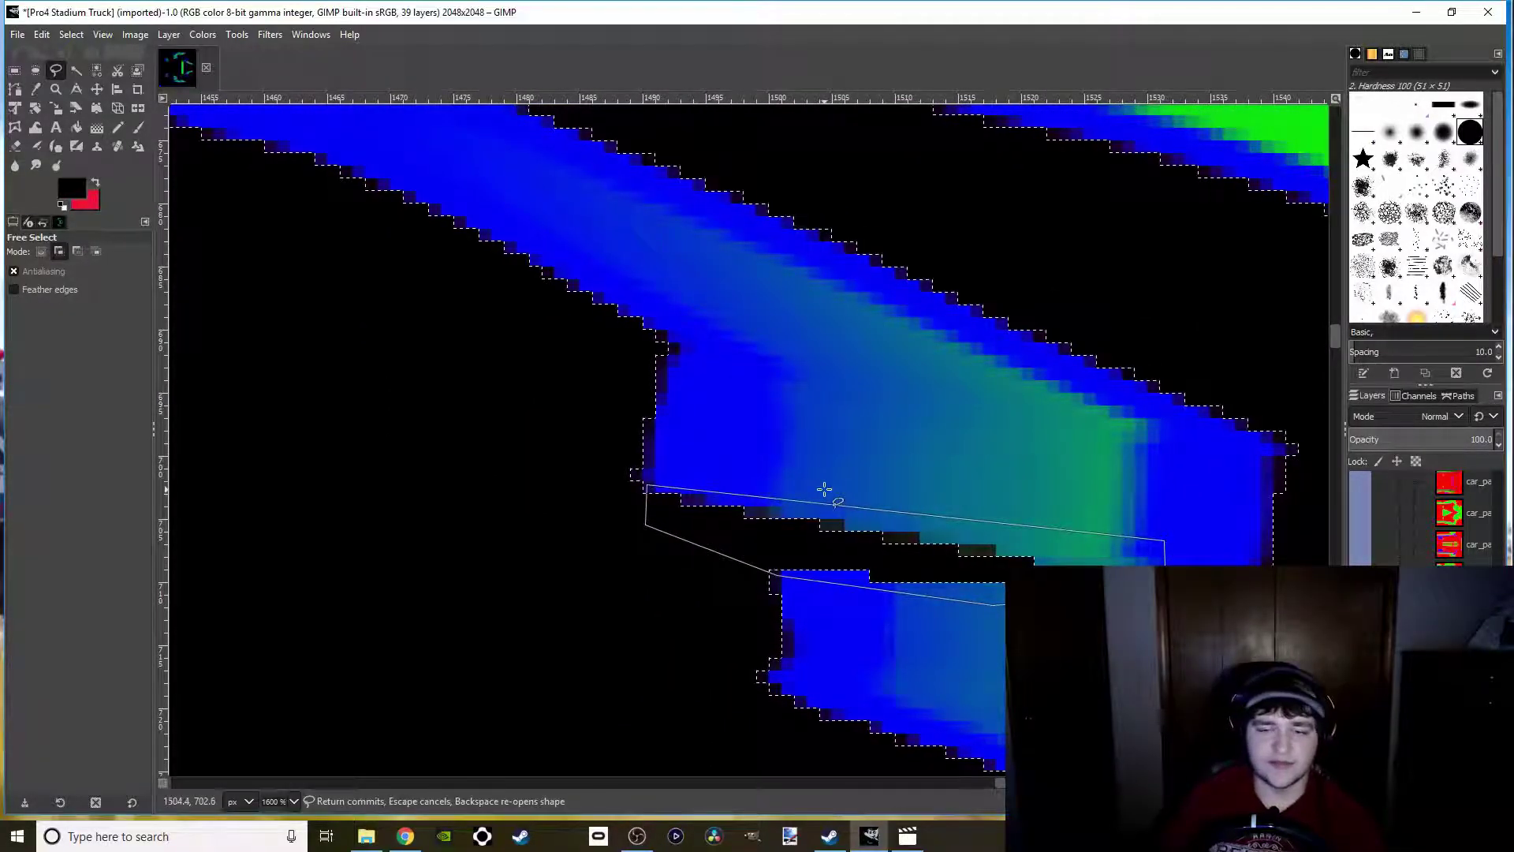
key("Return")
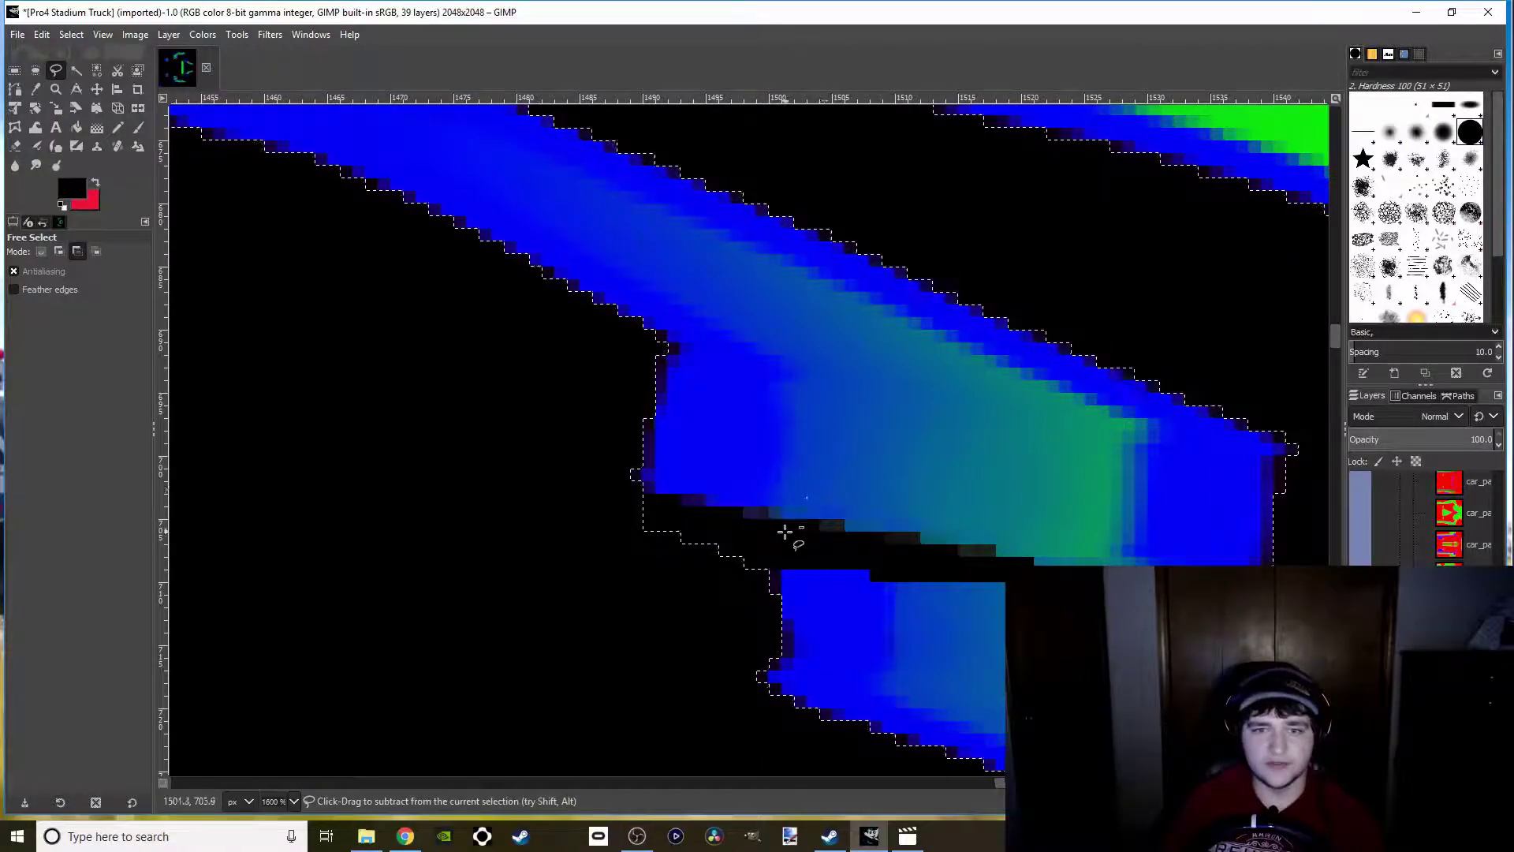
Review the flame, bar and lettering selection across the whole template for remaining gaps or cut-off ends
scroll(824, 489, "down", 4)
scroll(789, 524, "down", 5)
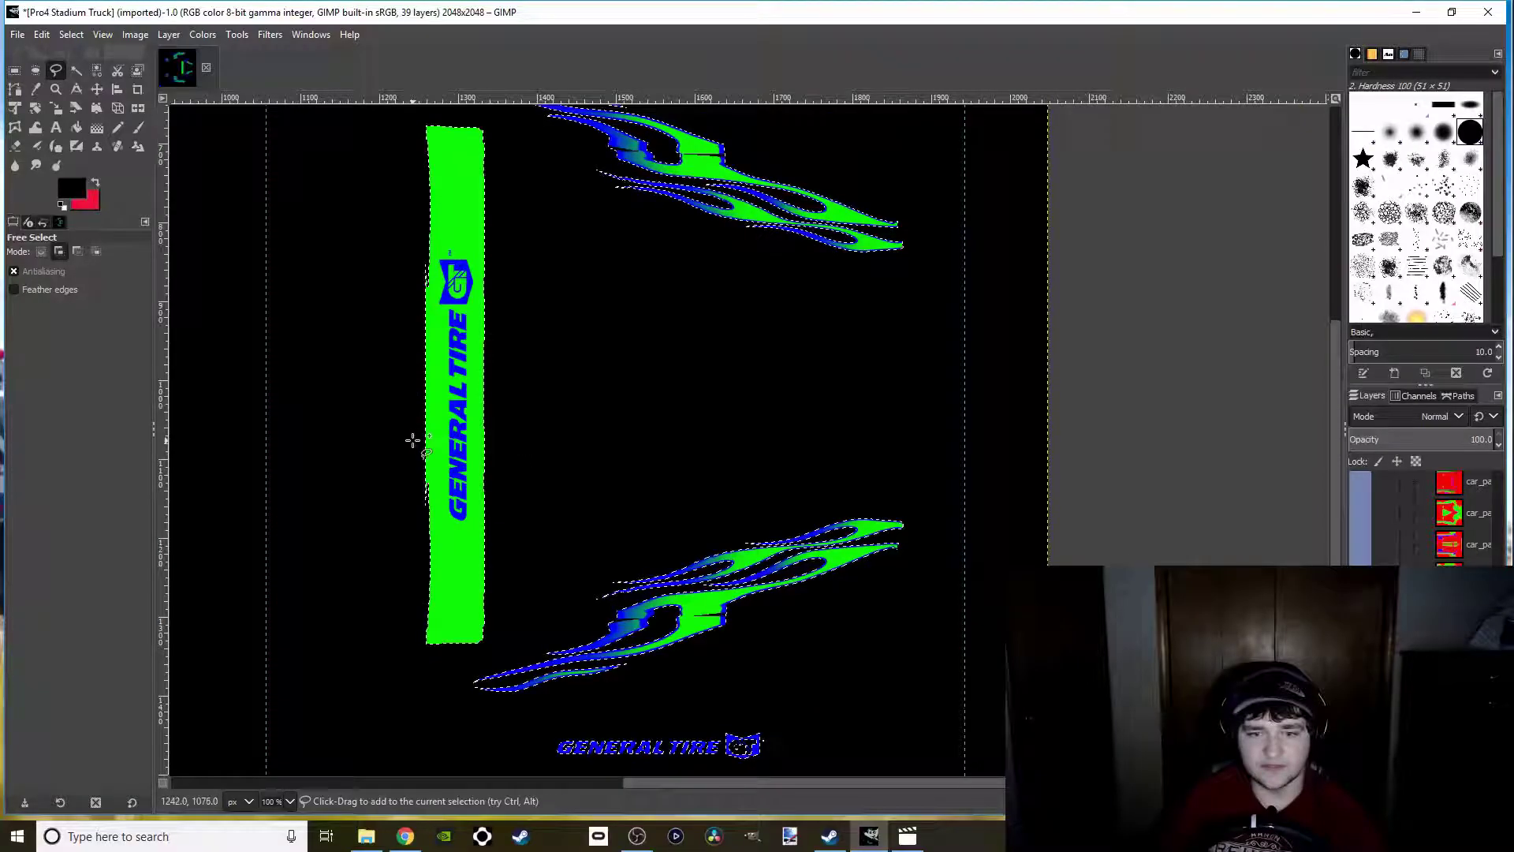
scroll(473, 437, "down", 2)
scroll(473, 438, "left", 3)
scroll(540, 432, "down", 1)
scroll(514, 475, "down", 2)
scroll(552, 423, "left", 5)
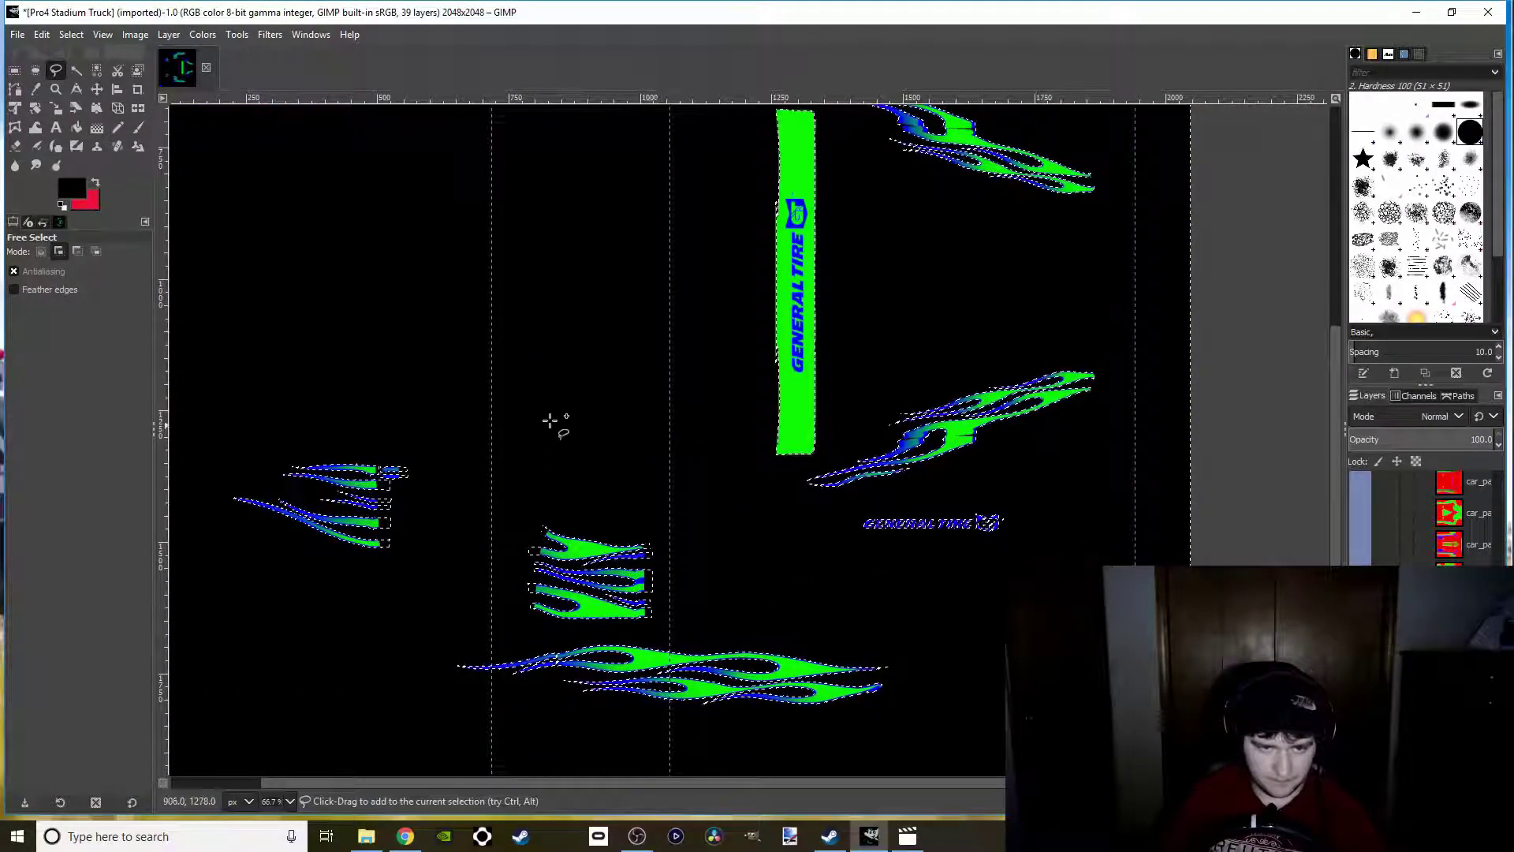
scroll(608, 437, "up", 3)
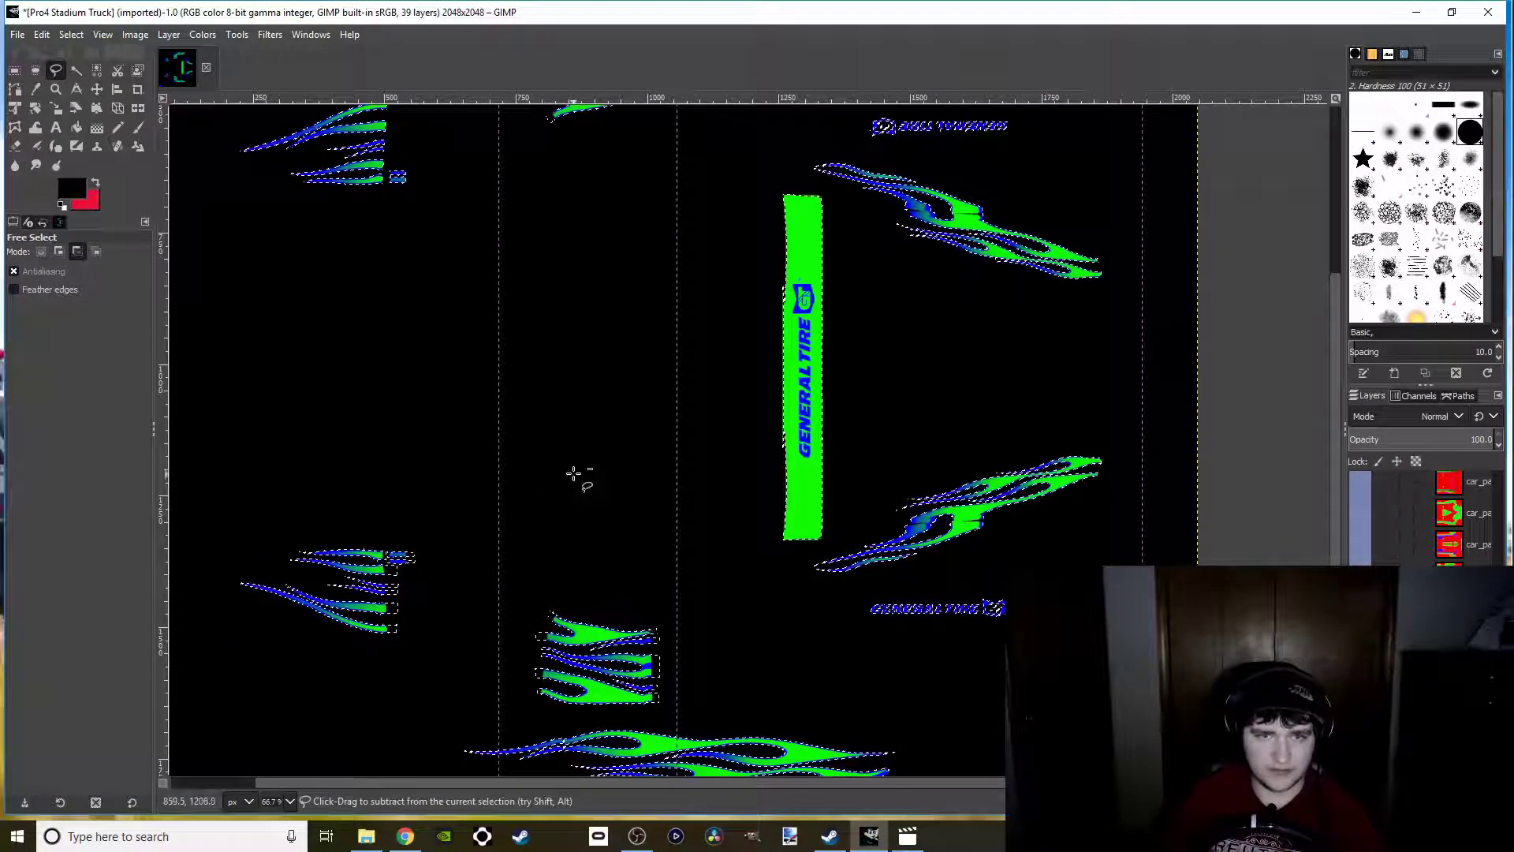
scroll(586, 423, "down", 1)
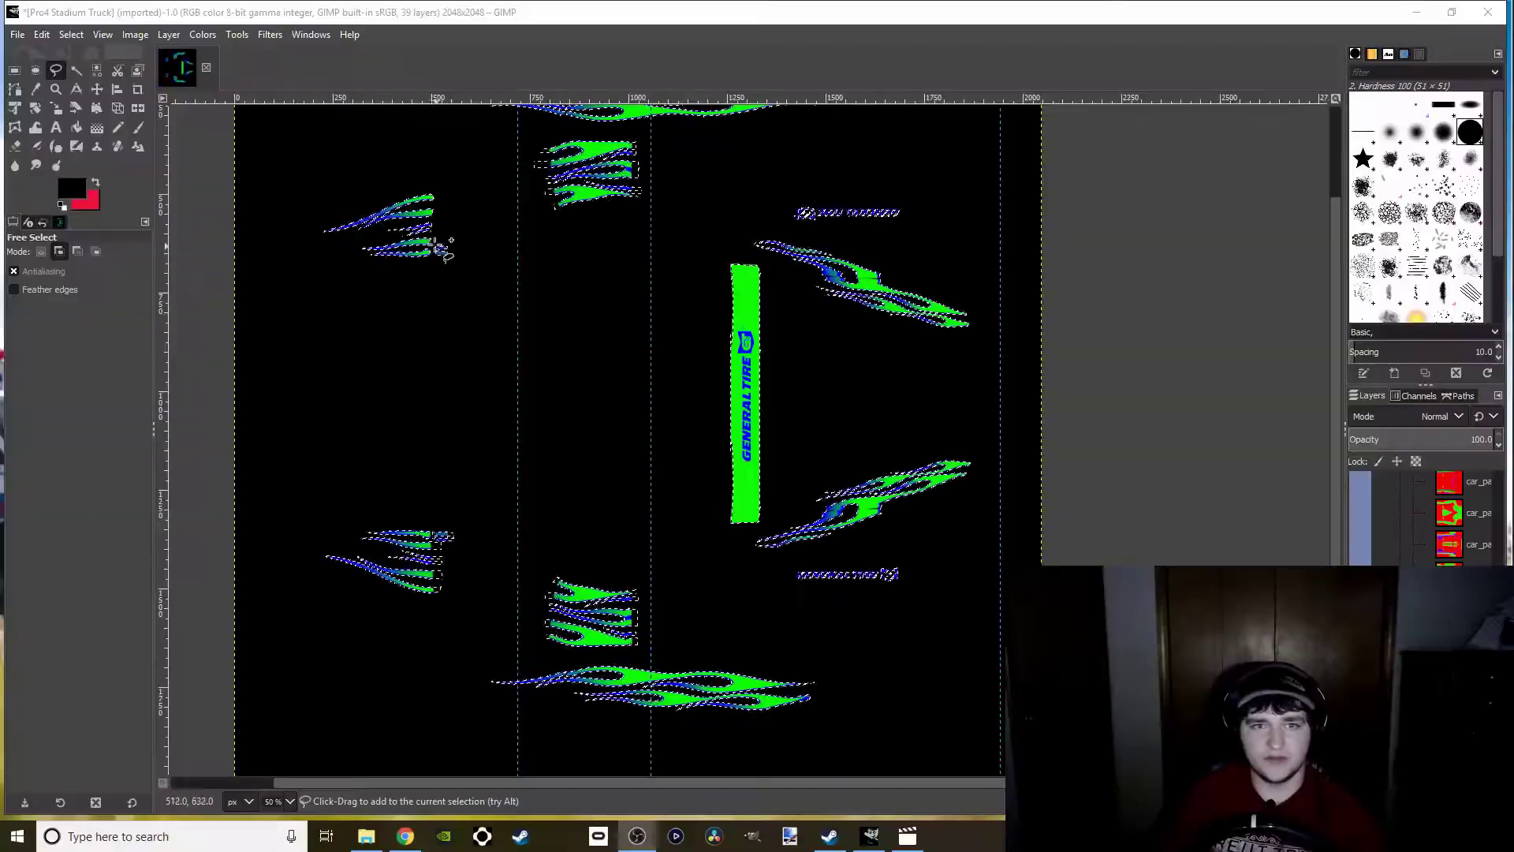
On the upper left flame group, extend the selection past both ends of the small blue-teal strand fragment
scroll(442, 249, "up", 5)
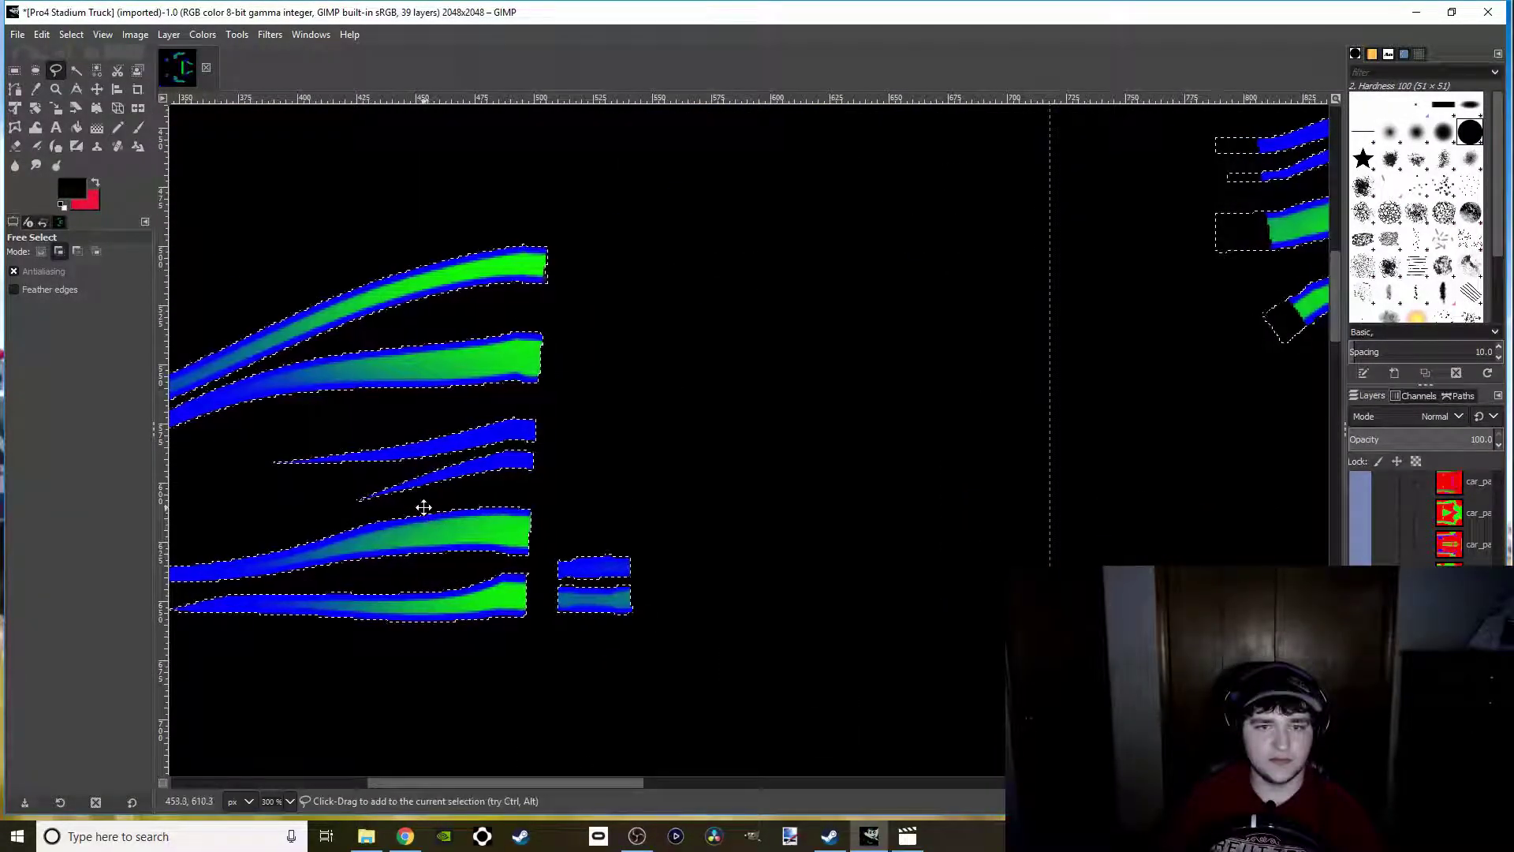
scroll(423, 507, "right", 3)
scroll(304, 497, "up", 3)
scroll(351, 414, "down", 4)
scroll(351, 414, "down", 3)
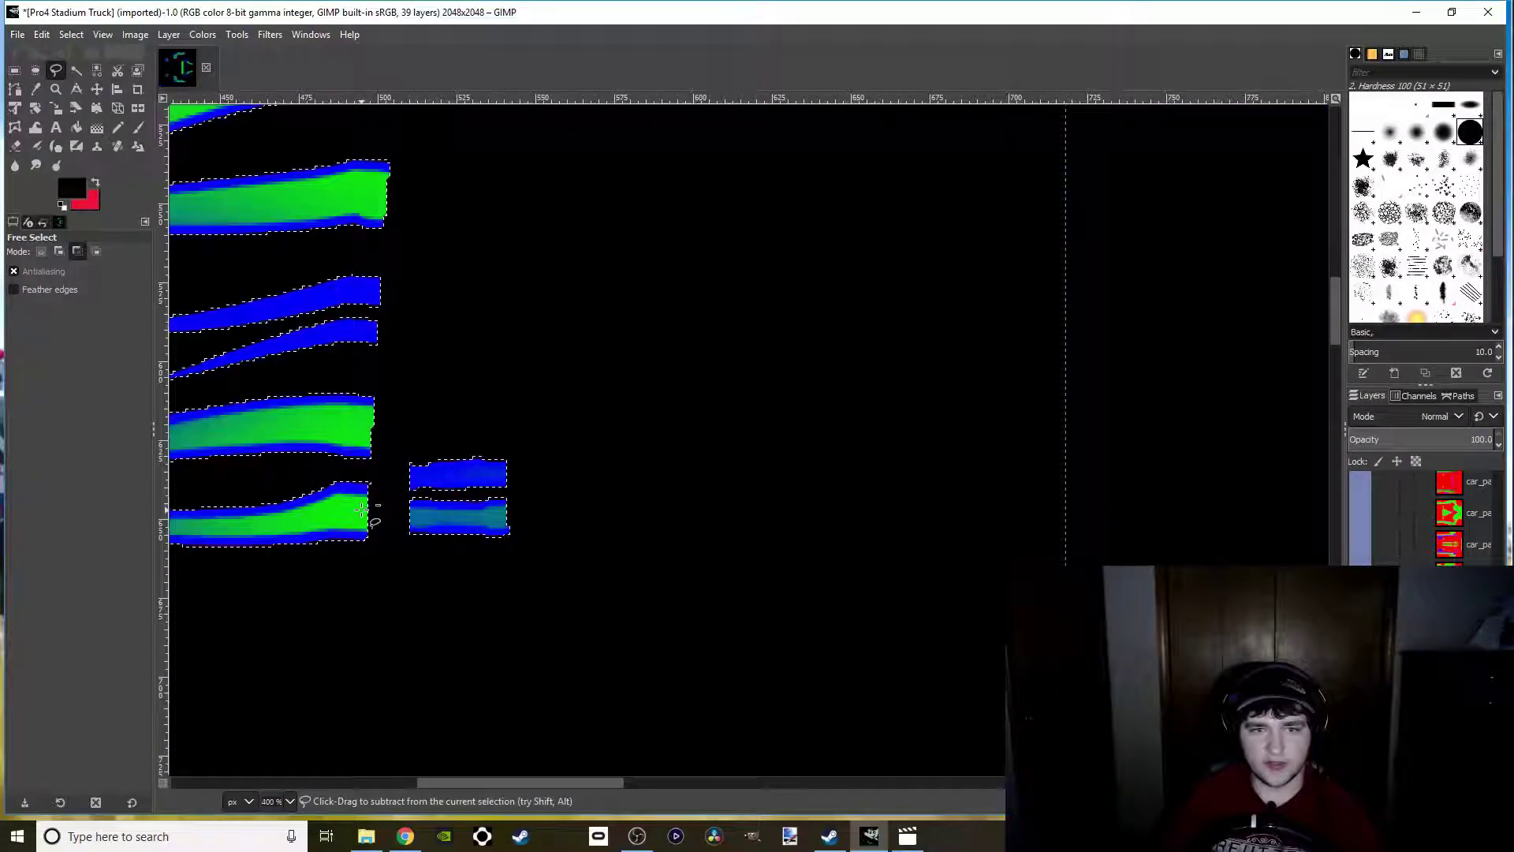
scroll(382, 513, "up", 3)
left_click(468, 491)
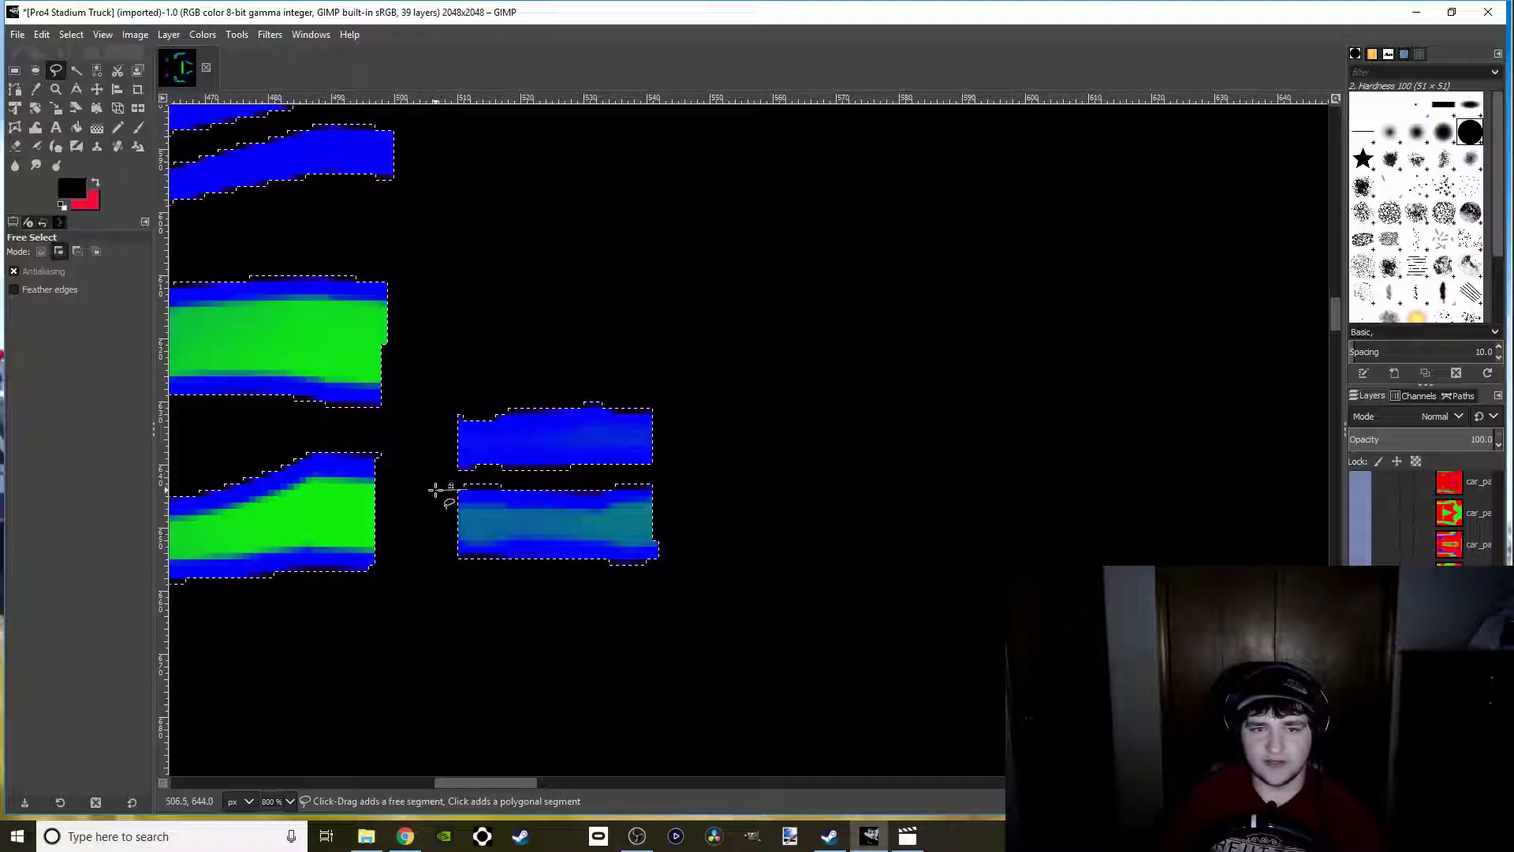
left_click(435, 557)
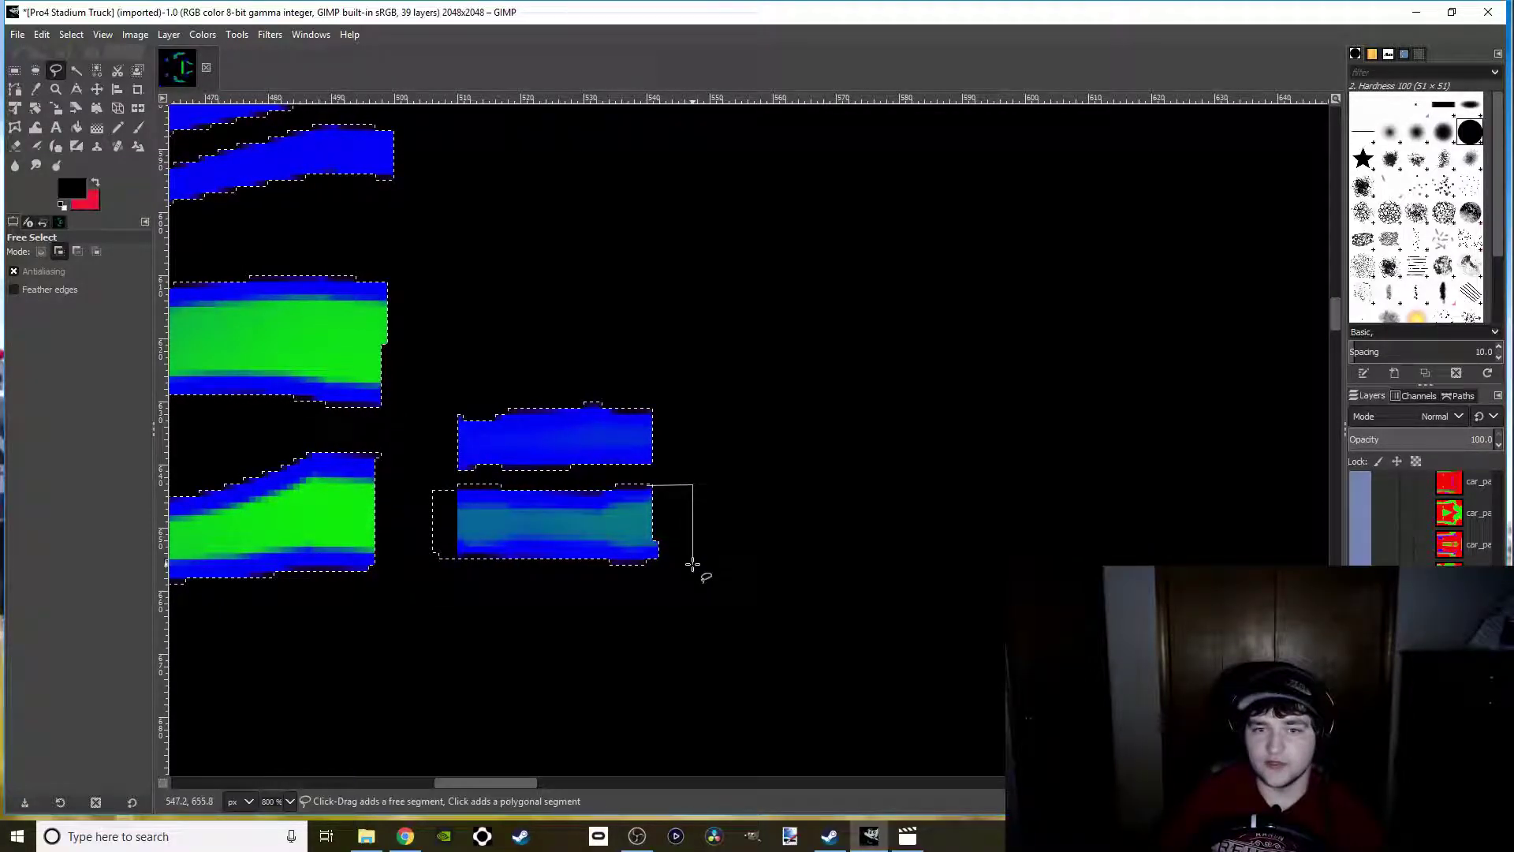
key("Return")
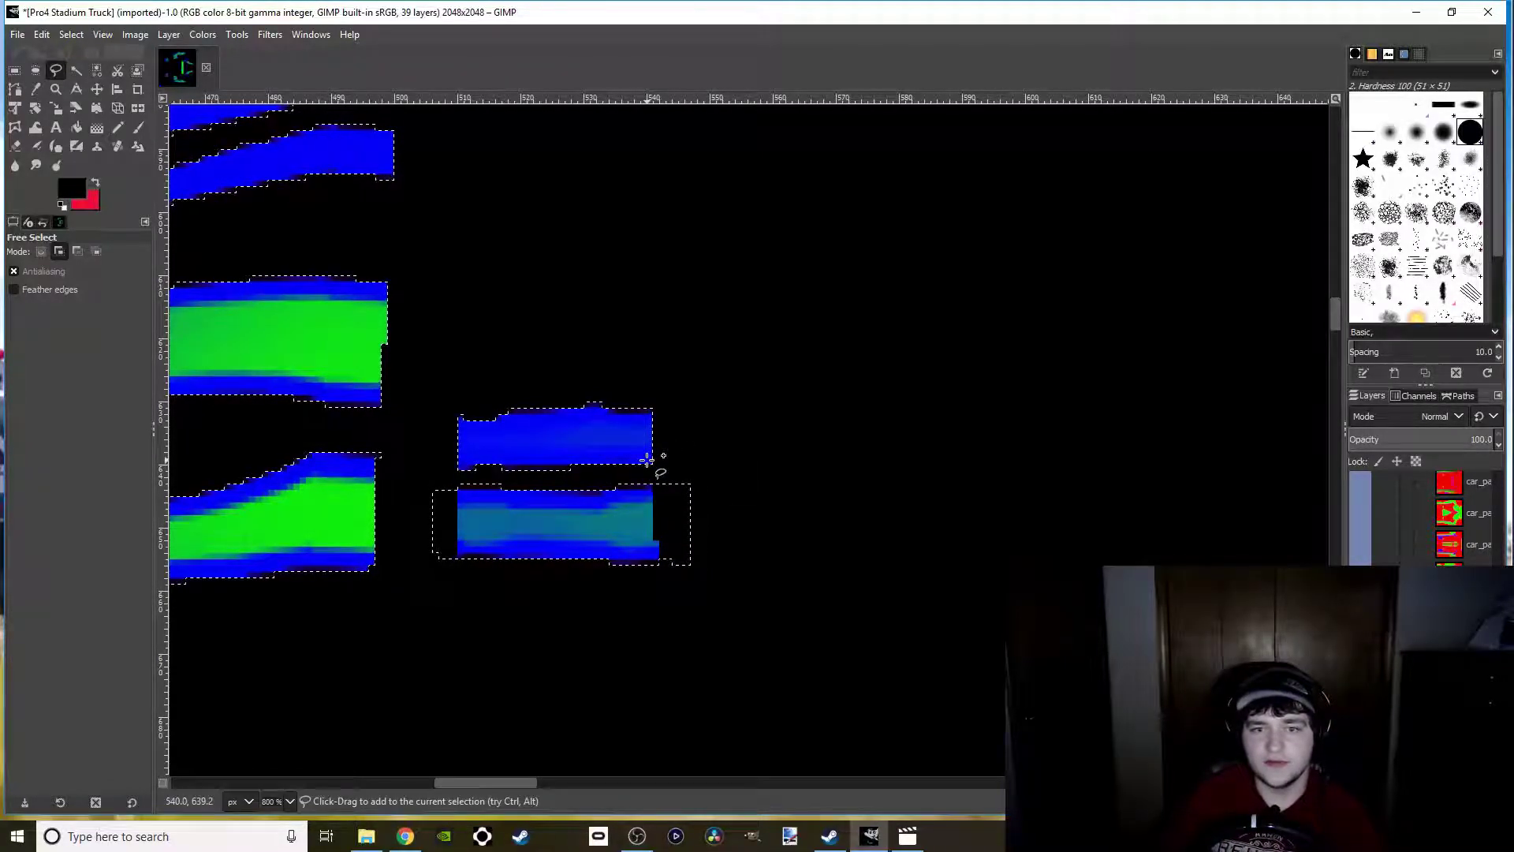
Extend the selection past the right end of the small blue fragment just above the blue-teal one
left_click(648, 463)
left_click(680, 463)
left_click(678, 408)
left_click(647, 409)
left_click(648, 462)
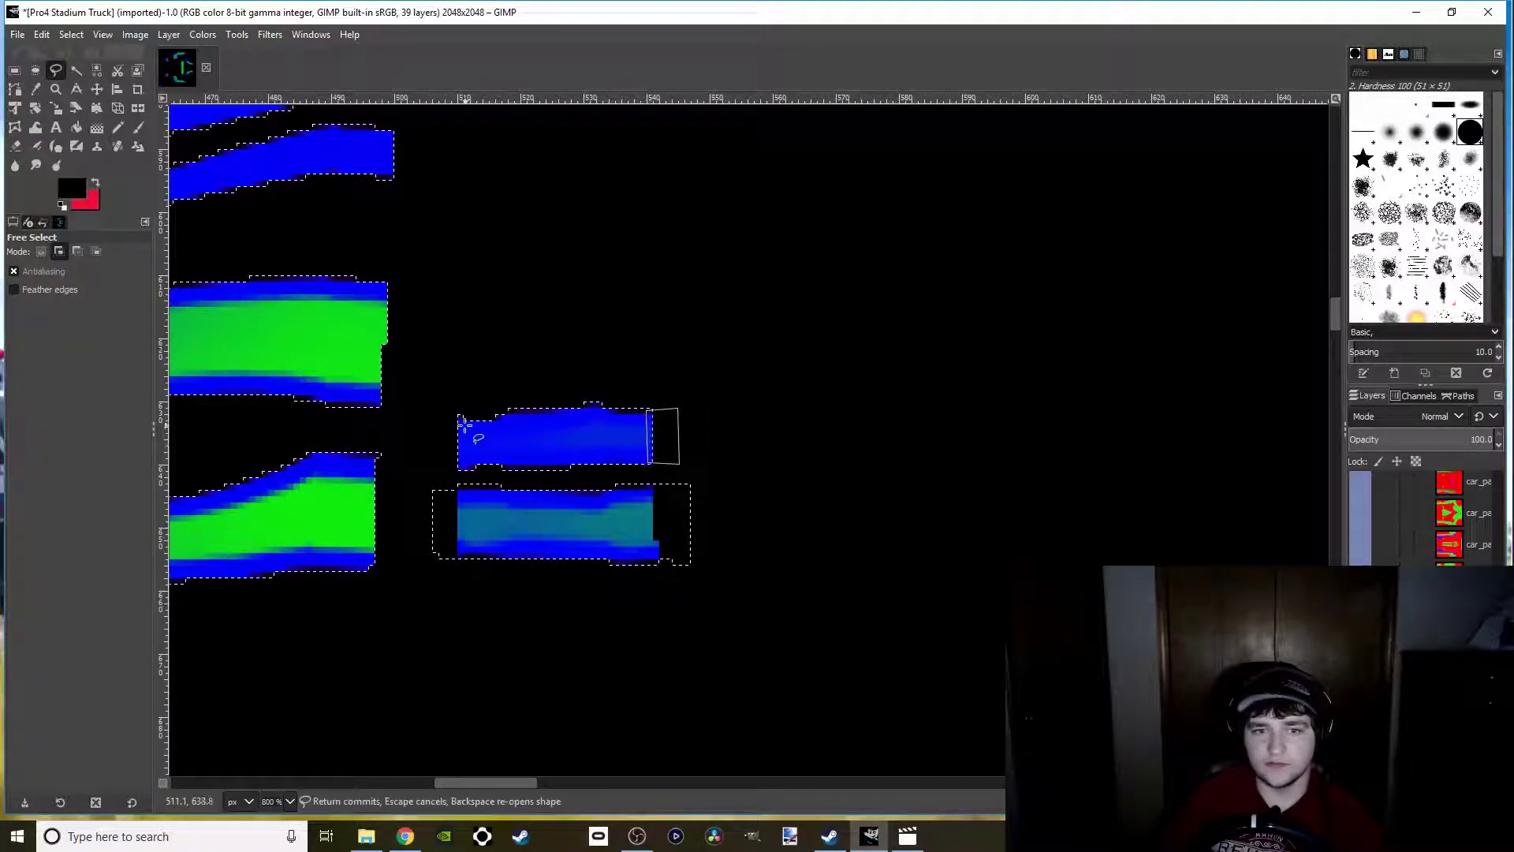
key("Return")
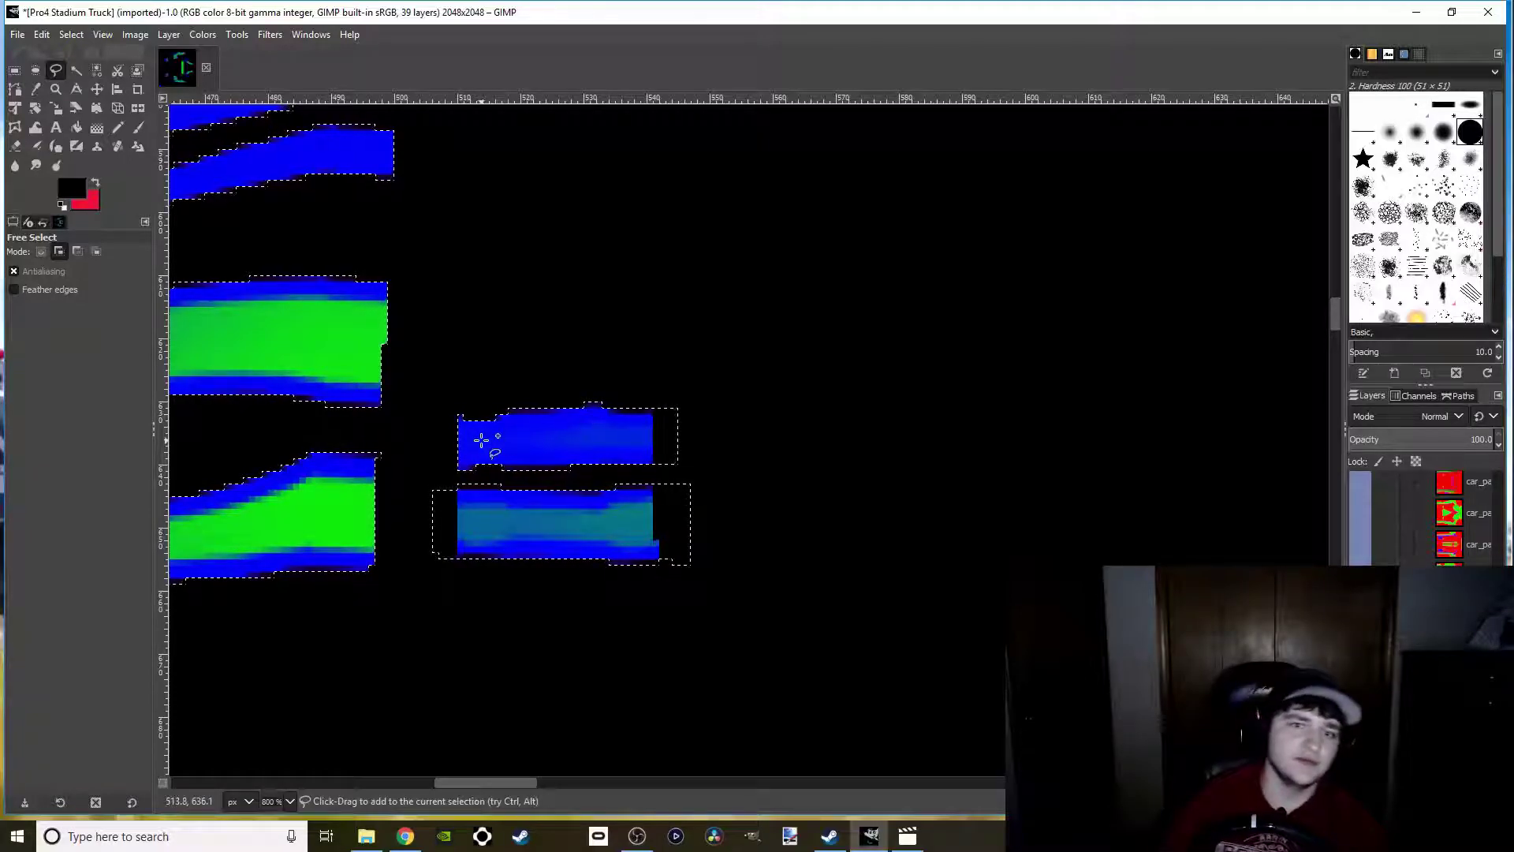
Extend the selection past the left end of the same small blue fragment
left_click(459, 417)
left_click(437, 415)
left_click(436, 469)
left_click(461, 469)
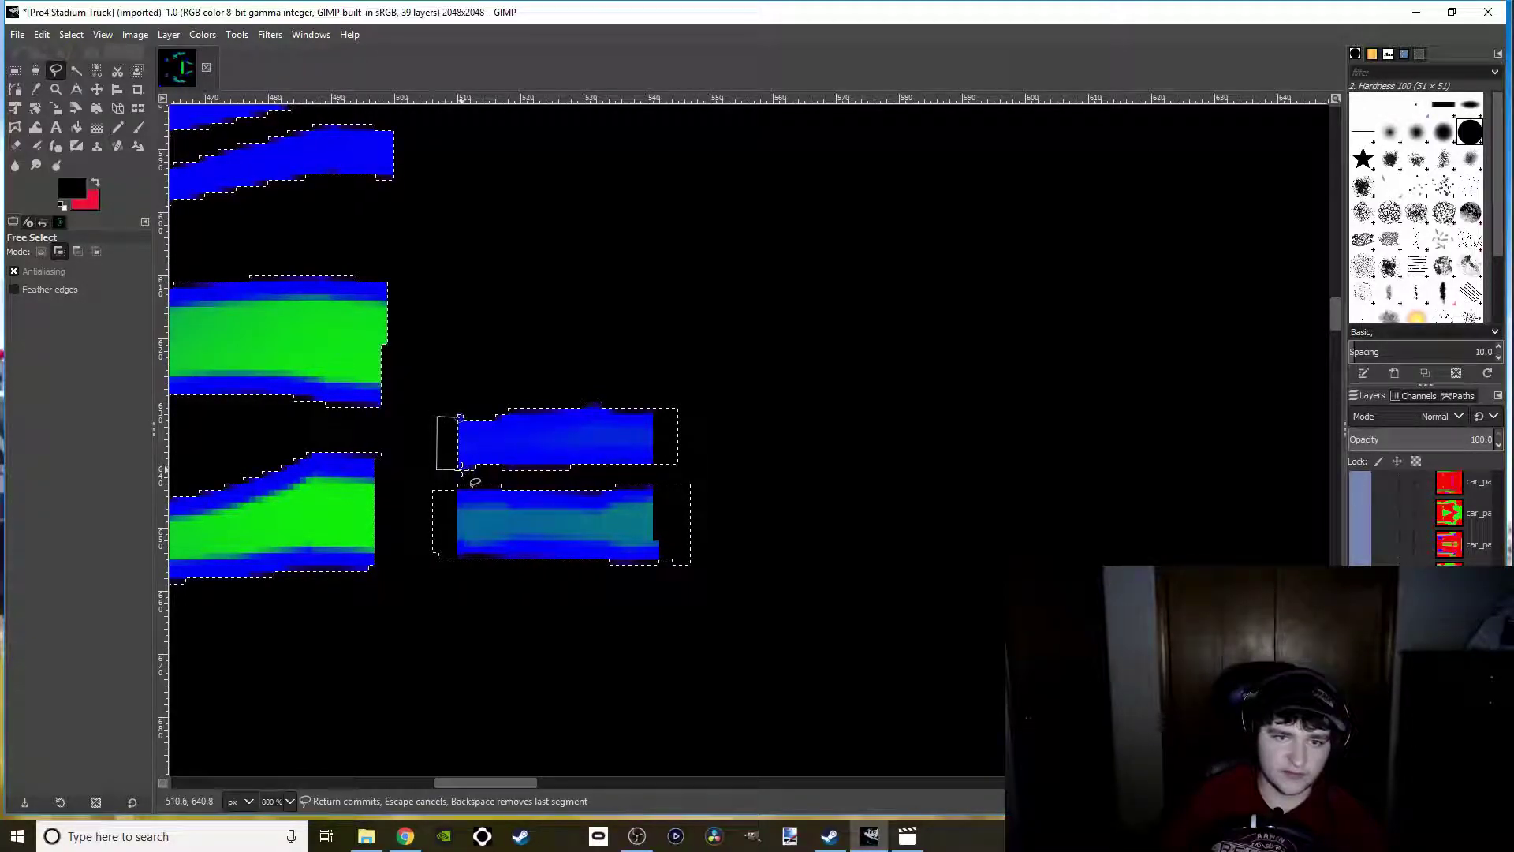
key("Return")
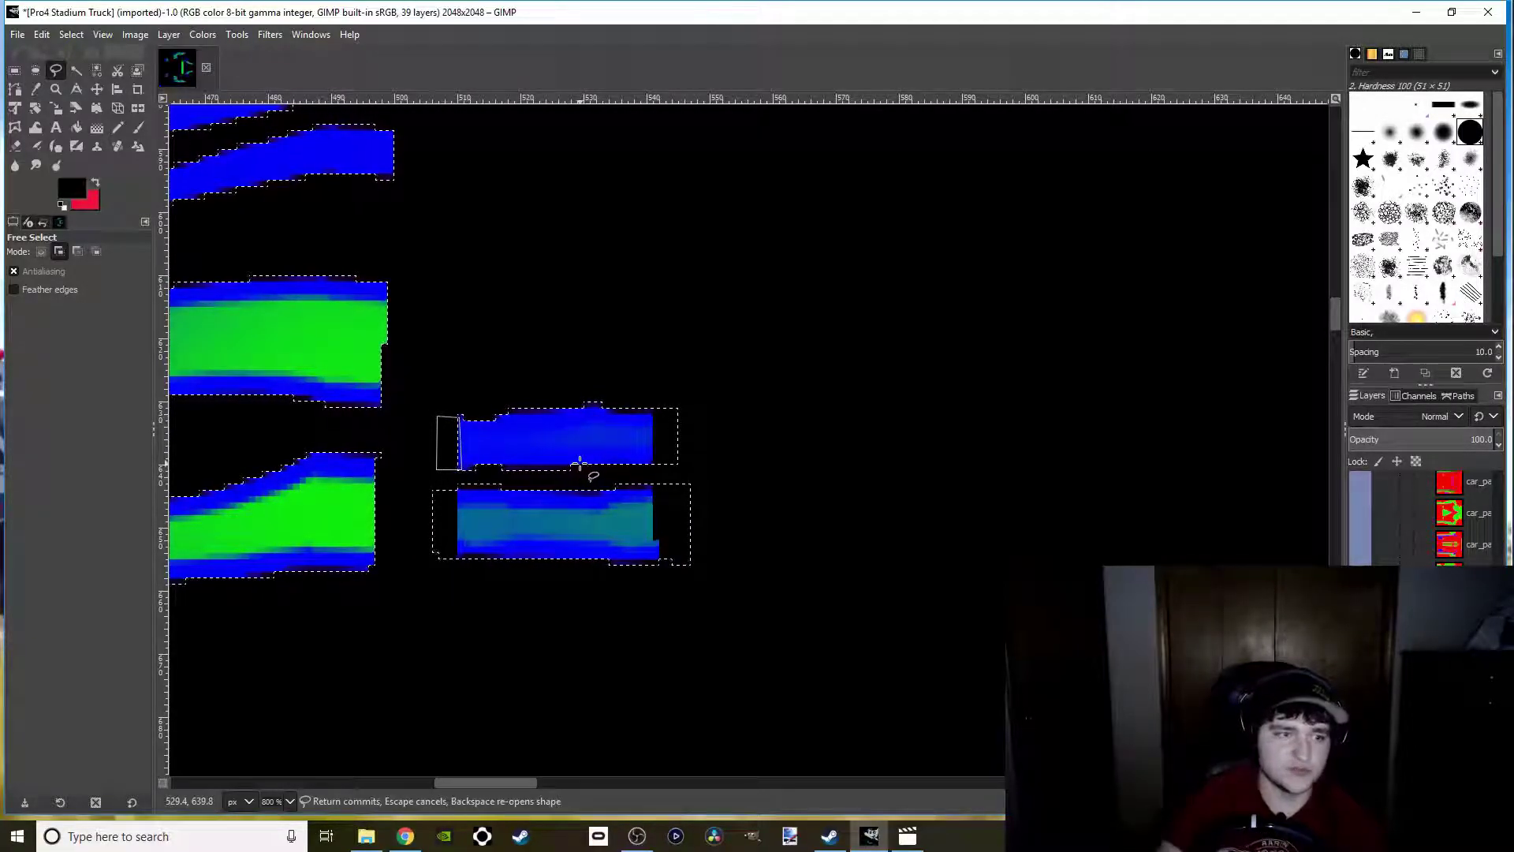
Extend the selection past the cut-off right end of the lowest green strand, stopping short of the small fragments
scroll(362, 541, "down", 2, "ctrl")
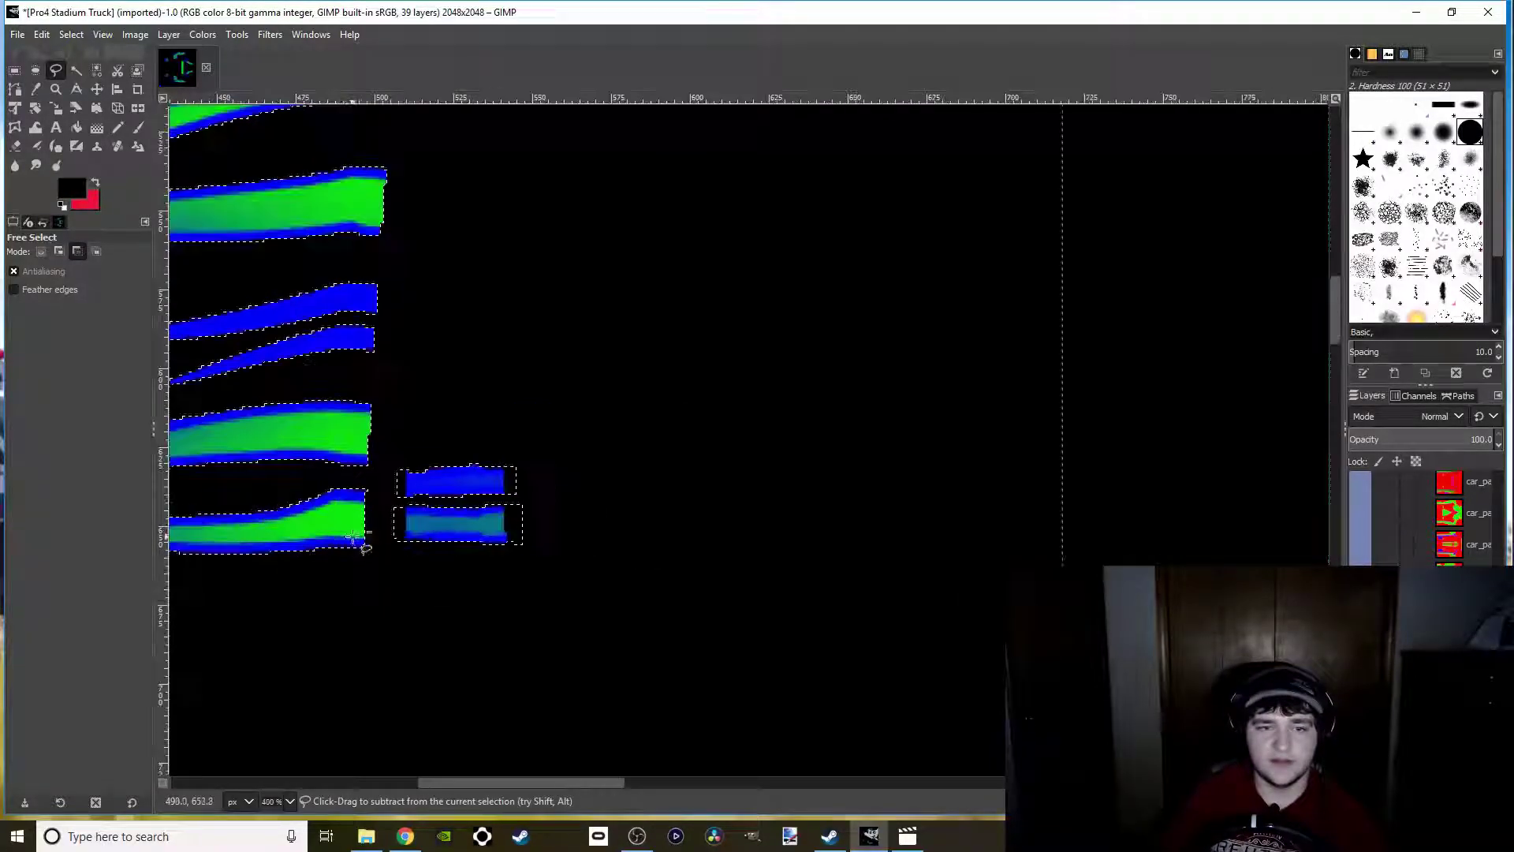
scroll(472, 504, "down", 2, "ctrl")
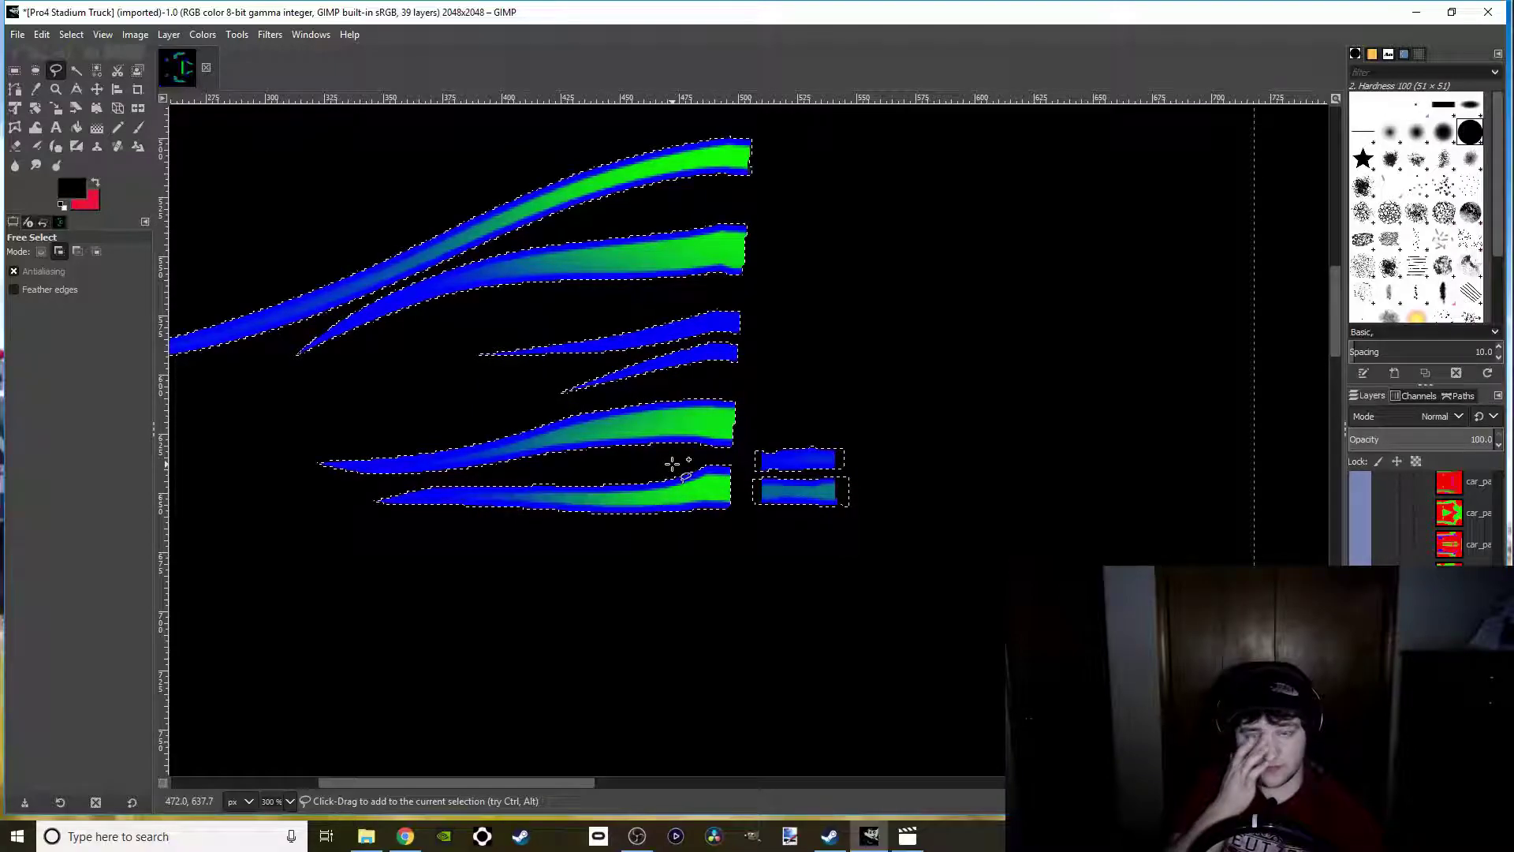
scroll(631, 483, "right", 3)
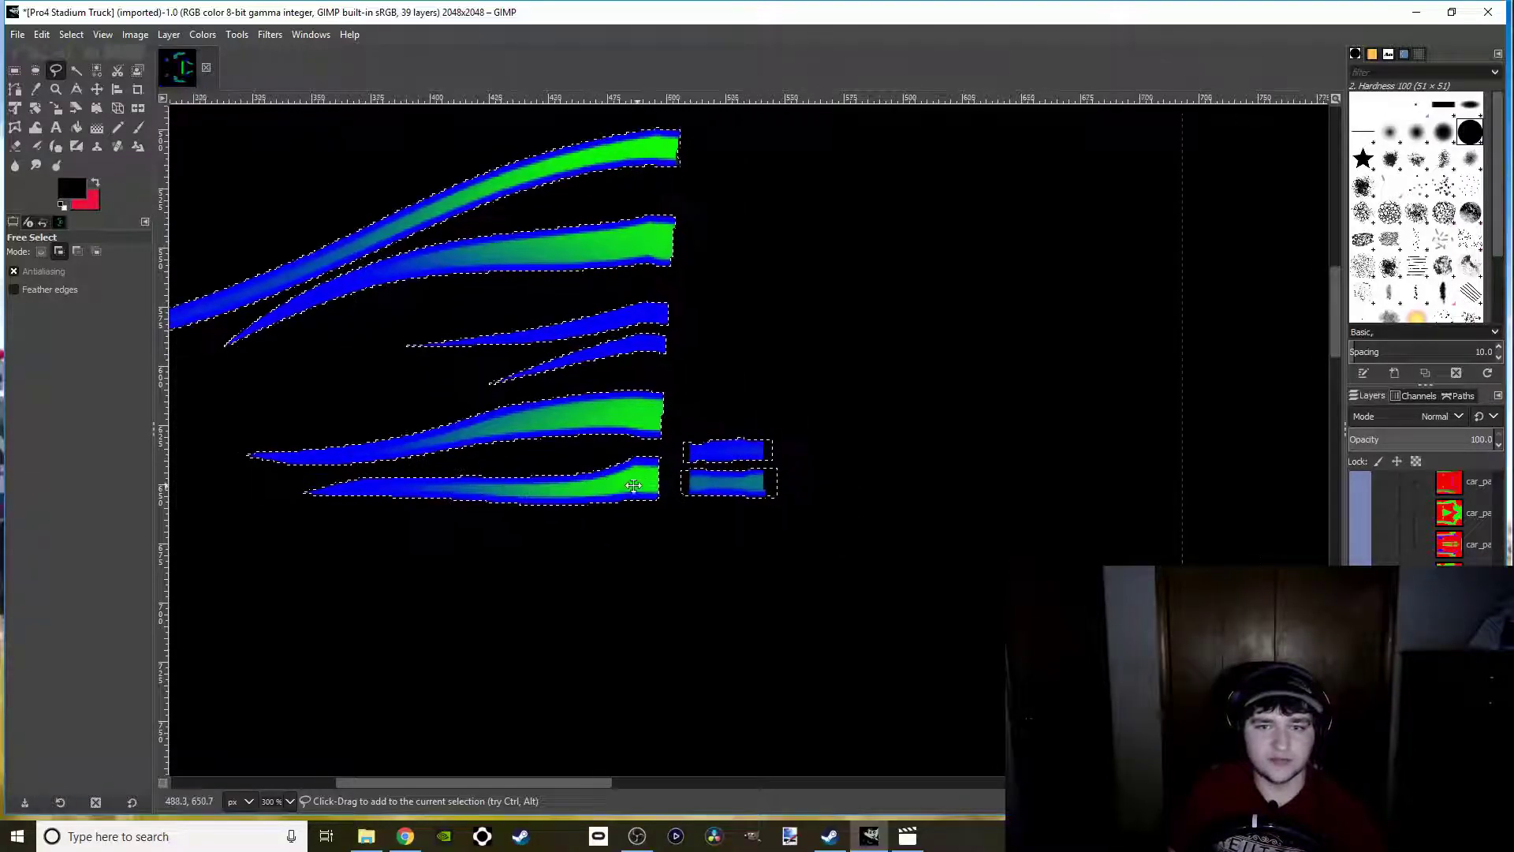
scroll(625, 490, "up", 5, "ctrl")
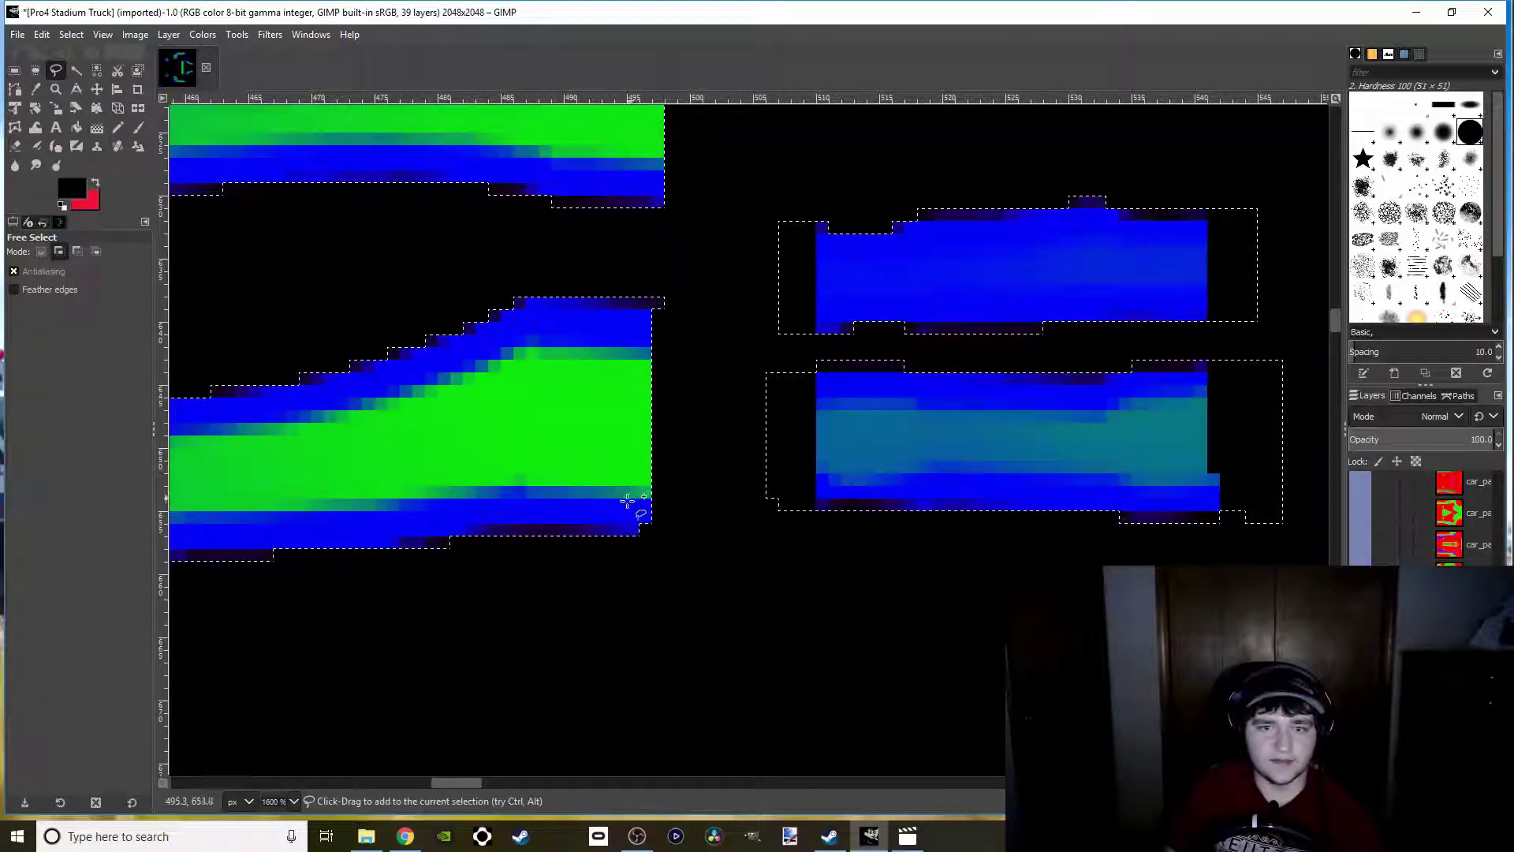
scroll(578, 505, "right", 1)
left_click(596, 530)
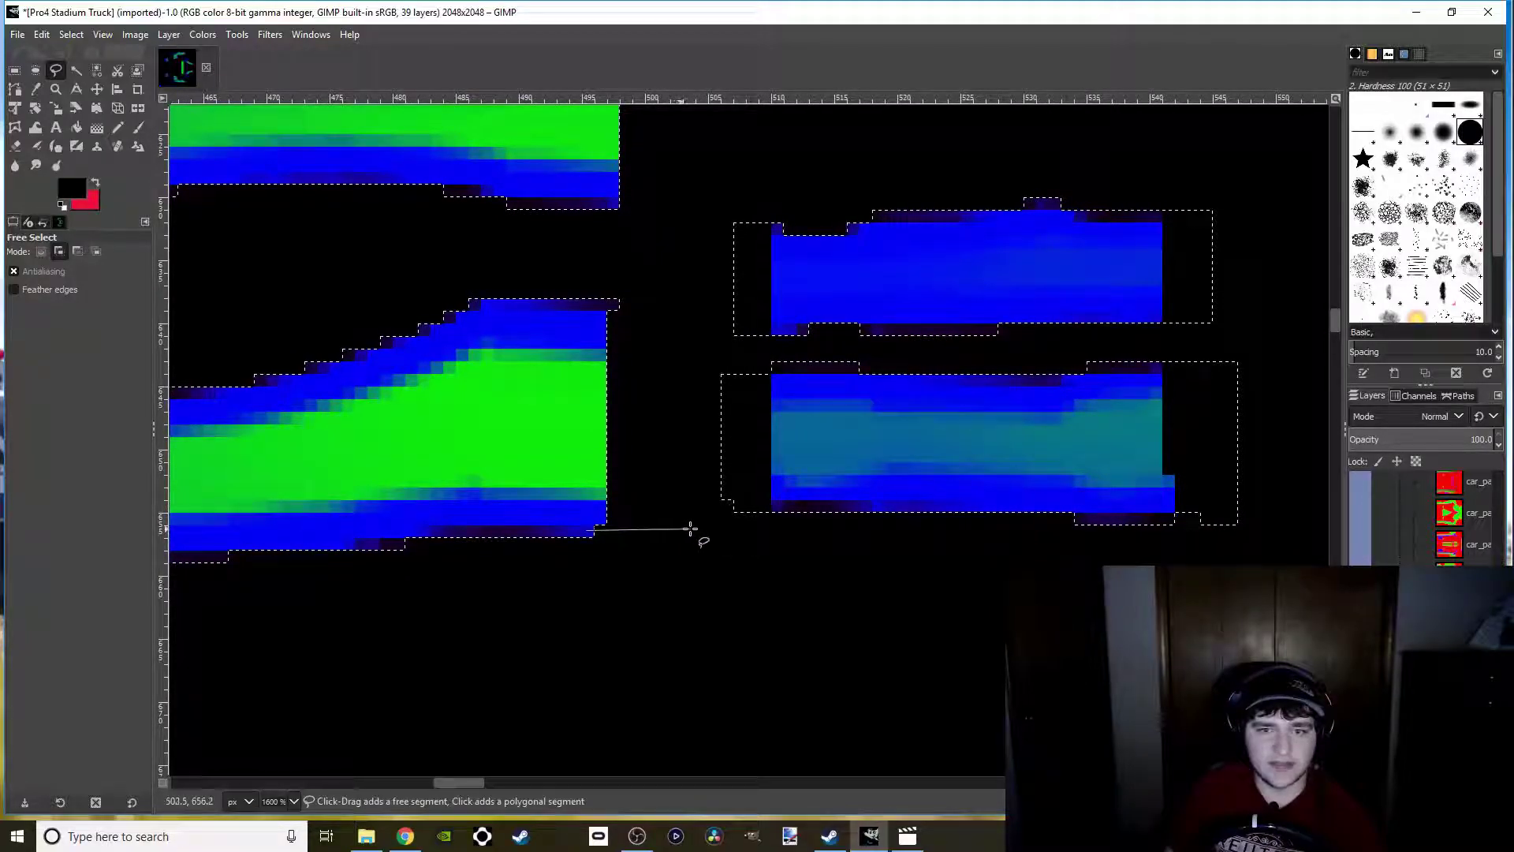
left_click(681, 531)
left_click(677, 301)
left_click(594, 301)
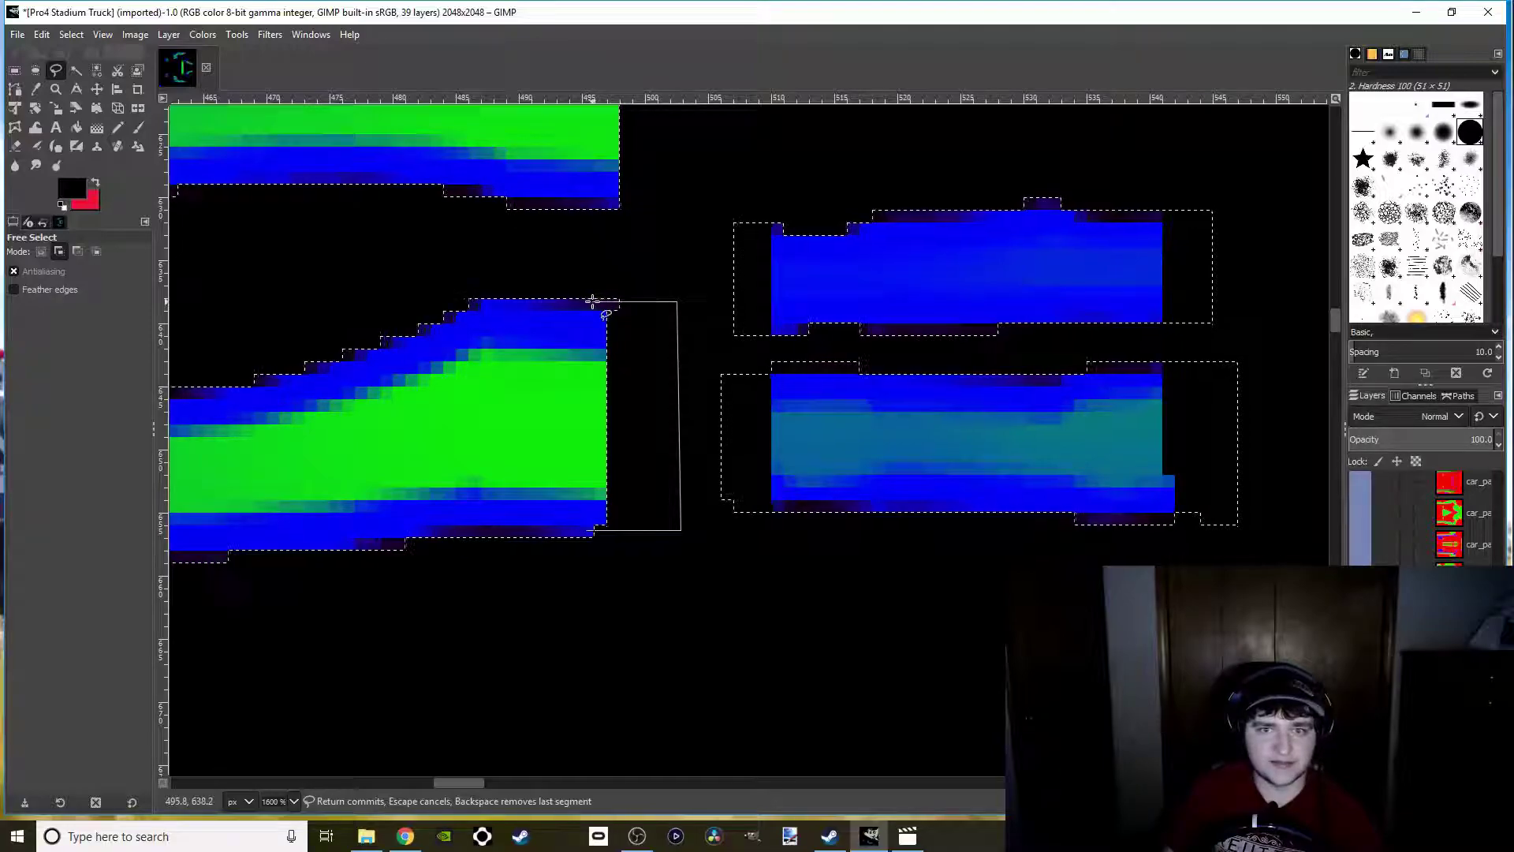
left_click(587, 530)
key("Return")
Extend the selection past the stepped right end of the second-lowest green strand, covering its full height
scroll(745, 485, "up", 5)
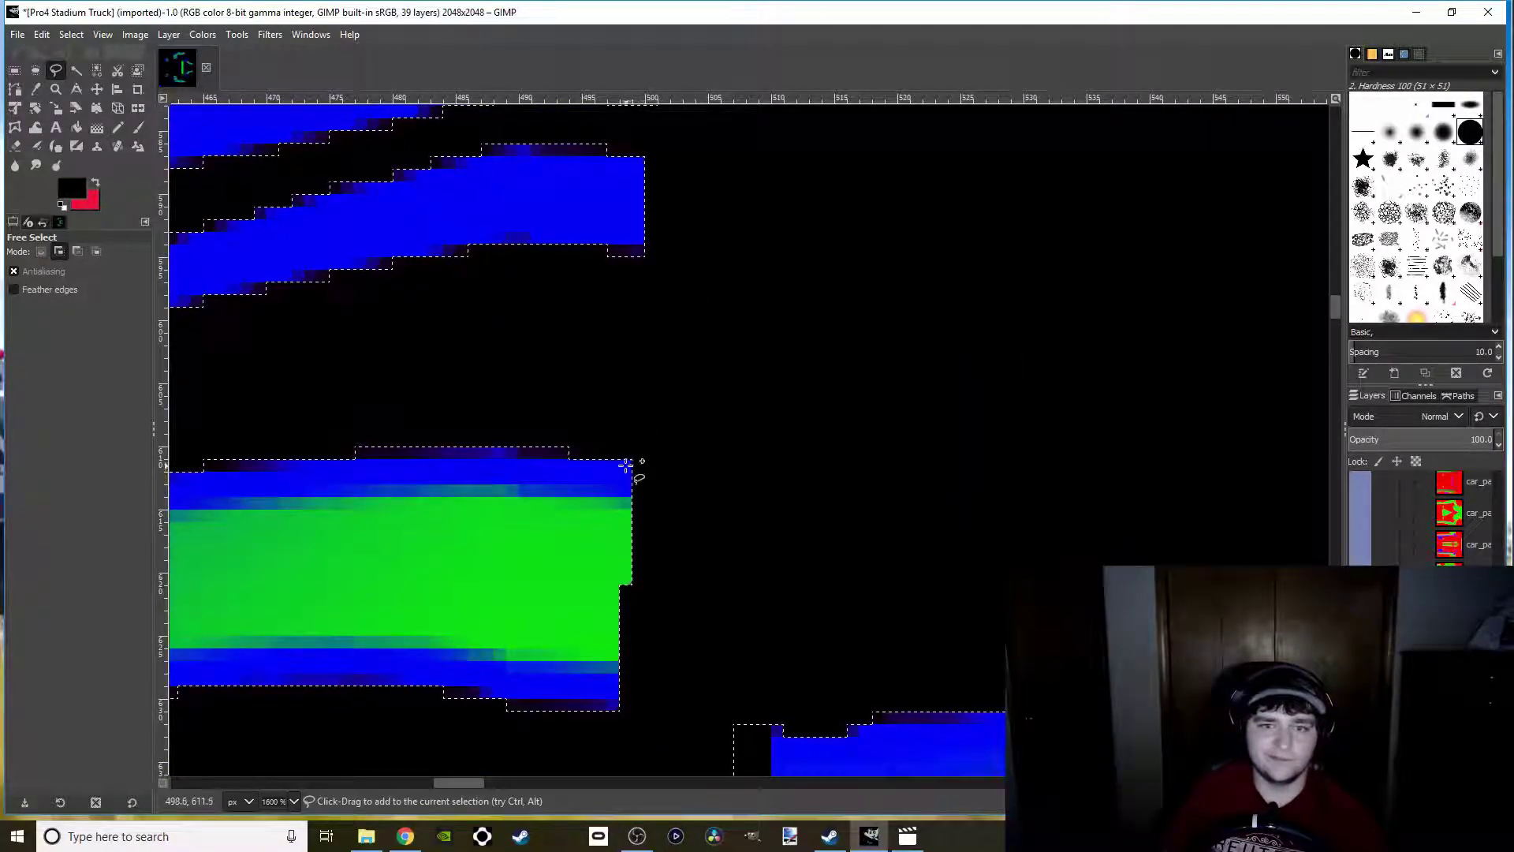
left_click(619, 460)
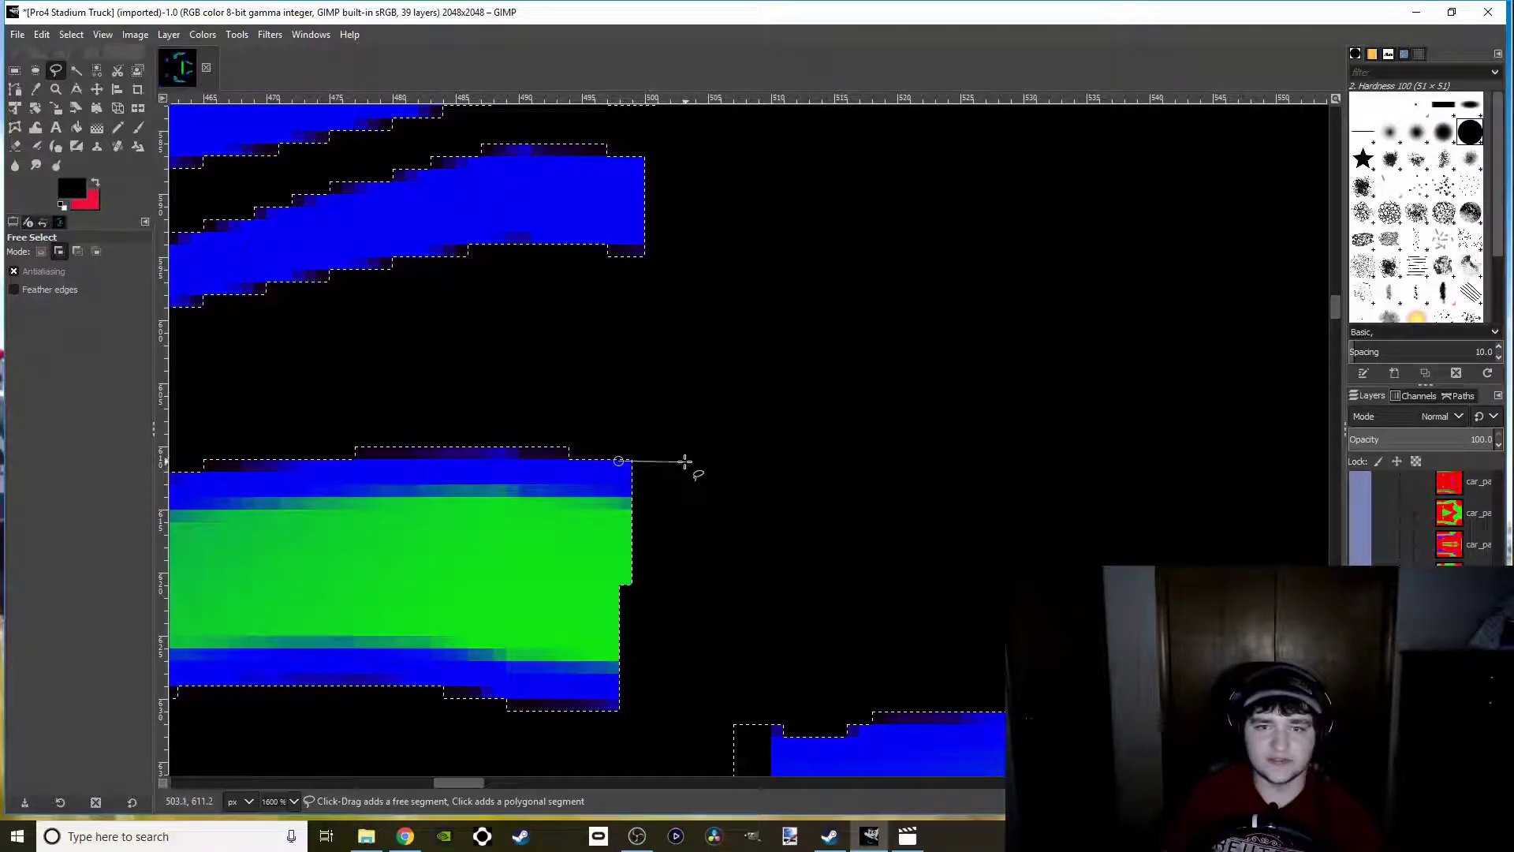
left_click(686, 461)
left_click(691, 706)
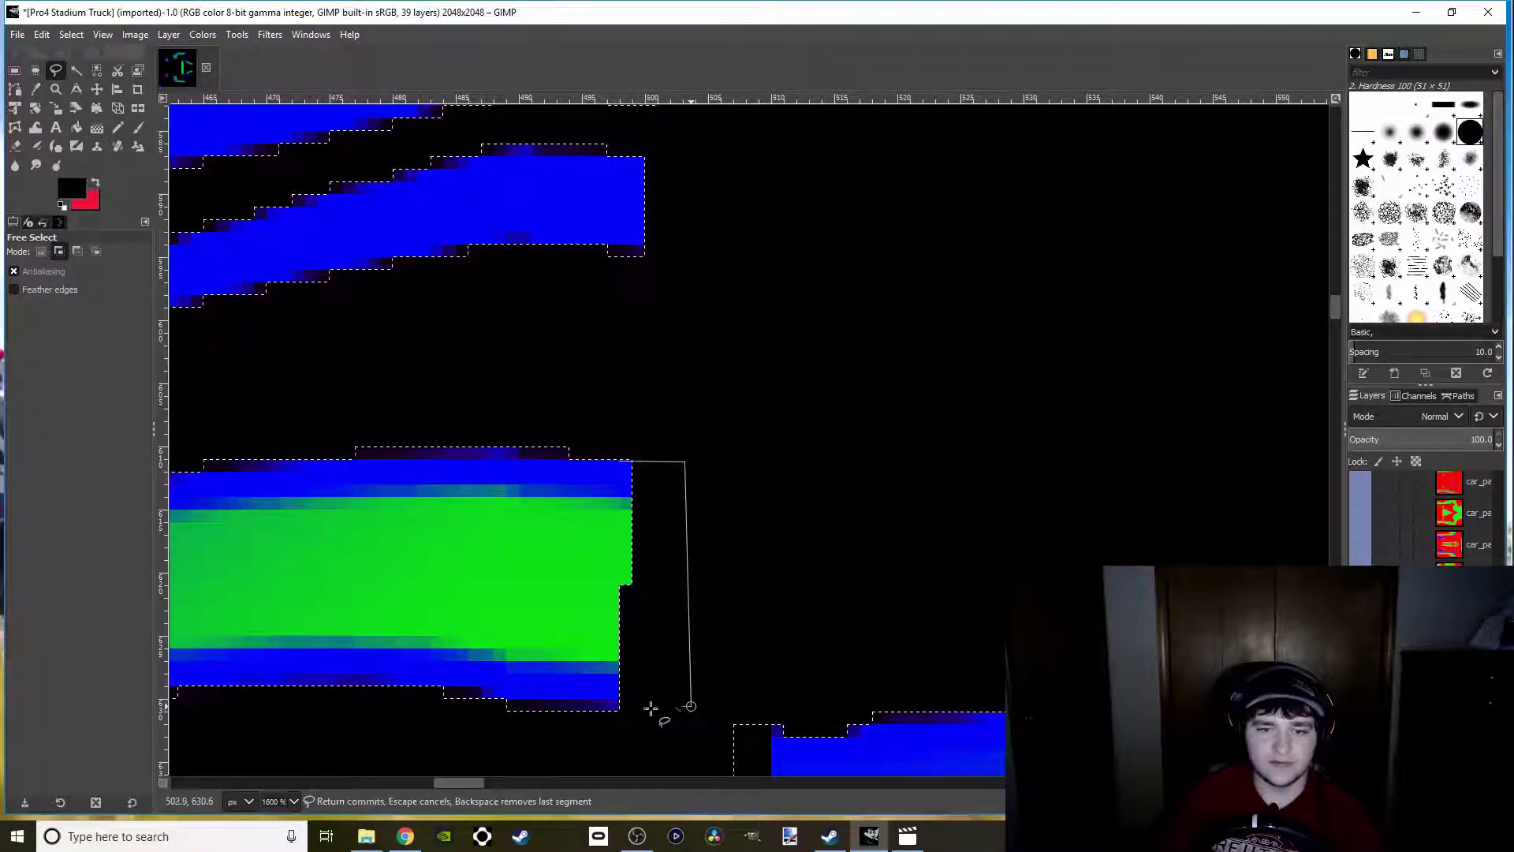
left_click(596, 708)
left_click(620, 461)
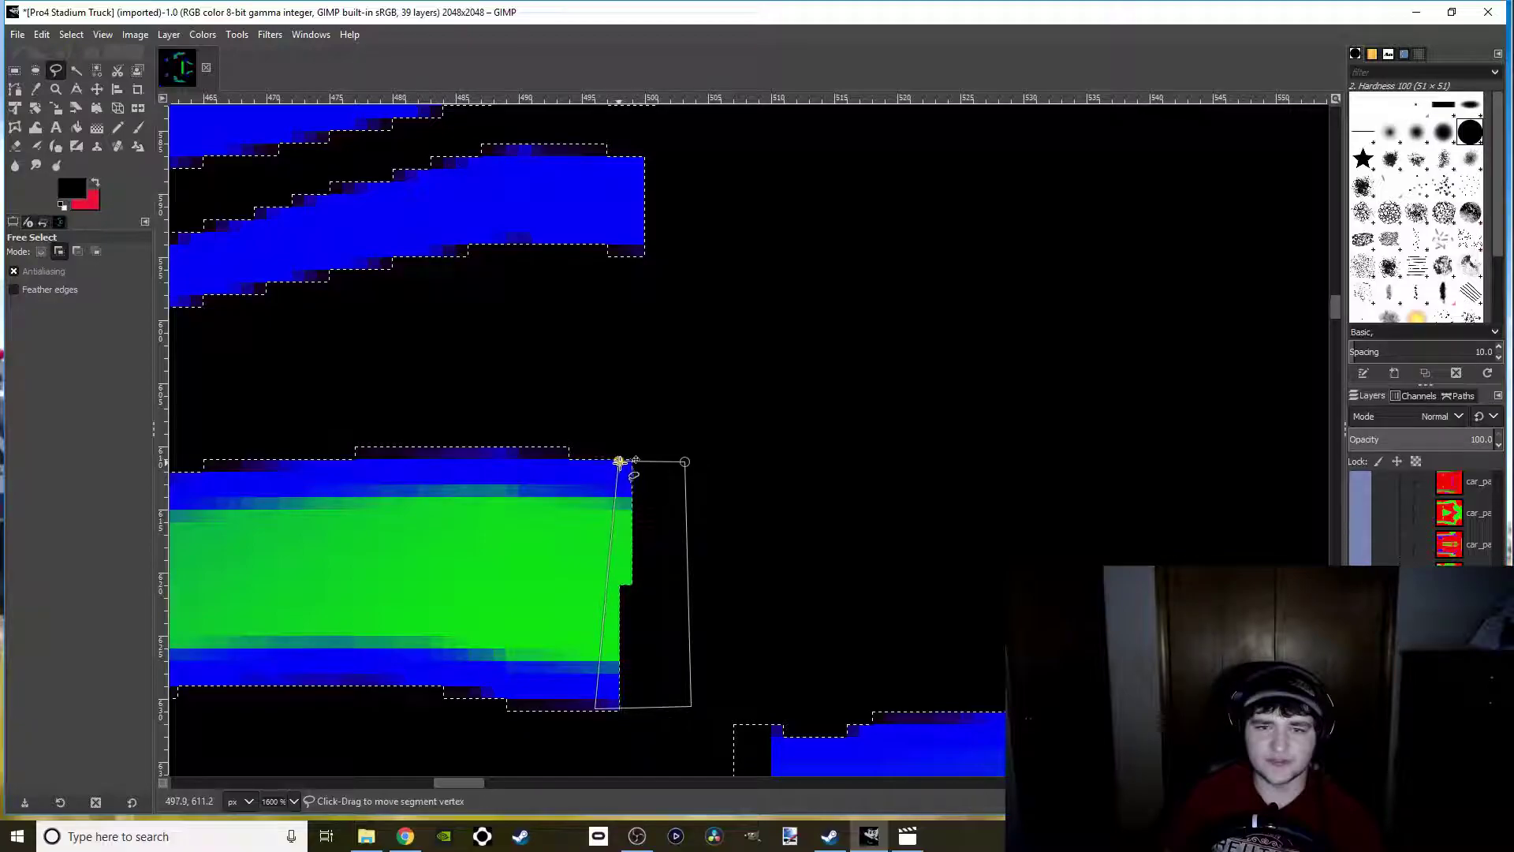
key("Return")
Extend the selection past the cut-off right end of the lower of the two thin blue strands
scroll(635, 472, "up", 5)
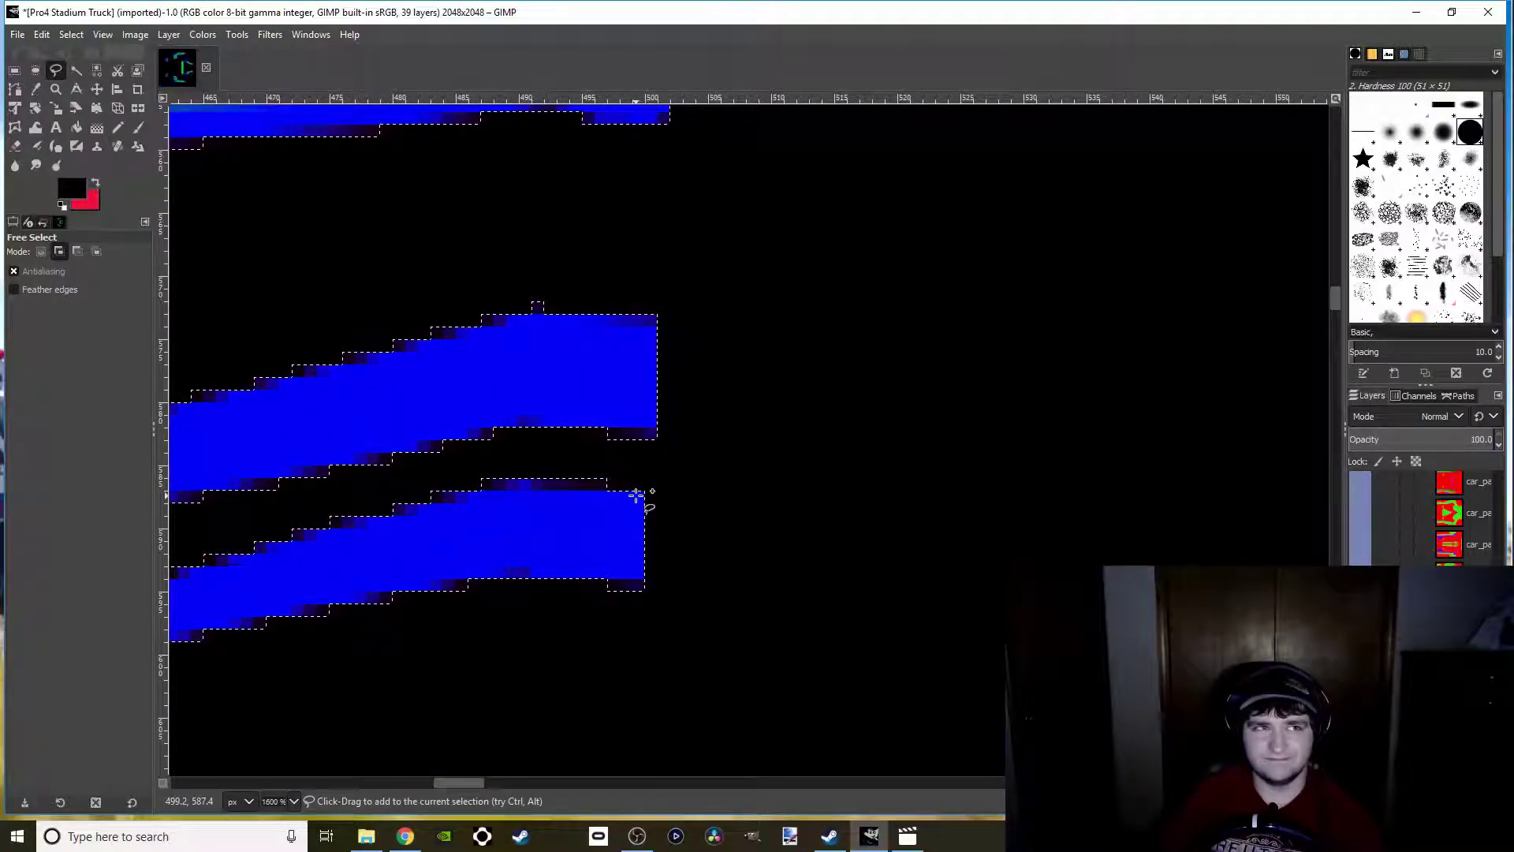
left_click(638, 492)
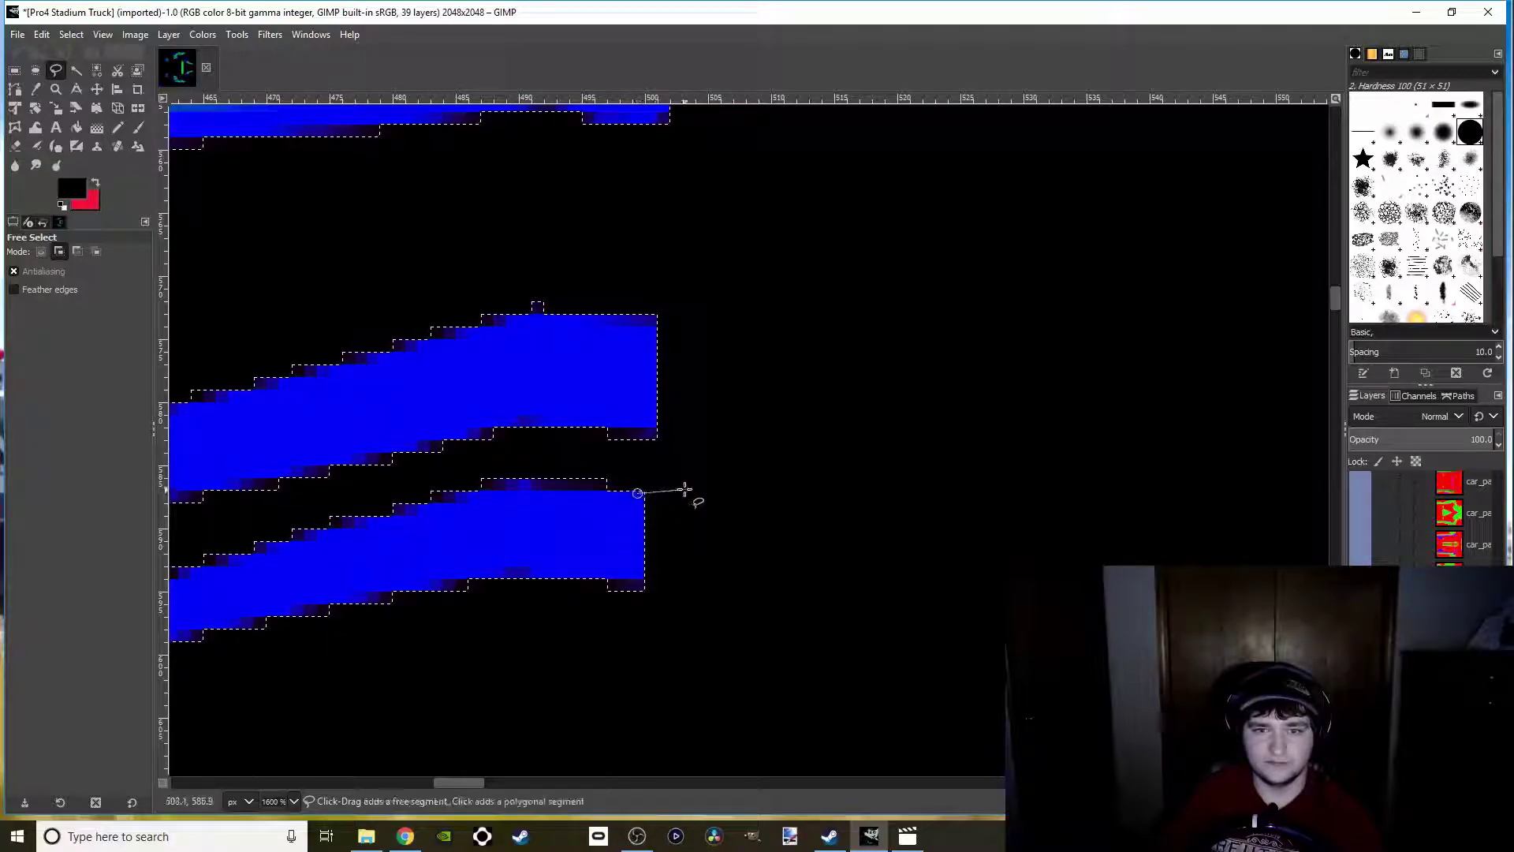
left_click(725, 493)
left_click(726, 584)
left_click(632, 586)
left_click(638, 492)
key("Return")
Extend the selection past the cut-off right end of the upper thin blue strand, covering its full height
scroll(523, 518, "down", 2)
left_click_drag(379, 592, 770, 473)
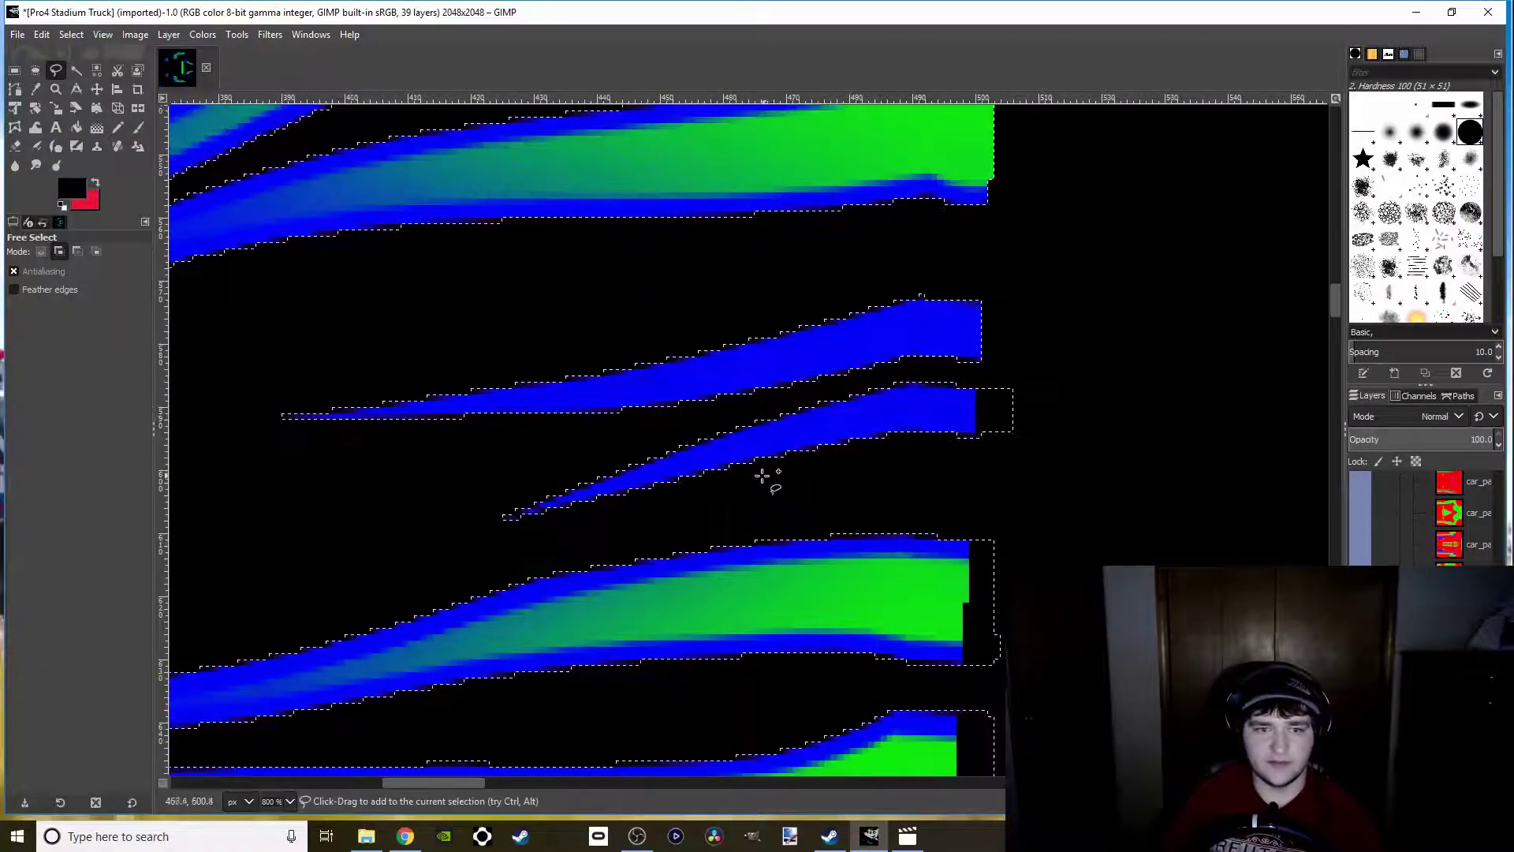
scroll(770, 474, "down", 4)
scroll(693, 483, "up", 6)
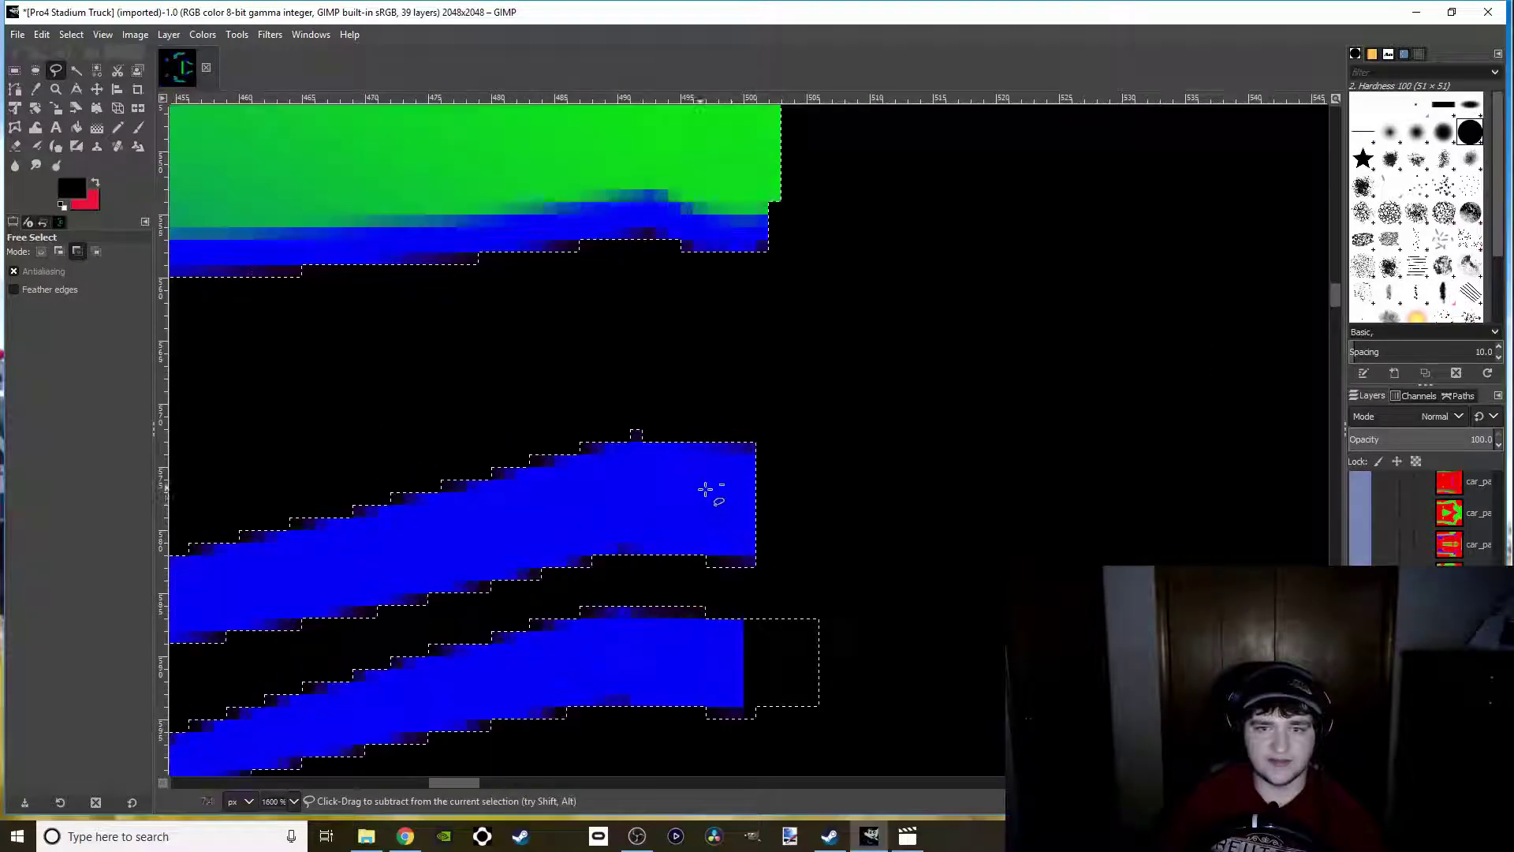
scroll(733, 501, "up", 4)
scroll(737, 512, "down", 1)
left_click_drag(737, 514, 439, 390)
left_click(467, 217)
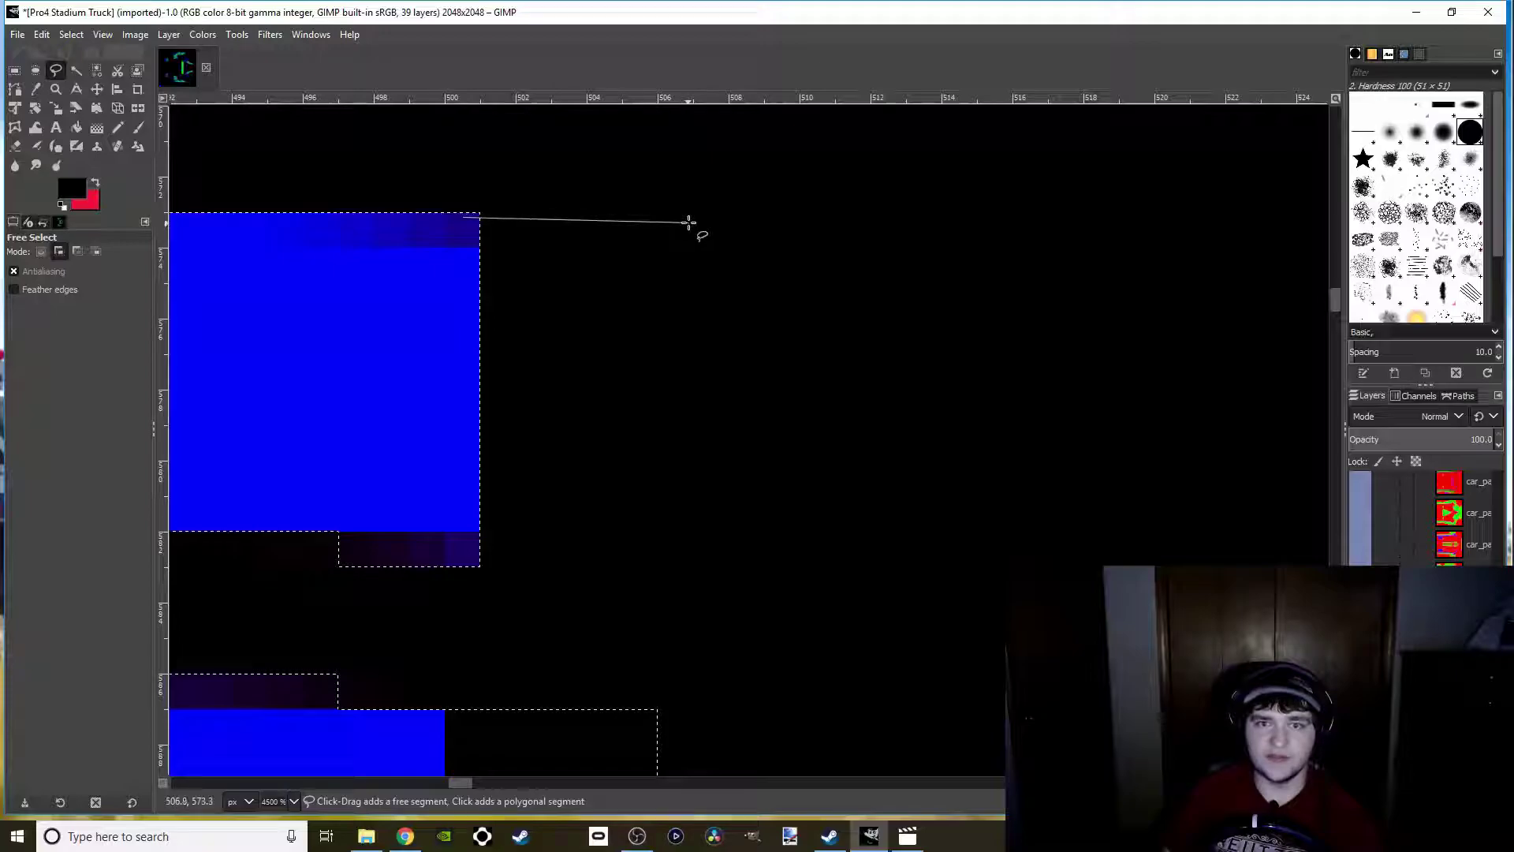
left_click(693, 220)
left_click(685, 558)
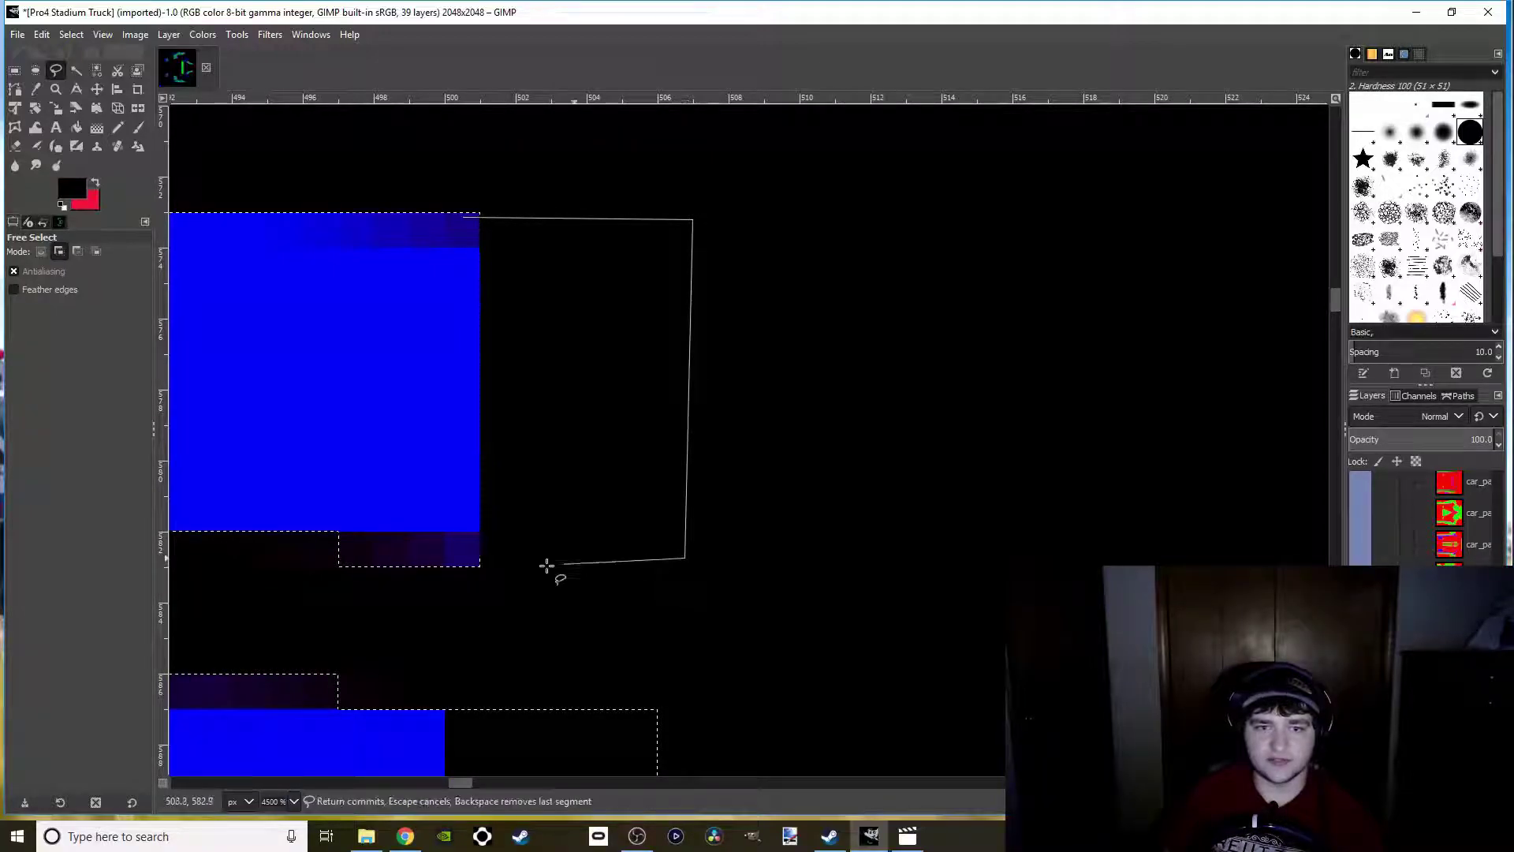
left_click(440, 564)
left_click(464, 217)
key("Return")
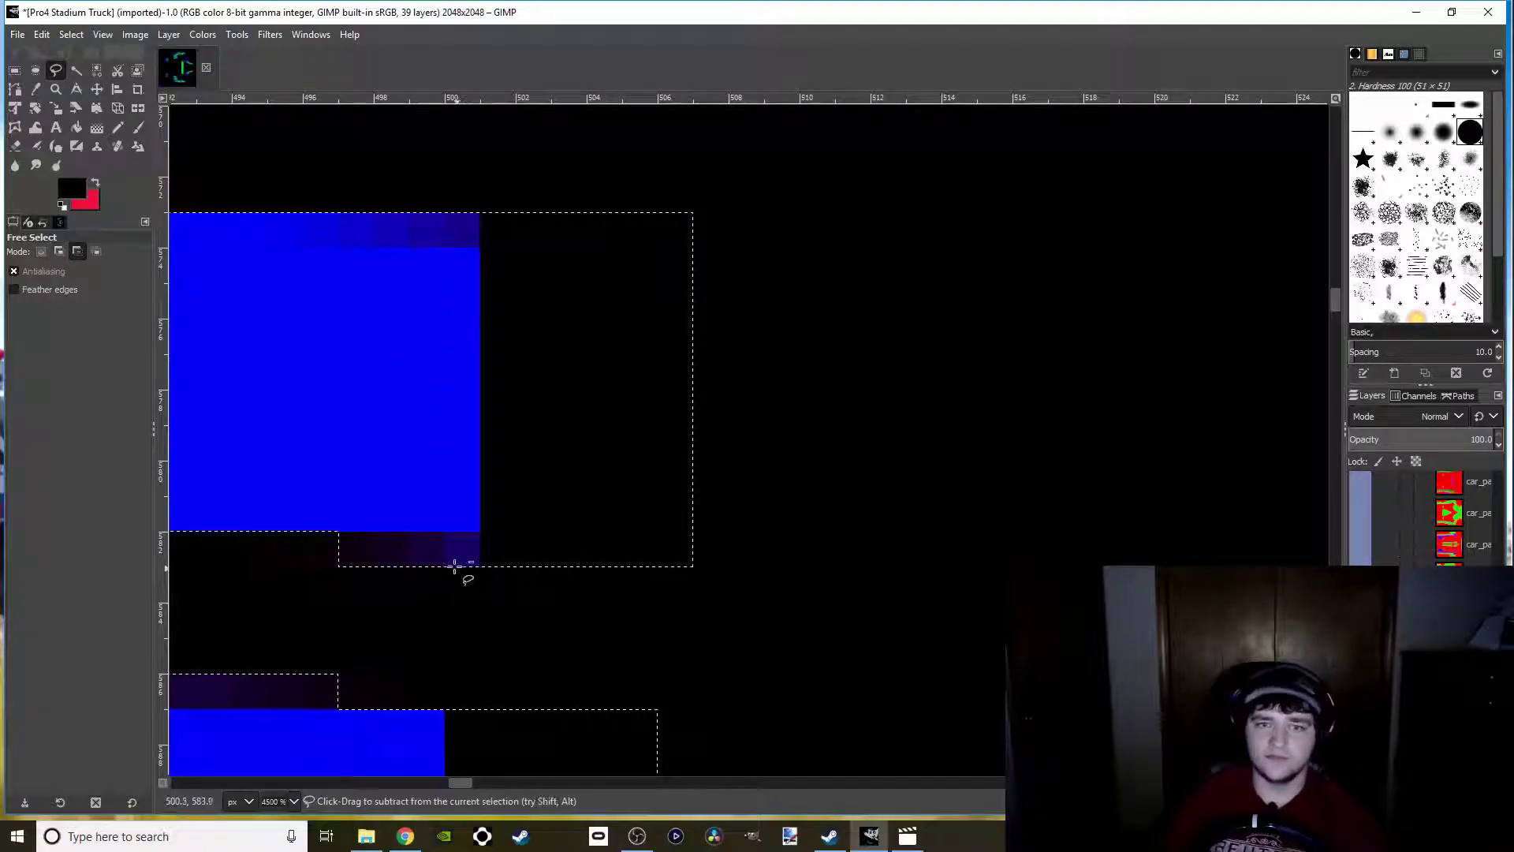
Extend the selection well past the stepped right end of the second green strand from the top
scroll(459, 569, "down", 4)
scroll(505, 473, "up", 2)
scroll(442, 497, "right", 1)
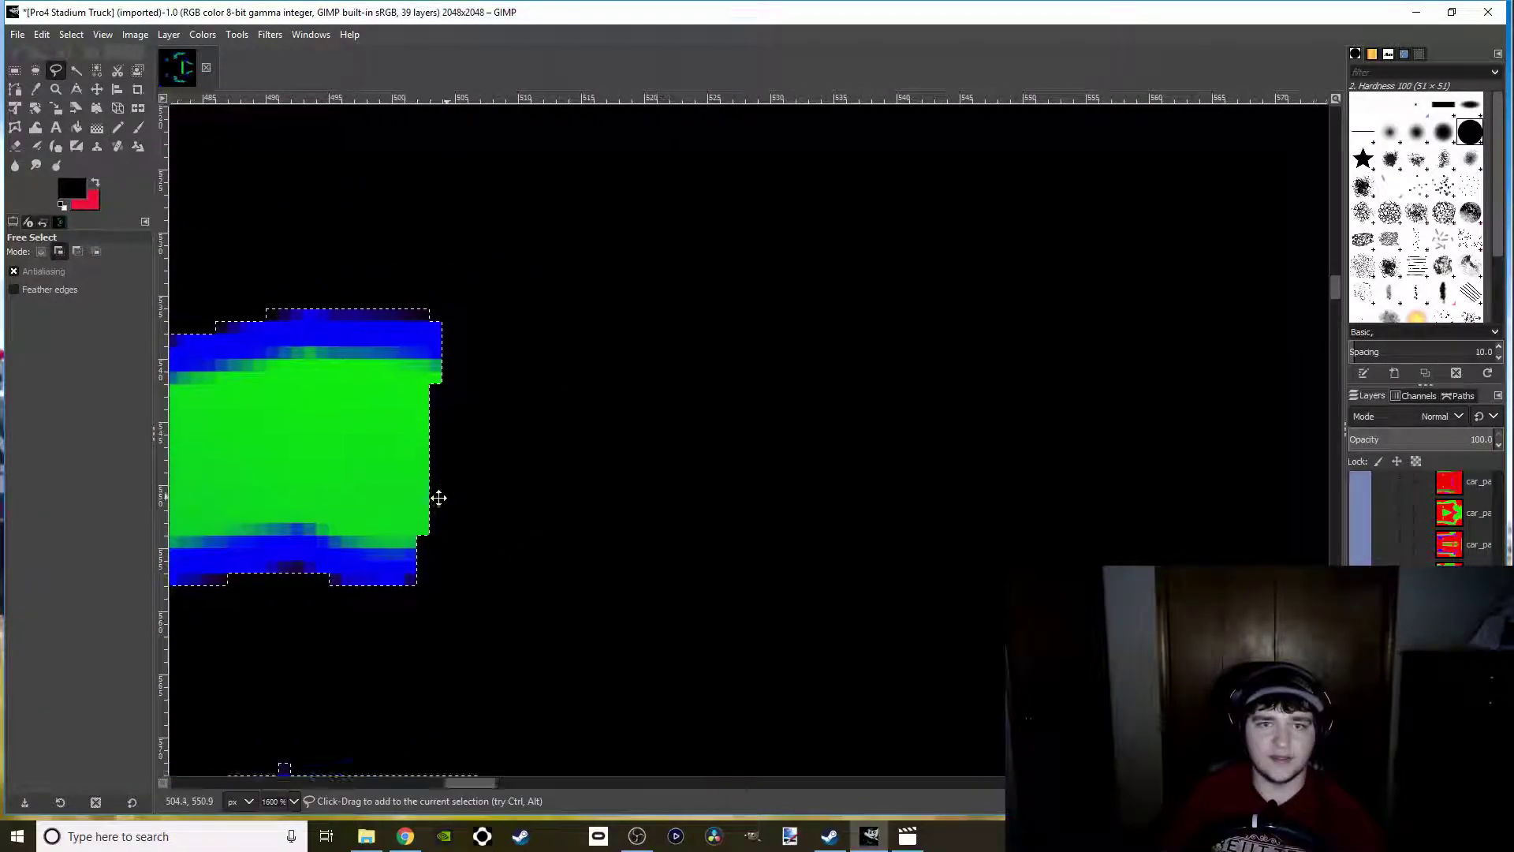
scroll(443, 497, "right", 1)
left_click(322, 291)
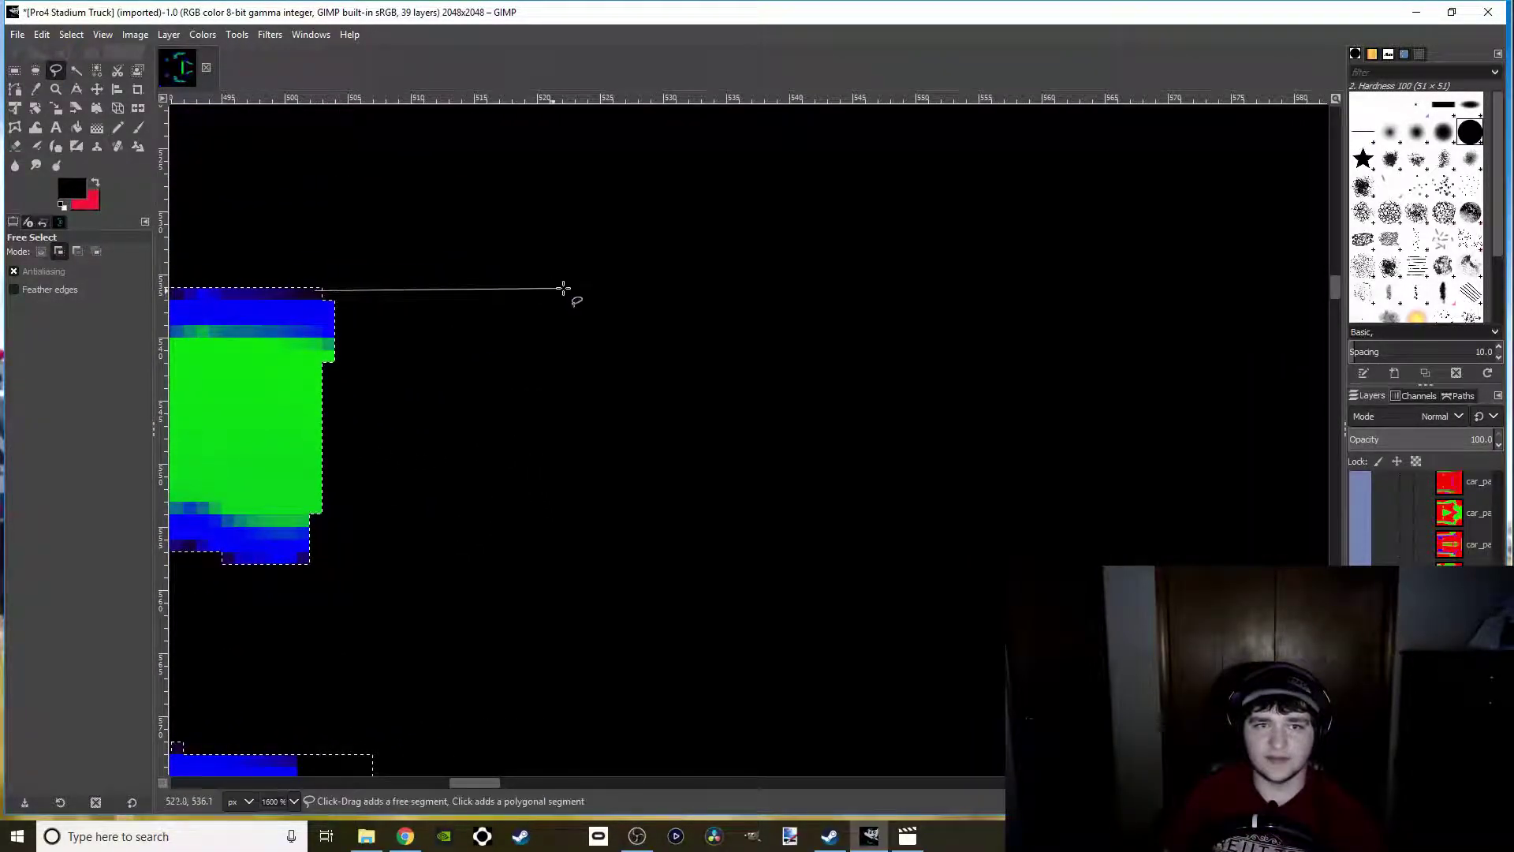
left_click(593, 292)
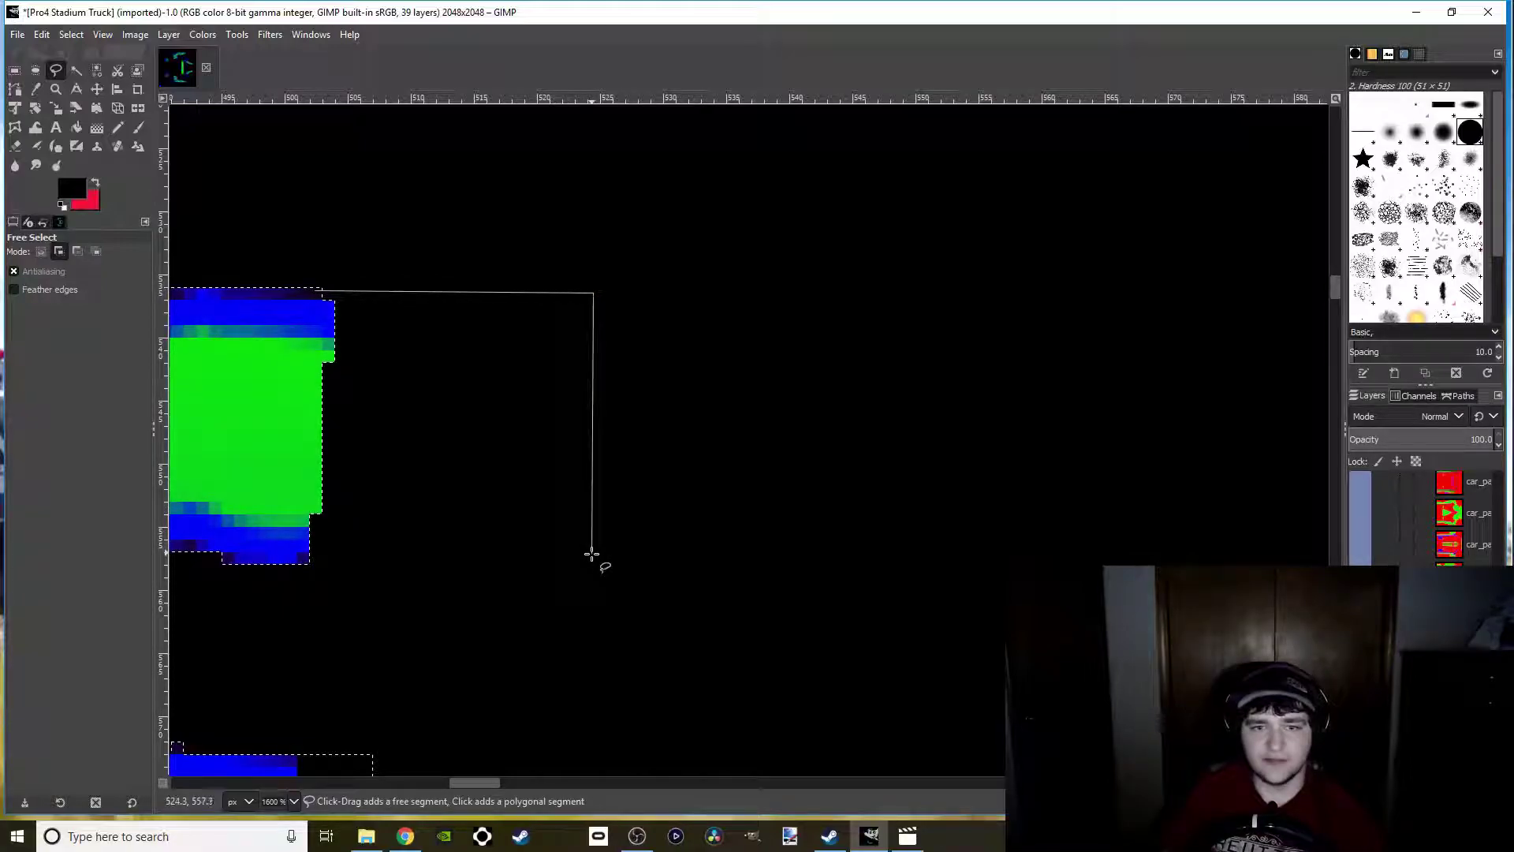
left_click(592, 554)
left_click(262, 561)
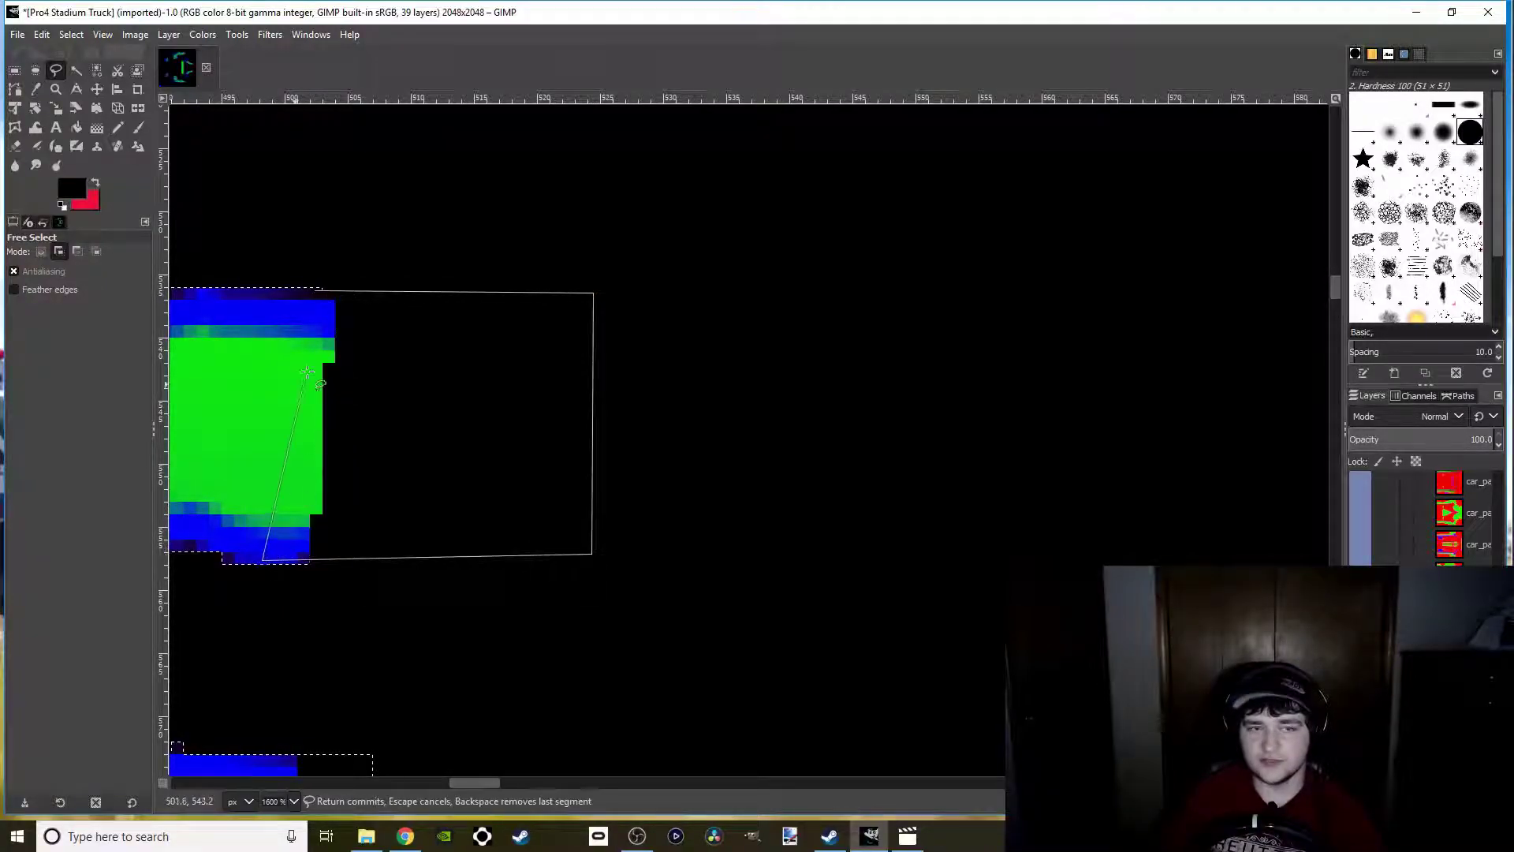
left_click(316, 292)
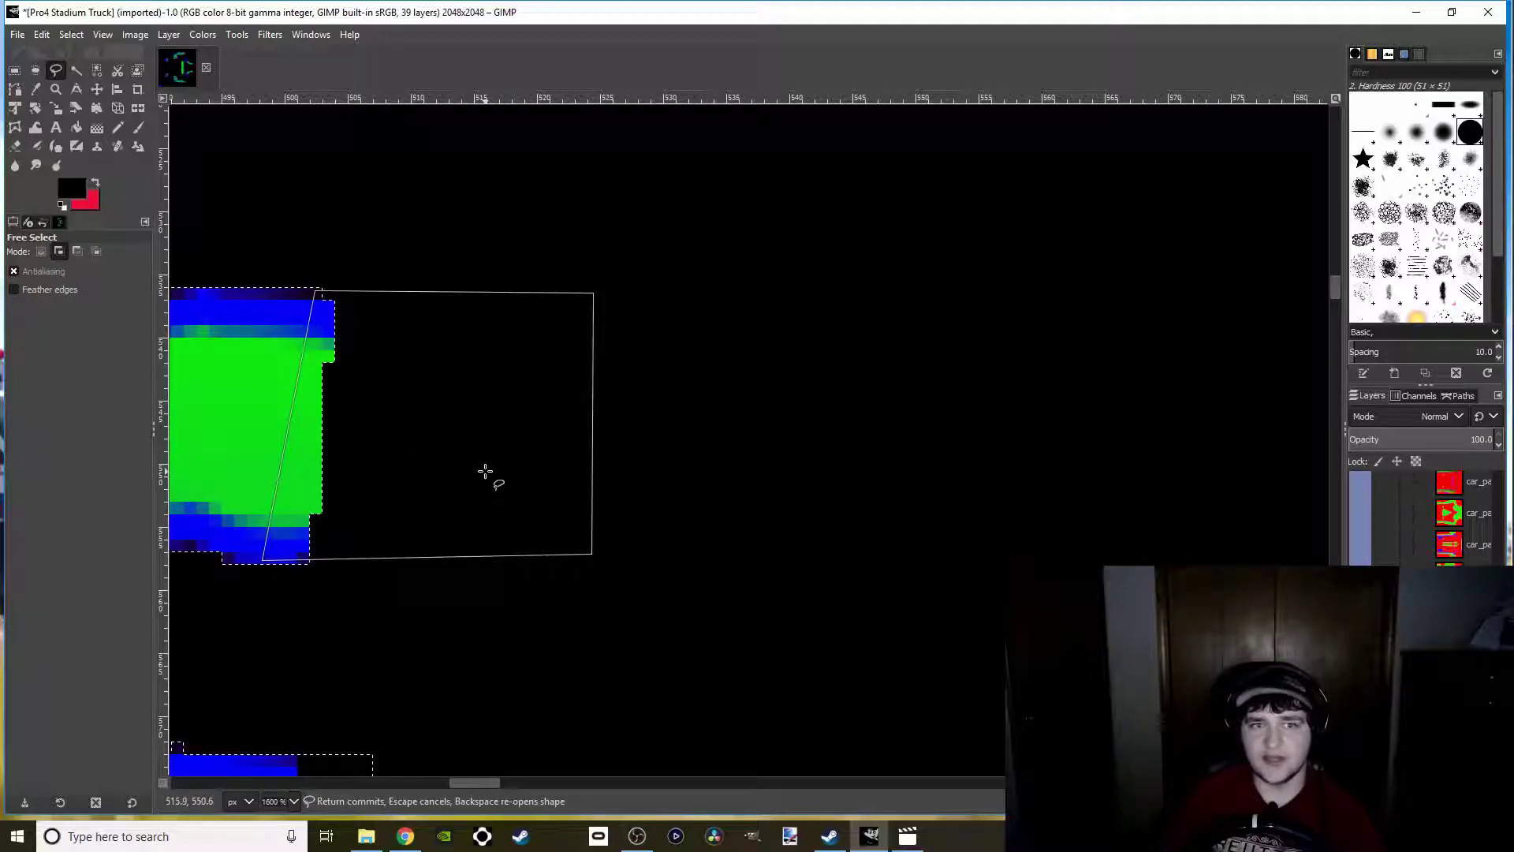
key("Return")
Extend the selection past the cut-off right end of the topmost green strand, and check the extended ends against the neighbouring flame groups
scroll(486, 471, "down", 4)
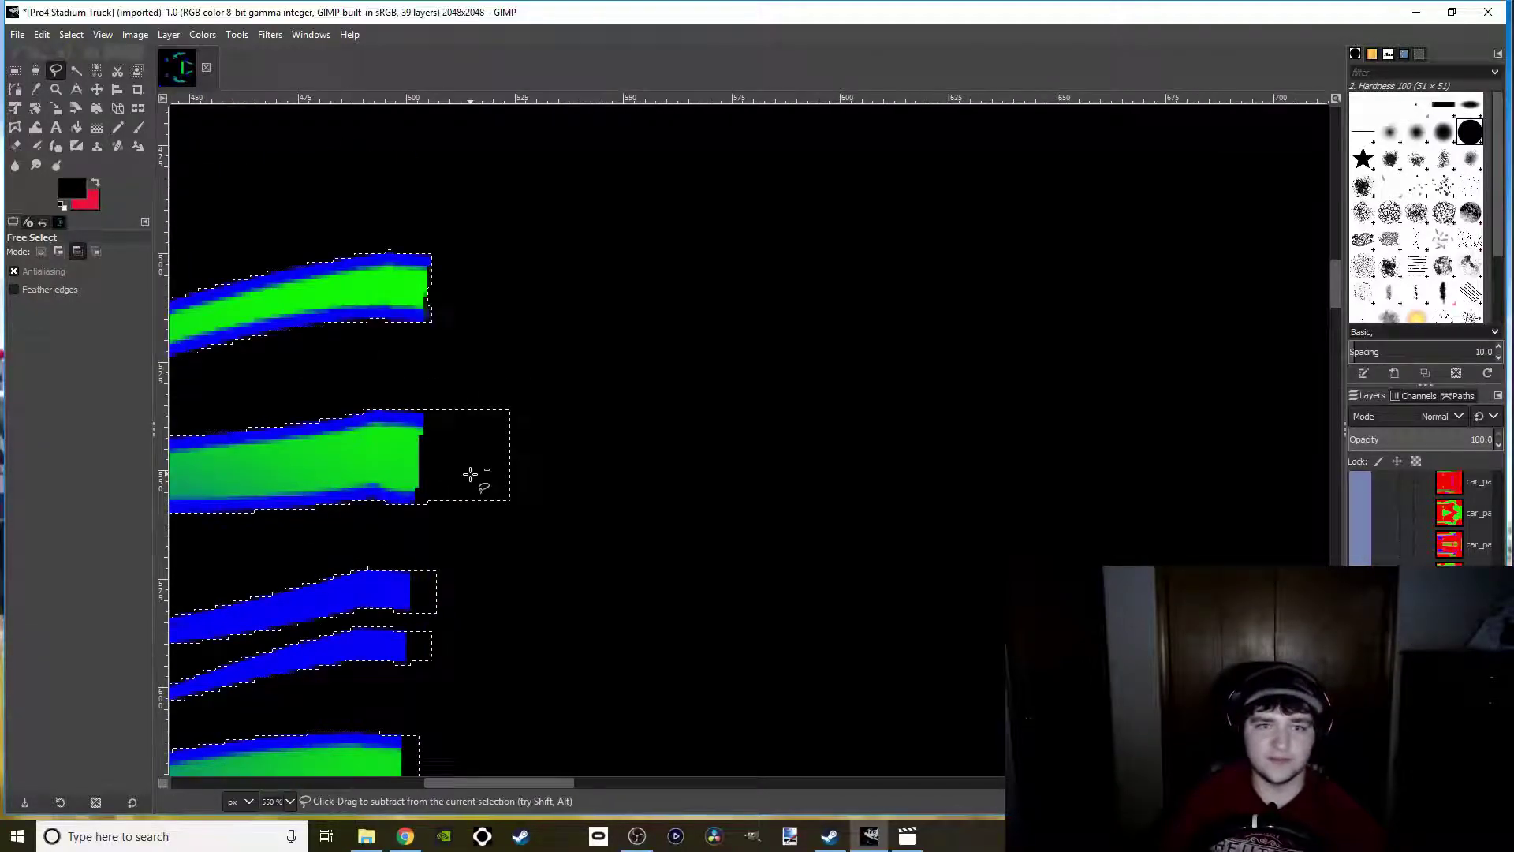
left_click_drag(679, 439, 546, 465)
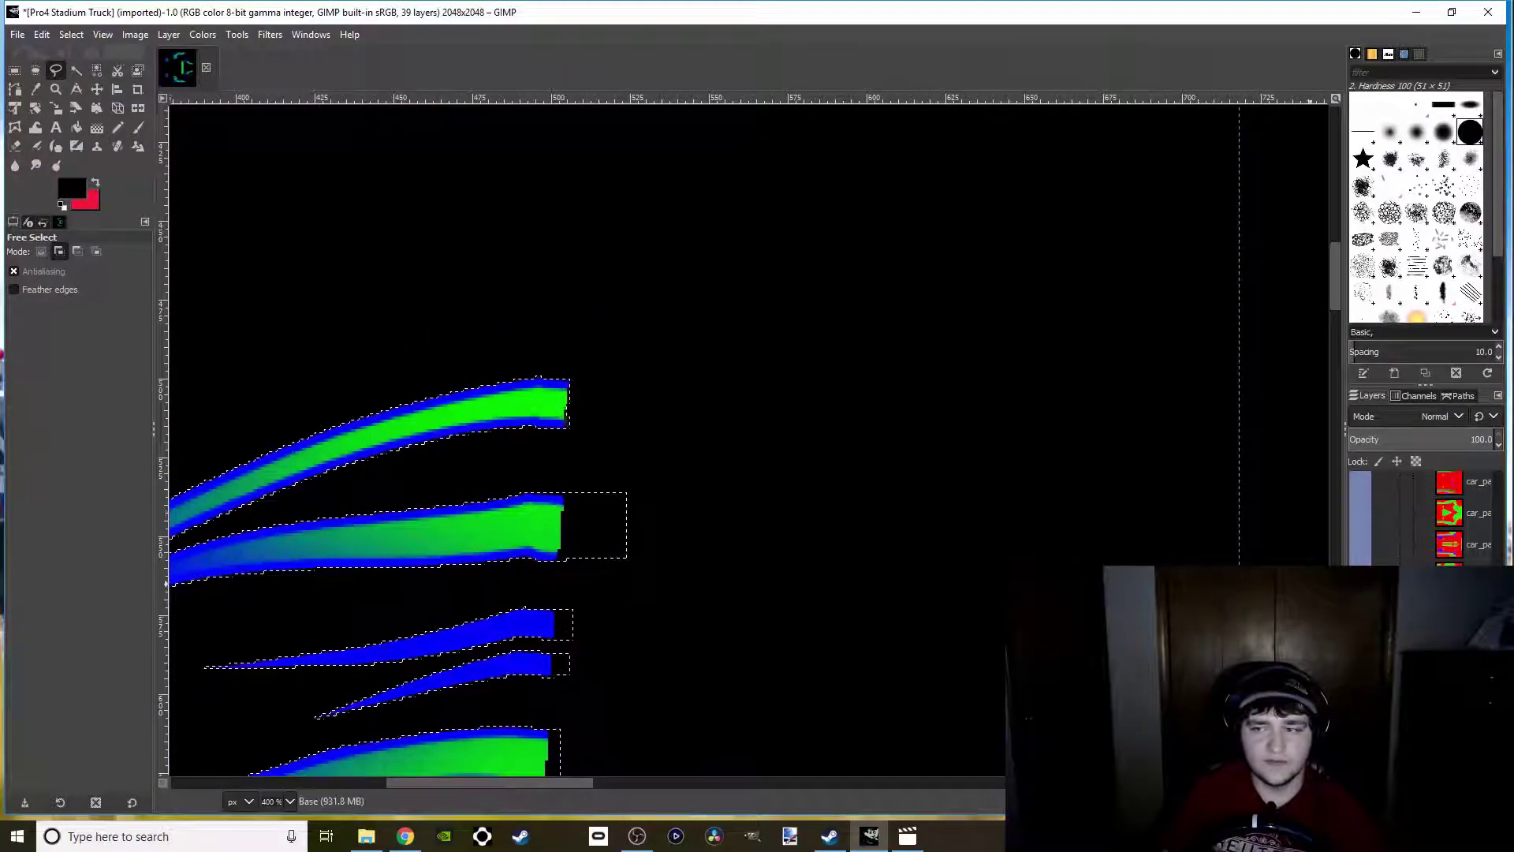
scroll(534, 544, "down", 2)
scroll(467, 576, "right", 3)
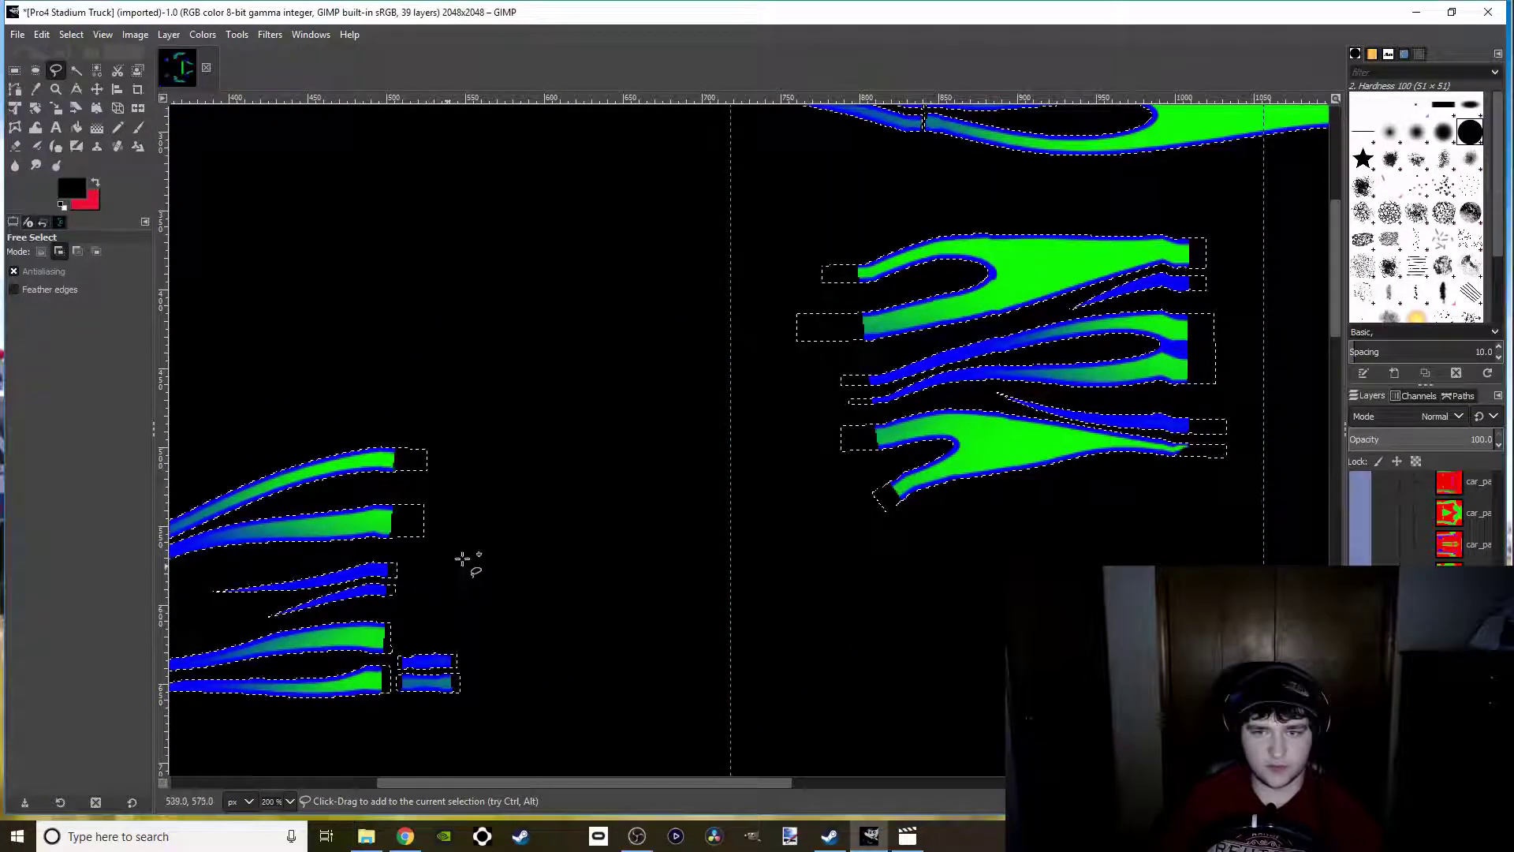
scroll(474, 504, "up", 2)
scroll(643, 569, "down", 3)
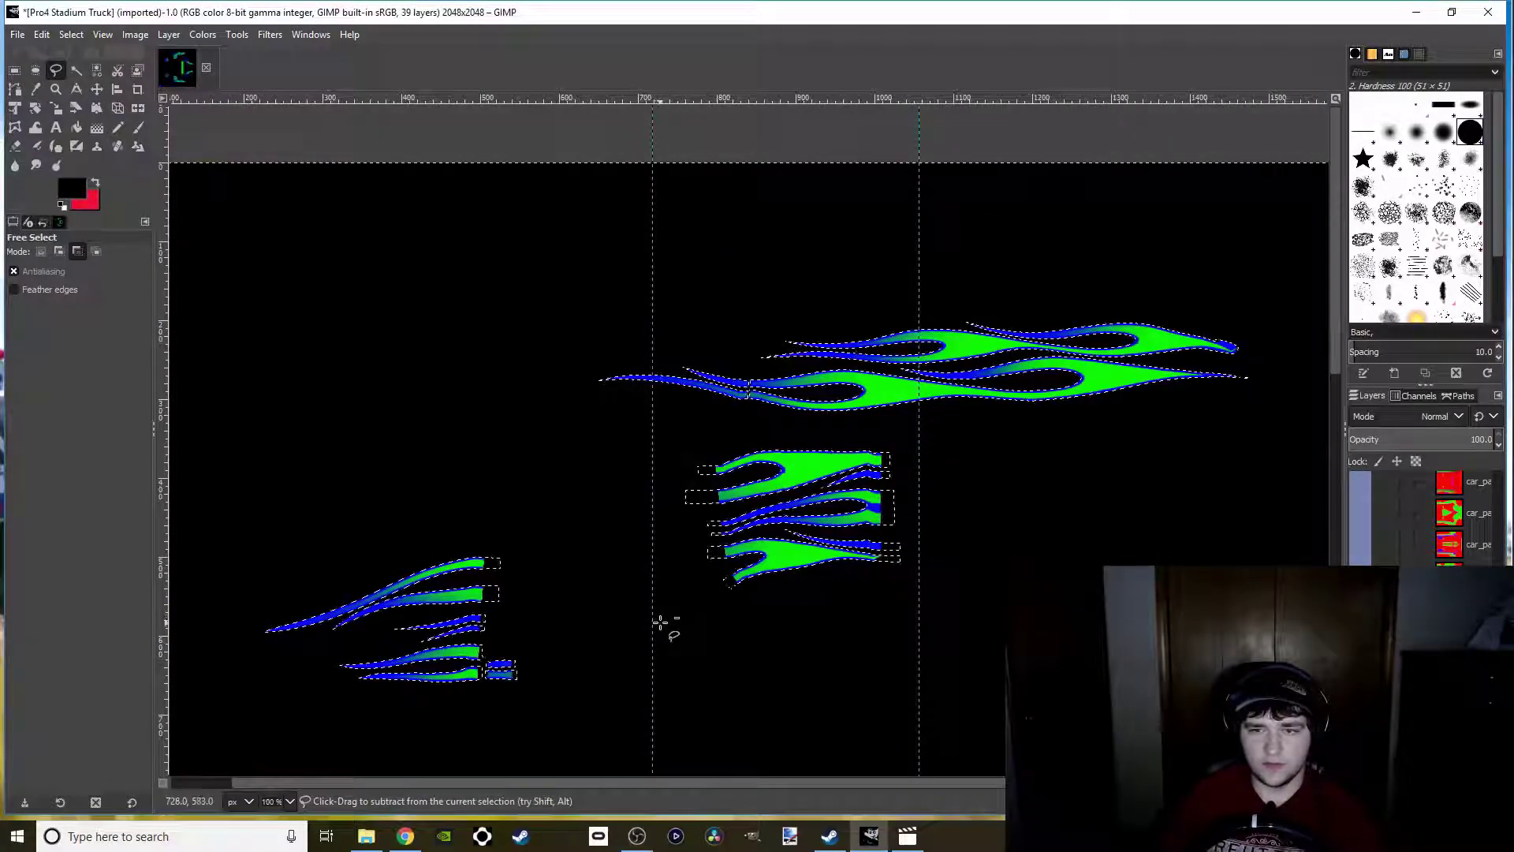
Create a new layer named "Flame Base" while keeping the flame selection active
scroll(548, 478, "down", 1)
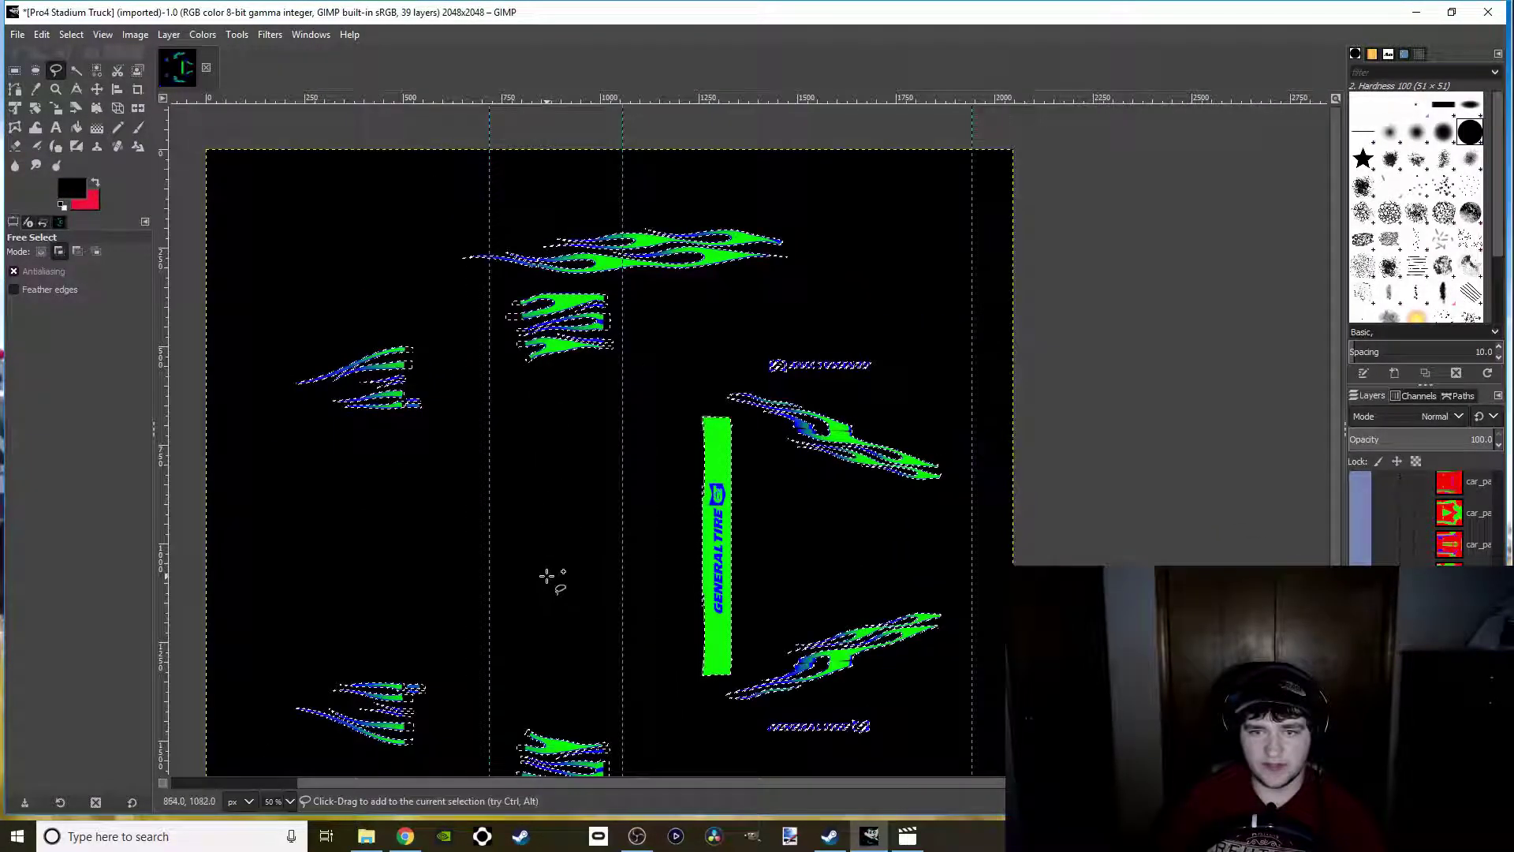
left_click_drag(581, 564, 575, 530)
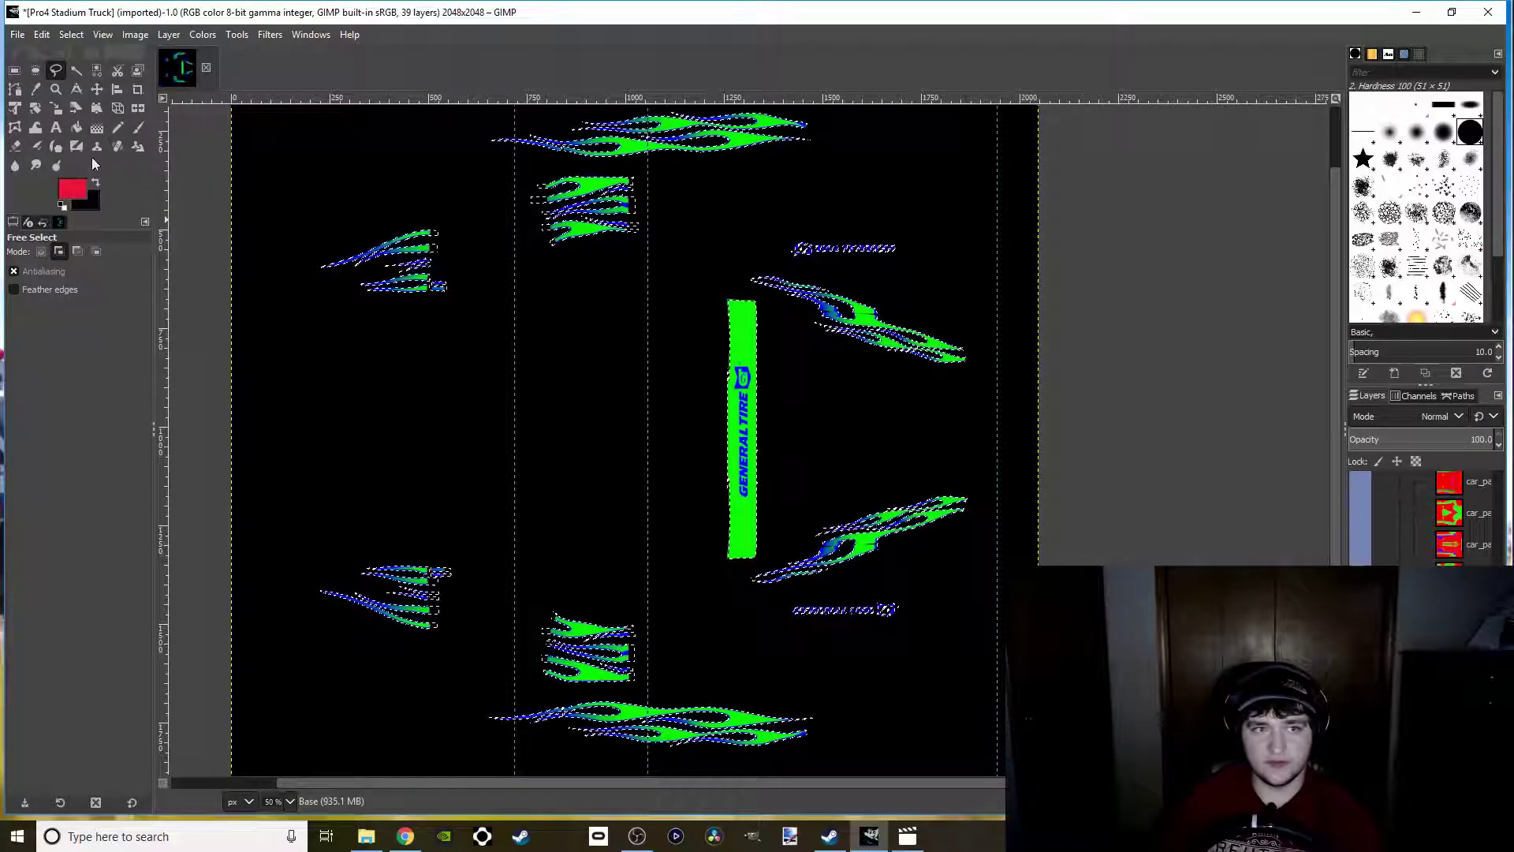
left_click(75, 127)
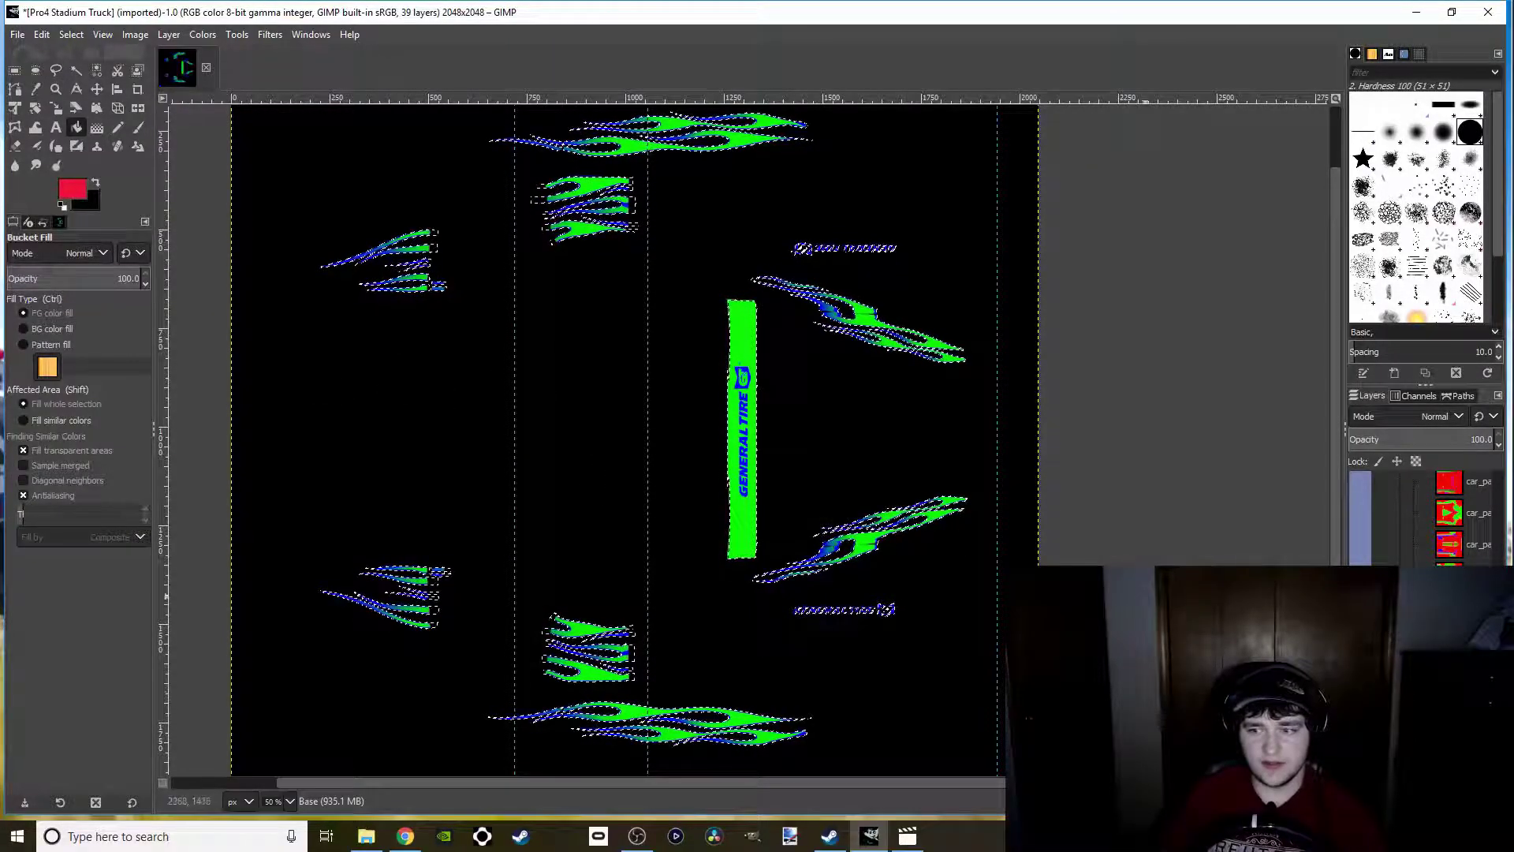
key("ctrl+shift+n")
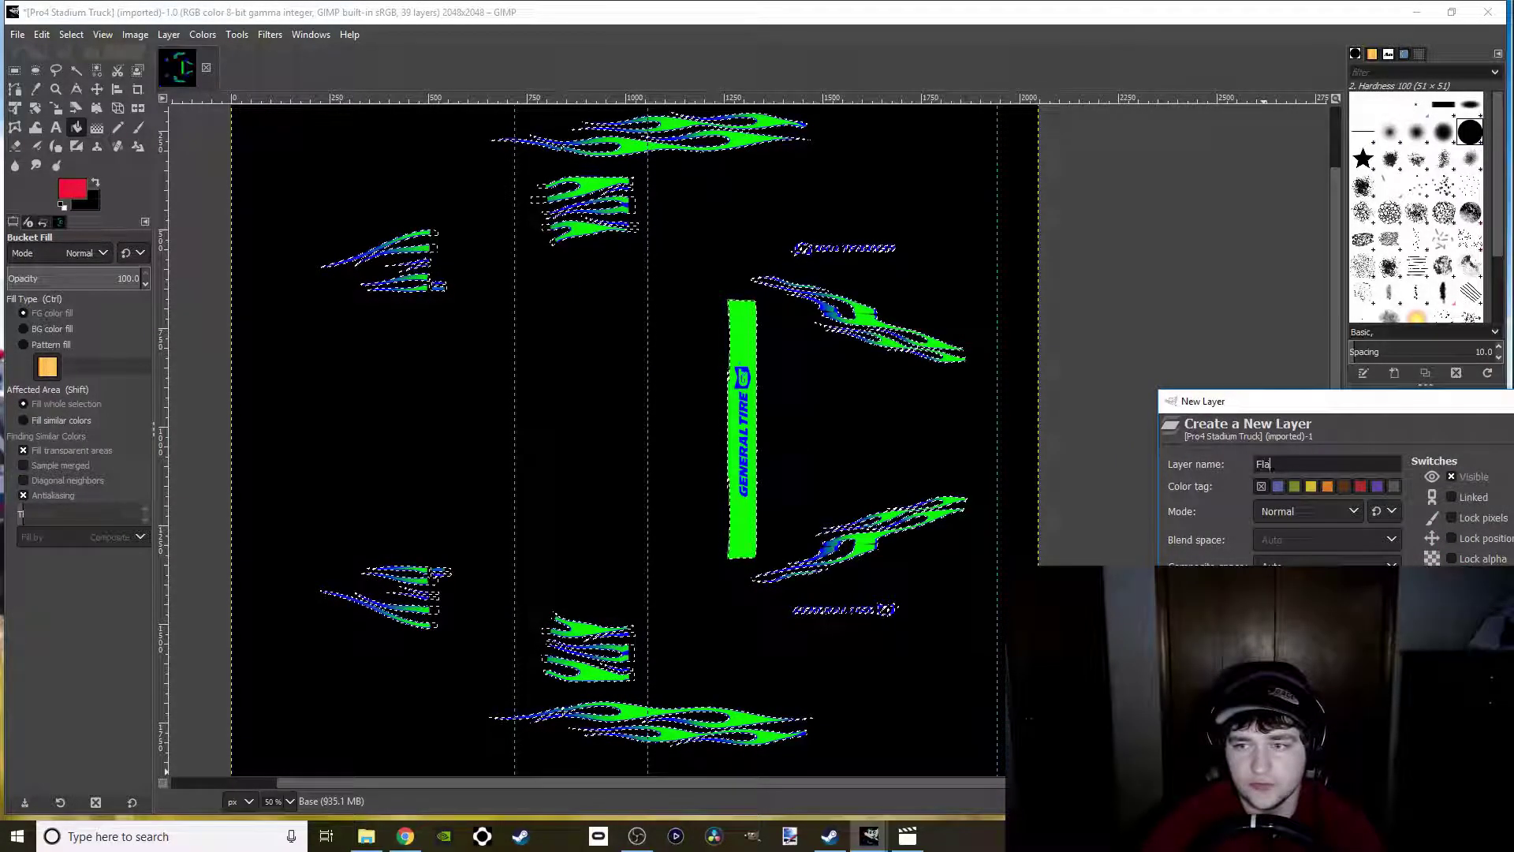
type("Flame Base")
key("Return")
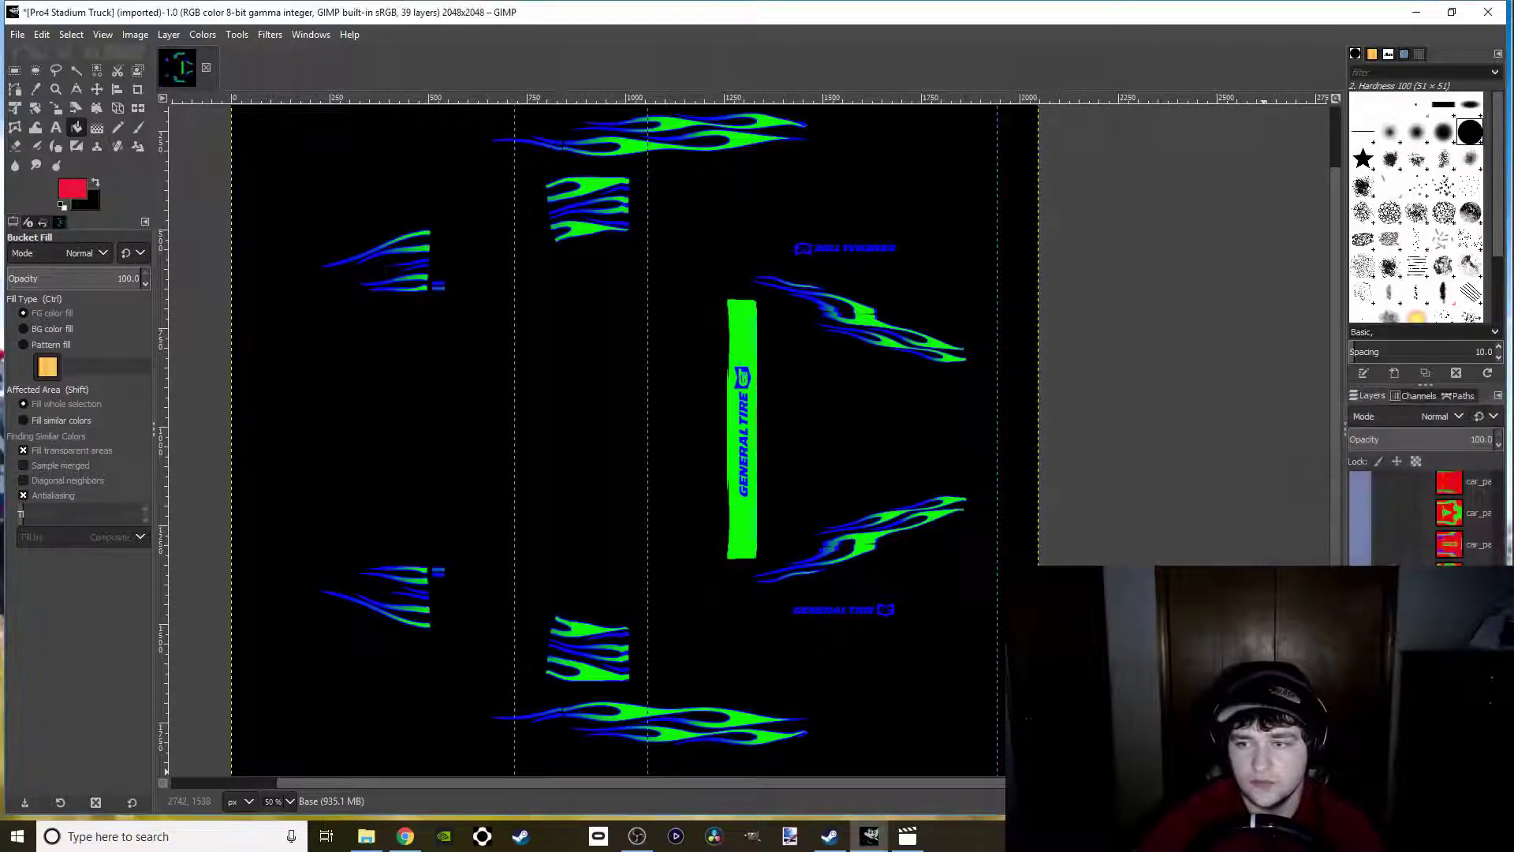
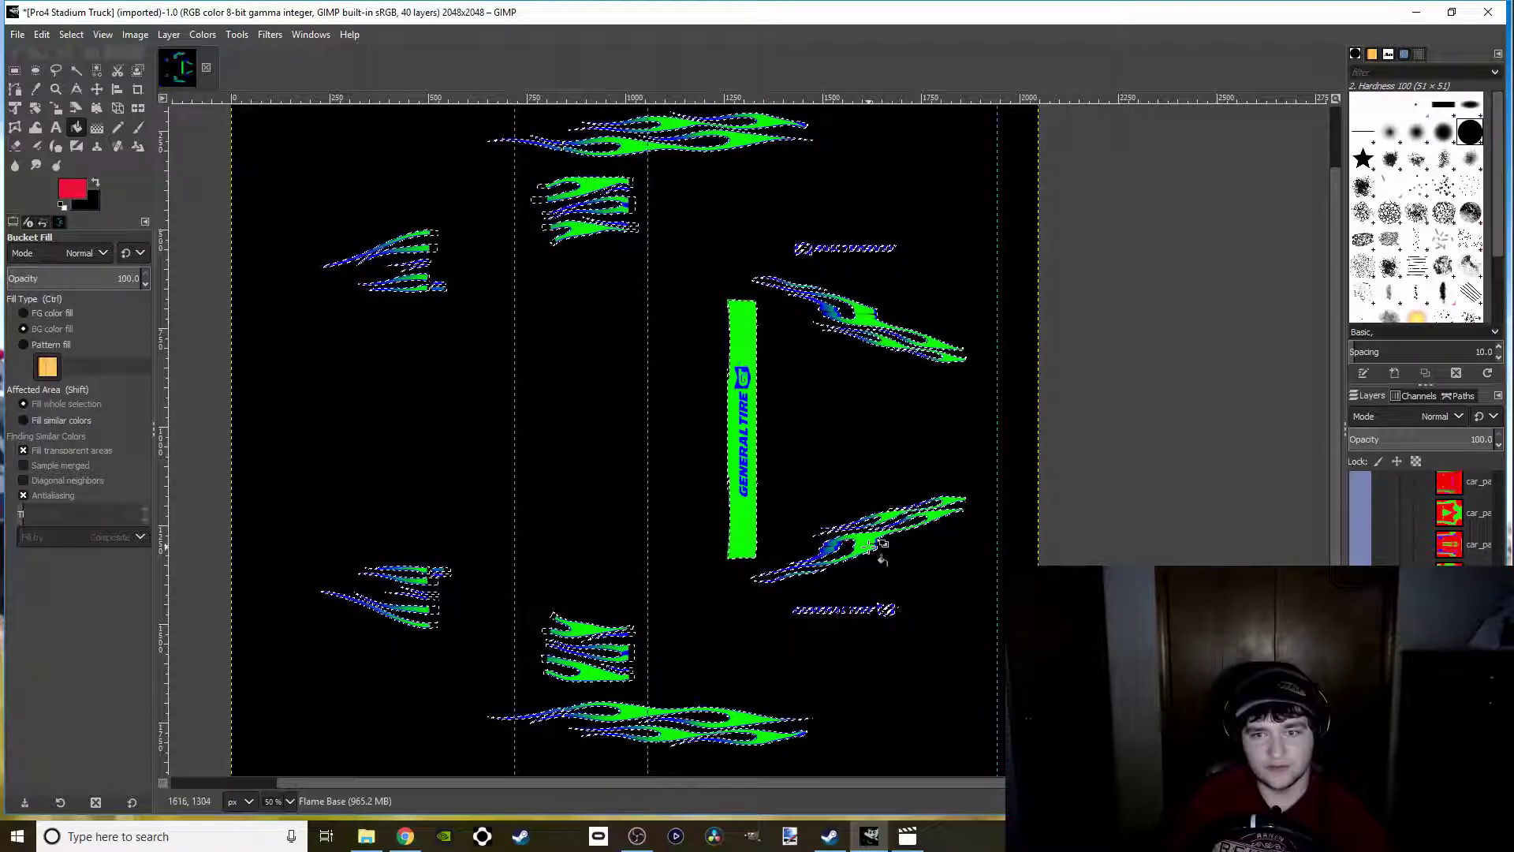
Fill the whole flame selection with the red foreground colour on the Flame Base layer, and check the fill across the template
scroll(882, 556, "up", 2)
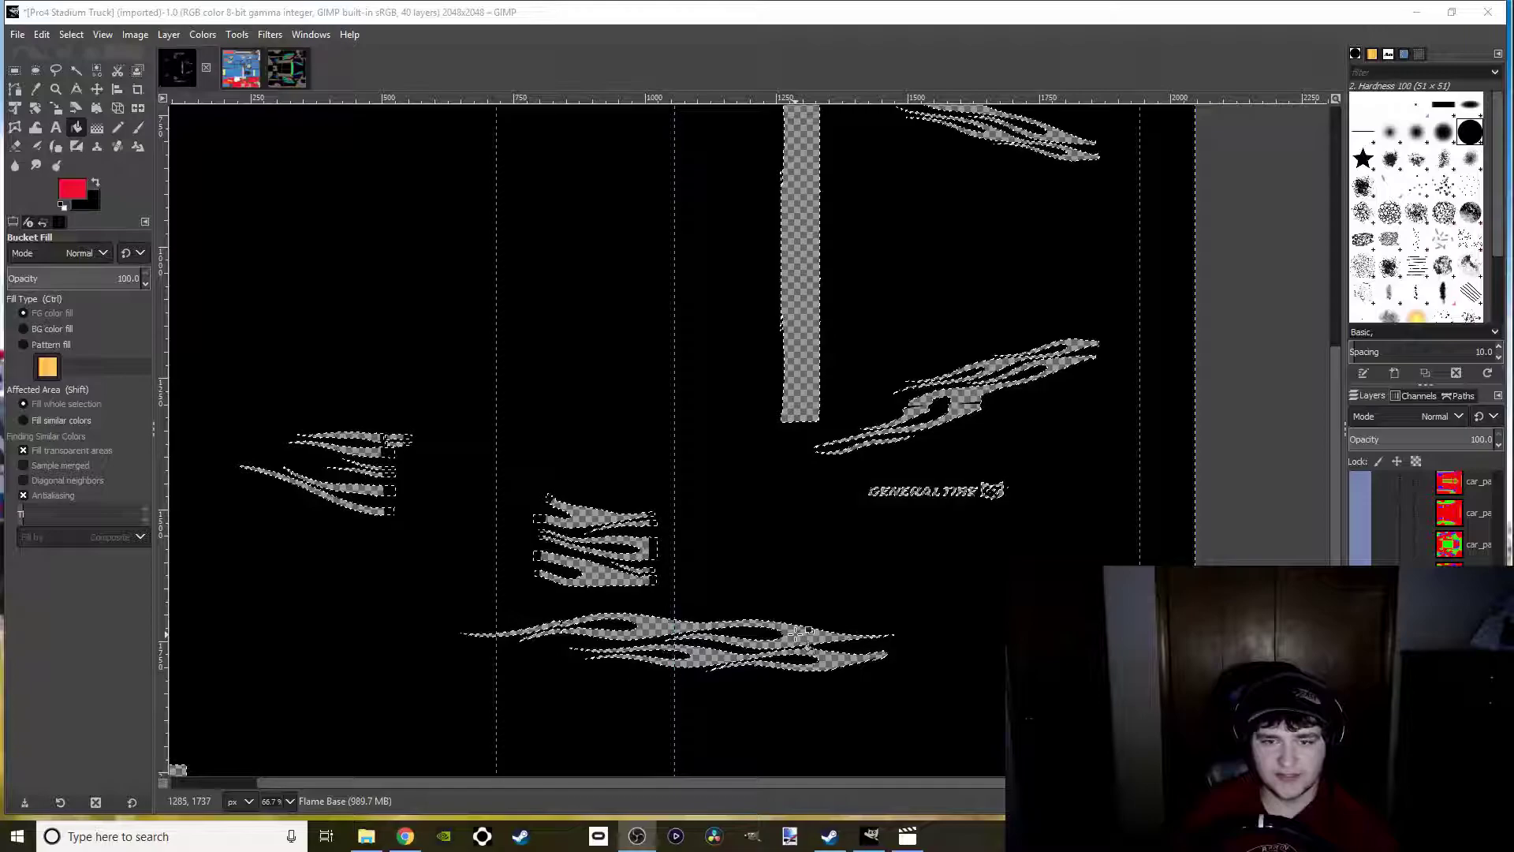
left_click(806, 635)
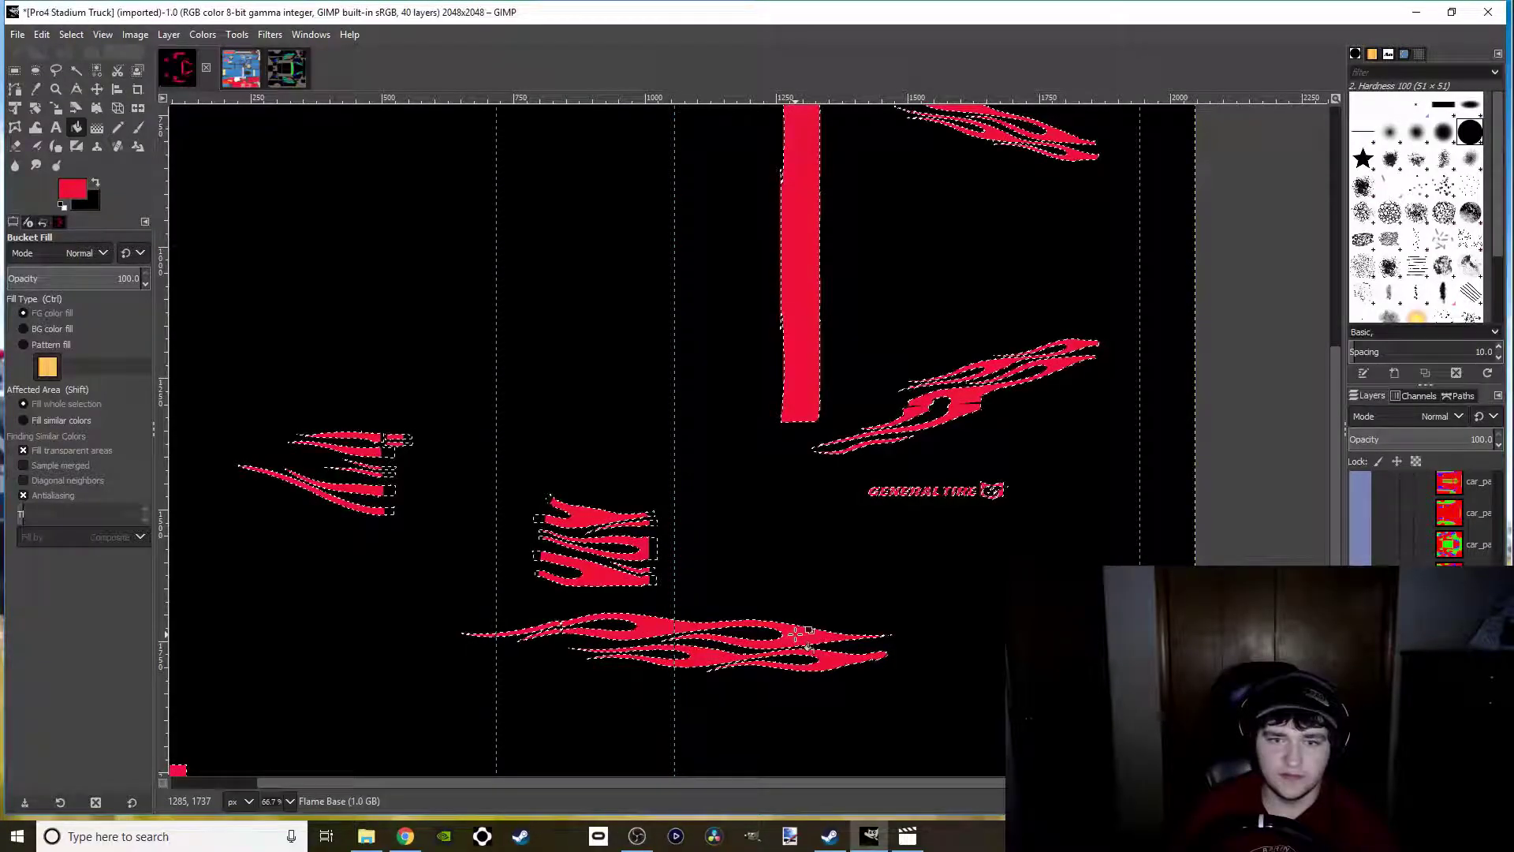
scroll(625, 459, "down", 2)
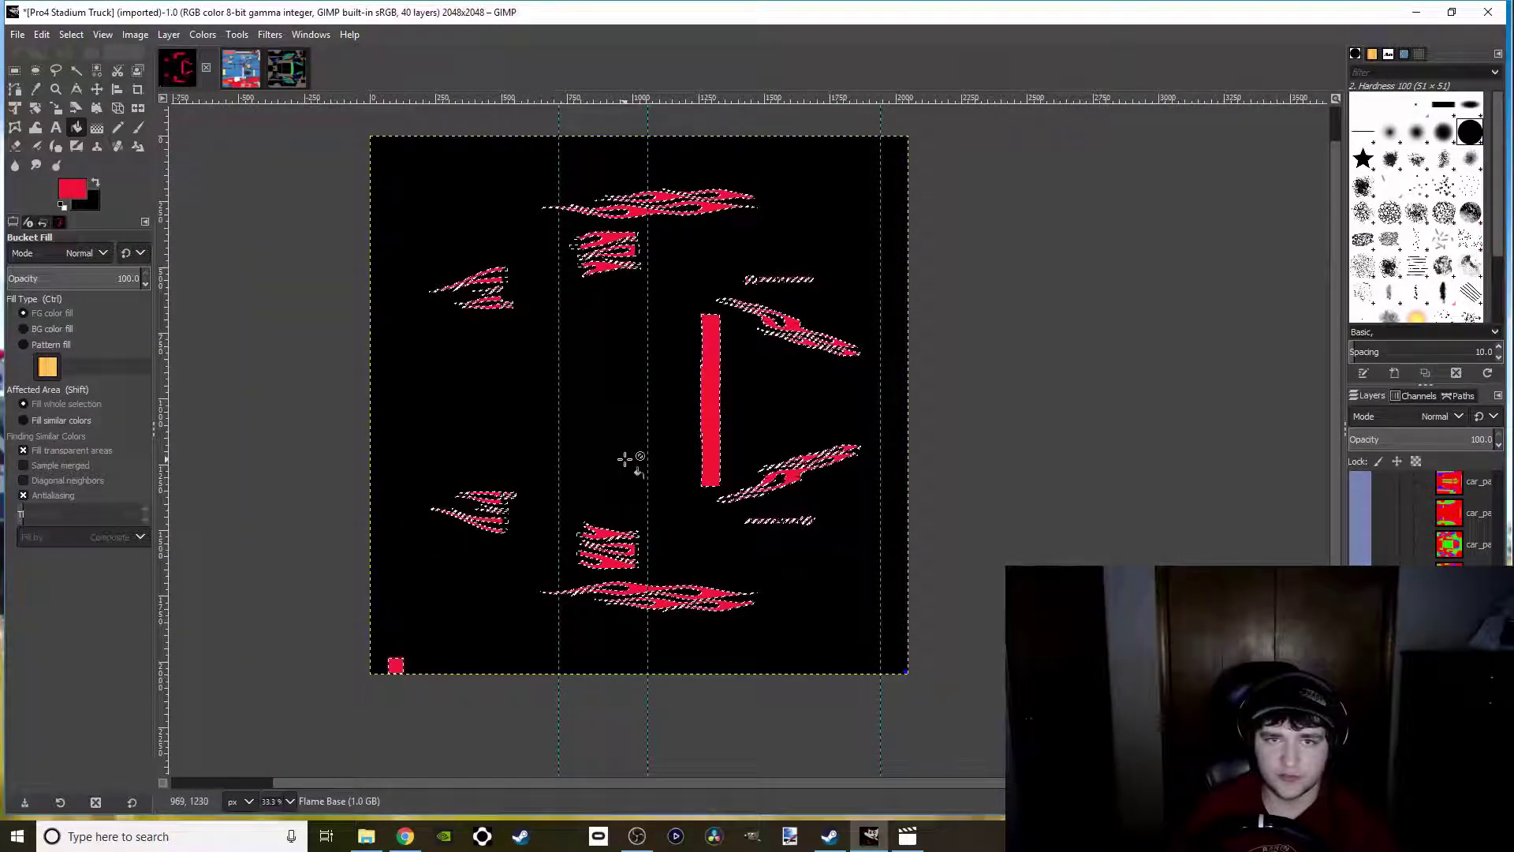
left_click_drag(625, 459, 626, 568)
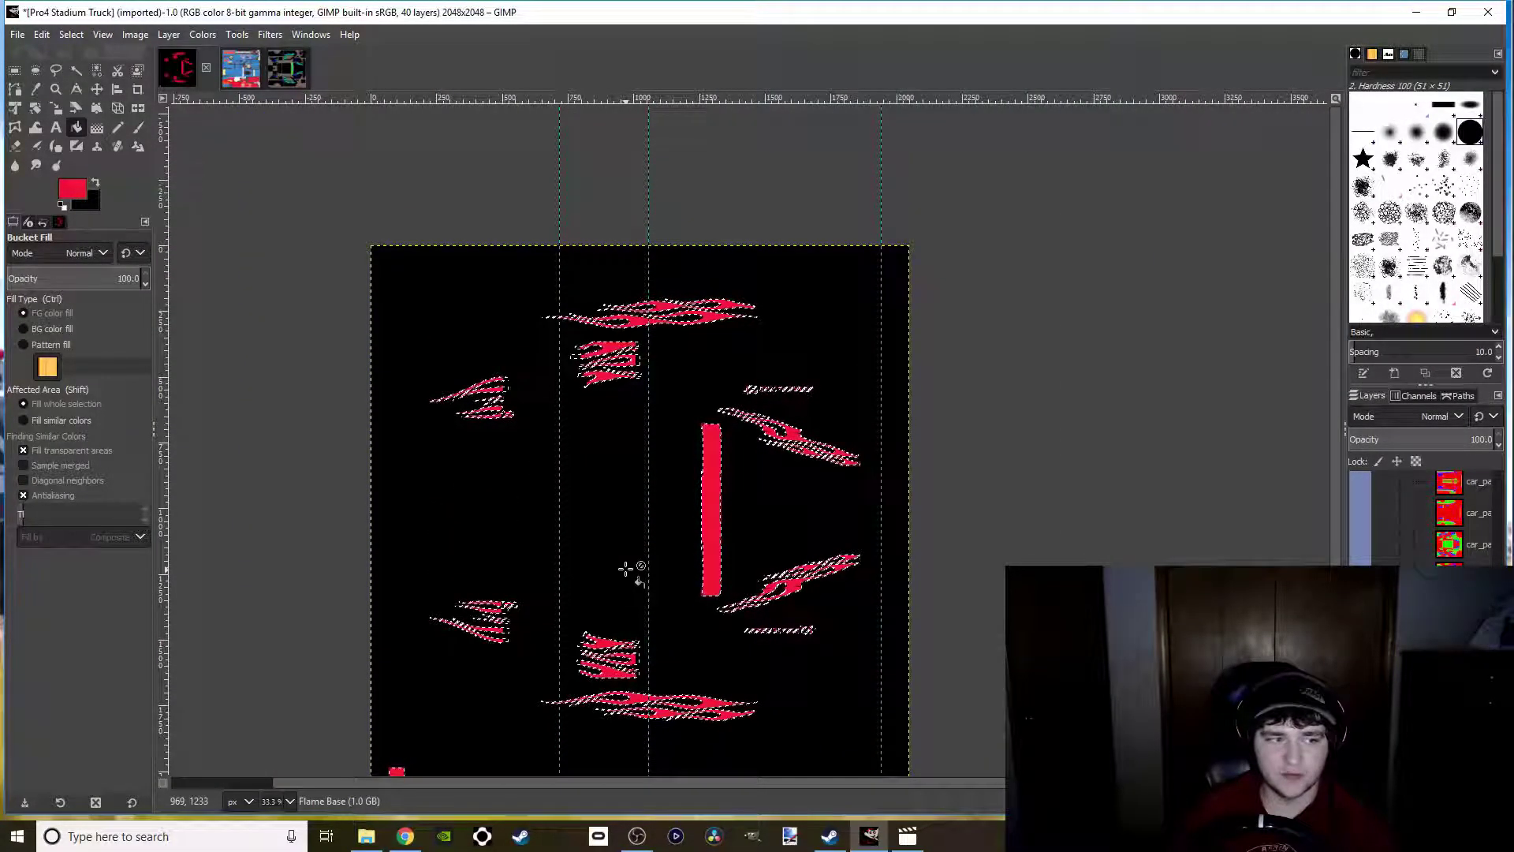
scroll(648, 654, "up", 2)
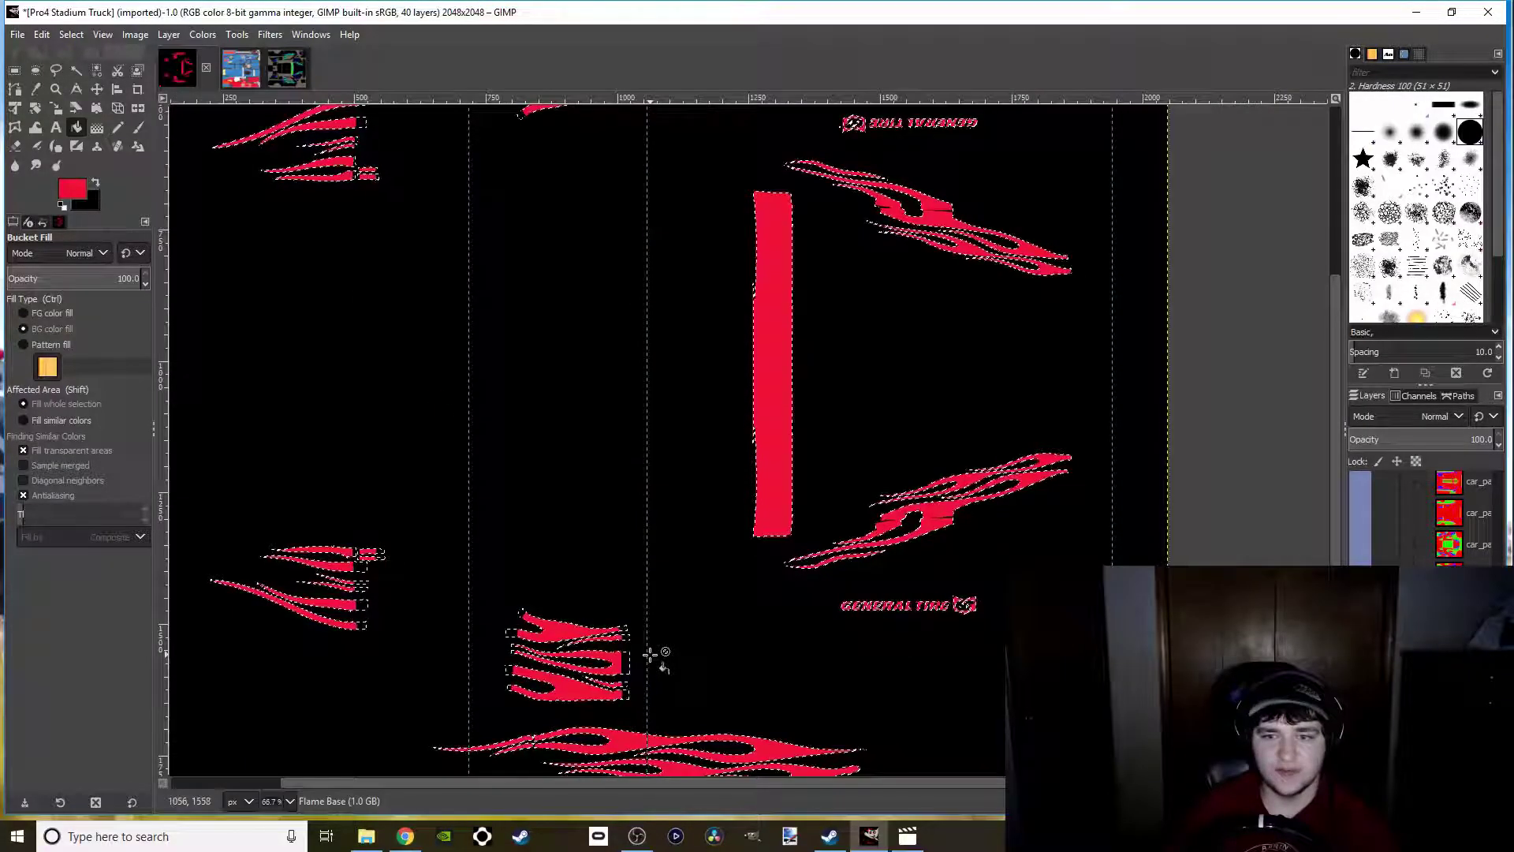
left_click_drag(649, 636, 686, 560)
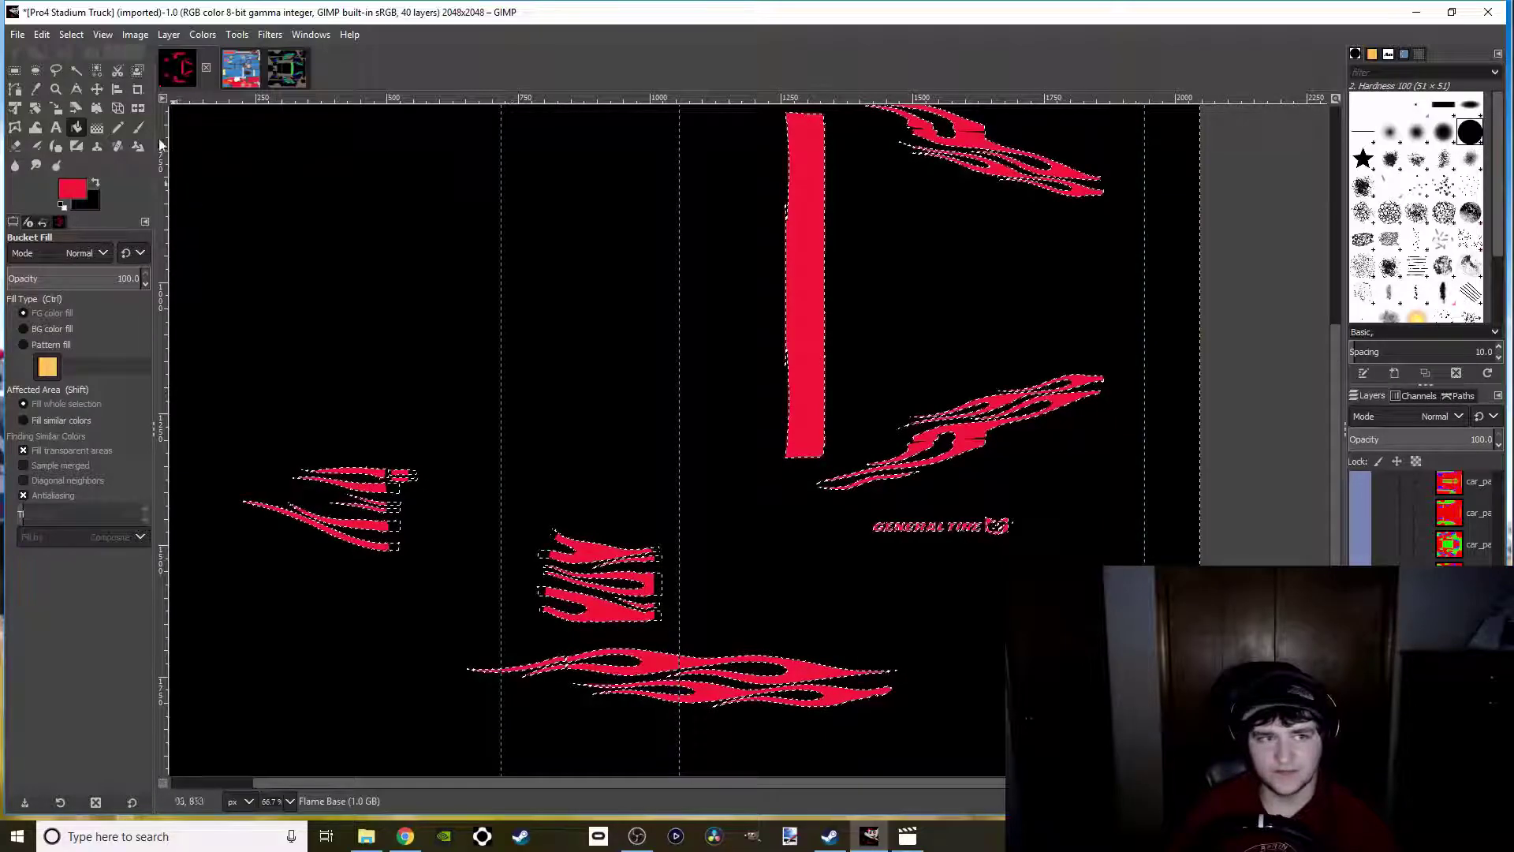
Shrink the selection inward from the edges of the red flames
left_click(71, 34)
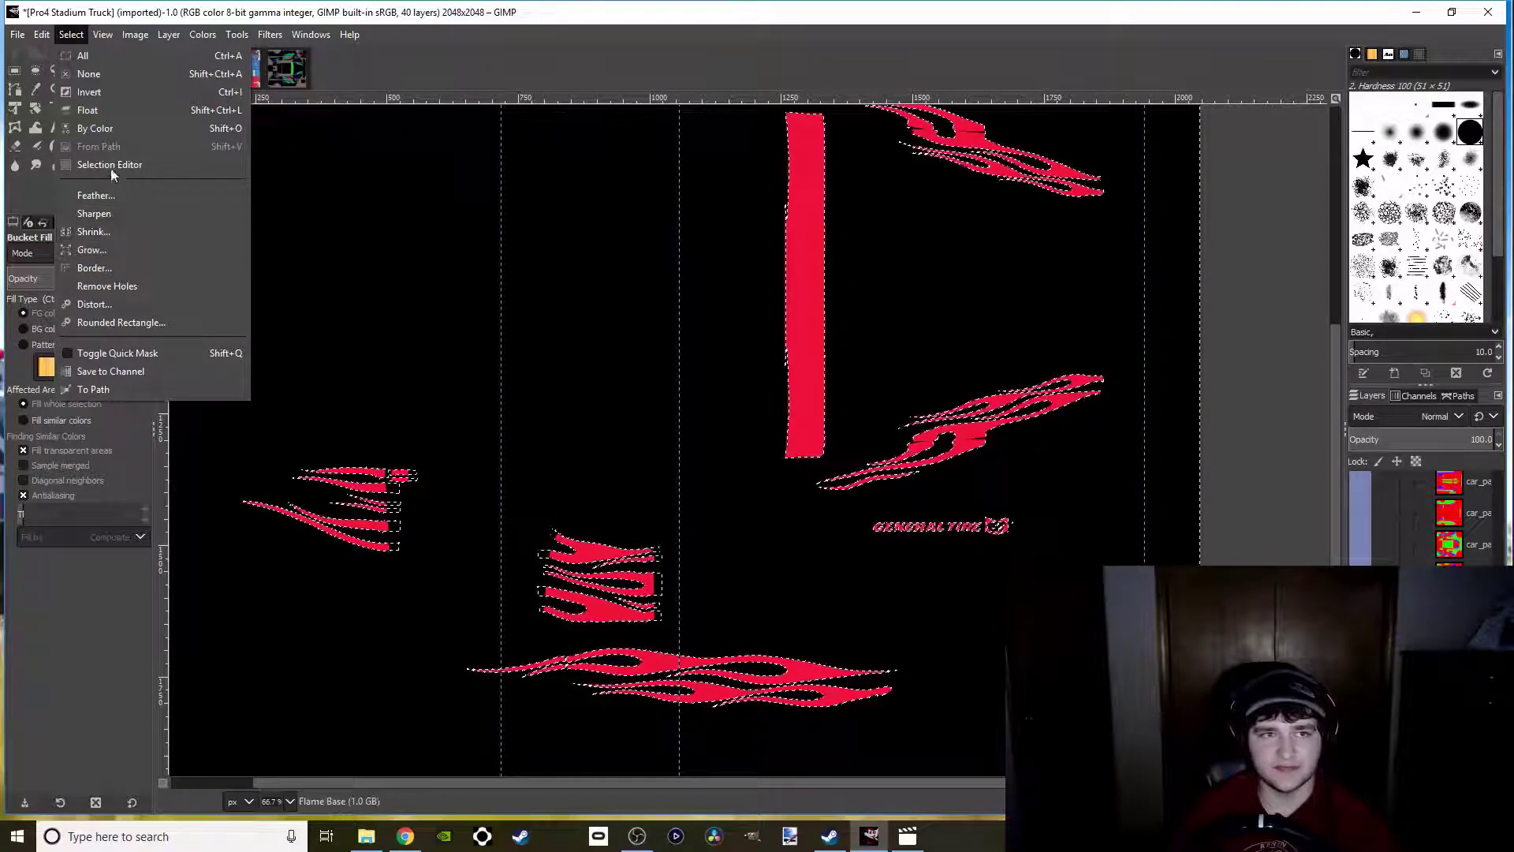
left_click(112, 229)
left_click(141, 296)
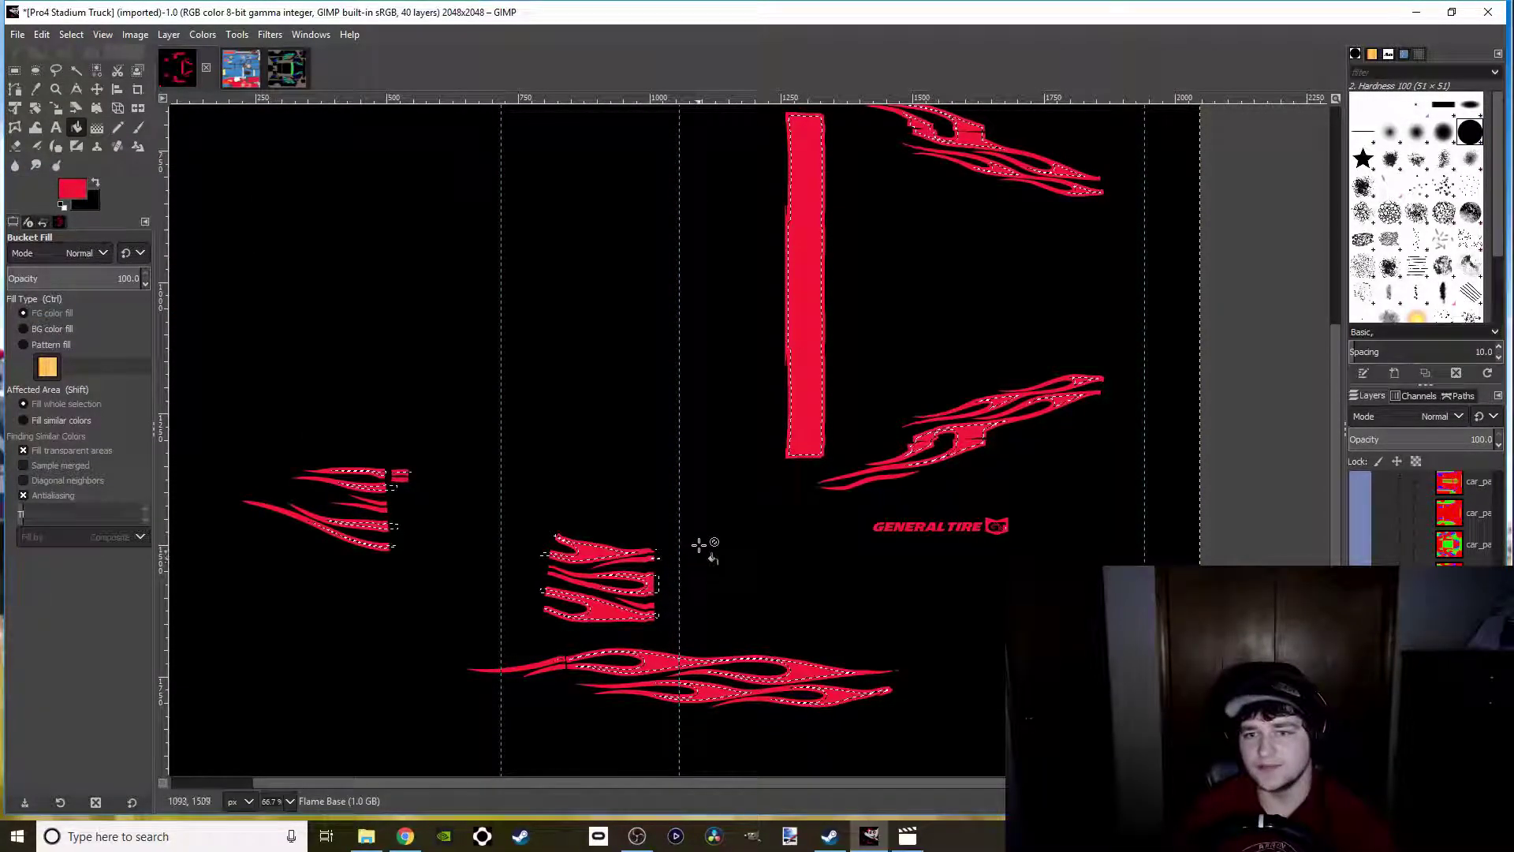
Close the SK Modified image and the extra Pro4 Stadium Truck image, discarding their changes
left_click(241, 76)
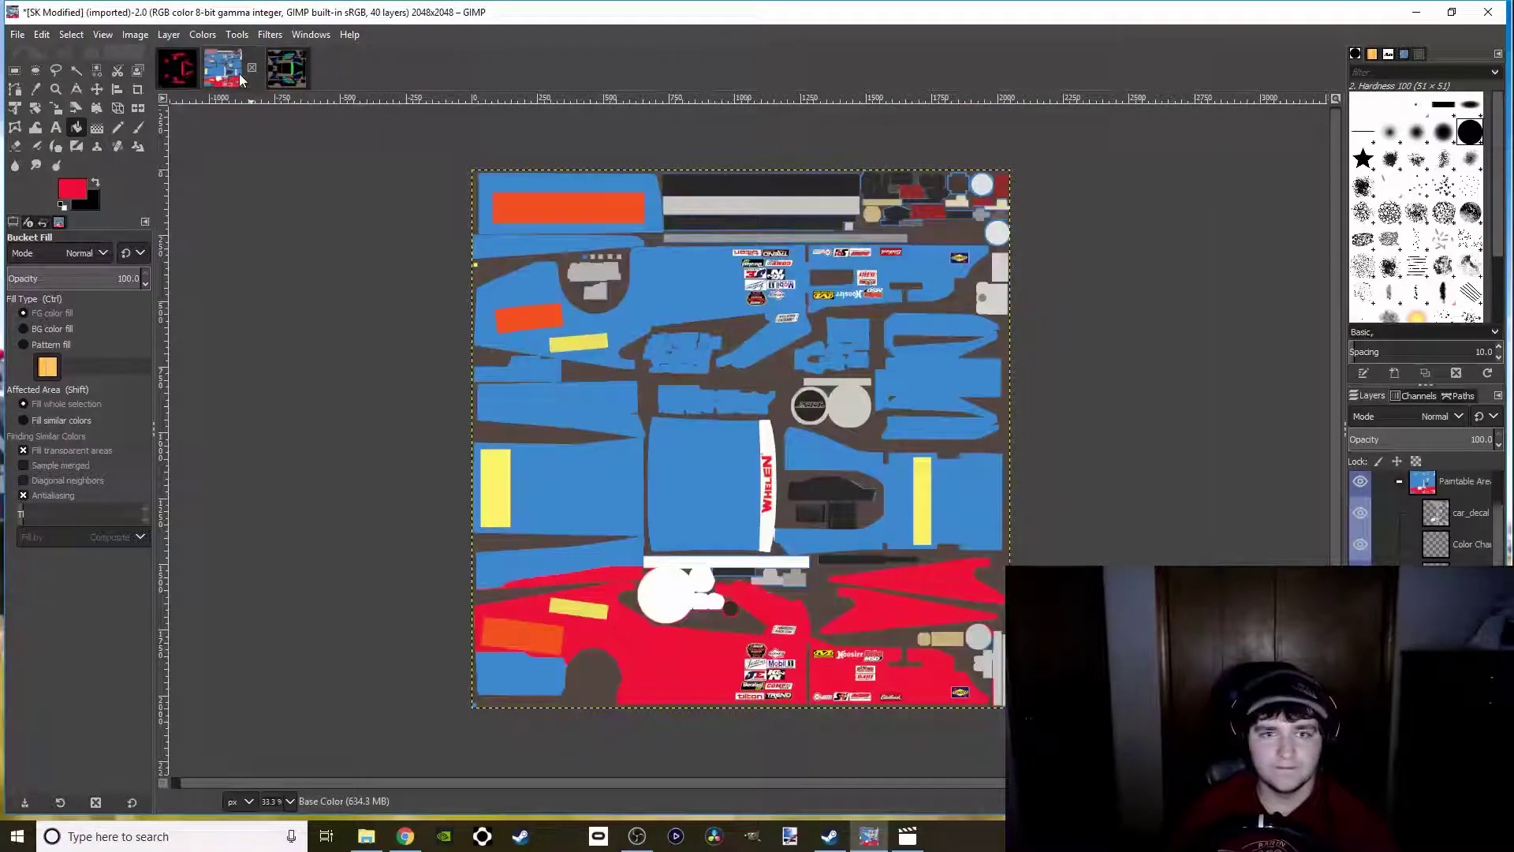
left_click(252, 67)
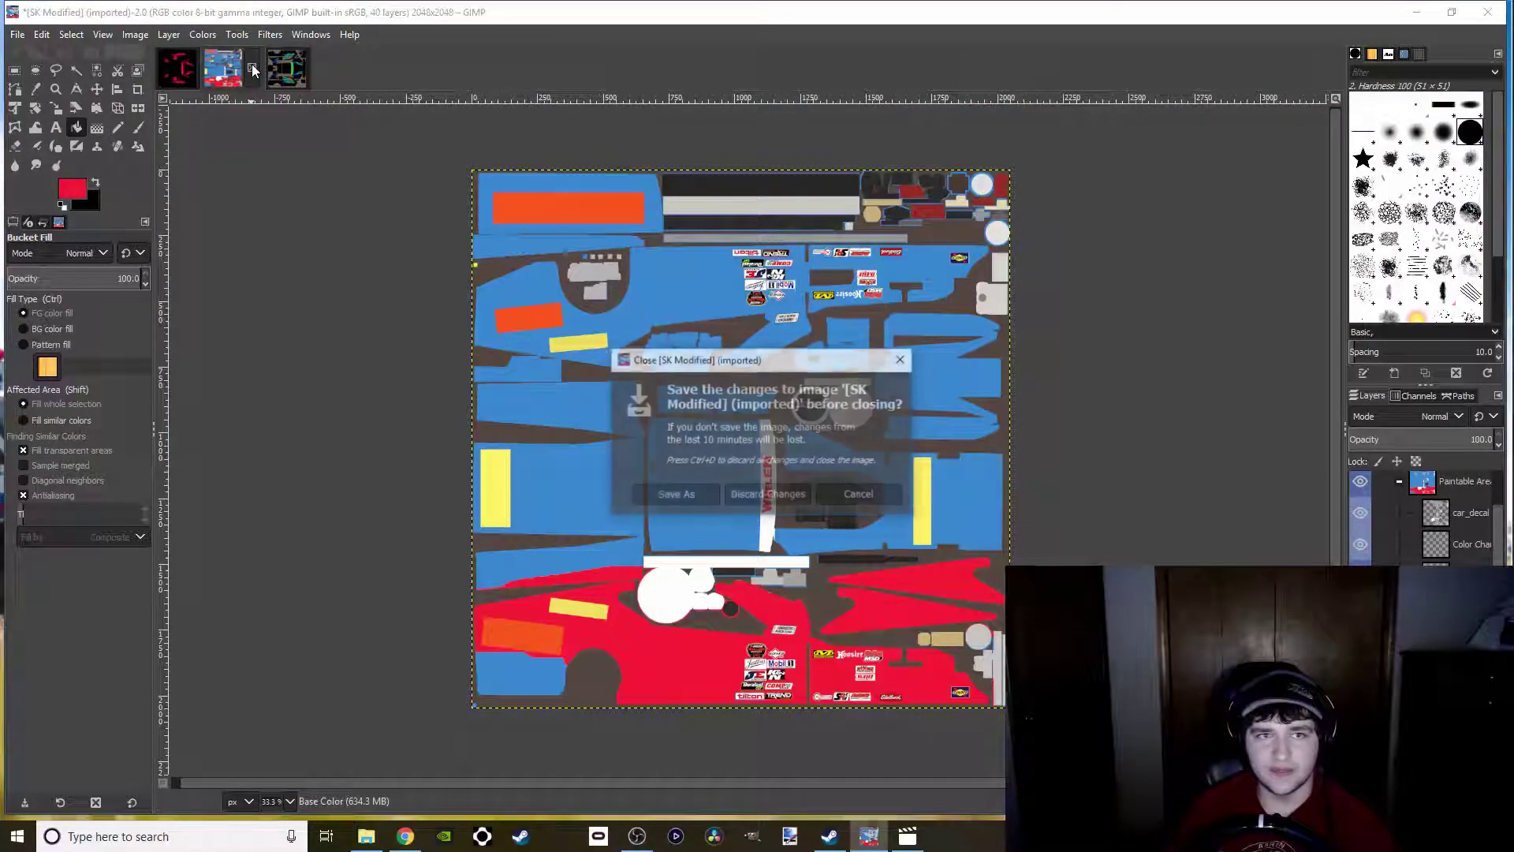
left_click(756, 498)
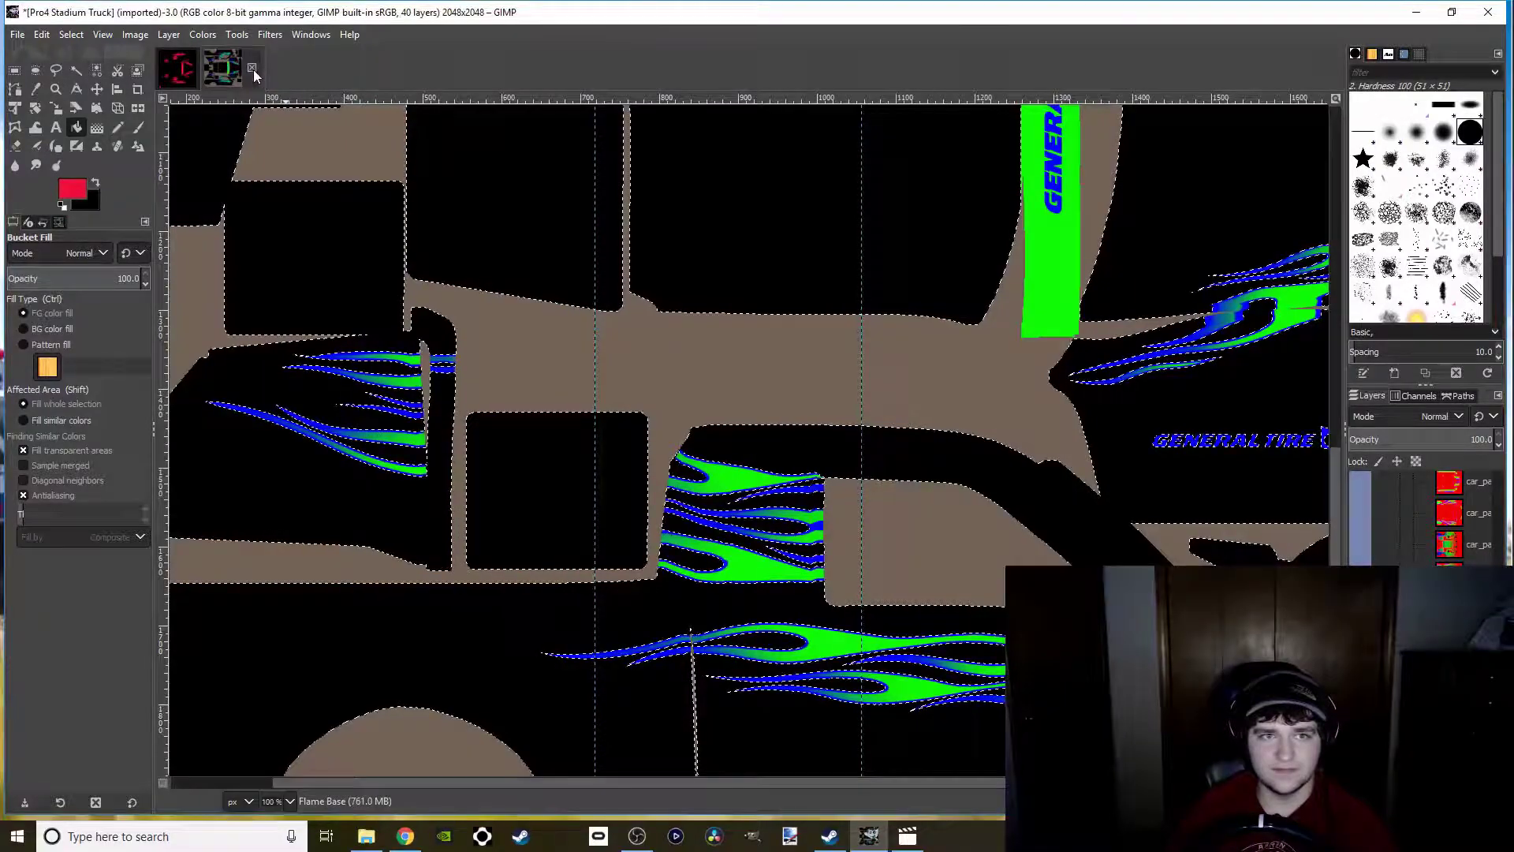
left_click(253, 69)
left_click(783, 511)
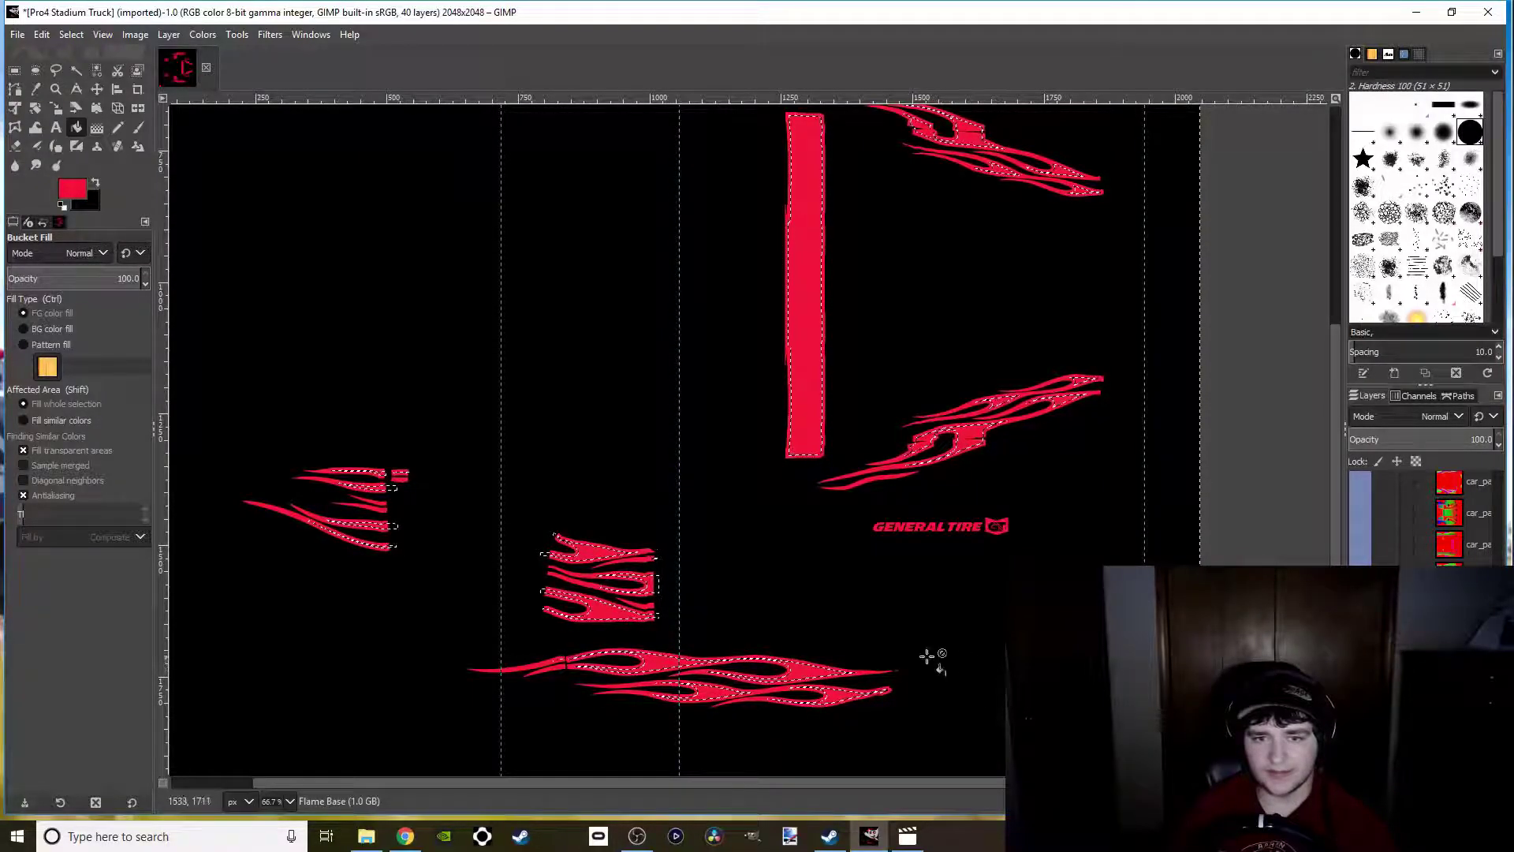
Examine how the shrunken selection fits inside the original green and blue flames across the template
right_click(692, 472)
left_click(673, 415)
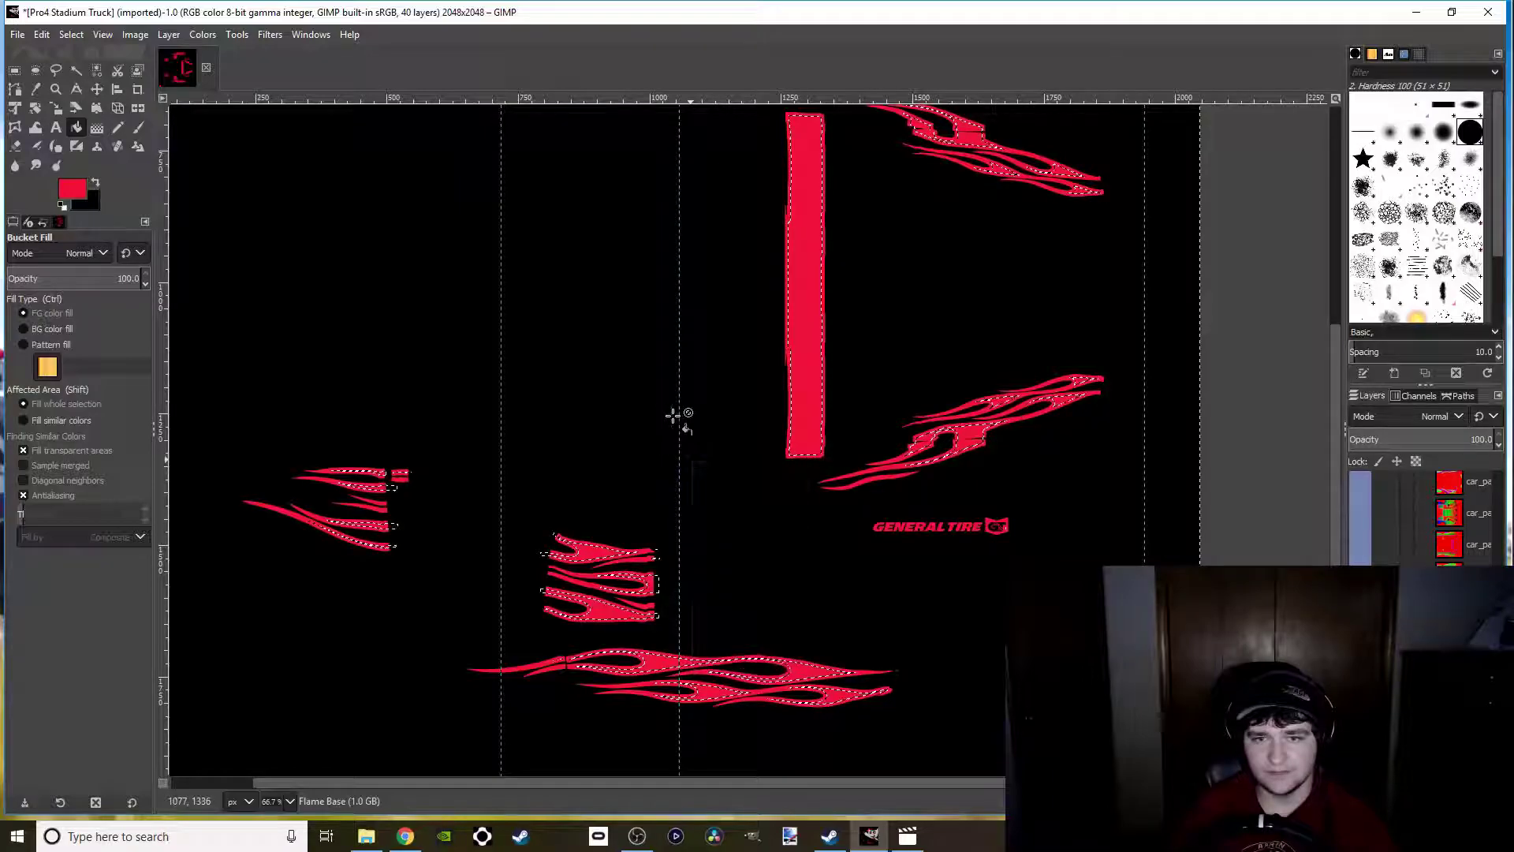
scroll(672, 415, "up", 3)
scroll(673, 416, "left", 1)
scroll(717, 473, "down", 1)
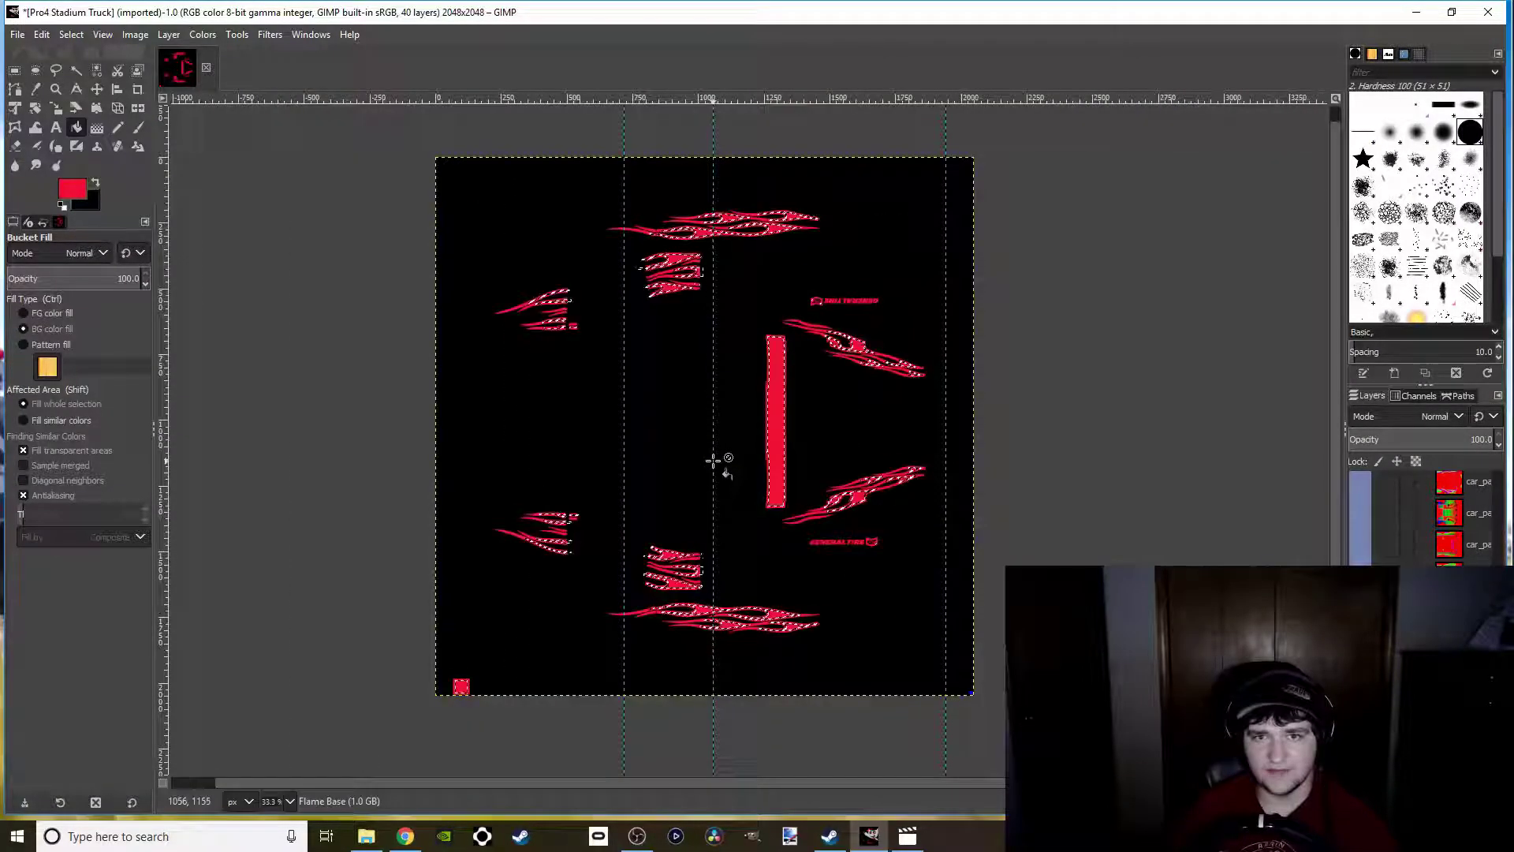
scroll(1420, 517, "down", 1)
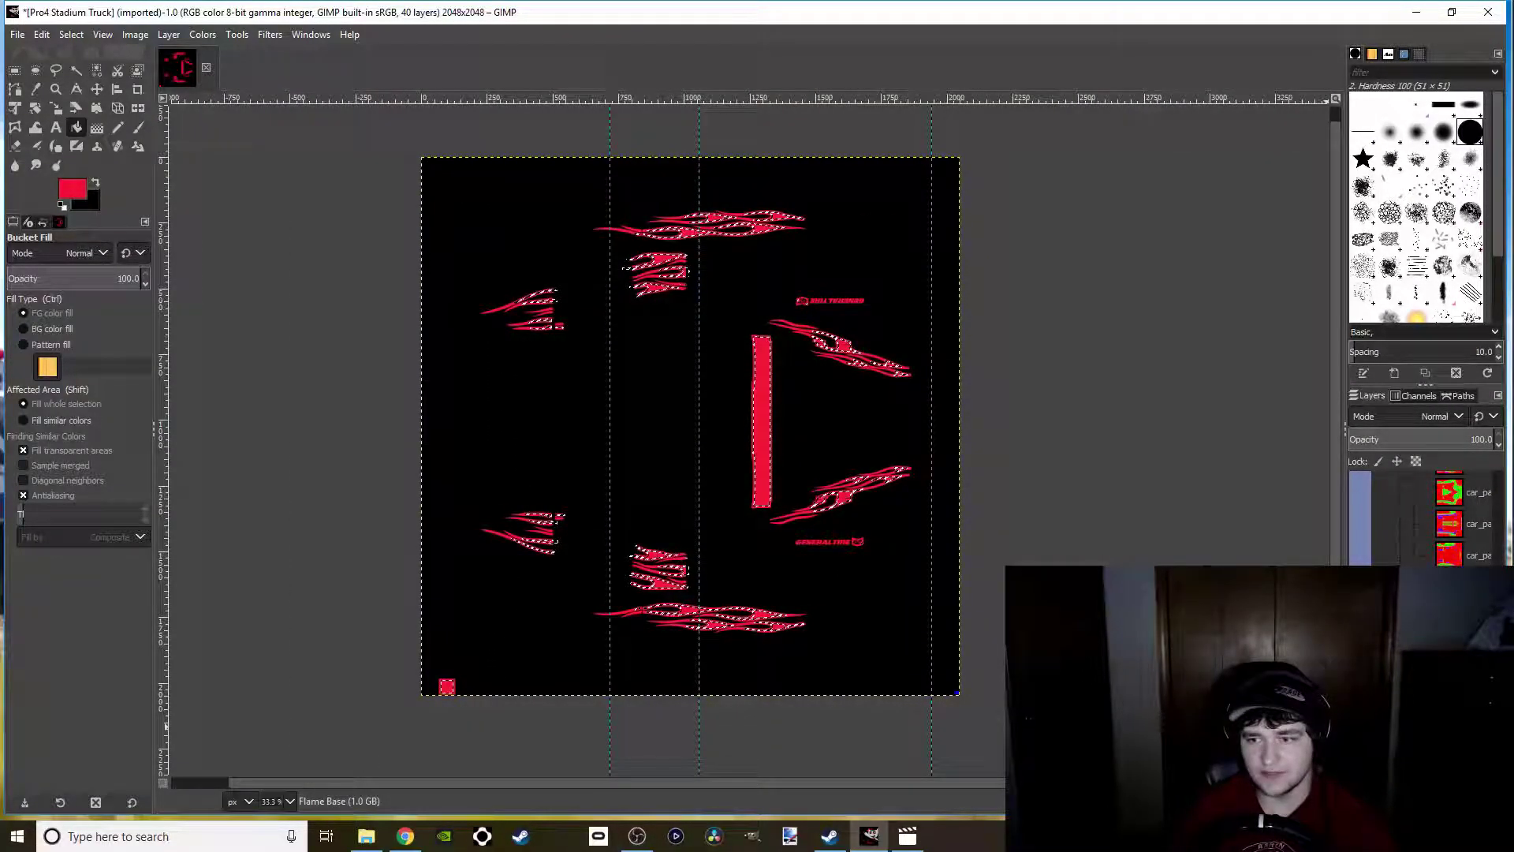
key("1")
left_click_drag(465, 523, 537, 584)
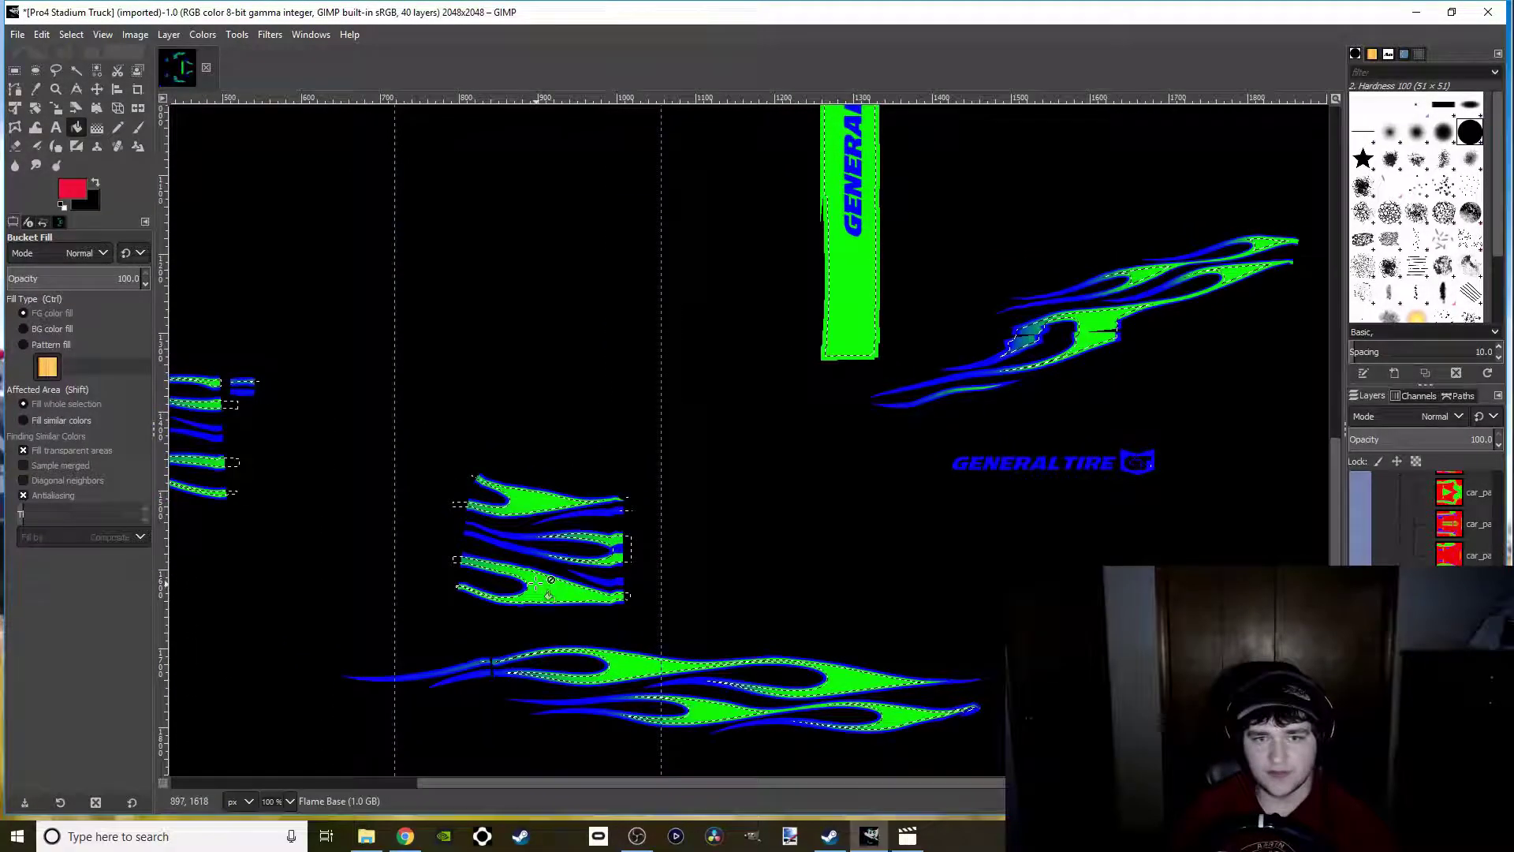
scroll(473, 528, "down", 3)
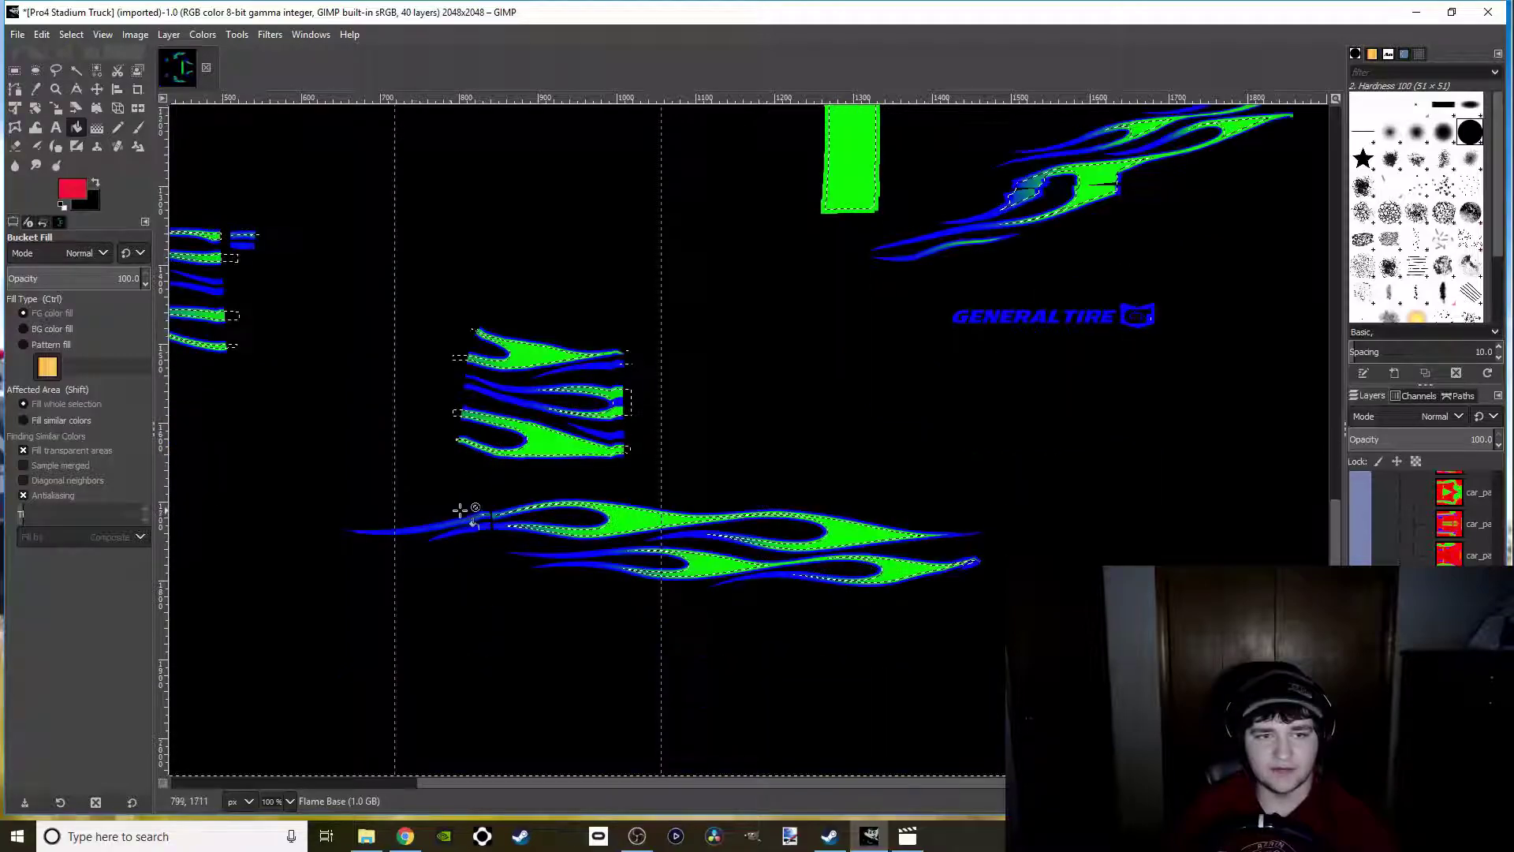
scroll(424, 446, "down", 3)
scroll(487, 520, "up", 2)
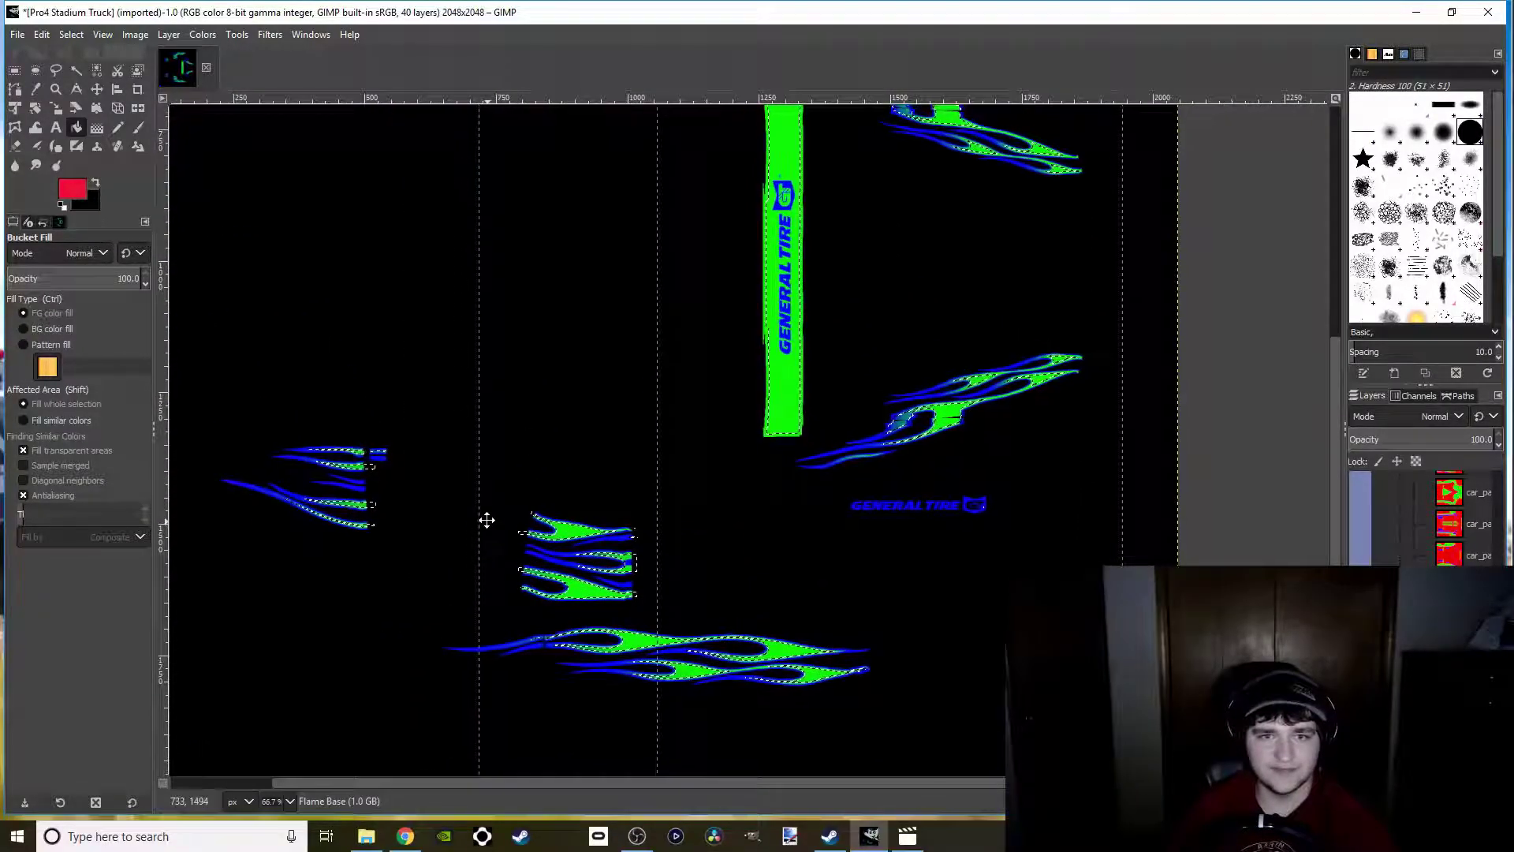
scroll(534, 541, "up", 3)
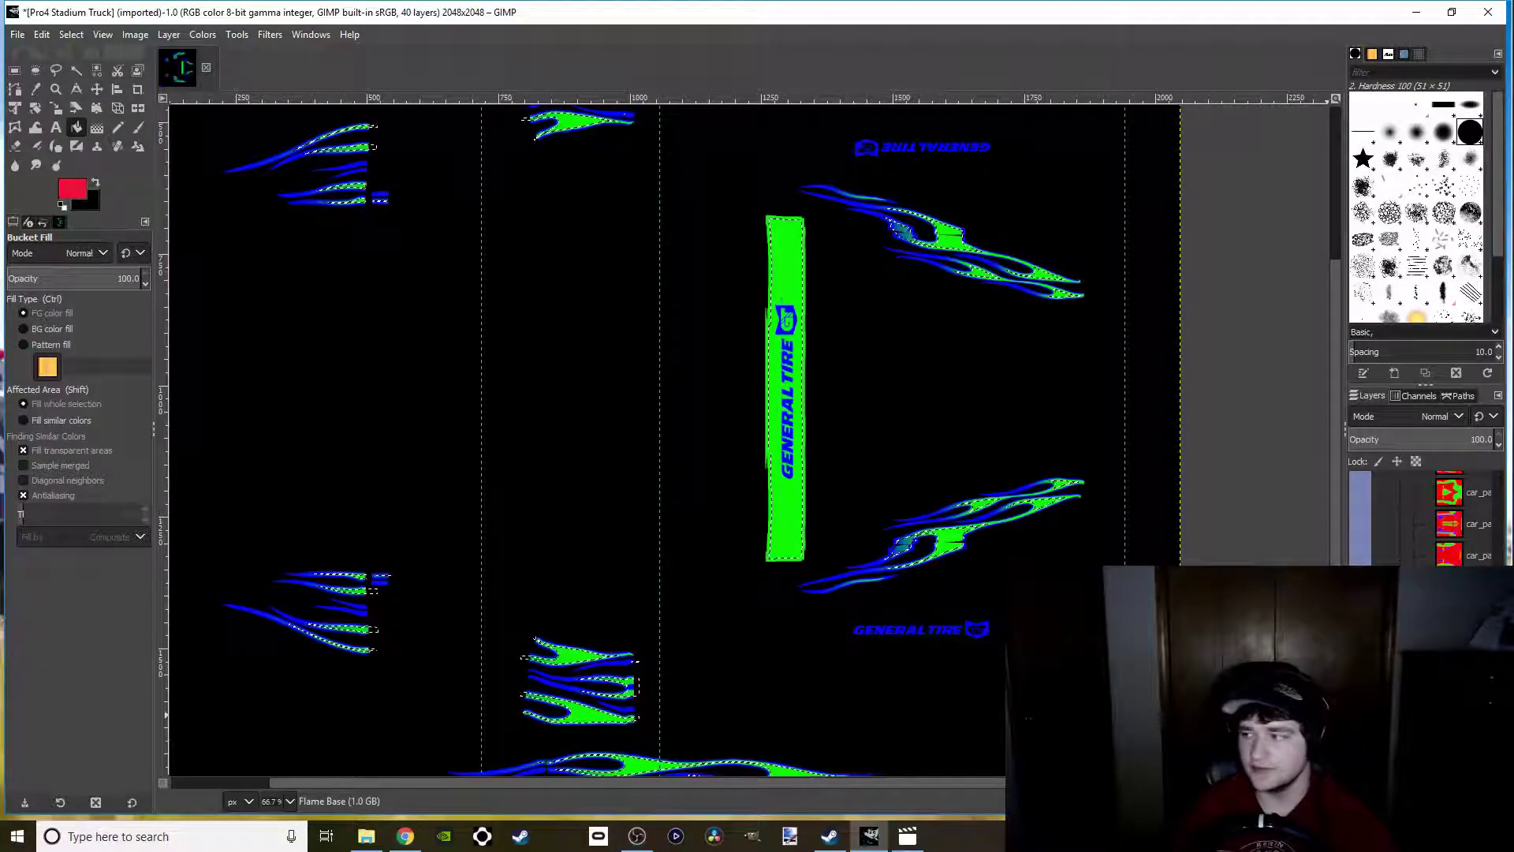
scroll(554, 500, "up", 1)
Subtract the tall green General Tire banner from the selection with a freehand outline around it
key("f")
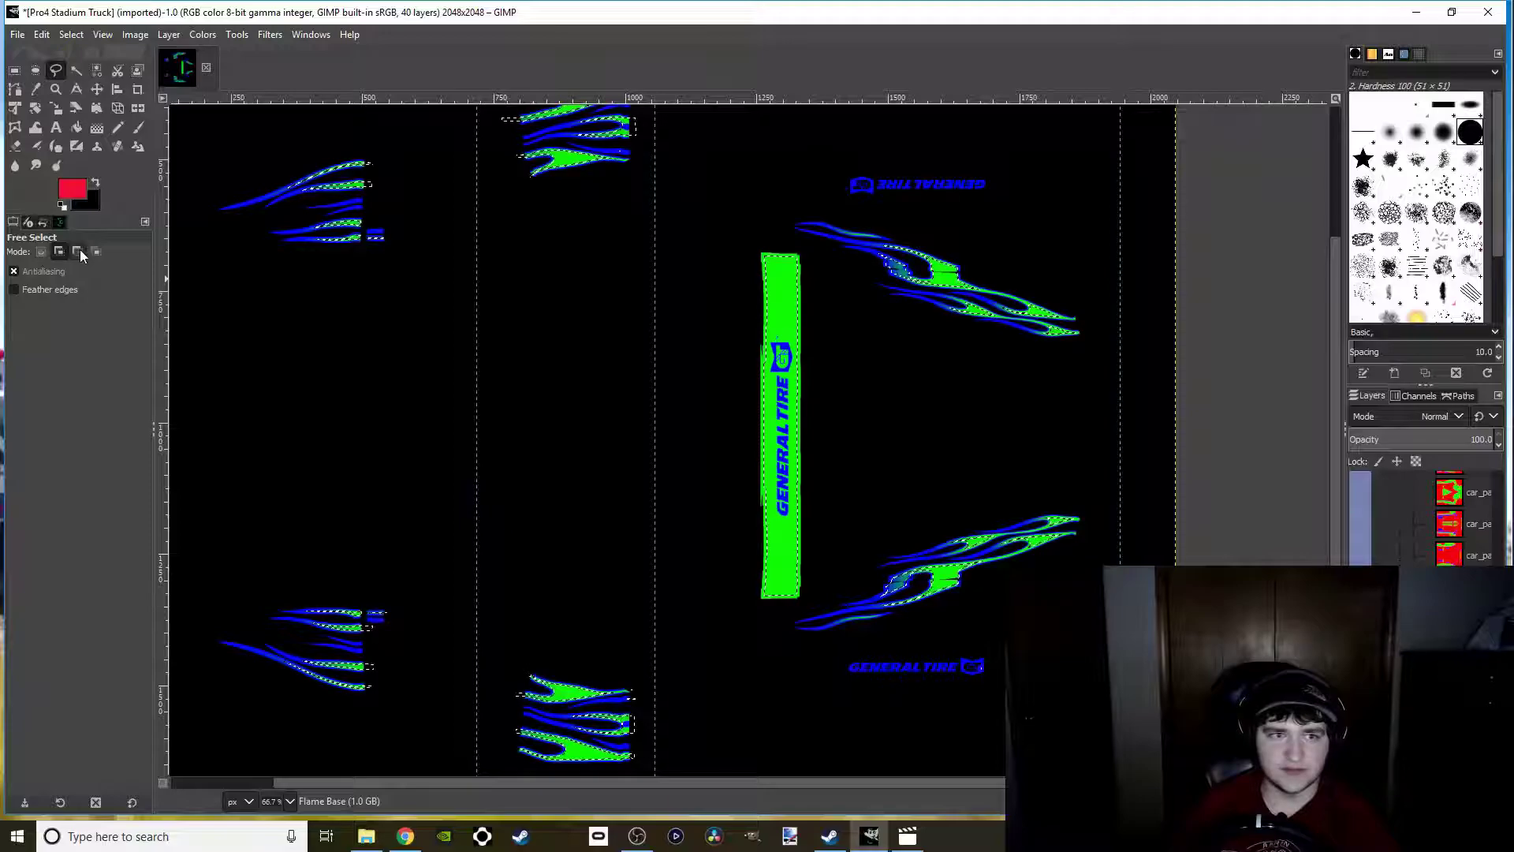
left_click(96, 251)
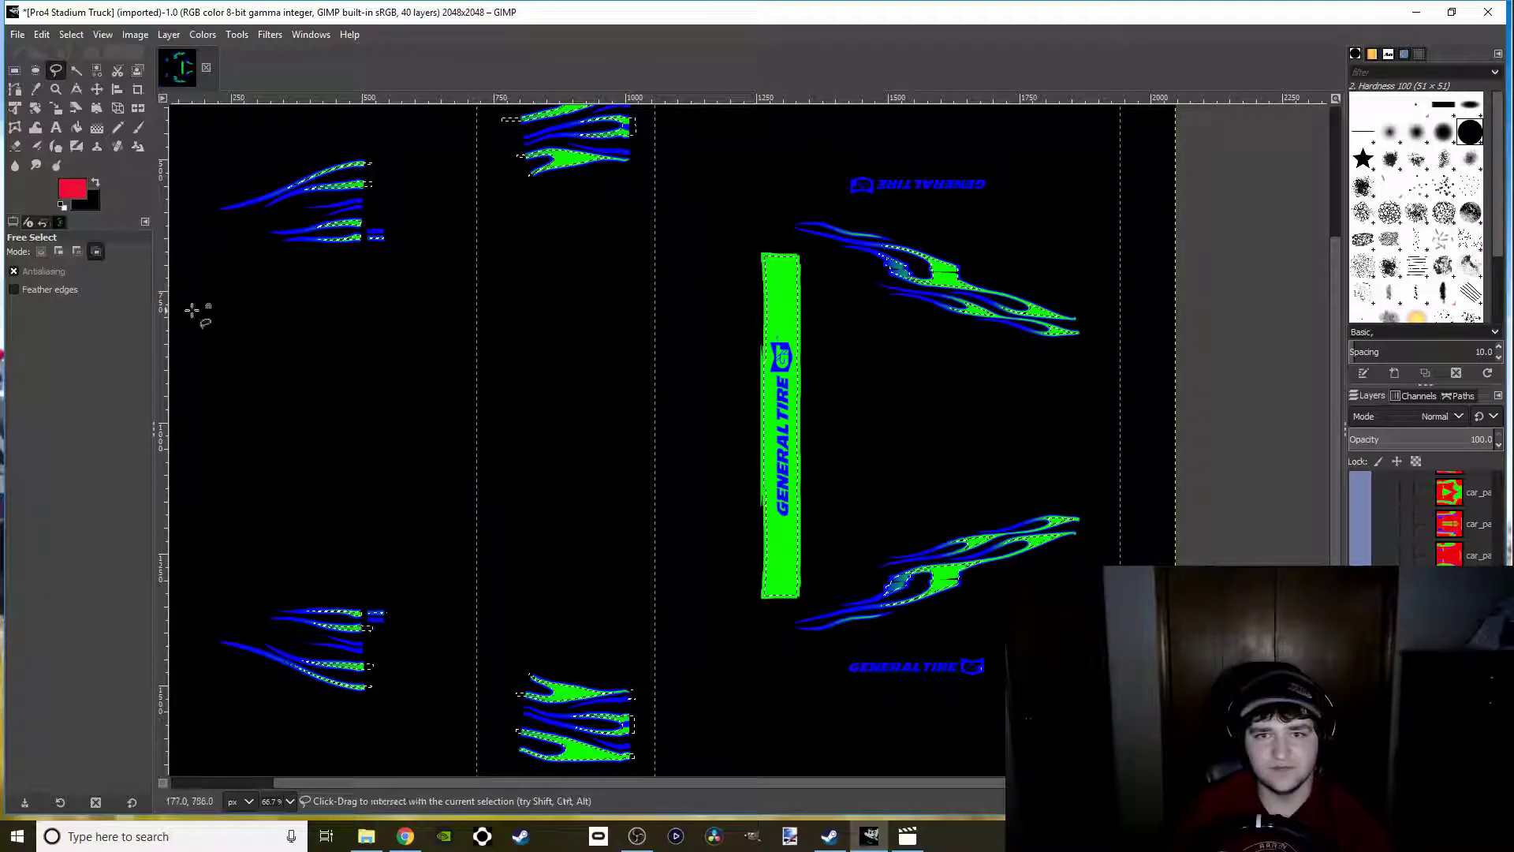
left_click(77, 250)
left_click(742, 237)
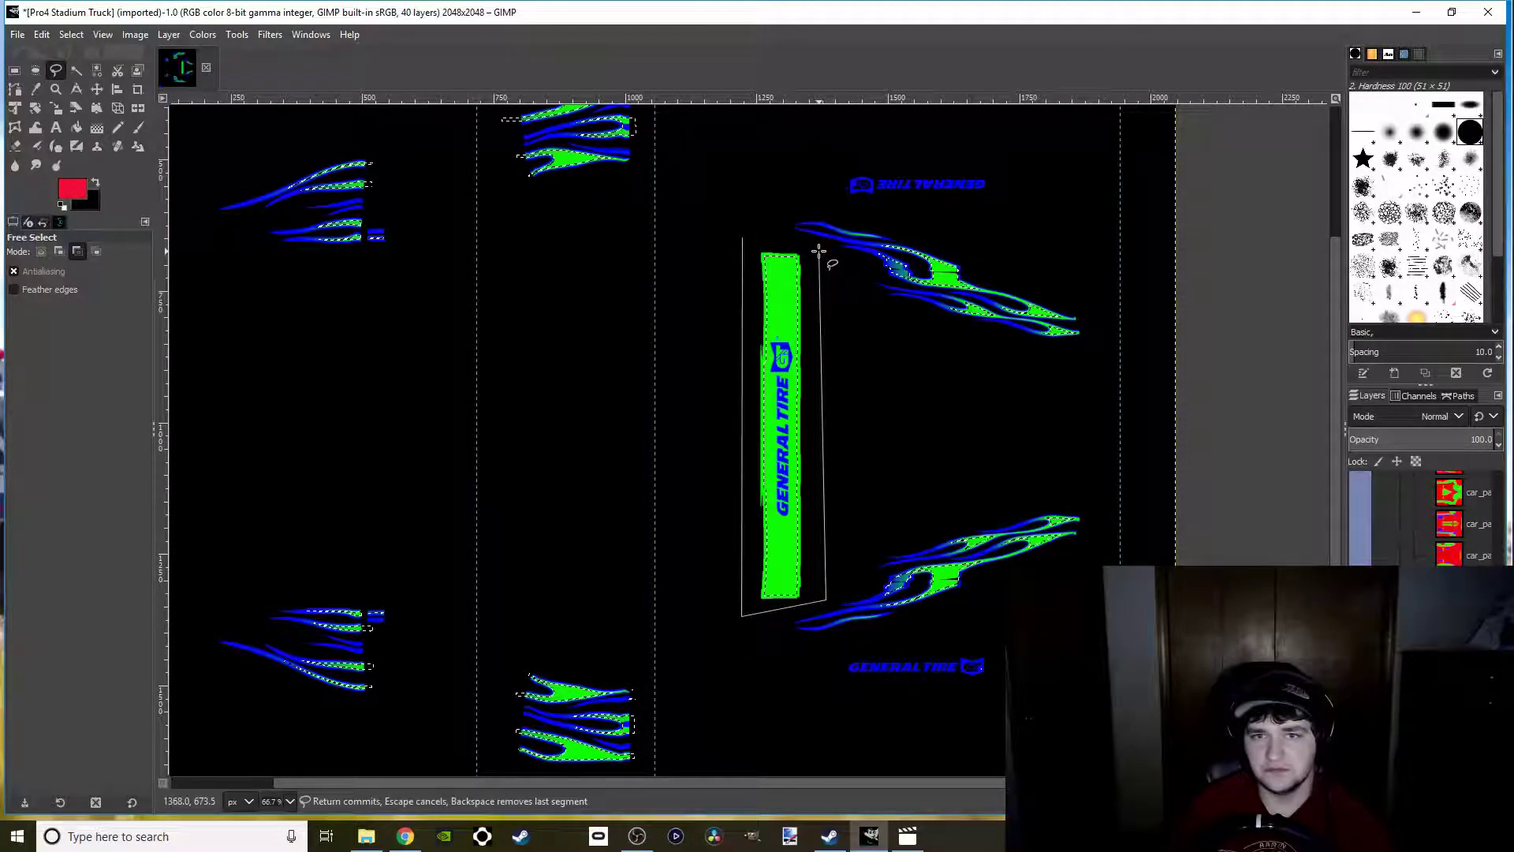
key("Return")
Subtract the emblem of the lower blue General Tire logo from the selection
scroll(986, 696, "up", 3)
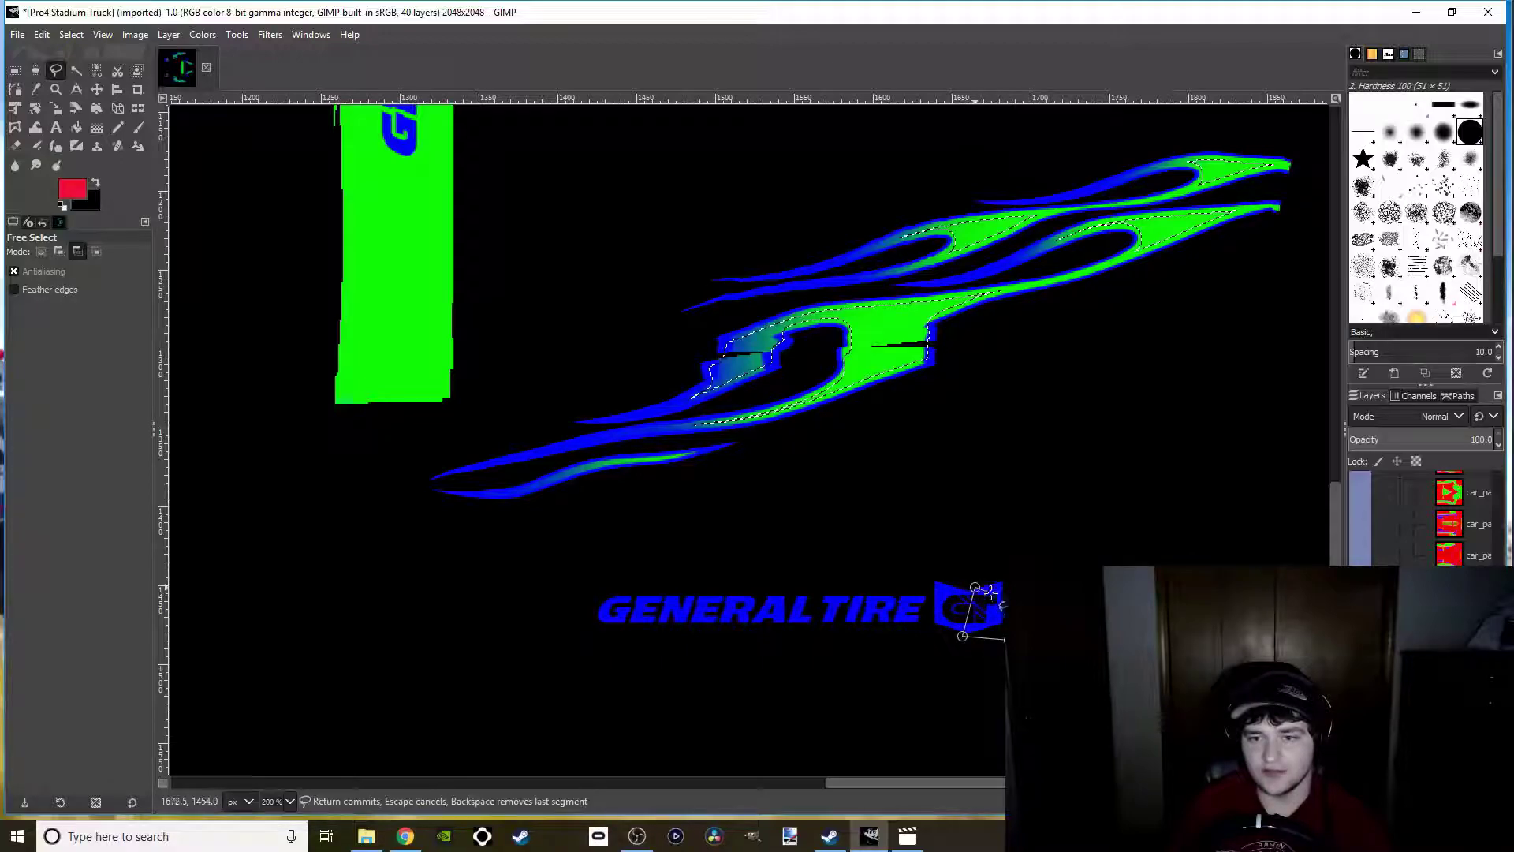
key("Return")
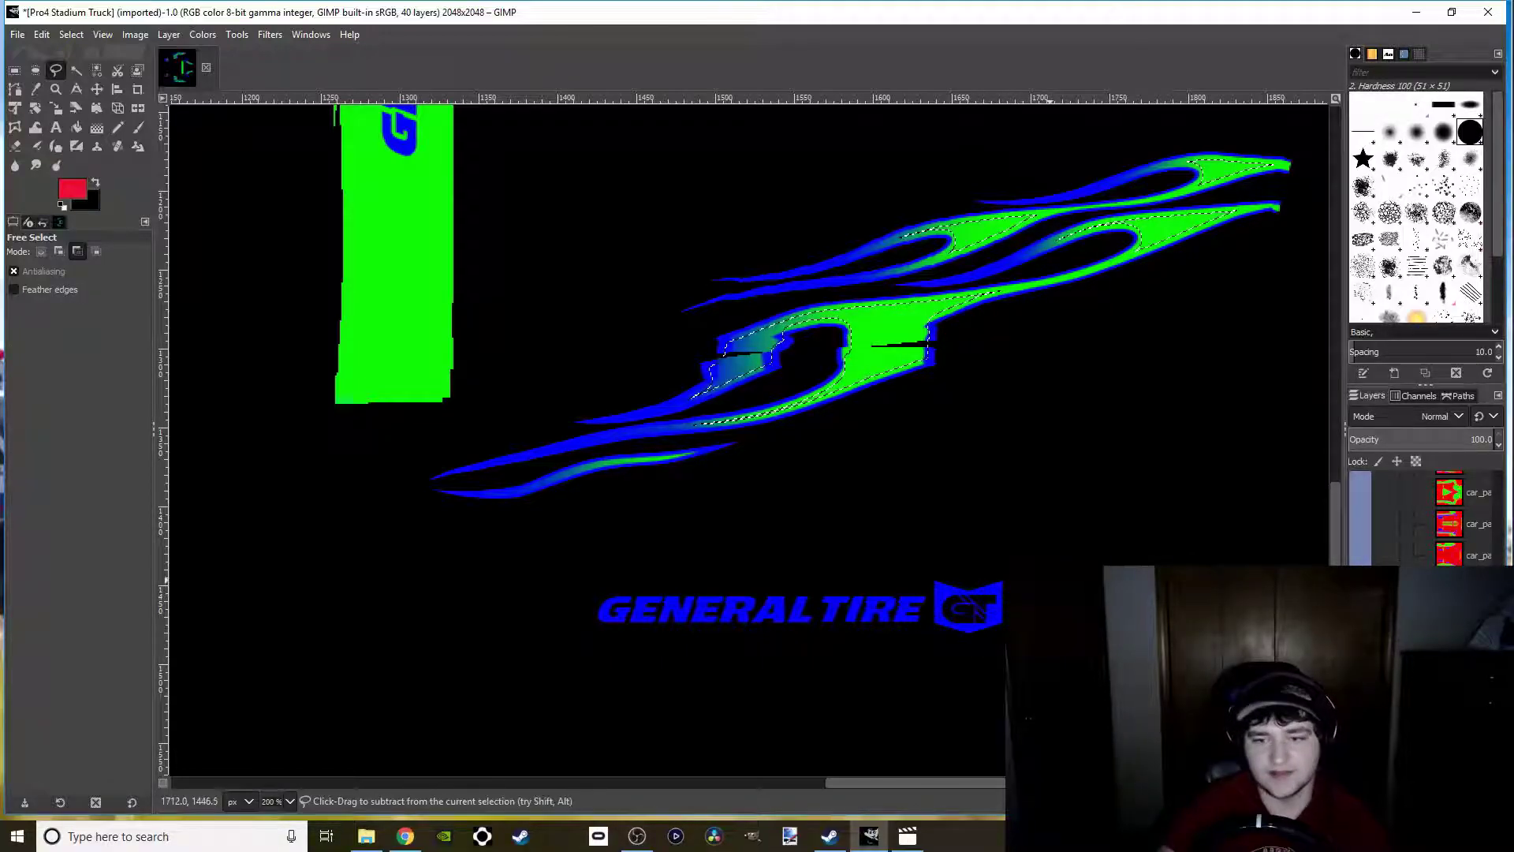
scroll(621, 609, "down", 2)
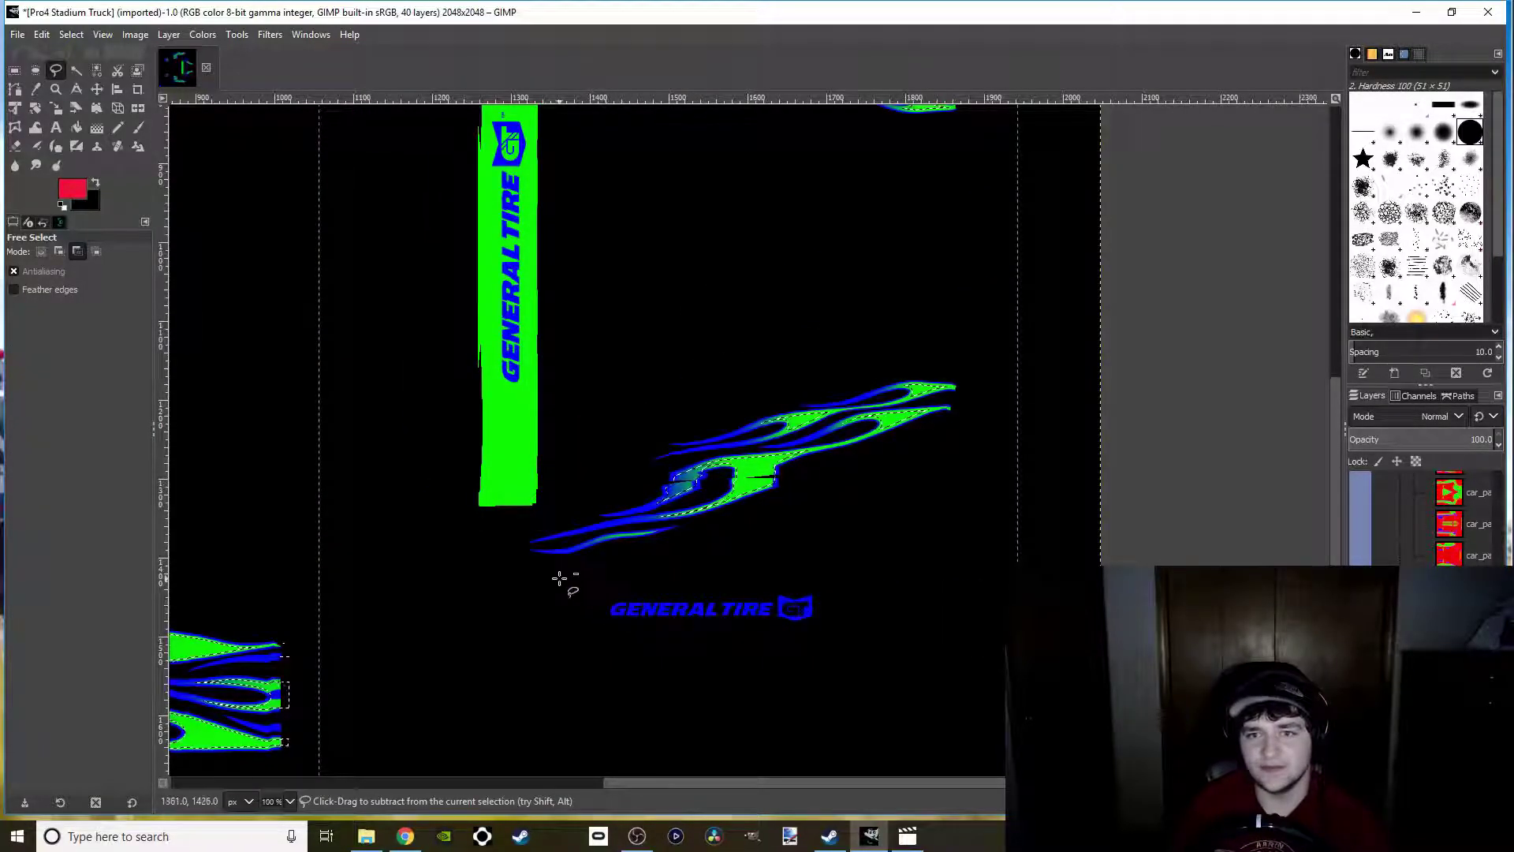
Subtract the emblem of the upper mirrored General Tire logo from the selection with a polygonal outline around it
scroll(560, 580, "down", 2)
scroll(596, 512, "up", 1)
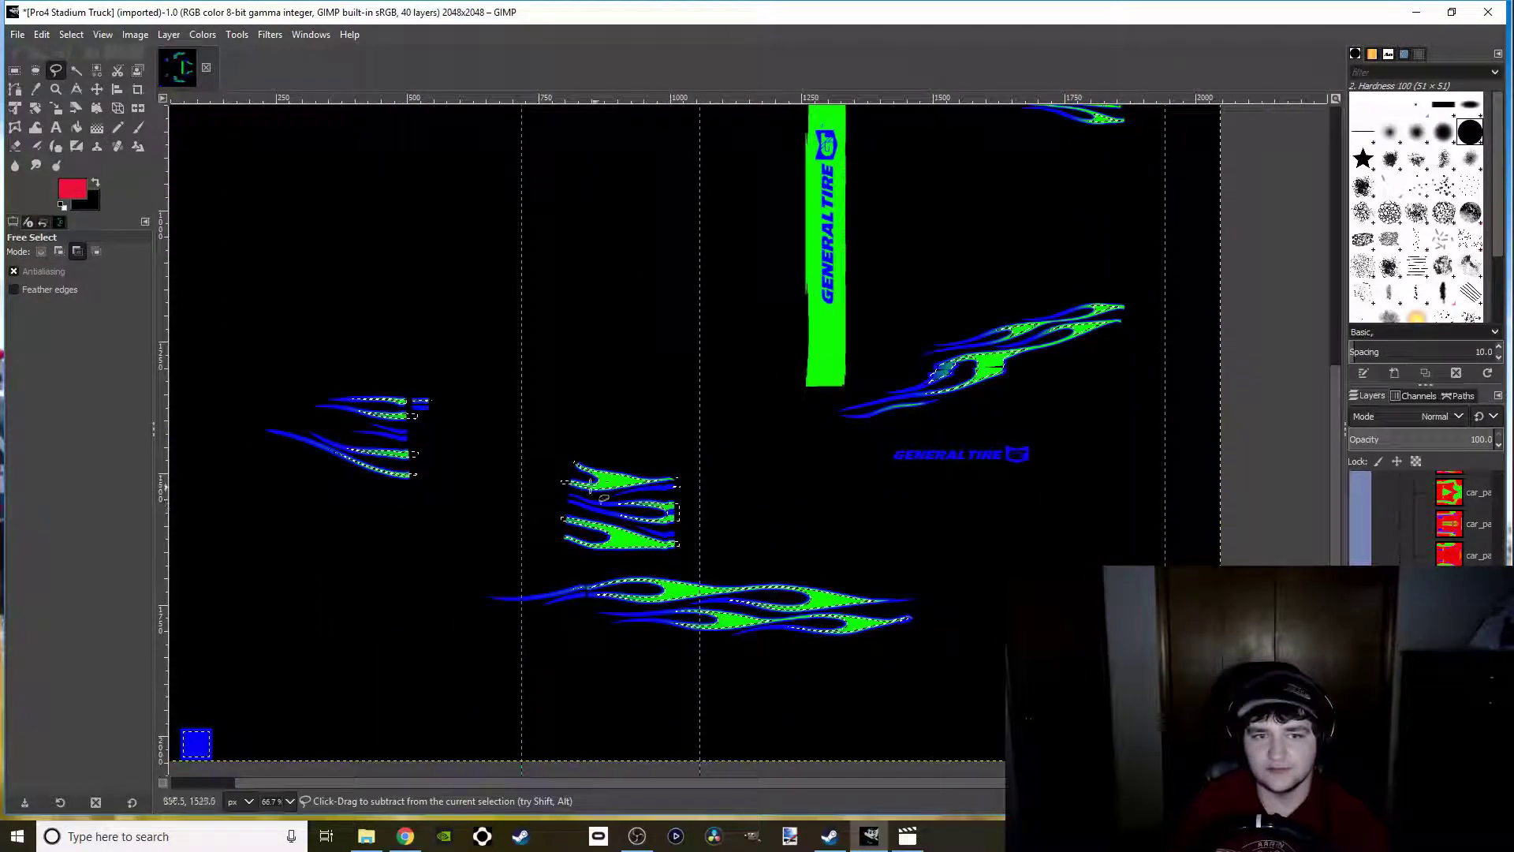
scroll(619, 493, "down", 1)
scroll(534, 423, "up", 2)
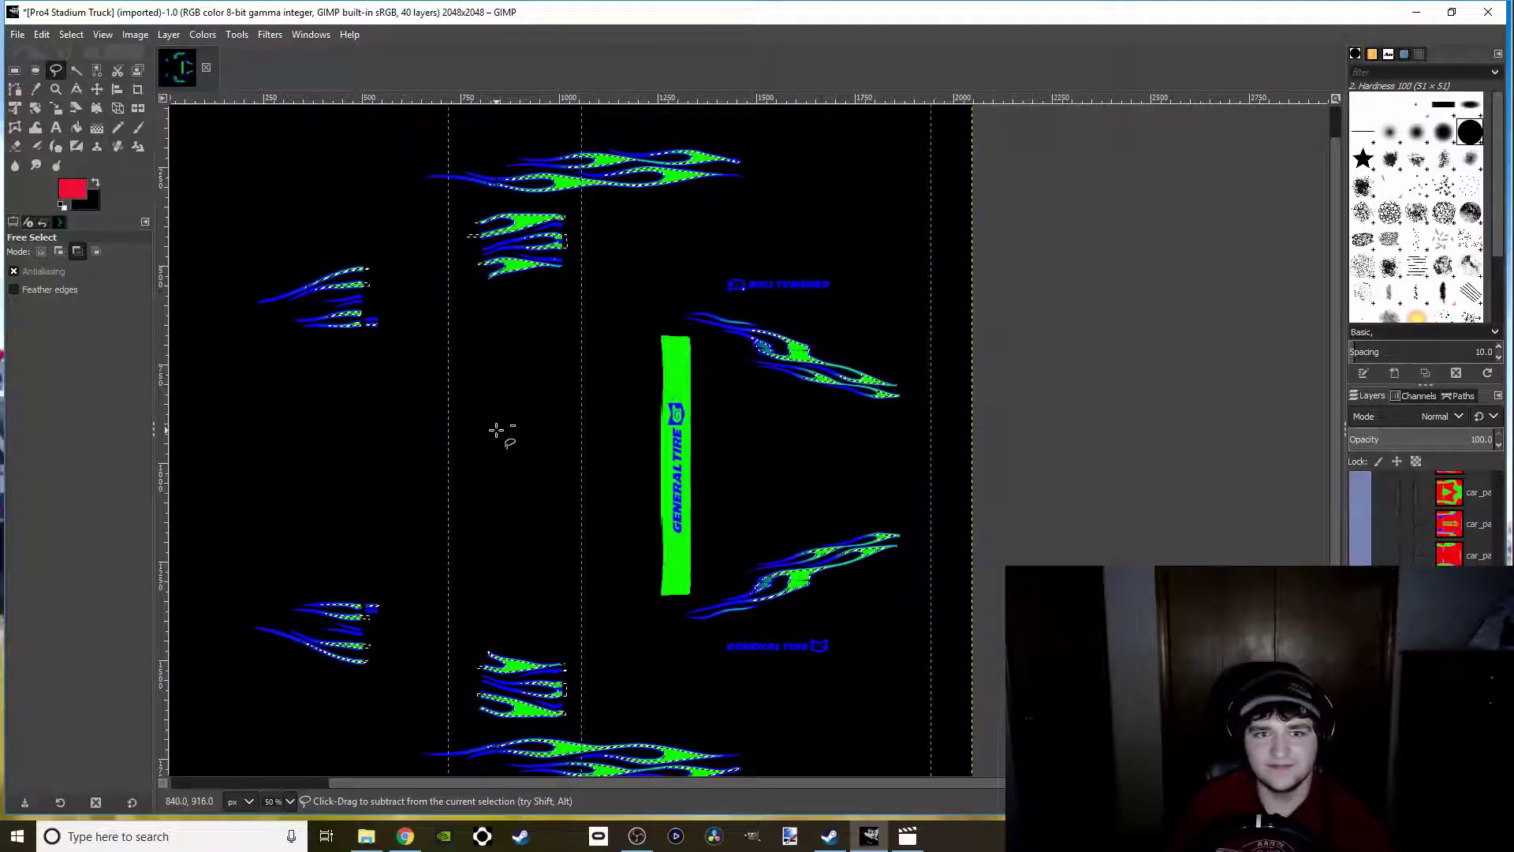
scroll(737, 292, "up", 1)
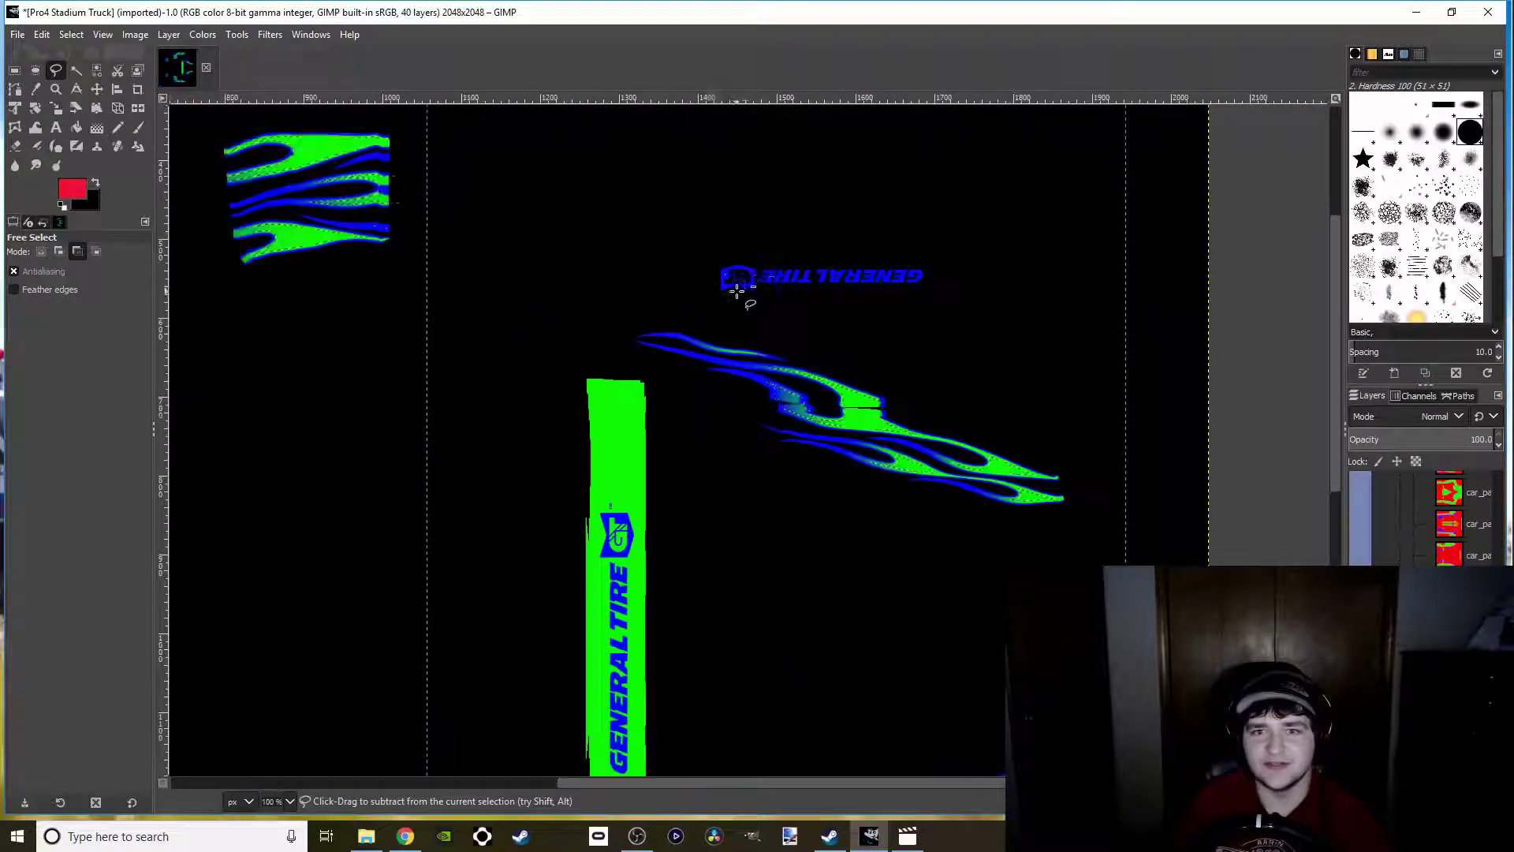
scroll(737, 292, "up", 6)
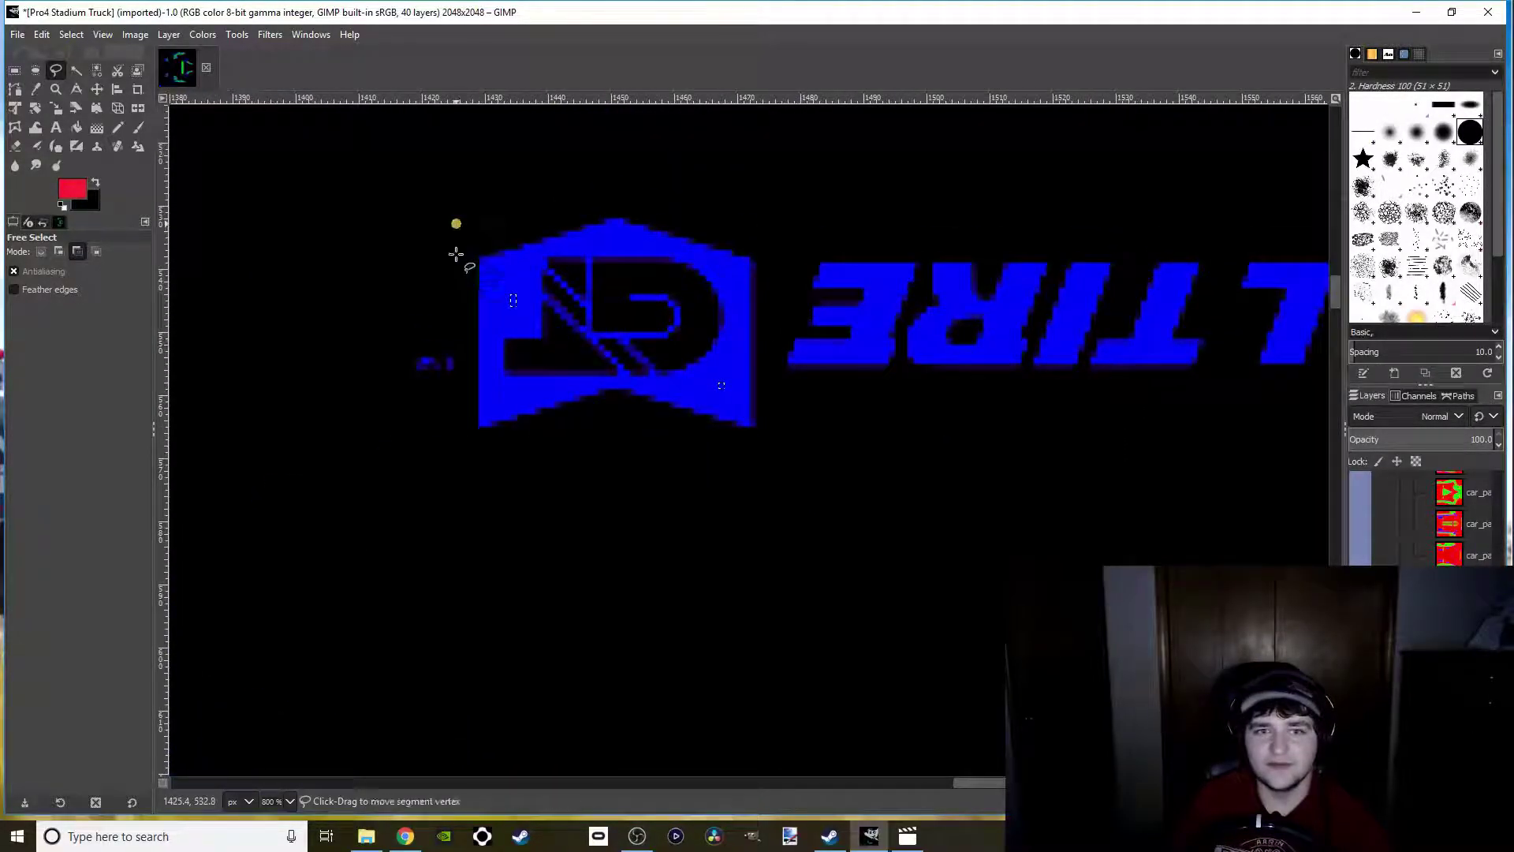
left_click(468, 456)
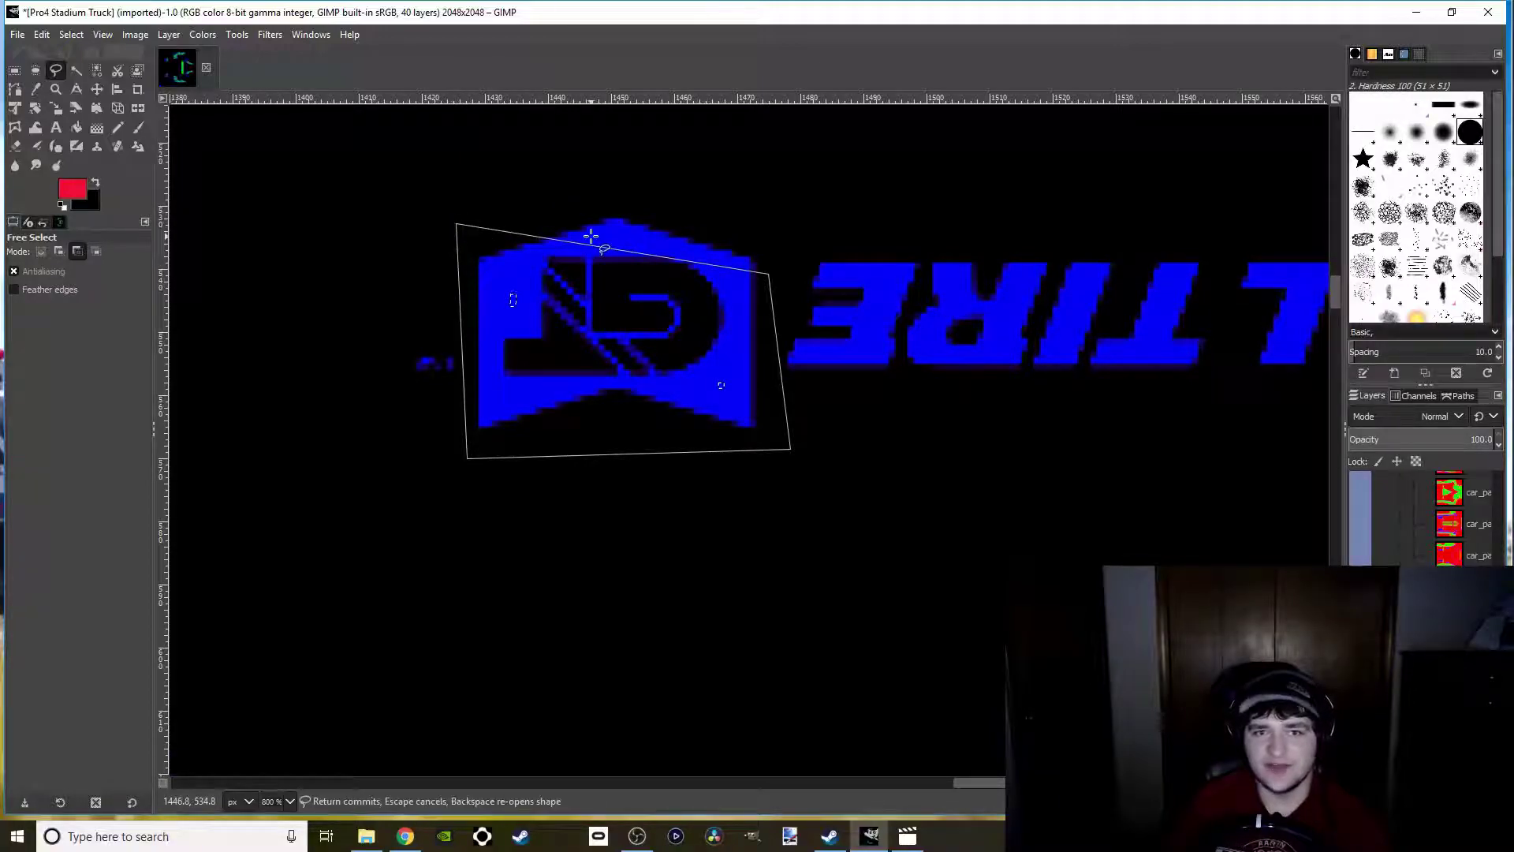
key("Return")
scroll(458, 397, "down", 6)
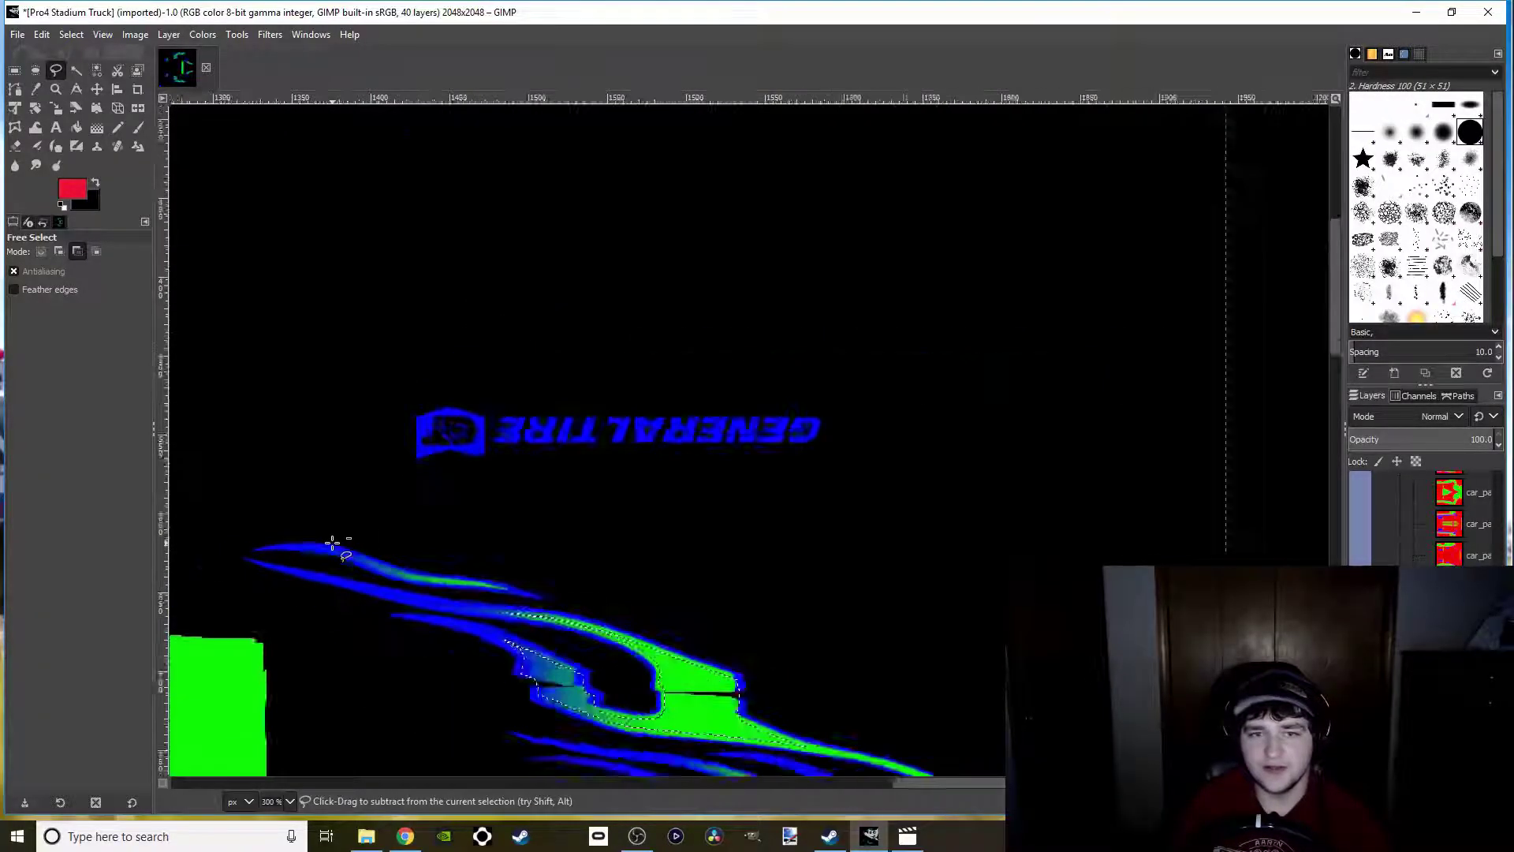
Check the remaining selection across the template and set the foreground colour to grey
scroll(548, 521, "down", 1)
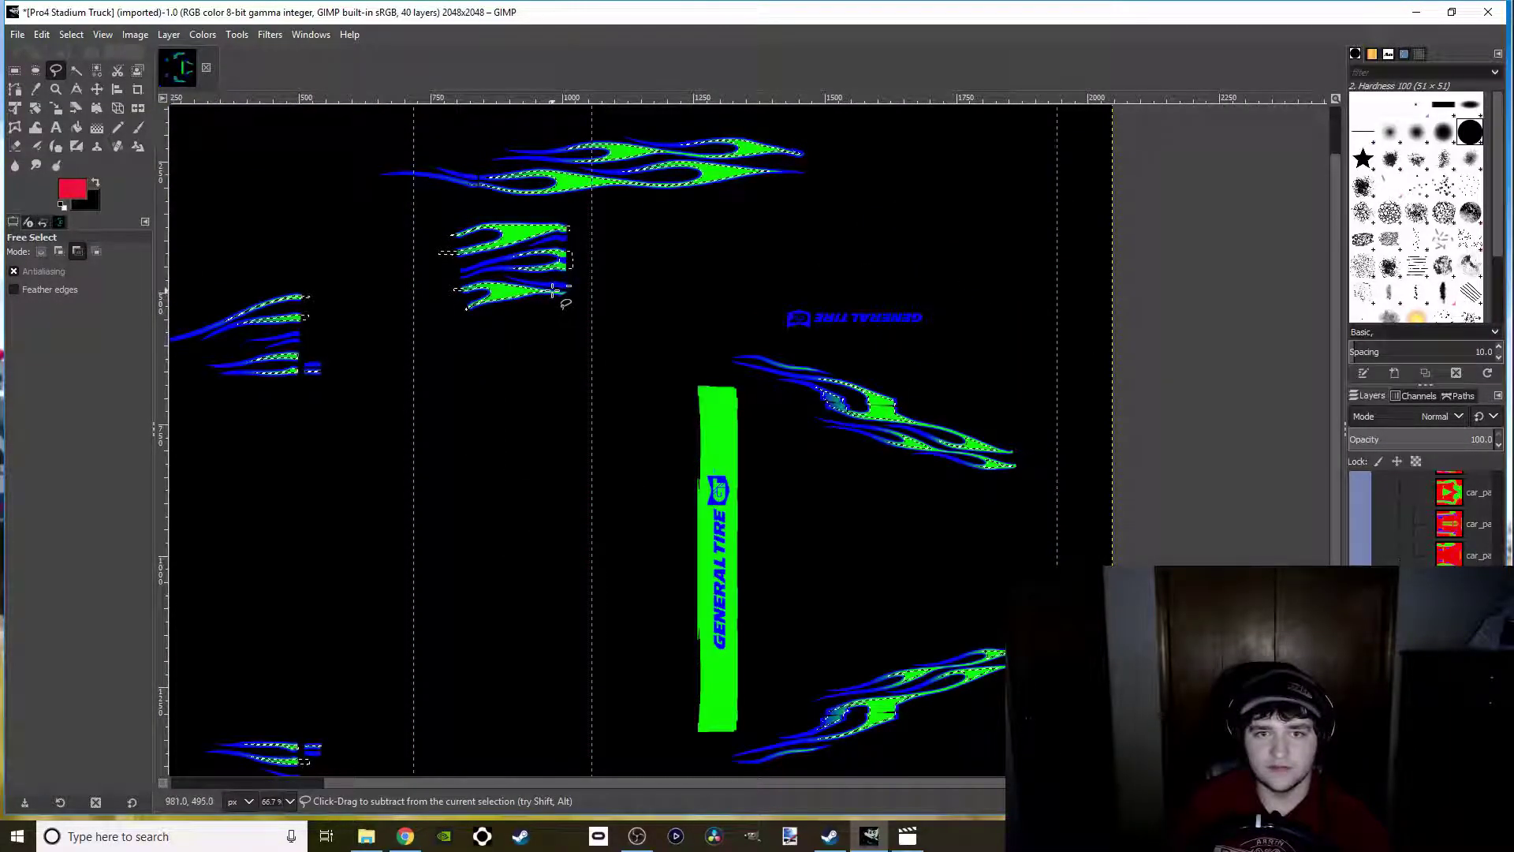
left_click_drag(473, 412, 623, 478)
scroll(623, 479, "down", 8)
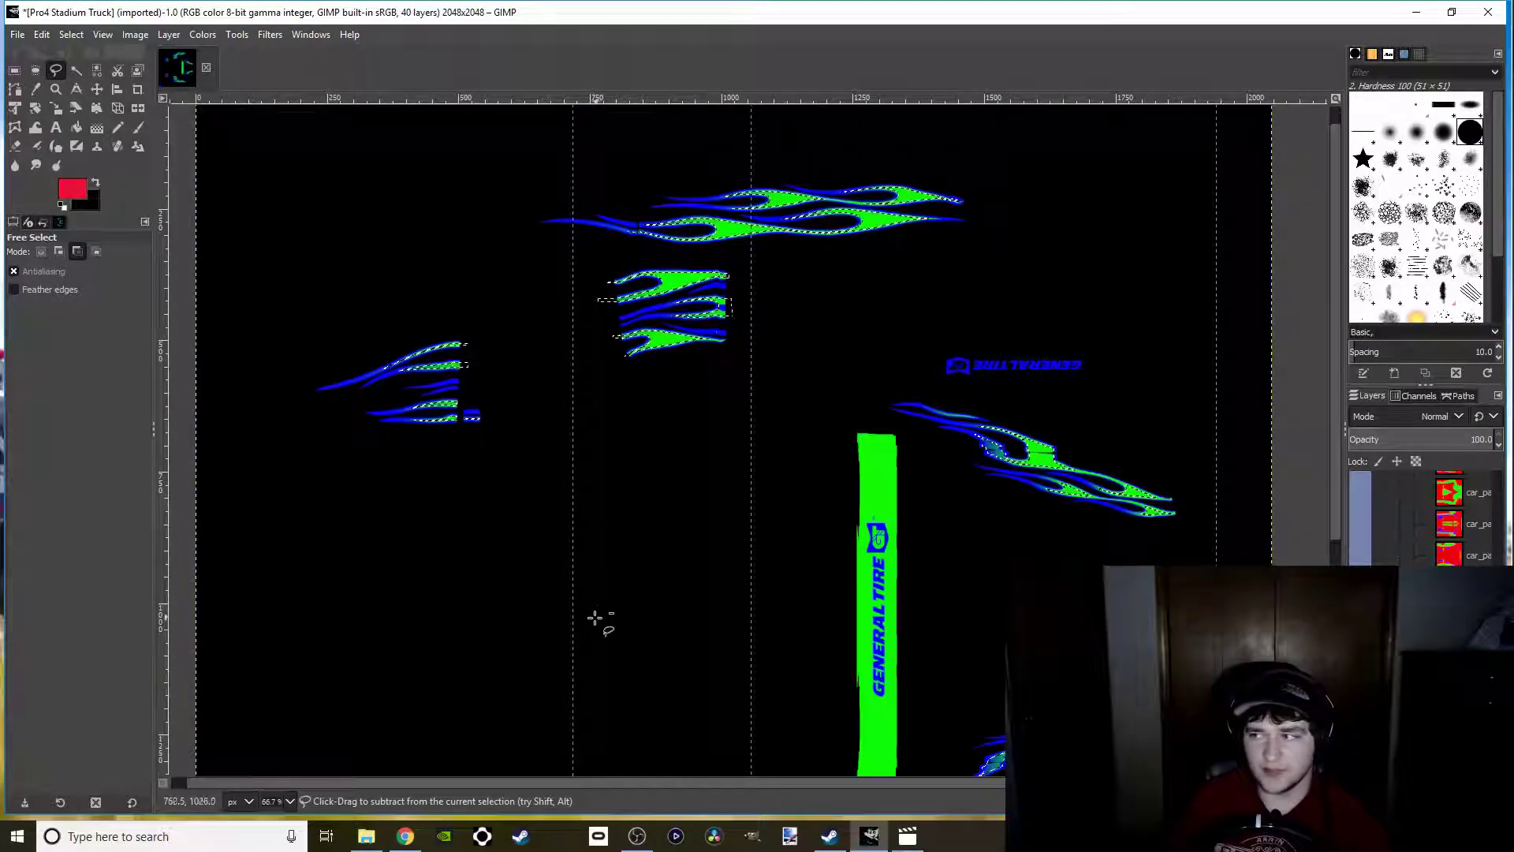
scroll(531, 511, "down", 2)
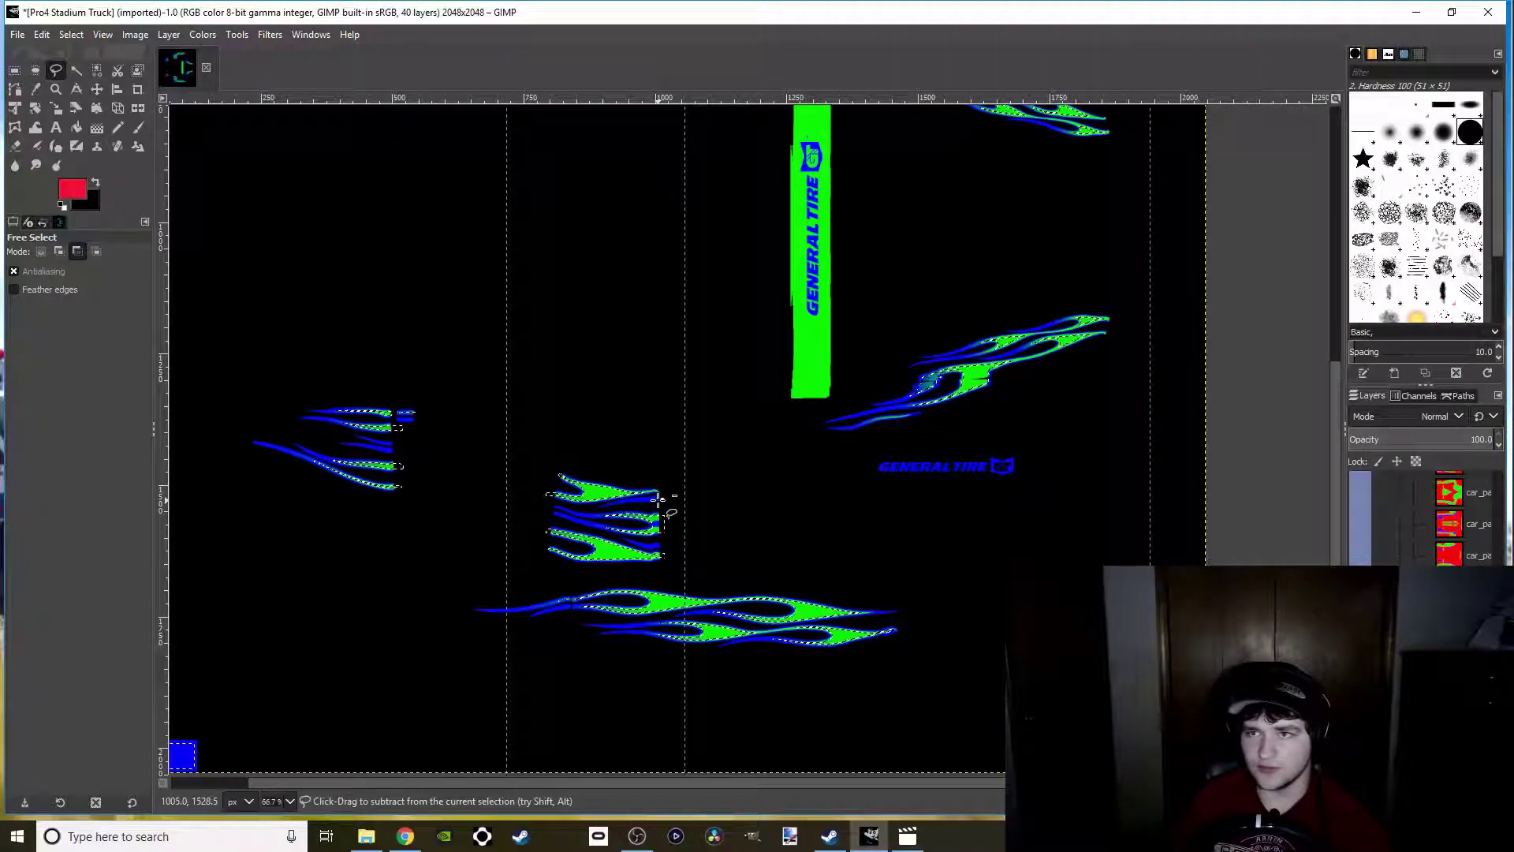
left_click_drag(676, 351, 603, 447)
left_click(79, 191)
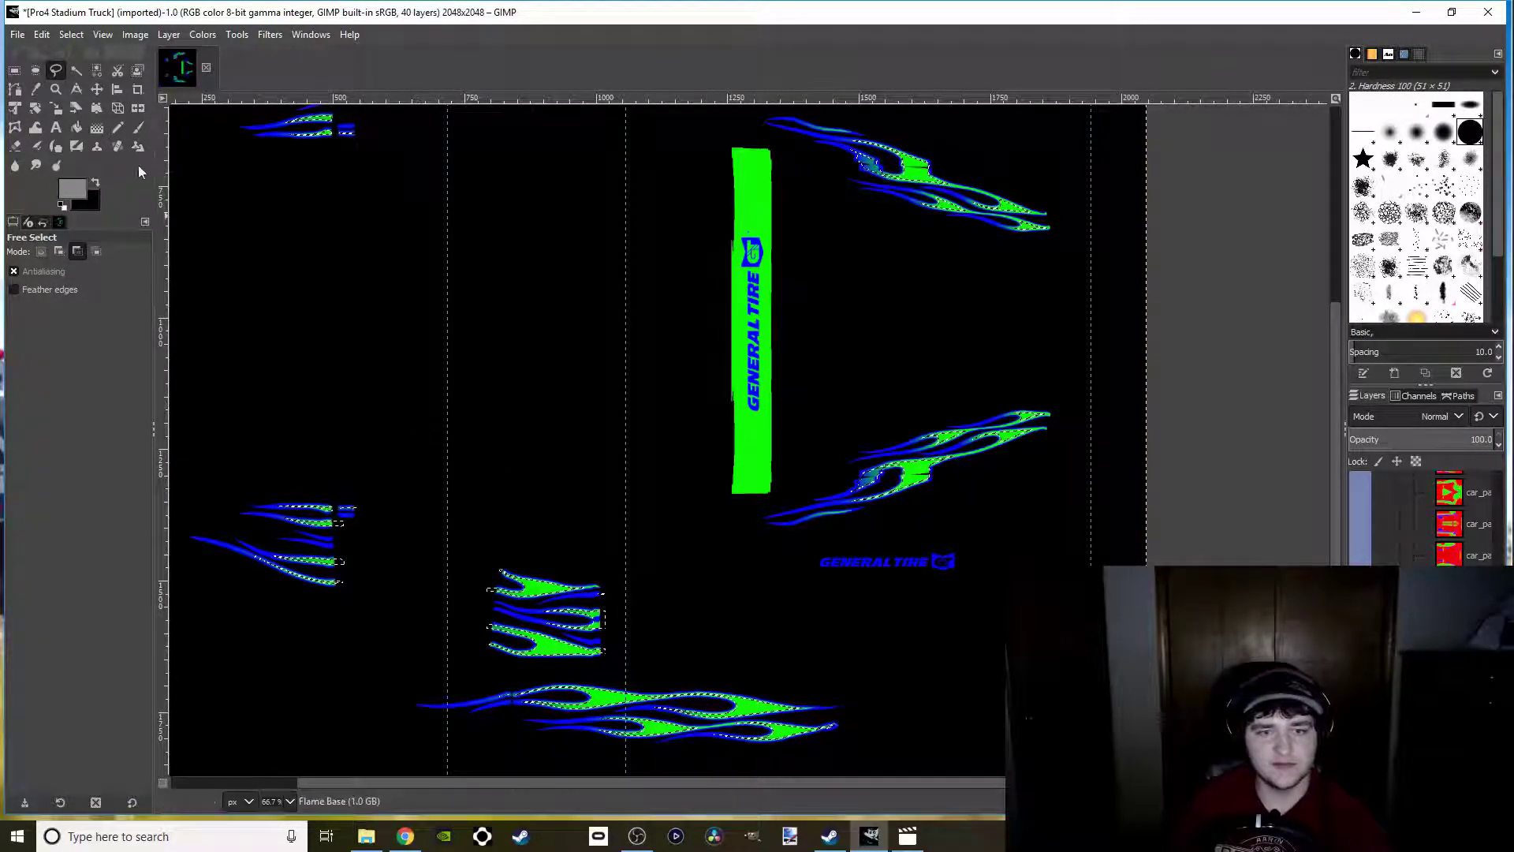
Try to bucket-fill the shrunken flame selection with grey on the hidden Flame Base layer
left_click(75, 127)
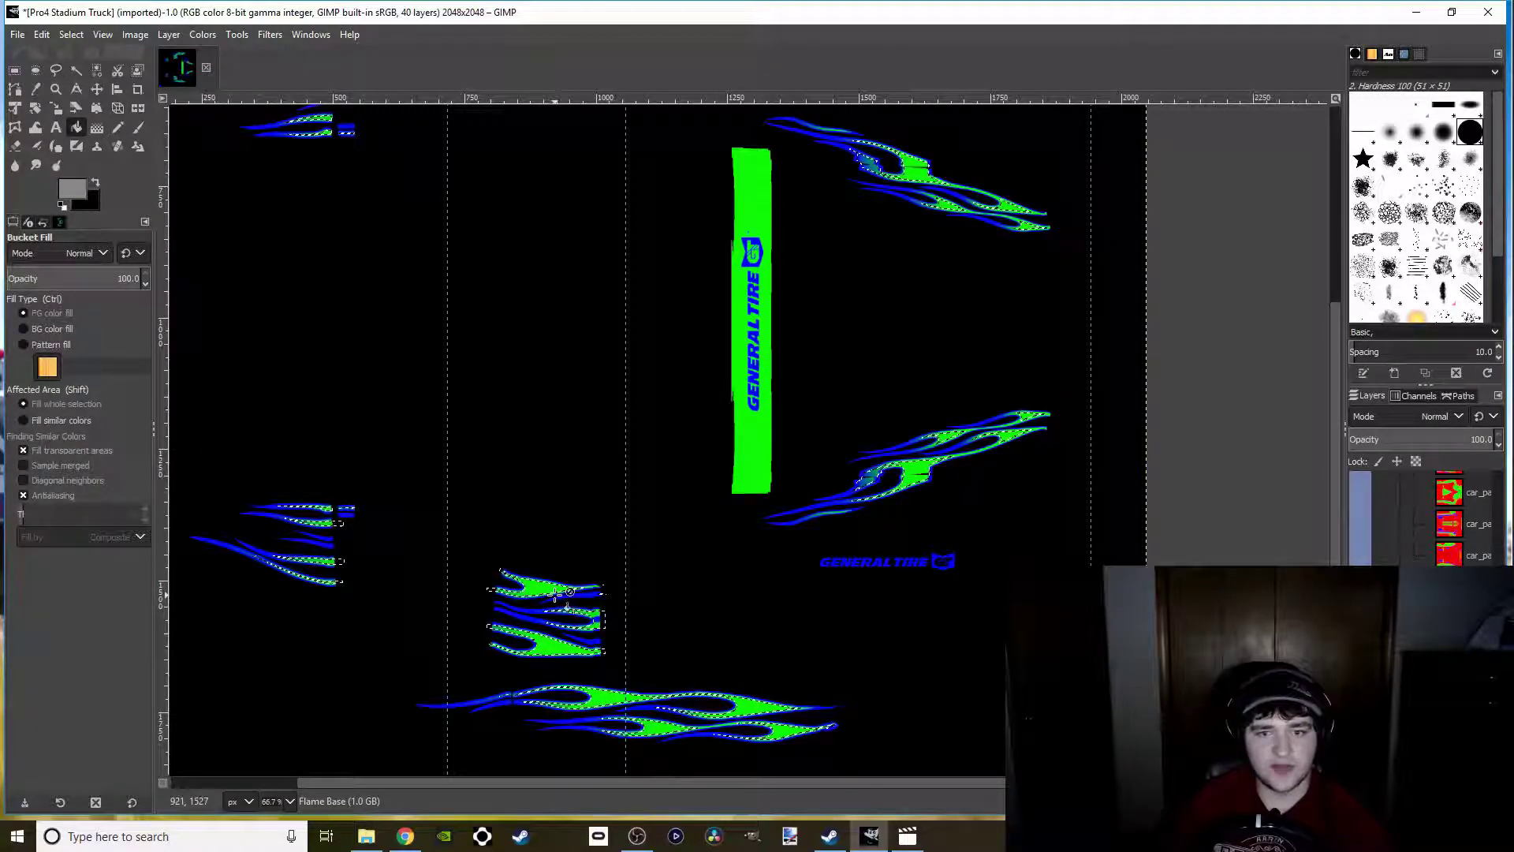
left_click(586, 611)
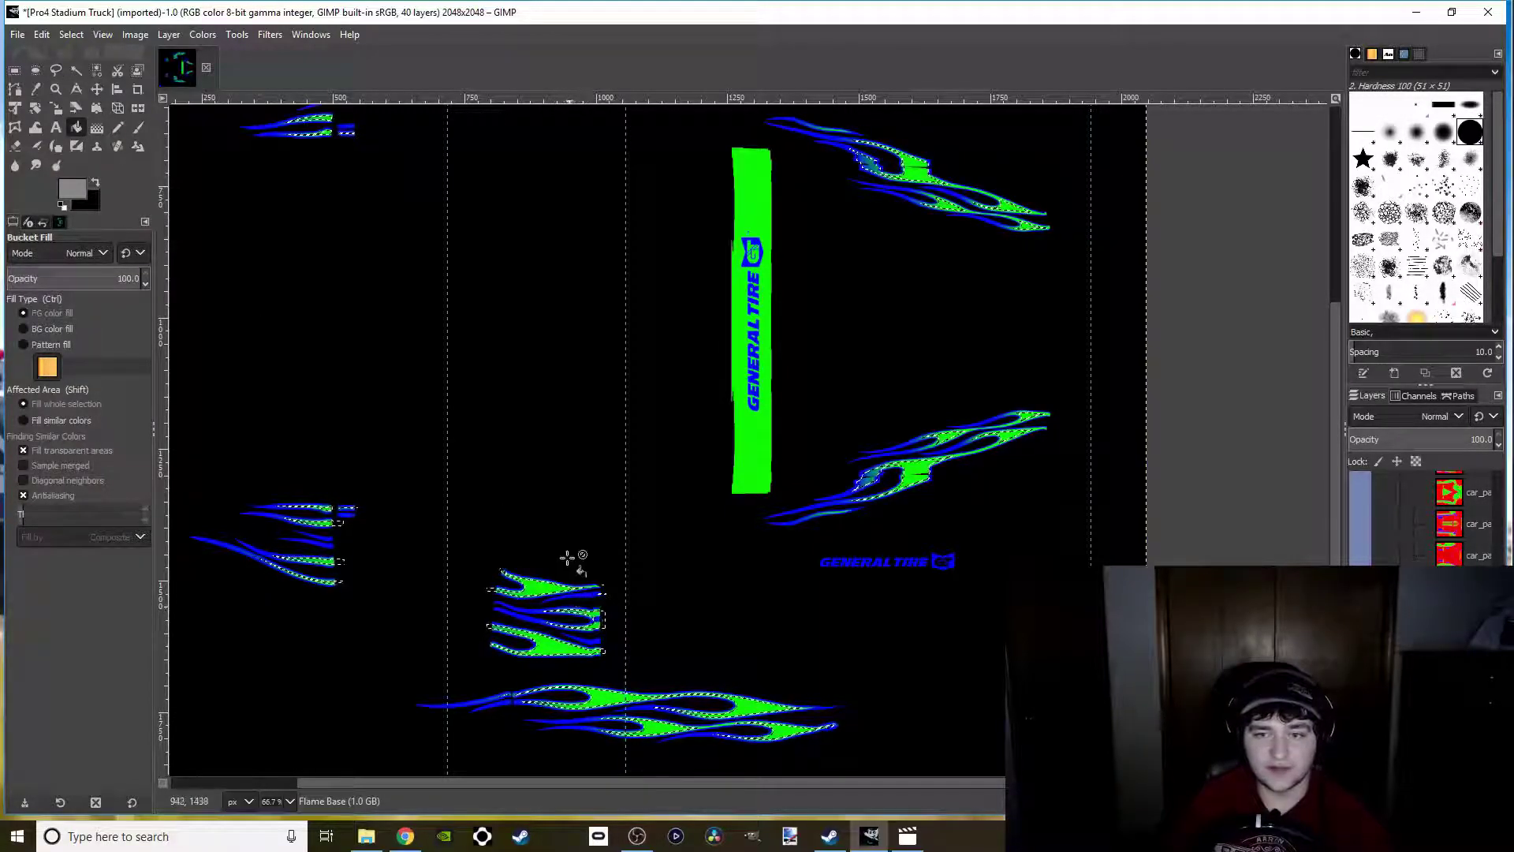
scroll(567, 514, "up", 5)
scroll(566, 514, "right", 1)
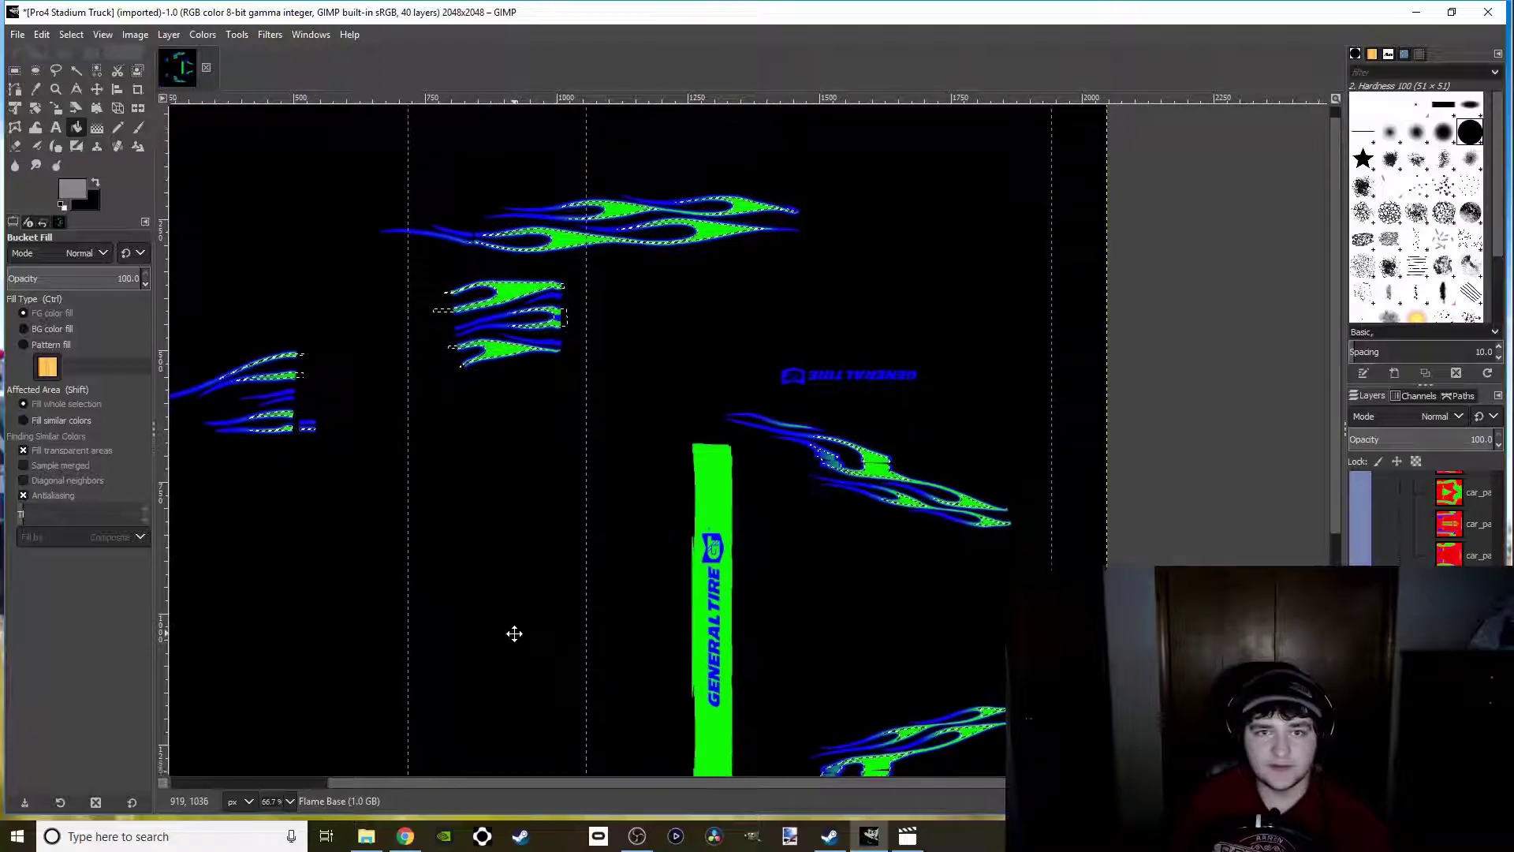
left_click(559, 247)
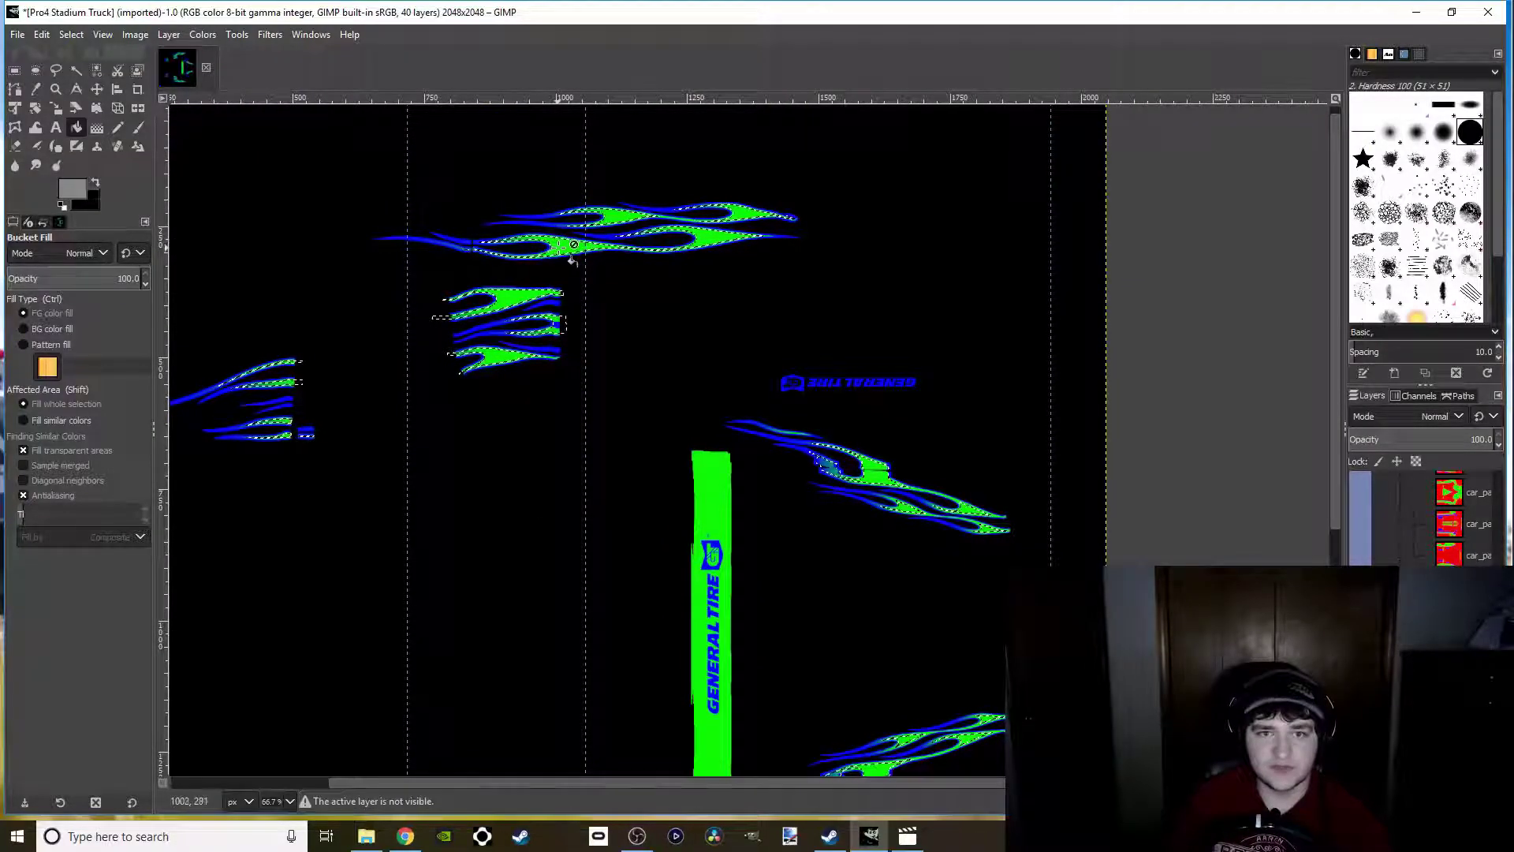
Show the red Flame Base layer and add a new layer named Flame Base
key("ctrl+z")
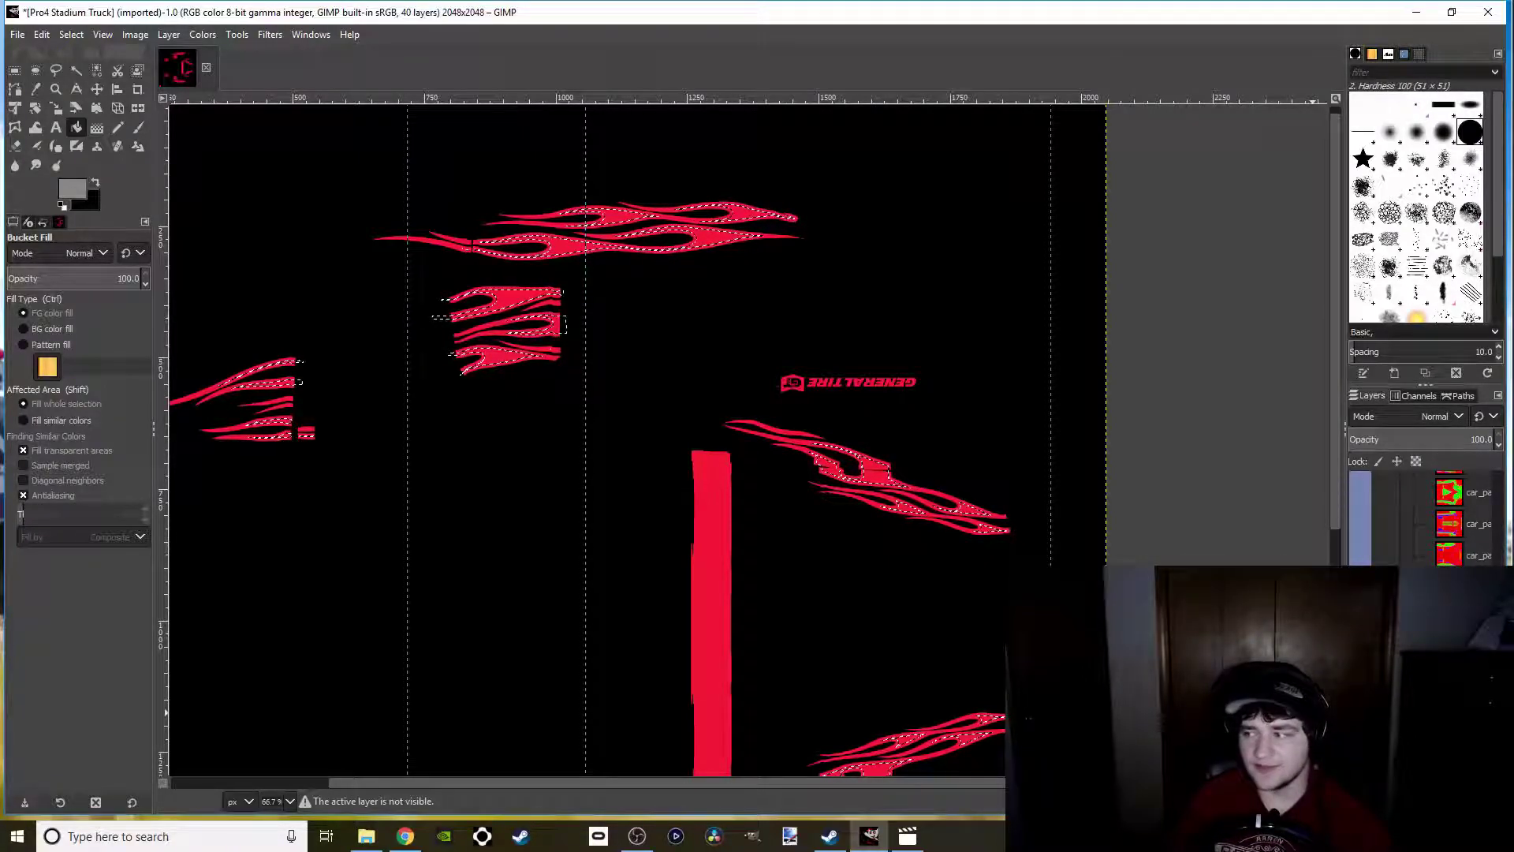
key("ctrl+shift+n")
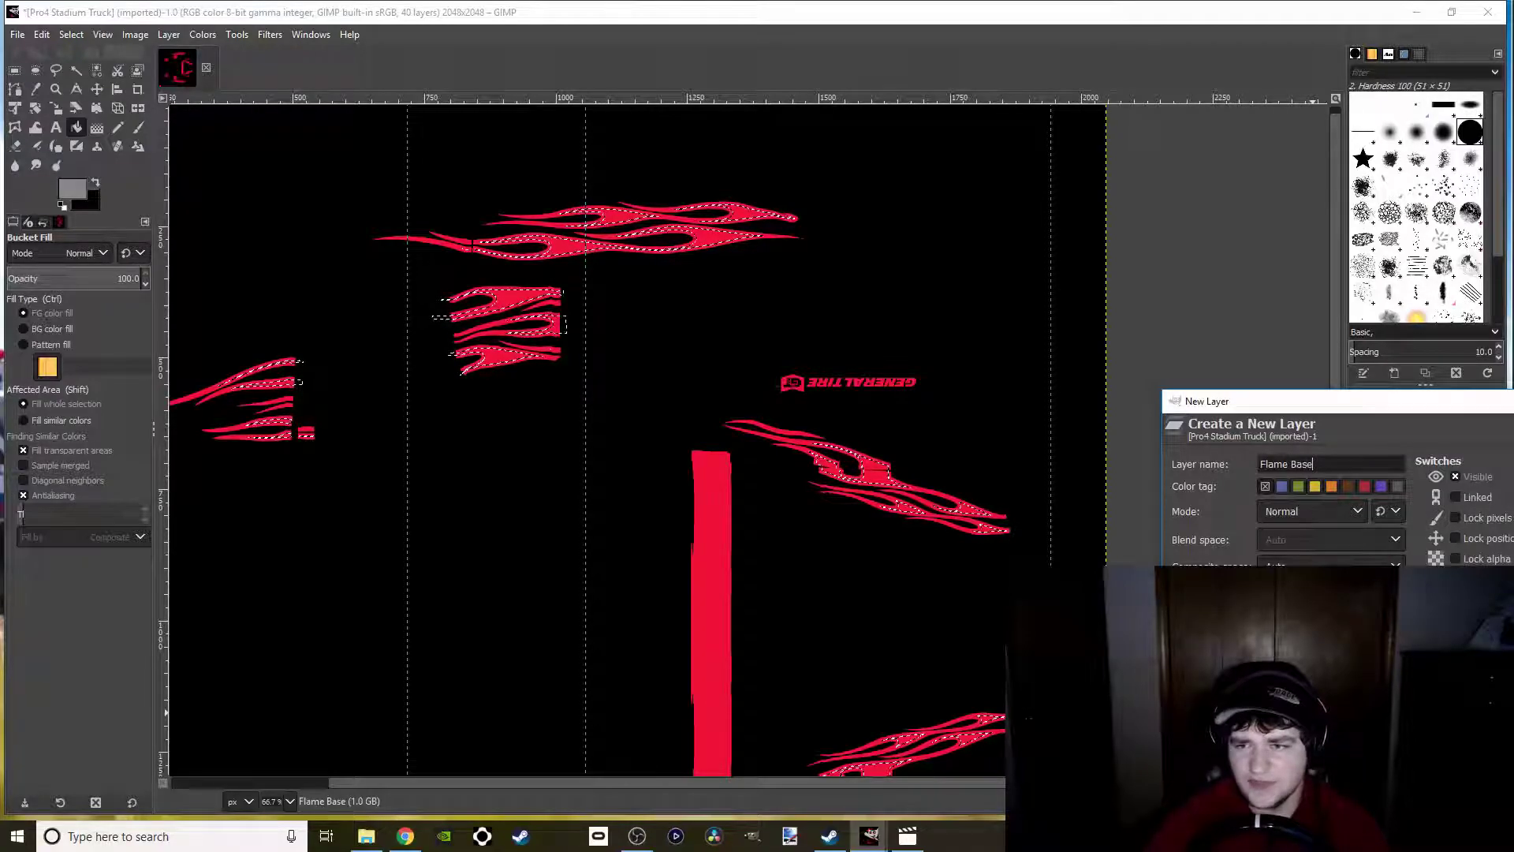
key("Return")
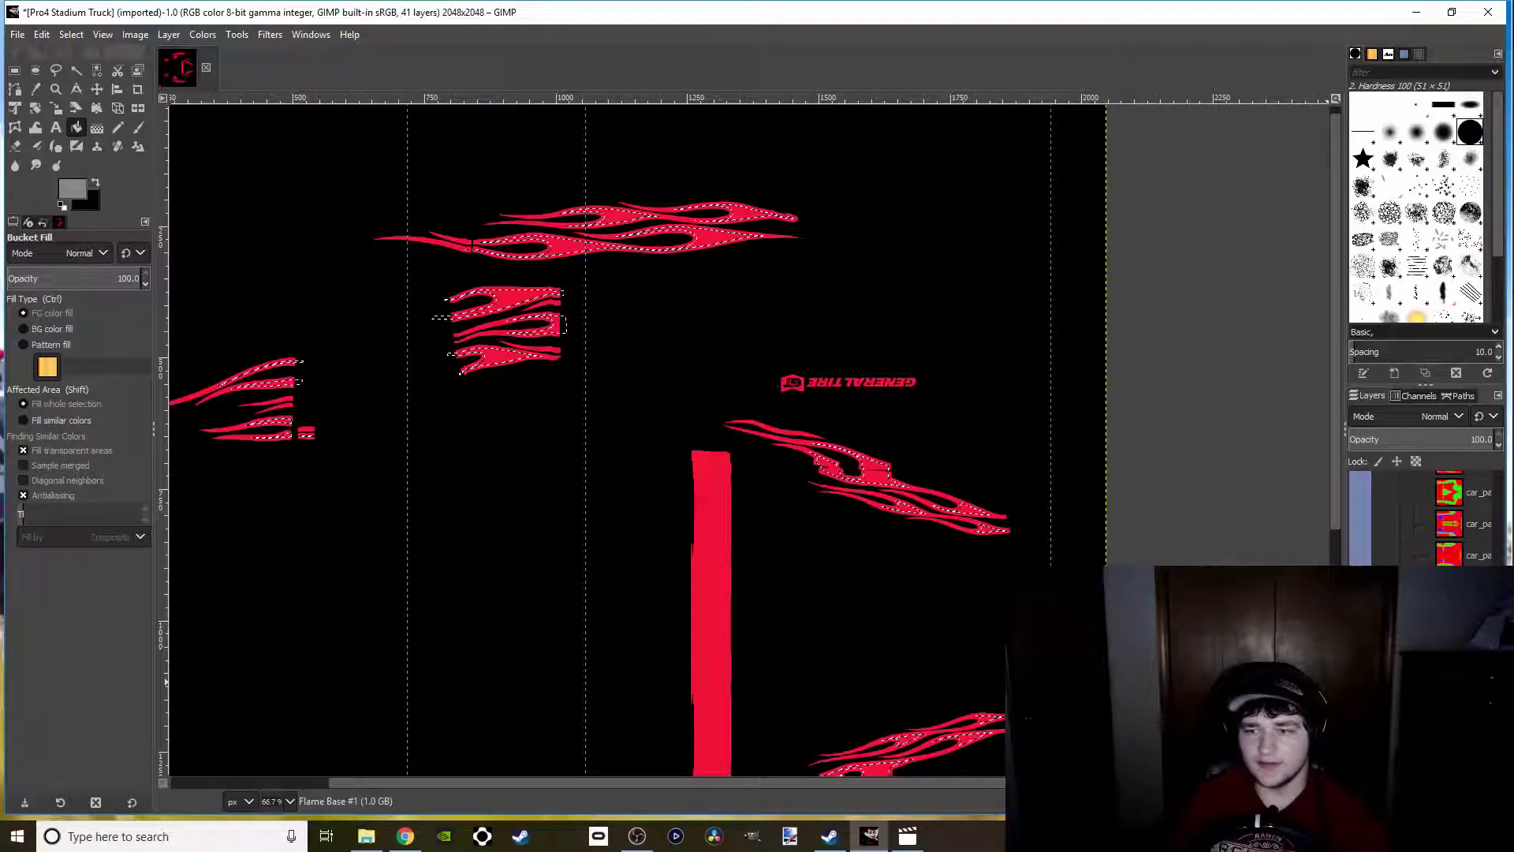
Bucket-fill the shrunken flame selection with grey on the new layer
scroll(818, 541, "down", 3)
scroll(818, 541, "left", 1)
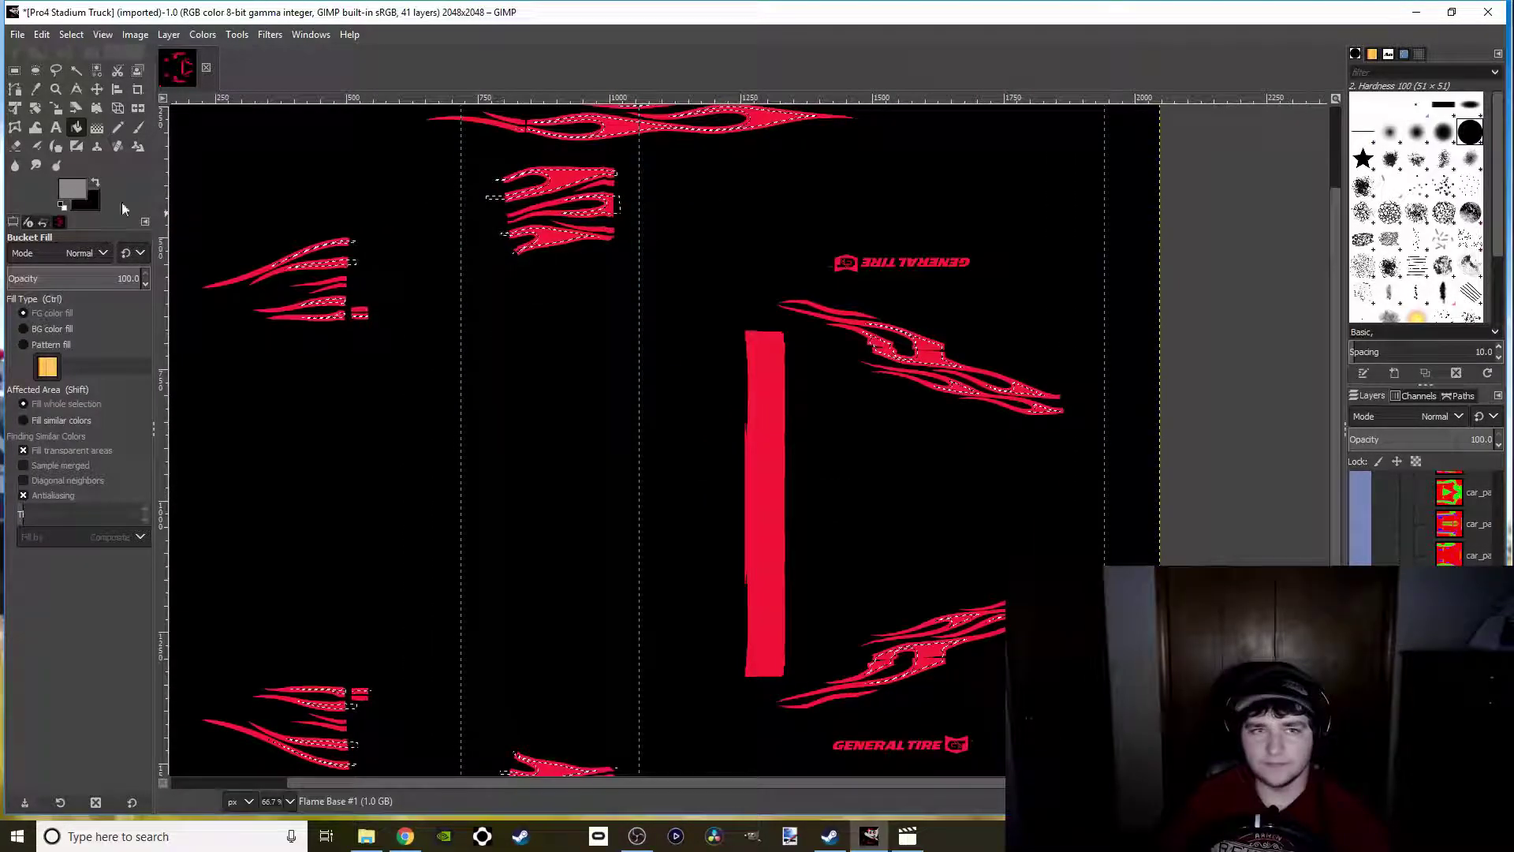
left_click(561, 245)
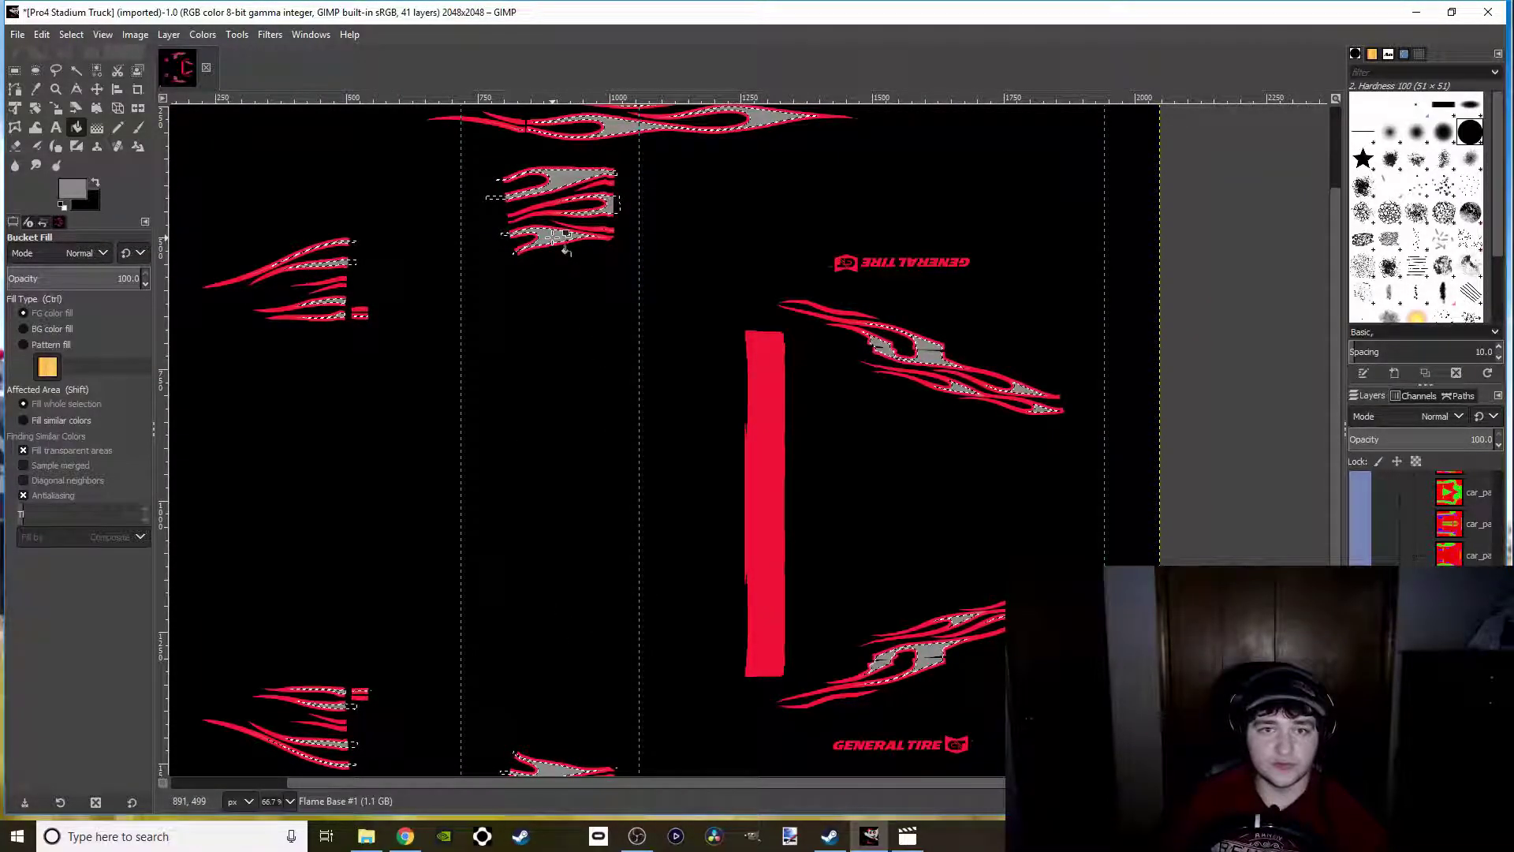
Set the background colour to the same red as the flame base
left_click_drag(584, 629, 625, 433)
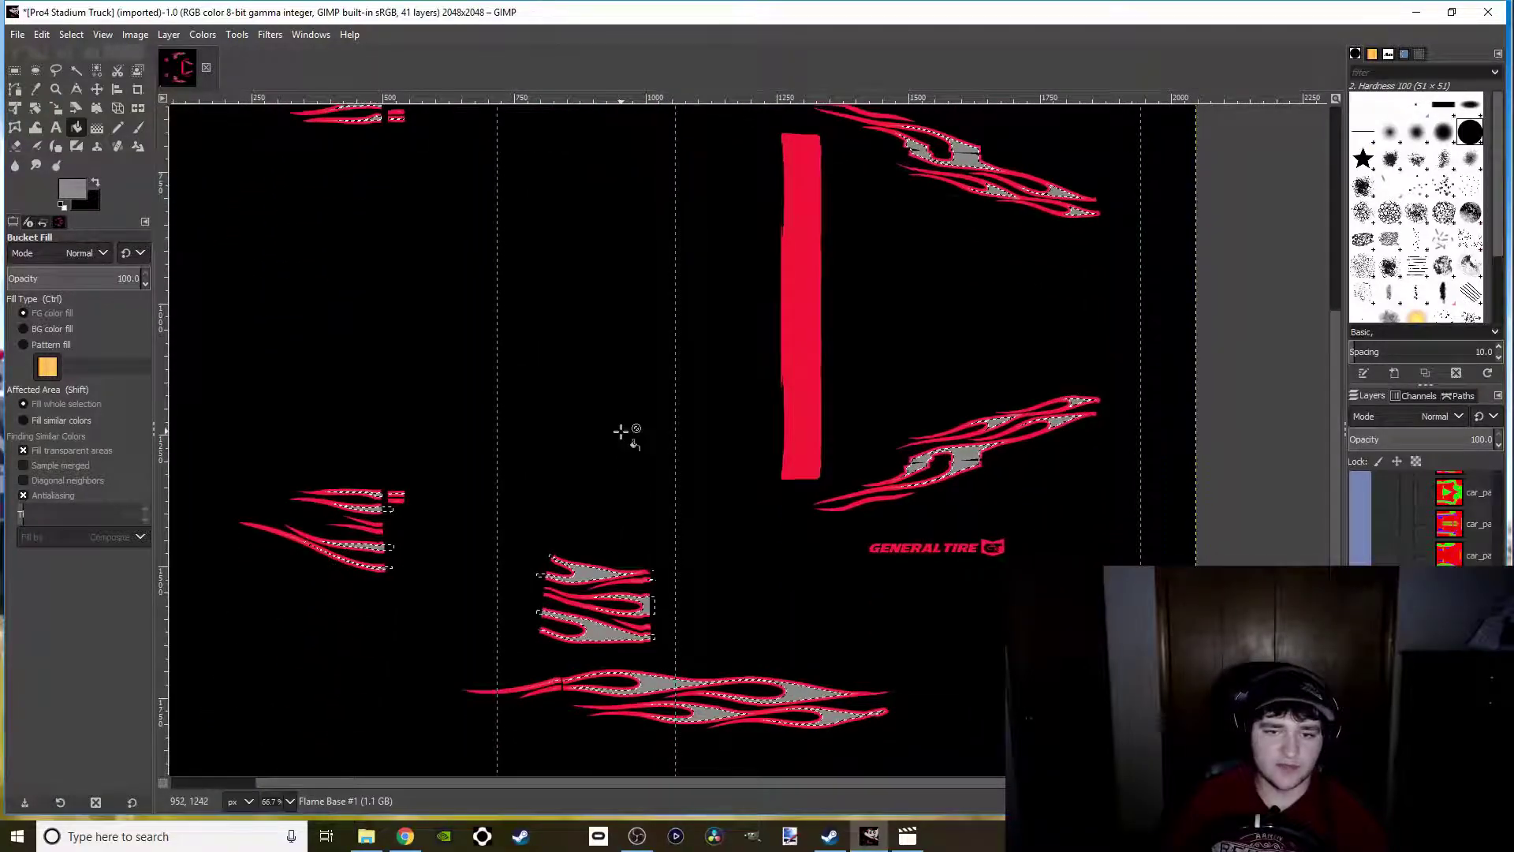
mouse_move(717, 575)
left_mouse_down()
mouse_move(687, 530)
mouse_move(689, 573)
left_mouse_up()
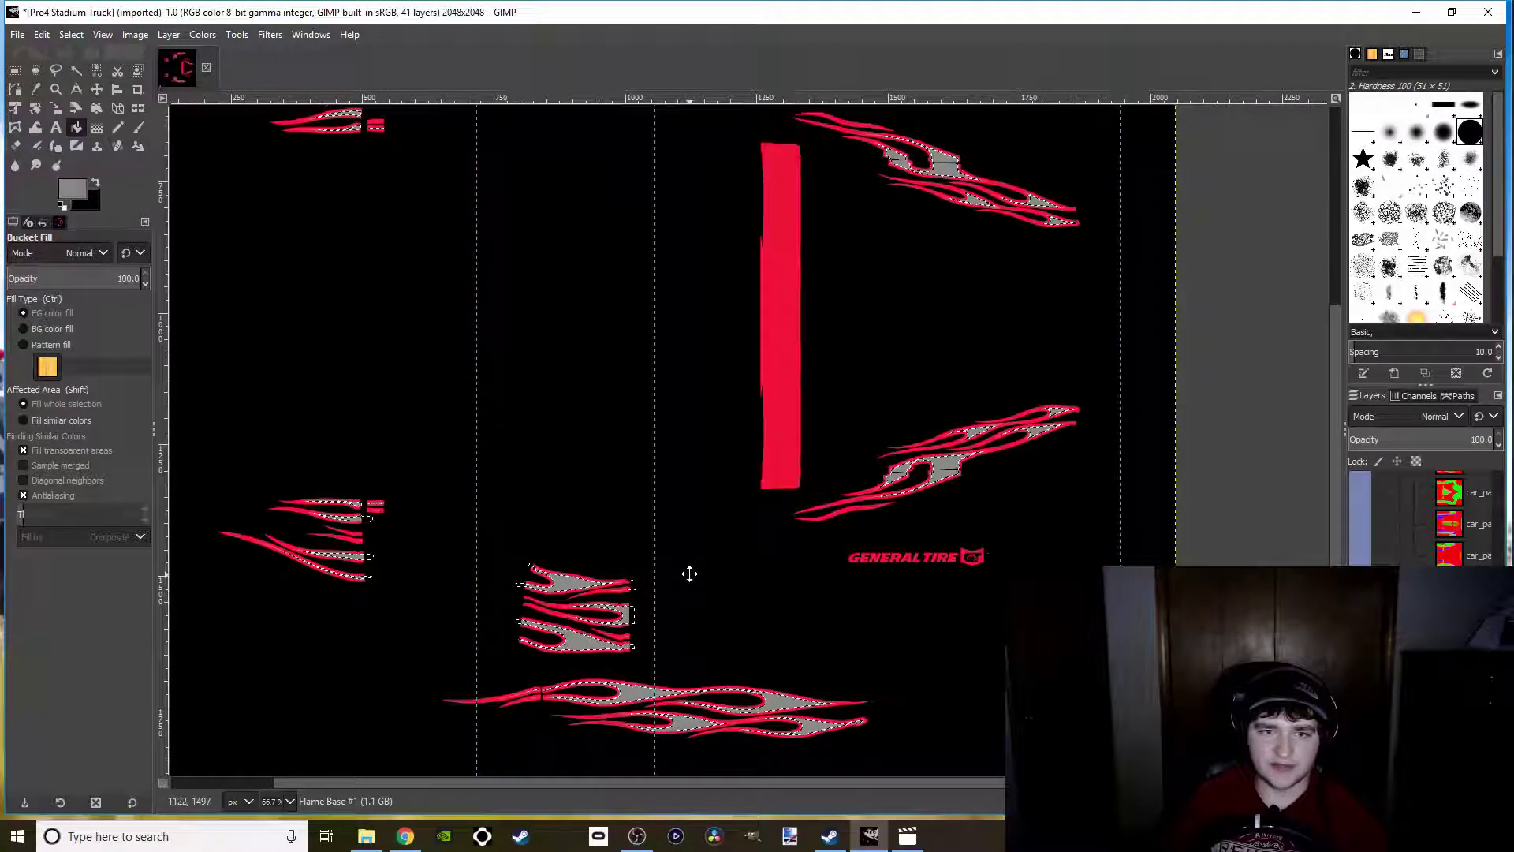
left_click(94, 204)
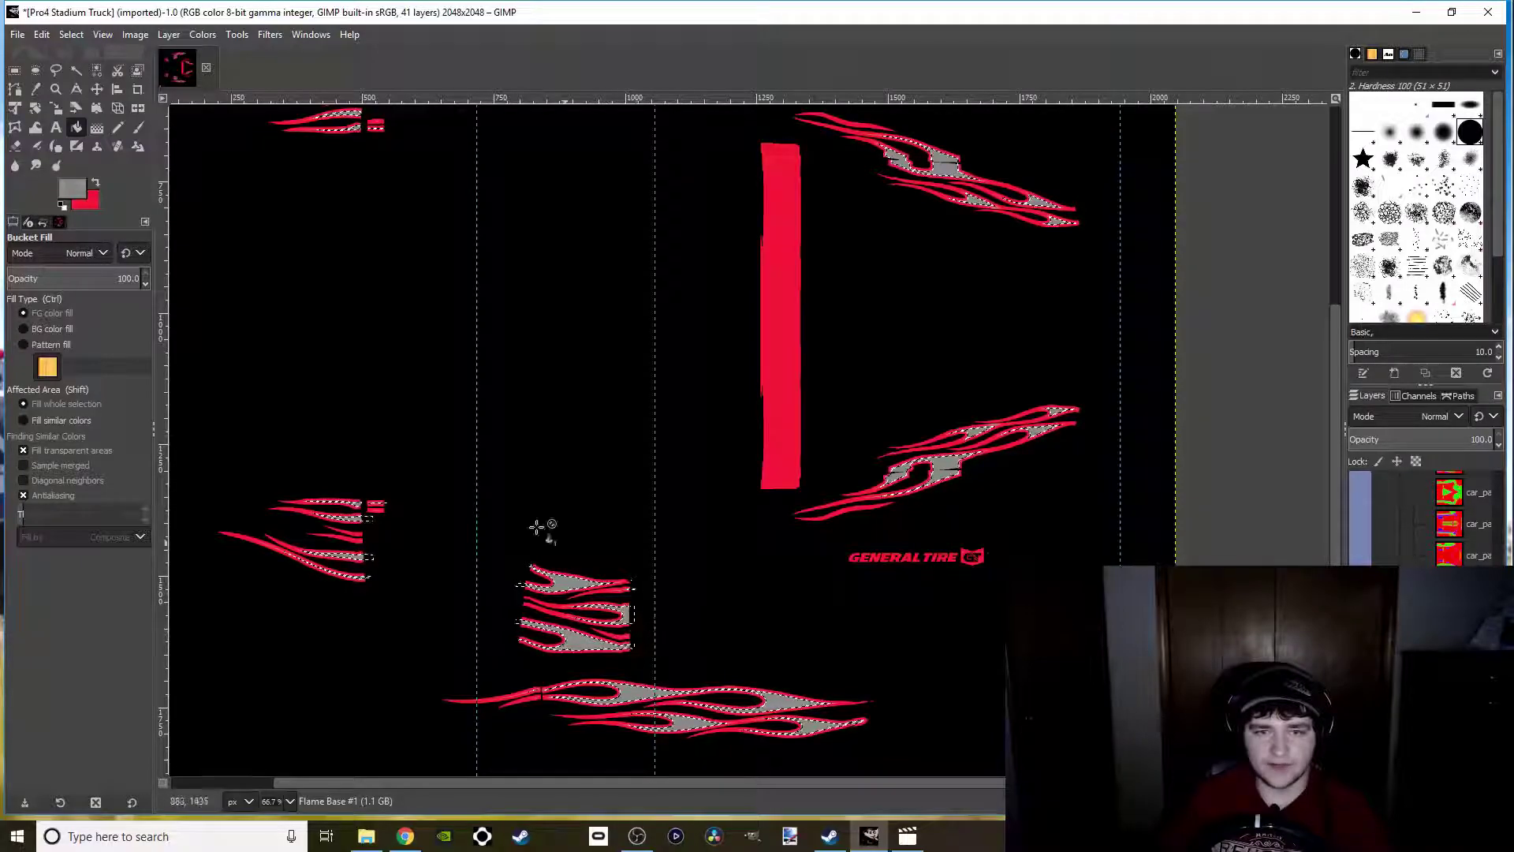
Subtract the upper short flame block beneath the long top flames from the selection with a polygonal outline
key("space")
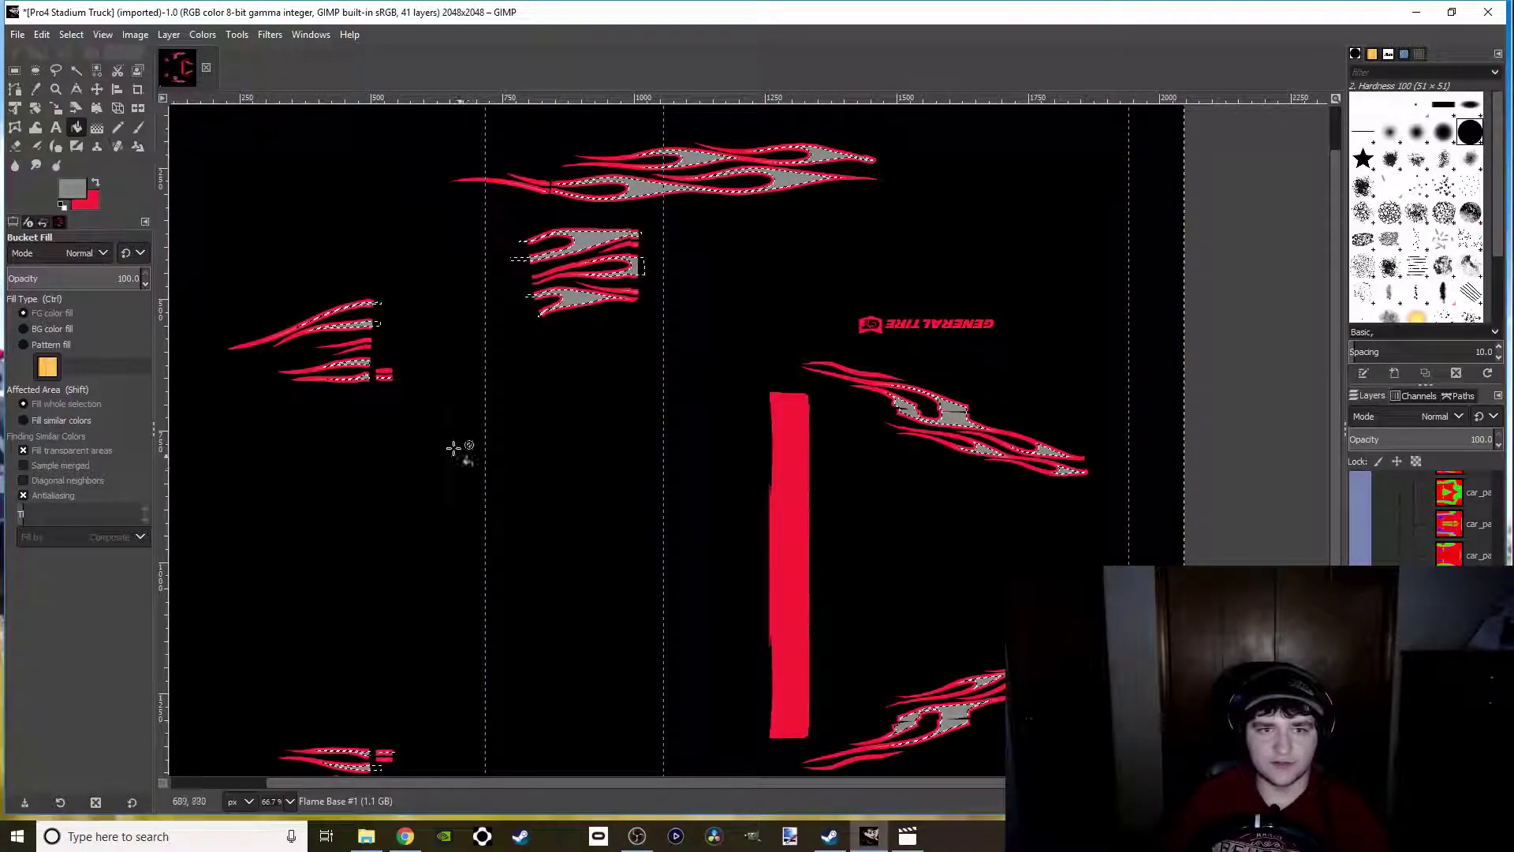
scroll(450, 426, "down", 2)
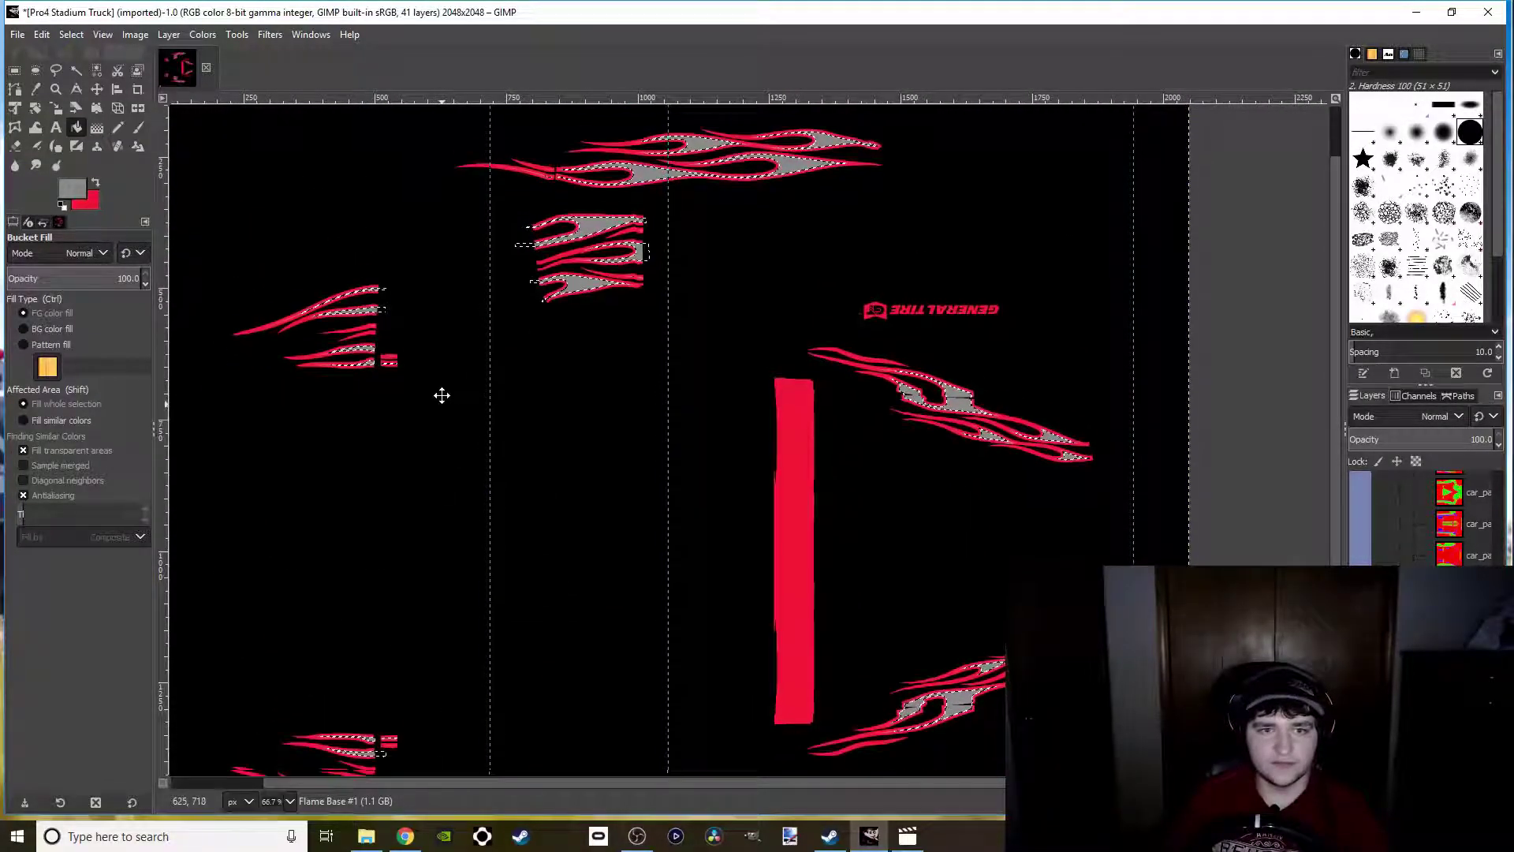
left_click(56, 69)
left_click(659, 176, "ctrl")
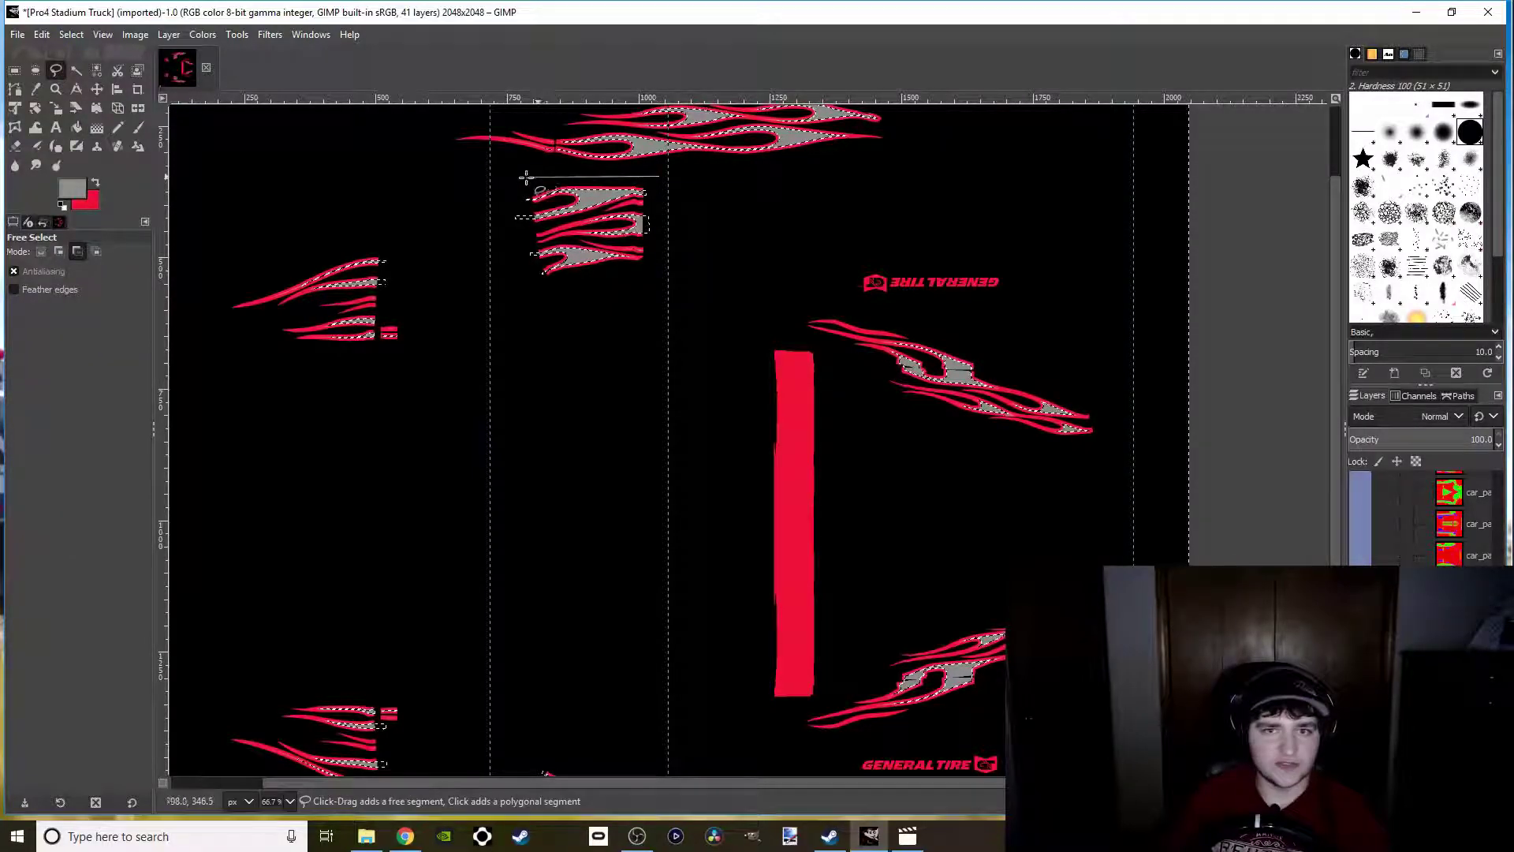
left_click(511, 328)
left_click(660, 176)
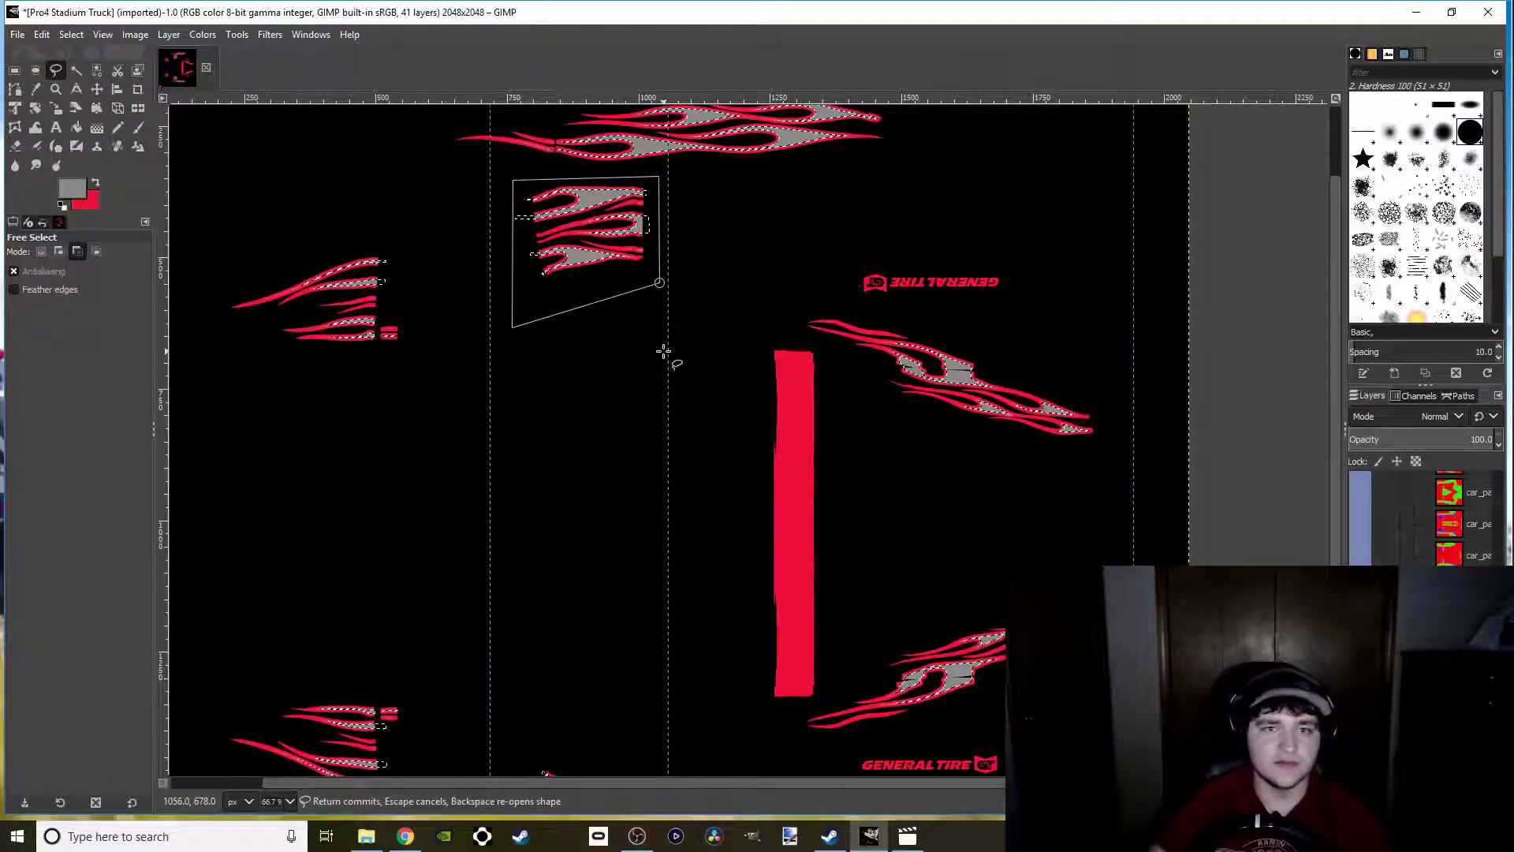
key("Return")
Outline the lower short flame block above the long bottom flames for subtraction from the selection
scroll(642, 395, "down", 5)
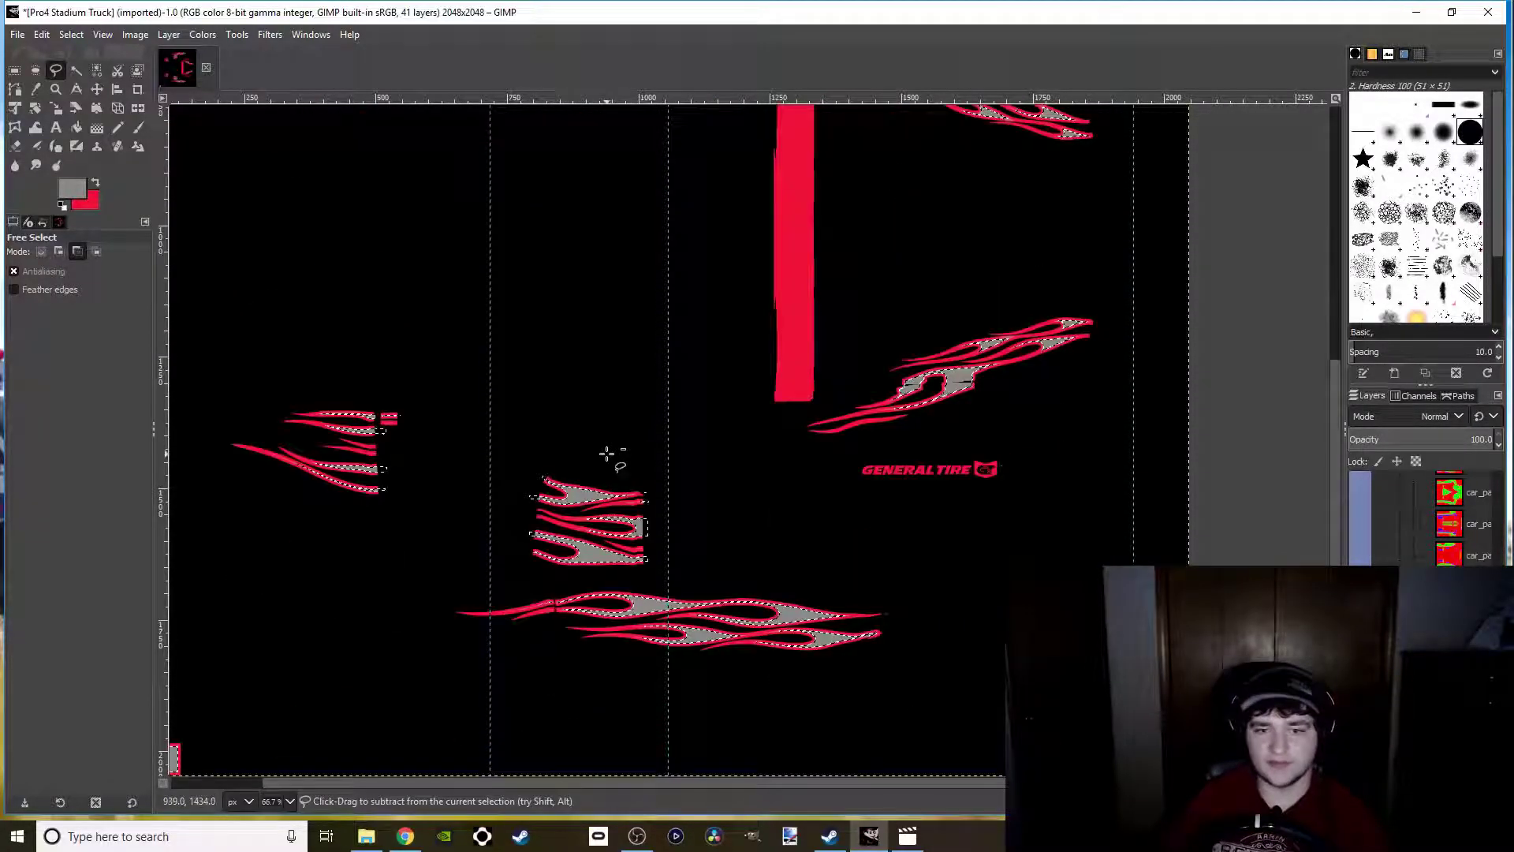
left_click(507, 444)
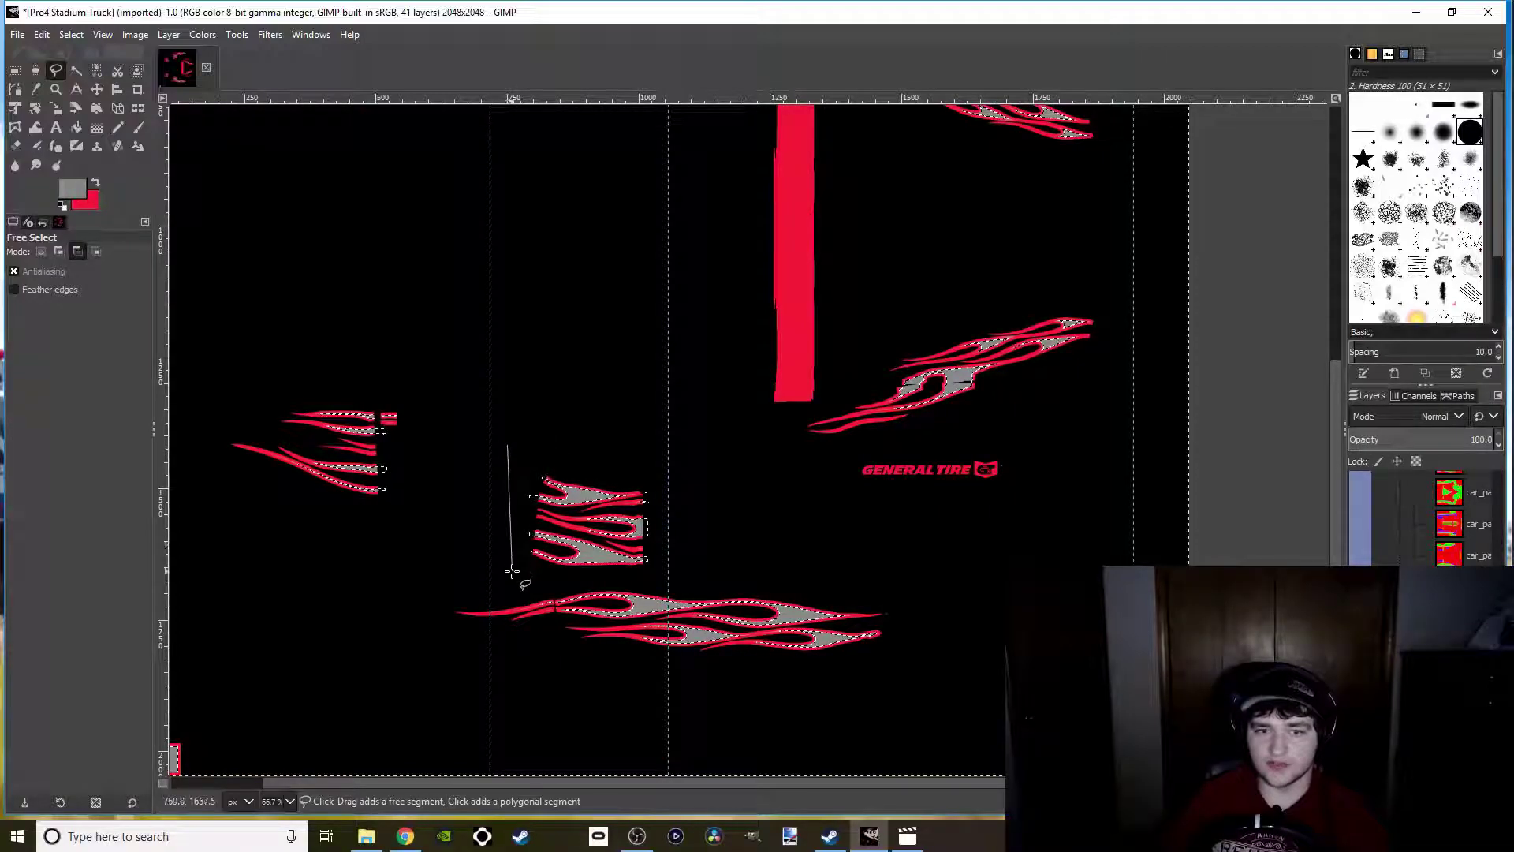
left_click(666, 577)
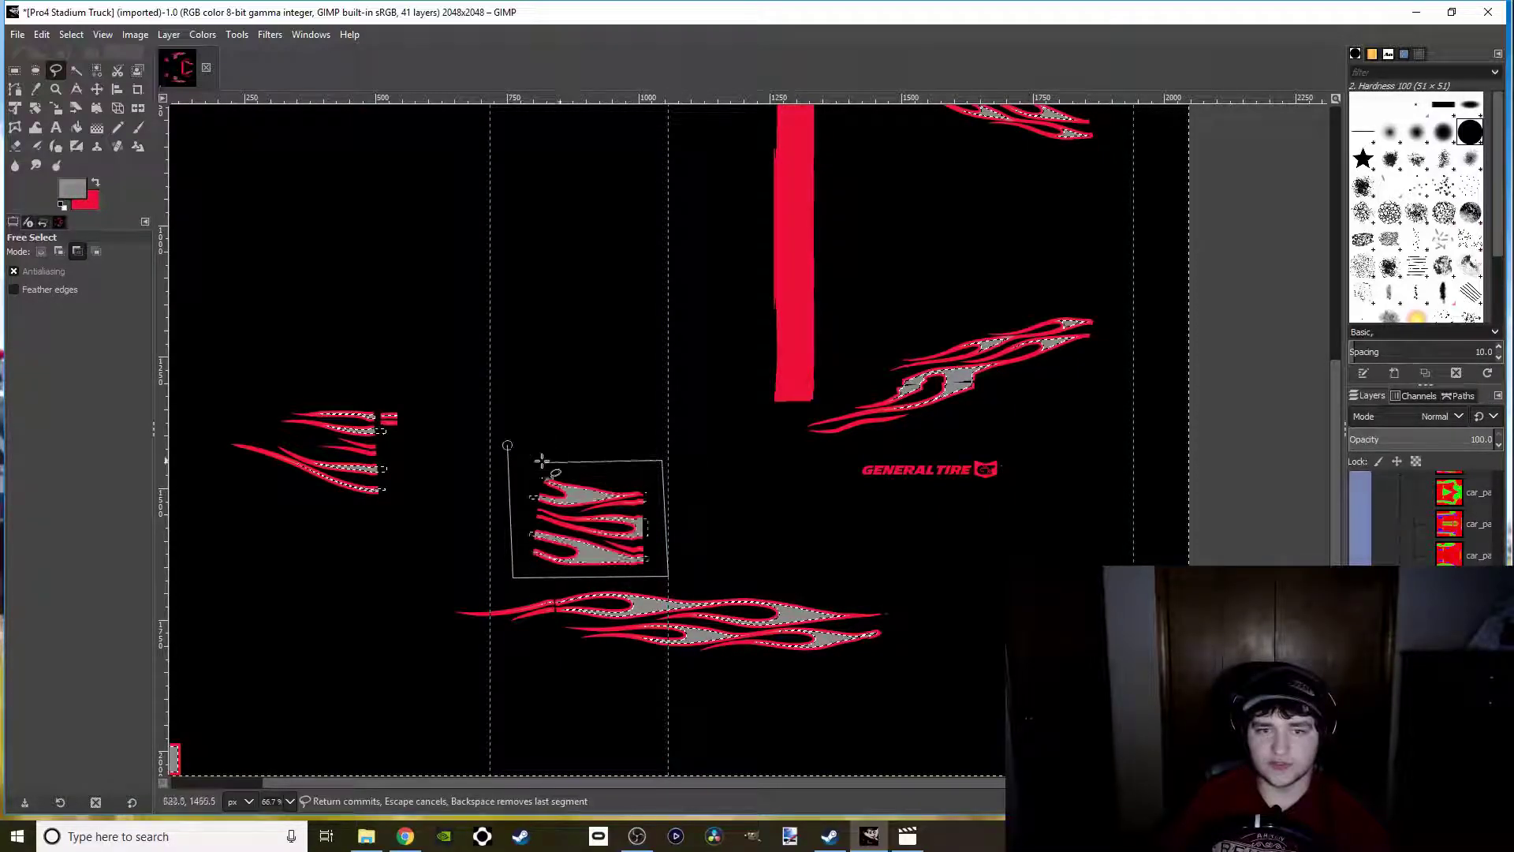
left_click(507, 443)
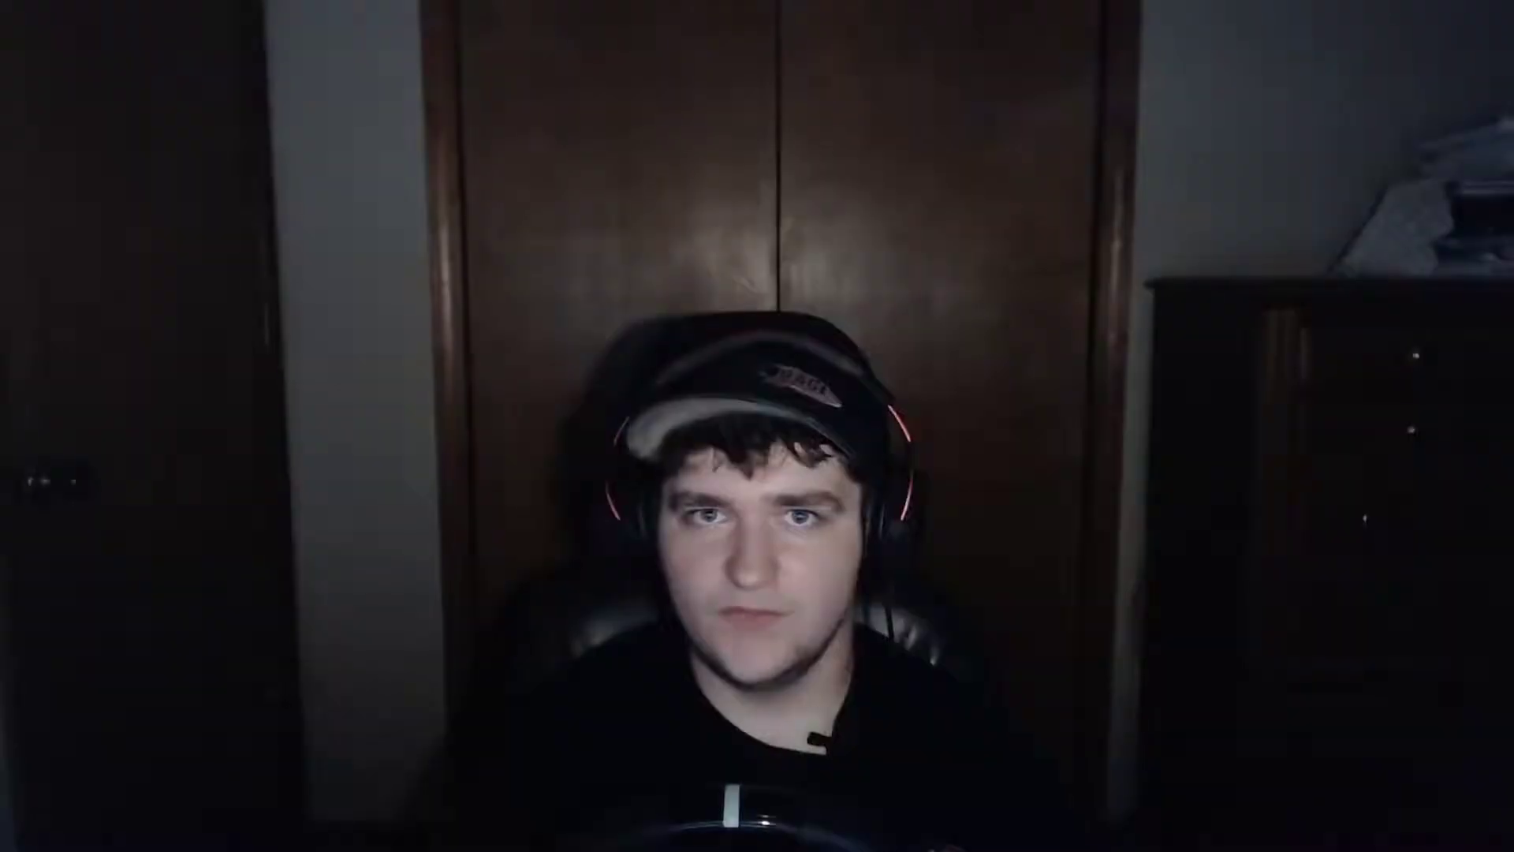